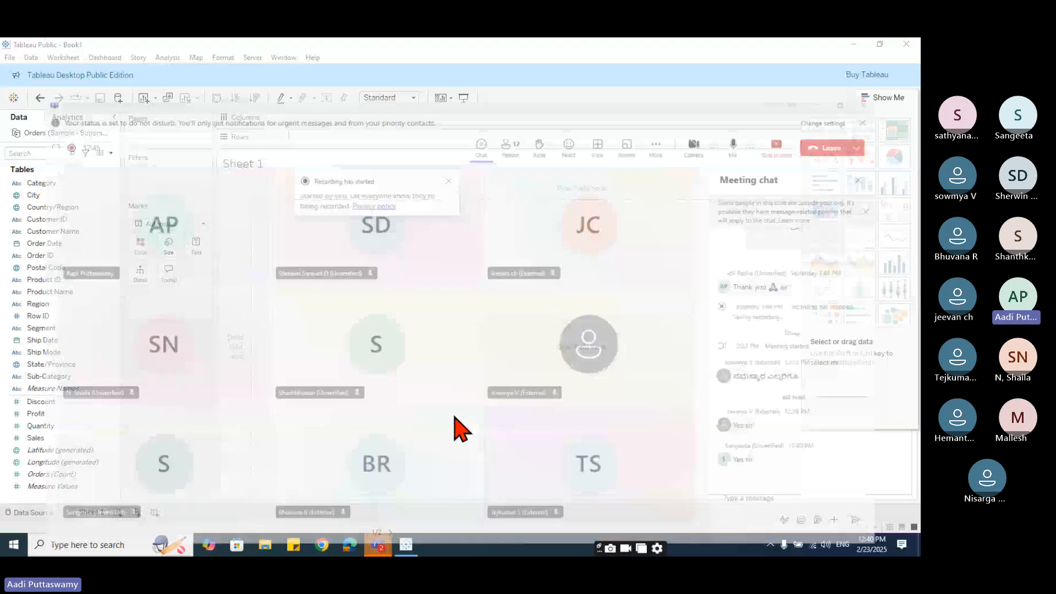
# - Switch to Tableau and build a horizontal bar chart of Sales by Sub-Category, sorted in descending order of Sales
pyautogui.click(859, 49)
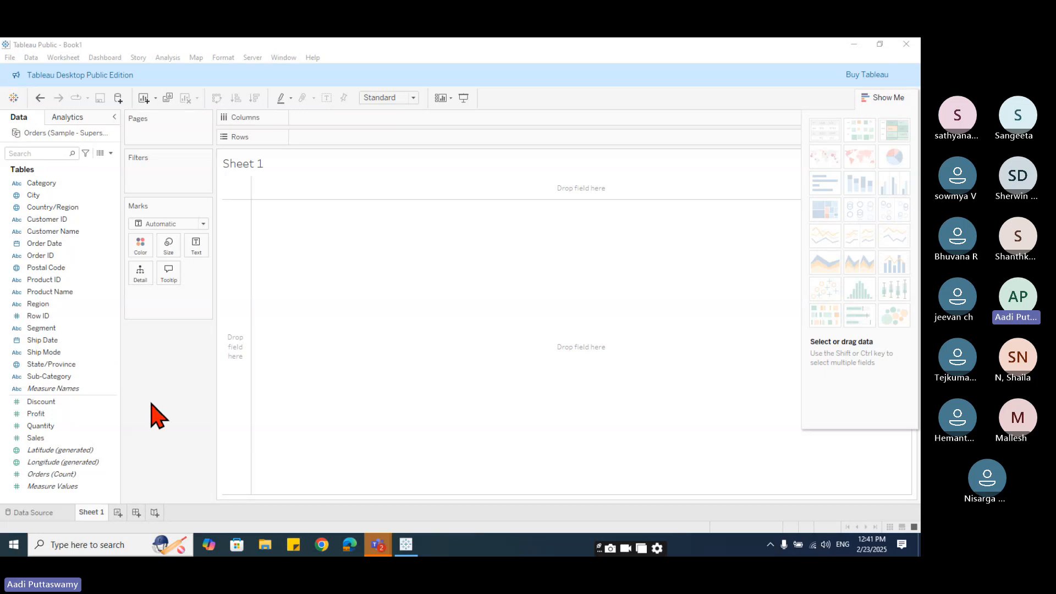
pyautogui.click(56, 377)
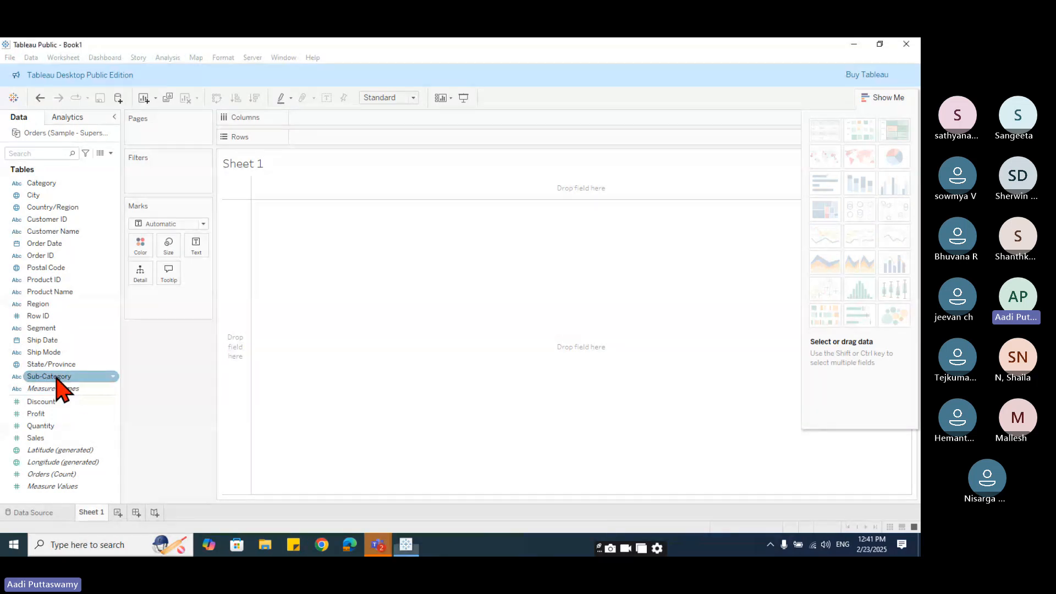
pyautogui.moveTo(57, 378); pyautogui.dragTo(300, 117)
pyautogui.moveTo(36, 438)
pyautogui.mouseDown()
pyautogui.moveTo(355, 113)
pyautogui.moveTo(357, 138)
pyautogui.mouseUp()
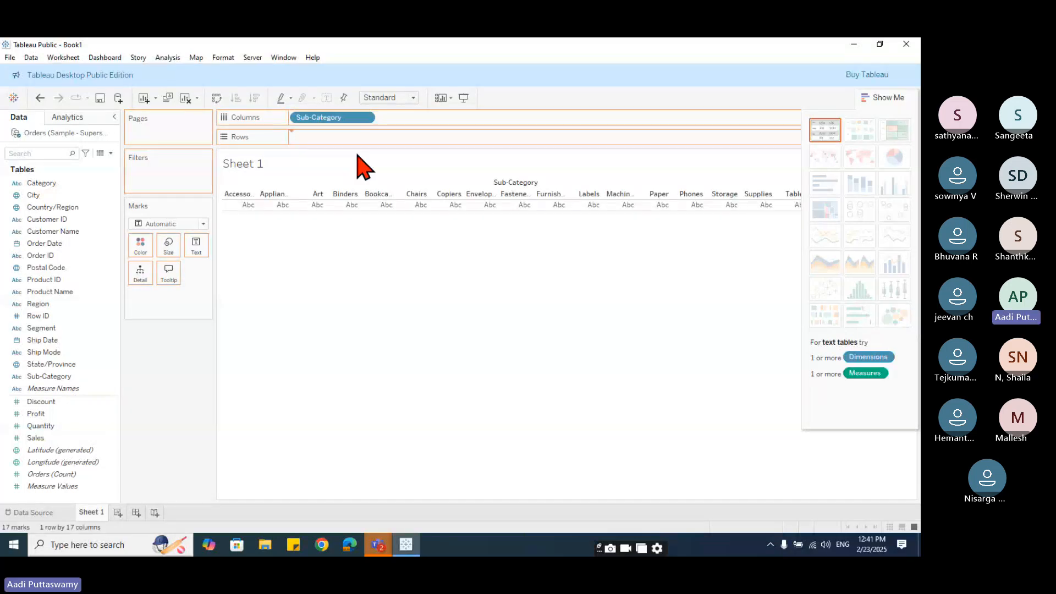
pyautogui.moveTo(363, 165); pyautogui.dragTo(602, 364)
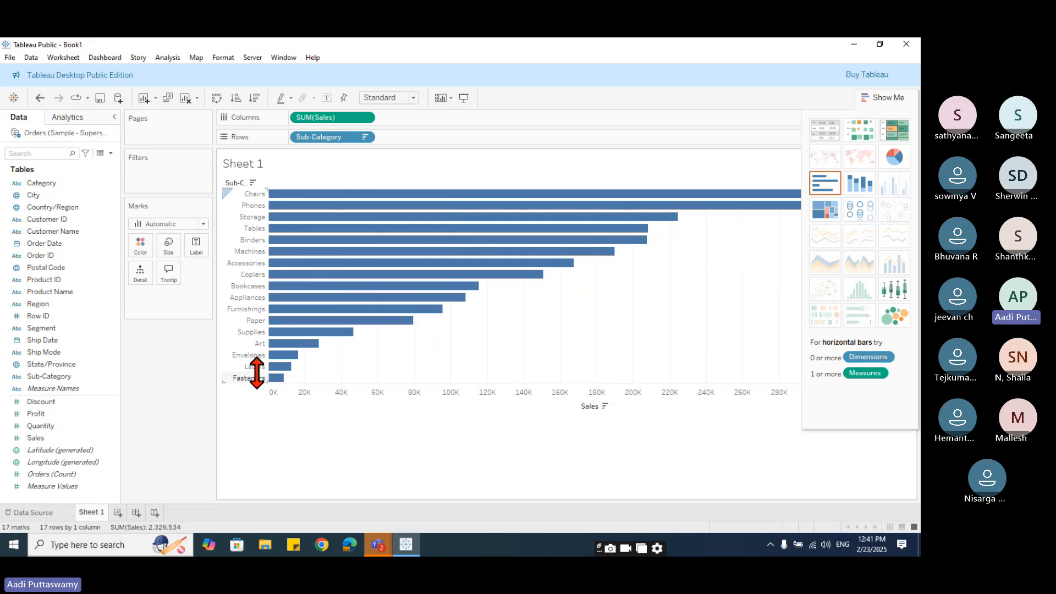
# - Group the Supplies, Art, Envelopes, Labels and Fasteners bars by selecting their marks in the chart
pyautogui.moveTo(317, 330)
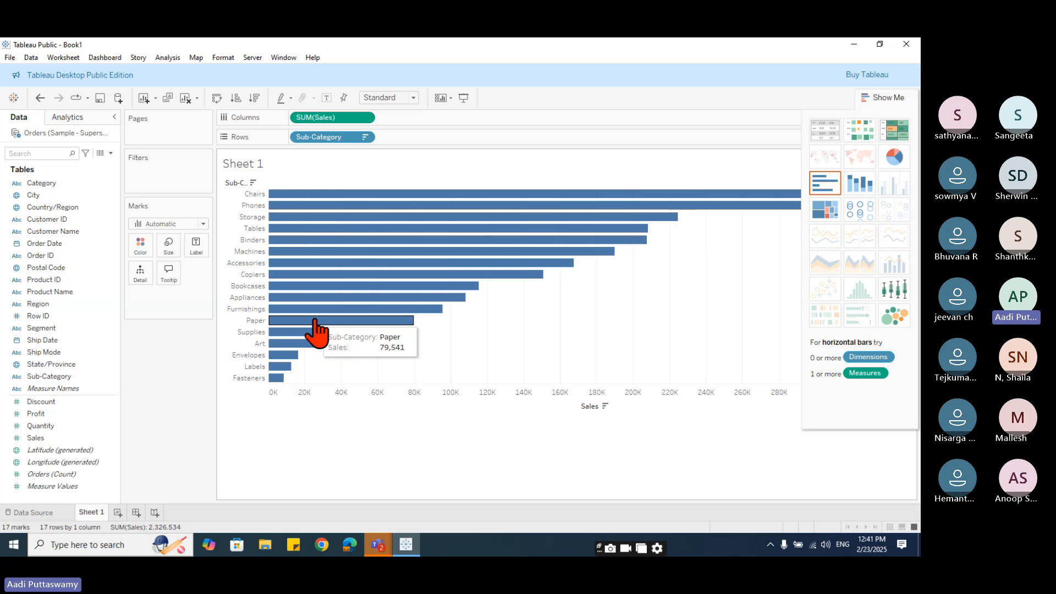
pyautogui.moveTo(280, 352)
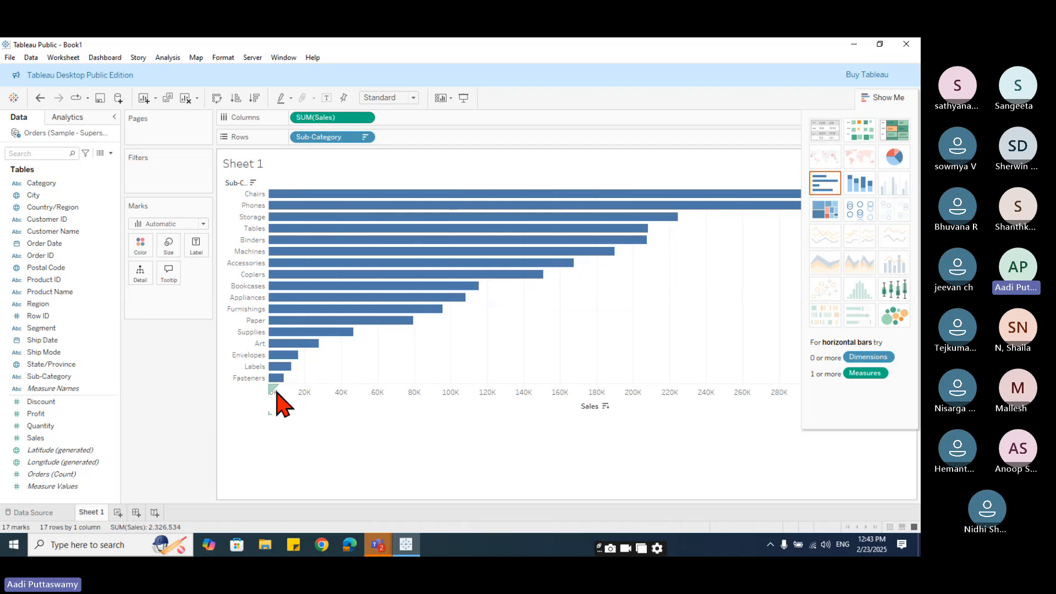
pyautogui.click(294, 336)
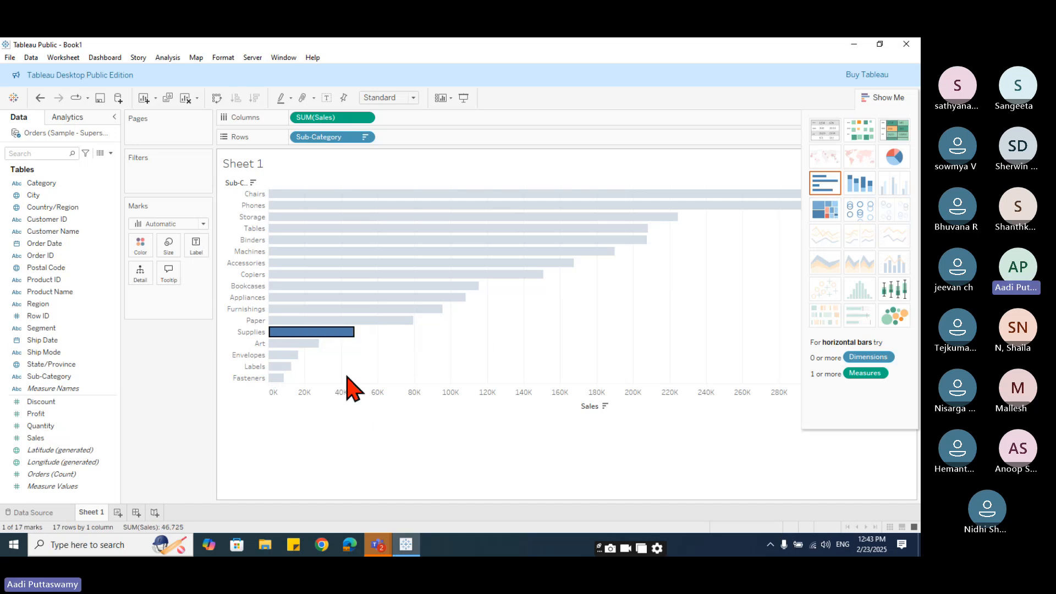
pyautogui.moveTo(287, 340)
pyautogui.keyDown('ctrl'); pyautogui.click(292, 344); pyautogui.keyUp('ctrl')
pyautogui.keyDown('ctrl'); pyautogui.click(284, 356); pyautogui.keyUp('ctrl')
pyautogui.keyDown('ctrl'); pyautogui.click(283, 367); pyautogui.keyUp('ctrl')
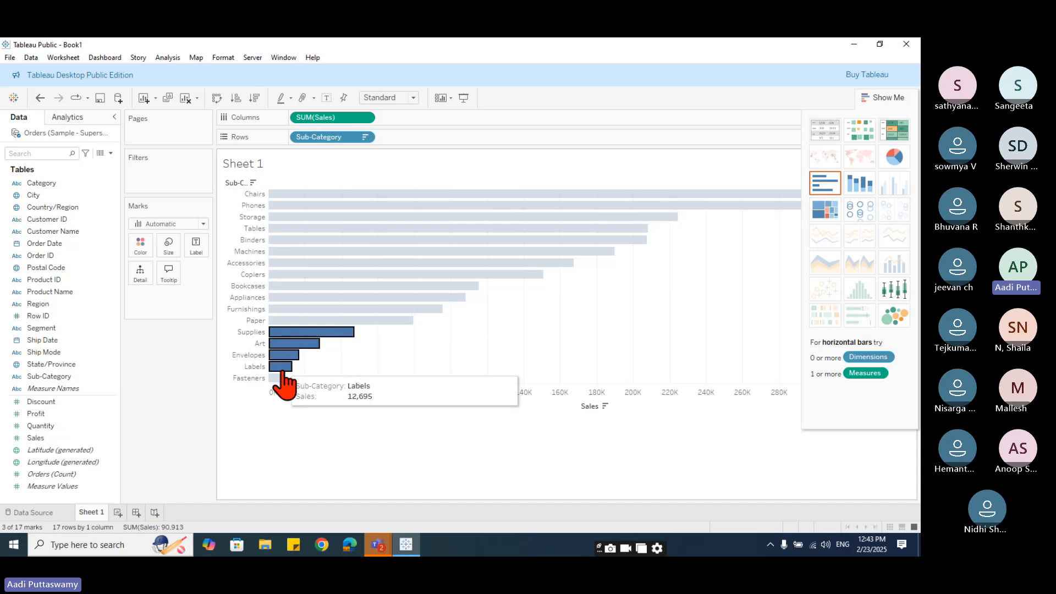
pyautogui.keyDown('ctrl'); pyautogui.click(281, 378); pyautogui.keyUp('ctrl')
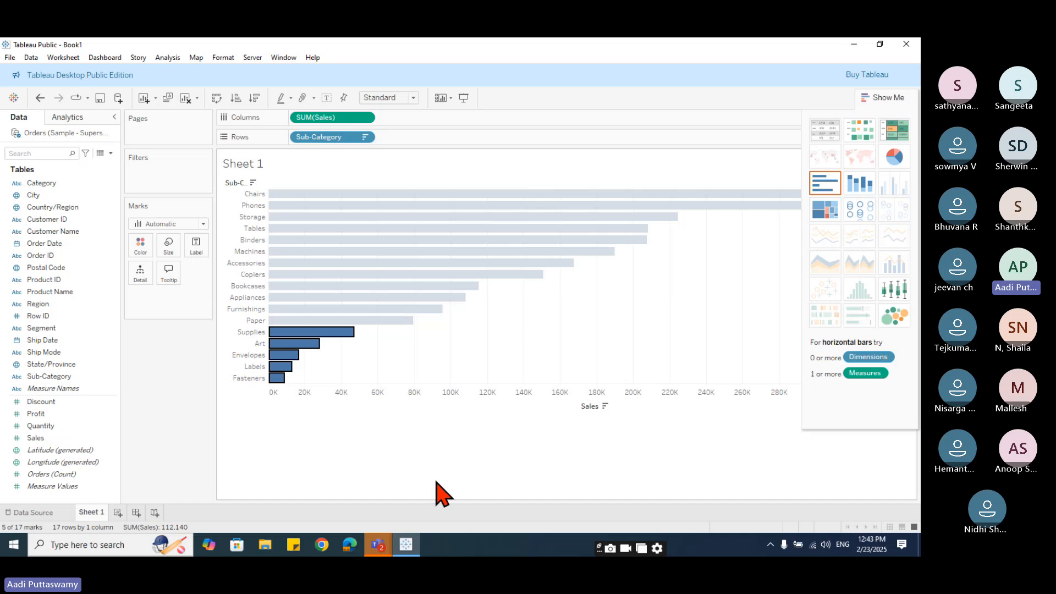
pyautogui.moveTo(286, 359)
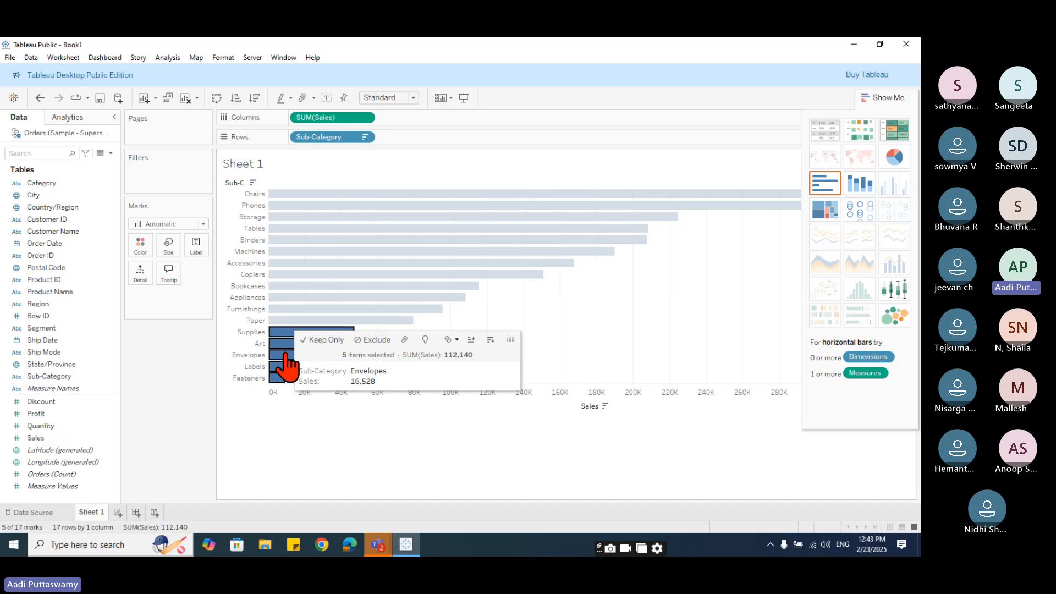
pyautogui.click(405, 341)
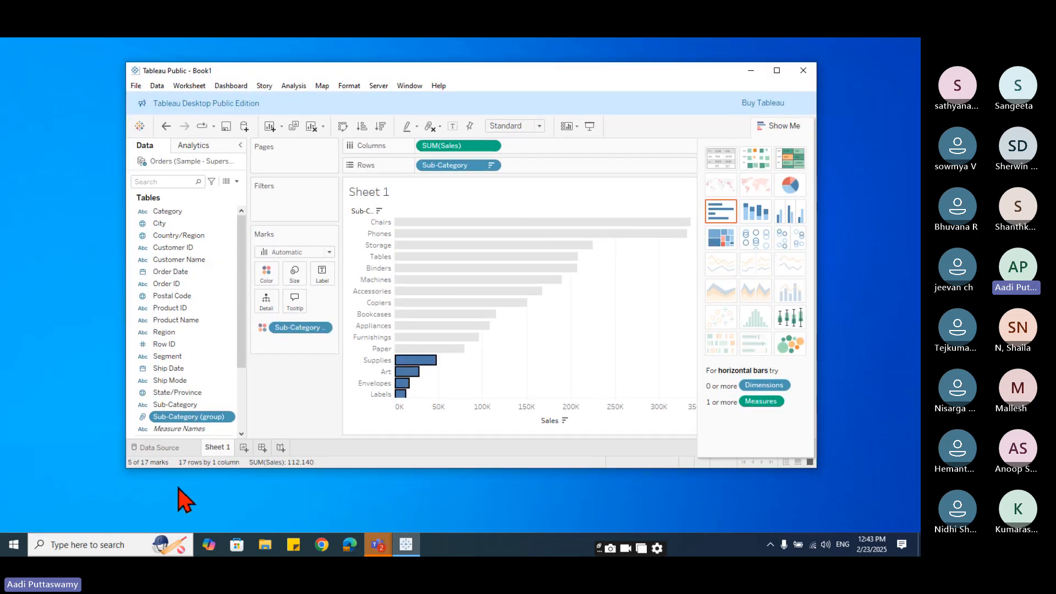
# - Examine the Sub-Category (group) field in the field list and maximize the application window
pyautogui.scroll(-2, 144, 423)
pyautogui.keyDown('ctrl'); pyautogui.click(147, 334); pyautogui.keyUp('ctrl')
pyautogui.click(143, 346)
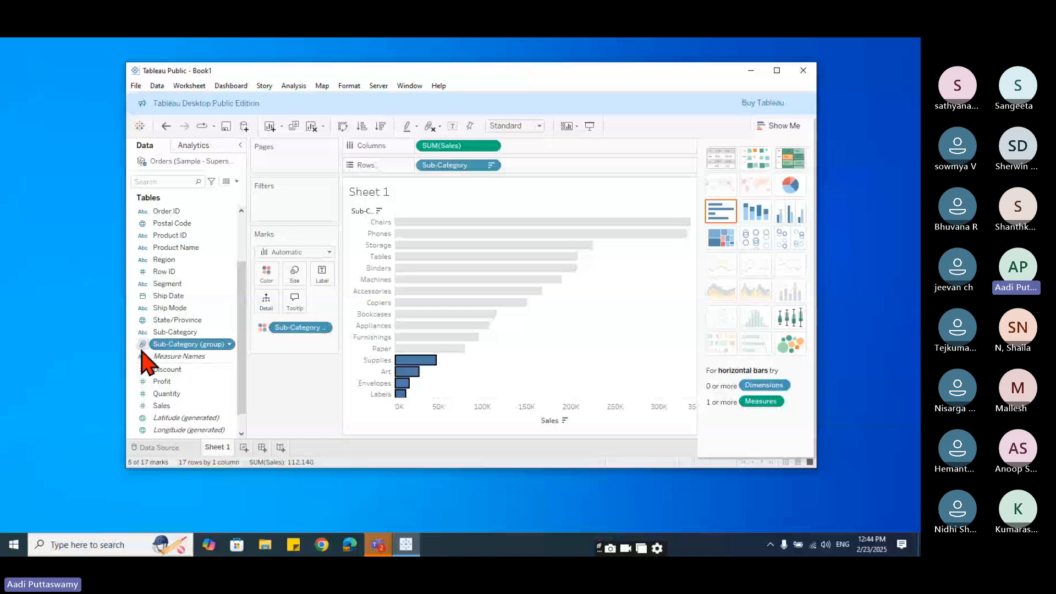
pyautogui.scroll(-1, 450, 364)
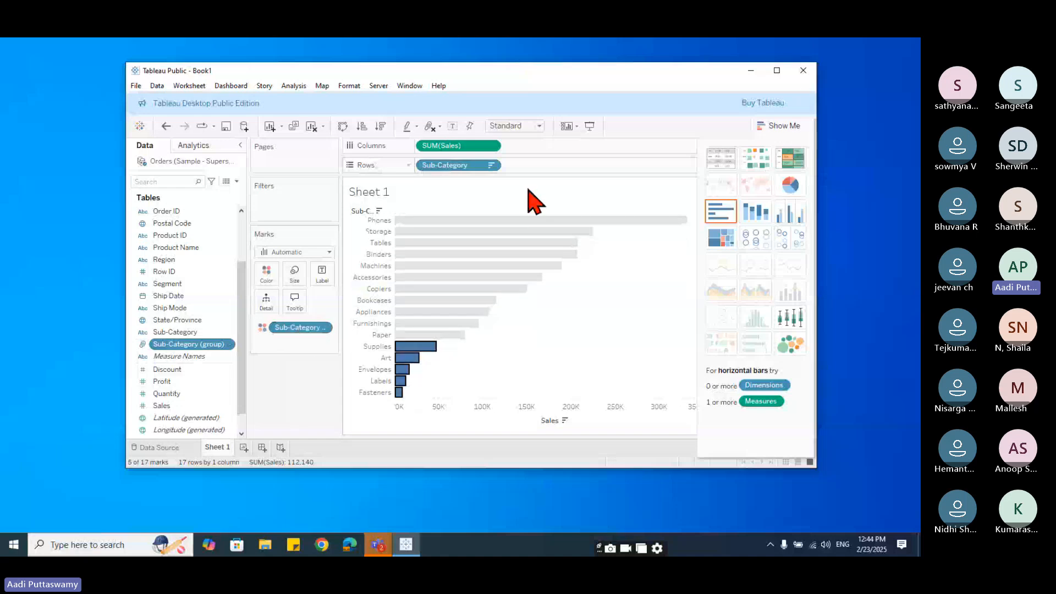
pyautogui.click(776, 72)
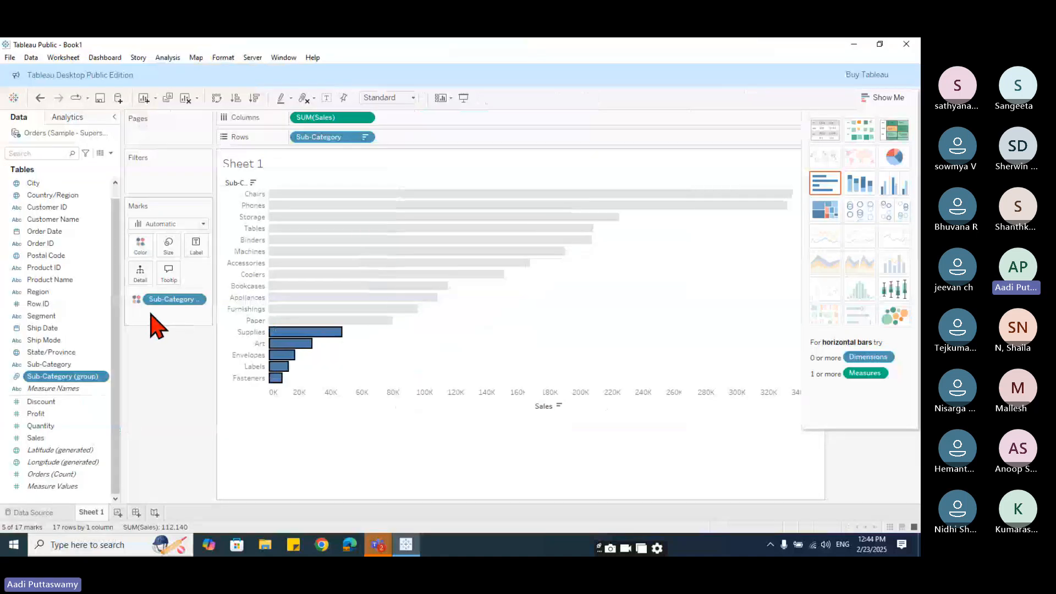
# - Remove the group field from the Marks card and sort the Sub-Category bars by Sales in descending order
pyautogui.moveTo(160, 300); pyautogui.dragTo(165, 385)
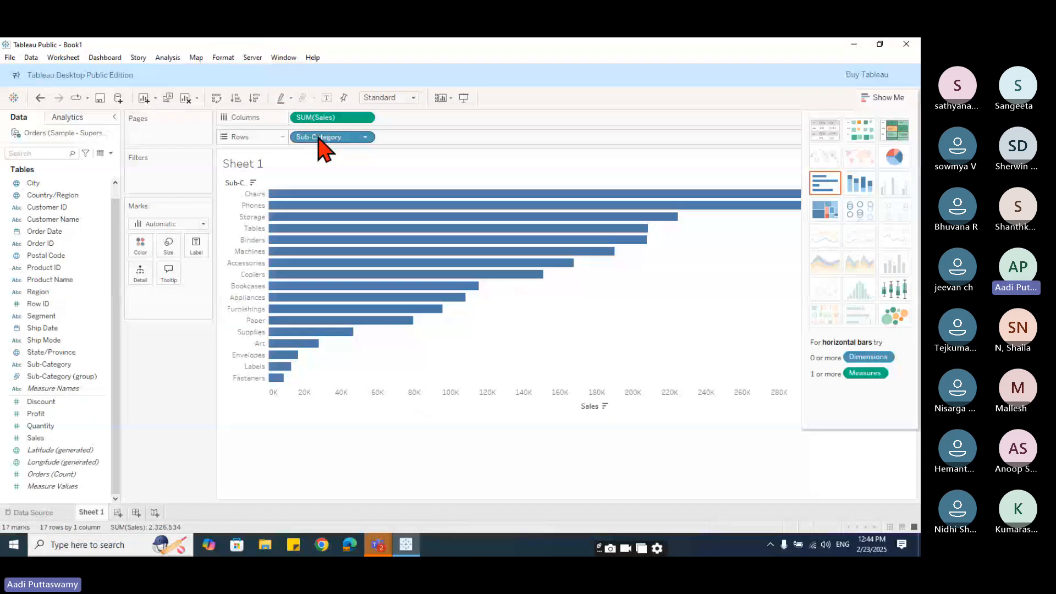
pyautogui.moveTo(328, 137); pyautogui.dragTo(360, 139)
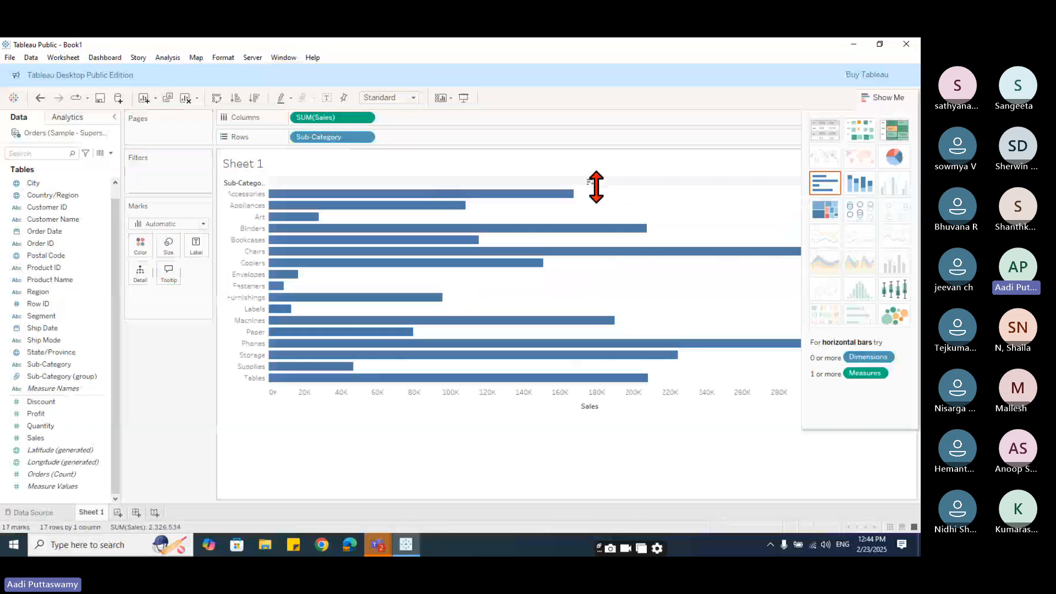
pyautogui.click(591, 183)
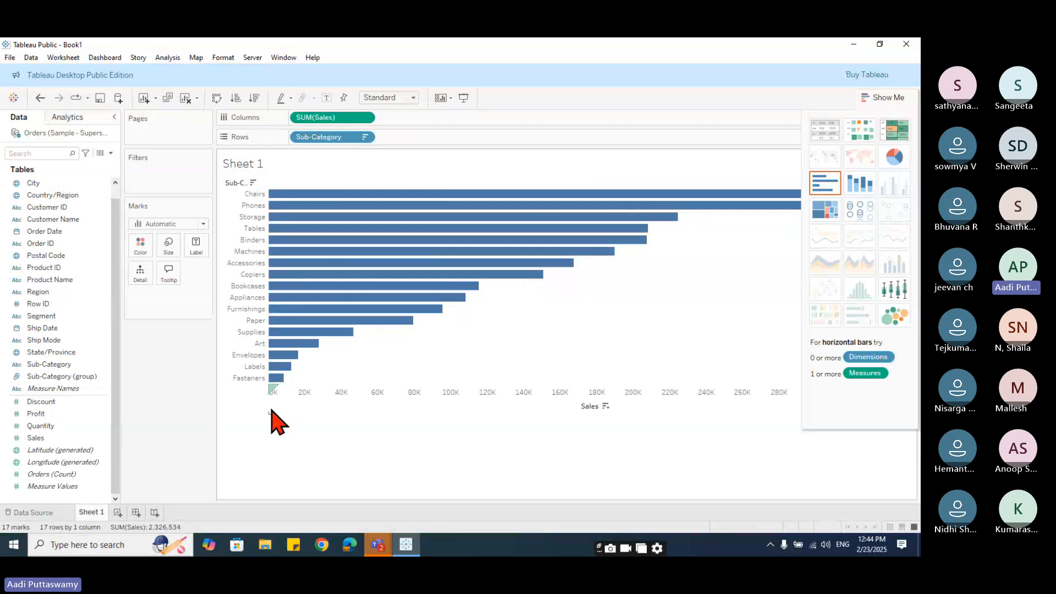
# - Color the bars by Sub-Category (group)
pyautogui.click(58, 378)
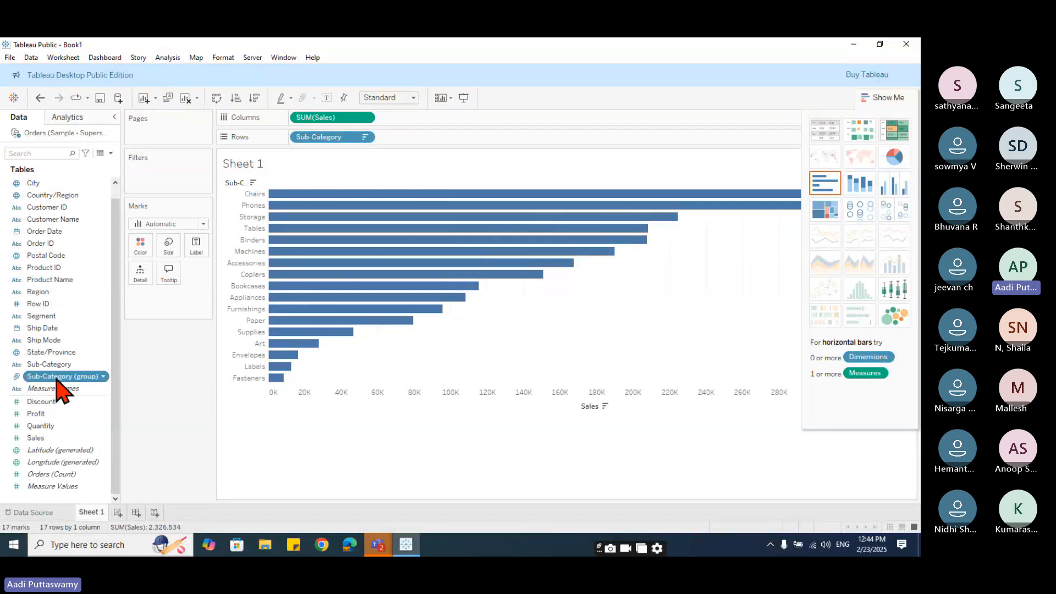
pyautogui.moveTo(57, 379); pyautogui.dragTo(143, 246)
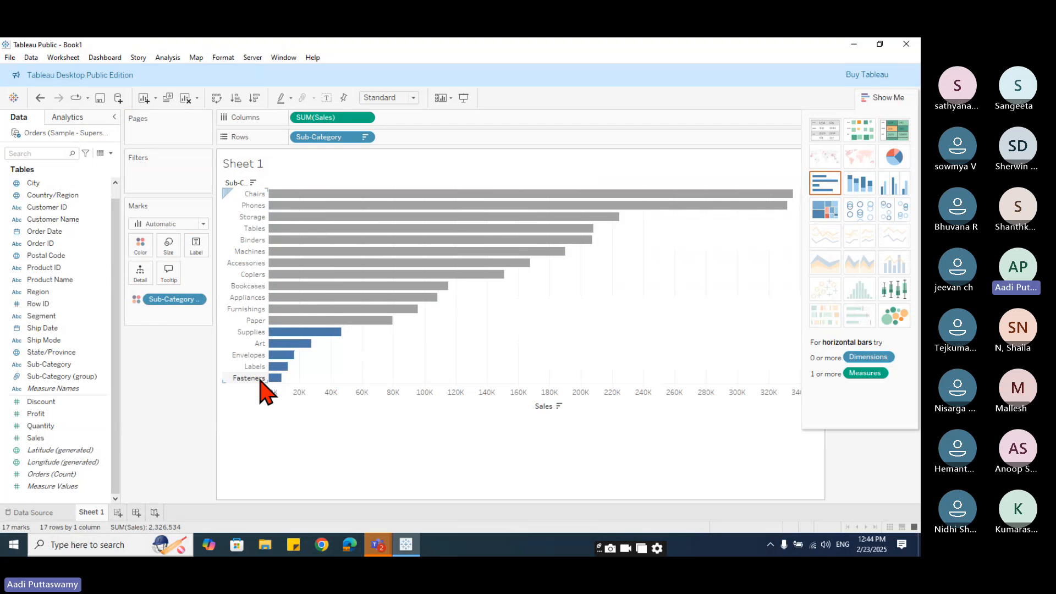
# - Clear the color grouping and replace Sub-Category on Rows with Sub-Category (group) to compare grouped sales
pyautogui.moveTo(177, 301); pyautogui.dragTo(87, 387)
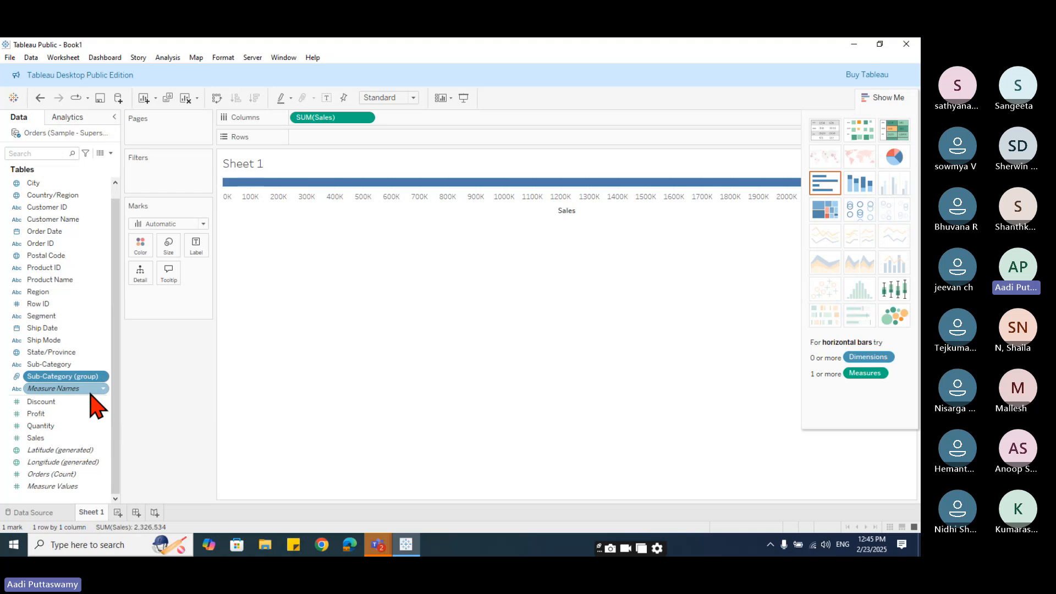
pyautogui.moveTo(81, 381); pyautogui.dragTo(368, 139)
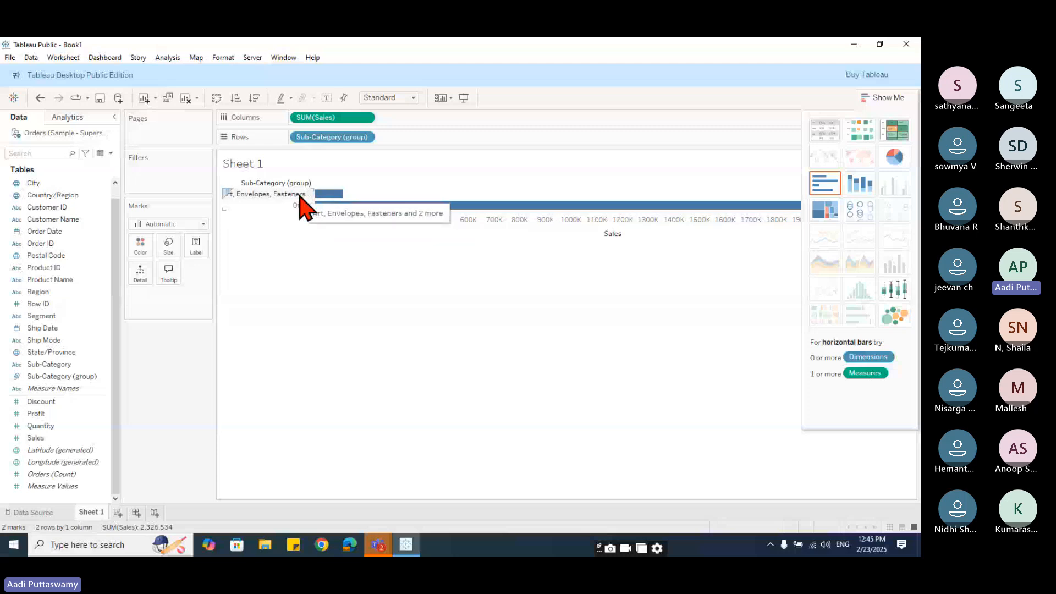
pyautogui.moveTo(482, 206)
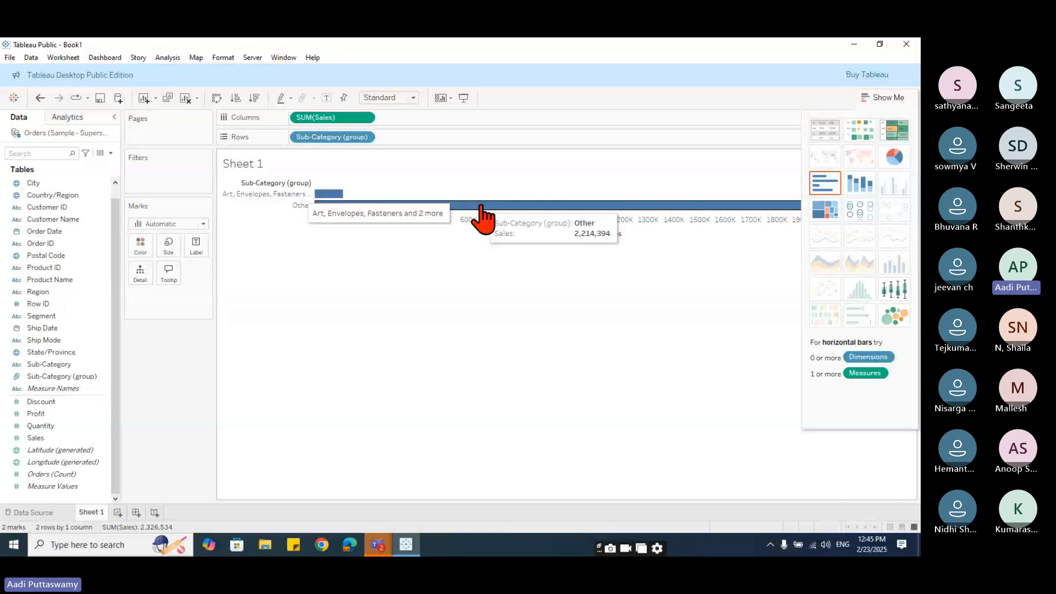
# - Replace Sub-Category (group) on Rows with Sub-Category and sort the bars by Sales in descending order
pyautogui.moveTo(292, 184); pyautogui.dragTo(259, 431)
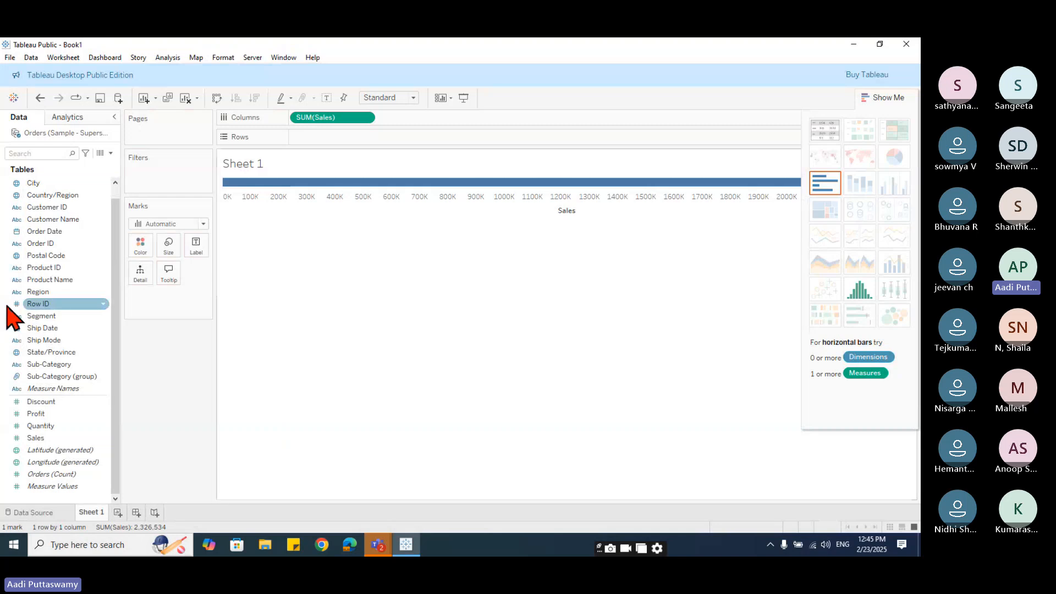
pyautogui.moveTo(49, 364); pyautogui.dragTo(385, 137)
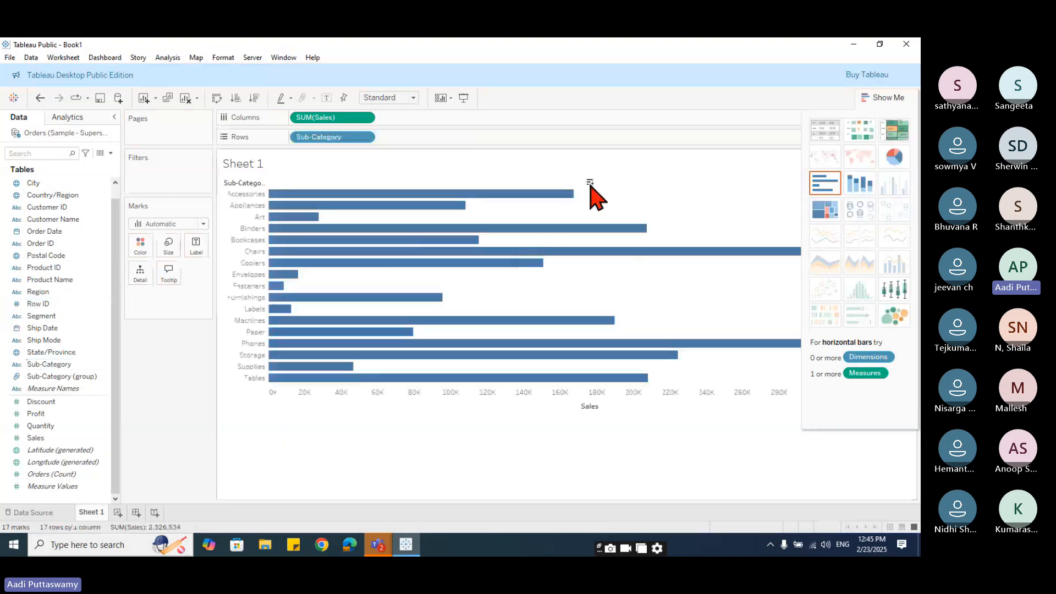
pyautogui.click(590, 182)
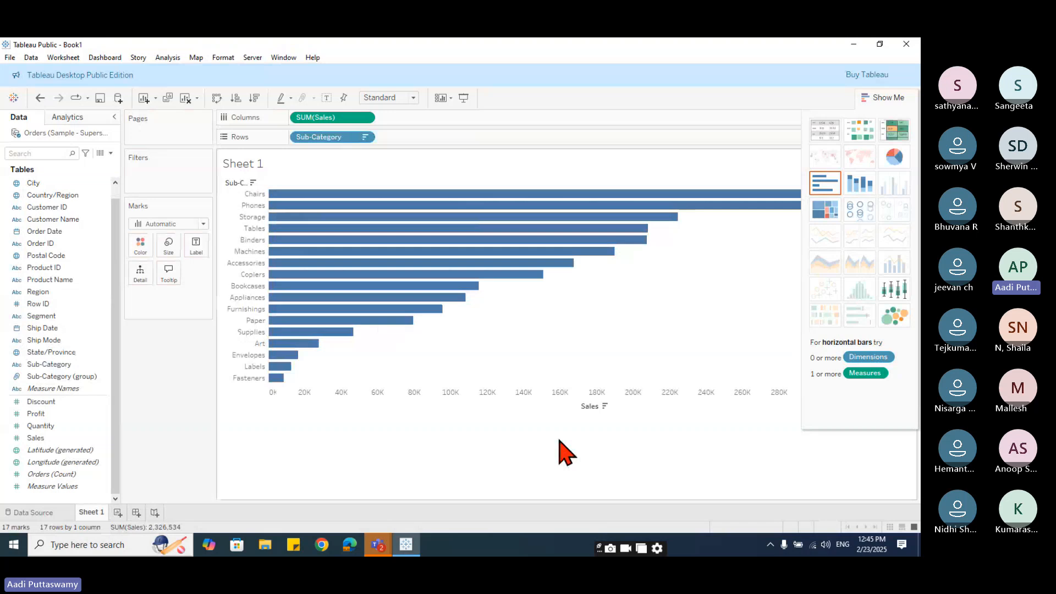
# - Group the row headers from Supplies through Fasteners into a single member, then clear the selection
pyautogui.click(244, 333)
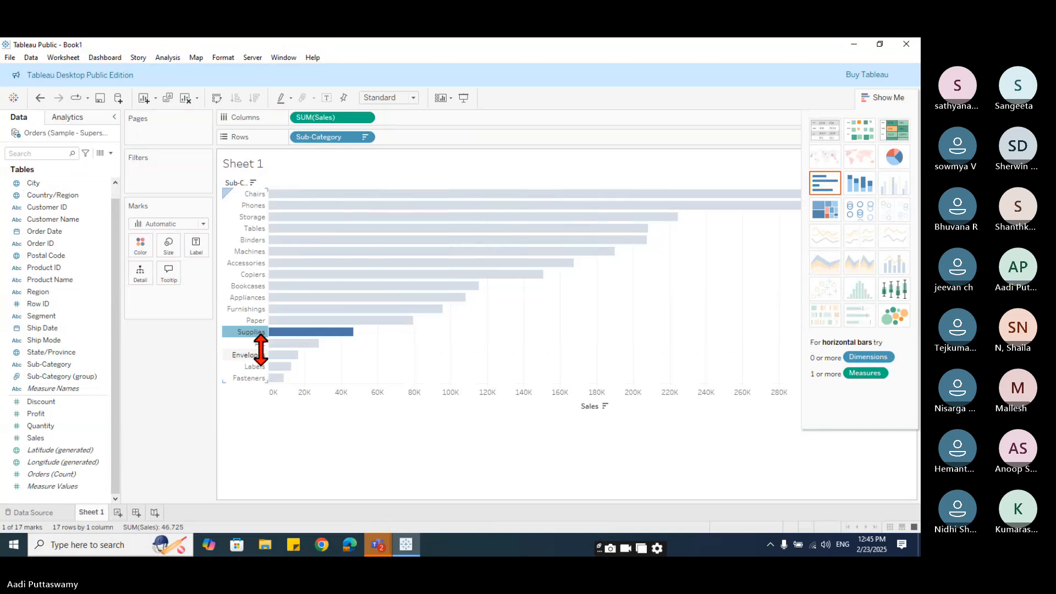
pyautogui.keyDown('shift'); pyautogui.click(254, 354); pyautogui.keyUp('shift')
pyautogui.keyDown('shift'); pyautogui.click(248, 378); pyautogui.keyUp('shift')
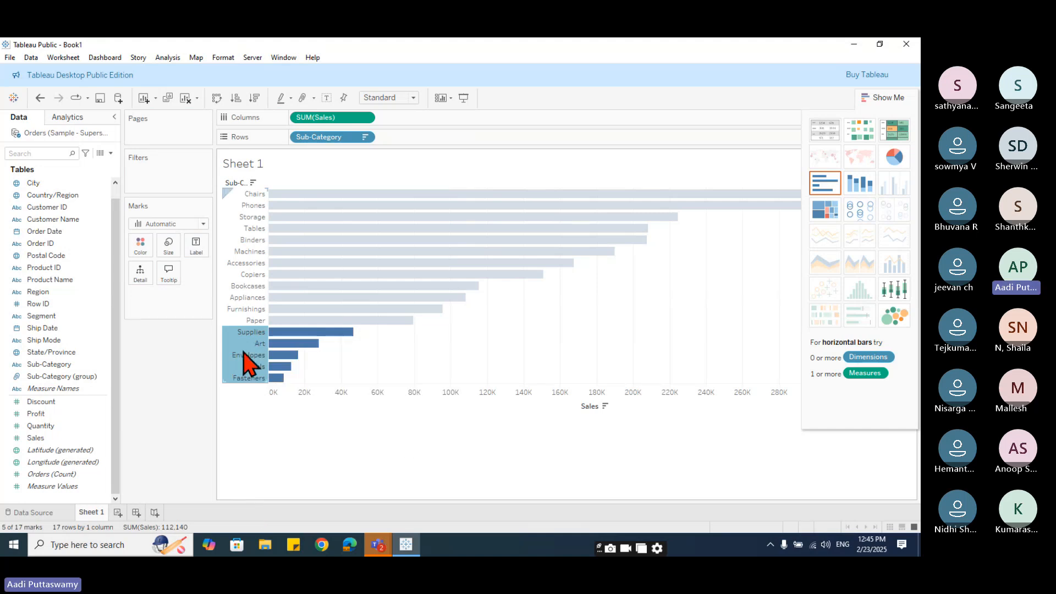
pyautogui.moveTo(245, 356)
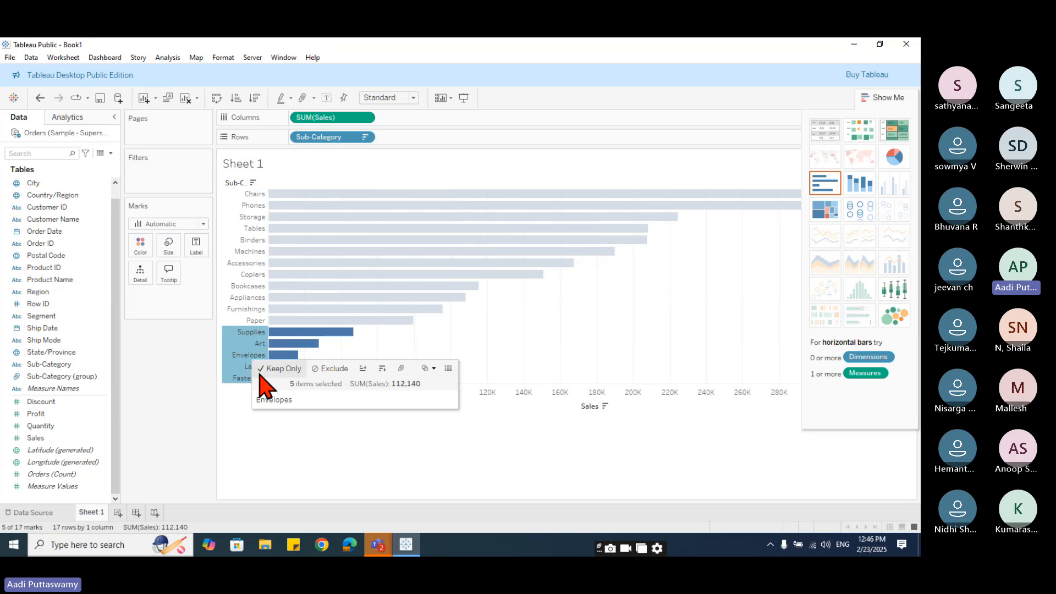
pyautogui.click(401, 368)
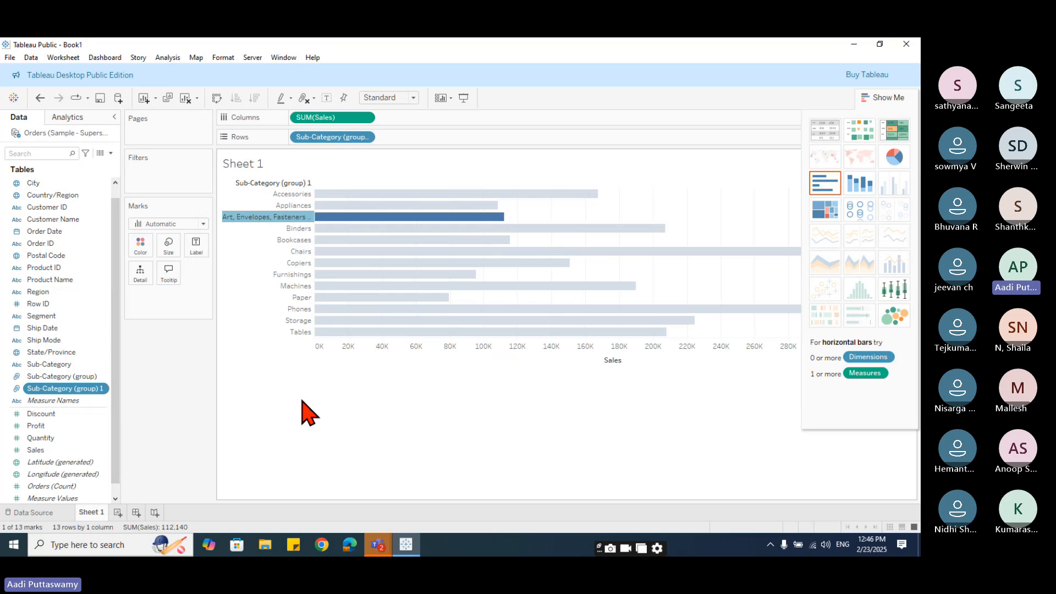
pyautogui.click(306, 413)
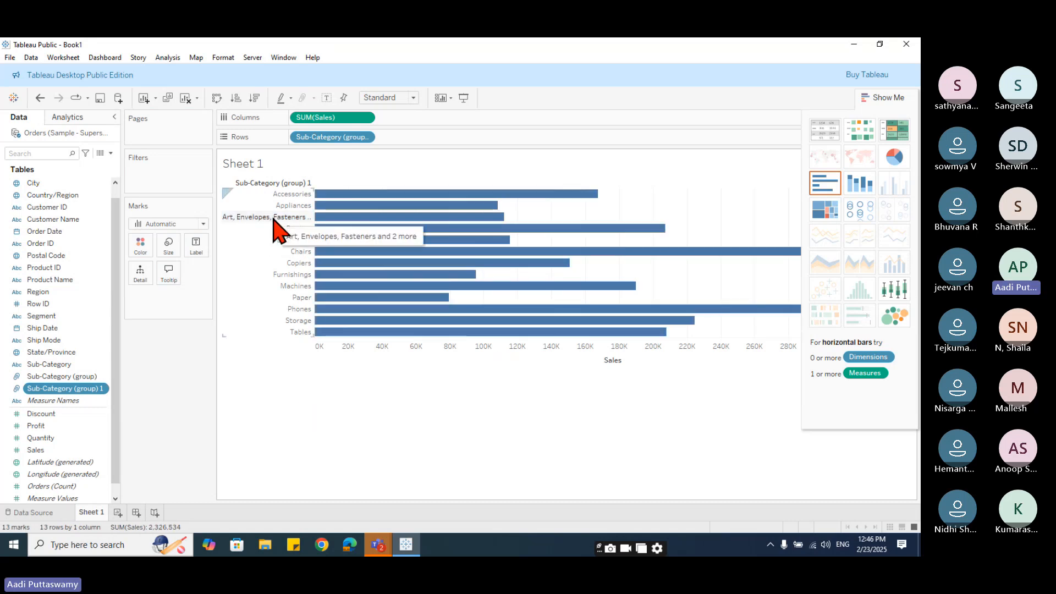
# - Take Sub-Category (group) 1 off Rows, add it back, and sort its bars by Sales in descending order
pyautogui.moveTo(324, 137); pyautogui.dragTo(131, 419)
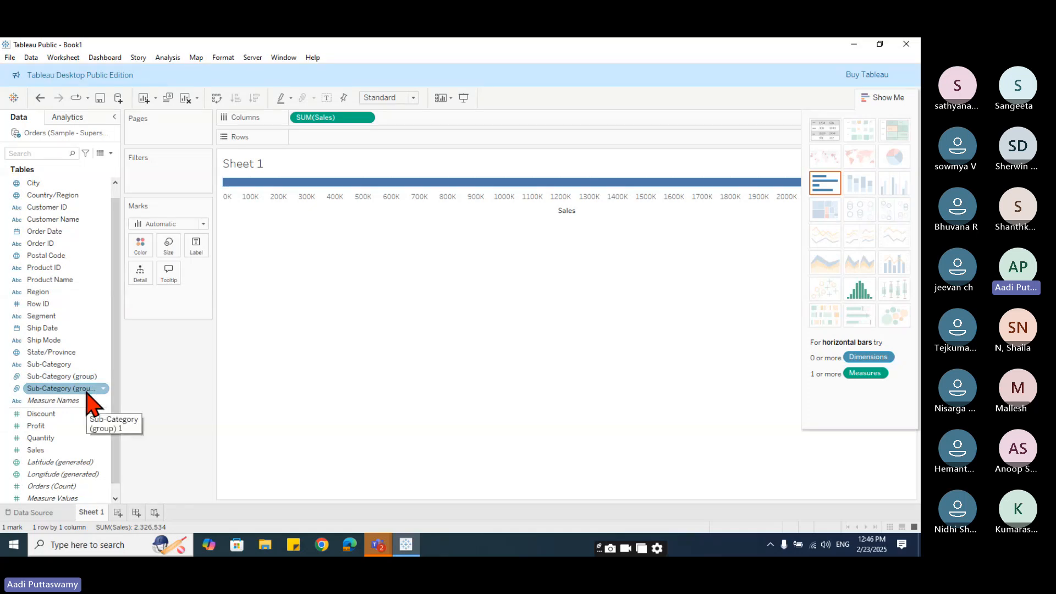
pyautogui.moveTo(86, 391); pyautogui.dragTo(368, 140)
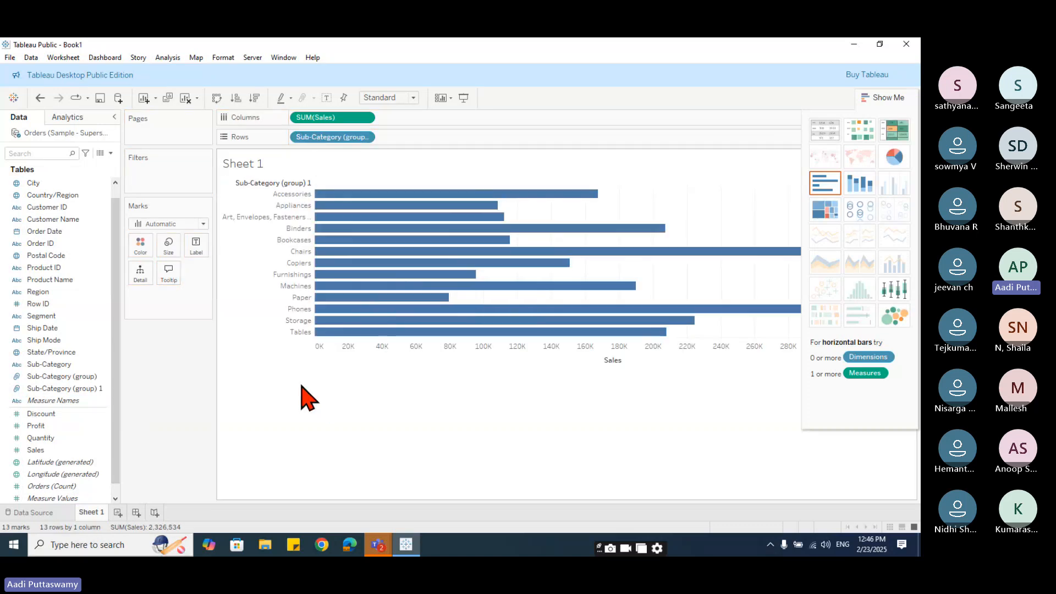
pyautogui.click(612, 184)
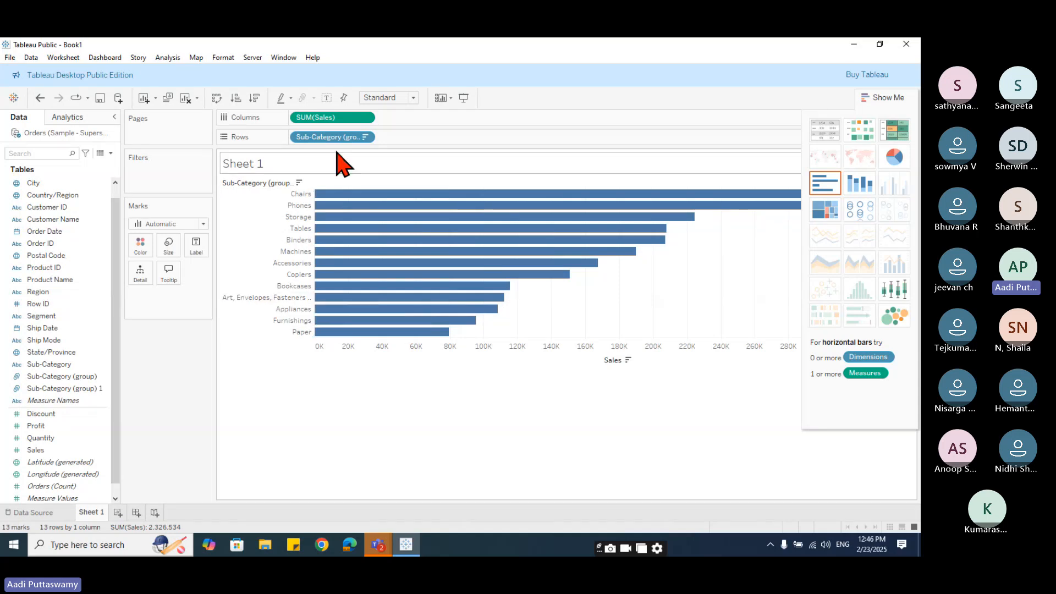
# - Remove Sub-Category (group) 1 from Rows and start creating a new group from the Sub-Category field
pyautogui.moveTo(332, 137); pyautogui.dragTo(190, 427)
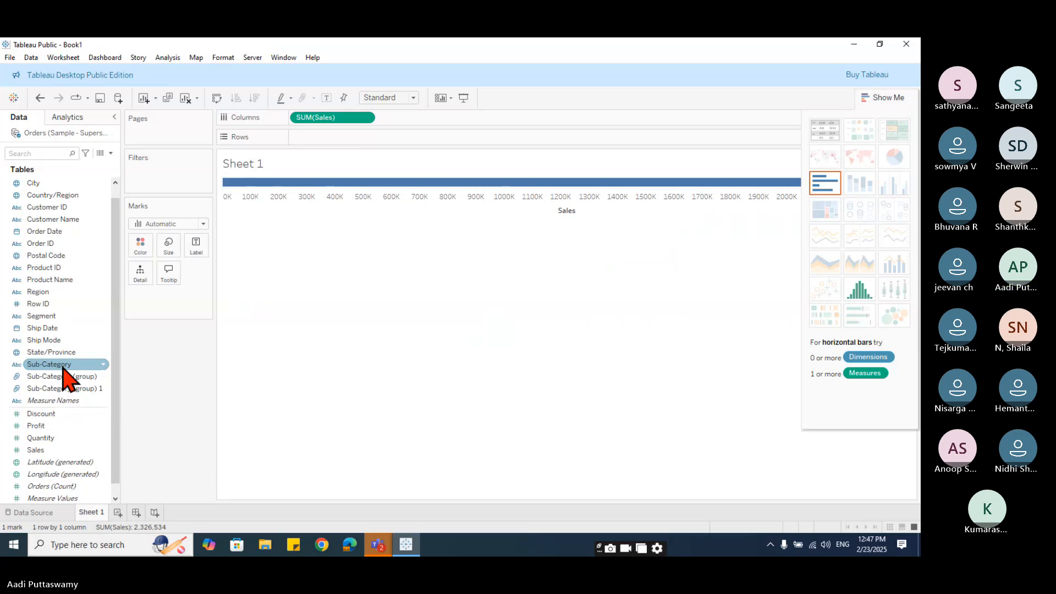
pyautogui.rightClick(64, 366)
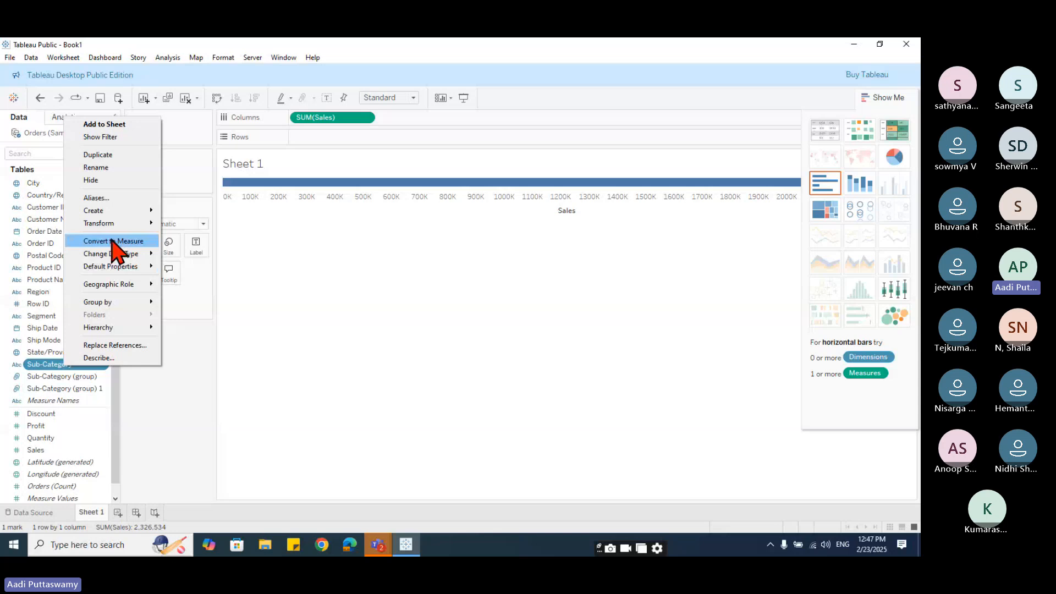
pyautogui.moveTo(110, 211)
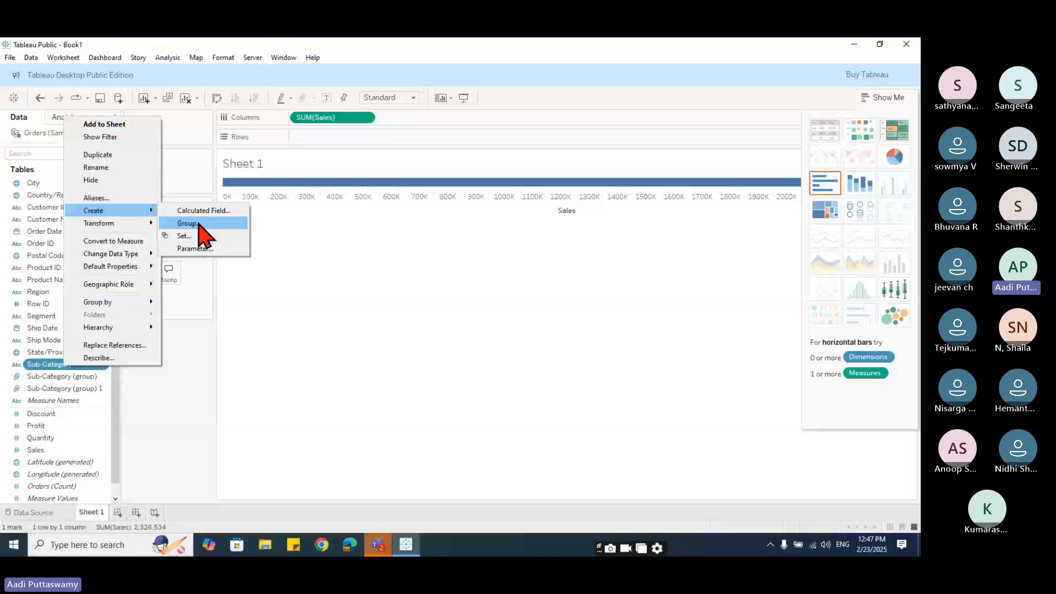
pyautogui.click(199, 225)
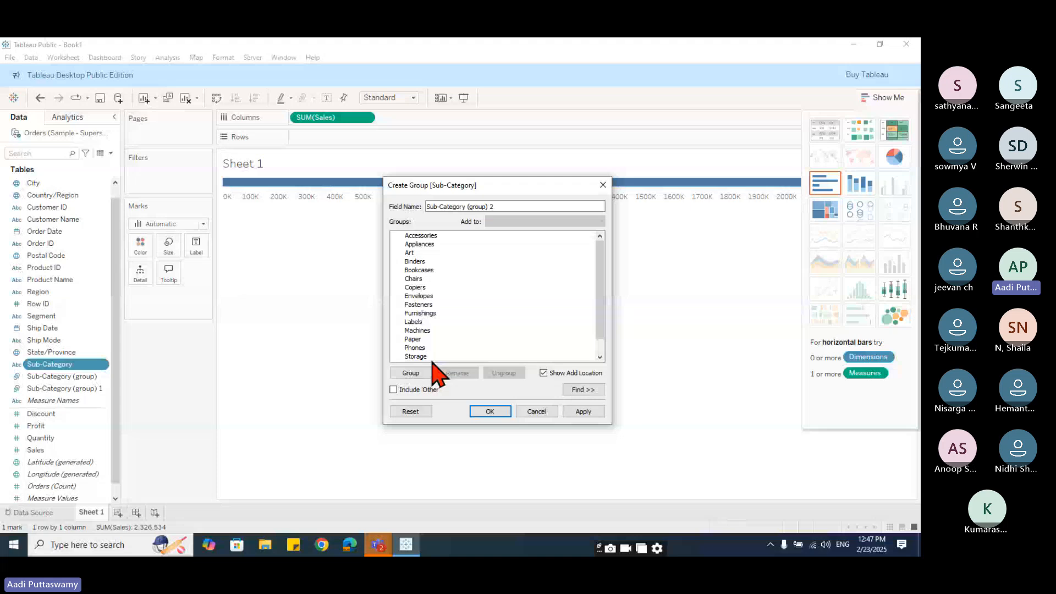
# - Group Accessories, Appliances, Art, Binders and Bookcases under the name Group1 and collapse its member list
pyautogui.moveTo(432, 235); pyautogui.dragTo(431, 254)
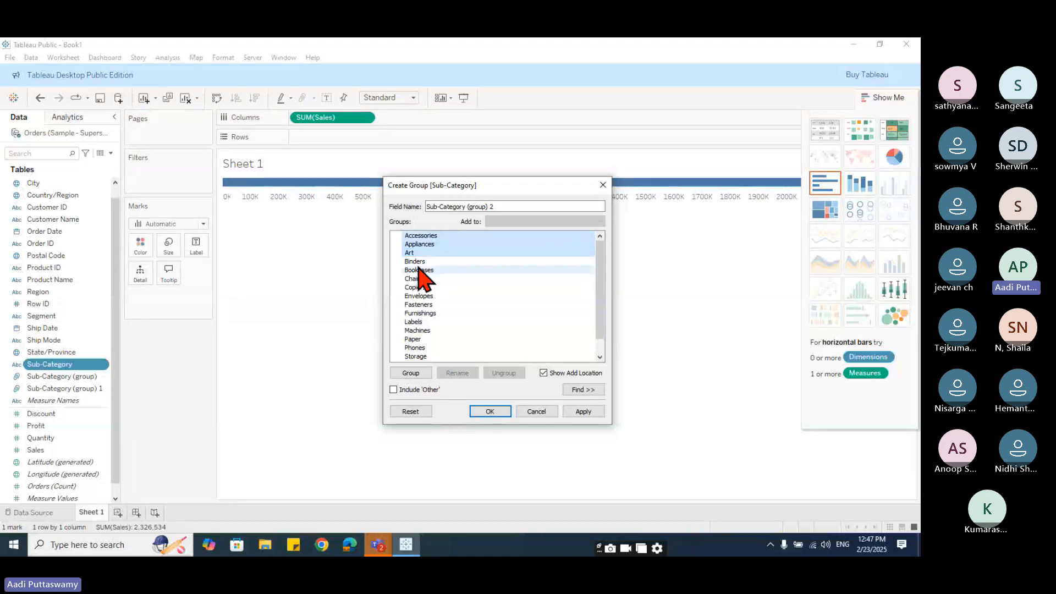
pyautogui.keyDown('ctrl'); pyautogui.click(422, 263); pyautogui.keyUp('ctrl')
pyautogui.keyDown('ctrl'); pyautogui.click(423, 270); pyautogui.keyUp('ctrl')
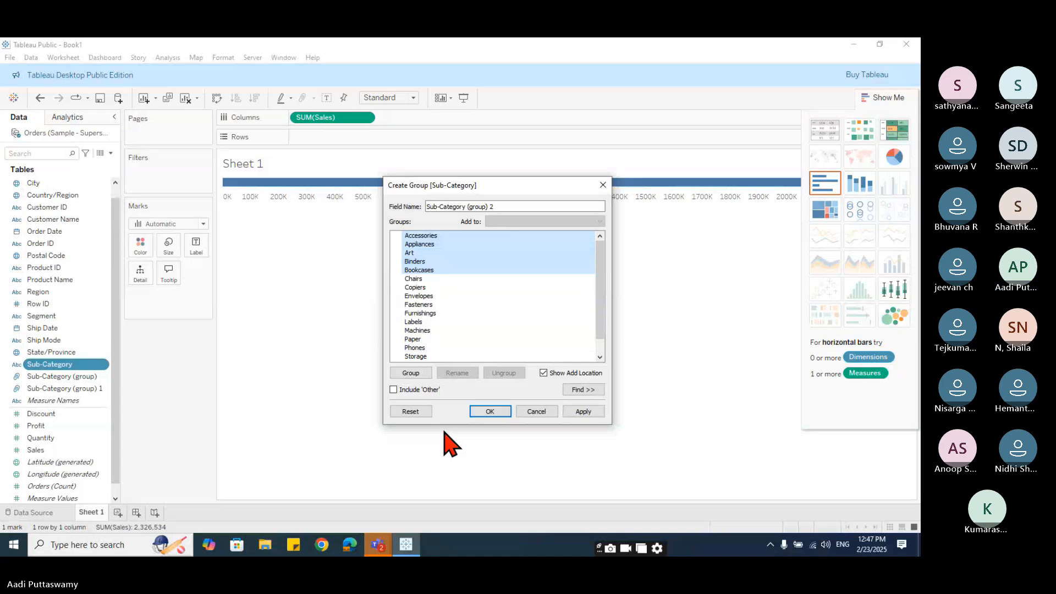
pyautogui.click(414, 374)
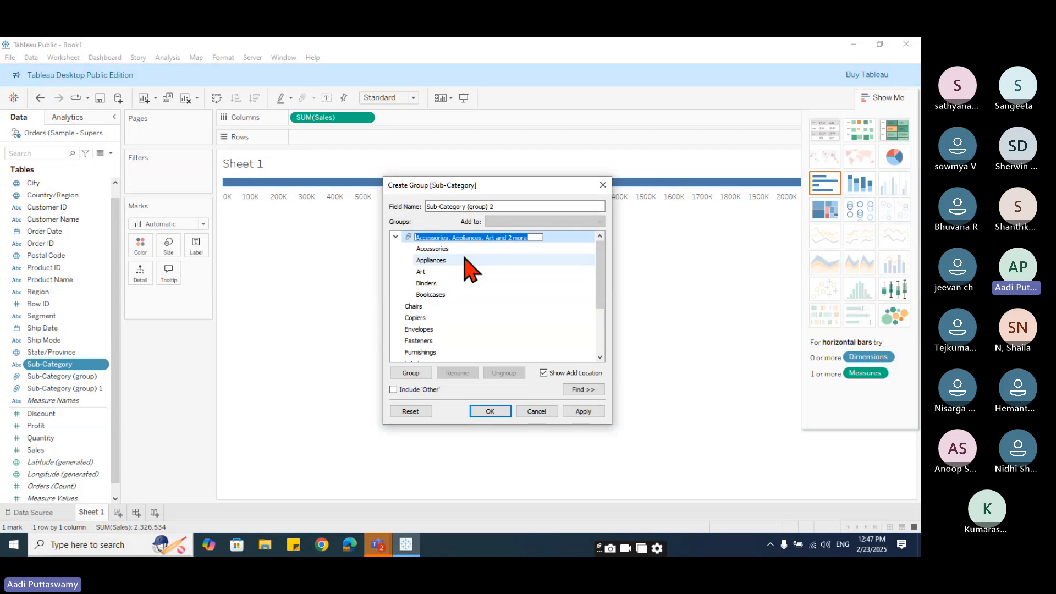
pyautogui.write('Group1')
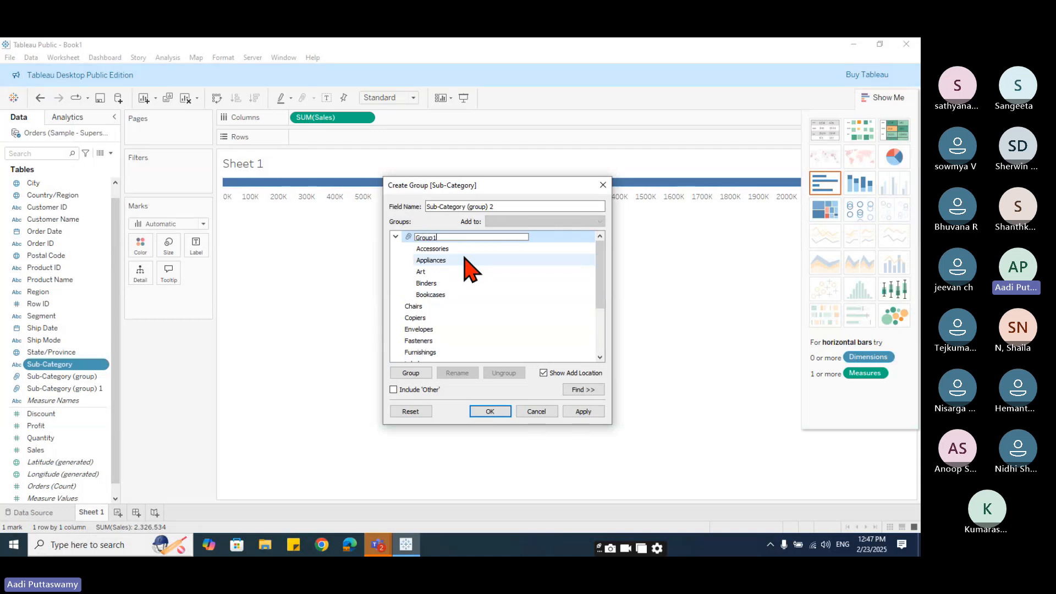
pyautogui.click(396, 237)
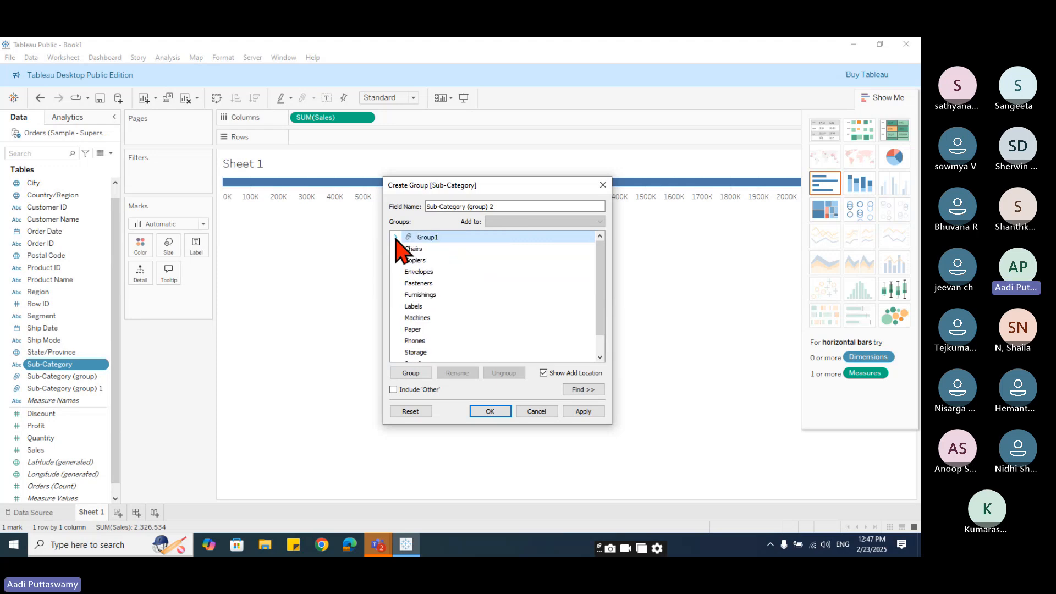
pyautogui.click(396, 237)
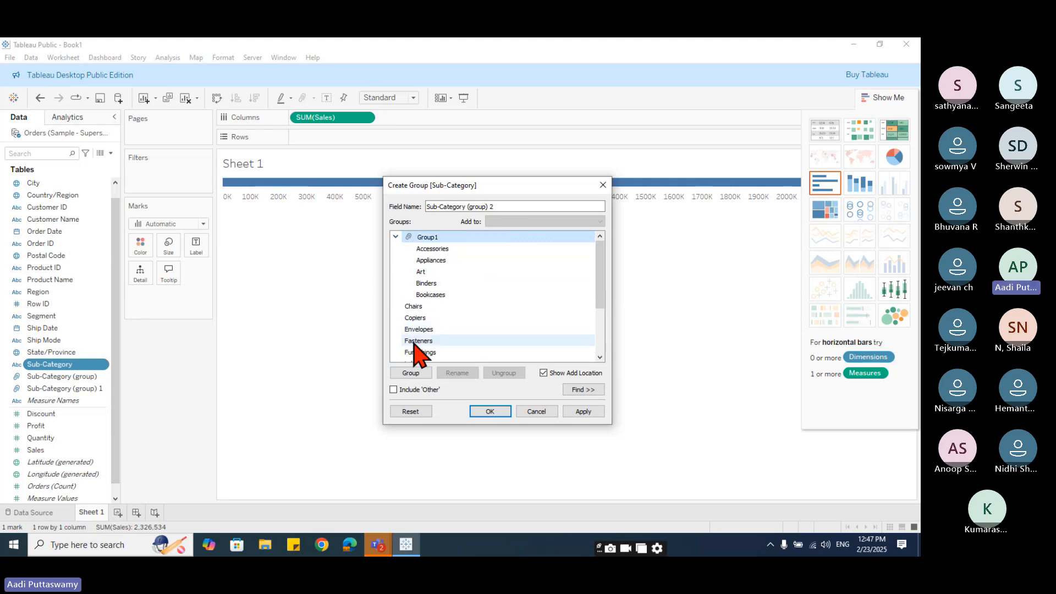
pyautogui.click(396, 237)
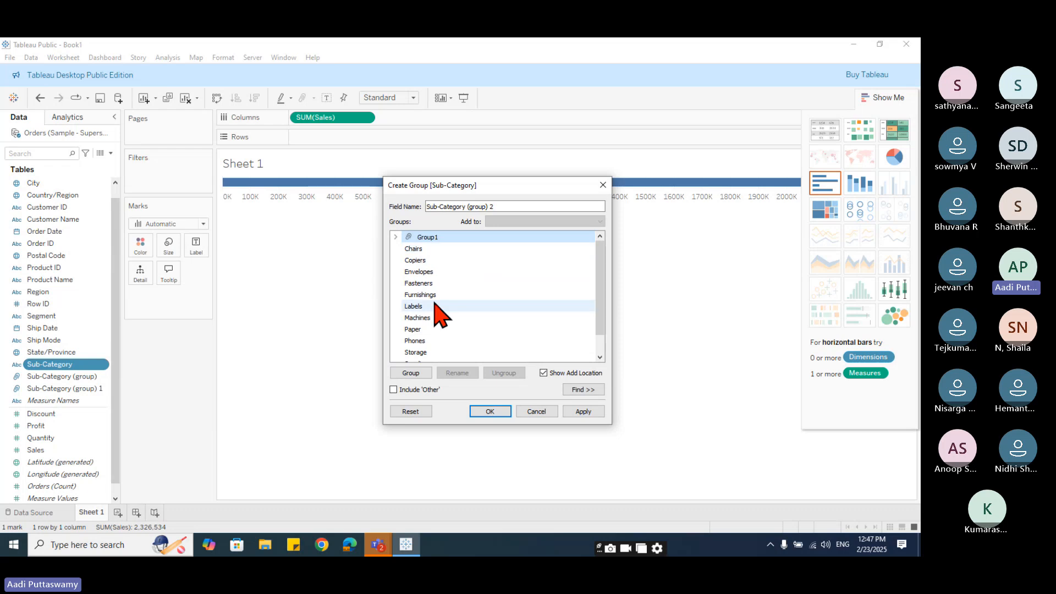
# - Create a second group from Chairs and name it Group2
pyautogui.click(416, 248)
pyautogui.click(431, 373)
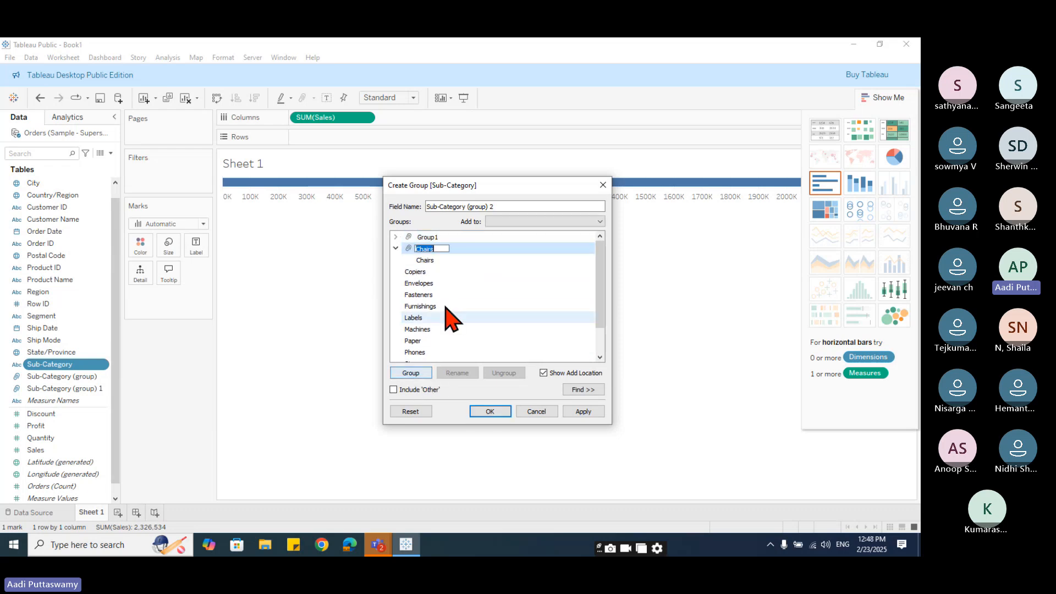
pyautogui.write('Groupp')
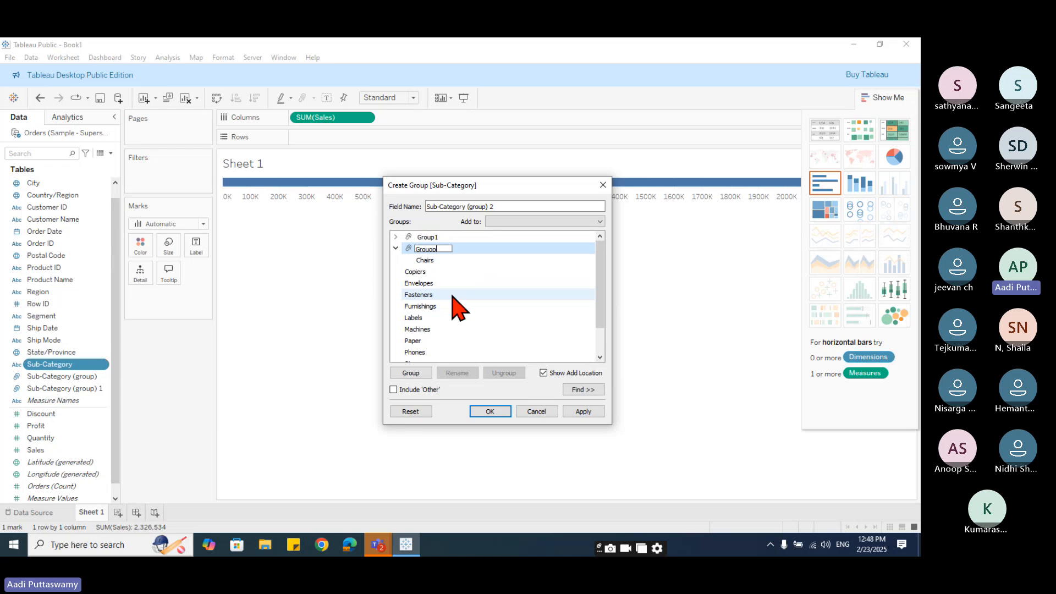
pyautogui.press('BackSpace')
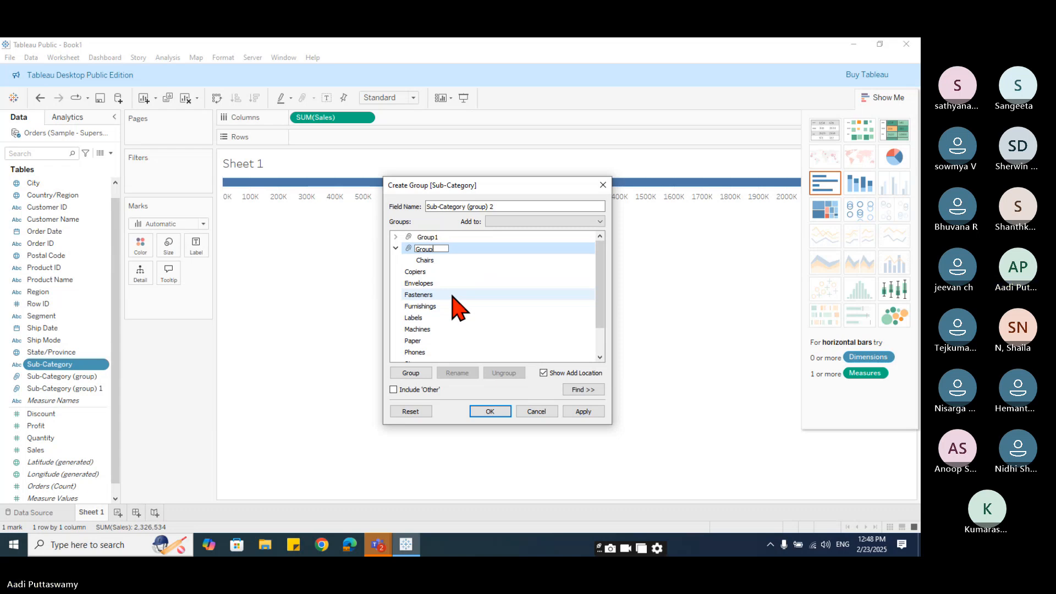
pyautogui.write('2')
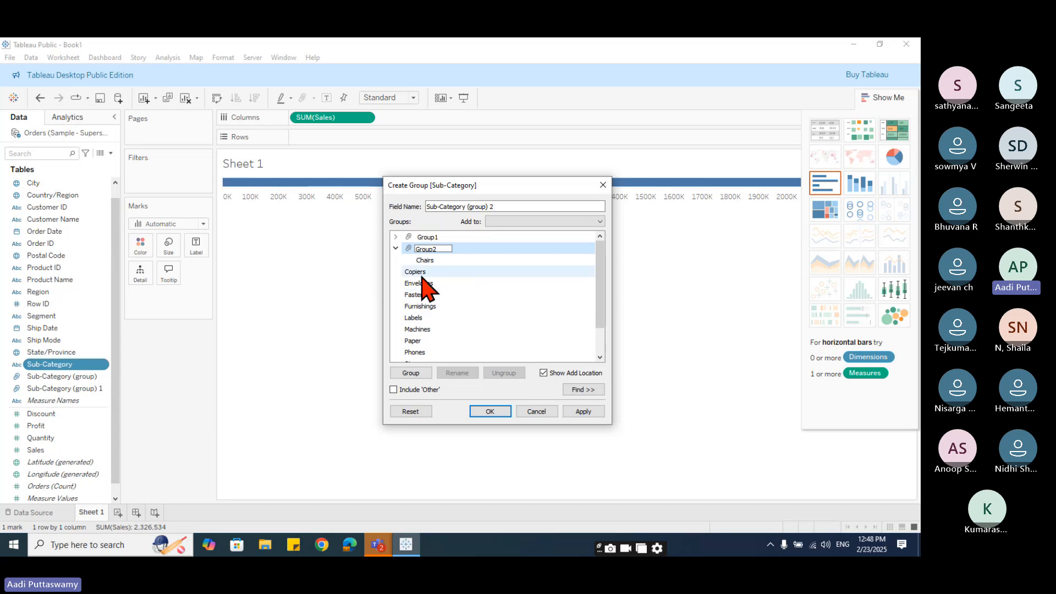
# - Move Copiers, Envelopes, Fasteners and Furnishings into Group2 and collapse its member list
pyautogui.click(422, 273)
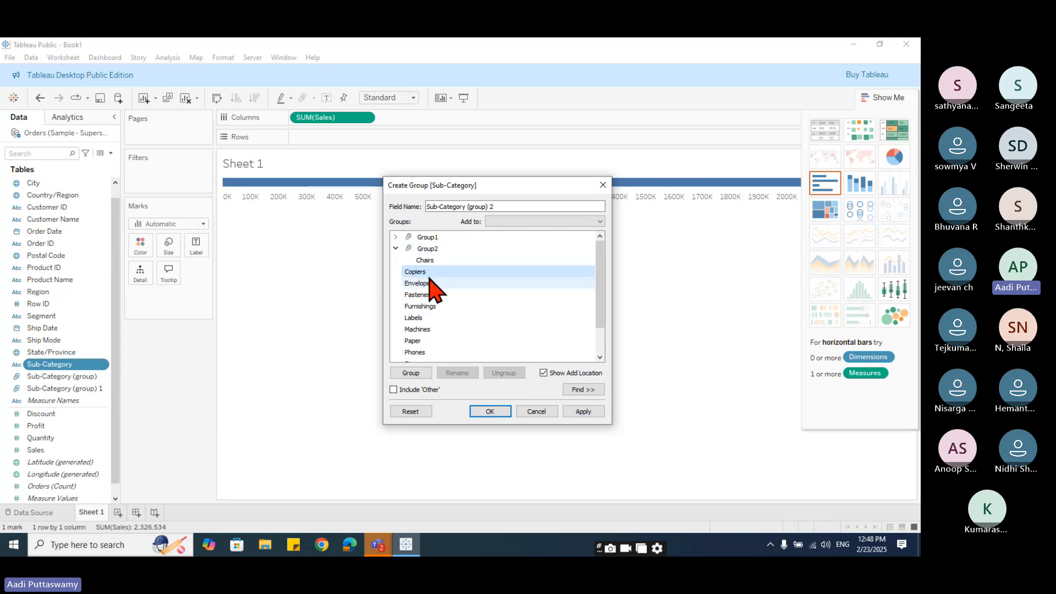
pyautogui.moveTo(427, 273); pyautogui.dragTo(433, 261)
pyautogui.click(434, 284)
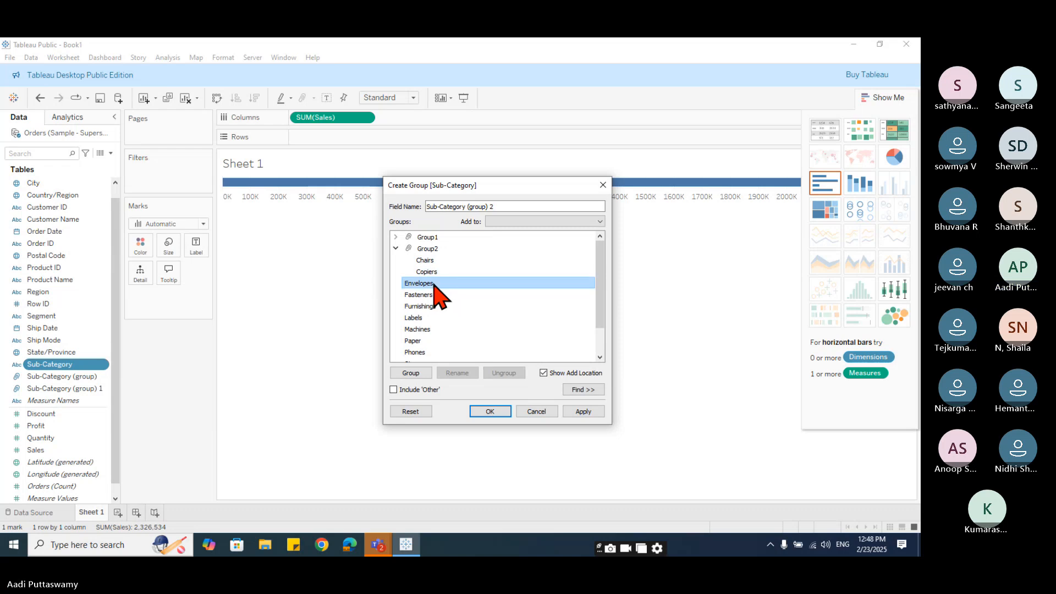
pyautogui.moveTo(434, 285)
pyautogui.mouseDown()
pyautogui.moveTo(435, 274)
pyautogui.moveTo(443, 293)
pyautogui.moveTo(442, 283)
pyautogui.mouseUp()
pyautogui.scroll(-2, 455, 348)
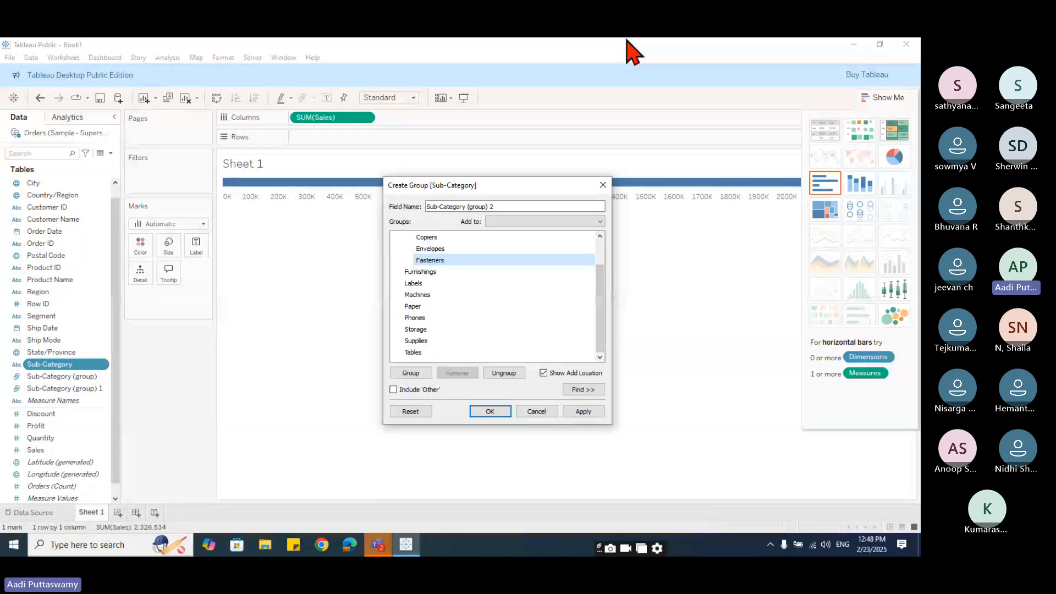
pyautogui.scroll(1, 418, 286)
pyautogui.click(396, 249)
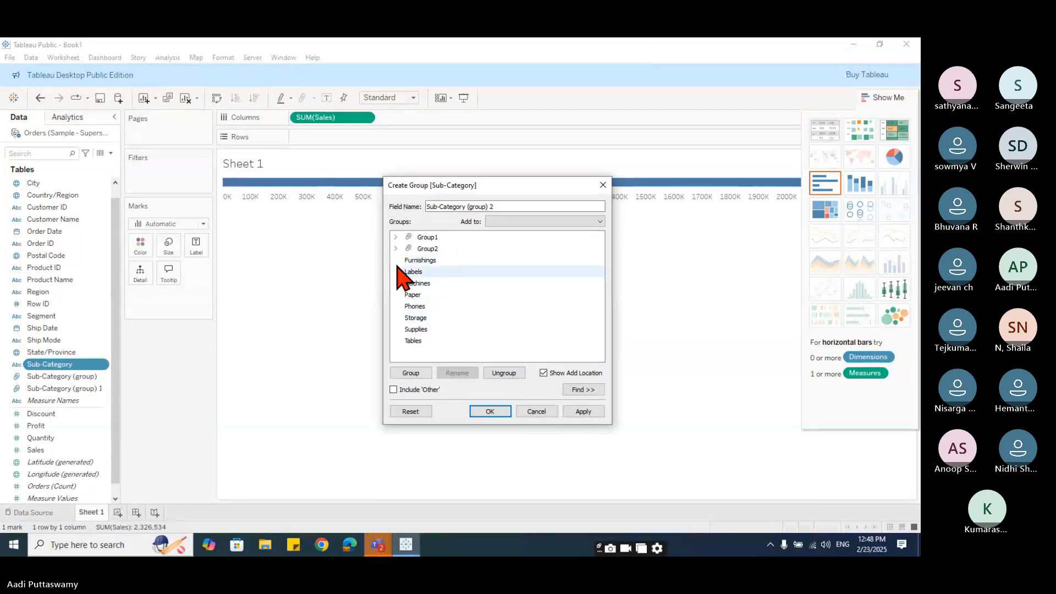
pyautogui.click(395, 249)
pyautogui.moveTo(419, 307); pyautogui.dragTo(416, 296)
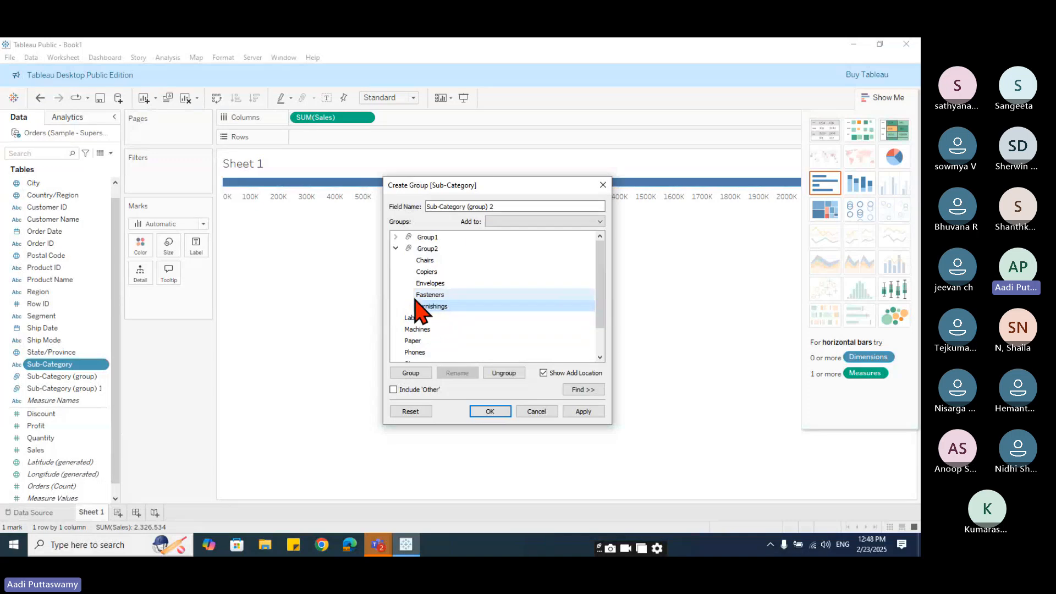
pyautogui.click(396, 249)
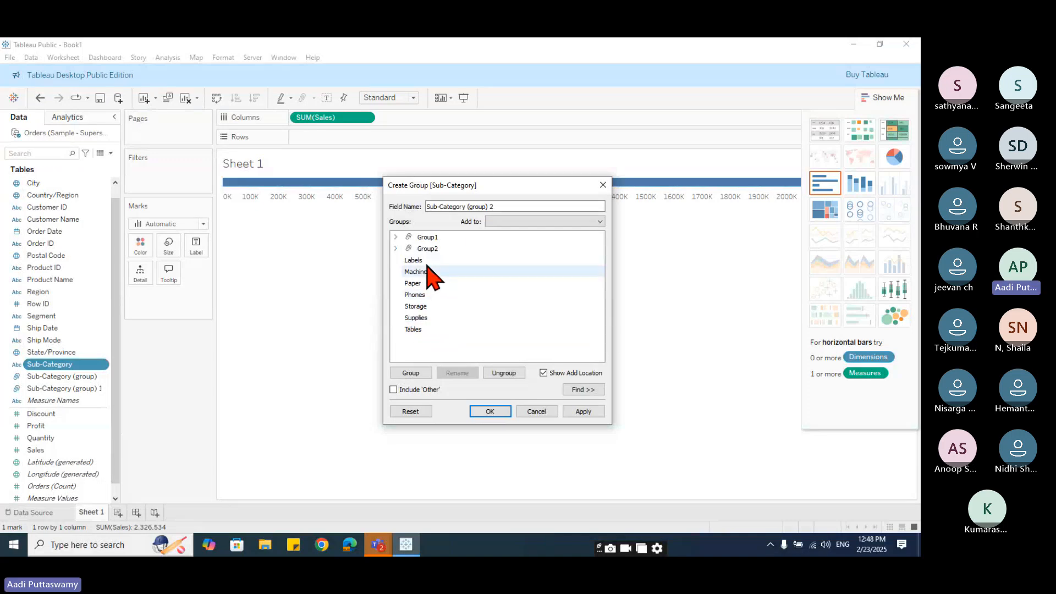
# - Group Labels, Machines, Paper and Phones under the name Group3
pyautogui.click(434, 263)
pyautogui.moveTo(435, 271); pyautogui.dragTo(447, 300)
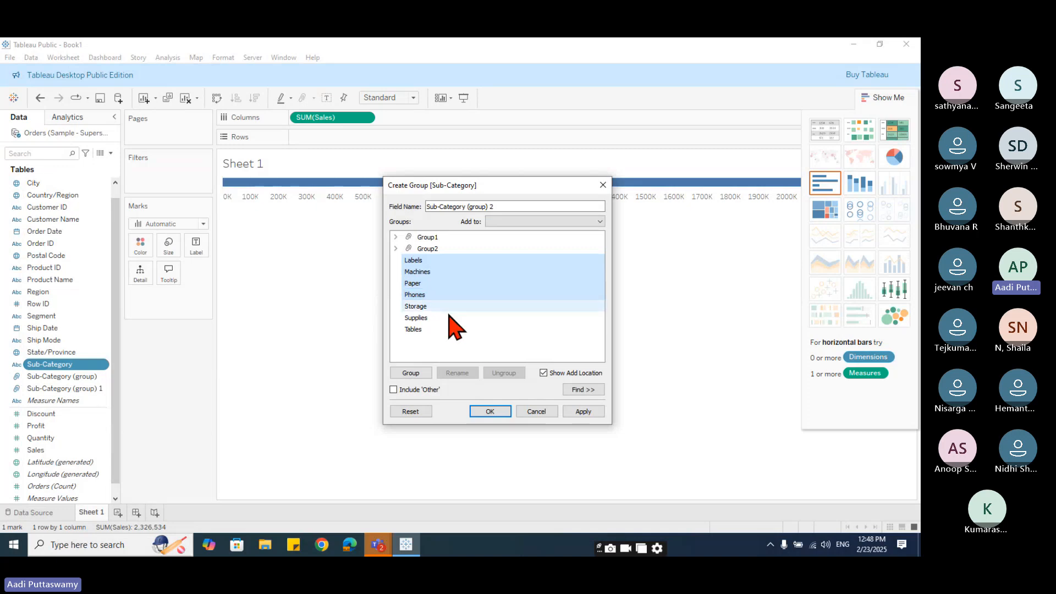
pyautogui.click(416, 374)
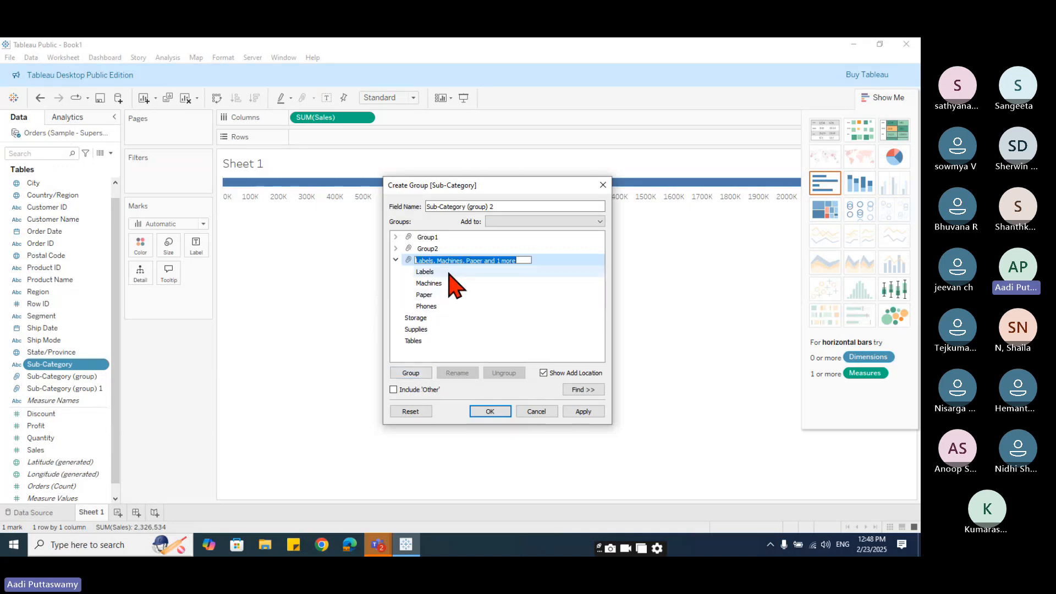
pyautogui.write('Grou')
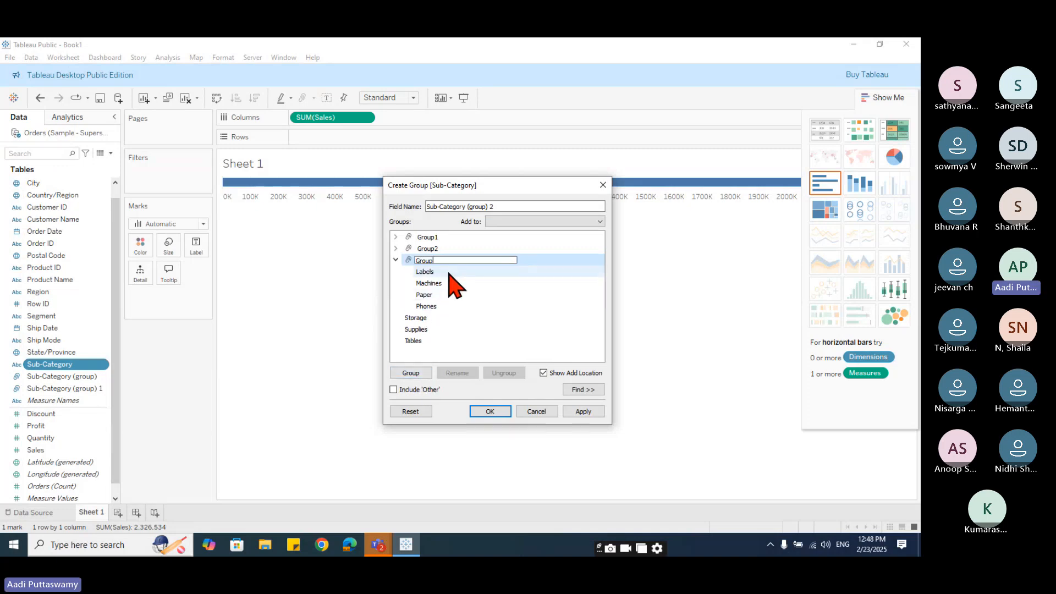
pyautogui.write('p3')
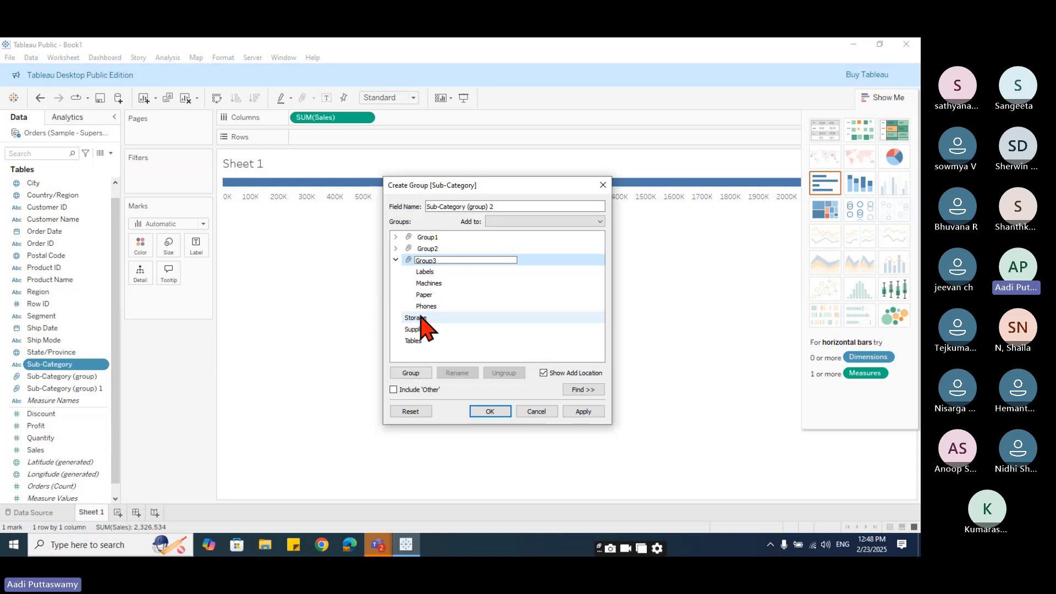
# - Group Storage, Supplies and Tables under the name Group4 and apply the new group field
pyautogui.click(419, 318)
pyautogui.click(396, 259)
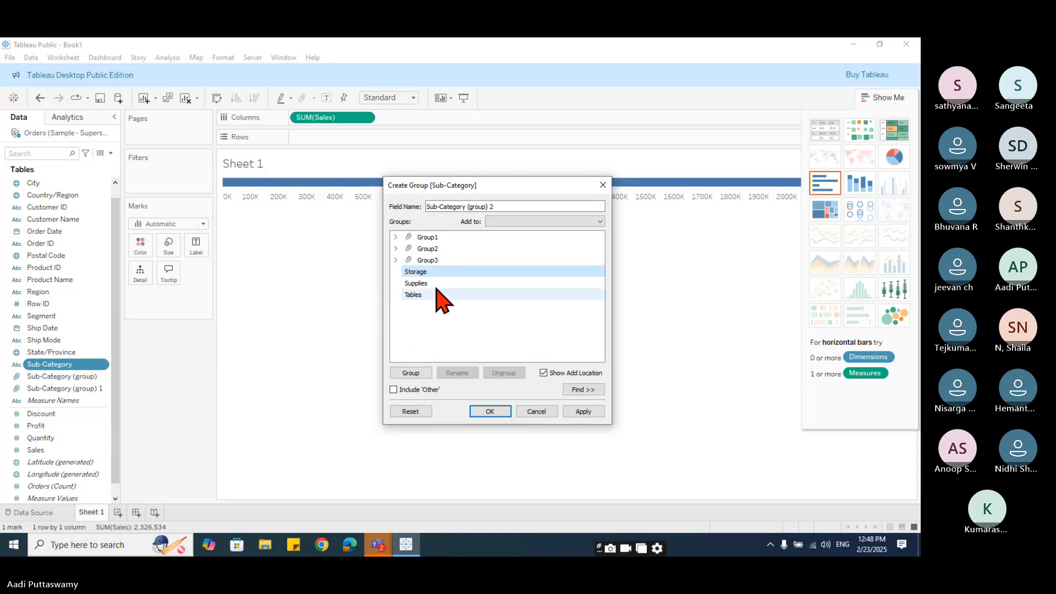
pyautogui.keyDown('ctrl'); pyautogui.click(427, 283); pyautogui.keyUp('ctrl')
pyautogui.keyDown('ctrl'); pyautogui.click(433, 296); pyautogui.keyUp('ctrl')
pyautogui.rightClick(434, 297)
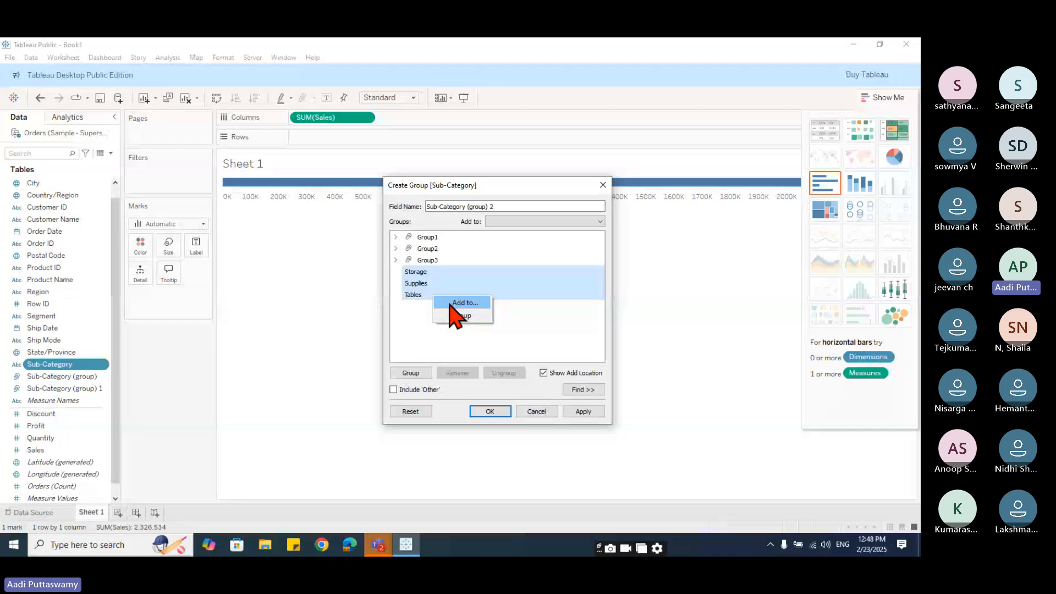
pyautogui.click(457, 304)
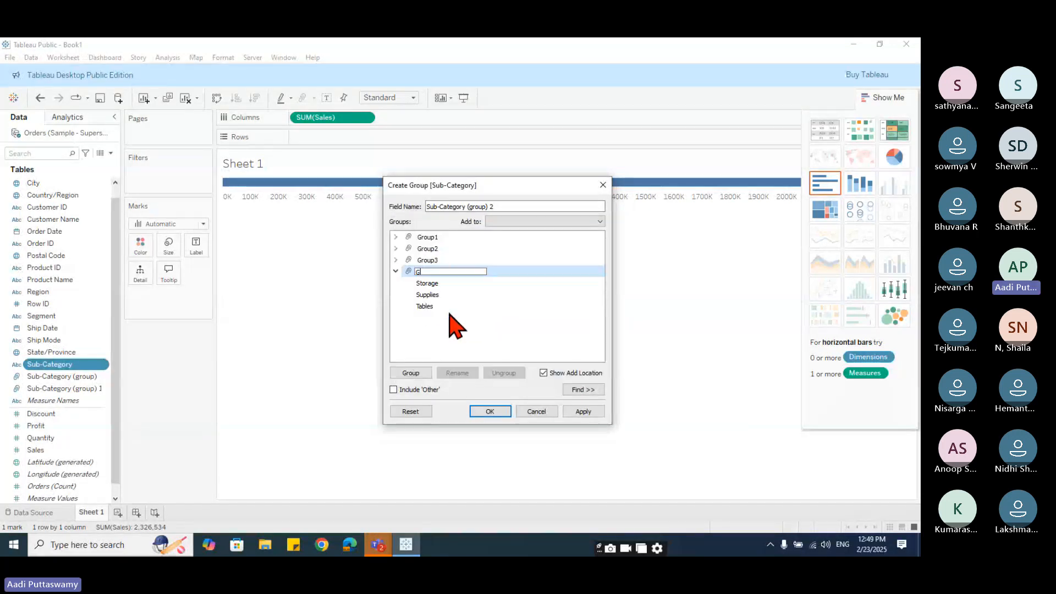
pyautogui.write('roup')
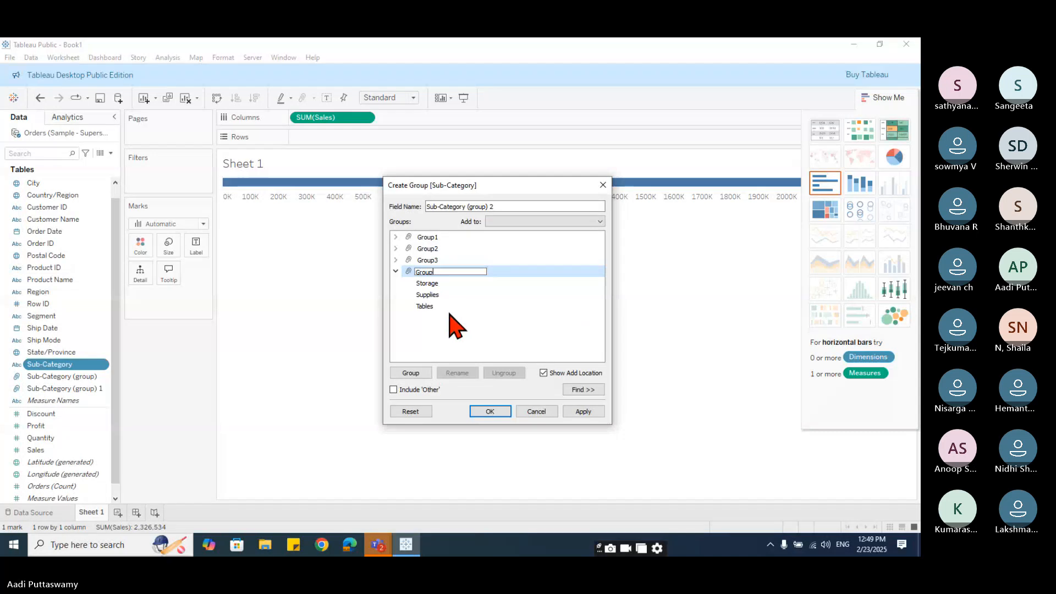
pyautogui.write('4')
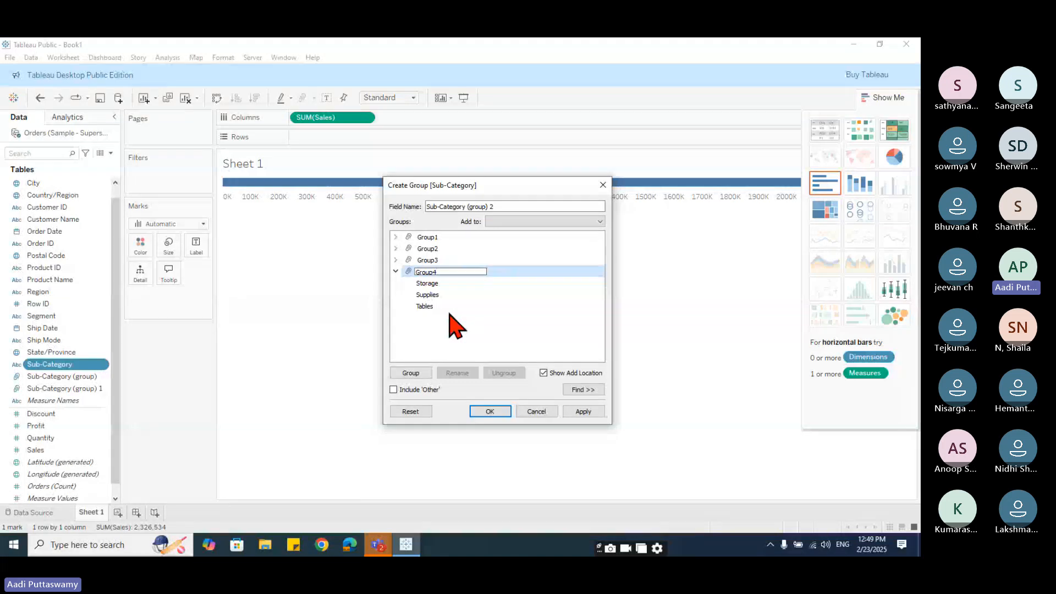
pyautogui.click(396, 271)
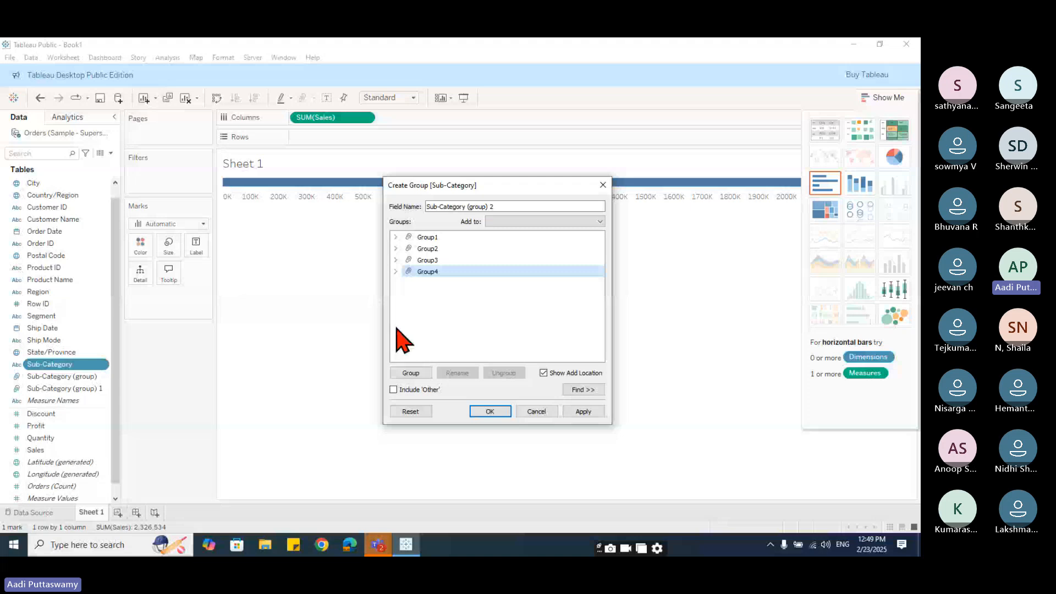
pyautogui.click(490, 411)
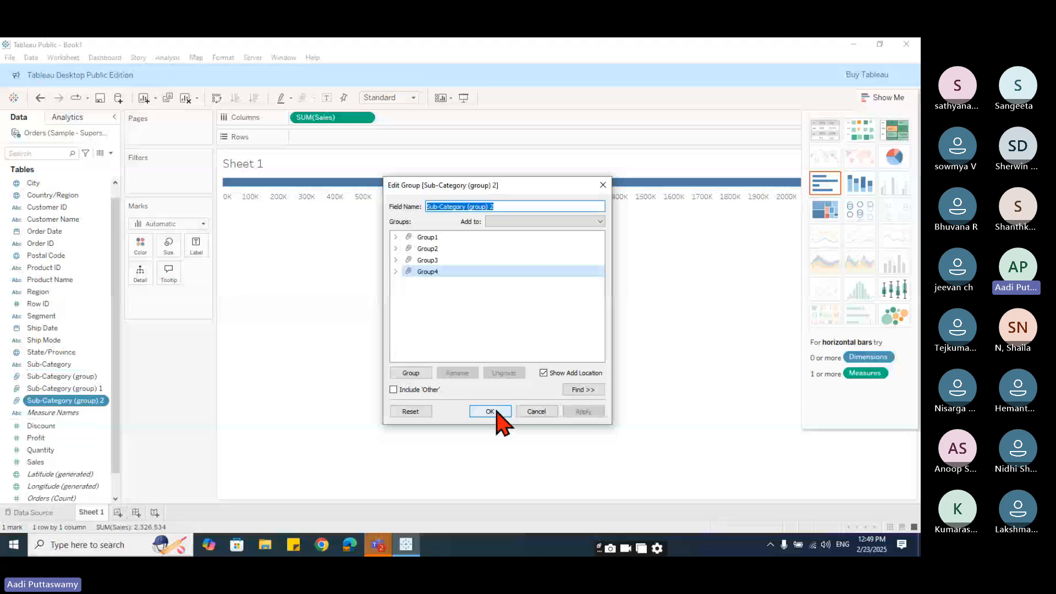
# - Rename the new group field as Sub-Category_Groupwise and confirm the group edit
pyautogui.moveTo(466, 206); pyautogui.dragTo(586, 203)
pyautogui.press('BackSpace')
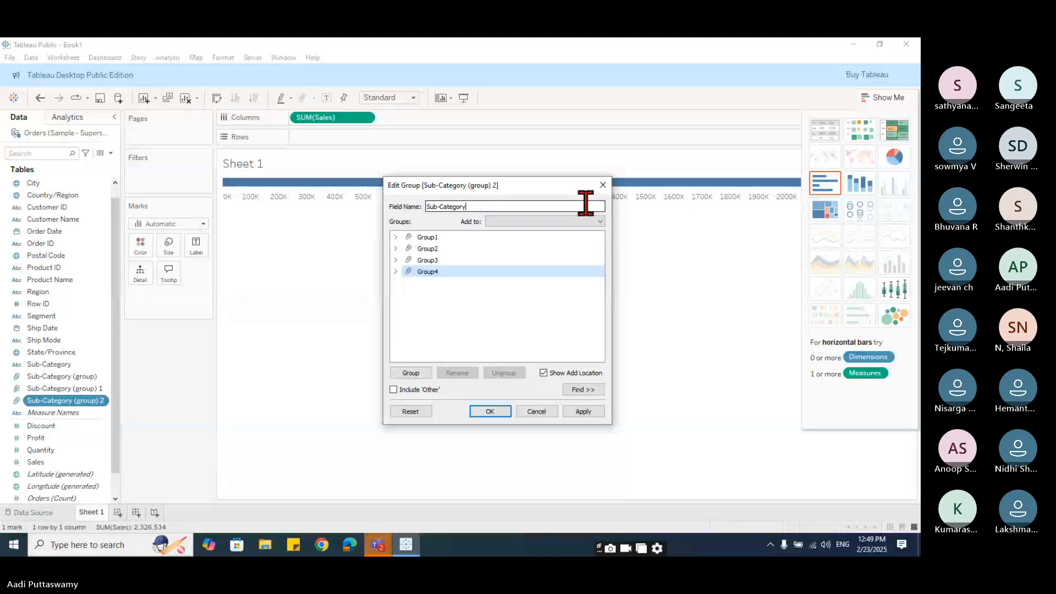
pyautogui.write('_')
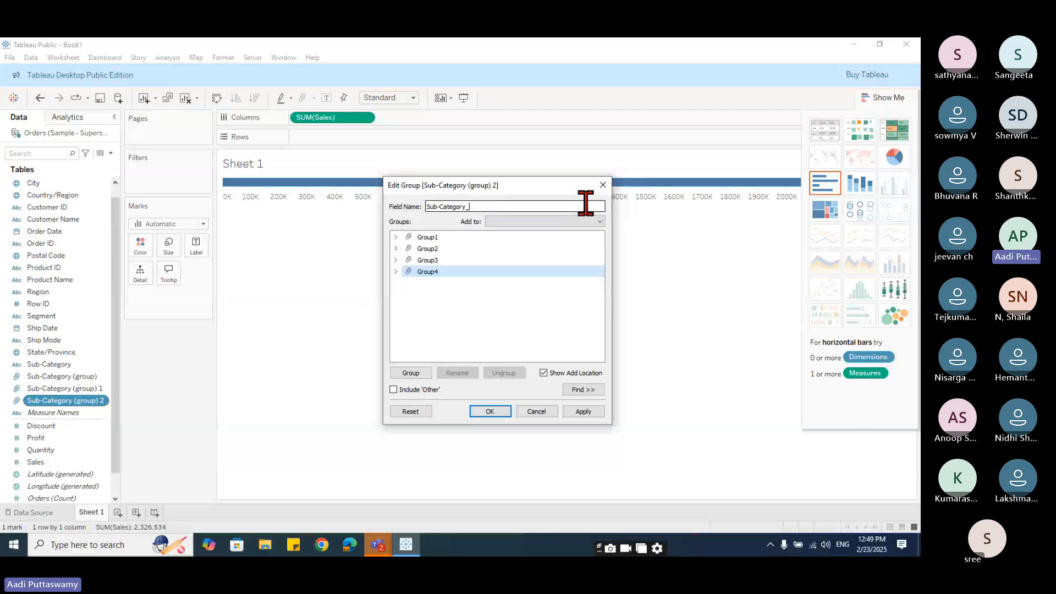
pyautogui.write('Gr')
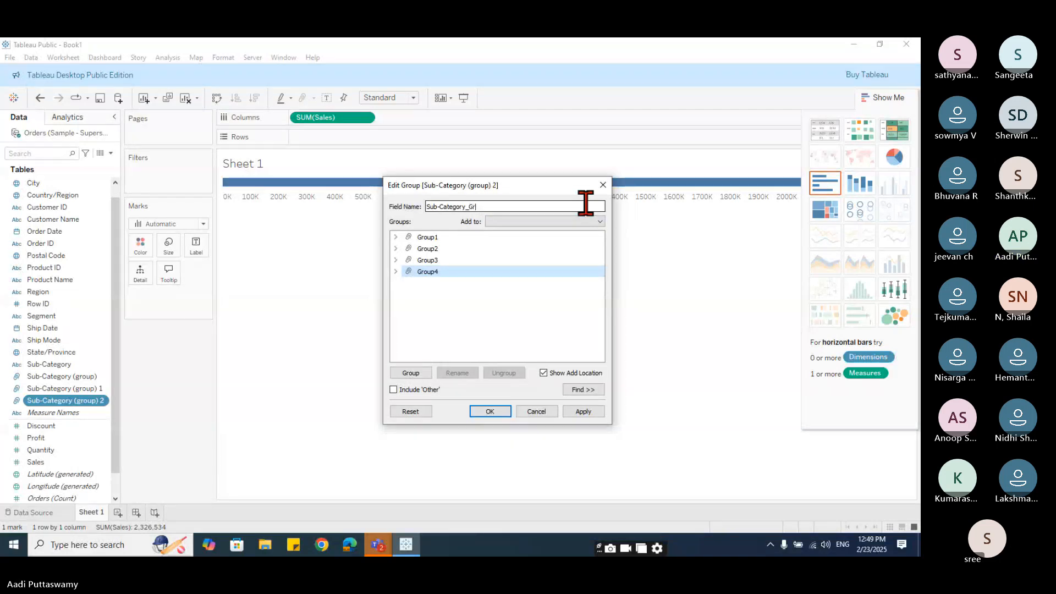
pyautogui.write('oupwis')
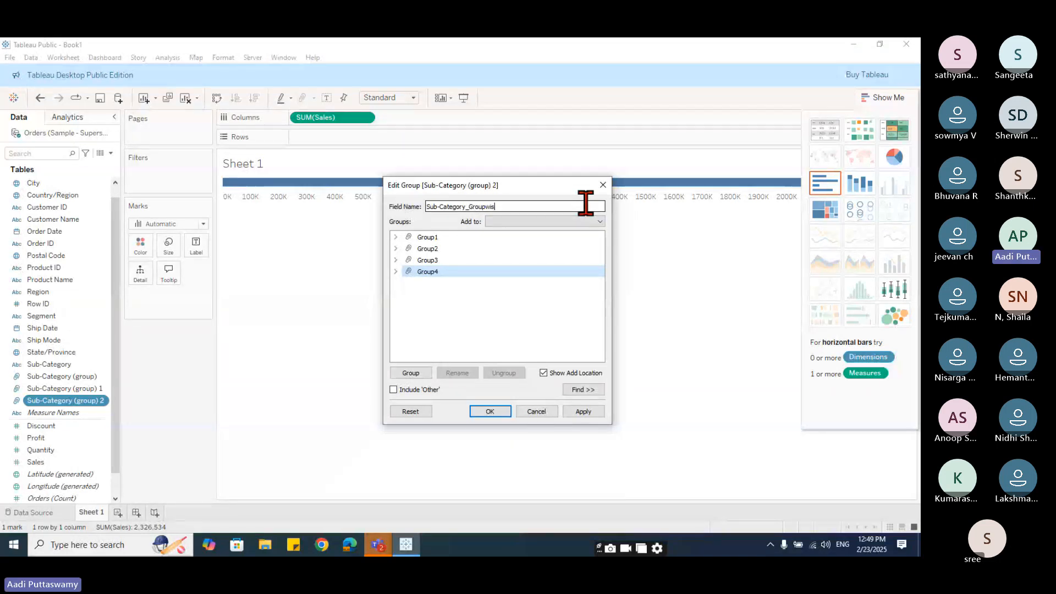
pyautogui.write('e')
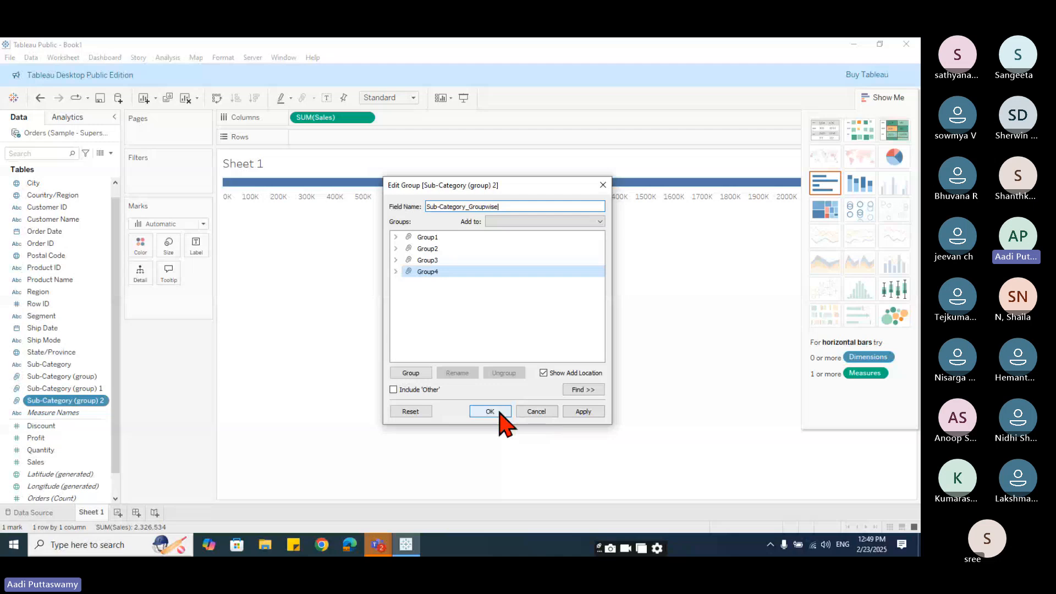
pyautogui.click(499, 411)
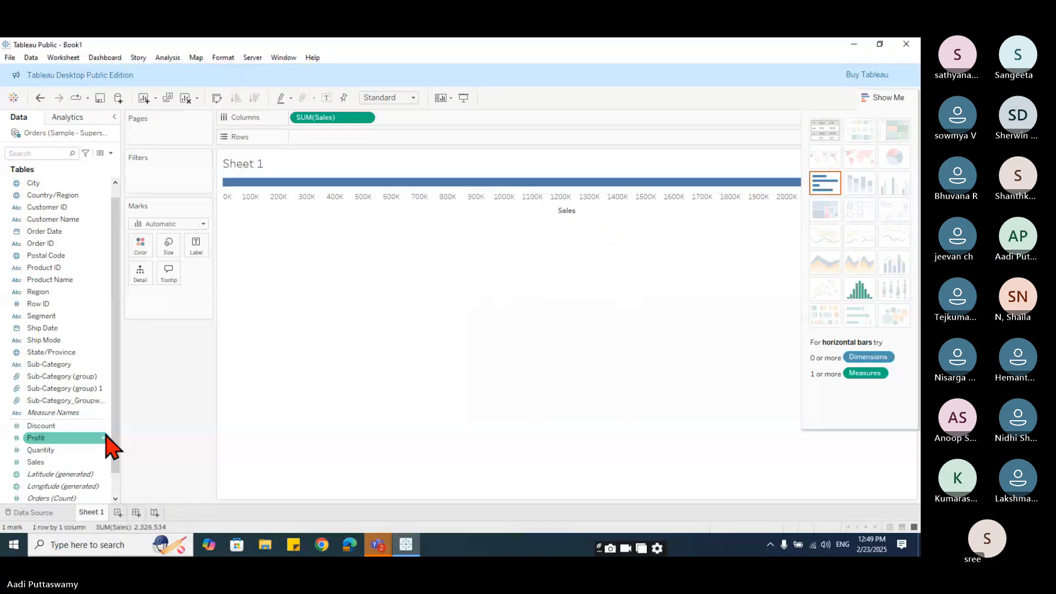
# - Widen the field list, remove Sales from the view and list the Sub-Category_Groupwise groups as rows
pyautogui.moveTo(121, 436); pyautogui.dragTo(208, 434)
pyautogui.click(71, 402)
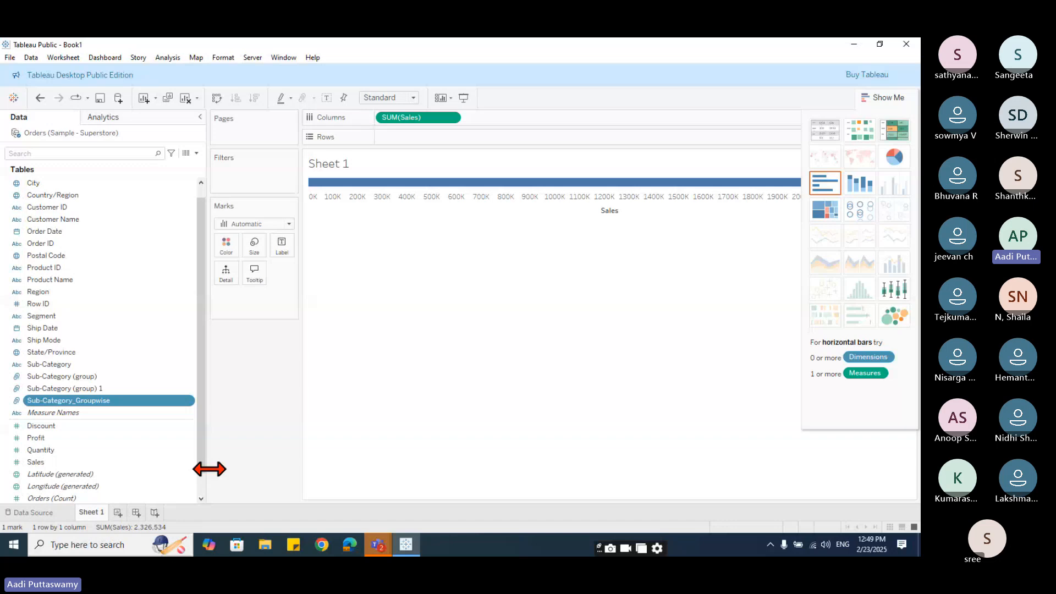
pyautogui.moveTo(395, 118); pyautogui.dragTo(274, 433)
pyautogui.click(106, 401)
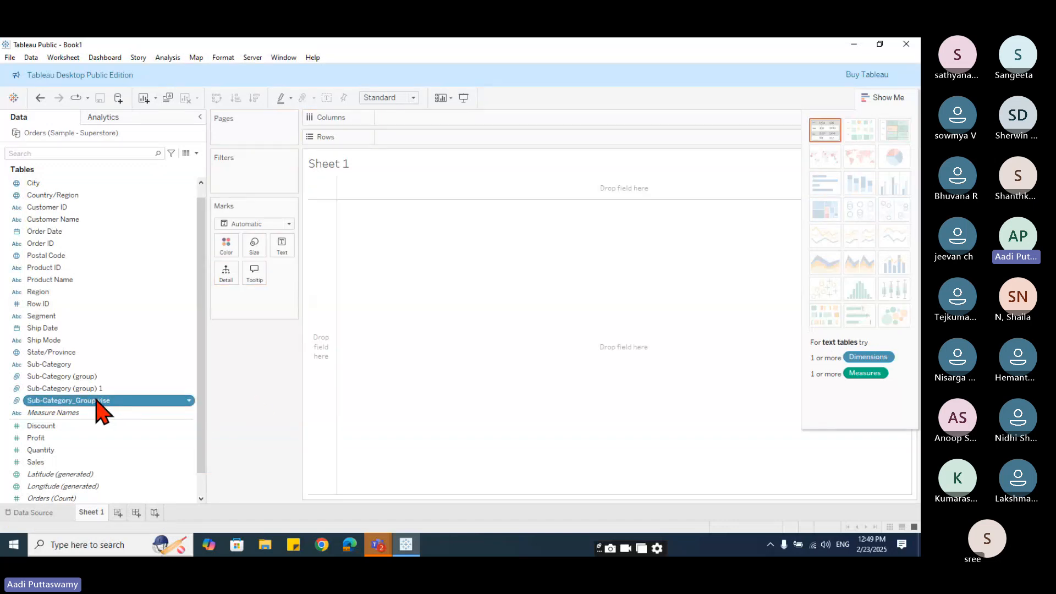
pyautogui.moveTo(97, 402); pyautogui.dragTo(428, 251)
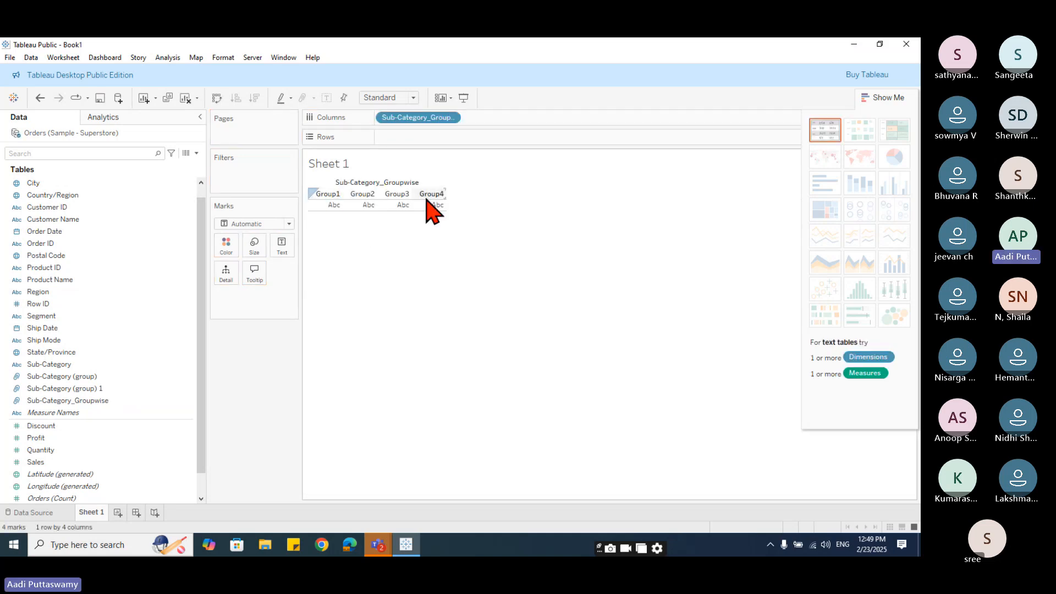
pyautogui.moveTo(421, 118); pyautogui.dragTo(424, 137)
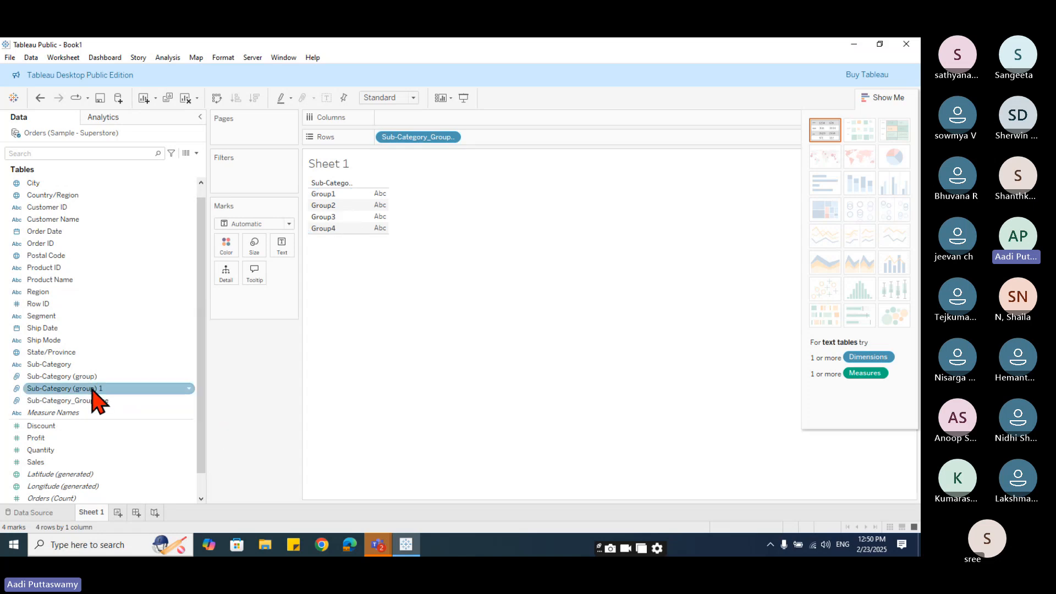
# - Add Sub-Category to Rows after the group field and insert Category between the two
pyautogui.click(80, 365)
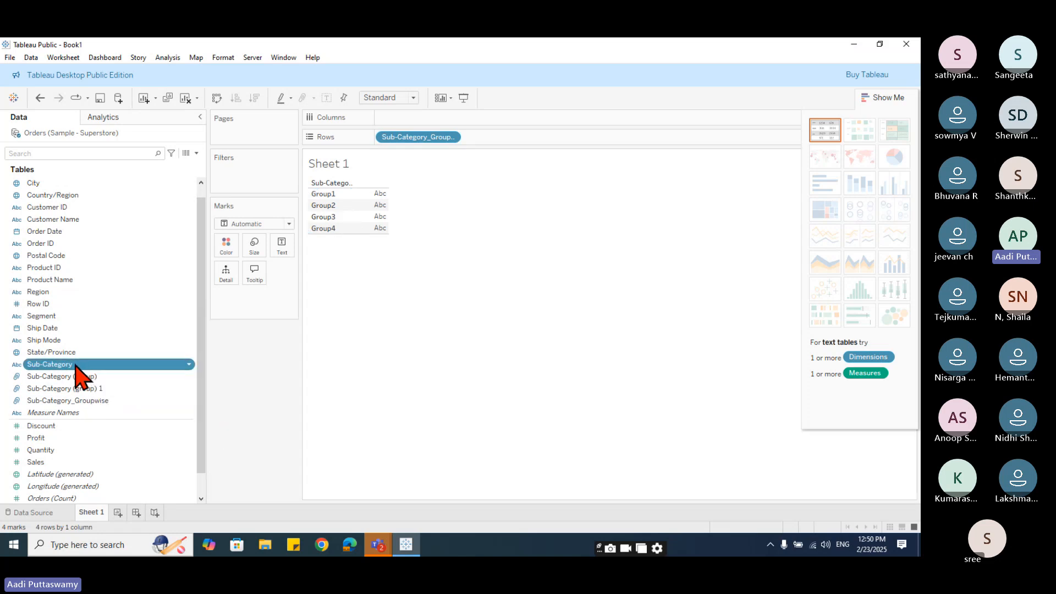
pyautogui.moveTo(81, 369); pyautogui.dragTo(471, 141)
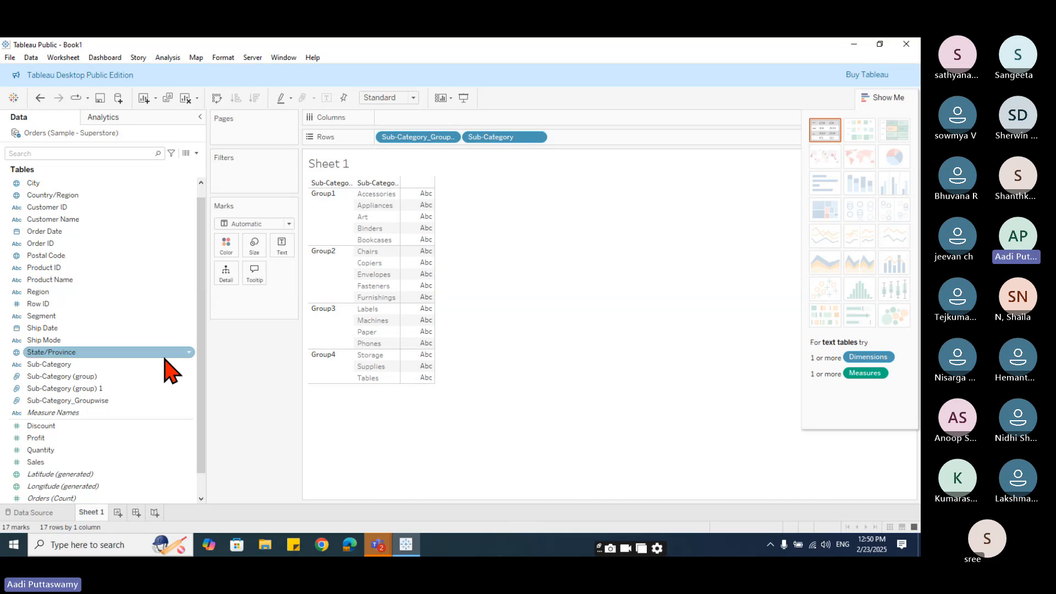
pyautogui.scroll(1, 82, 314)
pyautogui.moveTo(52, 183); pyautogui.dragTo(452, 139)
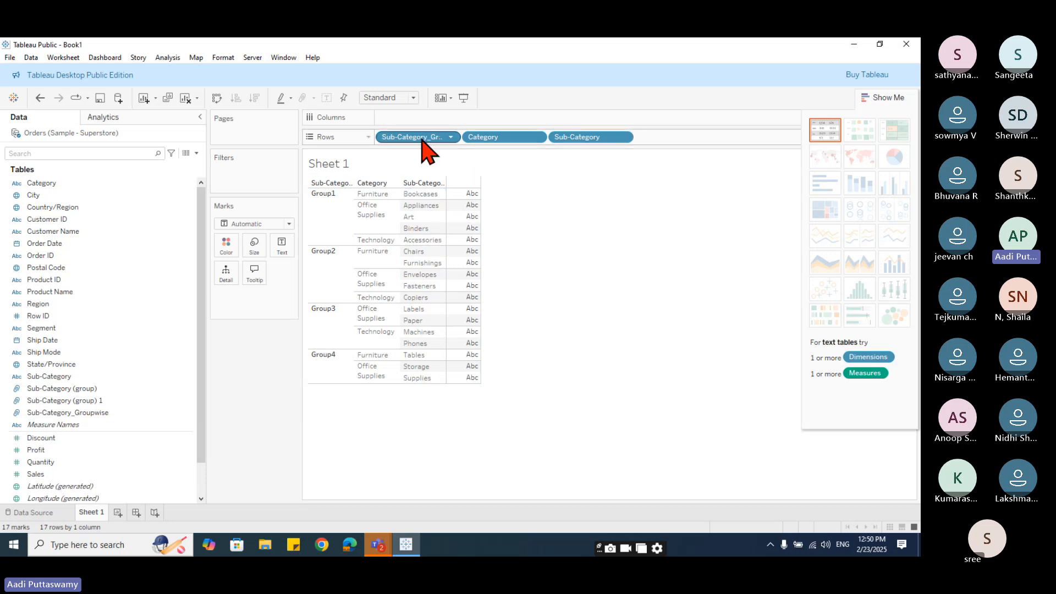
# - Clear all fields from Rows and chart Sales as horizontal bars for each Sub-Category_Groupwise group
pyautogui.moveTo(421, 138); pyautogui.dragTo(682, 288)
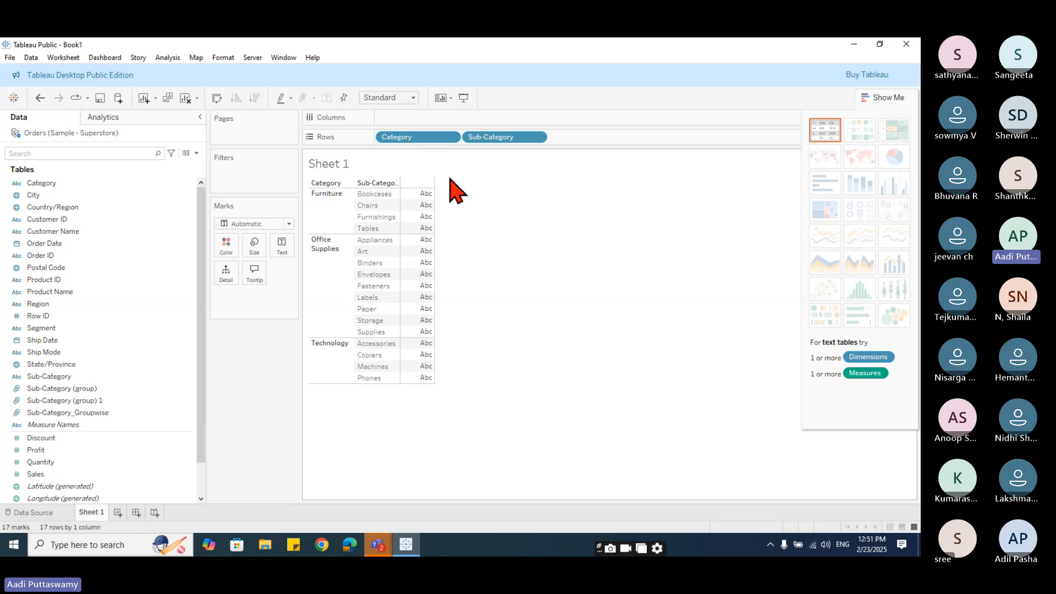
pyautogui.moveTo(423, 138); pyautogui.dragTo(394, 215)
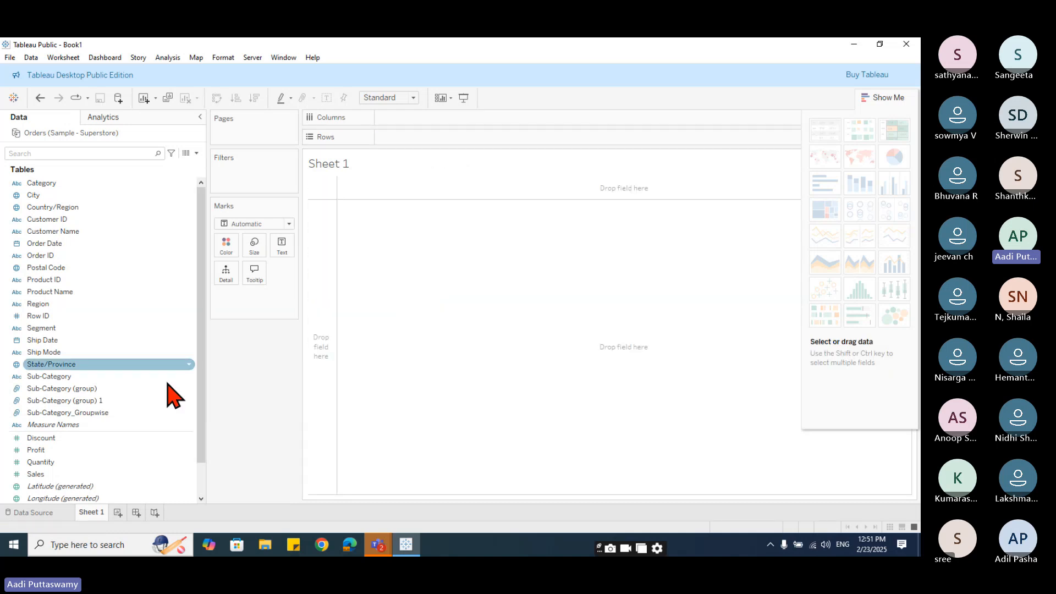
pyautogui.moveTo(110, 412); pyautogui.dragTo(404, 139)
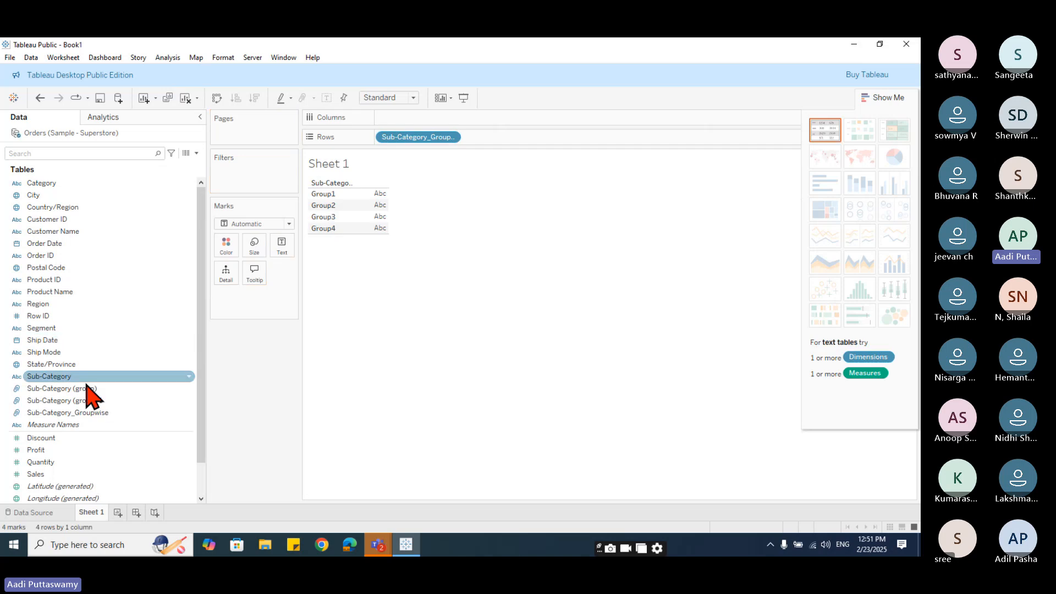
pyautogui.moveTo(51, 477); pyautogui.dragTo(405, 121)
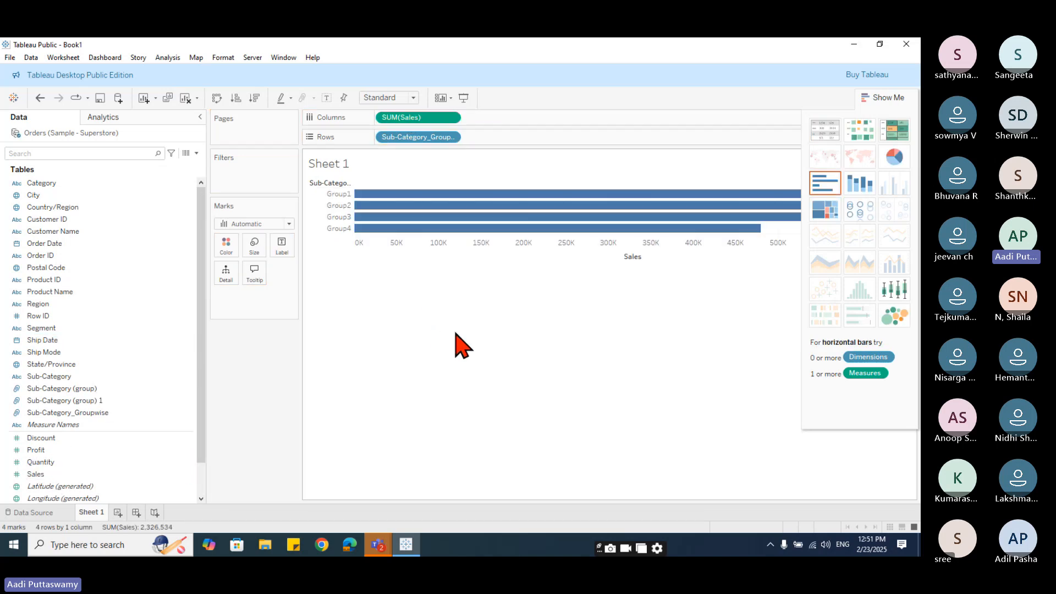
# - Swap the axes to show the groups as vertical bars and colour them by Sub-Category
pyautogui.click(217, 98)
pyautogui.moveTo(415, 347)
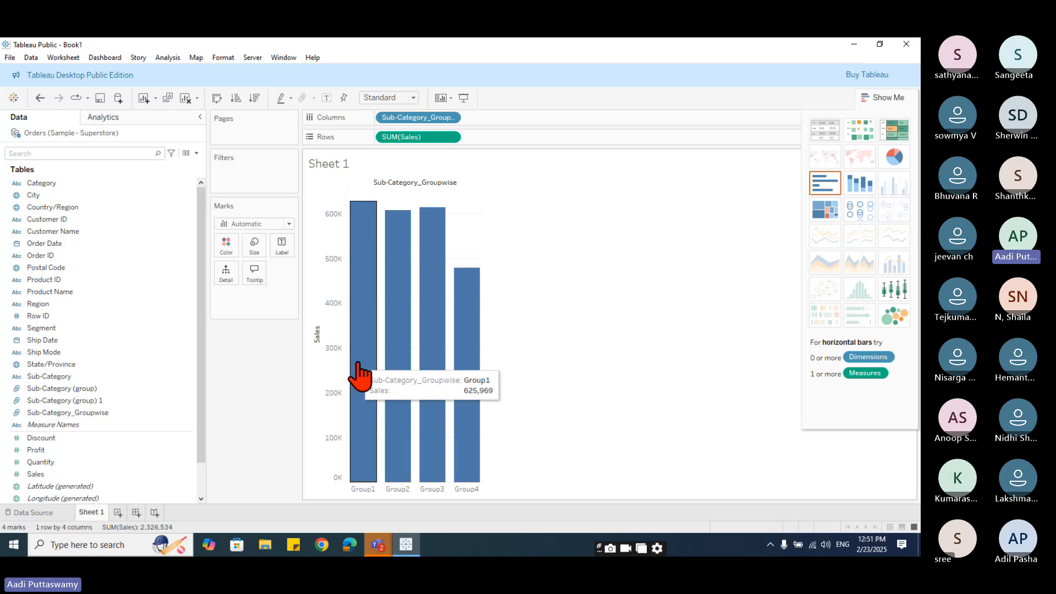
pyautogui.moveTo(468, 383)
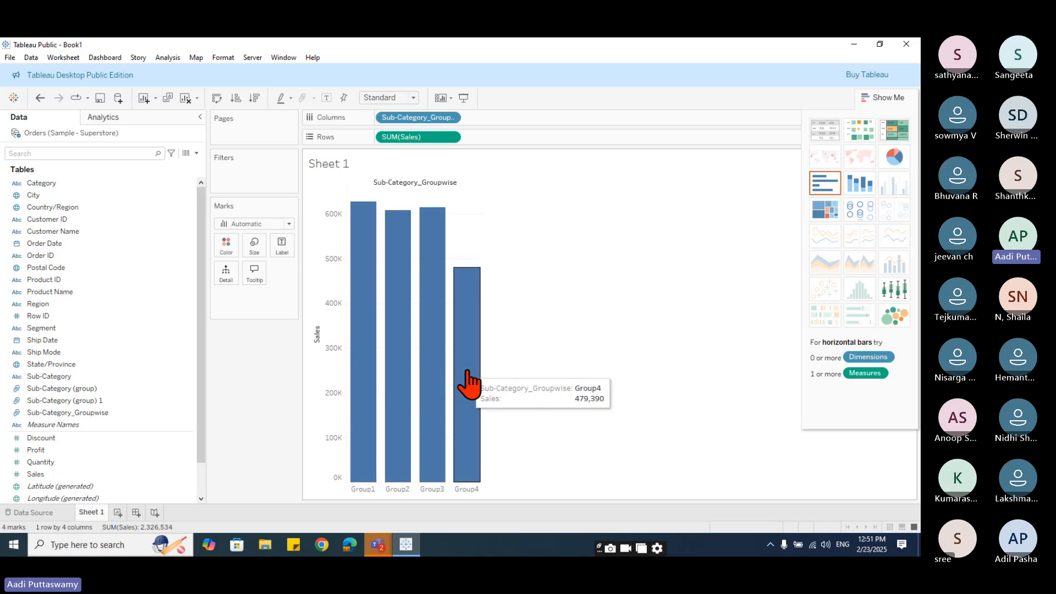
pyautogui.moveTo(61, 377); pyautogui.dragTo(225, 249)
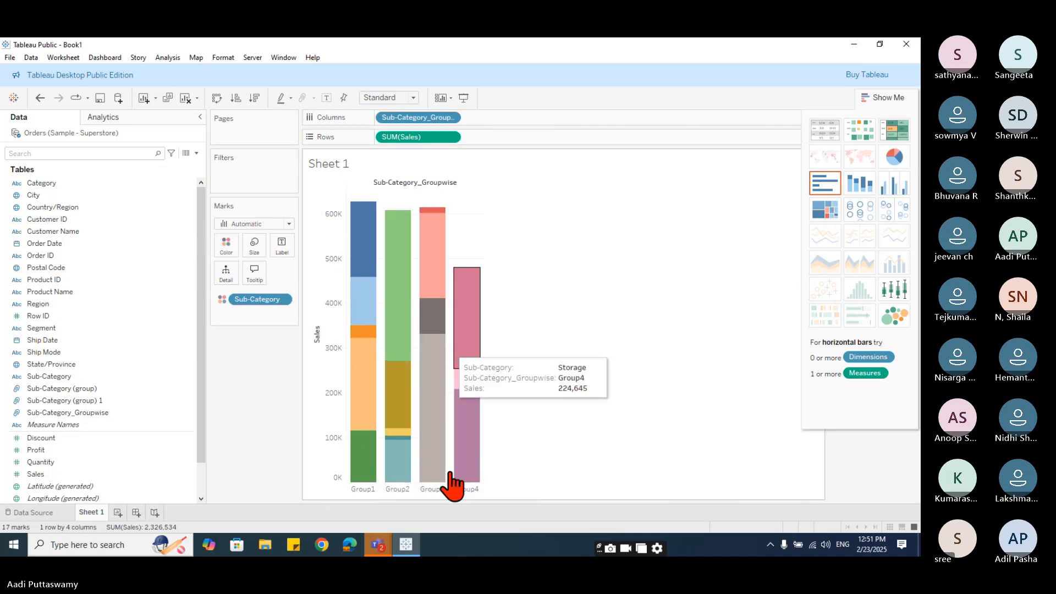
pyautogui.moveTo(368, 357)
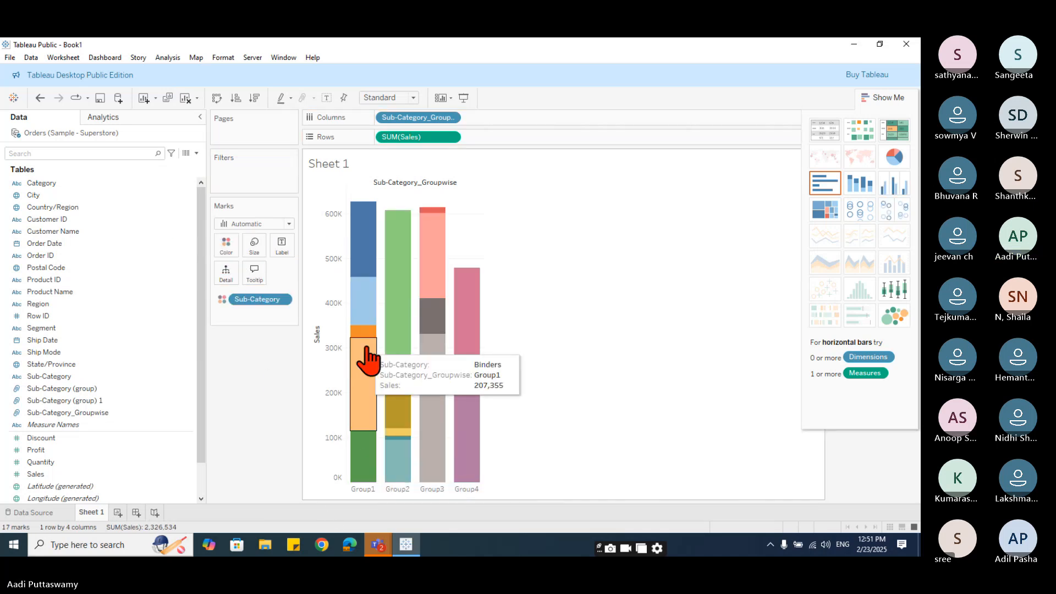
# - Move Sub-Category from Color to Columns and Sub-Category_Groupwise to Color, and collapse the chart type suggestions
pyautogui.moveTo(256, 300); pyautogui.dragTo(495, 122)
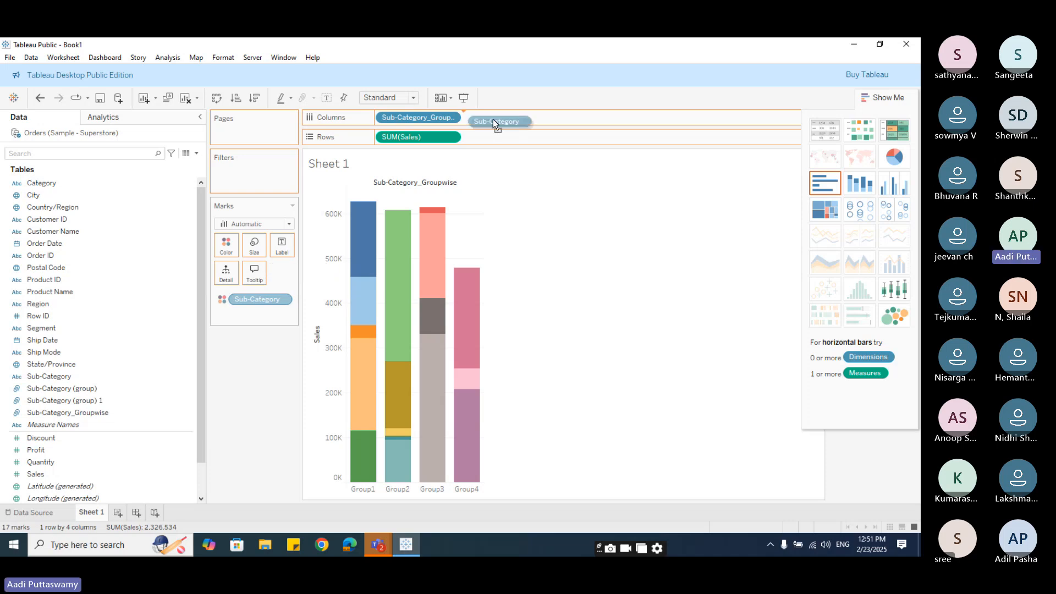
pyautogui.moveTo(494, 122); pyautogui.dragTo(495, 122)
pyautogui.moveTo(415, 118); pyautogui.dragTo(228, 245)
pyautogui.click(883, 98)
pyautogui.moveTo(365, 440)
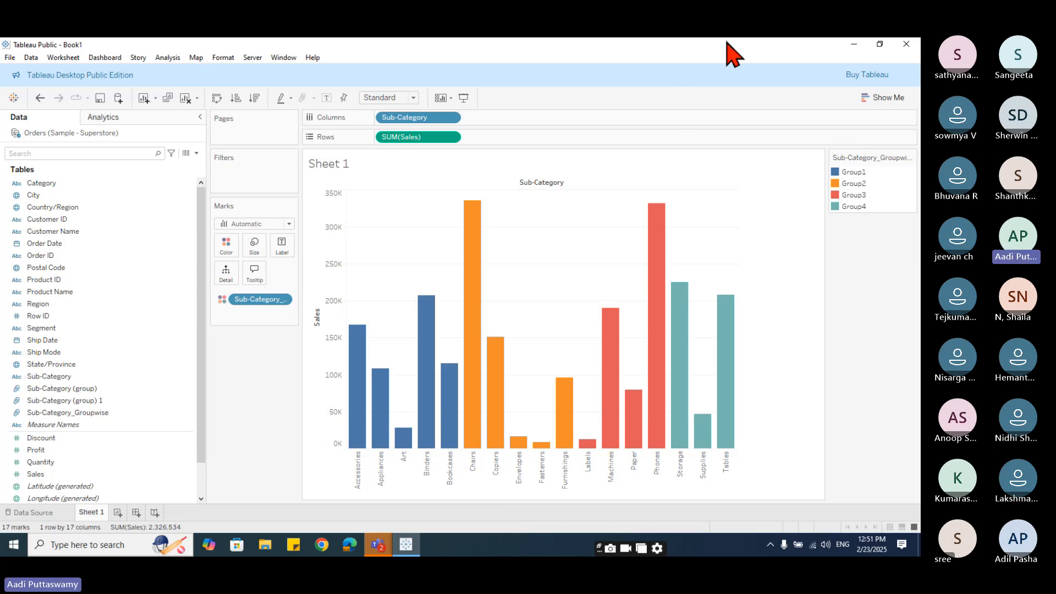
# - Remove the group colouring from the bars and expand both groups of Sub-Category (group) in its group editor
pyautogui.moveTo(260, 300); pyautogui.dragTo(254, 396)
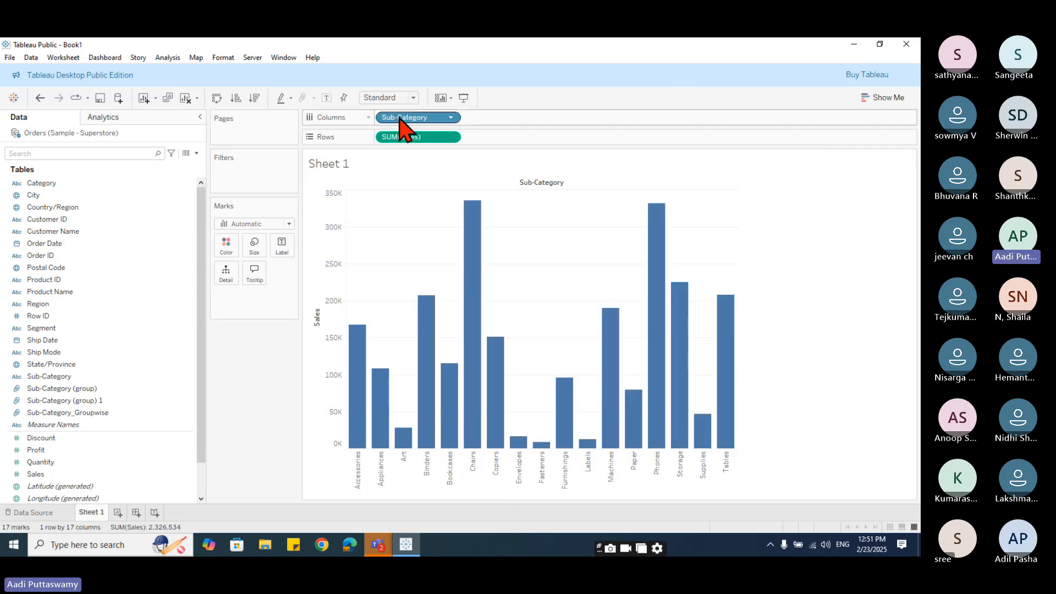
pyautogui.rightClick(107, 390)
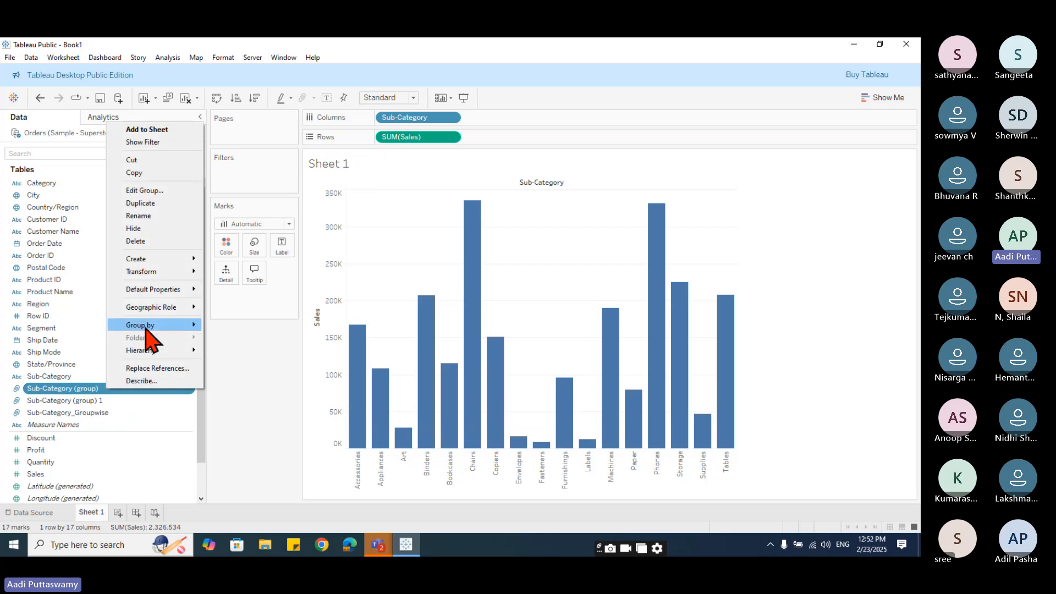
pyautogui.click(146, 190)
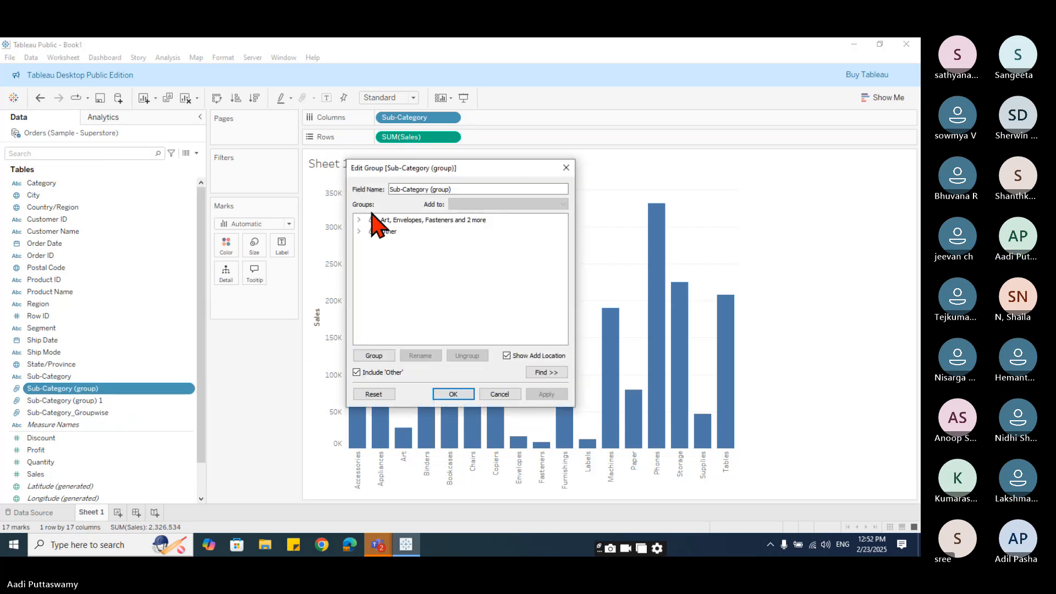
pyautogui.moveTo(452, 169); pyautogui.dragTo(494, 161)
pyautogui.click(401, 213)
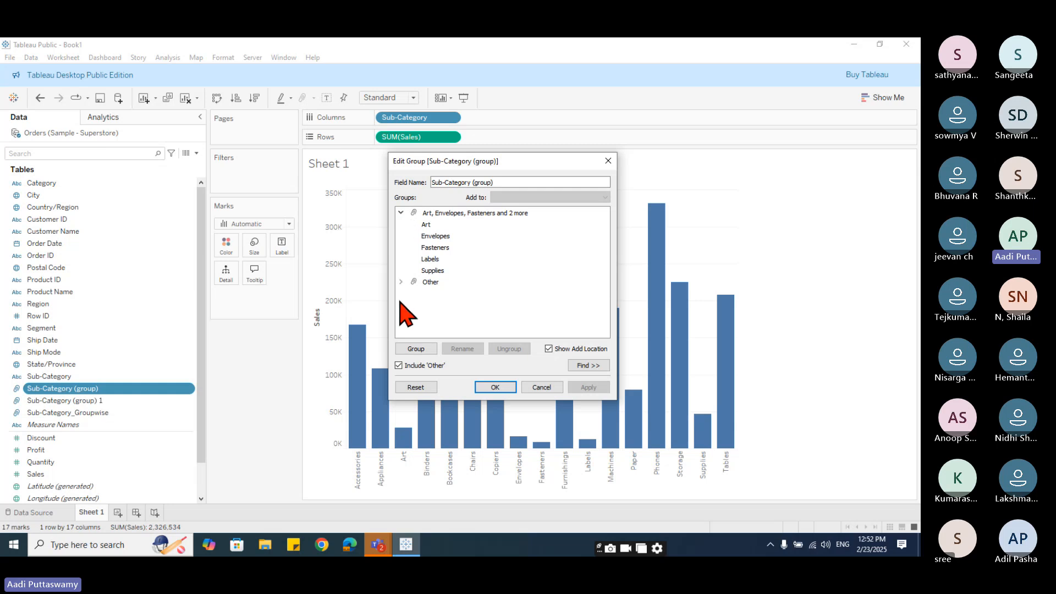
pyautogui.moveTo(468, 161); pyautogui.dragTo(429, 170)
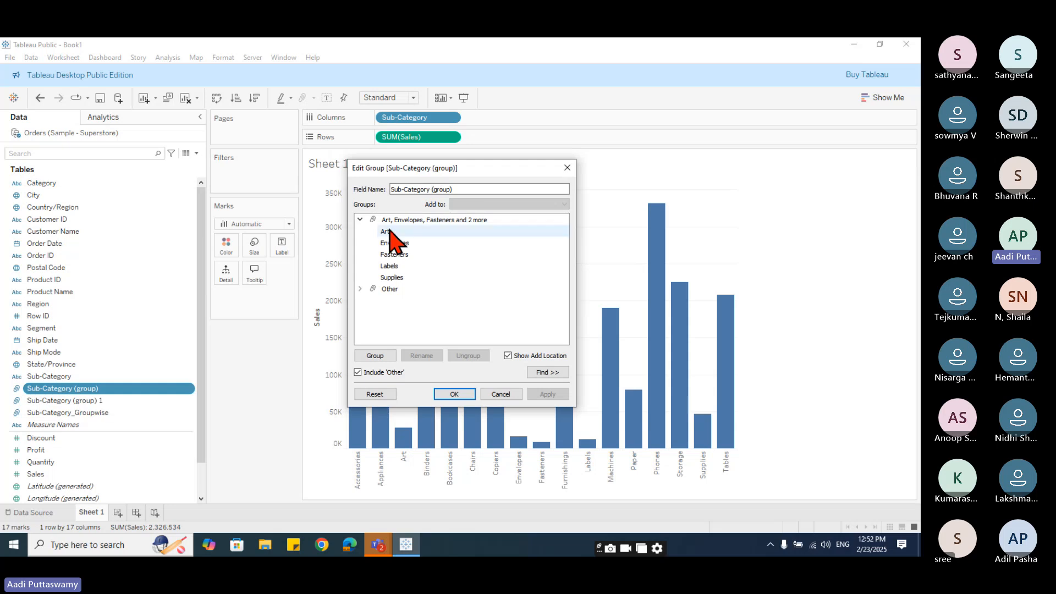
pyautogui.click(360, 289)
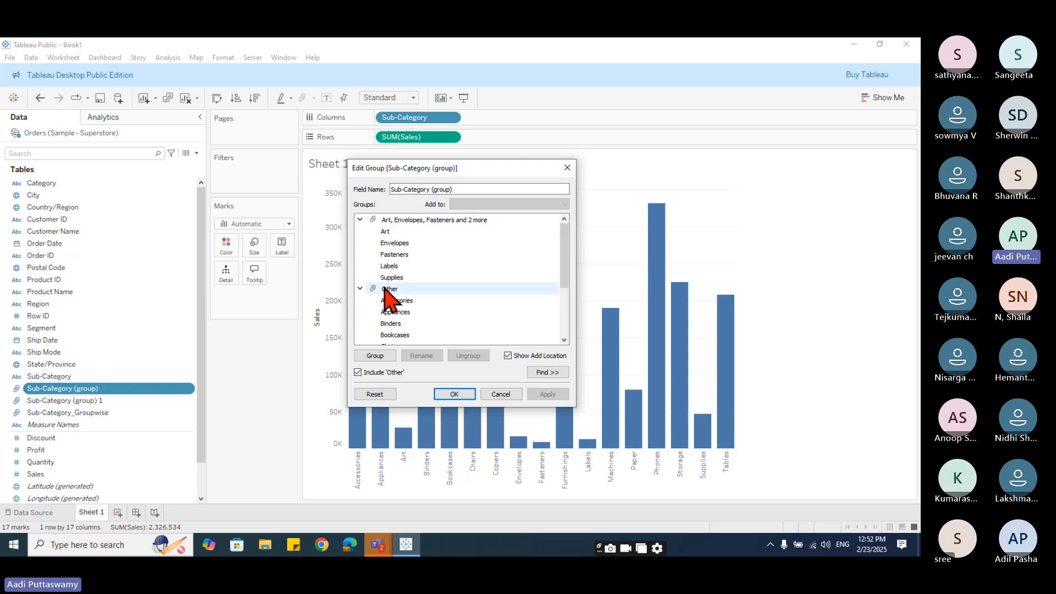
# - Turn off Include 'Other' for Sub-Category (group) and confirm the group edit
pyautogui.click(358, 372)
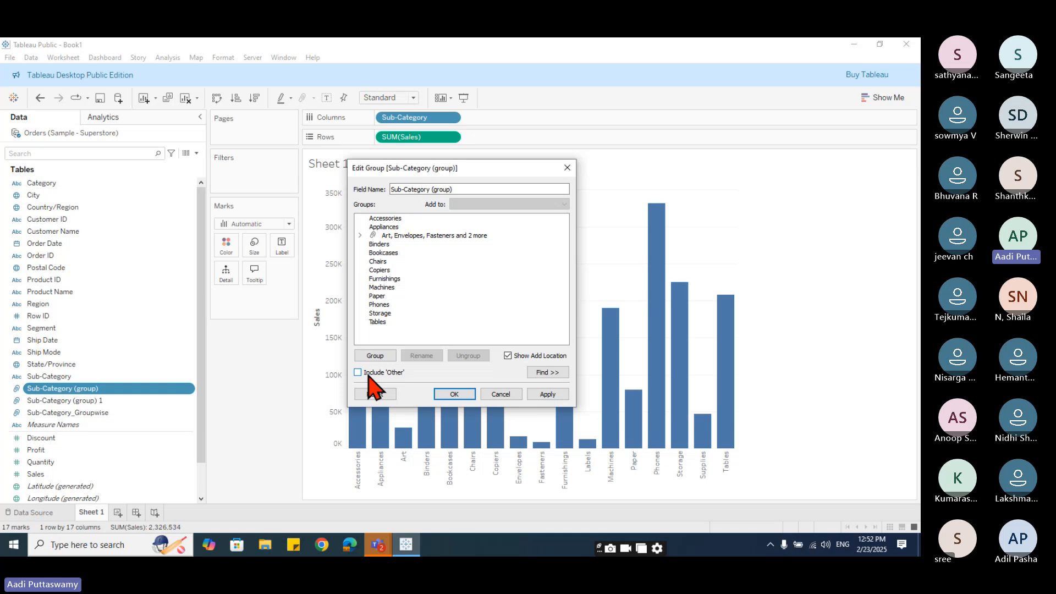
pyautogui.click(390, 236)
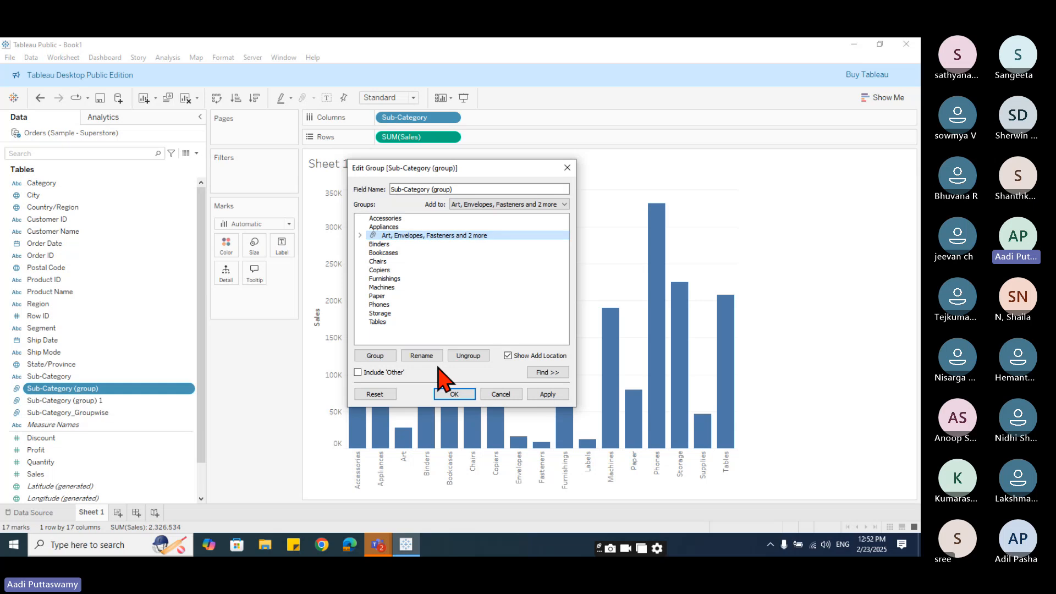
pyautogui.click(455, 394)
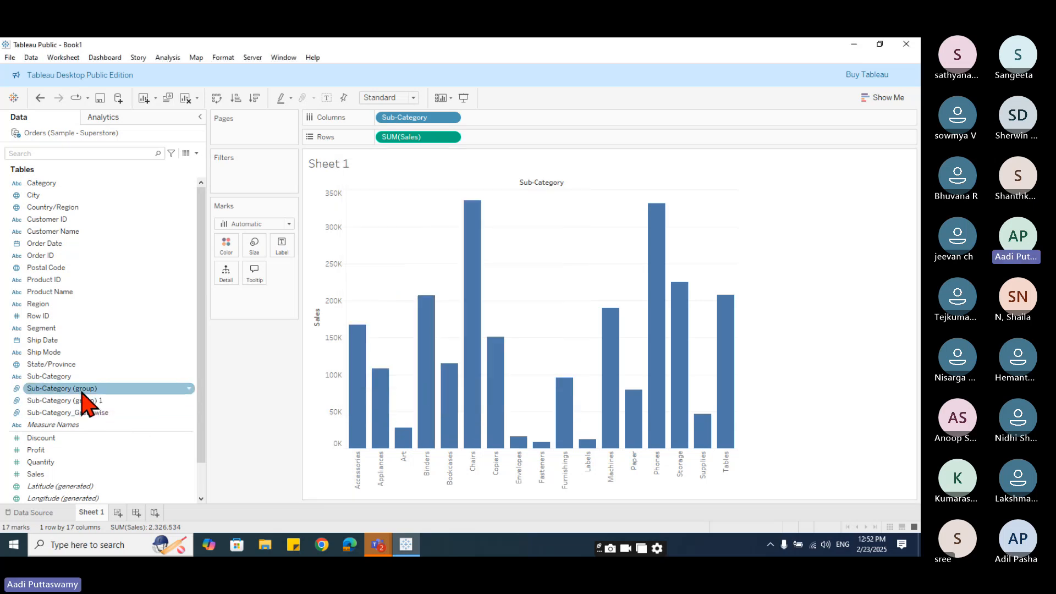
# - Colour the bars by Sub-Category (group) and show them horizontally, sorted by descending Sales
pyautogui.moveTo(82, 391); pyautogui.dragTo(226, 245)
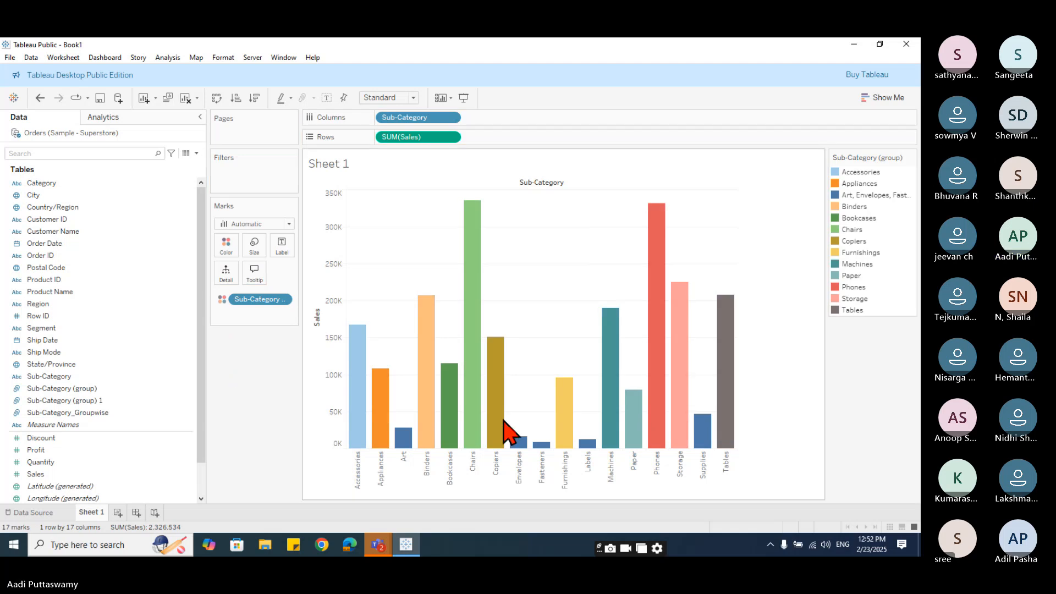
pyautogui.click(217, 99)
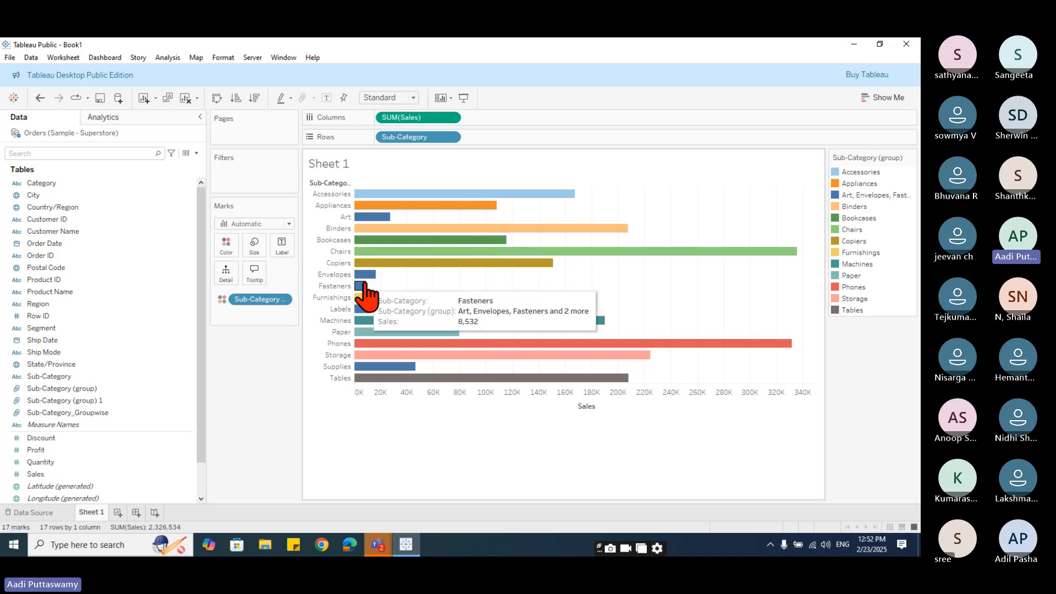
pyautogui.click(588, 189)
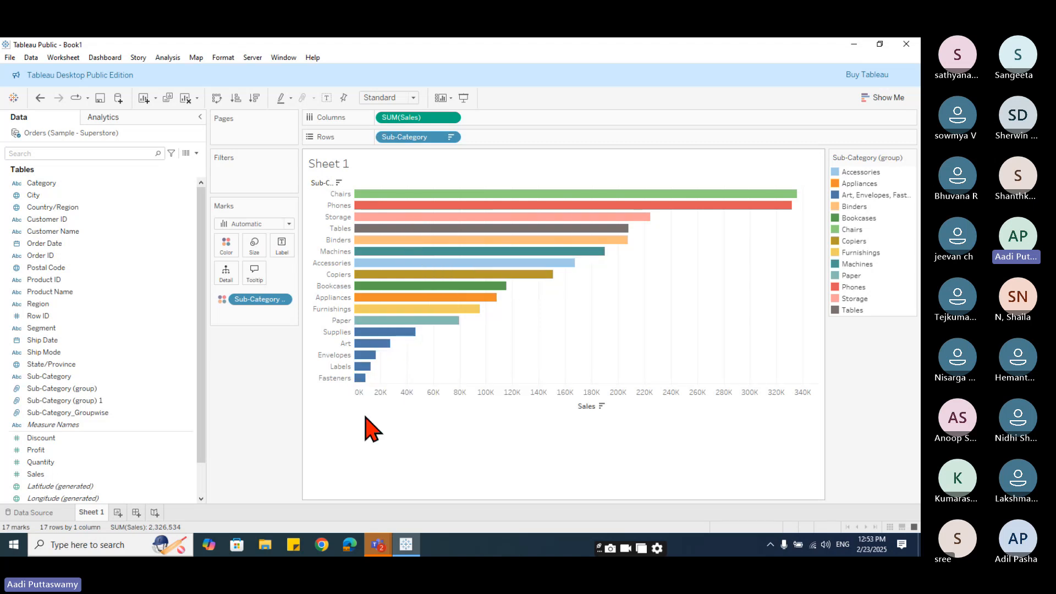
# - Swap the two fields so Sub-Category (group) is on Rows and Sub-Category is on Color in the Sales bar chart
pyautogui.moveTo(256, 302); pyautogui.dragTo(545, 142)
pyautogui.moveTo(434, 138); pyautogui.dragTo(229, 253)
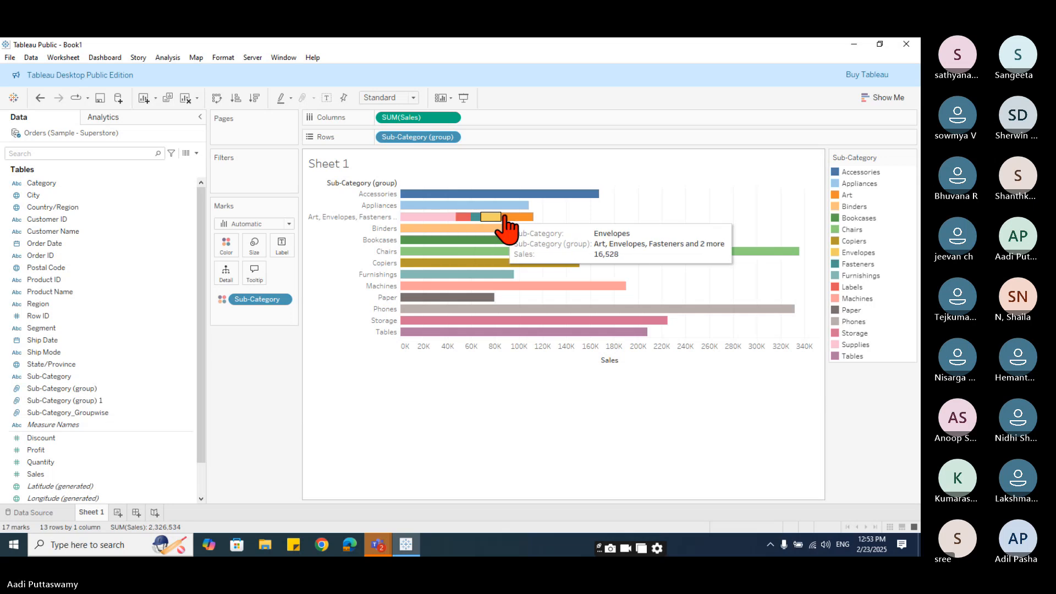
pyautogui.moveTo(472, 216)
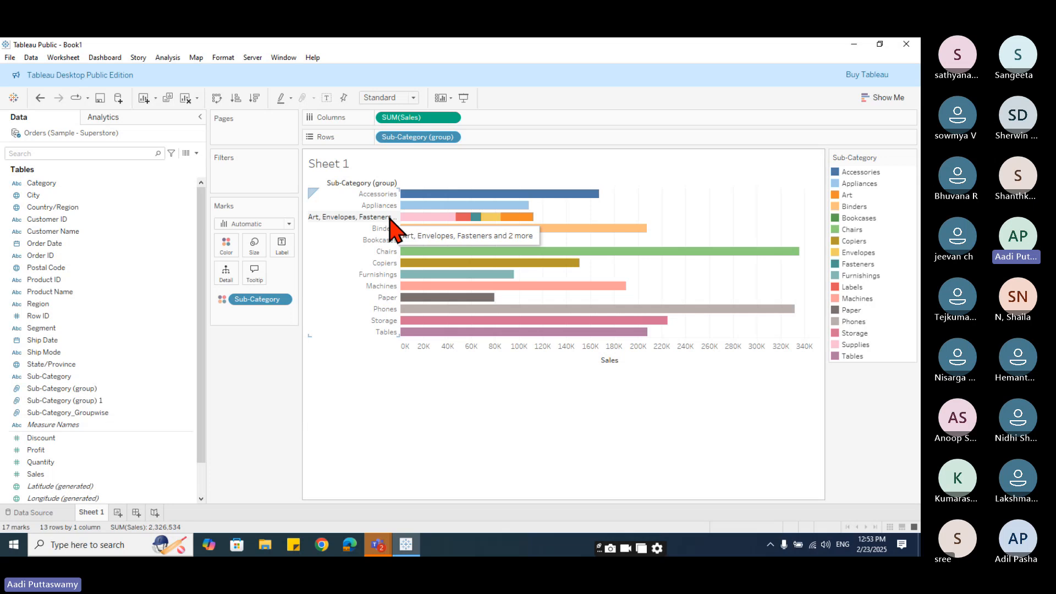
# - Rename the Sub-Category (group) field as "Sub-Category - By Bars"
pyautogui.click(83, 389)
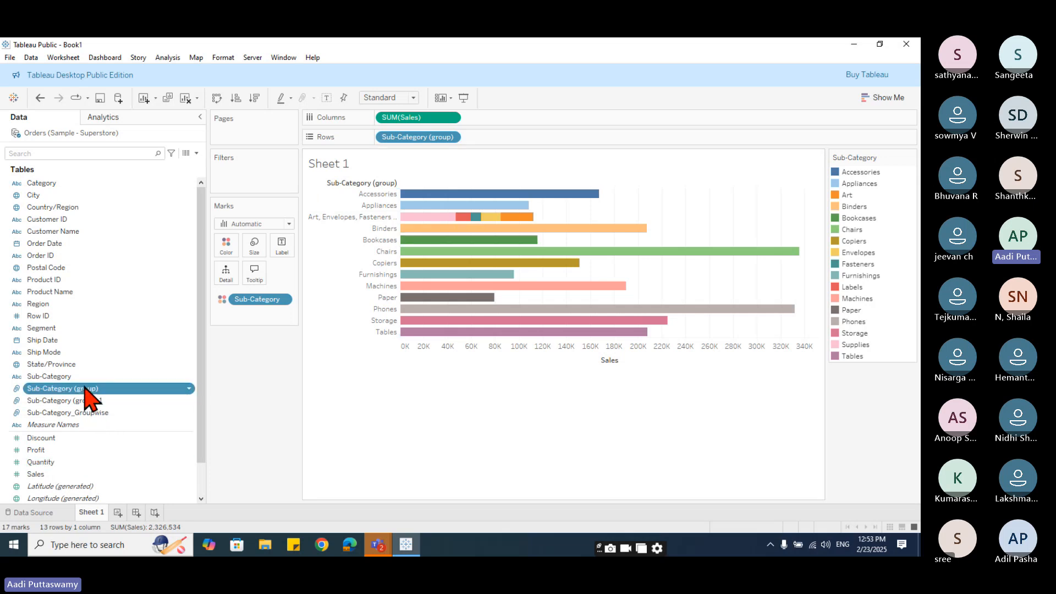
pyautogui.rightClick(86, 388)
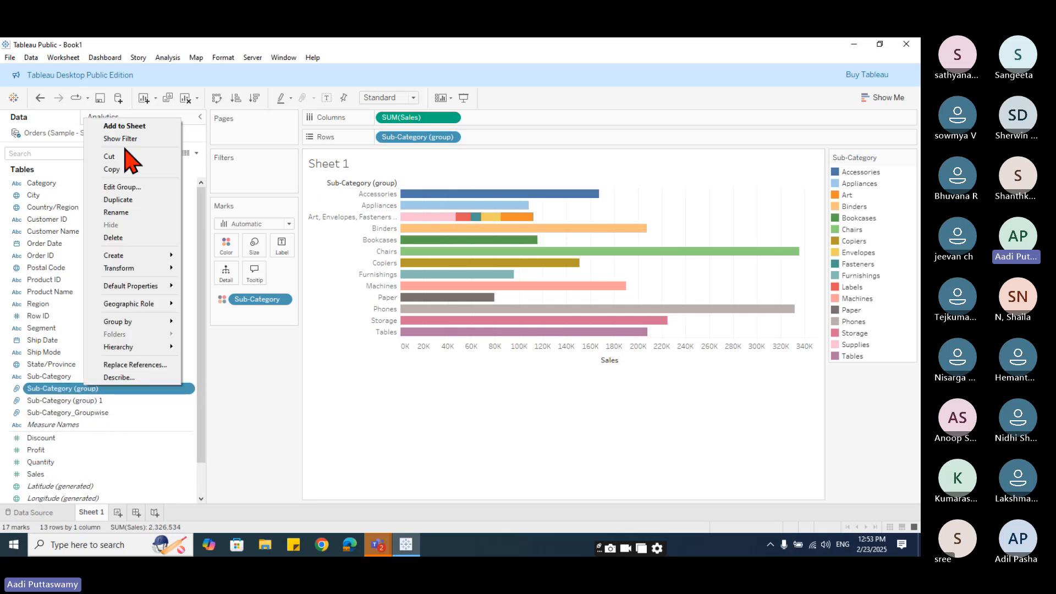
pyautogui.click(116, 212)
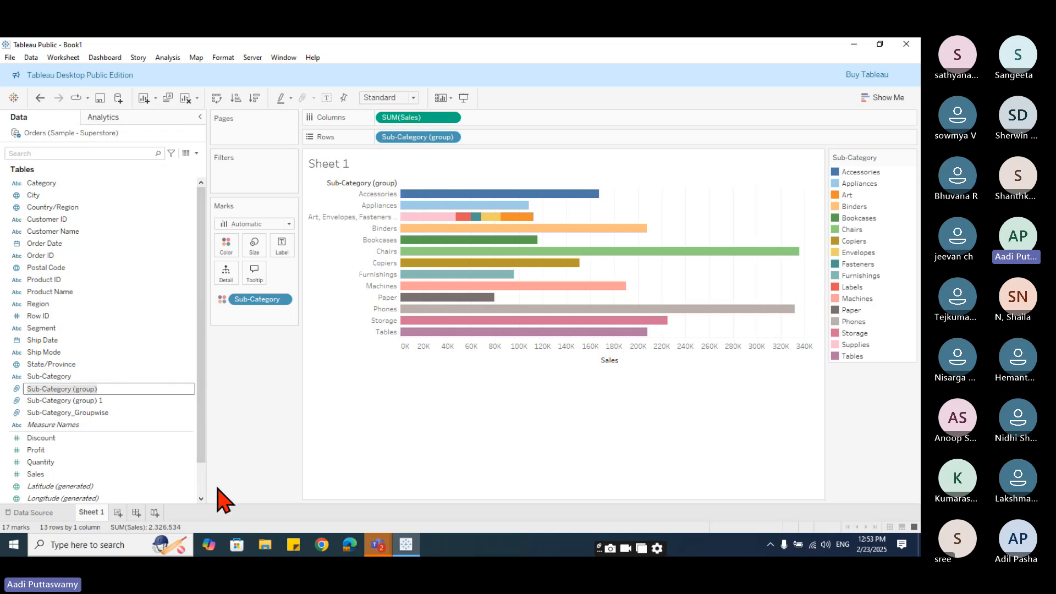
pyautogui.press('BackSpace')
pyautogui.press('BackSpace')
pyautogui.press('BackSpace')
pyautogui.press('BackSpace')
pyautogui.press('BackSpace')
pyautogui.press('BackSpace')
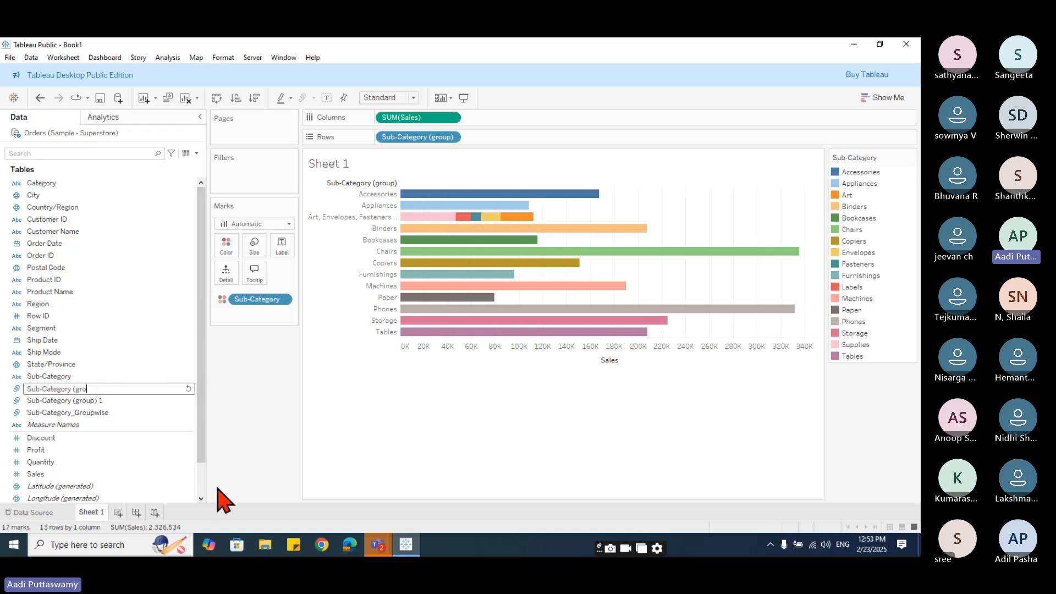
pyautogui.press('BackSpace')
pyautogui.write('-')
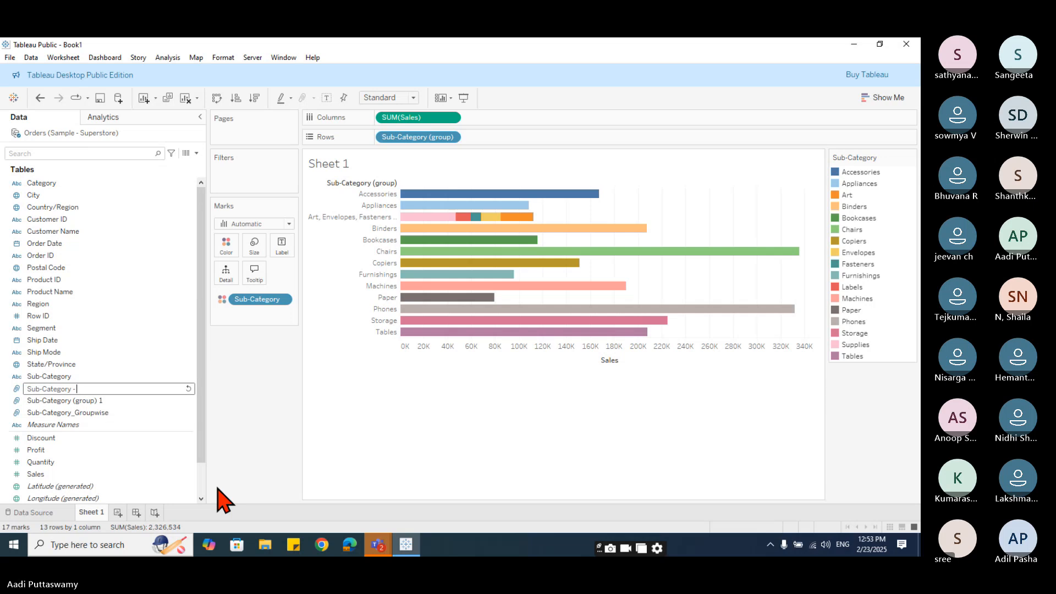
pyautogui.write(' By Br')
pyautogui.write('s')
pyautogui.press('BackSpace')
pyautogui.press('BackSpace')
pyautogui.press('BackSpace')
pyautogui.write('Bars')
pyautogui.press('Return')
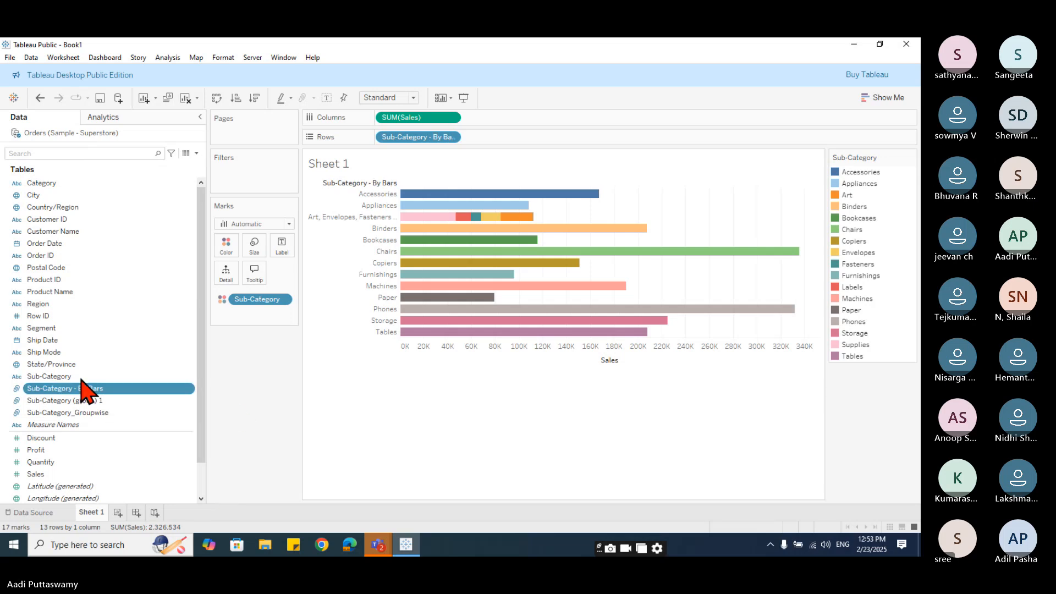
# - Rename the "Art, Envelopes, Fasteners and 2 more" group in Sub-Category (group) 1 as Others and confirm the group edit
pyautogui.click(86, 402)
pyautogui.rightClick(88, 407)
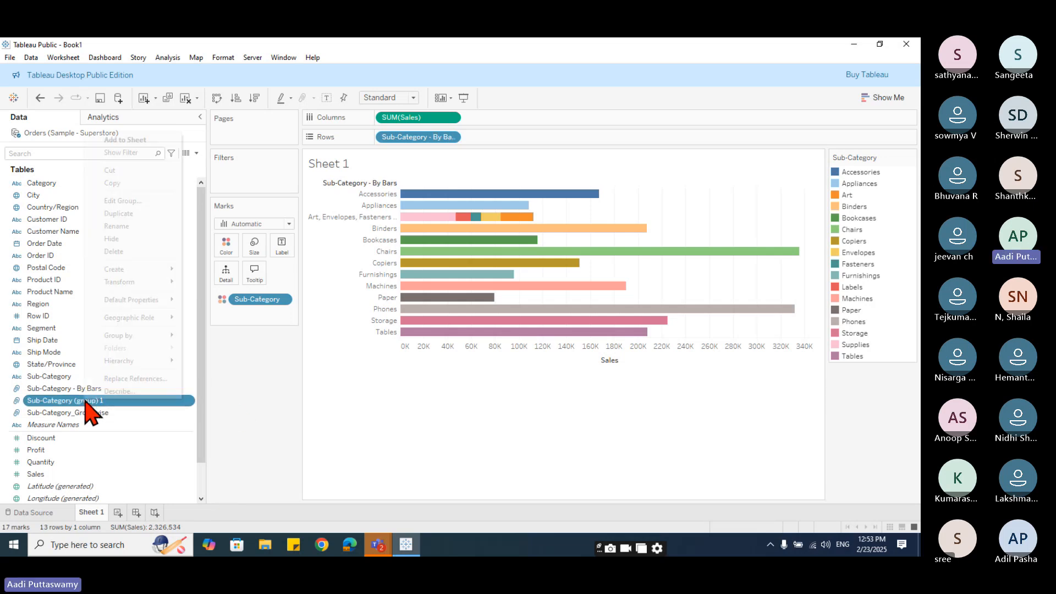
pyautogui.click(122, 201)
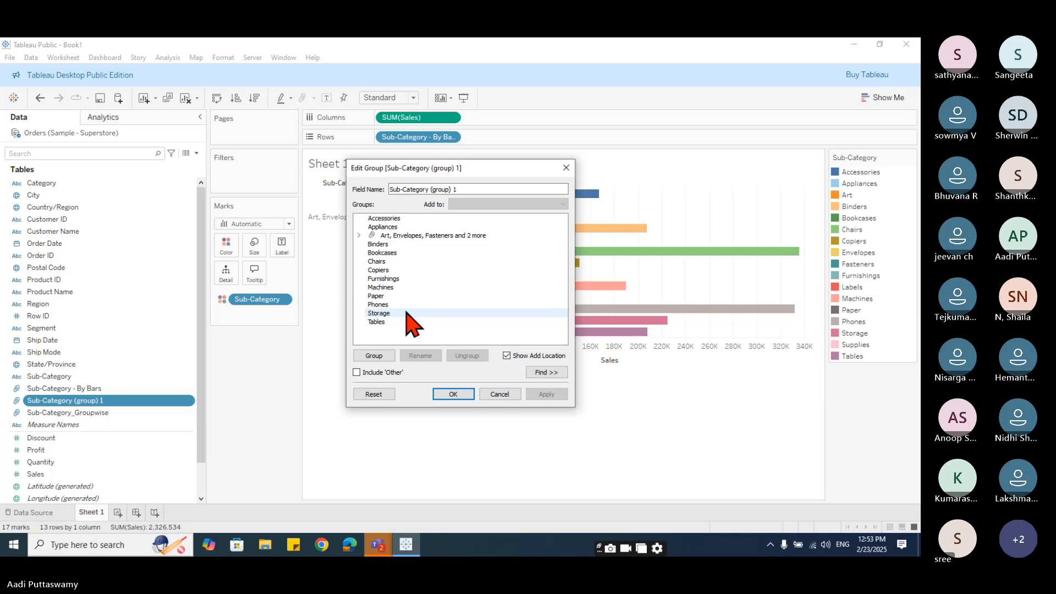
pyautogui.click(431, 235)
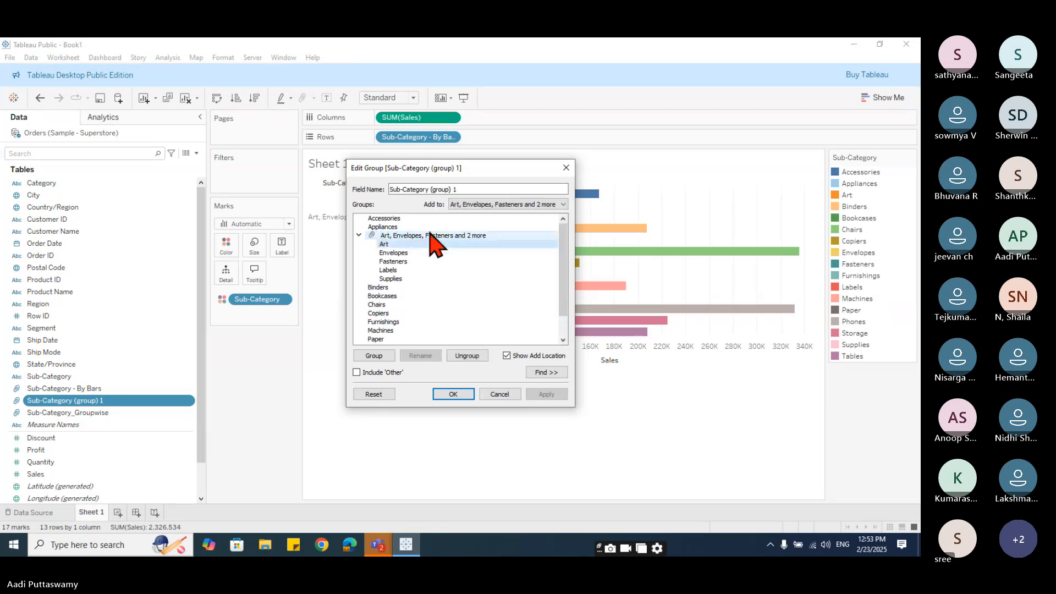
pyautogui.click(429, 231)
pyautogui.doubleClick(429, 233)
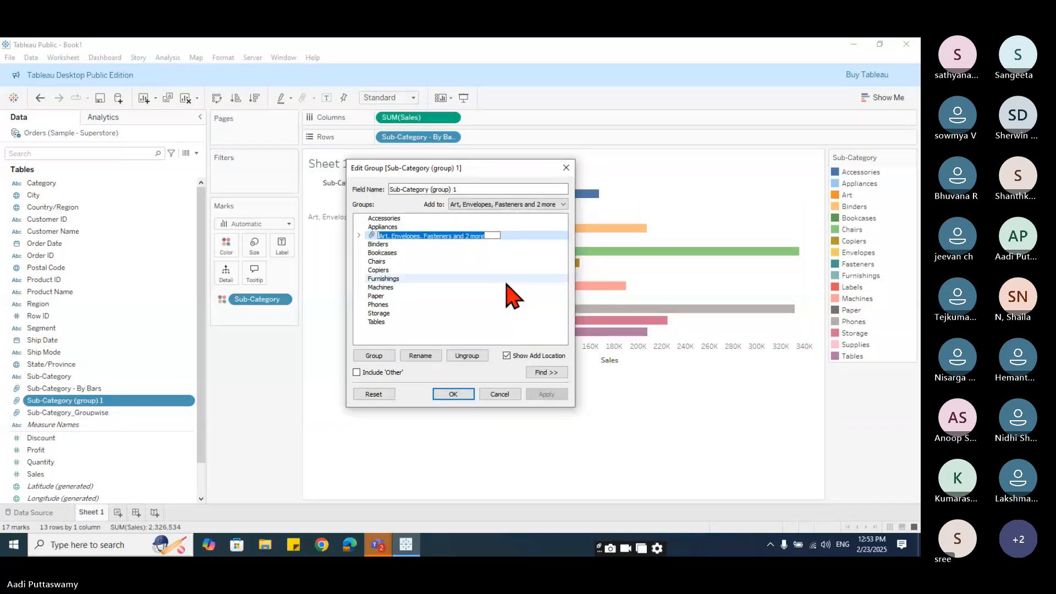
pyautogui.write('Others')
pyautogui.press('Return')
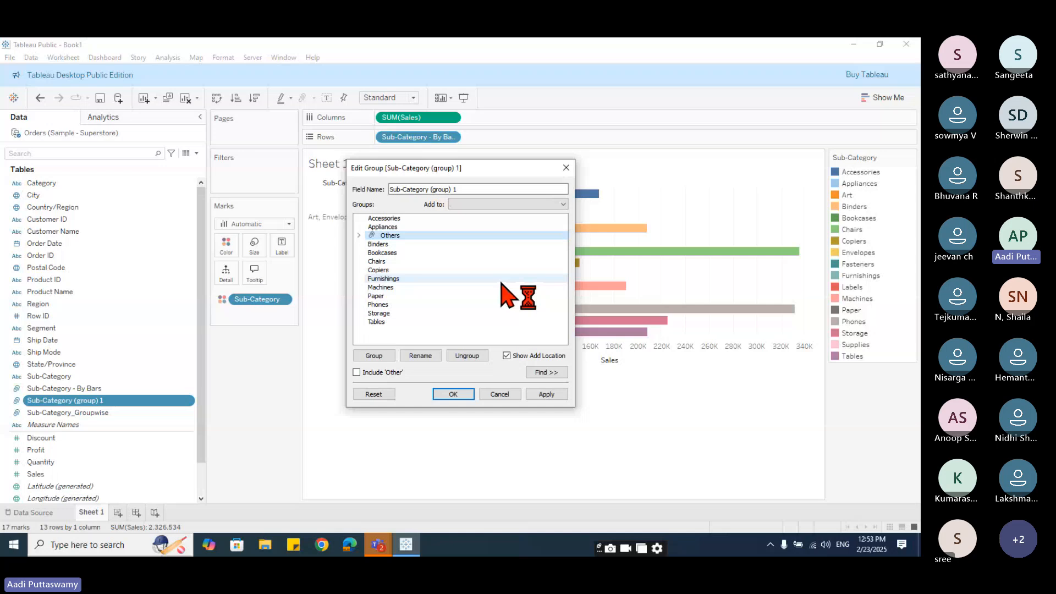
pyautogui.click(461, 393)
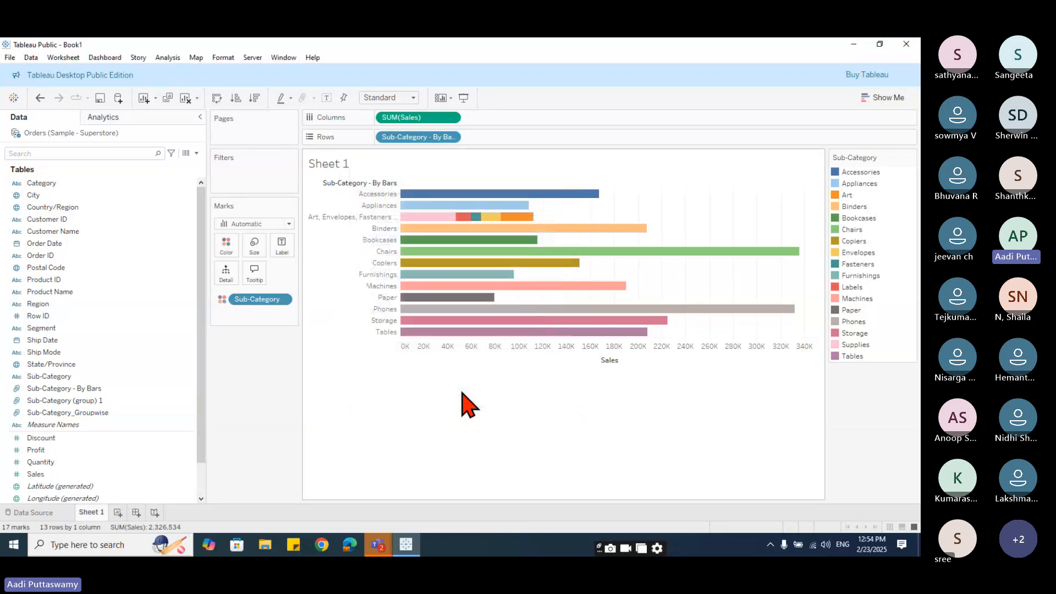
# - Rename the Sub-Category (group) 1 field as "Sub-Category - By Labels" and use it on Rows in place of Sub-Category - By Bars
pyautogui.moveTo(418, 137); pyautogui.dragTo(63, 390)
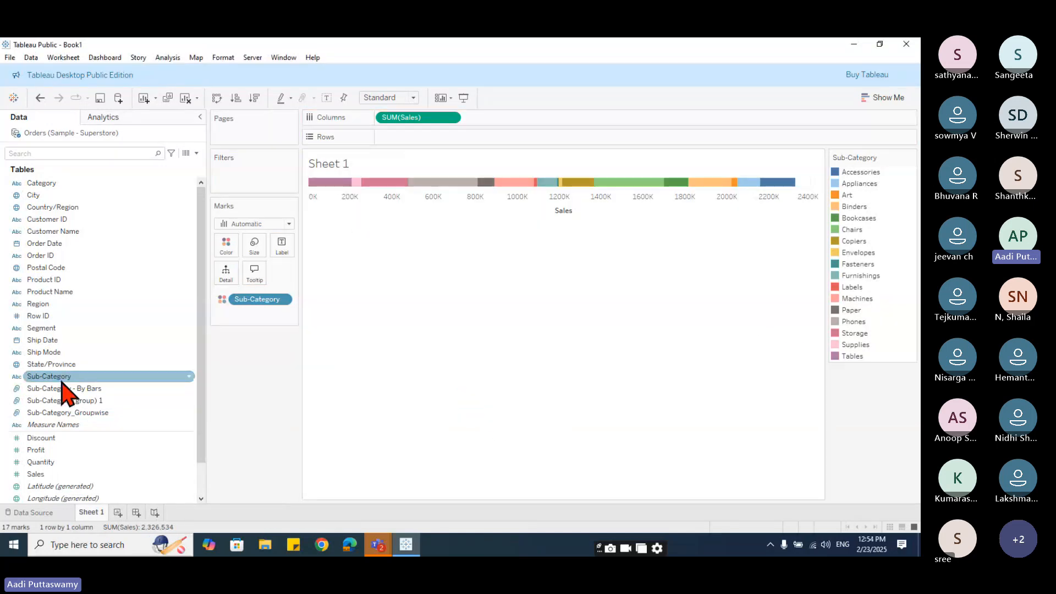
pyautogui.rightClick(94, 412)
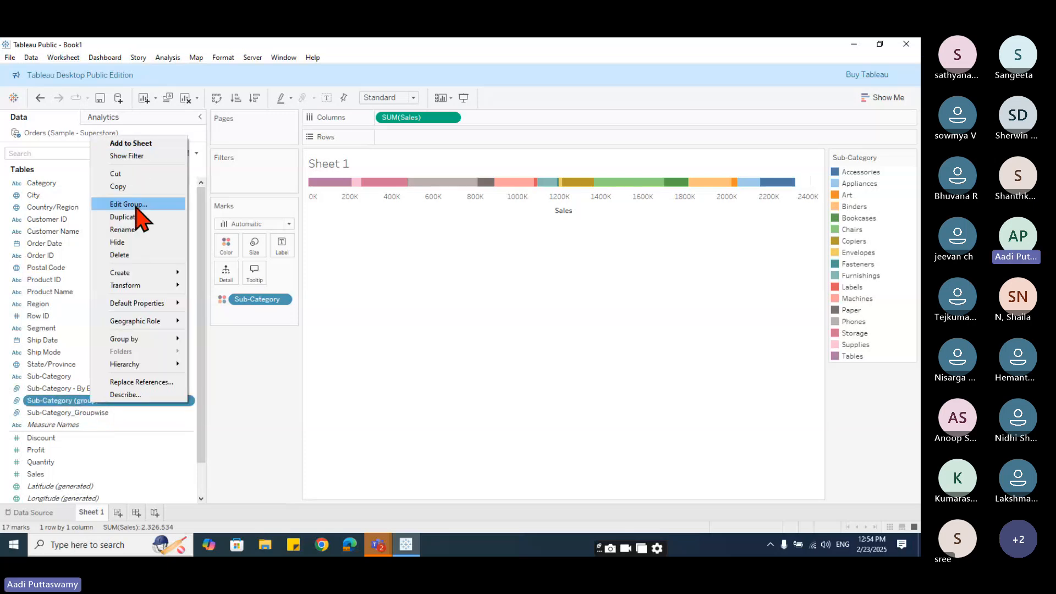
pyautogui.click(137, 204)
pyautogui.moveTo(429, 189); pyautogui.dragTo(520, 189)
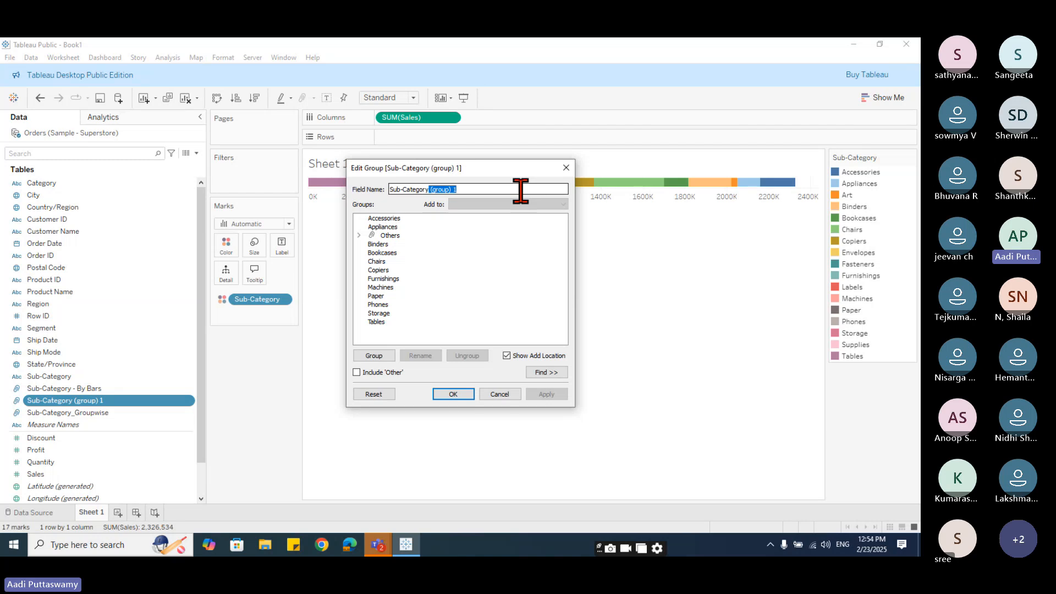
pyautogui.write('- By Labrl')
pyautogui.press('BackSpace')
pyautogui.write('el')
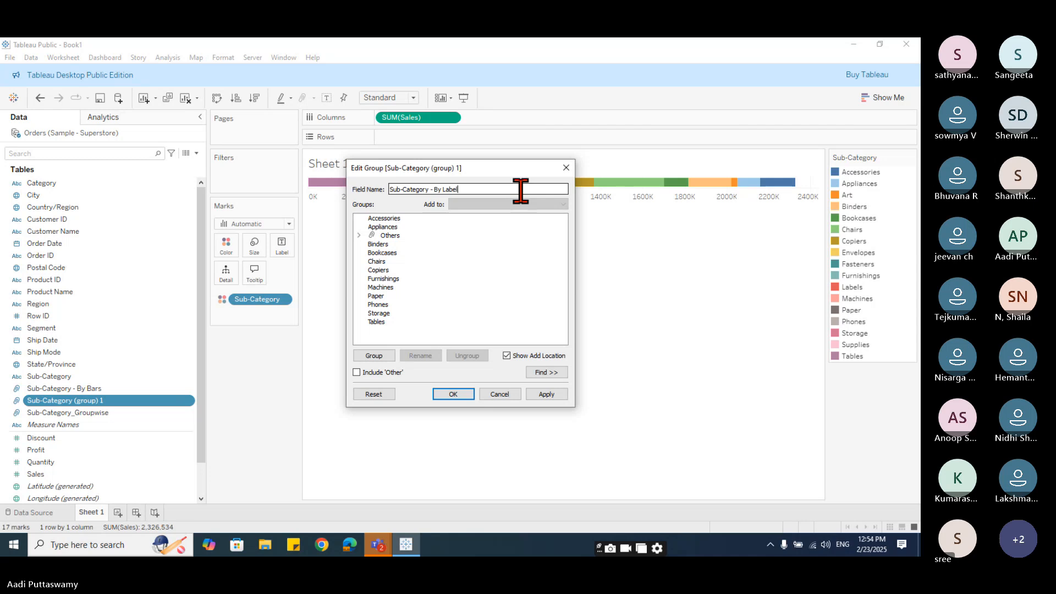
pyautogui.write('s')
pyautogui.press('Return')
pyautogui.moveTo(102, 401); pyautogui.dragTo(421, 175)
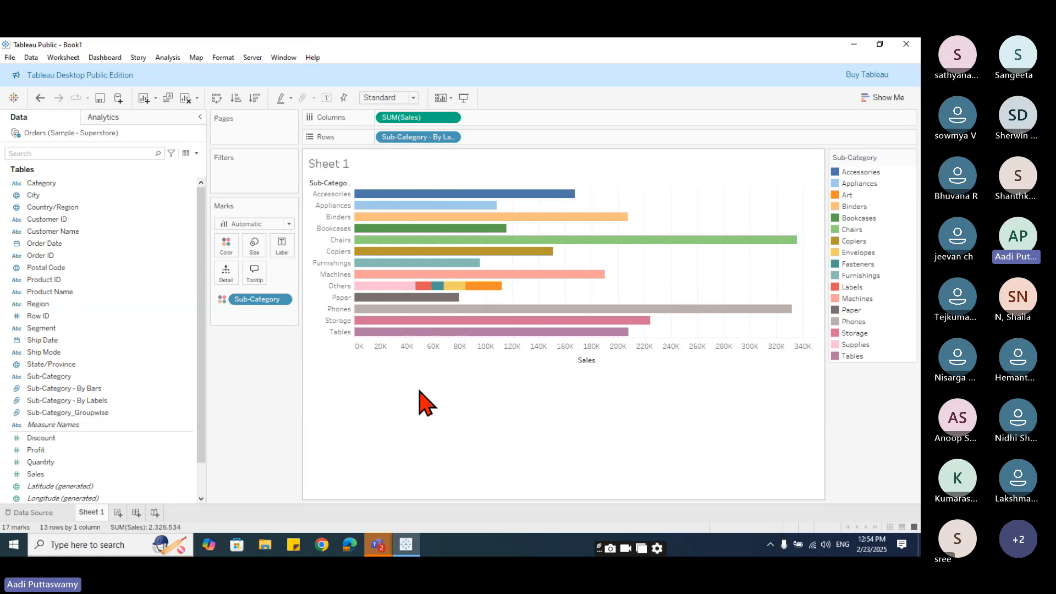
# - Clear the sheet and list Sales by Sub-Category_Groupwise on Rows
pyautogui.hotkey('alt', 'shift', 'BackSpace')
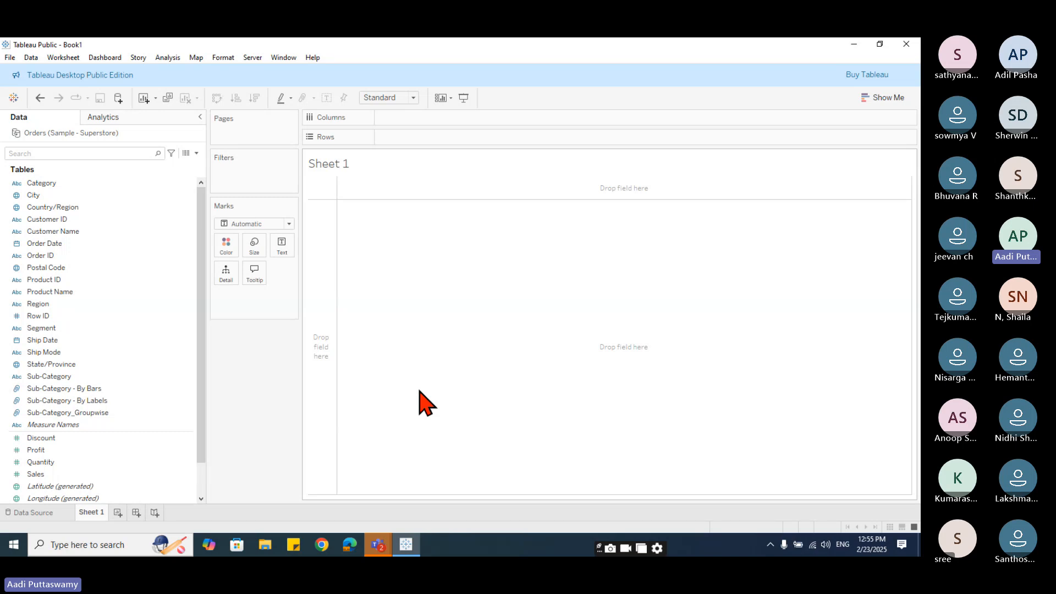
pyautogui.click(7, 377)
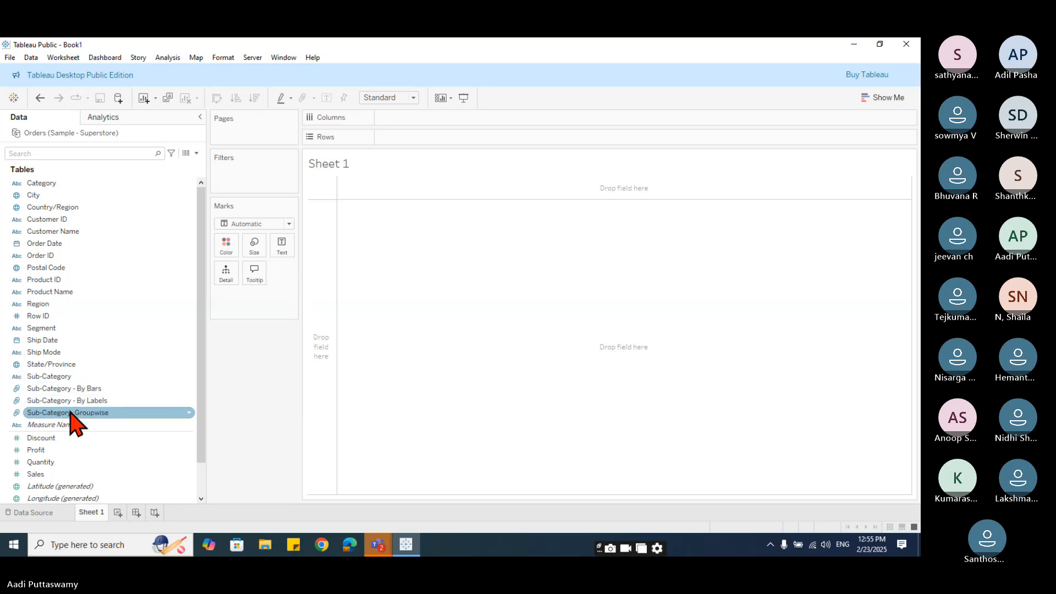
pyautogui.moveTo(70, 413); pyautogui.dragTo(429, 149)
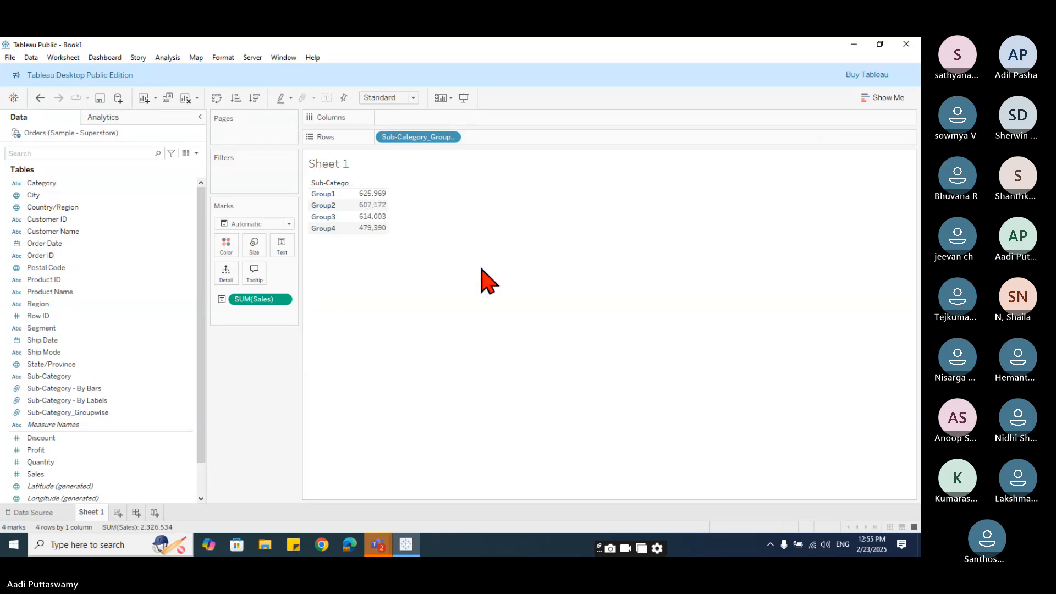
# - Clear the sheet and chart Sales by Sub-Category as horizontal bars sorted by descending Sales
pyautogui.hotkey('alt', 'shift', 'BackSpace')
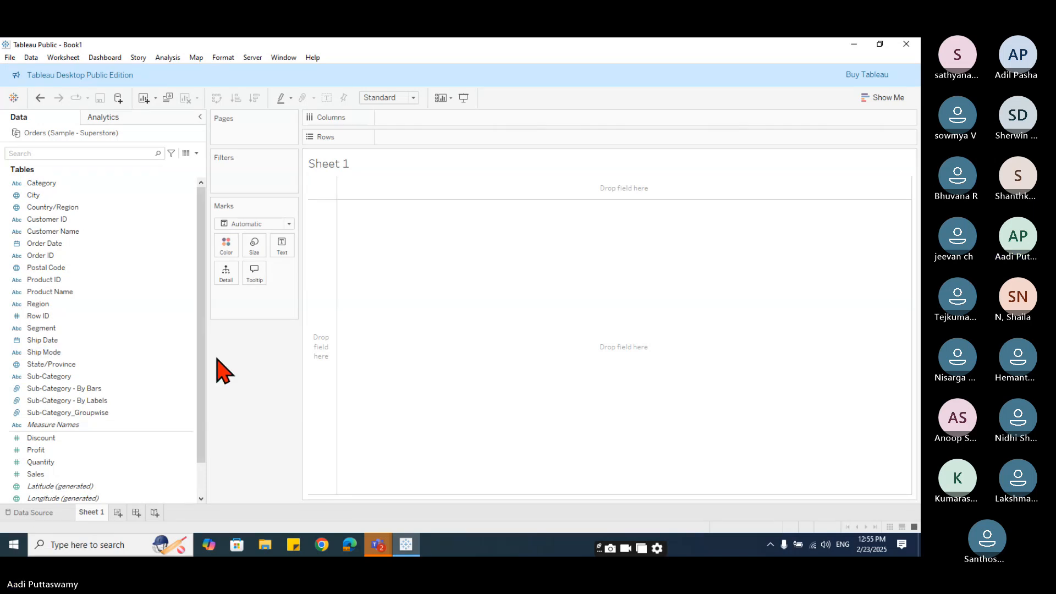
pyautogui.scroll(-1, 110, 359)
pyautogui.moveTo(55, 341); pyautogui.dragTo(441, 136)
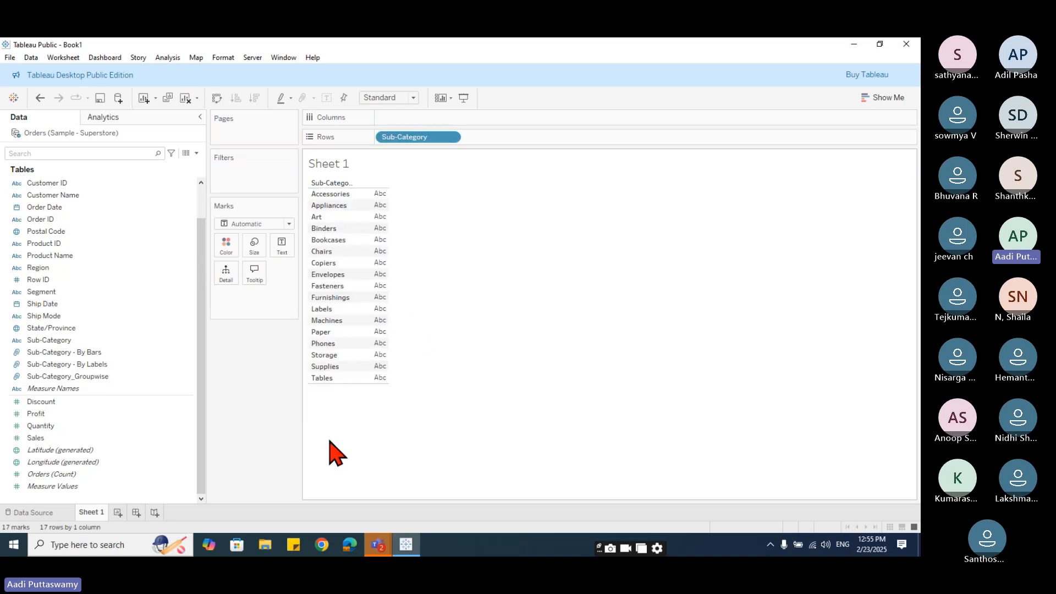
pyautogui.moveTo(52, 438); pyautogui.dragTo(470, 115)
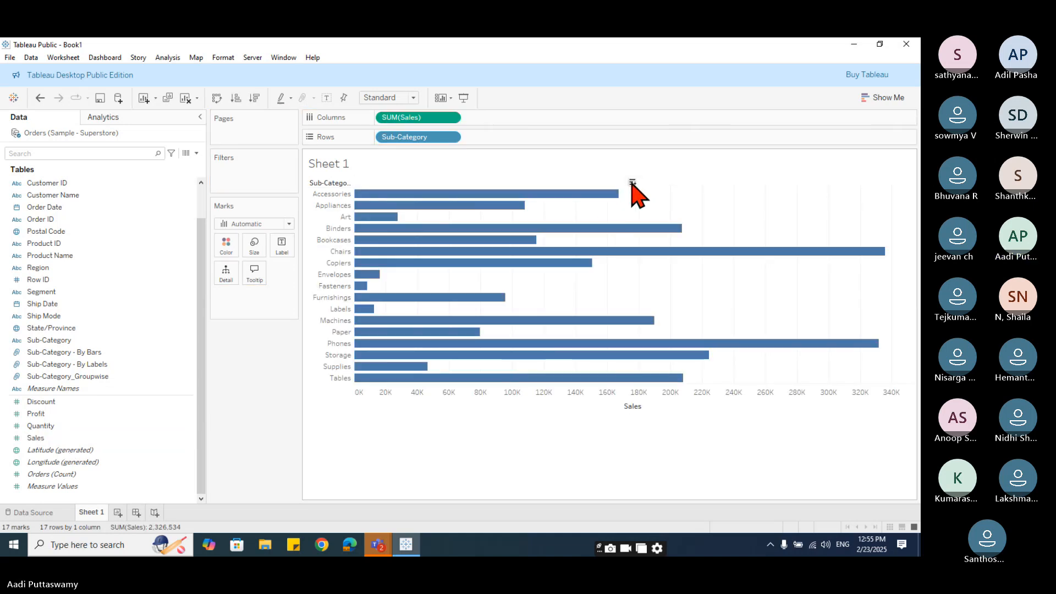
pyautogui.click(632, 184)
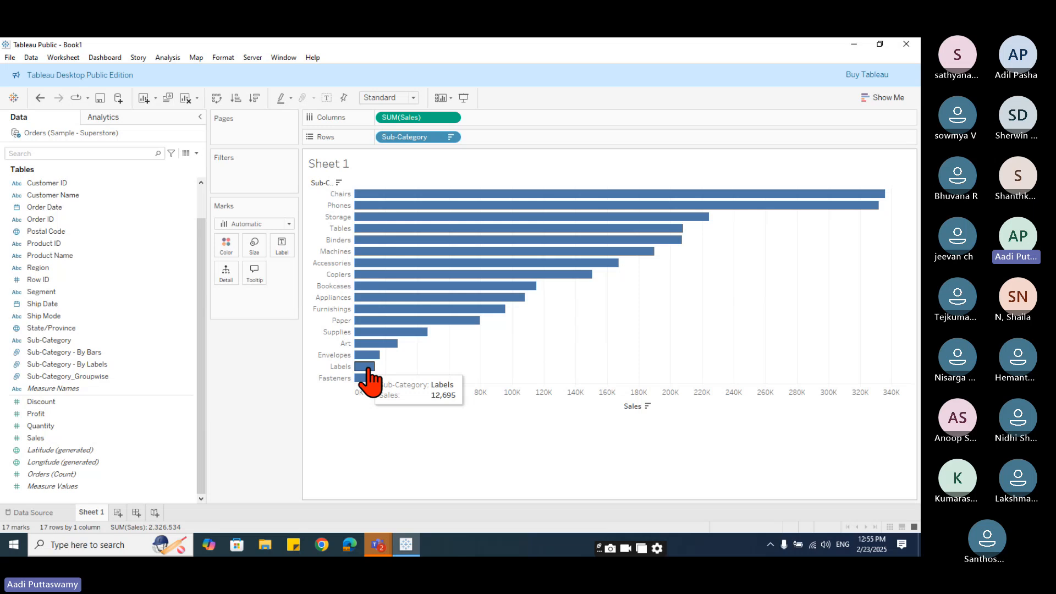
# - Create a set named "Sub-Category Set1" from the Supplies, Art, Envelopes, Labels and Fasteners rows
pyautogui.click(341, 333)
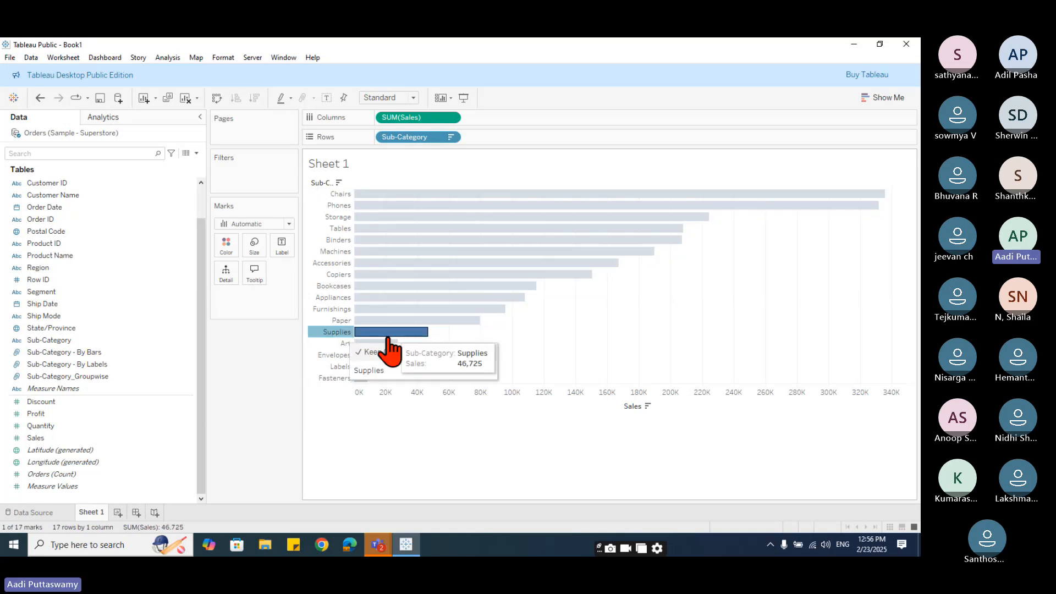
pyautogui.keyDown('ctrl'); pyautogui.click(344, 343); pyautogui.keyUp('ctrl')
pyautogui.keyDown('ctrl'); pyautogui.click(334, 355); pyautogui.keyUp('ctrl')
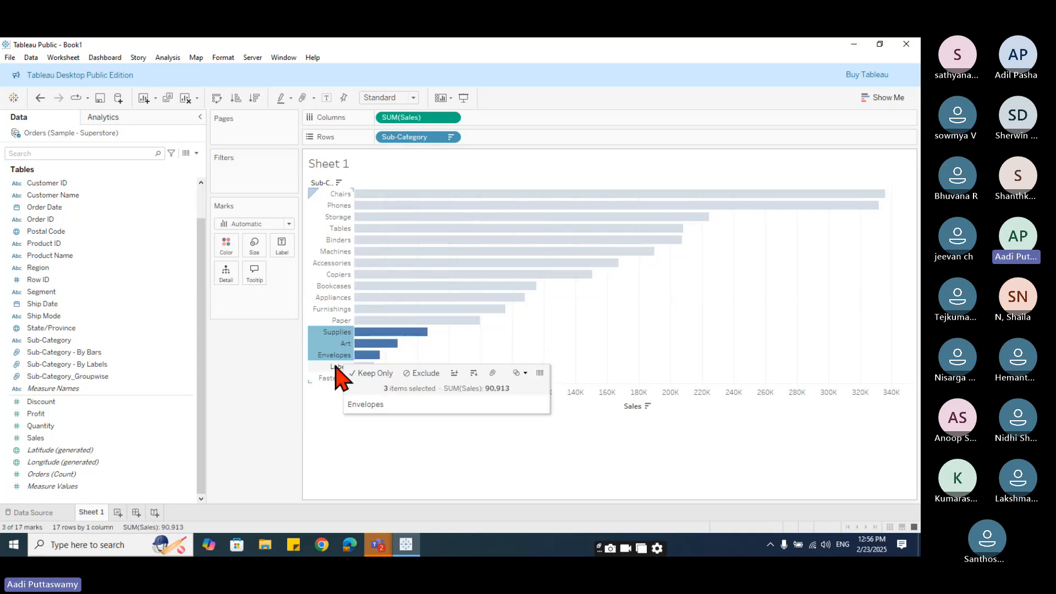
pyautogui.keyDown('ctrl'); pyautogui.click(332, 367); pyautogui.keyUp('ctrl')
pyautogui.keyDown('ctrl'); pyautogui.click(333, 377); pyautogui.keyUp('ctrl')
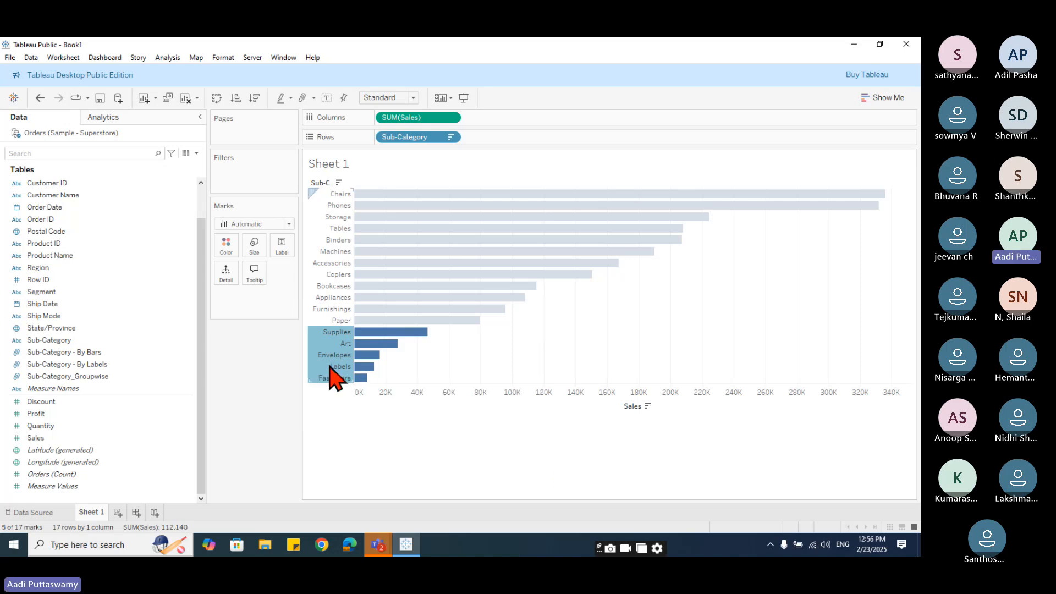
pyautogui.moveTo(332, 370)
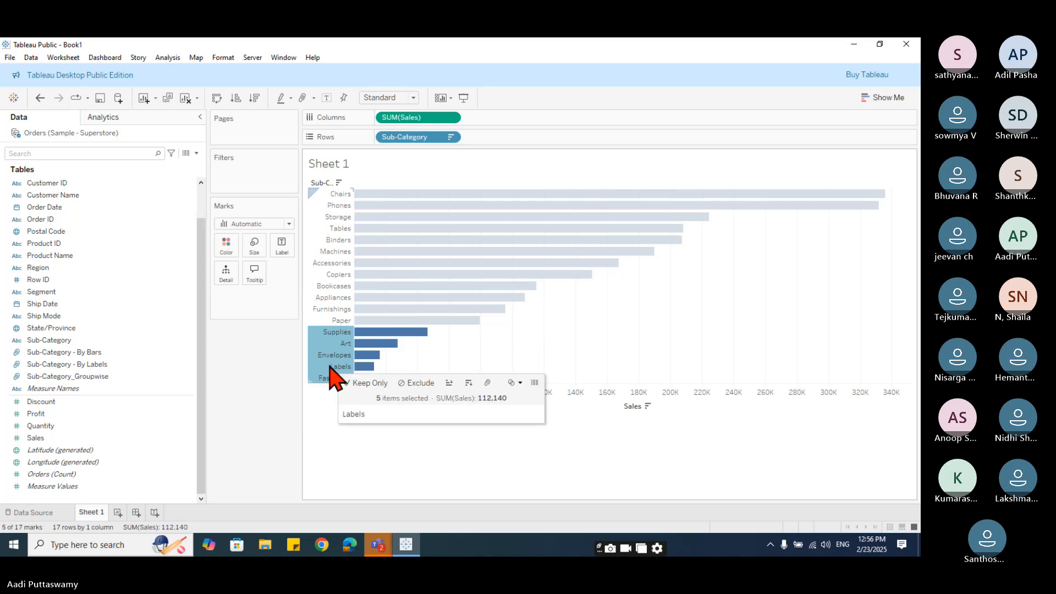
pyautogui.click(517, 386)
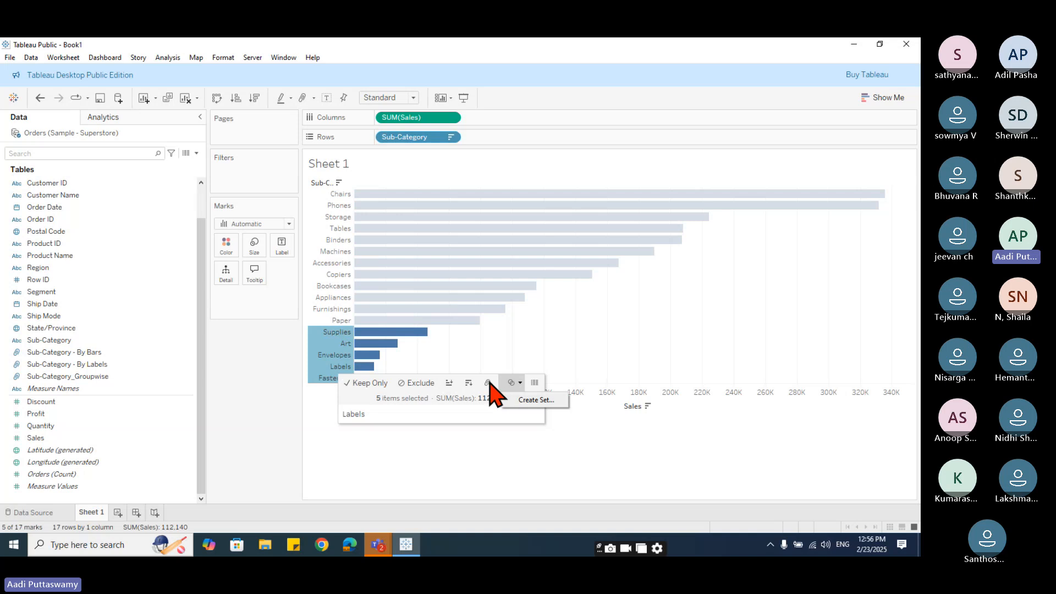
pyautogui.click(532, 401)
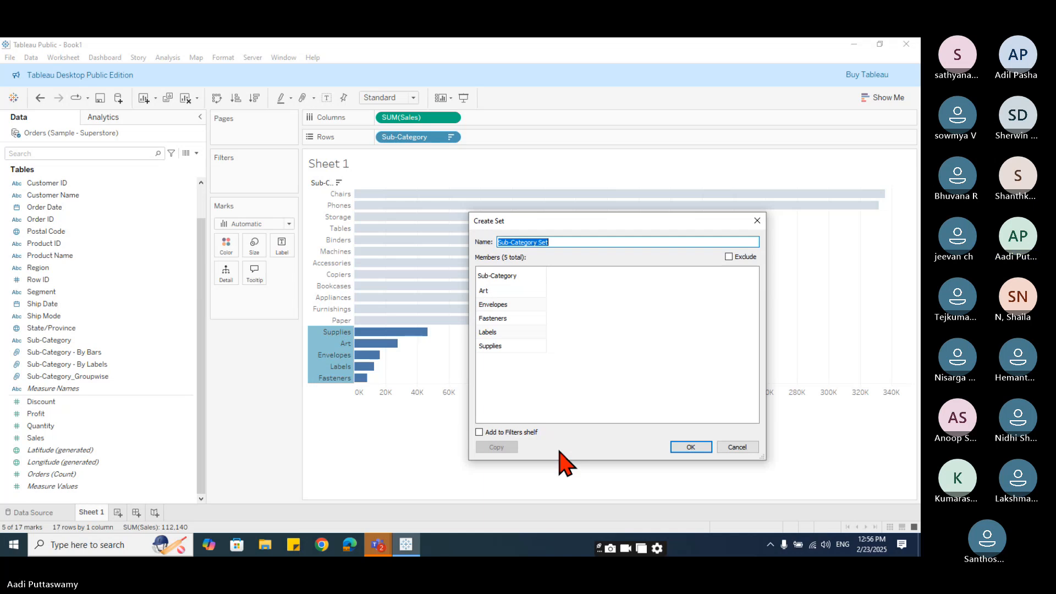
pyautogui.click(591, 237)
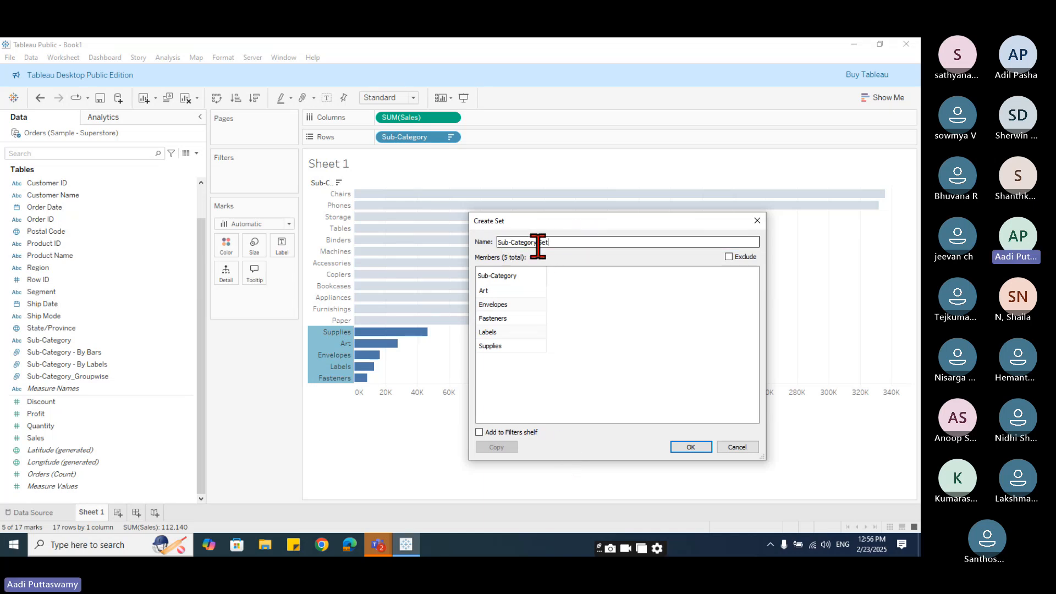
pyautogui.write('1')
pyautogui.click(689, 447)
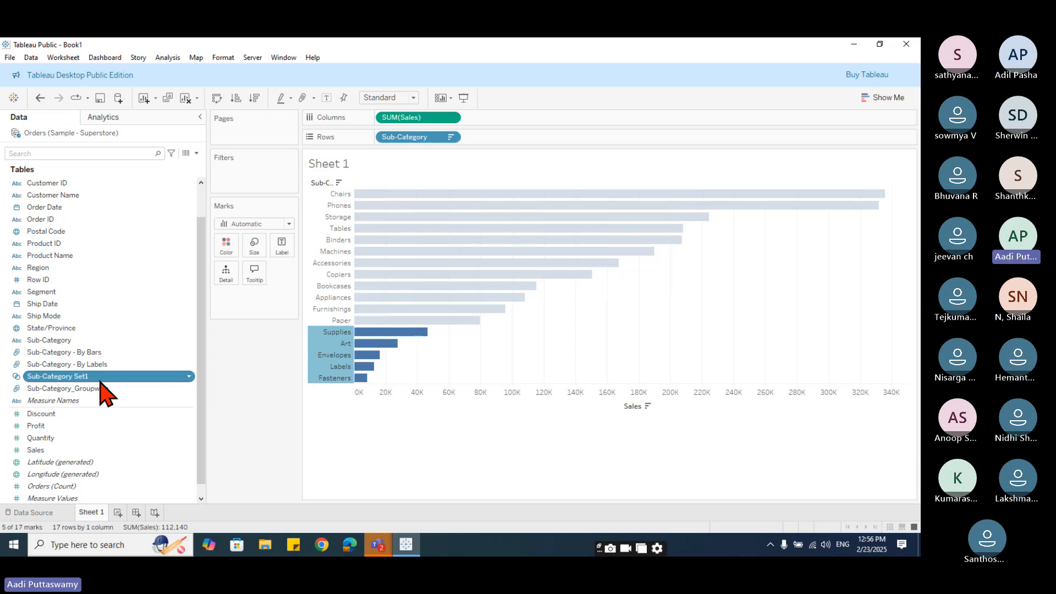
# - Replace Sub-Category on Rows with Sub-Category Set1 to split Sales into In and Out of the set
pyautogui.moveTo(101, 385); pyautogui.dragTo(252, 396)
pyautogui.click(151, 390)
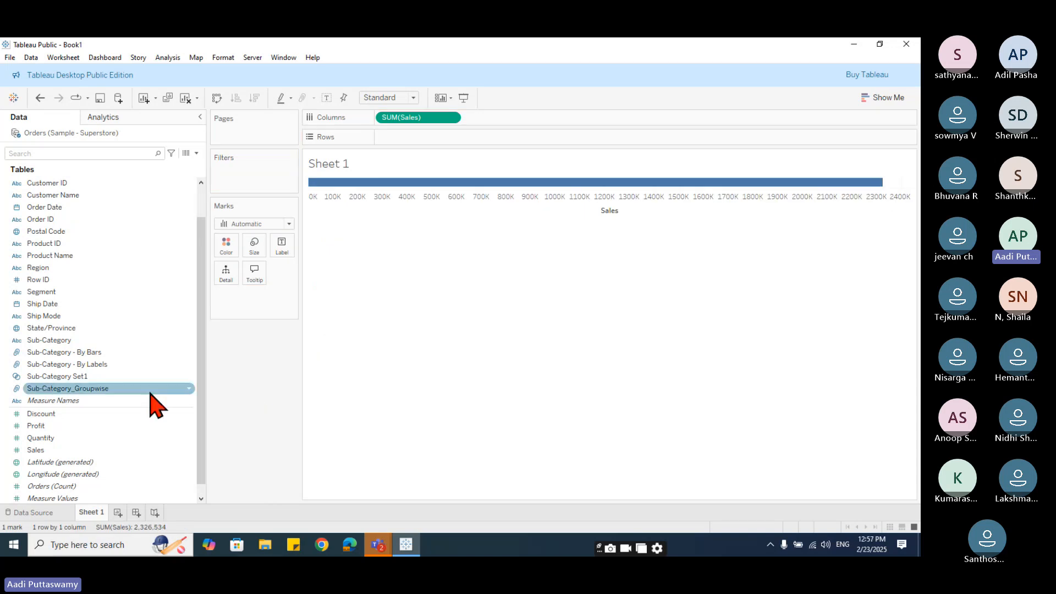
pyautogui.moveTo(150, 393); pyautogui.dragTo(362, 233)
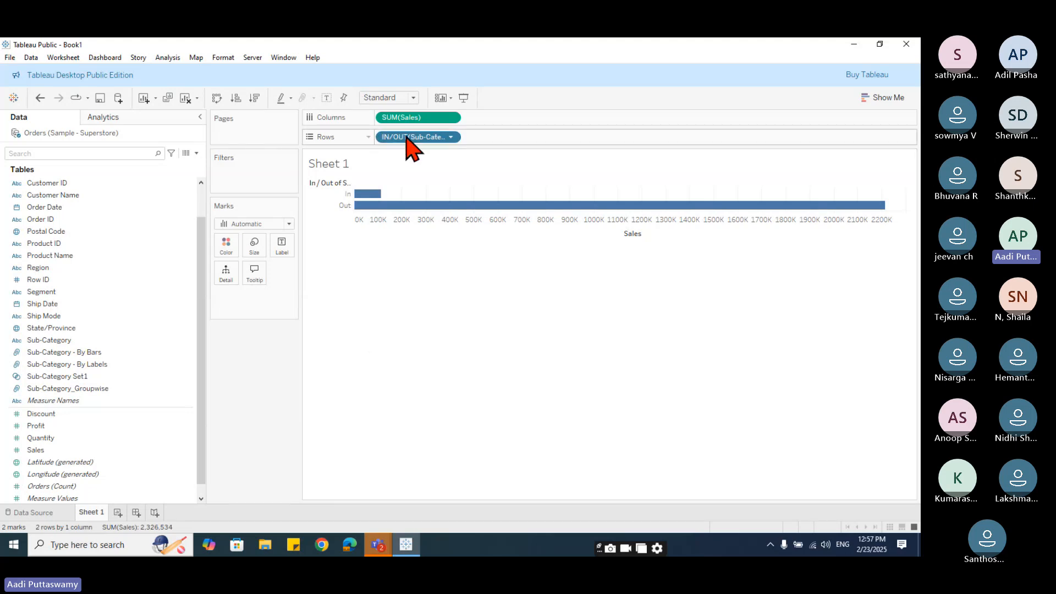
# - Move the Sub-Category Set1 In/Out field from Rows to a filter keeping only In, and list Sub-Category on Rows
pyautogui.moveTo(405, 138); pyautogui.dragTo(235, 181)
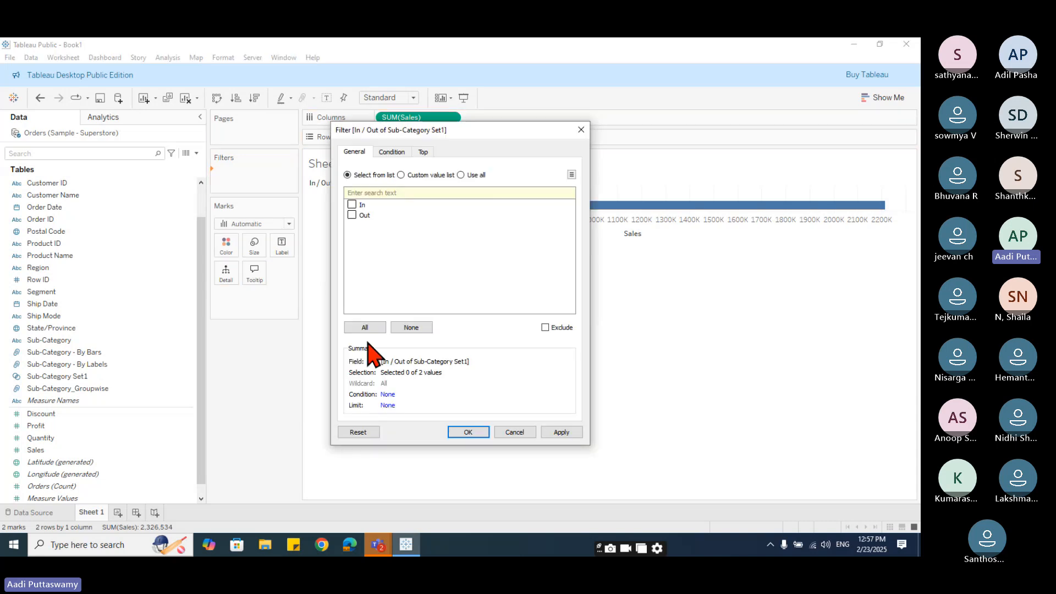
pyautogui.click(352, 205)
pyautogui.click(468, 432)
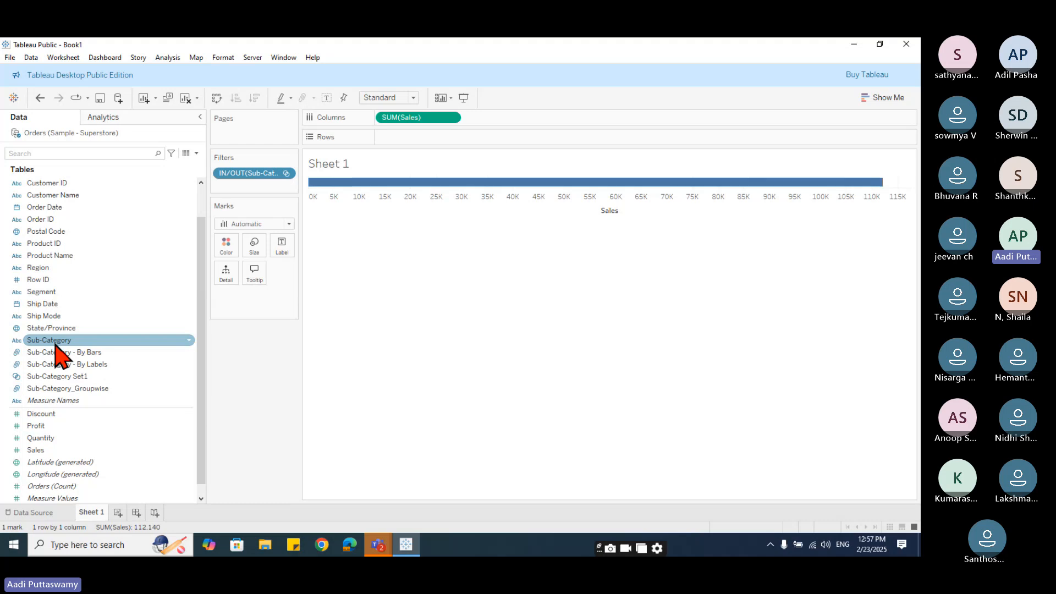
pyautogui.moveTo(55, 344); pyautogui.dragTo(424, 138)
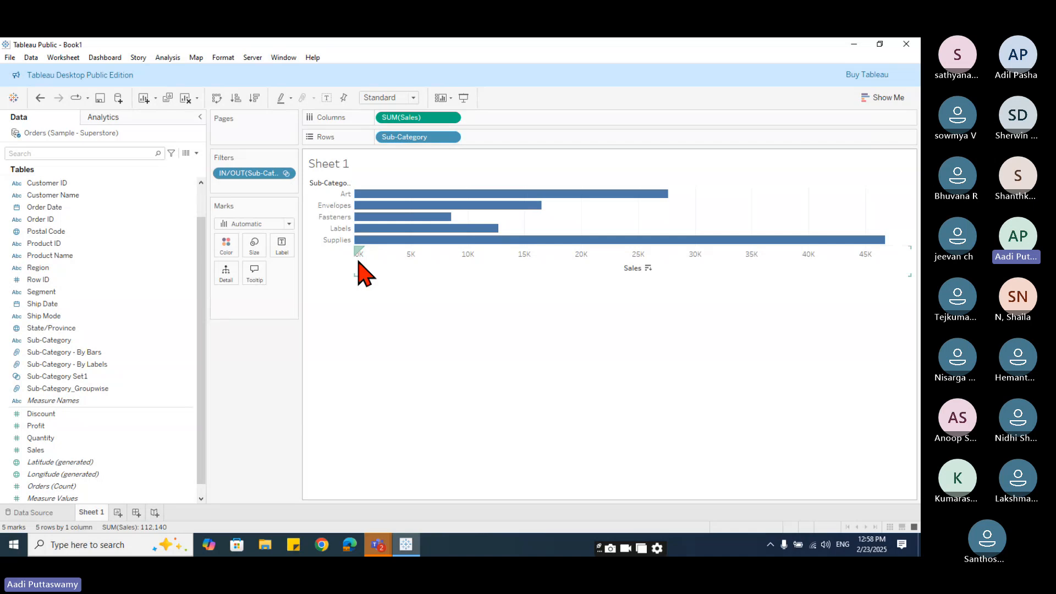
# - Remove the Sub-Category Set1 filter and sort the sub-categories by descending Sales
pyautogui.hotkey('ctrl', 'z')
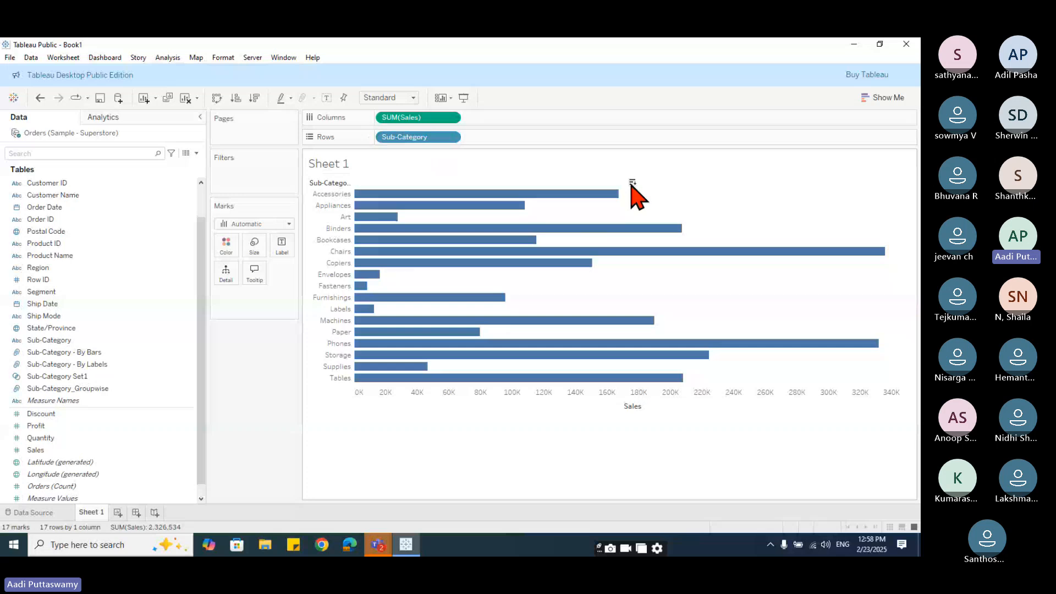
pyautogui.click(632, 183)
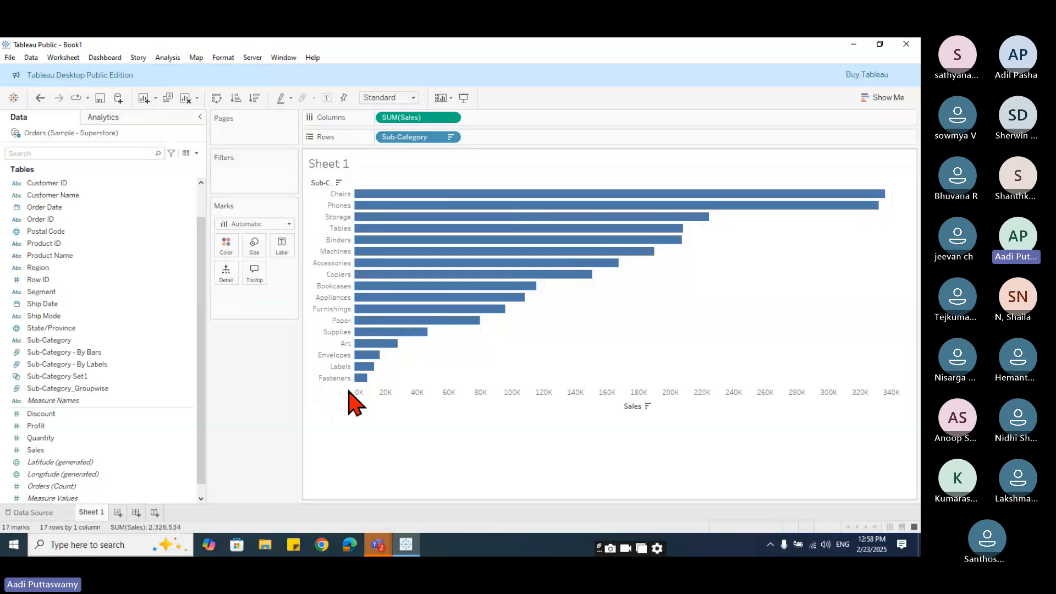
# - Create a set named "Sub-Category Set 2" from Chairs, Tables, Envelopes, Labels, Fasteners, Storage, Bookcases and Accessories
pyautogui.click(346, 193)
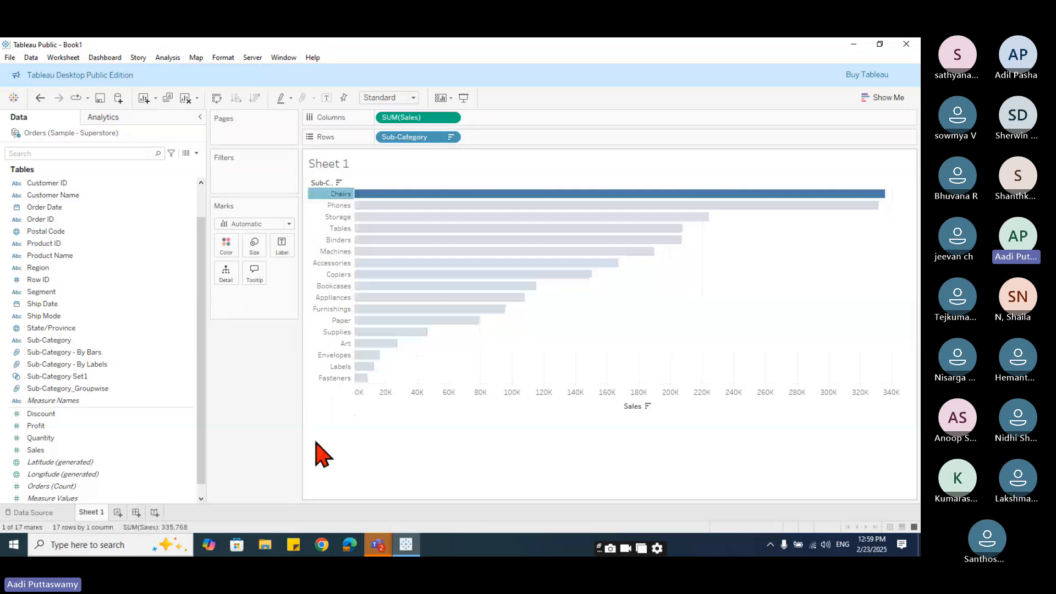
pyautogui.keyDown('ctrl'); pyautogui.click(340, 228); pyautogui.keyUp('ctrl')
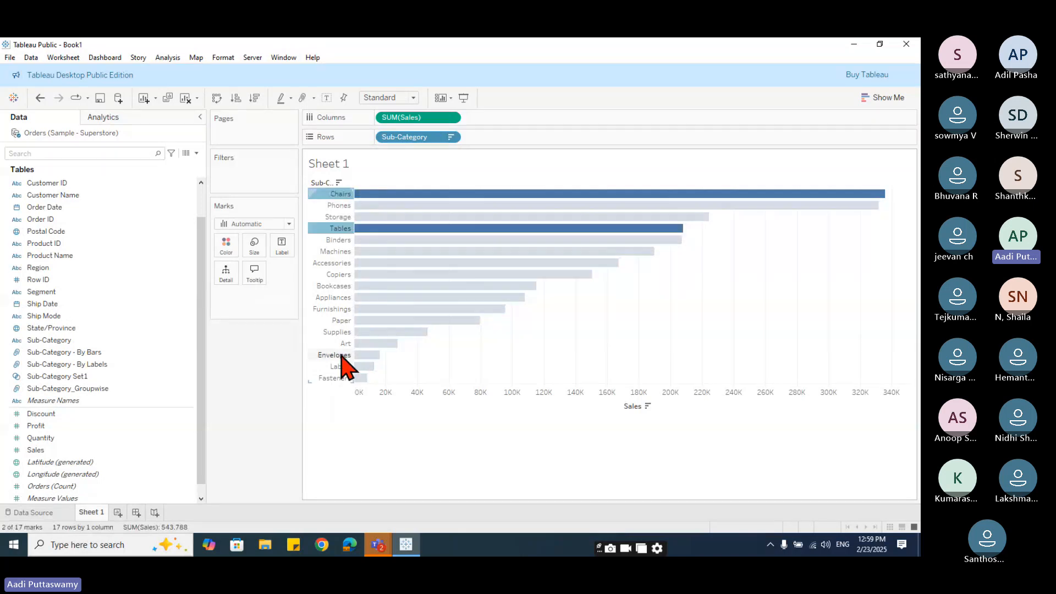
pyautogui.keyDown('ctrl'); pyautogui.click(336, 355); pyautogui.keyUp('ctrl')
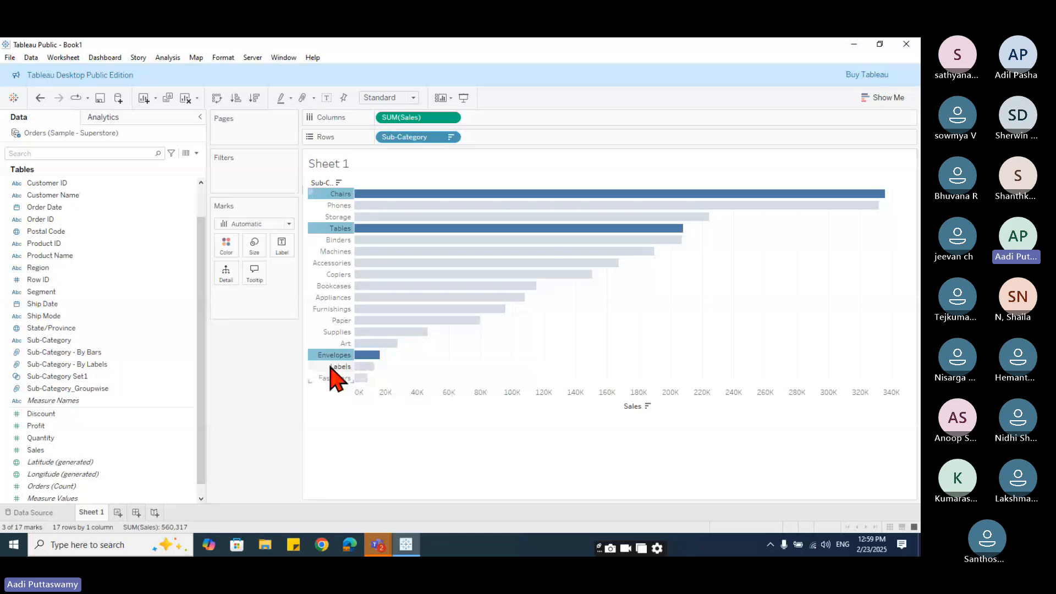
pyautogui.moveTo(331, 365); pyautogui.dragTo(337, 443)
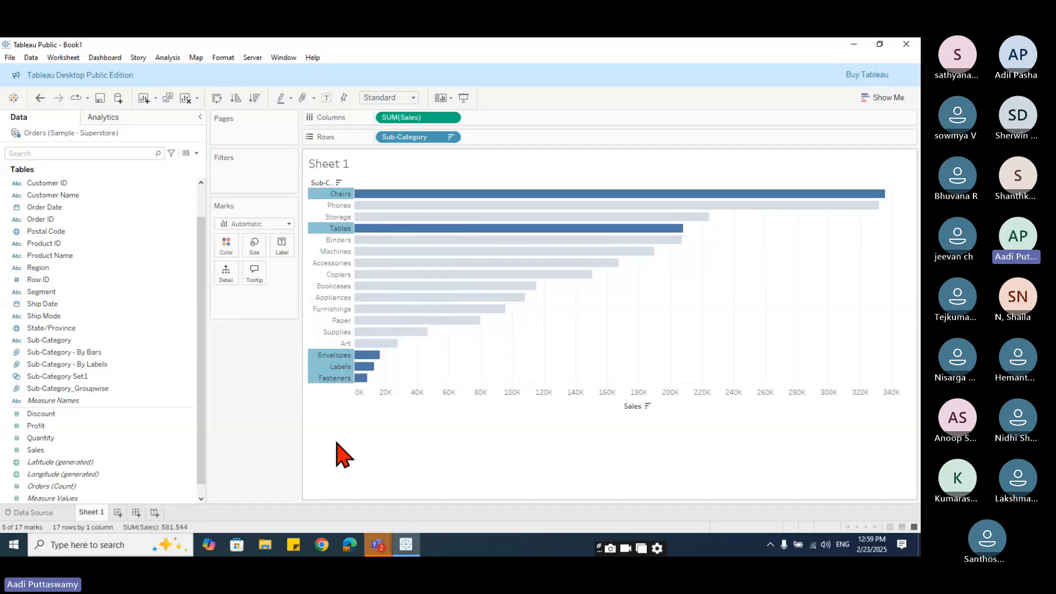
pyautogui.keyDown('ctrl'); pyautogui.click(334, 218); pyautogui.keyUp('ctrl')
pyautogui.keyDown('ctrl'); pyautogui.click(331, 285); pyautogui.keyUp('ctrl')
pyautogui.keyDown('ctrl'); pyautogui.click(337, 263); pyautogui.keyUp('ctrl')
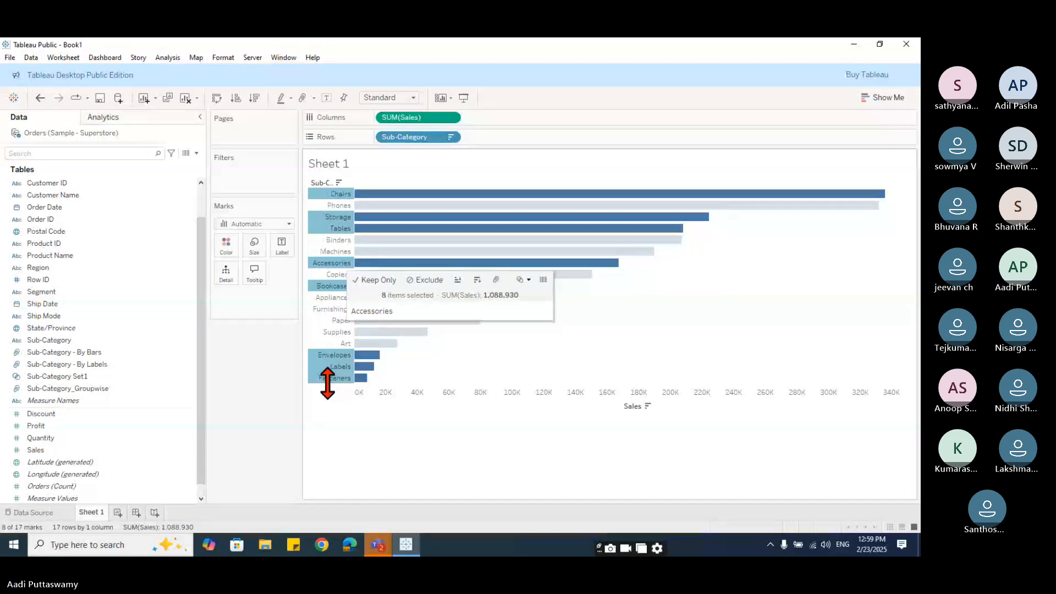
pyautogui.click(524, 280)
pyautogui.click(545, 298)
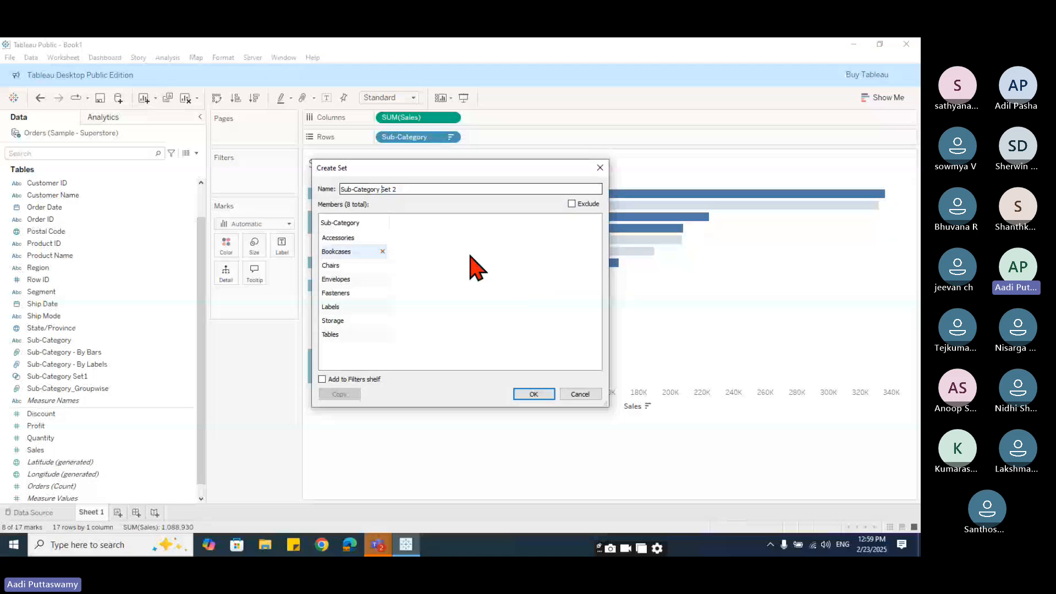
pyautogui.click(425, 191)
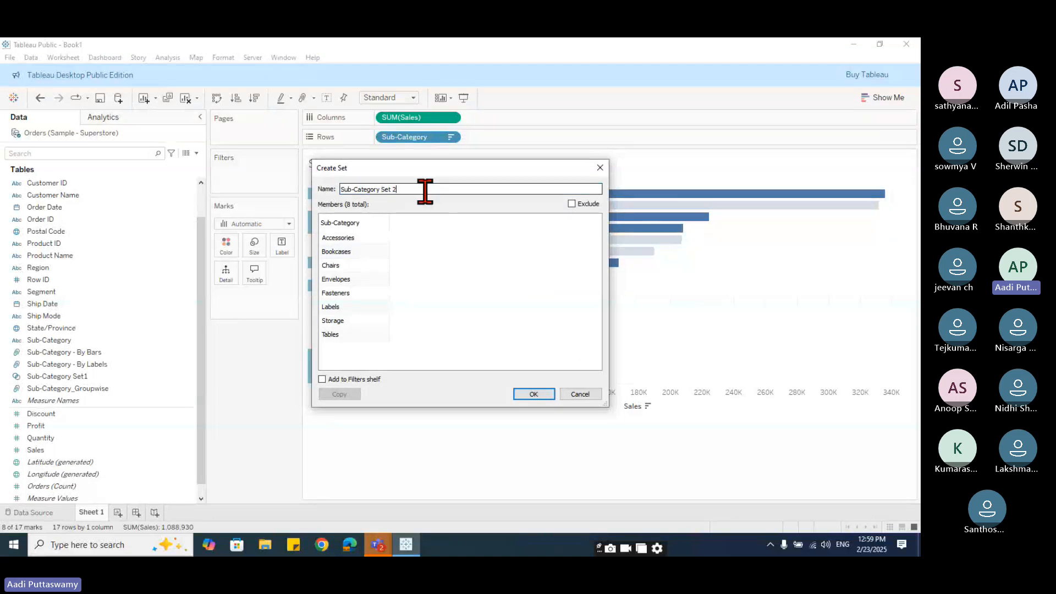
pyautogui.click(532, 394)
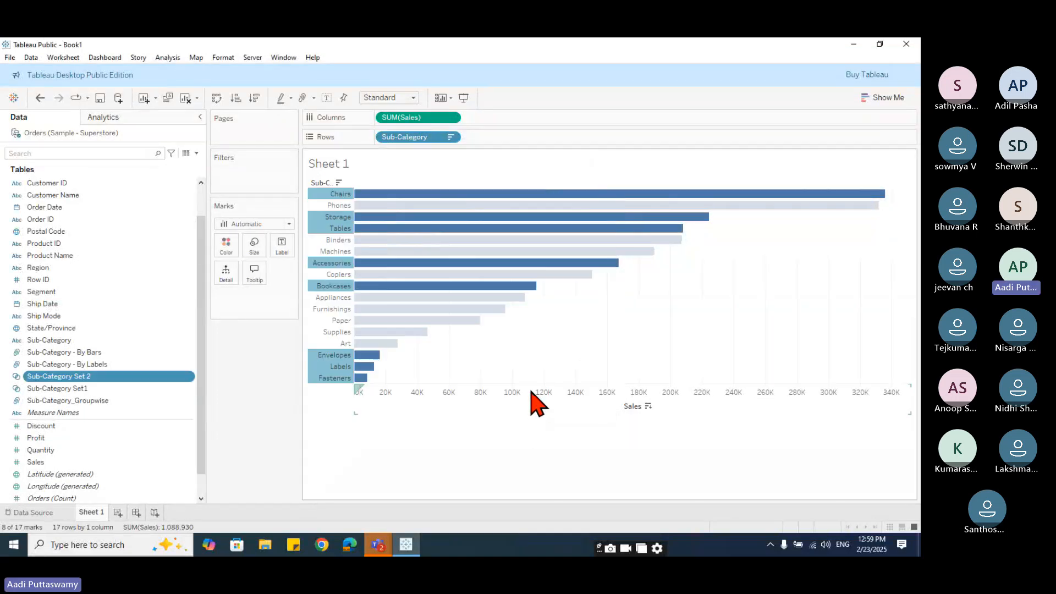
# - Filter the chart by Sub-Category Set 2 to view its members, and take the filter off again
pyautogui.moveTo(77, 377); pyautogui.dragTo(228, 181)
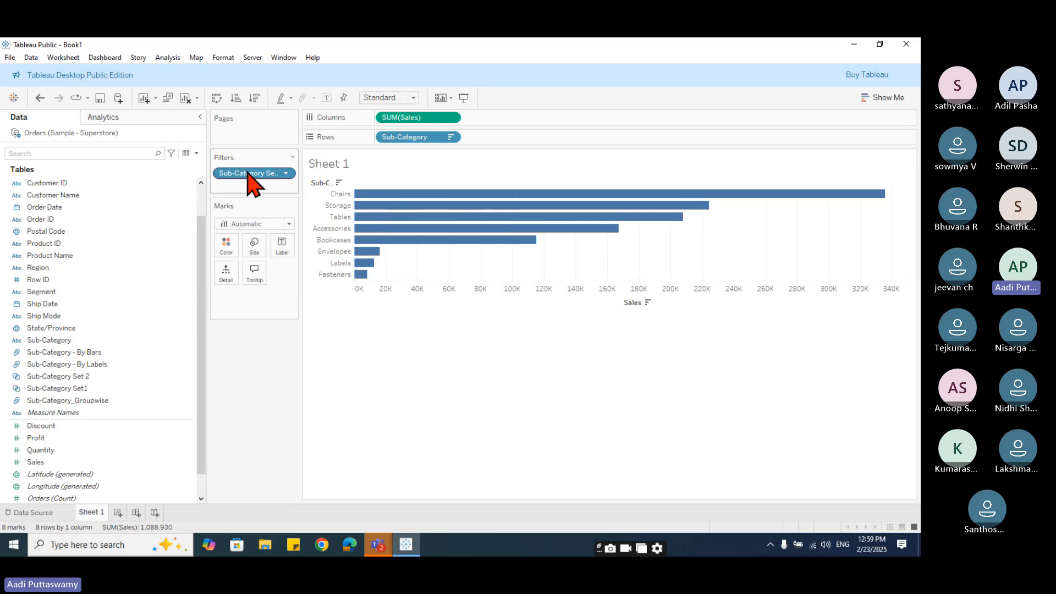
pyautogui.moveTo(253, 175); pyautogui.dragTo(270, 355)
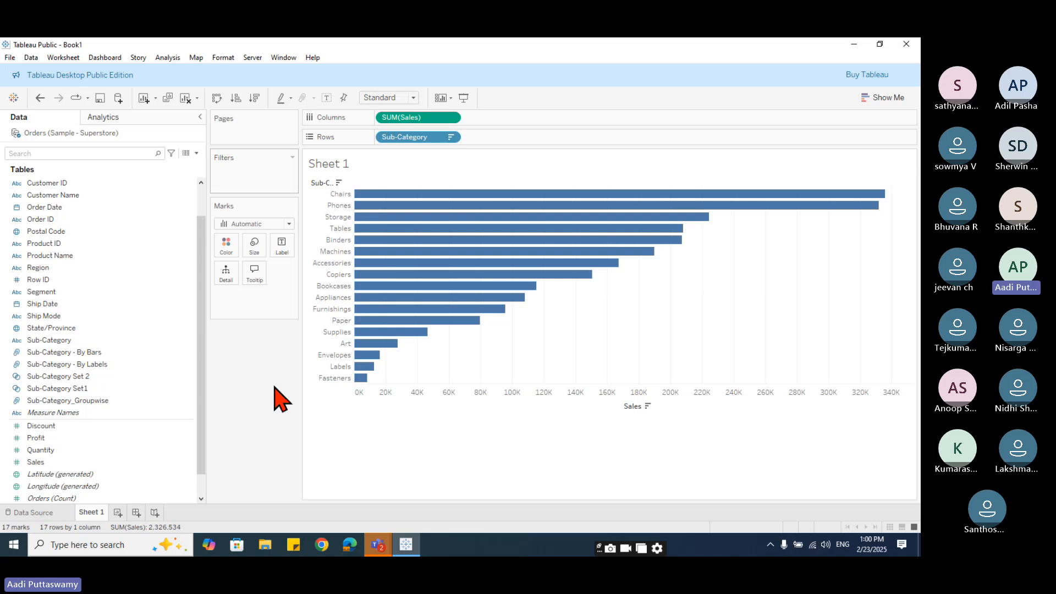
pyautogui.click(189, 195)
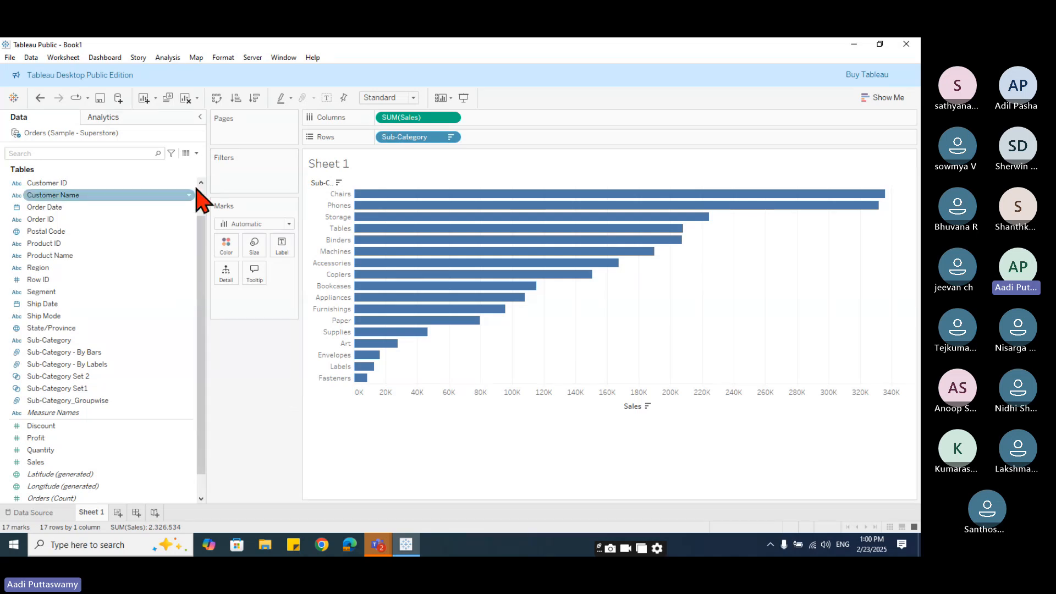
pyautogui.click(197, 153)
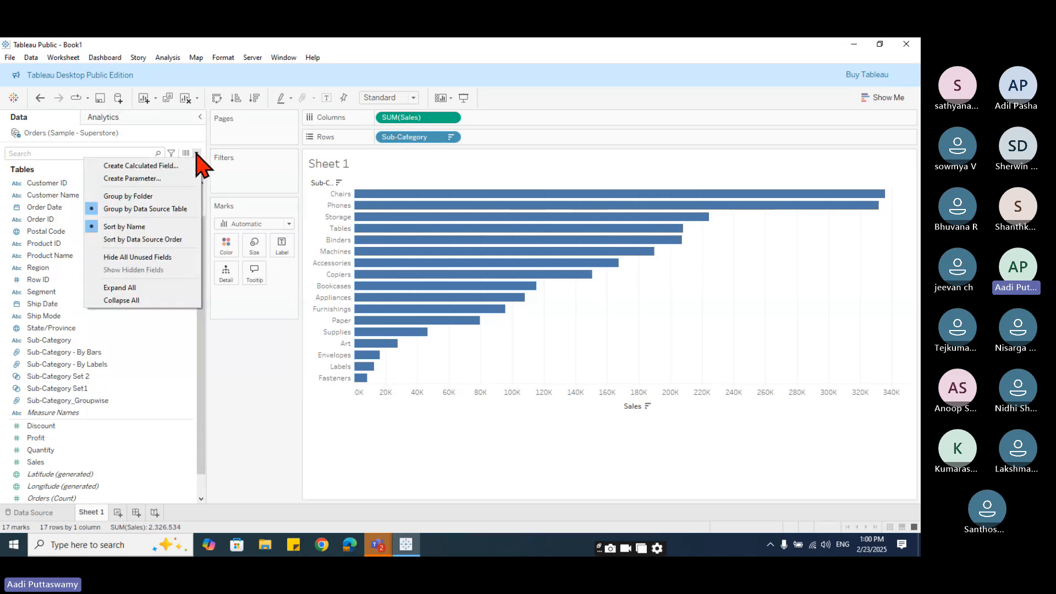
pyautogui.click(131, 300)
# - Set up a combined set from Sub-Category Set1 and Sub-Category Set 2, including all members in both sets
pyautogui.scroll(-1, 131, 385)
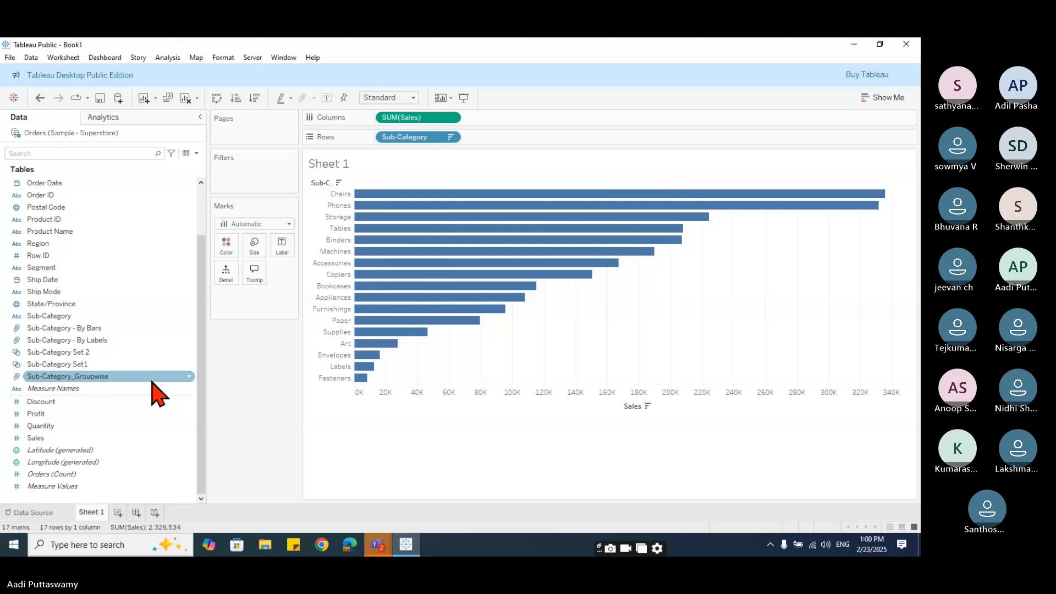
pyautogui.click(73, 316)
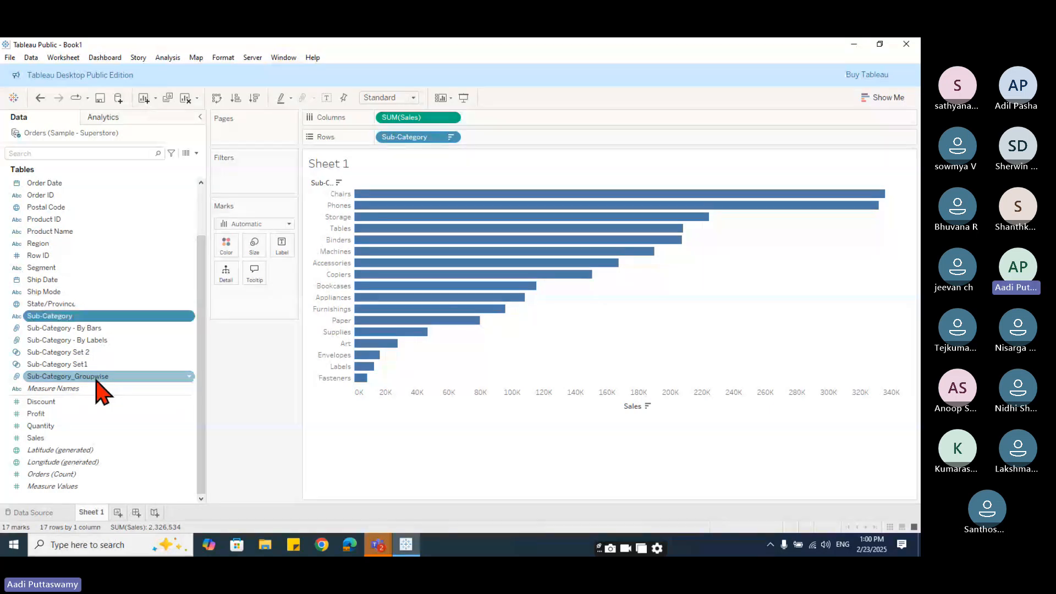
pyautogui.rightClick(84, 362)
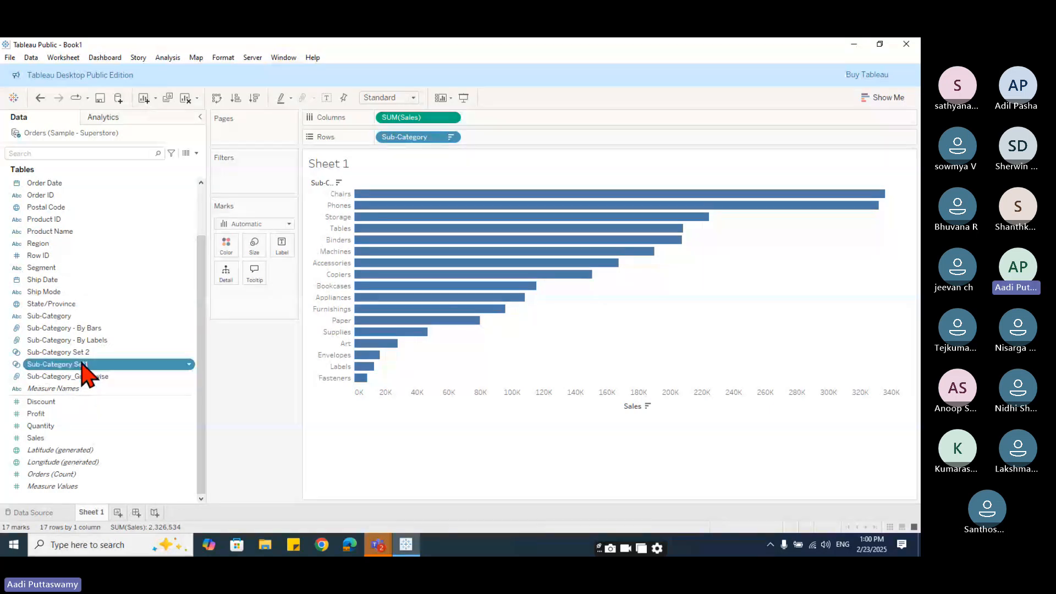
pyautogui.click(240, 395)
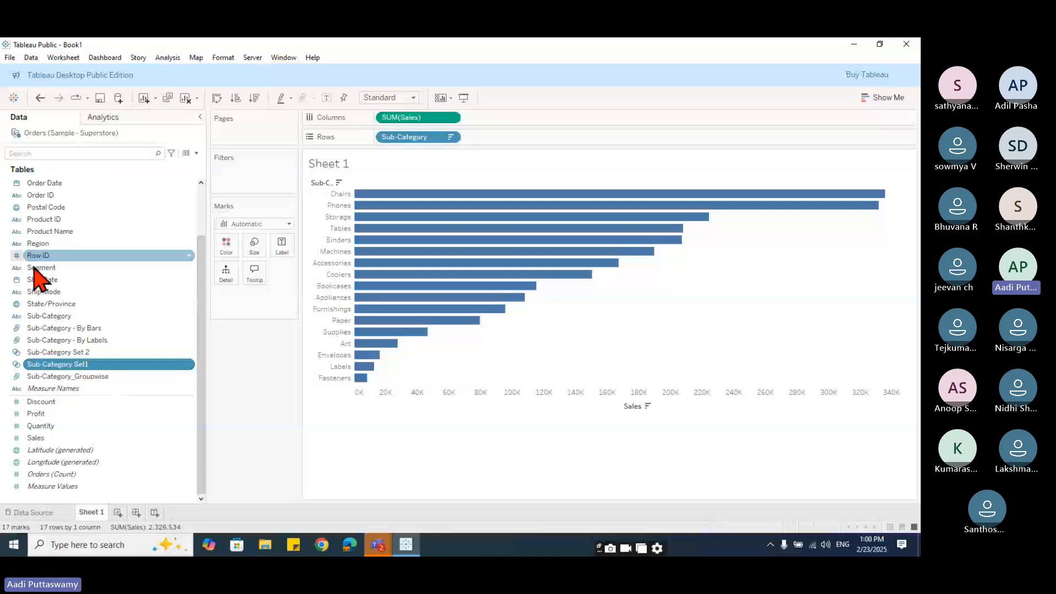
pyautogui.rightClick(88, 367)
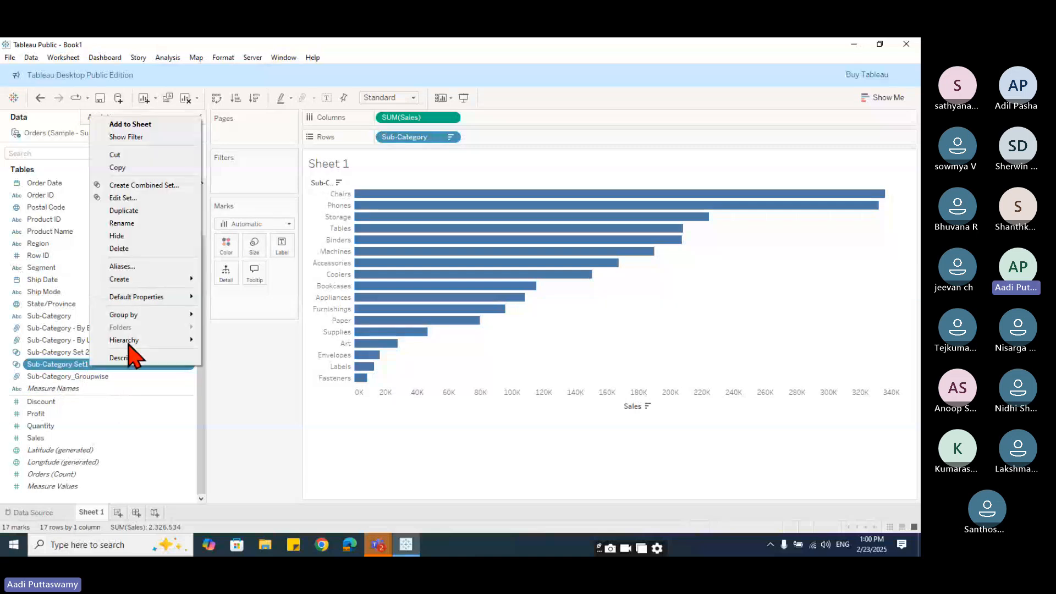
pyautogui.click(134, 187)
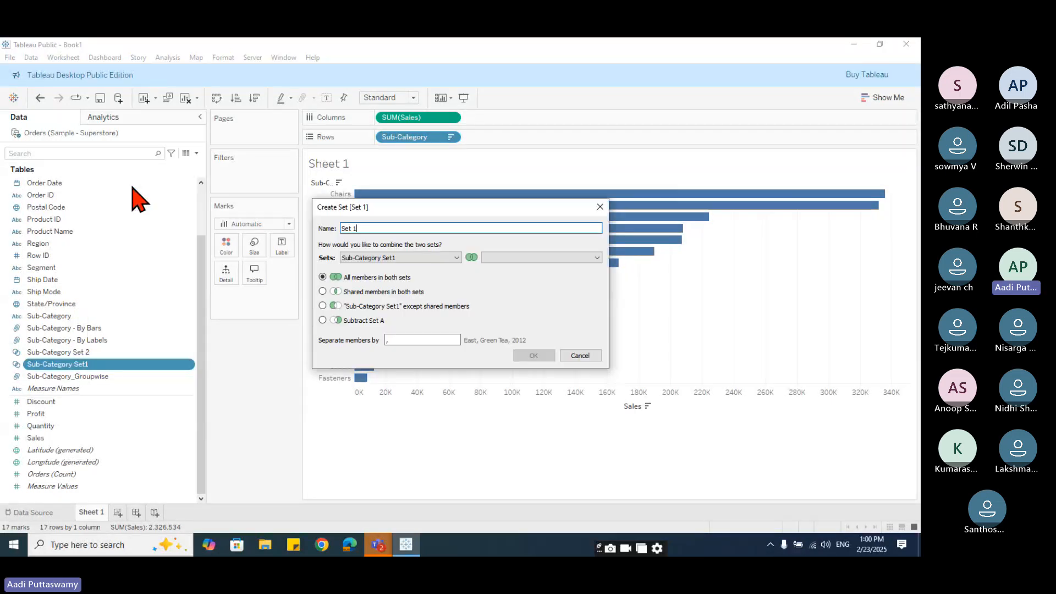
pyautogui.moveTo(426, 208); pyautogui.dragTo(499, 230)
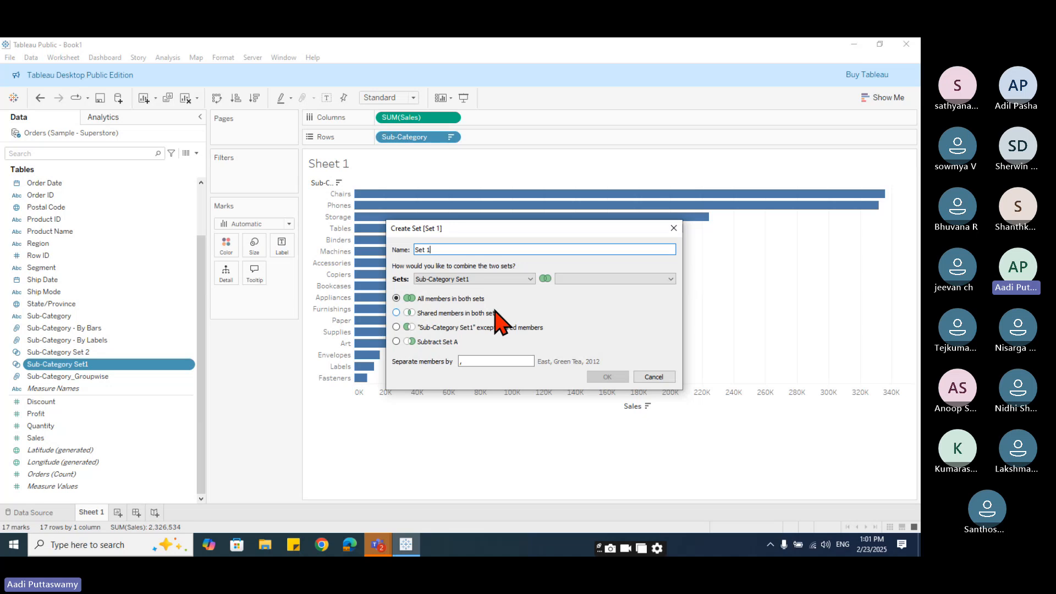
pyautogui.click(477, 278)
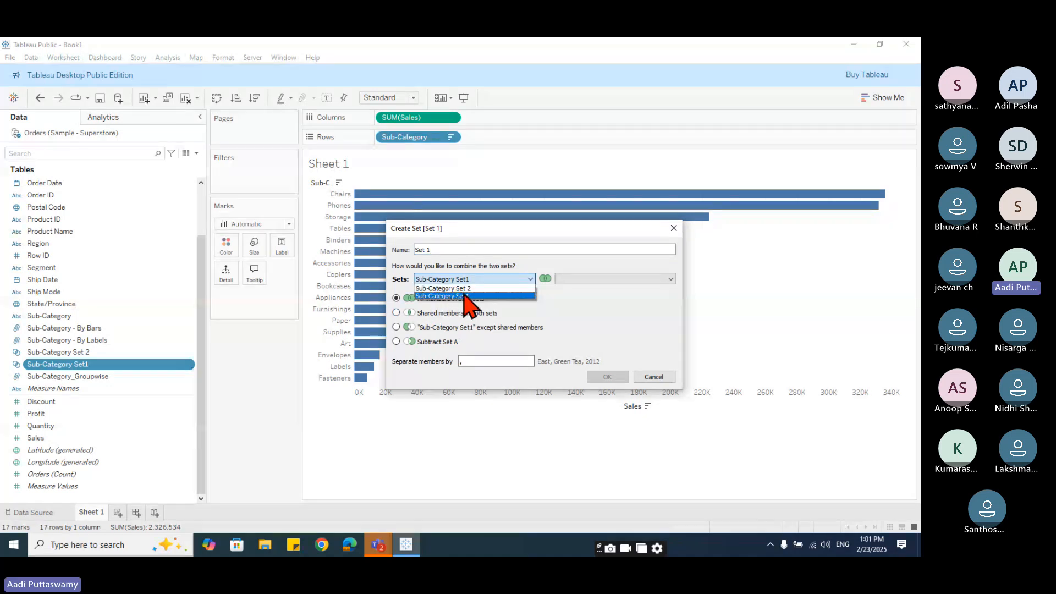
pyautogui.click(466, 297)
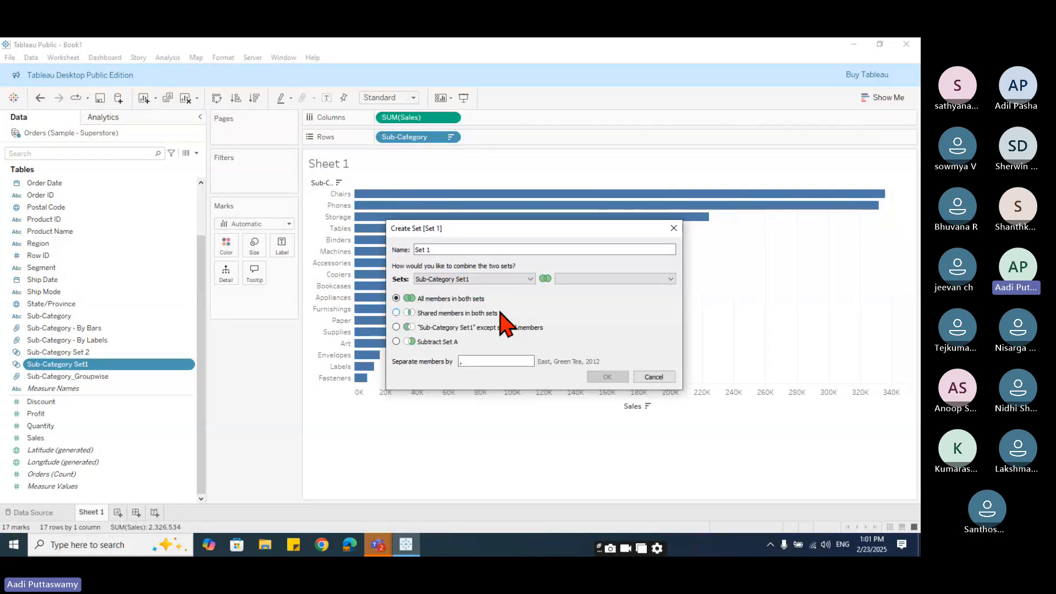
pyautogui.click(583, 279)
pyautogui.click(613, 304)
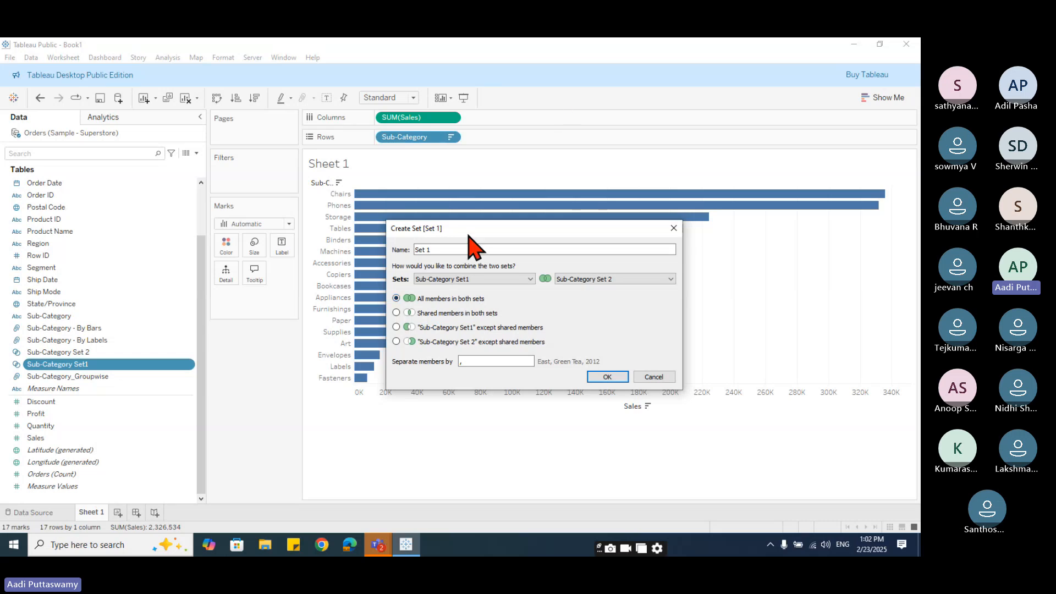
# - Create the combined set under the name "CombSet 1" and filter the Sales chart by it
pyautogui.moveTo(434, 249); pyautogui.dragTo(367, 259)
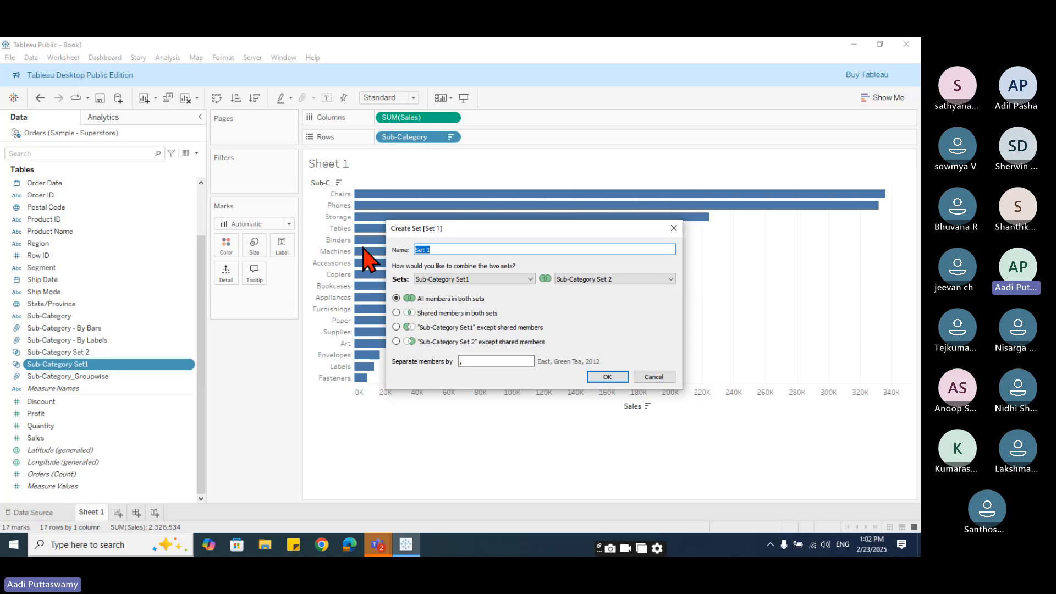
pyautogui.write('CombSet 1')
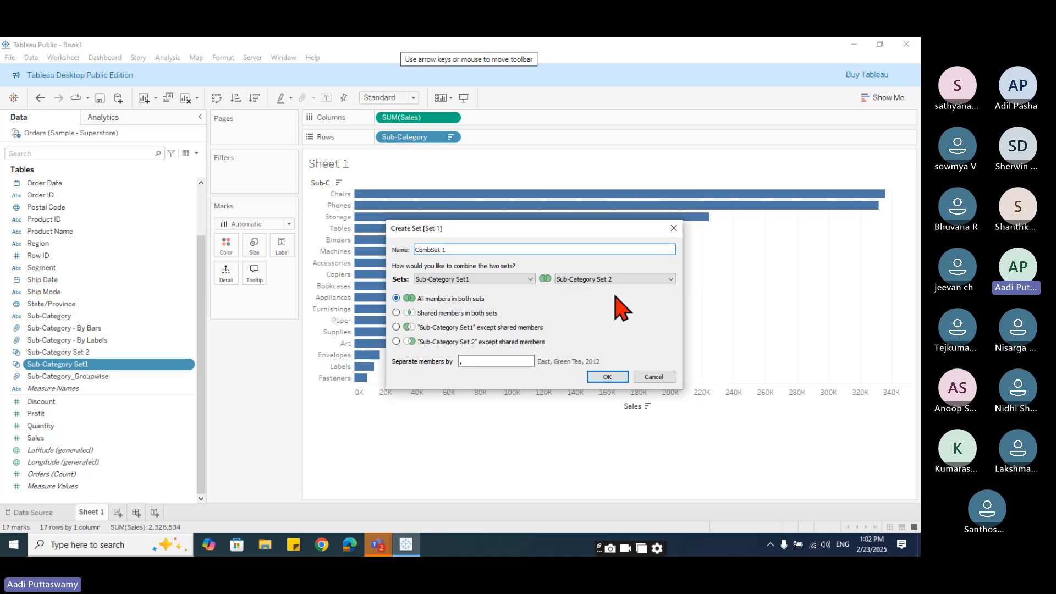
pyautogui.click(608, 376)
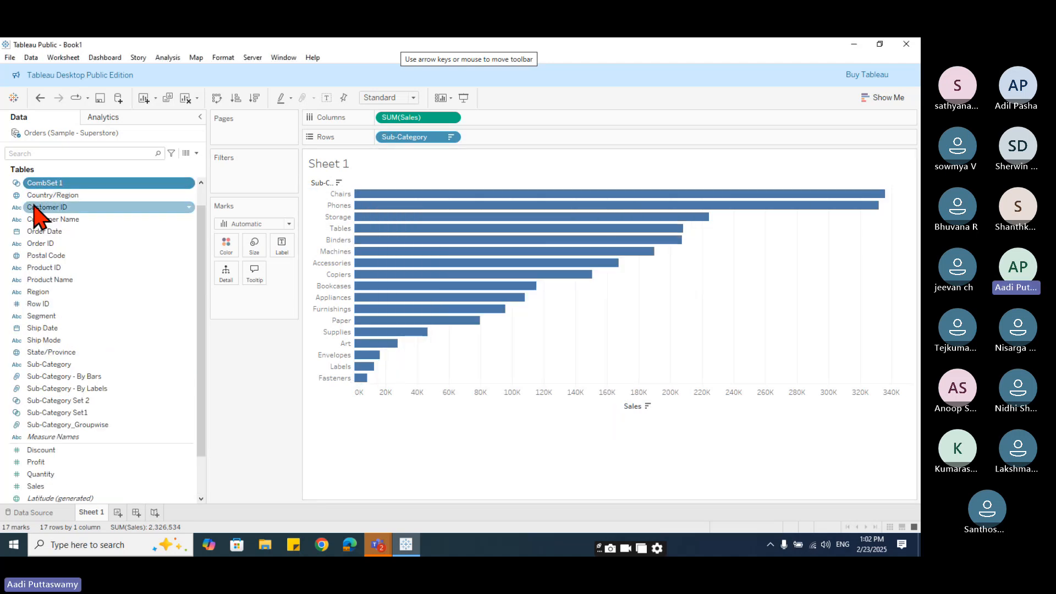
pyautogui.moveTo(55, 187); pyautogui.dragTo(243, 179)
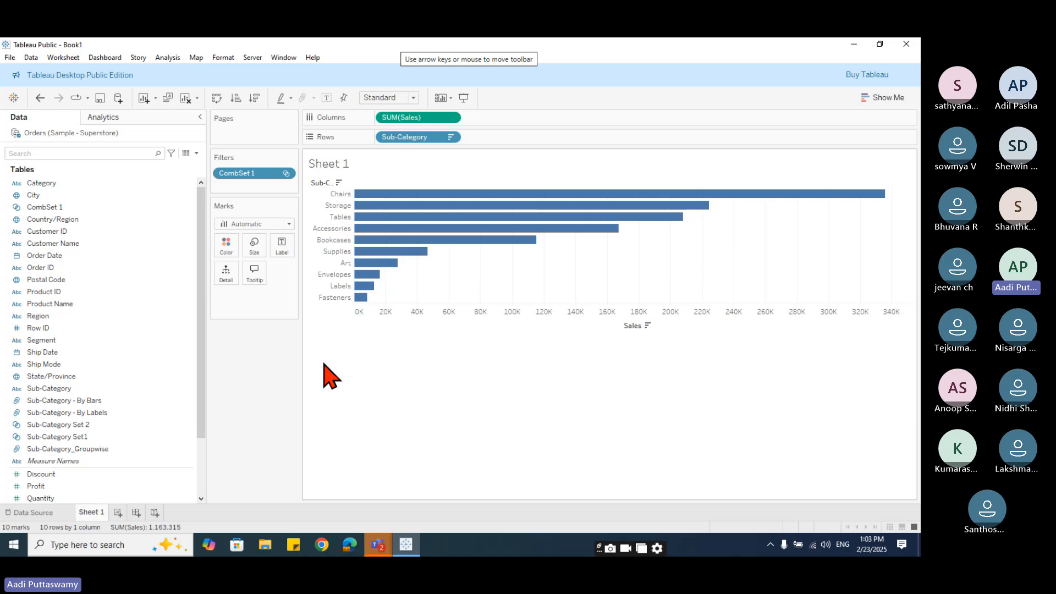
# - Create a combined set from Sub-Category Set1 and Sub-Category Set 2 that keeps only the shared members in both sets
pyautogui.scroll(-2, 129, 432)
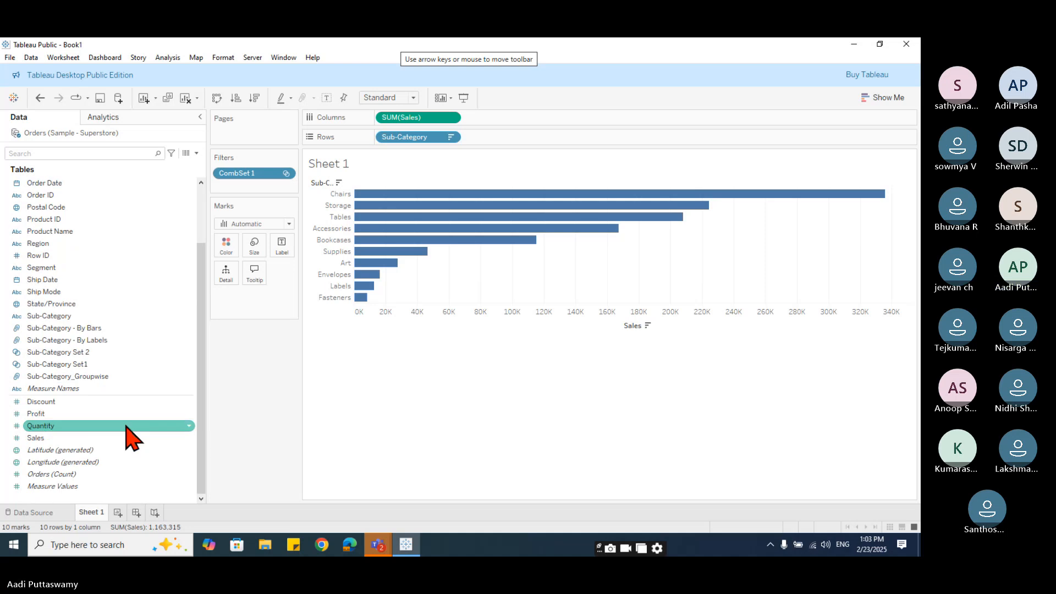
pyautogui.rightClick(92, 365)
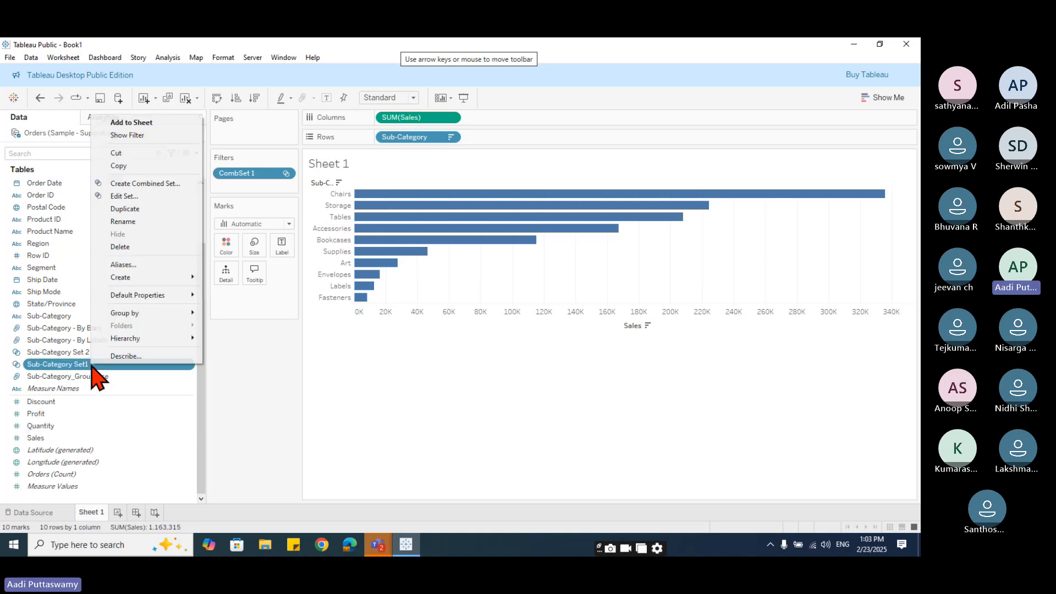
pyautogui.click(148, 184)
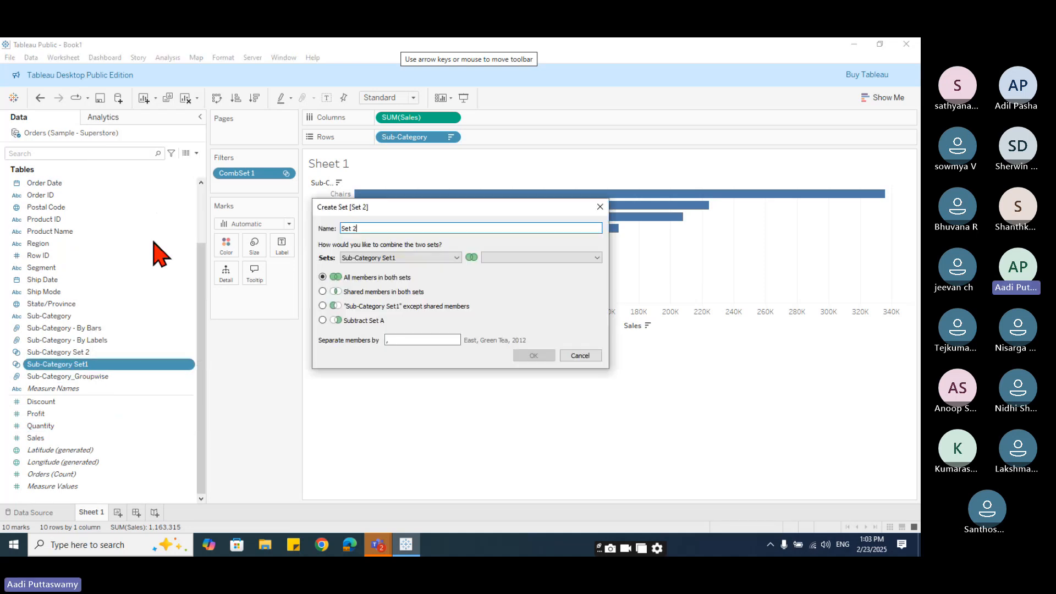
pyautogui.click(322, 291)
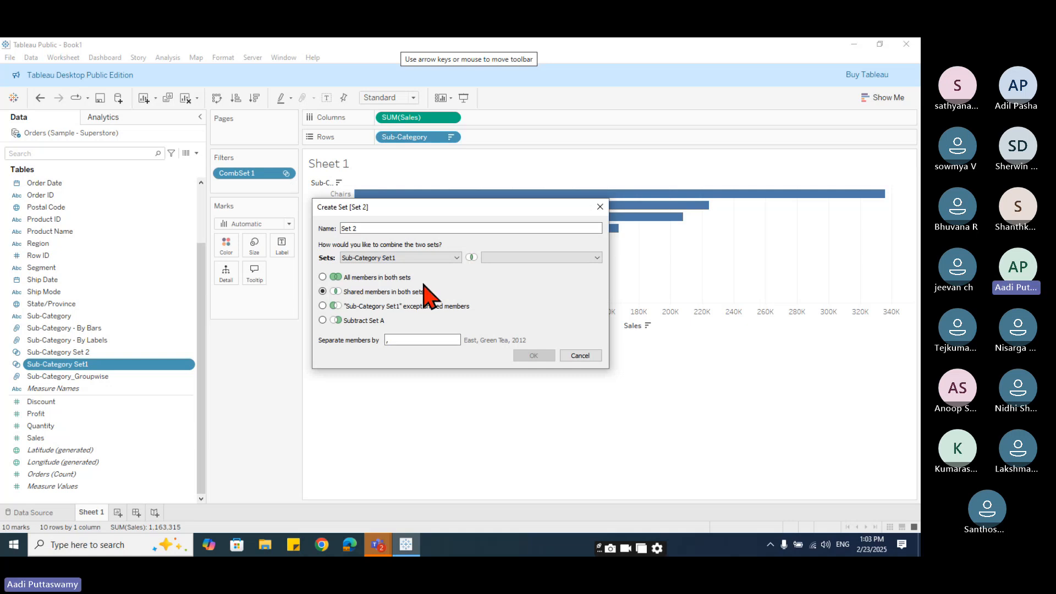
pyautogui.click(435, 258)
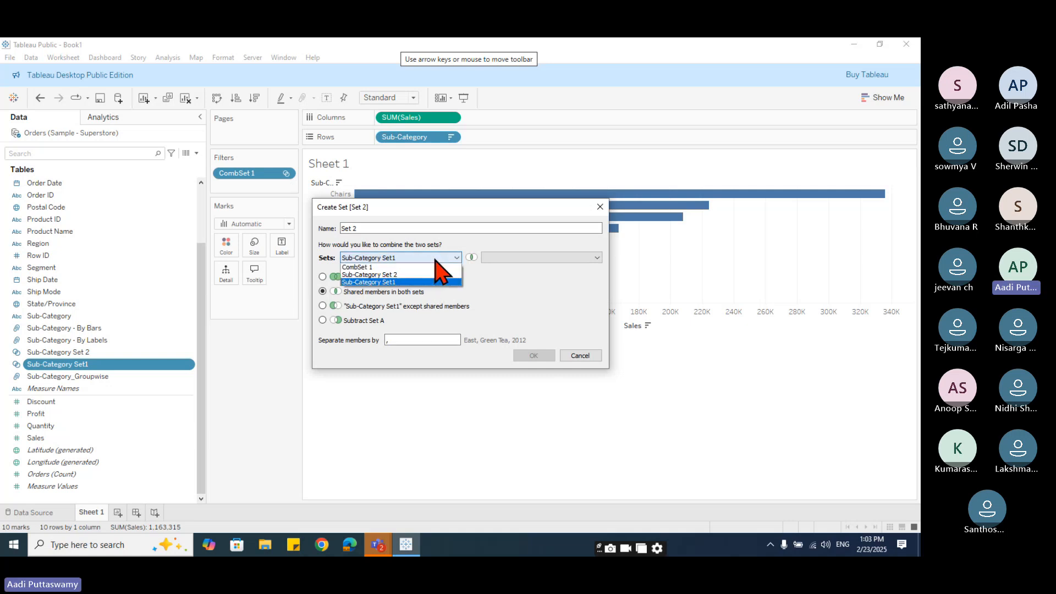
pyautogui.click(401, 283)
pyautogui.click(517, 258)
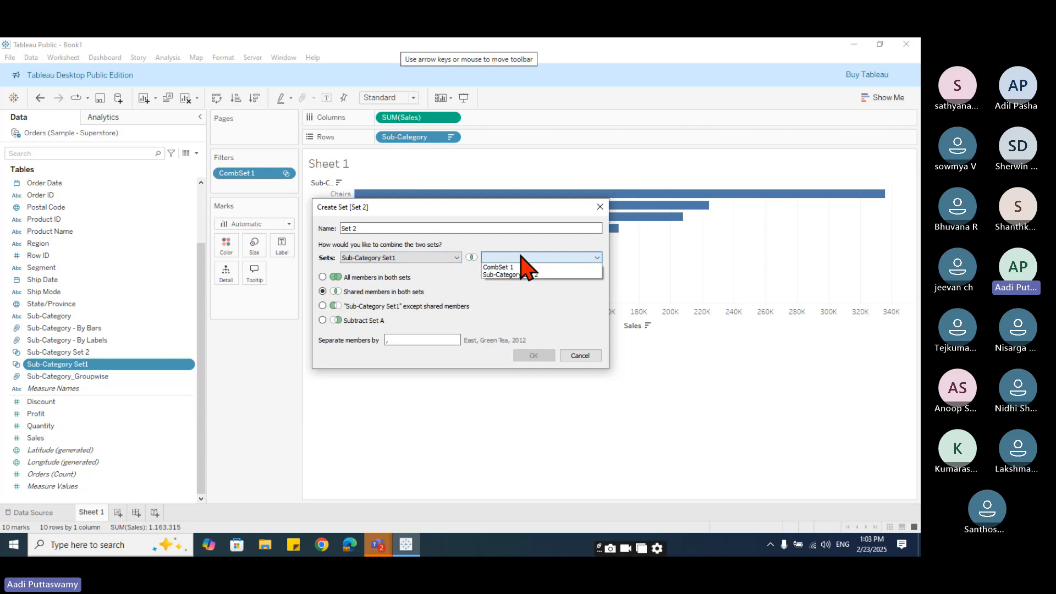
pyautogui.click(519, 276)
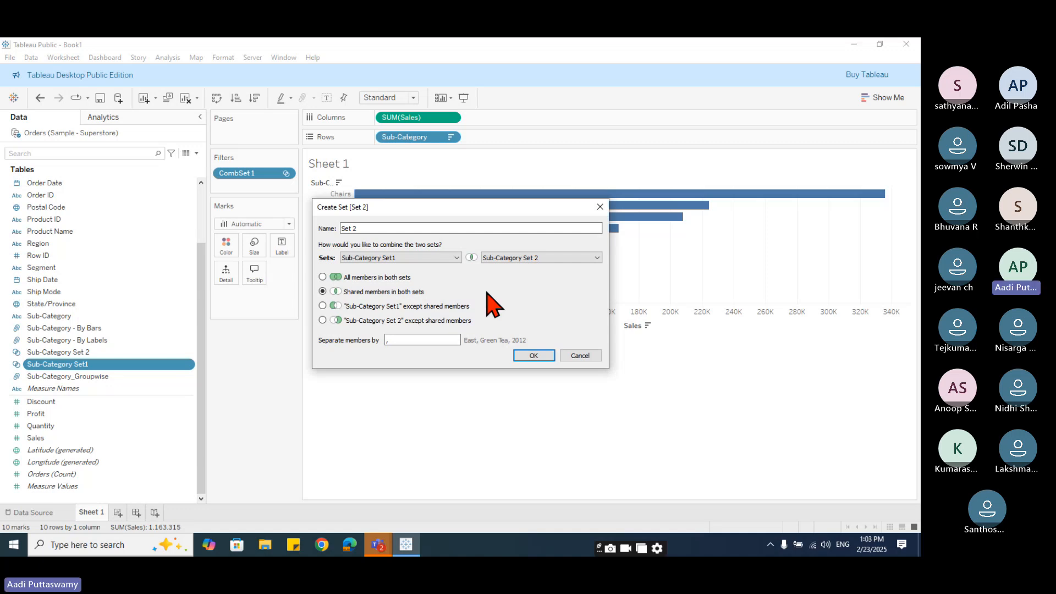
pyautogui.click(534, 356)
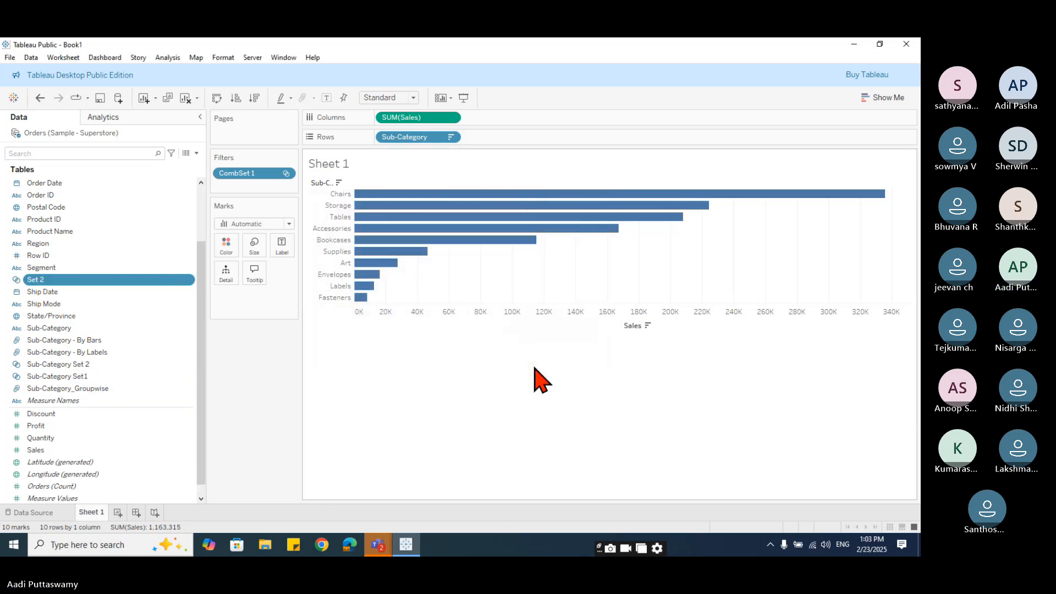
# - Rename the new shared-members combined set as "Comb Set 2"
pyautogui.moveTo(249, 173)
pyautogui.mouseDown()
pyautogui.moveTo(254, 308)
pyautogui.moveTo(247, 175)
pyautogui.mouseUp()
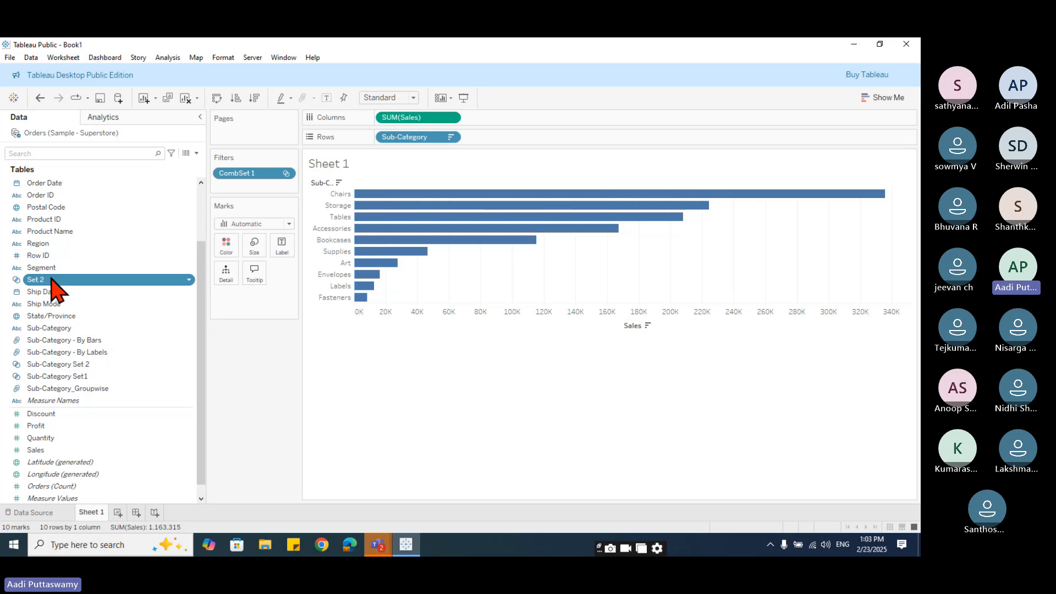
pyautogui.rightClick(53, 279)
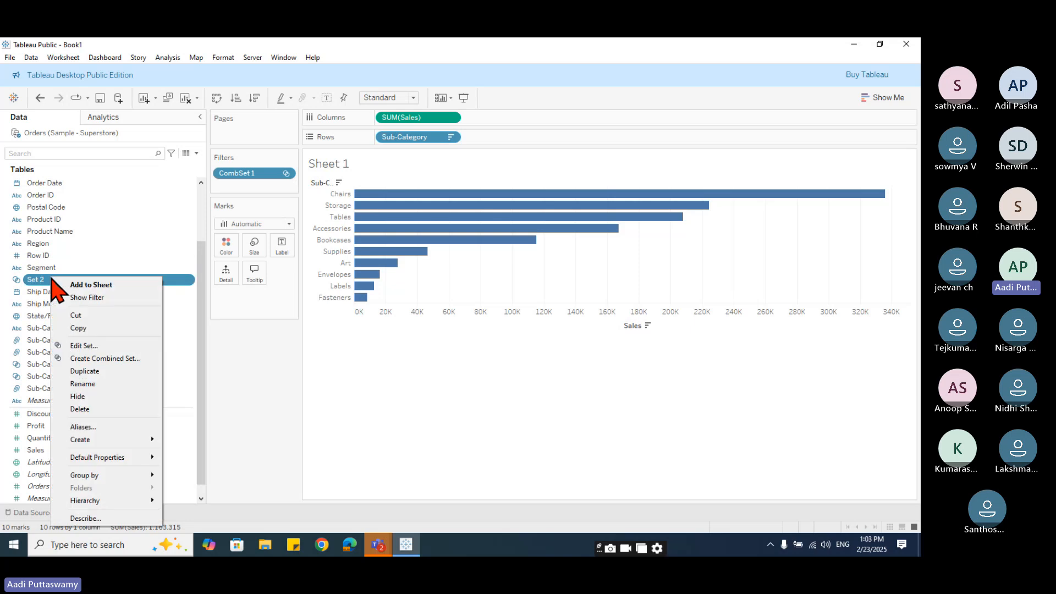
pyautogui.click(102, 346)
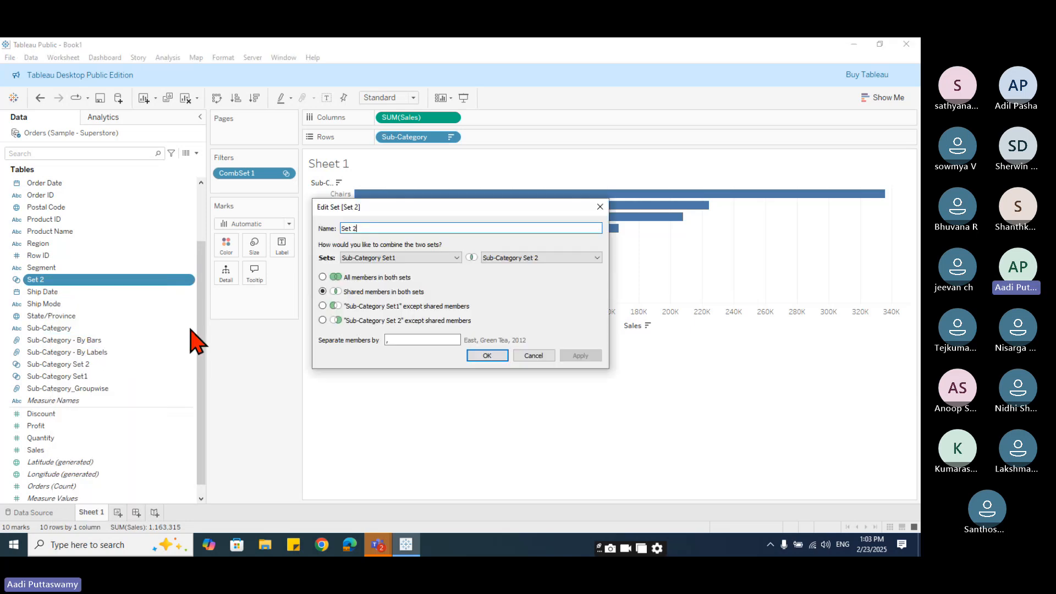
pyautogui.click(382, 226)
pyautogui.moveTo(389, 226); pyautogui.dragTo(279, 231)
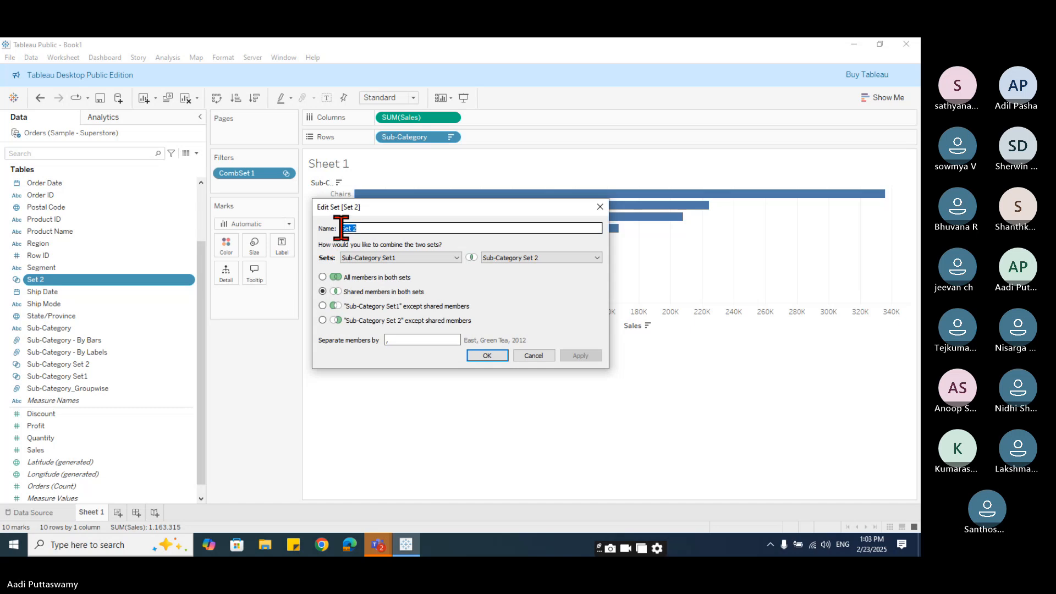
pyautogui.click(341, 229)
pyautogui.write('Comb')
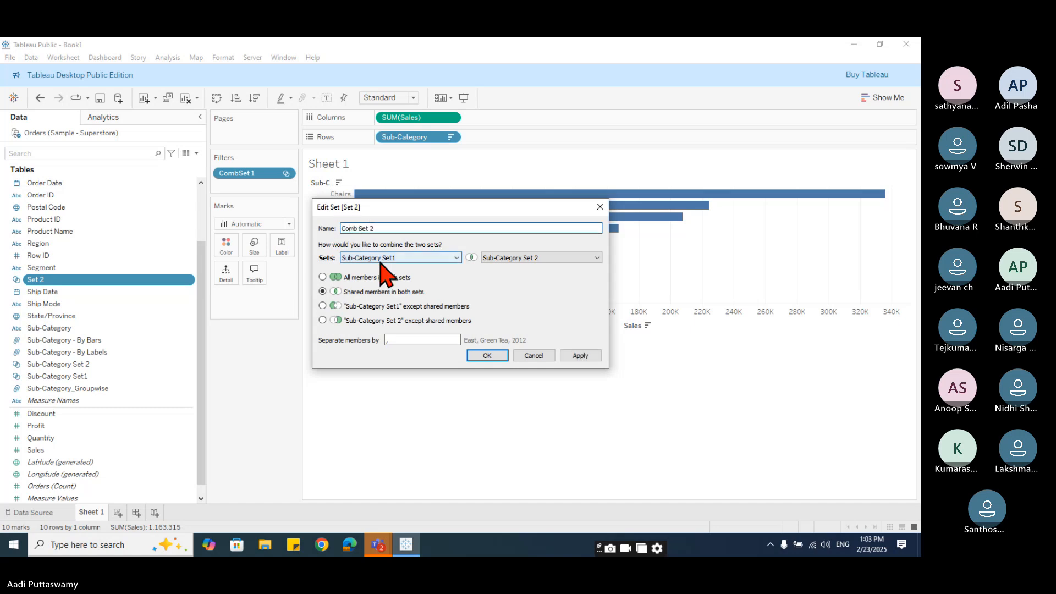
pyautogui.click(494, 357)
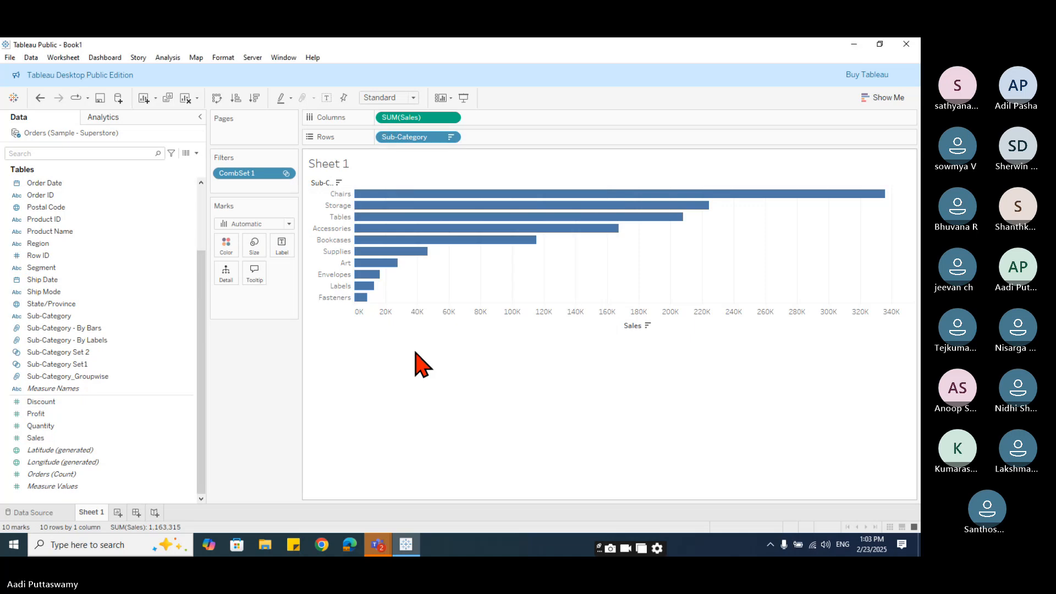
# - Filter the Sales chart by Comb Set 2 instead of CombSet 1 to view its members, and take the filter off again
pyautogui.moveTo(254, 174); pyautogui.dragTo(255, 384)
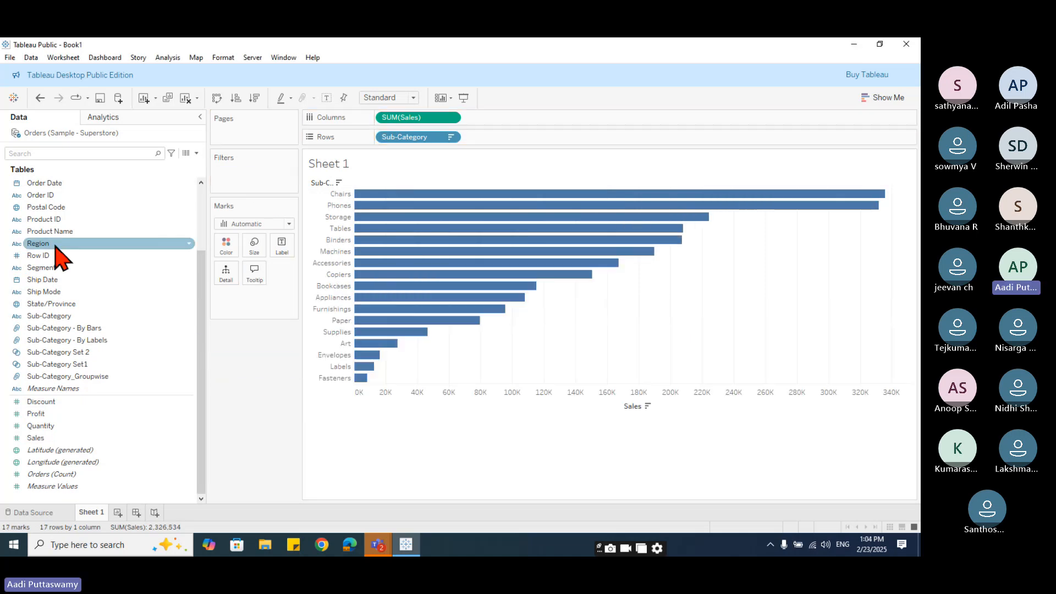
pyautogui.scroll(3, 94, 361)
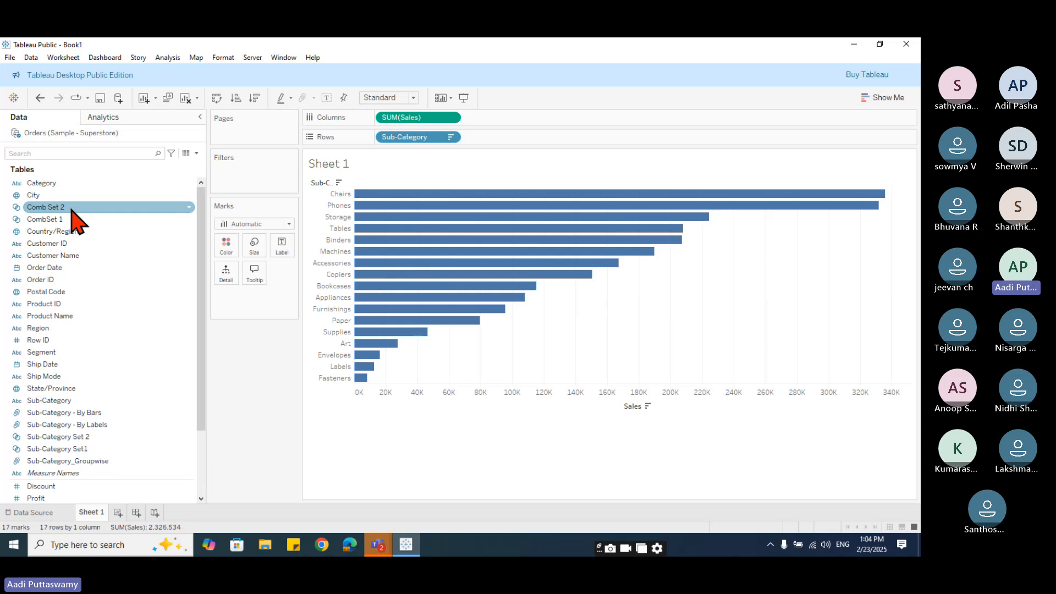
pyautogui.moveTo(71, 209); pyautogui.dragTo(243, 182)
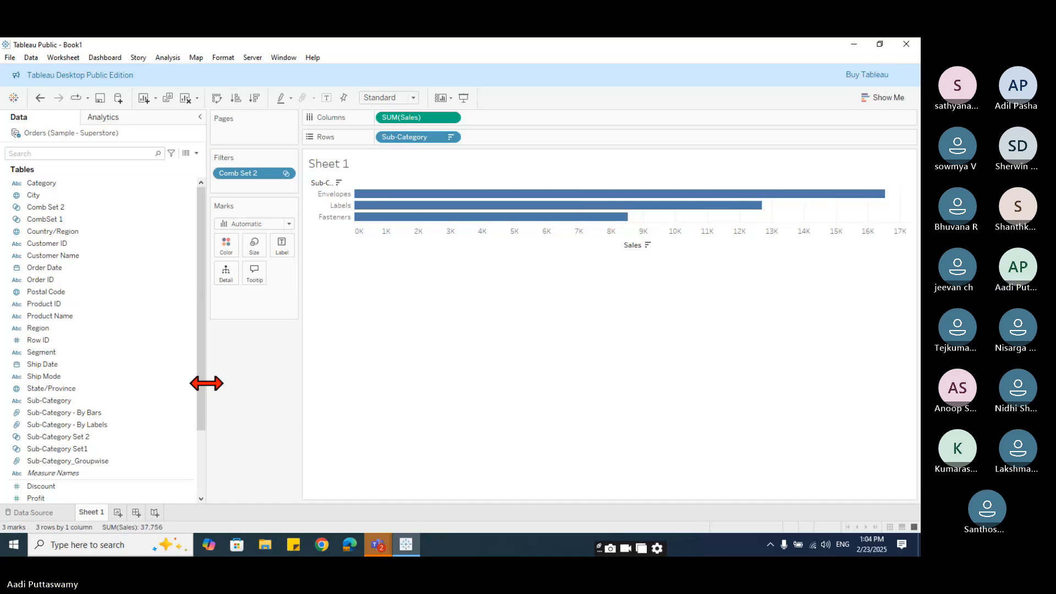
pyautogui.moveTo(245, 198); pyautogui.dragTo(275, 389)
# - Create combined set "Comb Set 3" from Sub-Category Set1 except members shared with Sub-Category Set 2, and filter the Sales chart by it
pyautogui.scroll(-3, 110, 404)
pyautogui.rightClick(88, 365)
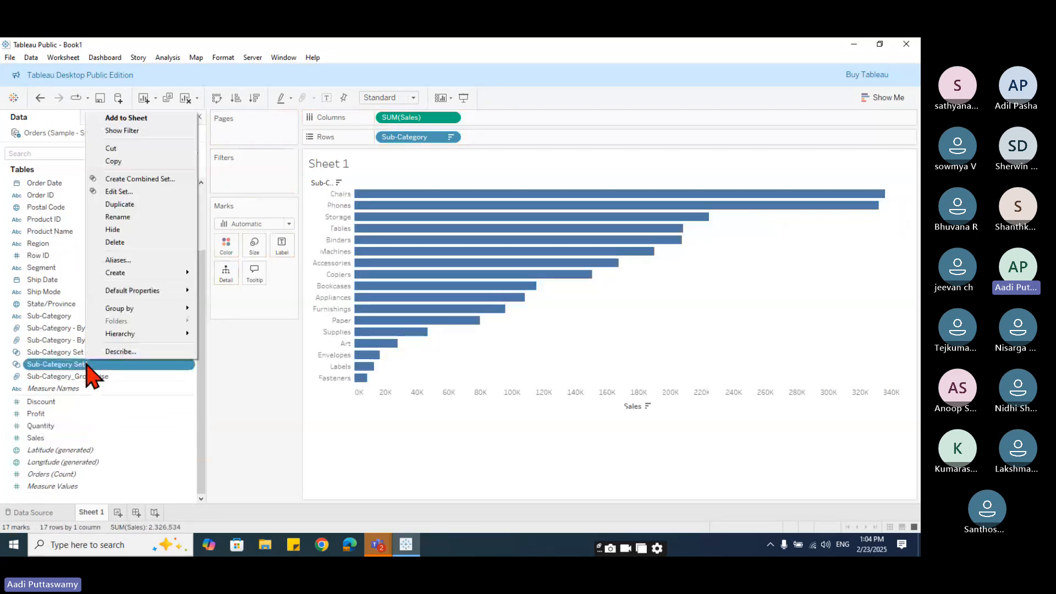
pyautogui.click(145, 180)
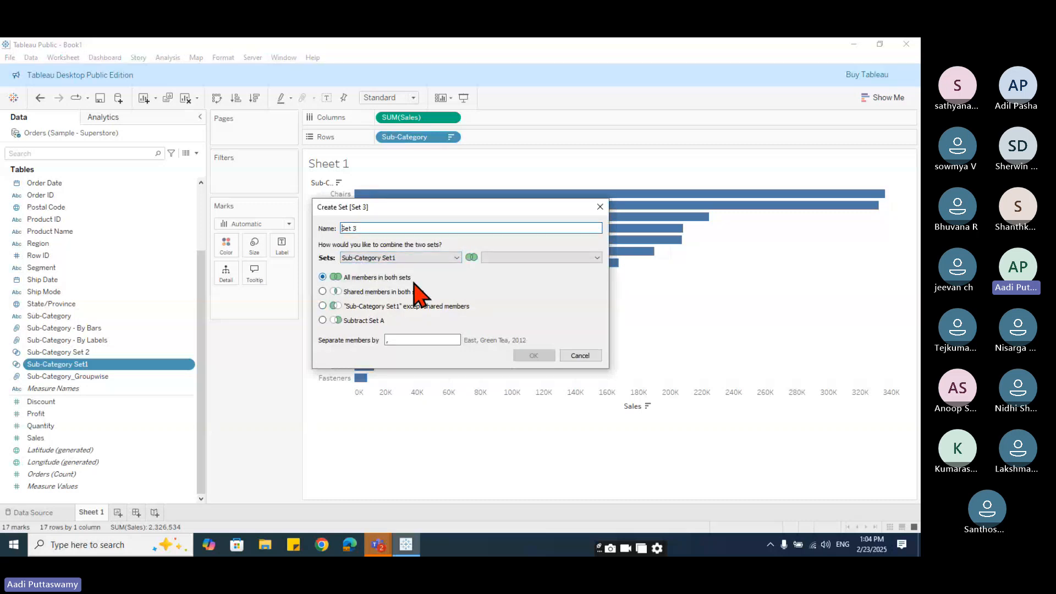
pyautogui.write('Com')
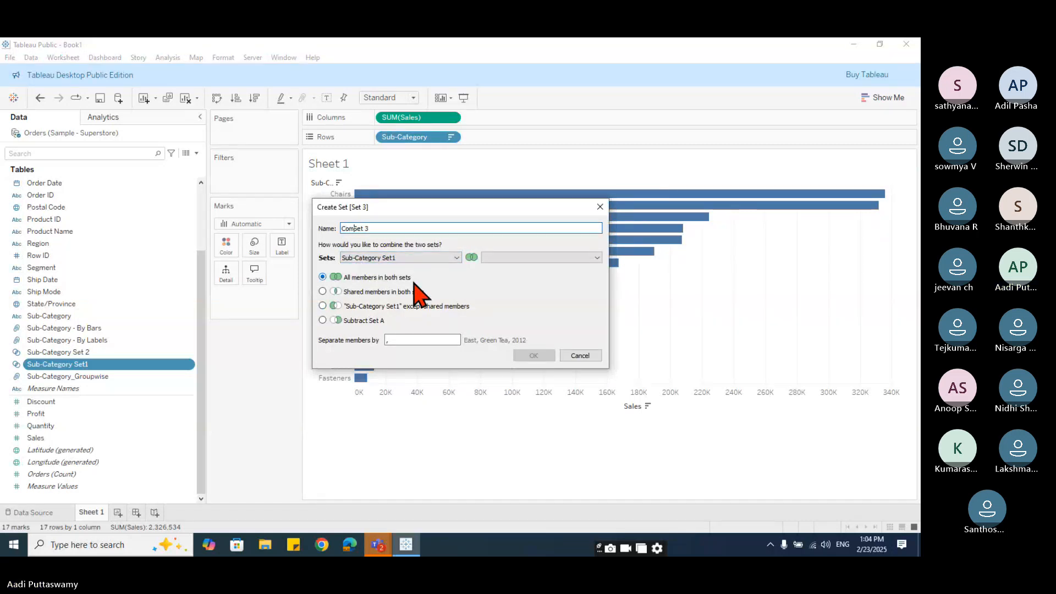
pyautogui.write('b')
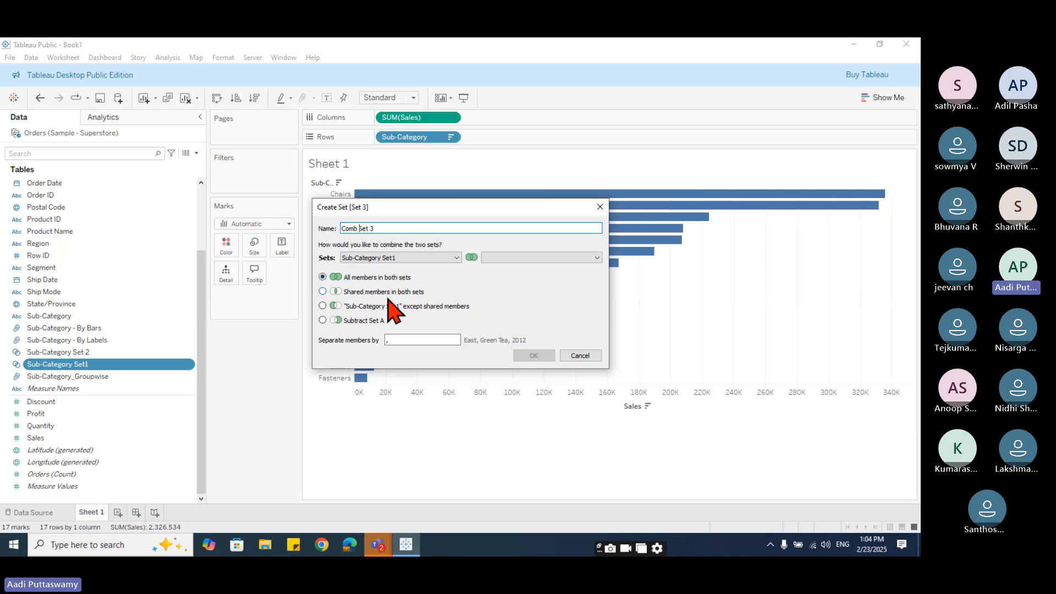
pyautogui.click(359, 307)
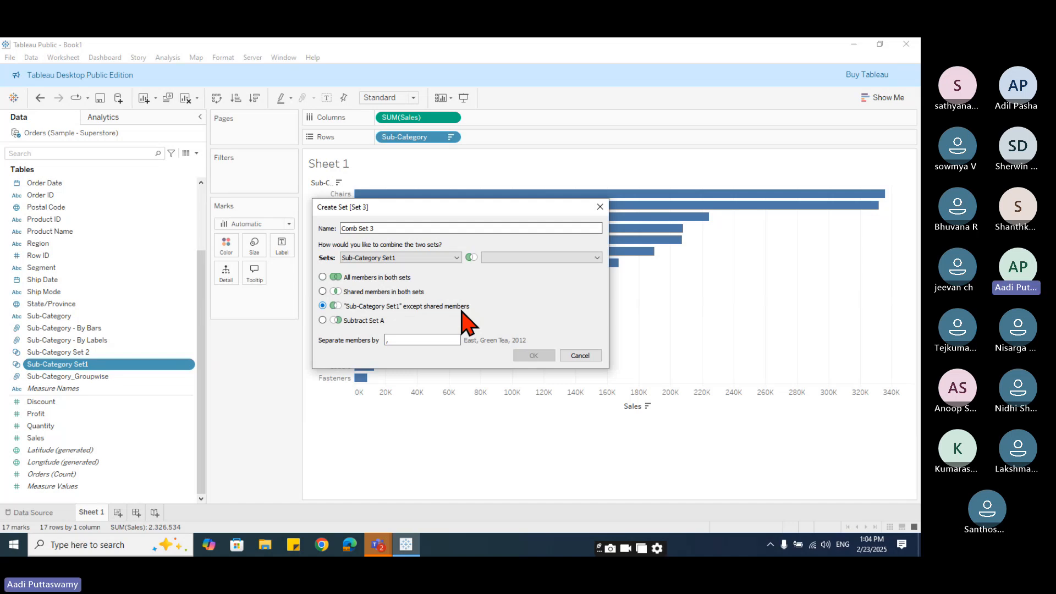
pyautogui.click(519, 257)
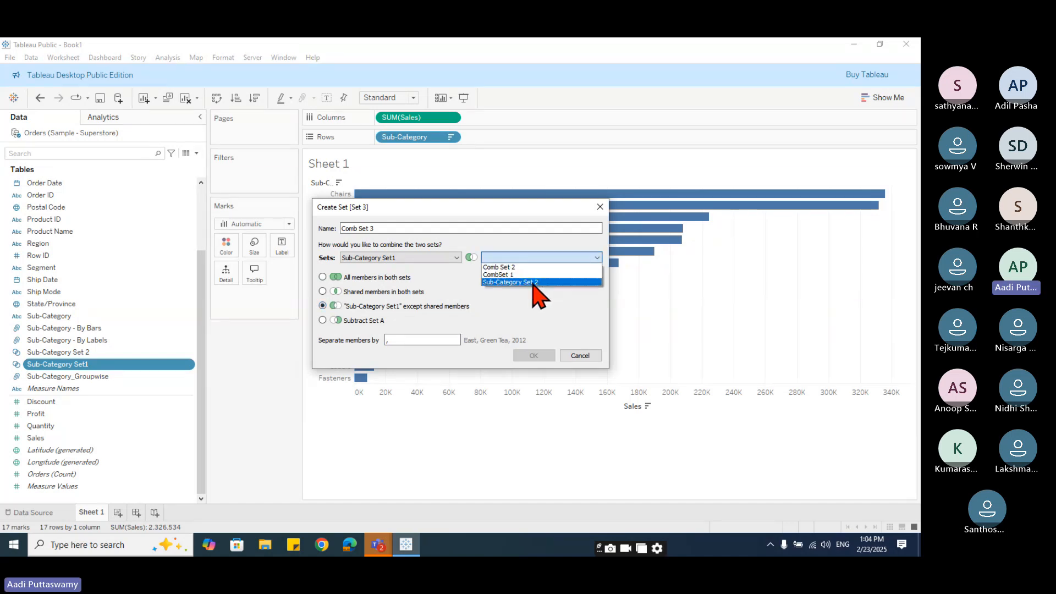
pyautogui.click(536, 282)
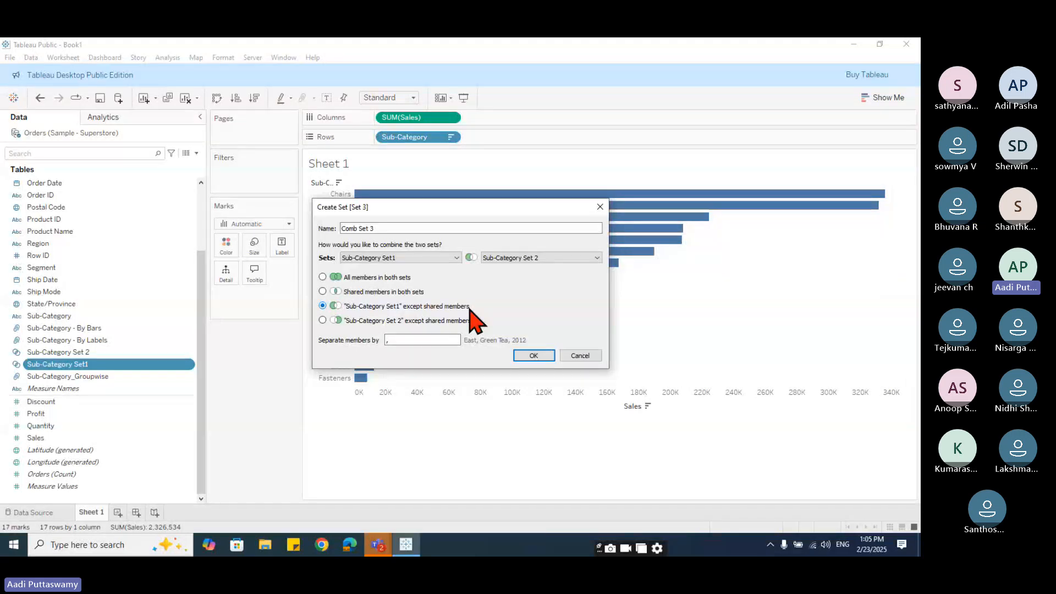
pyautogui.click(532, 356)
pyautogui.moveTo(47, 182); pyautogui.dragTo(238, 174)
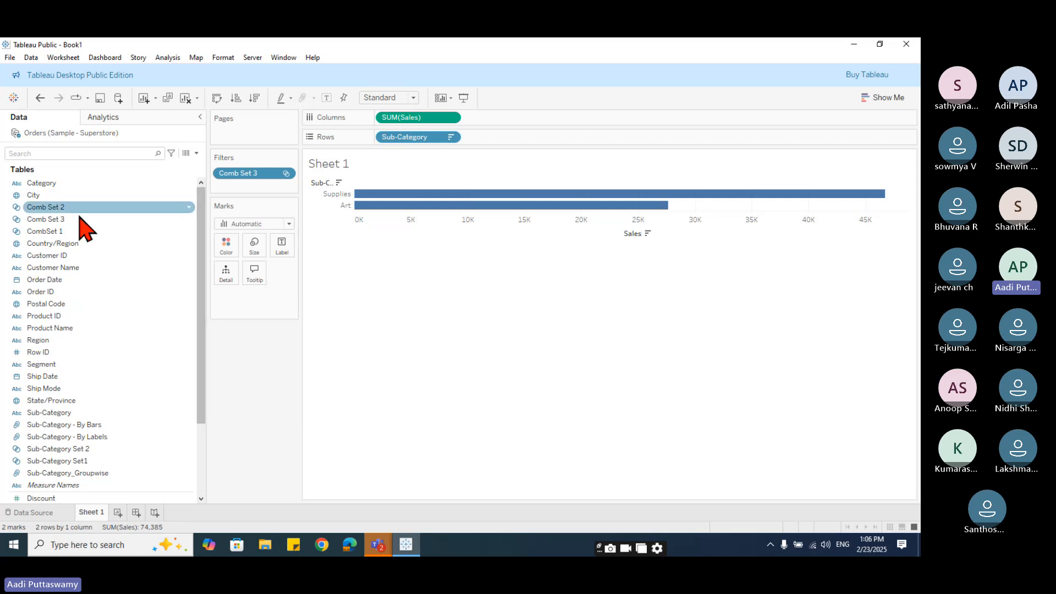
# - Set up a combined set named "Comb Set 4" from Sub-Category Set1 and Sub-Category Set 2, using "Sub-Category Set 2" except shared members
pyautogui.scroll(-3, 120, 404)
pyautogui.rightClick(96, 365)
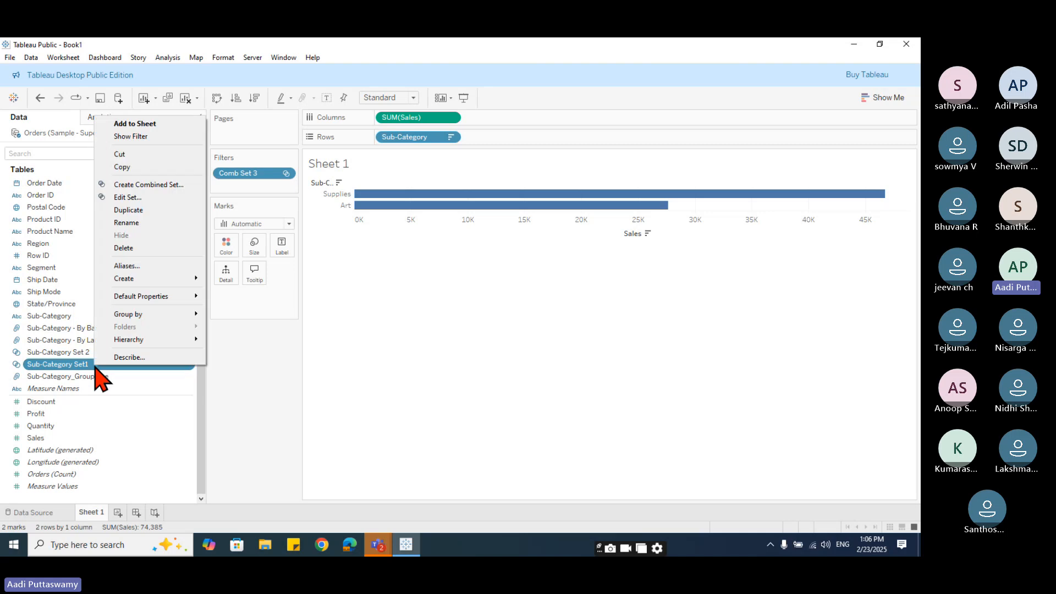
pyautogui.click(149, 185)
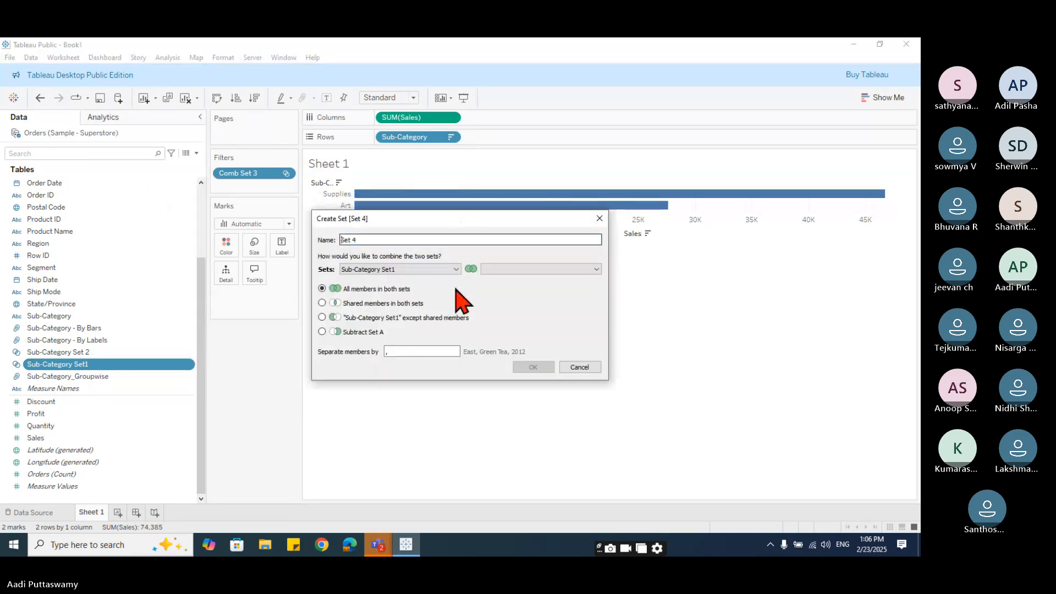
pyautogui.write('Co')
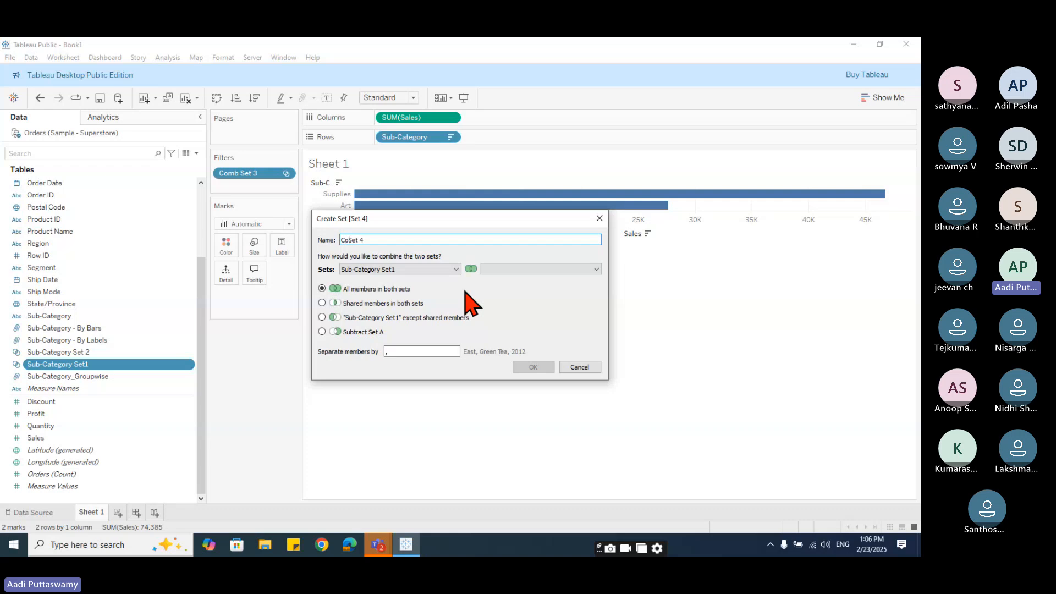
pyautogui.write('mb')
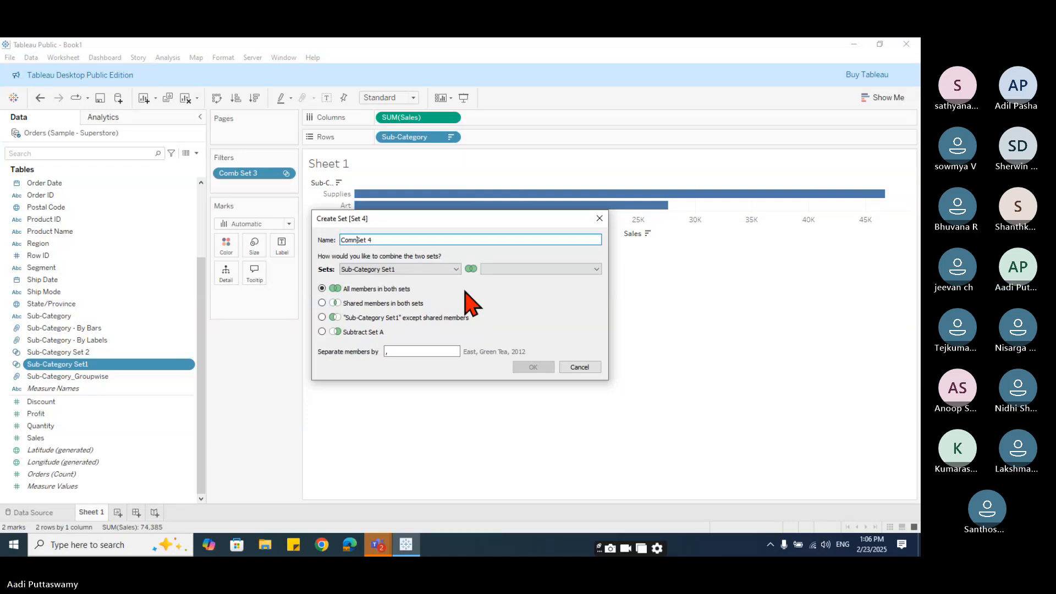
pyautogui.press('BackSpace')
pyautogui.write('b')
pyautogui.click(407, 270)
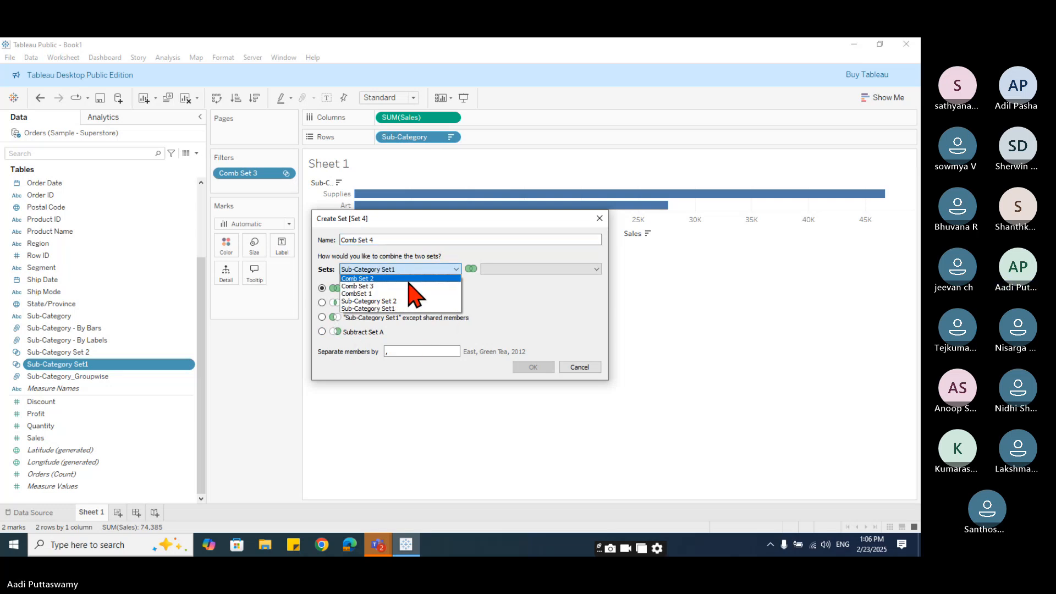
pyautogui.click(406, 309)
pyautogui.click(541, 269)
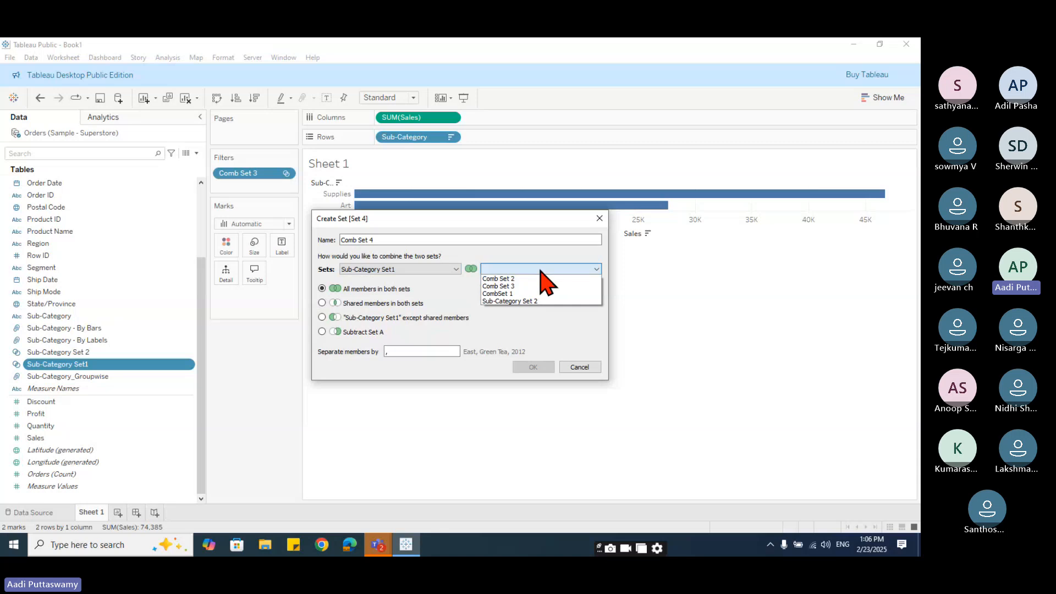
pyautogui.click(540, 301)
pyautogui.click(323, 332)
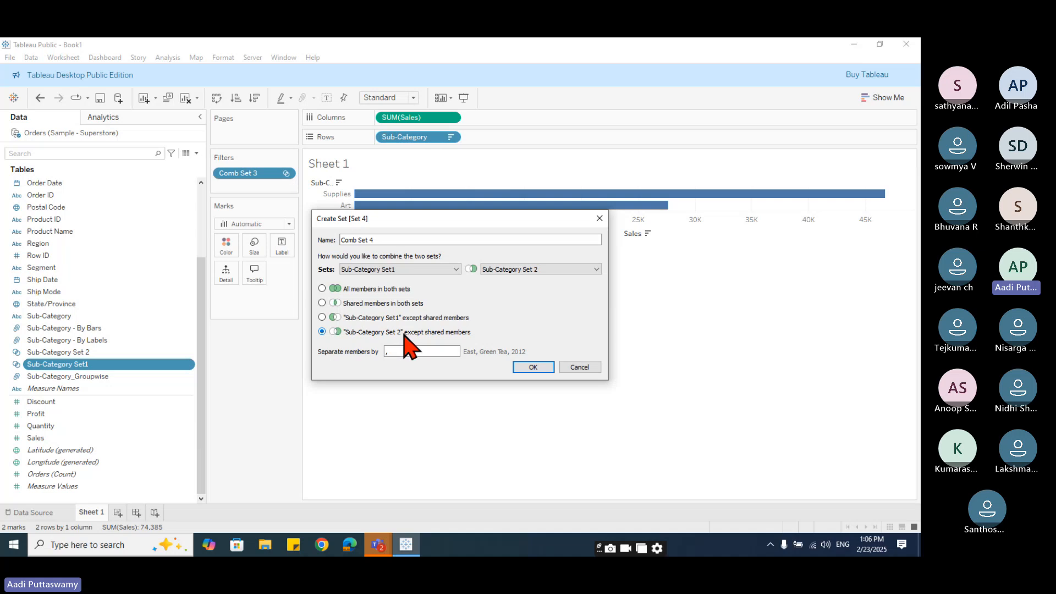
# - Create the Comb Set 4 combined set and filter the Sales chart by it in place of Comb Set 3
pyautogui.click(531, 367)
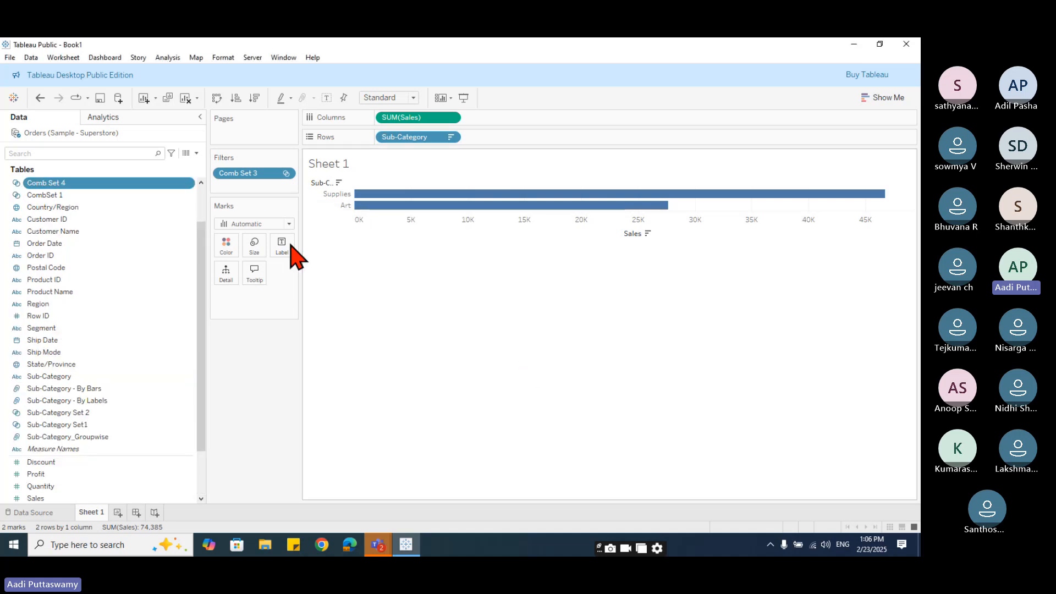
pyautogui.moveTo(258, 173); pyautogui.dragTo(255, 415)
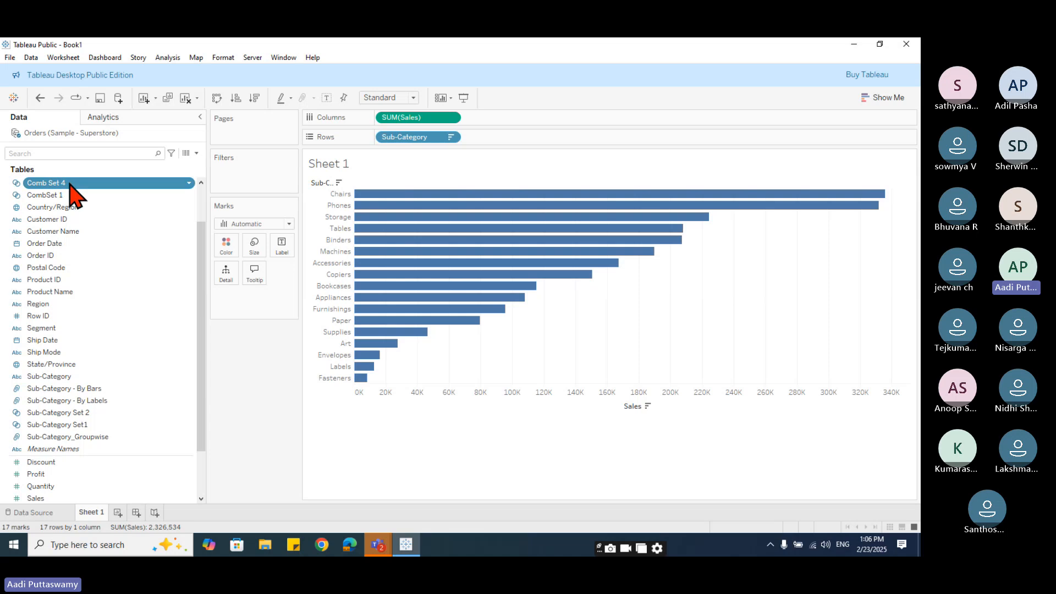
pyautogui.moveTo(64, 184); pyautogui.dragTo(220, 179)
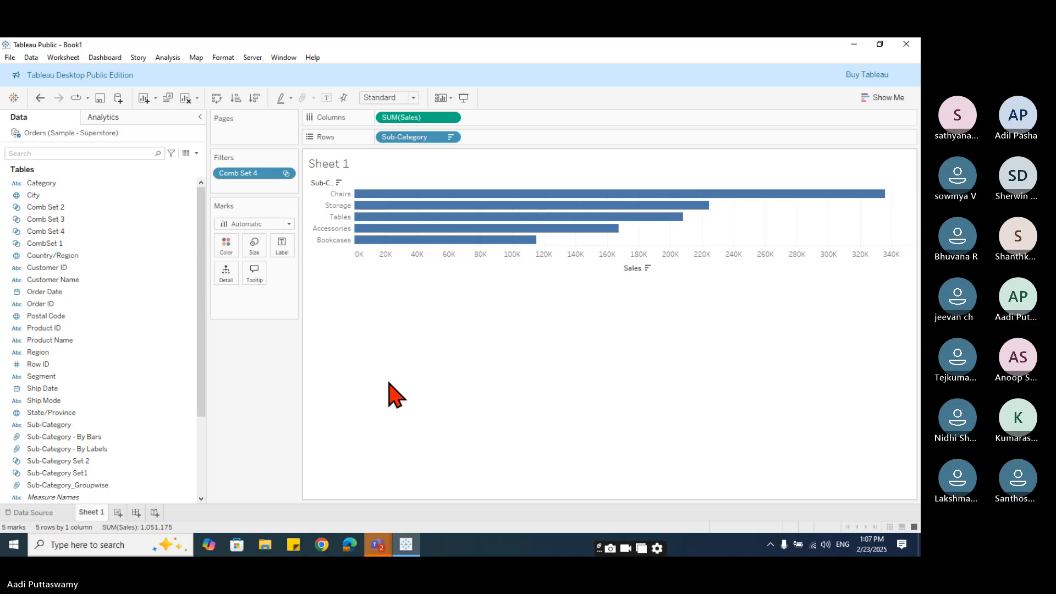
# - Switch to the Teams meeting window to check the participants' chat replies, and return to the Tableau workbook
pyautogui.moveTo(378, 550)
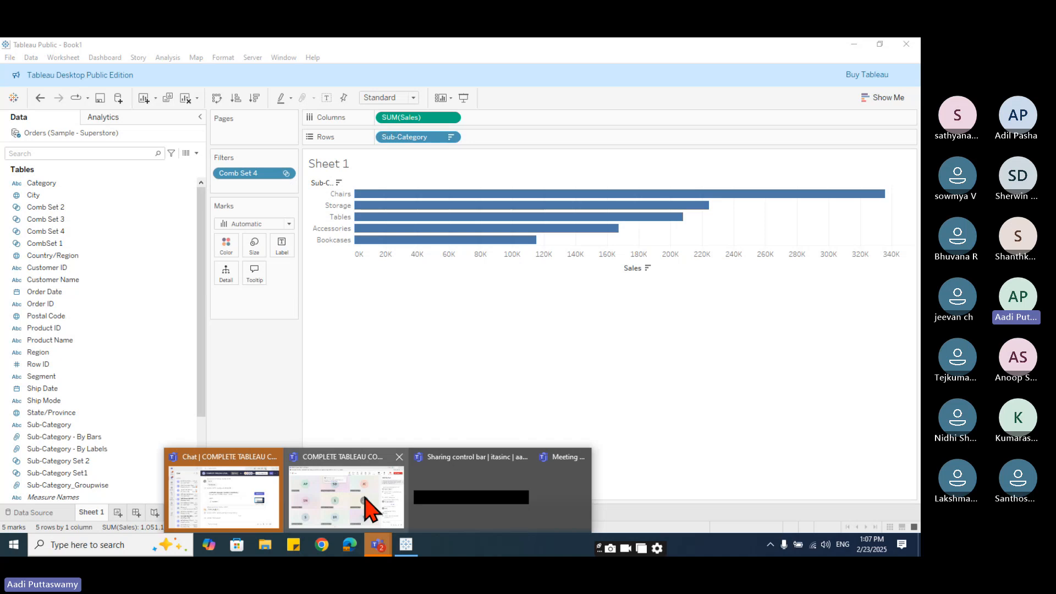
pyautogui.click(366, 506)
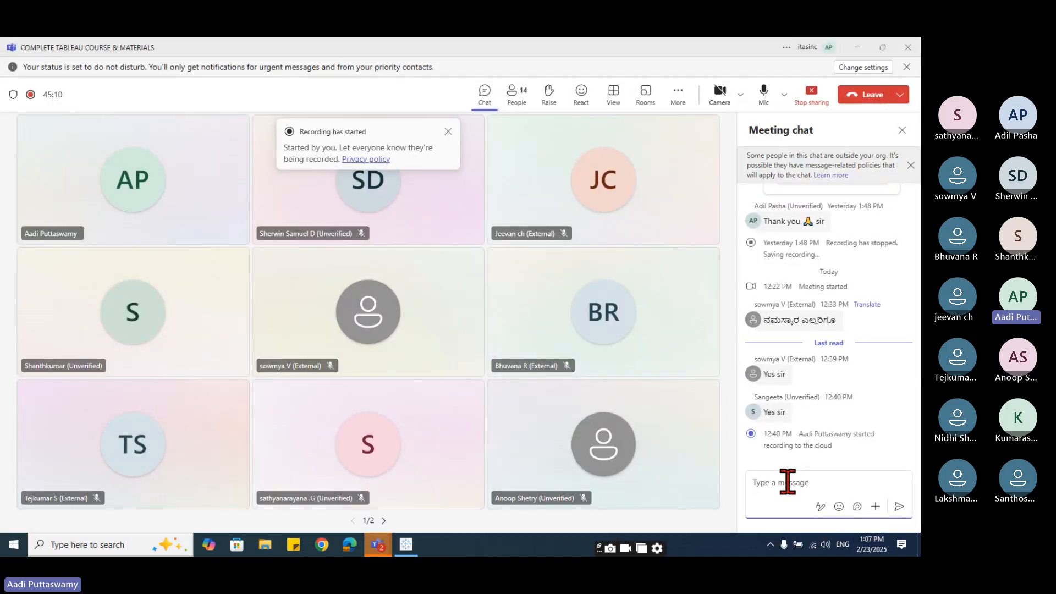
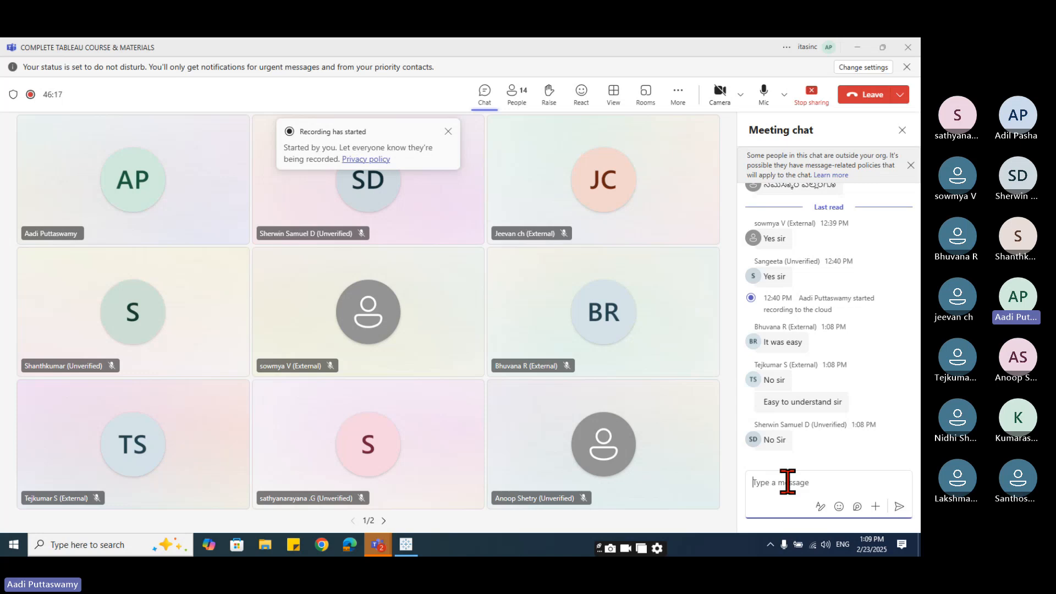
pyautogui.press('super+d')
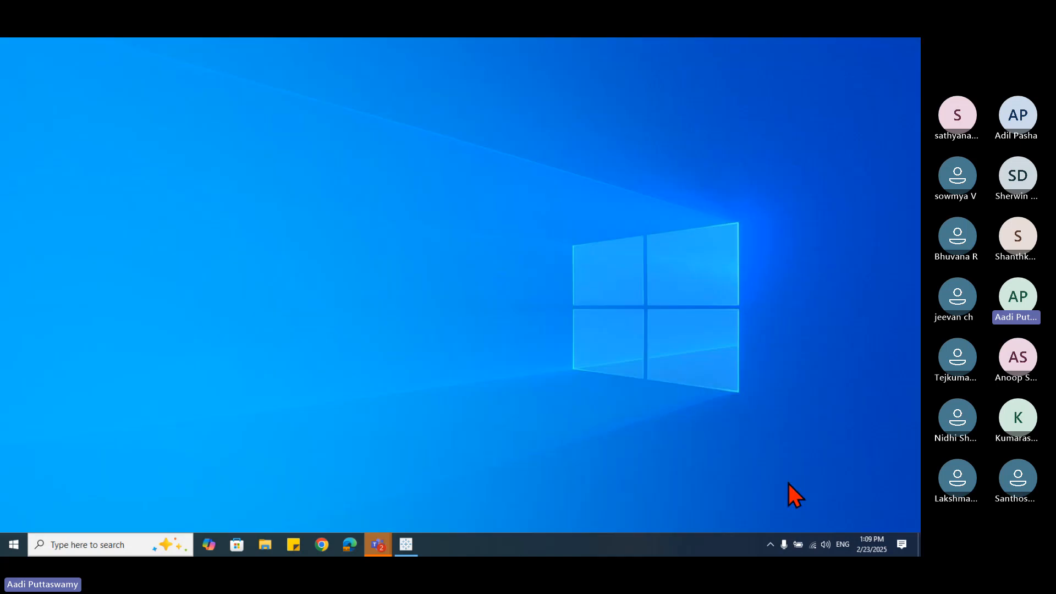
pyautogui.click(414, 545)
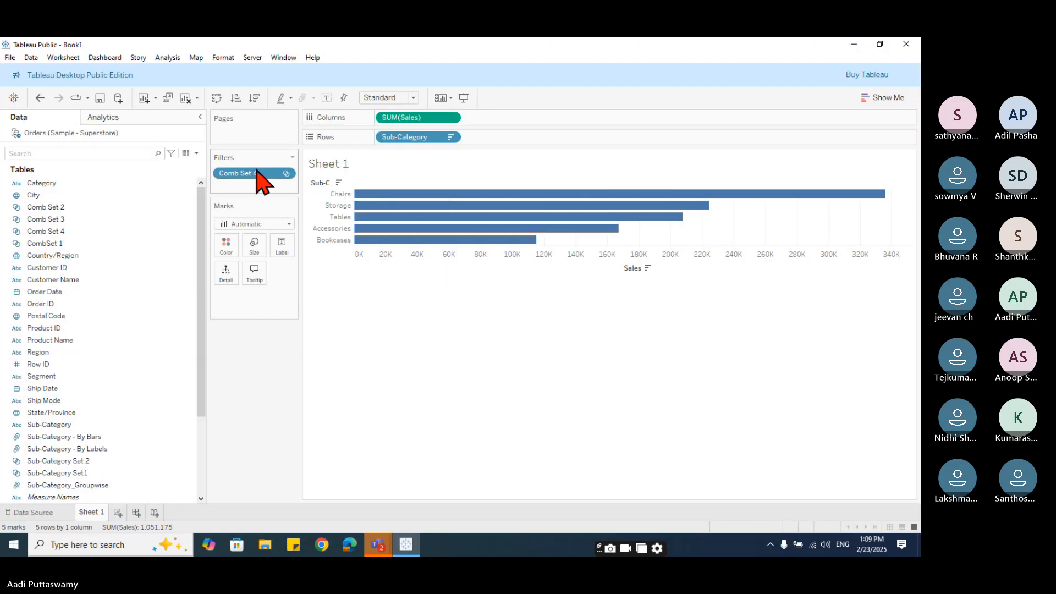
# - Clear the sheet and build a text table showing Sales for each Region in rows
pyautogui.click(186, 99)
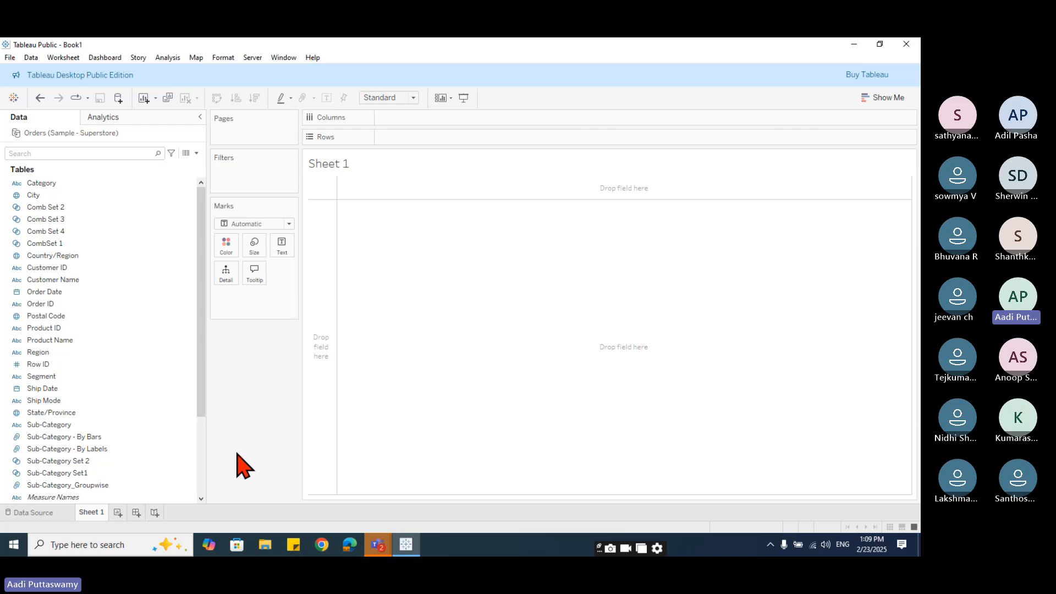
pyautogui.click(132, 447)
pyautogui.click(83, 354)
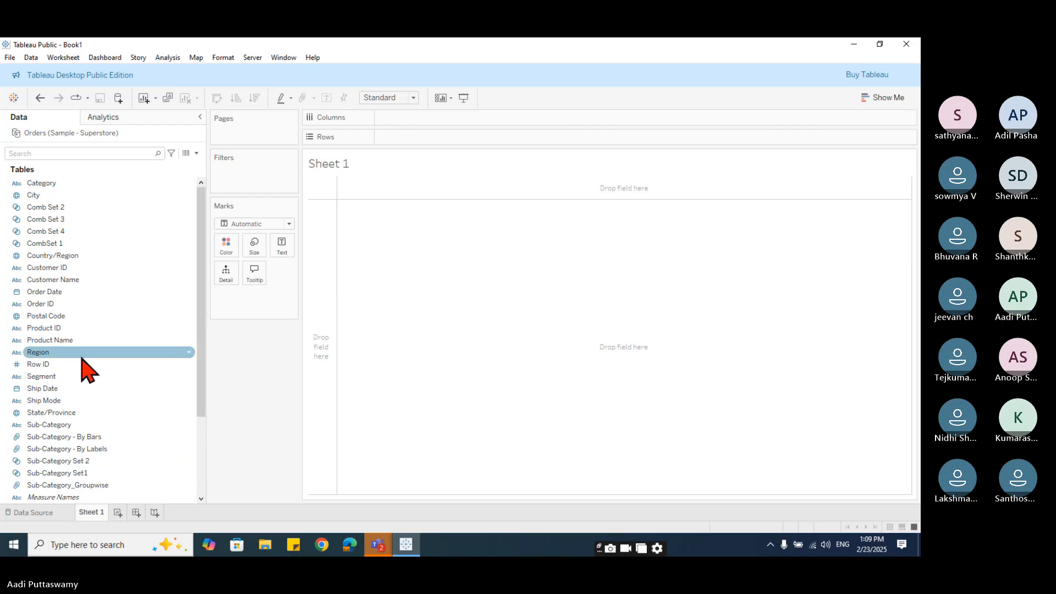
pyautogui.scroll(-3, 92, 340)
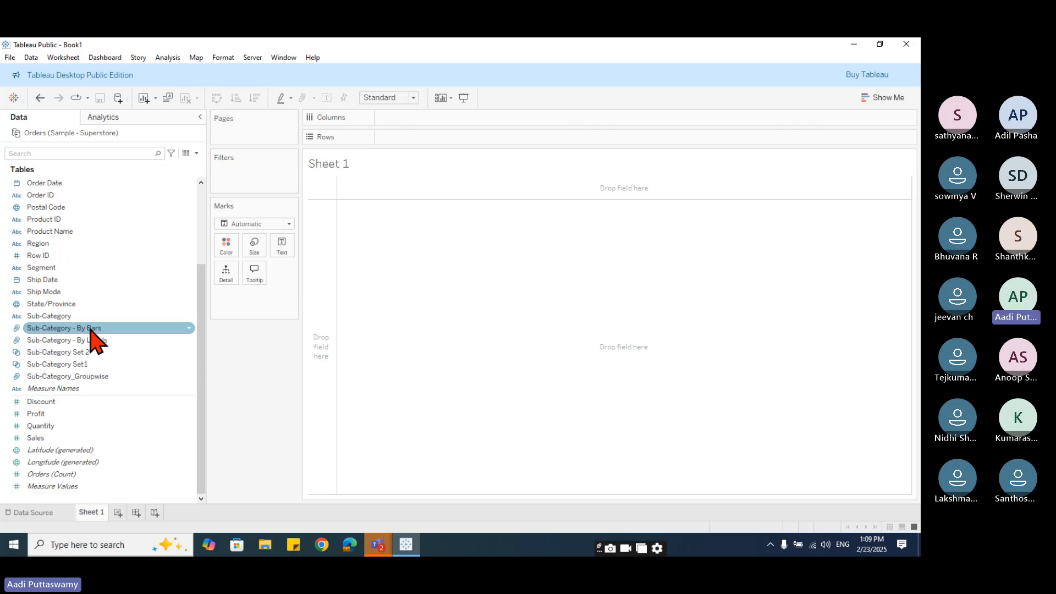
pyautogui.click(58, 244)
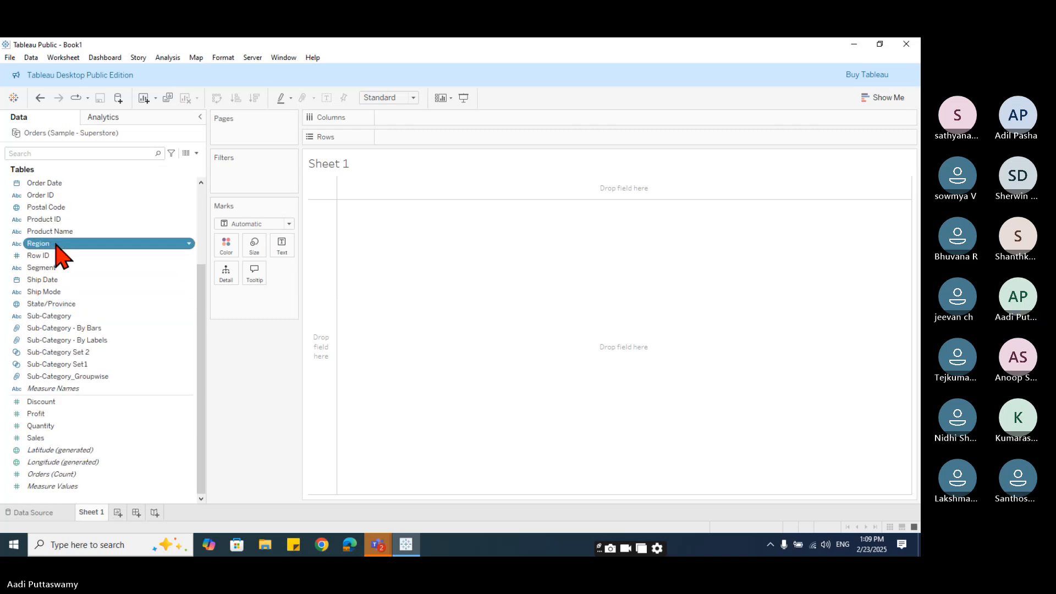
pyautogui.moveTo(67, 246); pyautogui.dragTo(431, 134)
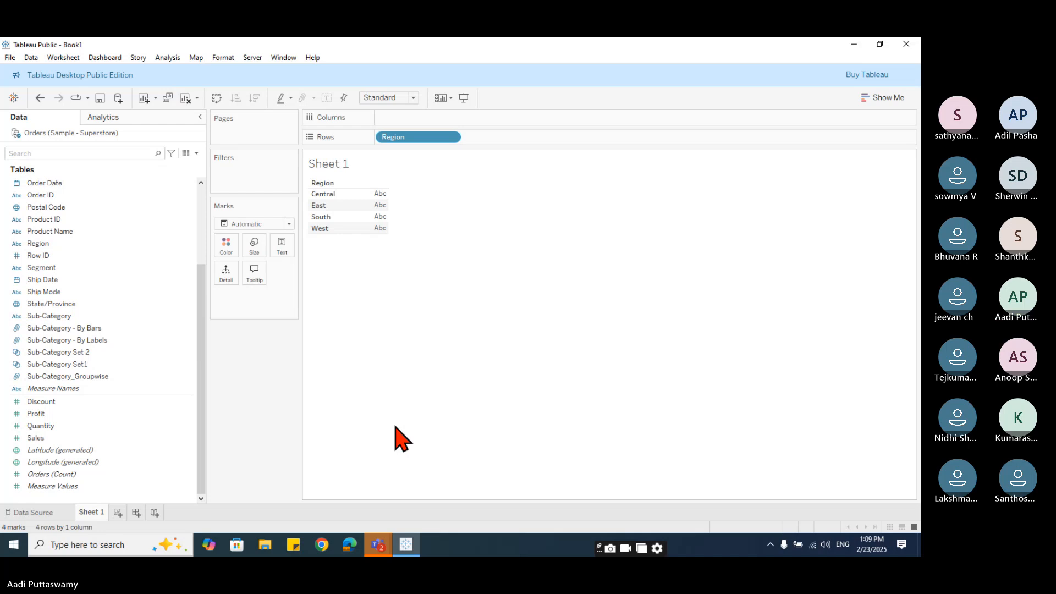
pyautogui.moveTo(57, 438); pyautogui.dragTo(381, 206)
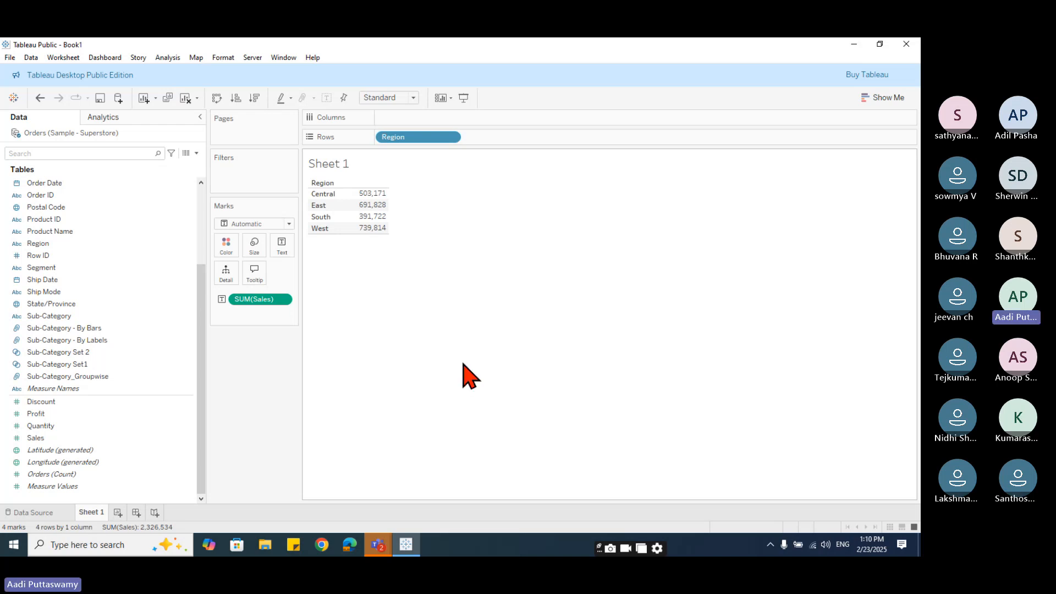
# - Start a new calculated field and name it "CondFormat_Region"
pyautogui.click(196, 153)
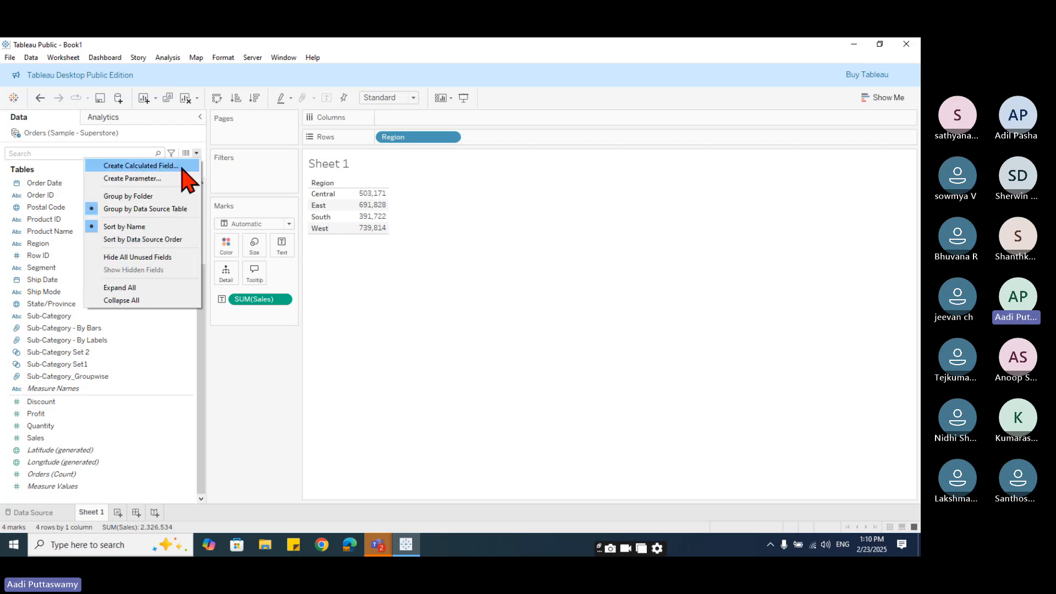
pyautogui.click(158, 168)
pyautogui.moveTo(511, 197); pyautogui.dragTo(642, 251)
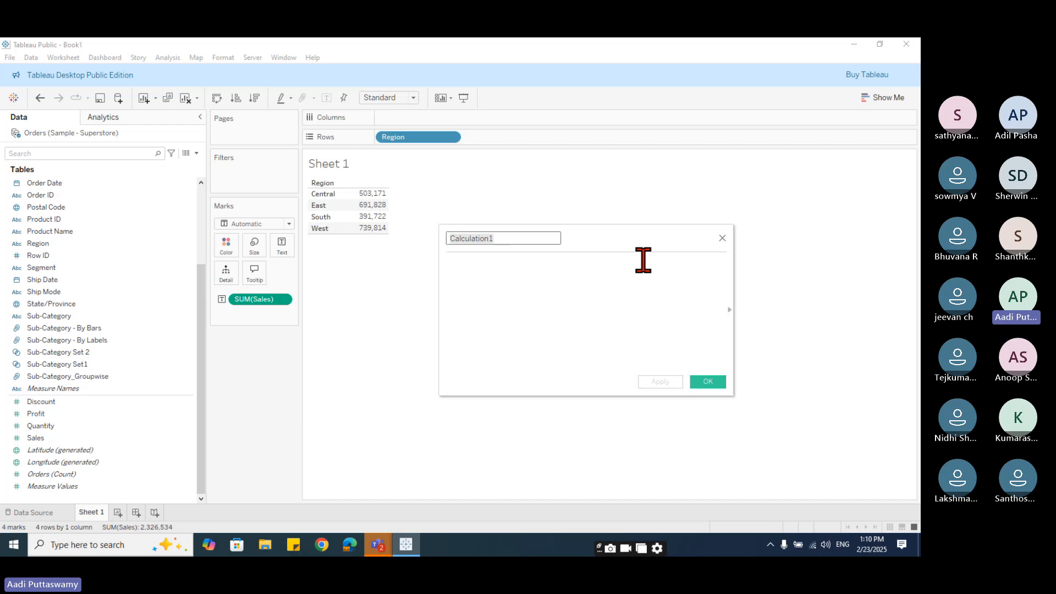
pyautogui.click(523, 240)
pyautogui.hotkey('ctrl', 'a')
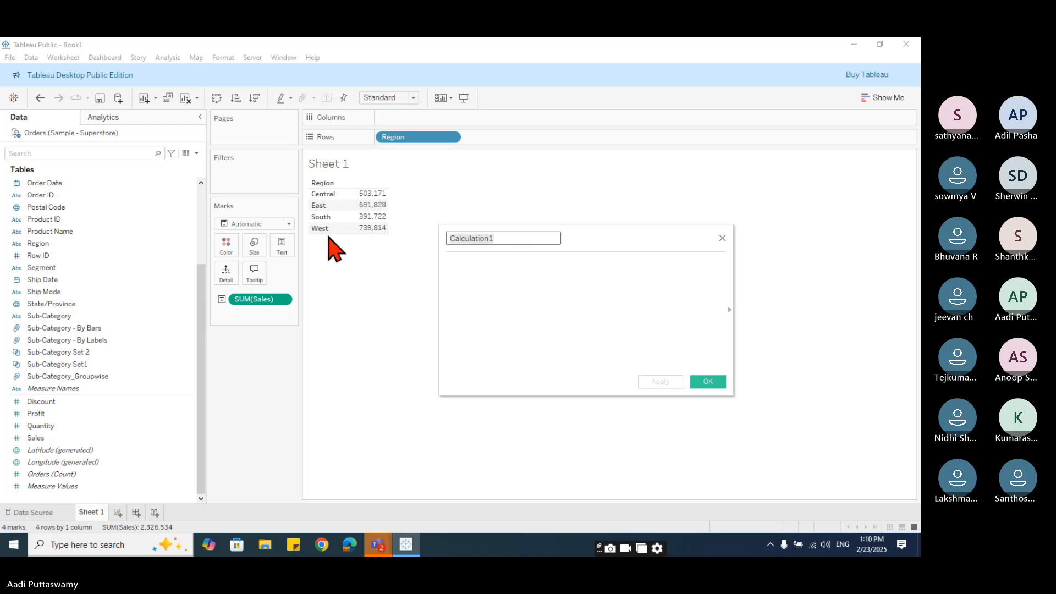
pyautogui.press('BackSpace')
pyautogui.write('Cond')
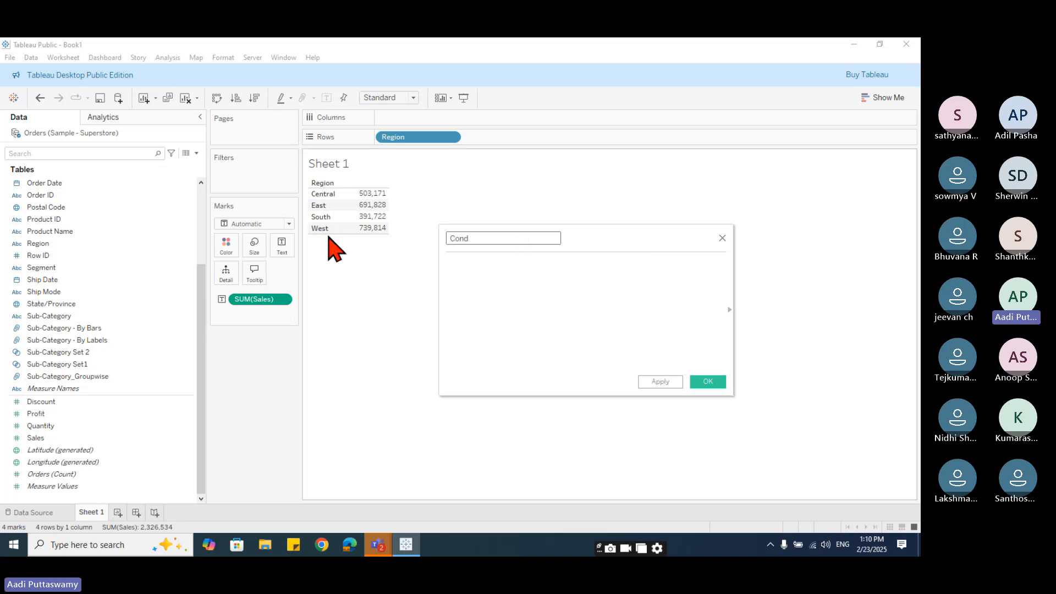
pyautogui.write('Form')
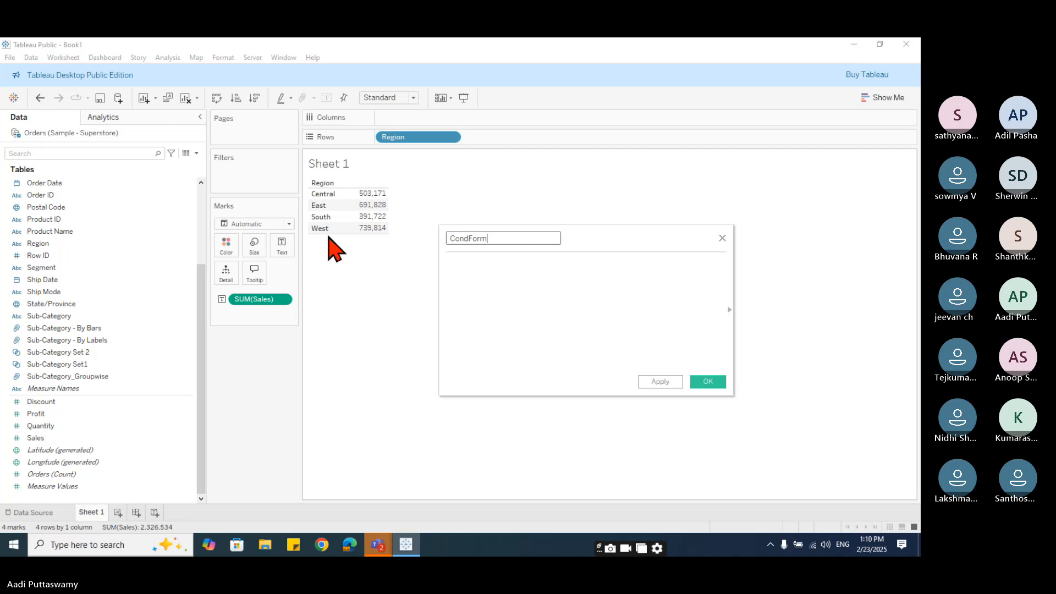
pyautogui.write('at_Region')
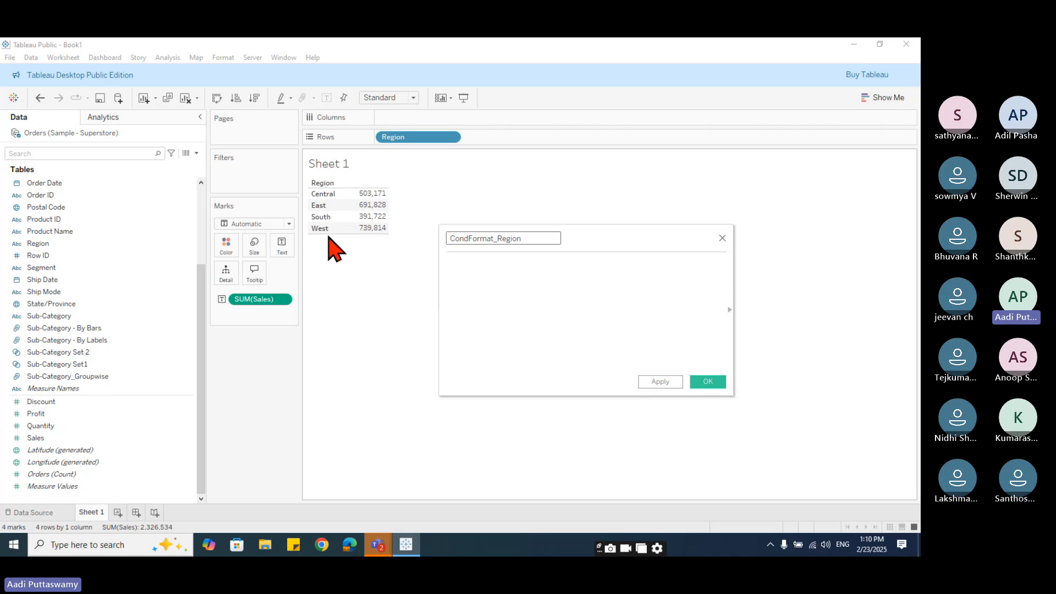
# - Define the calculation as [Region] = 'East' and save the calculated field
pyautogui.click(503, 266)
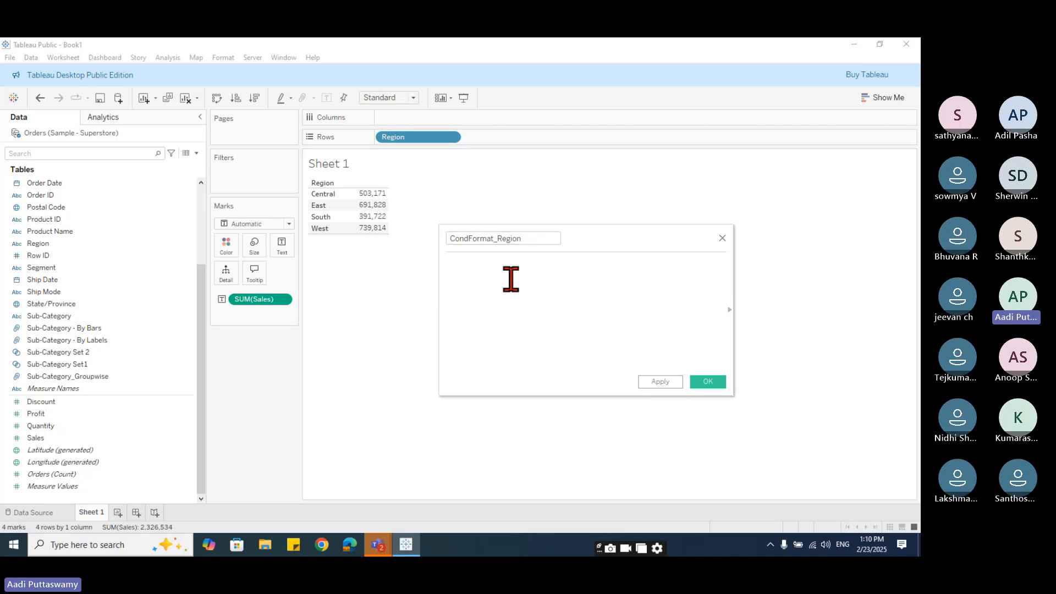
pyautogui.write('r')
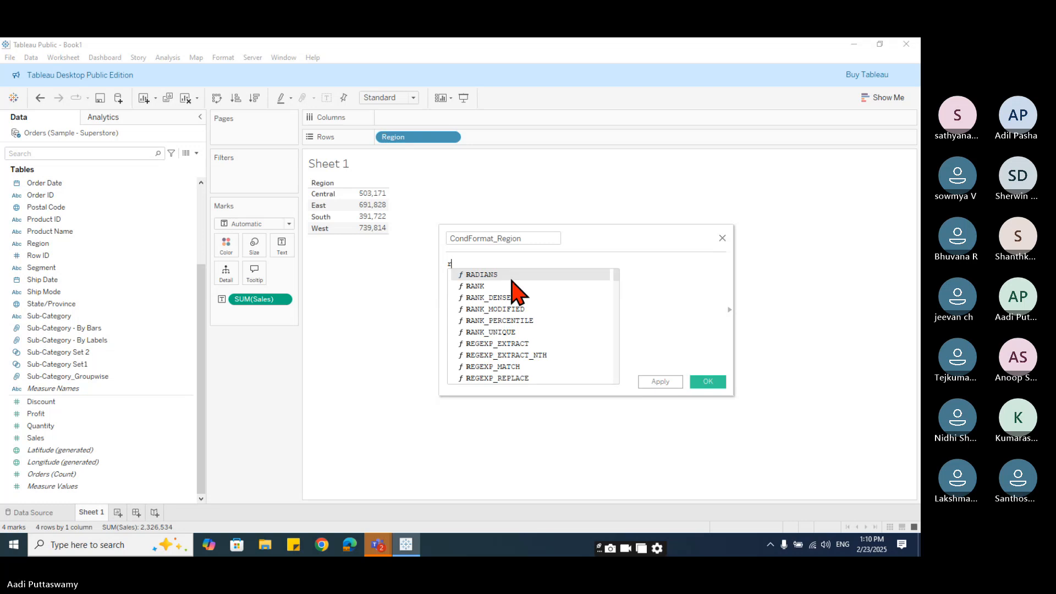
pyautogui.write('eg')
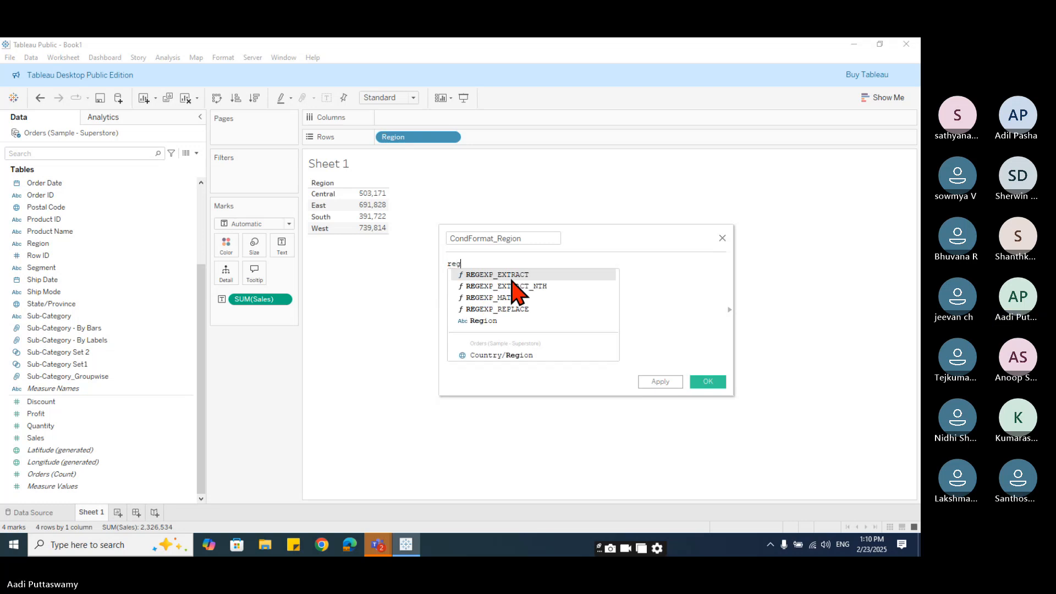
pyautogui.press('Down')
pyautogui.press('Down')
pyautogui.press('Down')
pyautogui.press('Down')
pyautogui.press('Down')
pyautogui.press('Up')
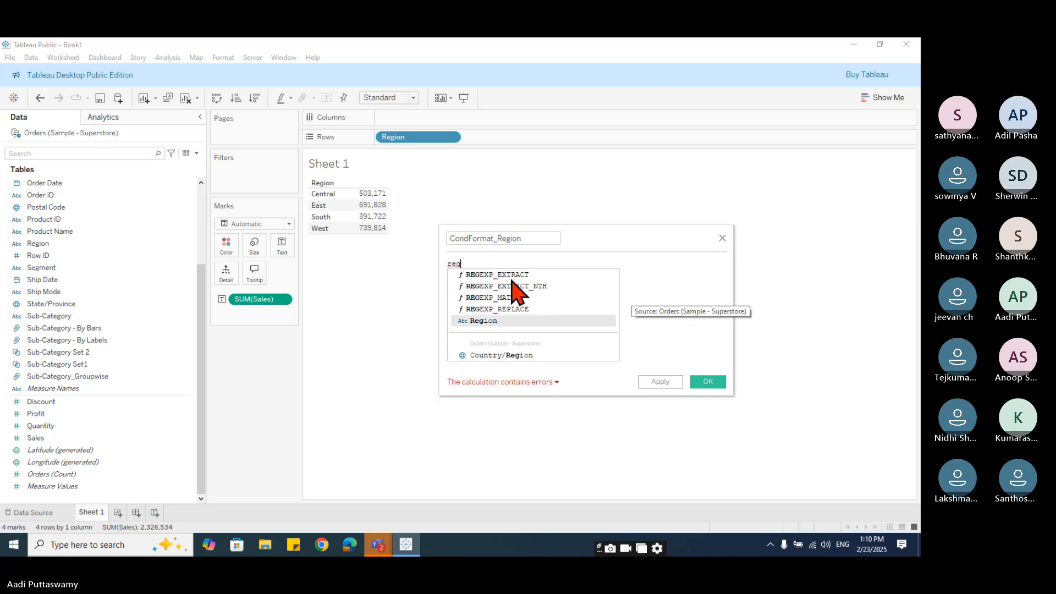
pyautogui.press('Return')
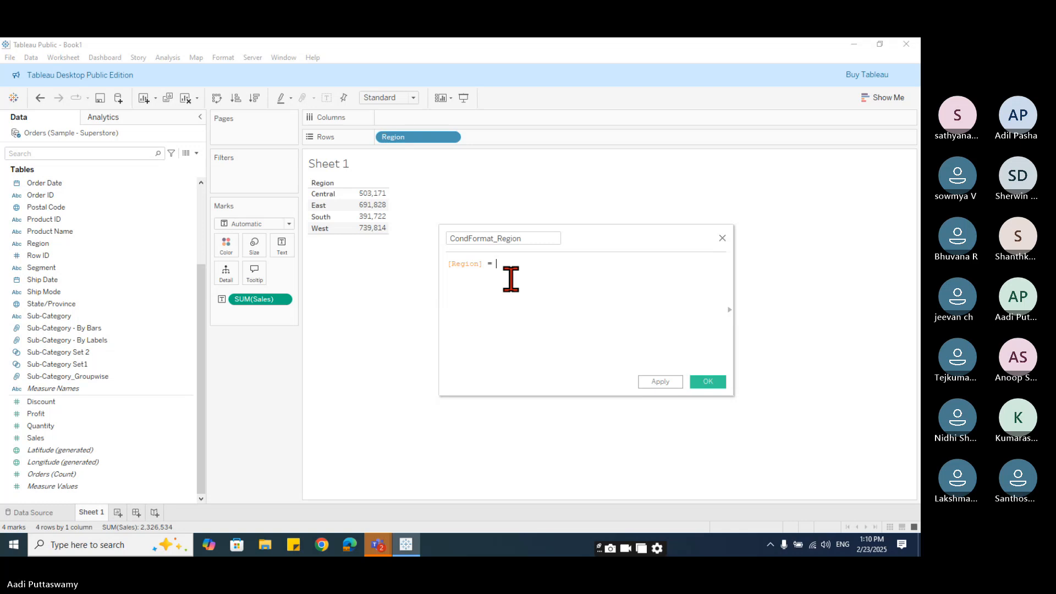
pyautogui.write("= 'East'")
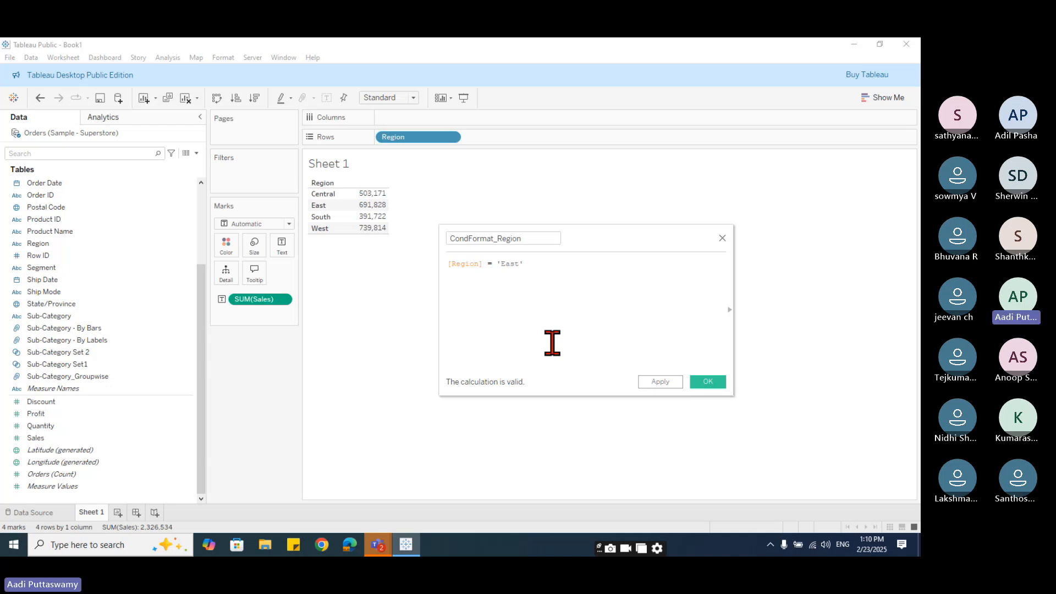
pyautogui.click(708, 381)
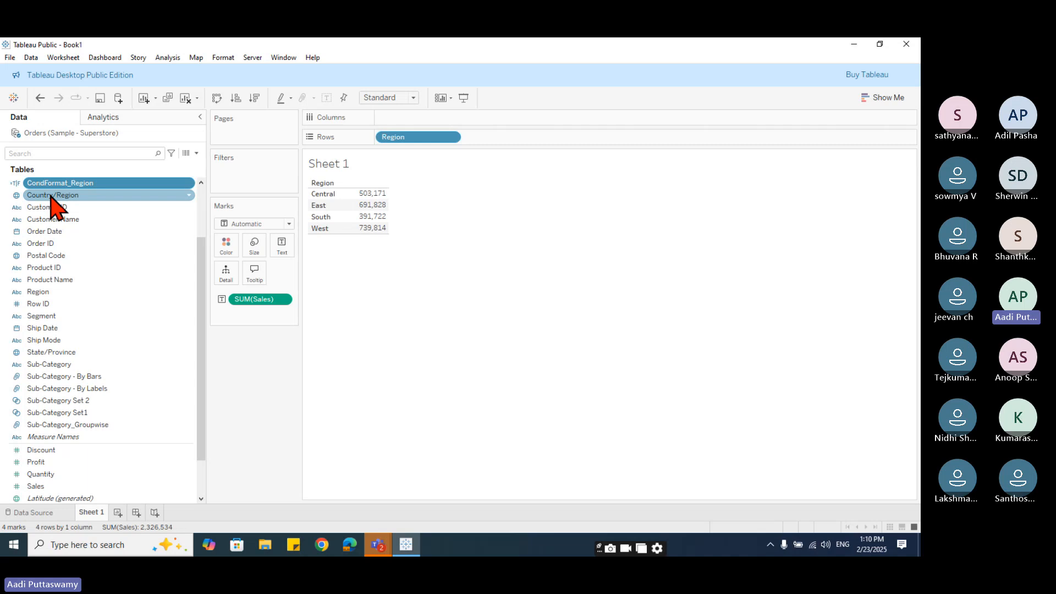
# - Color the Sales values in the Region table by the CondFormat_Region field
pyautogui.click(879, 44)
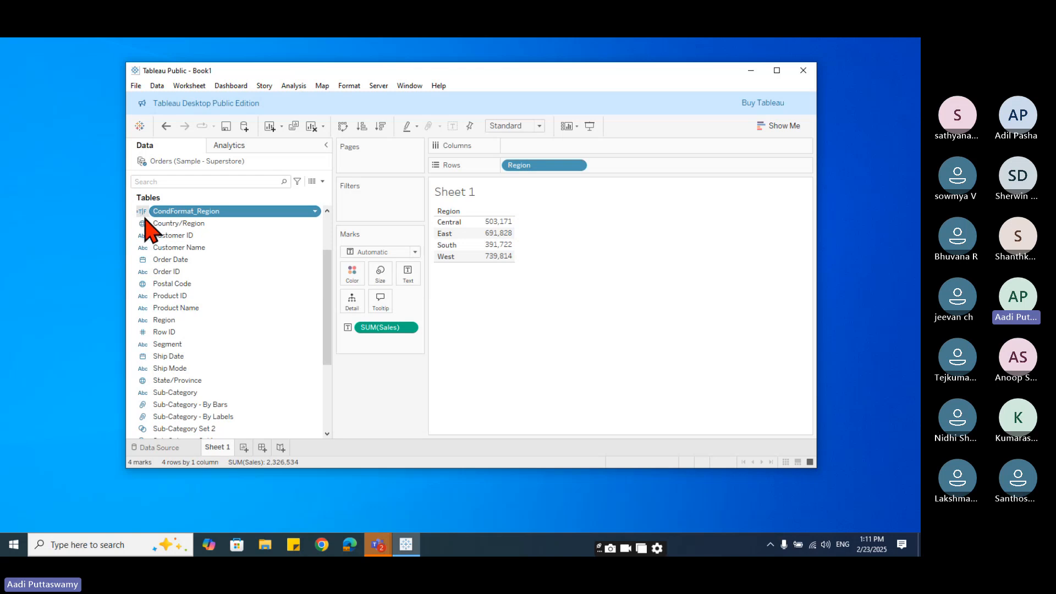
pyautogui.moveTo(177, 214); pyautogui.dragTo(352, 274)
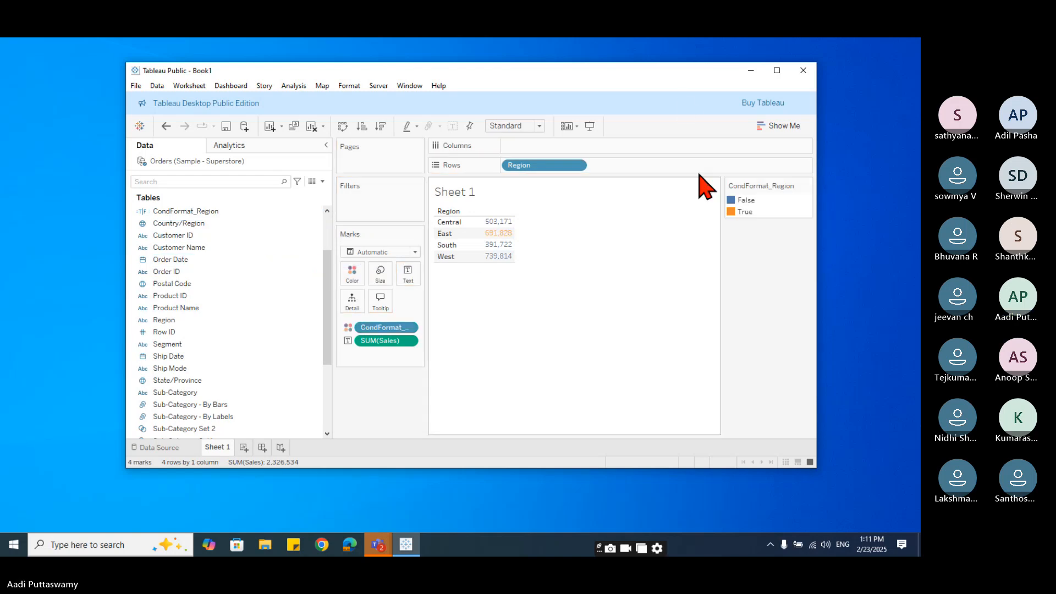
pyautogui.moveTo(659, 72); pyautogui.dragTo(540, 79)
pyautogui.click(663, 80)
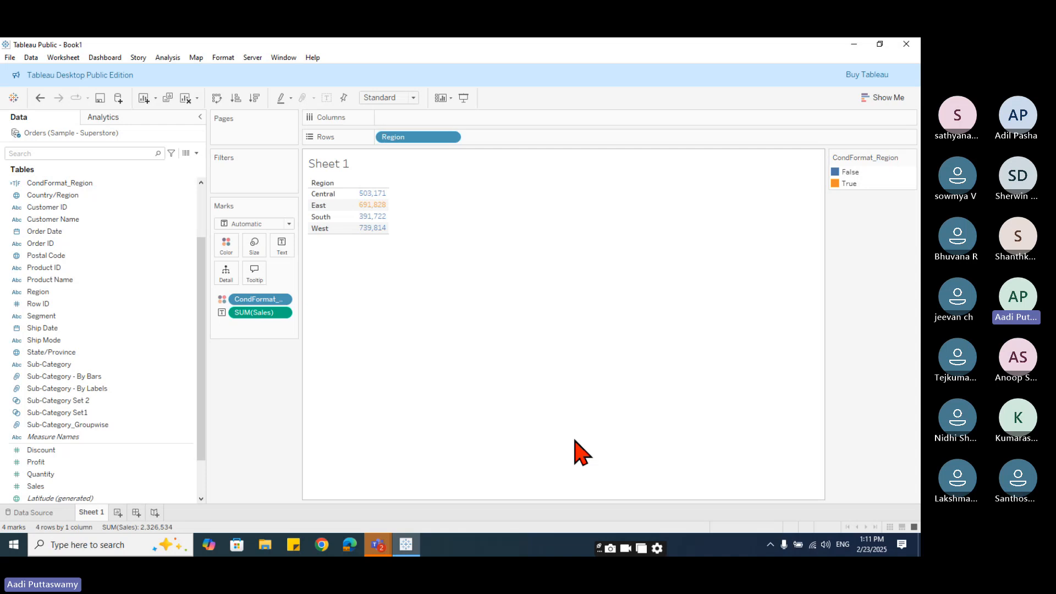
# - Turn the table into a vertical bar chart of Sales by Region, with CondFormat_Region used only for the bar color
pyautogui.click(884, 99)
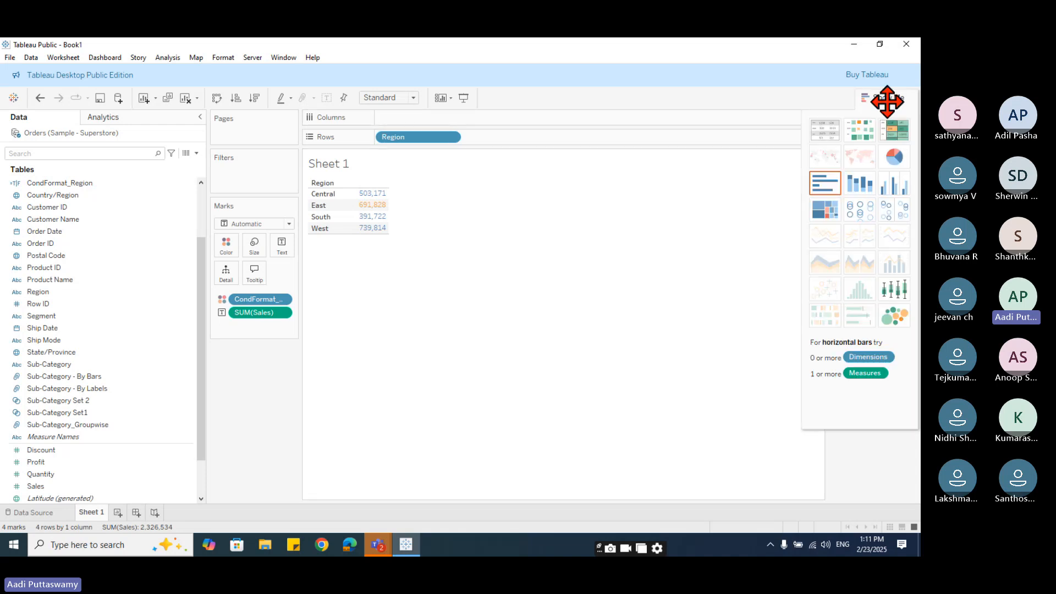
pyautogui.click(827, 186)
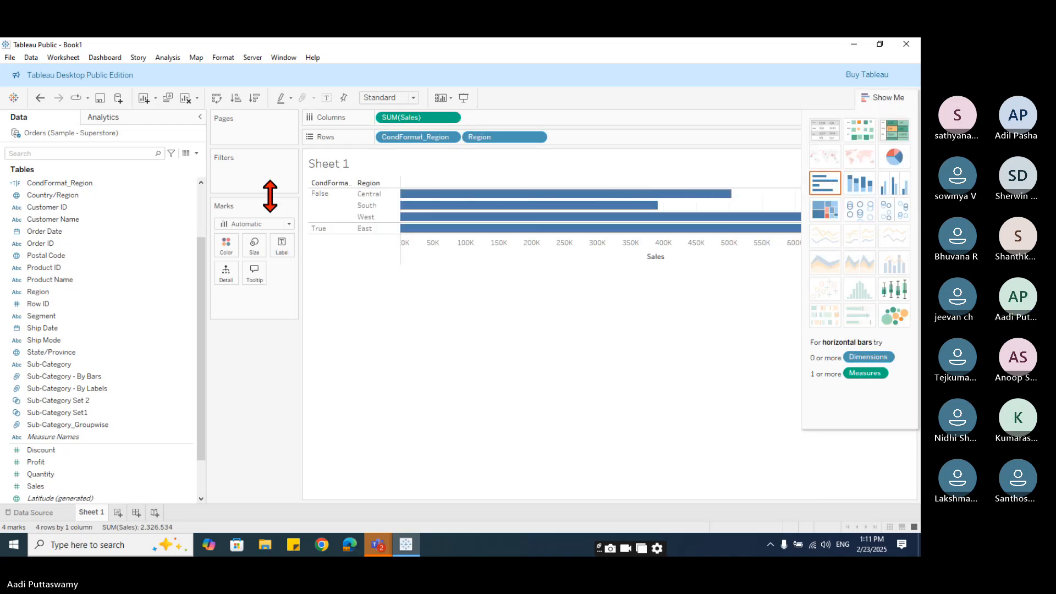
pyautogui.click(217, 99)
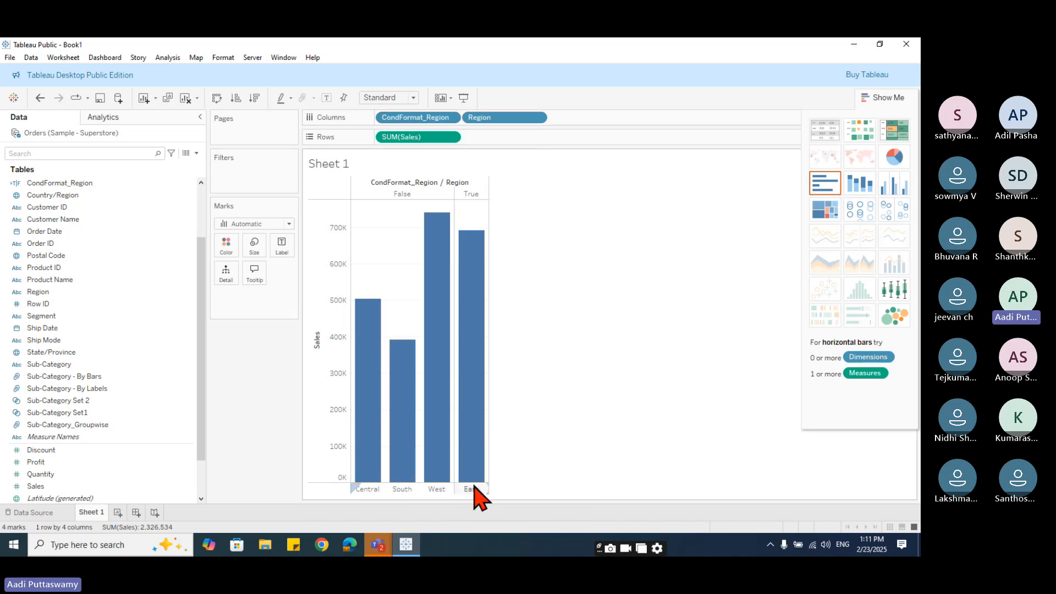
pyautogui.moveTo(472, 319)
pyautogui.moveTo(416, 118); pyautogui.dragTo(225, 245)
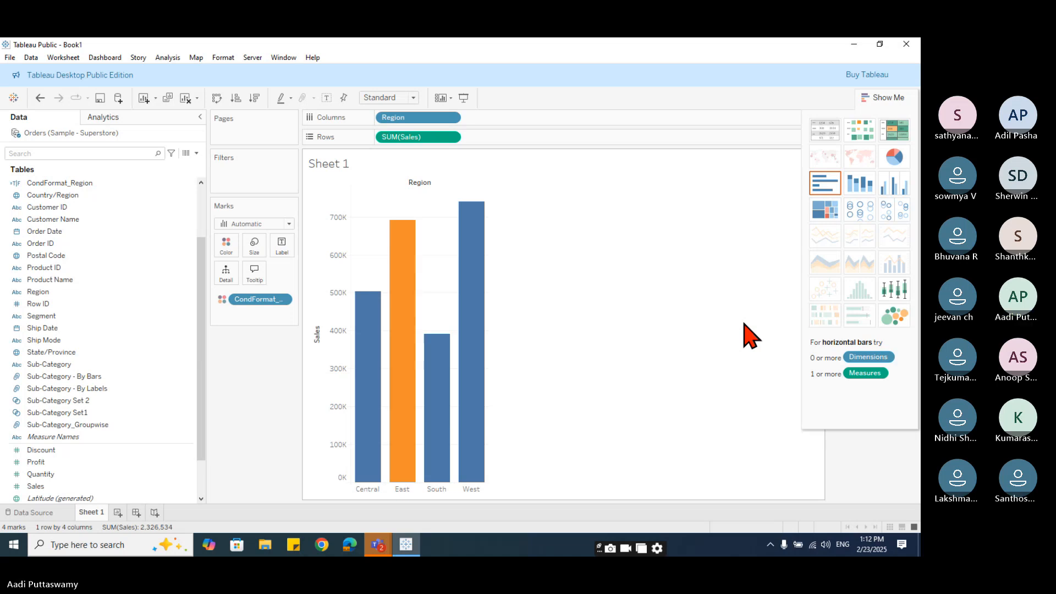
pyautogui.moveTo(440, 481)
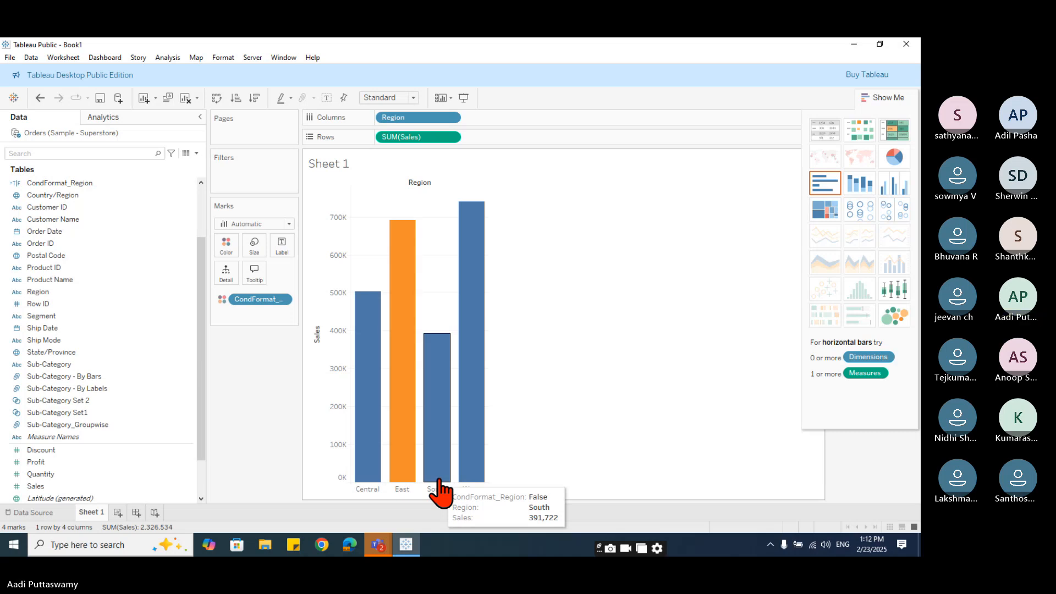
# - Change the CondFormat_Region calculation to [Region] = 'South' and save it
pyautogui.rightClick(77, 186)
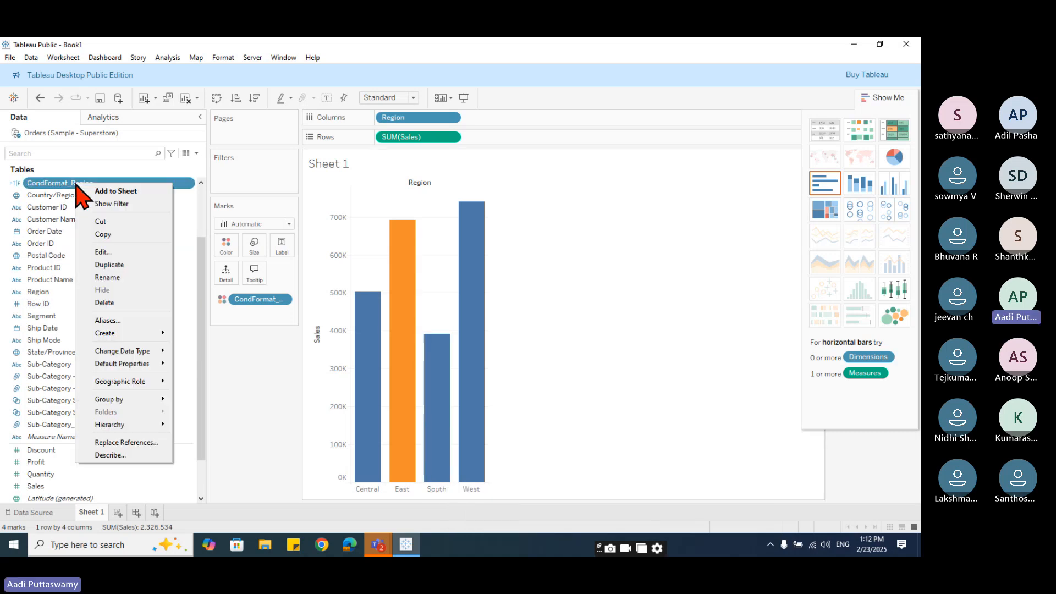
pyautogui.click(113, 252)
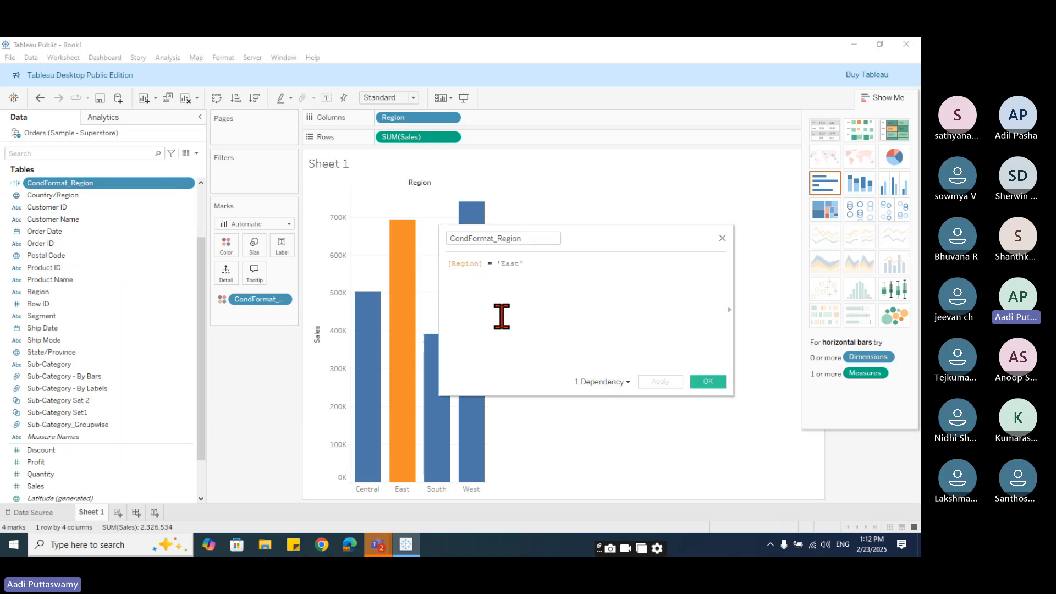
pyautogui.click(520, 265)
pyautogui.press('BackSpace')
pyautogui.press('BackSpace')
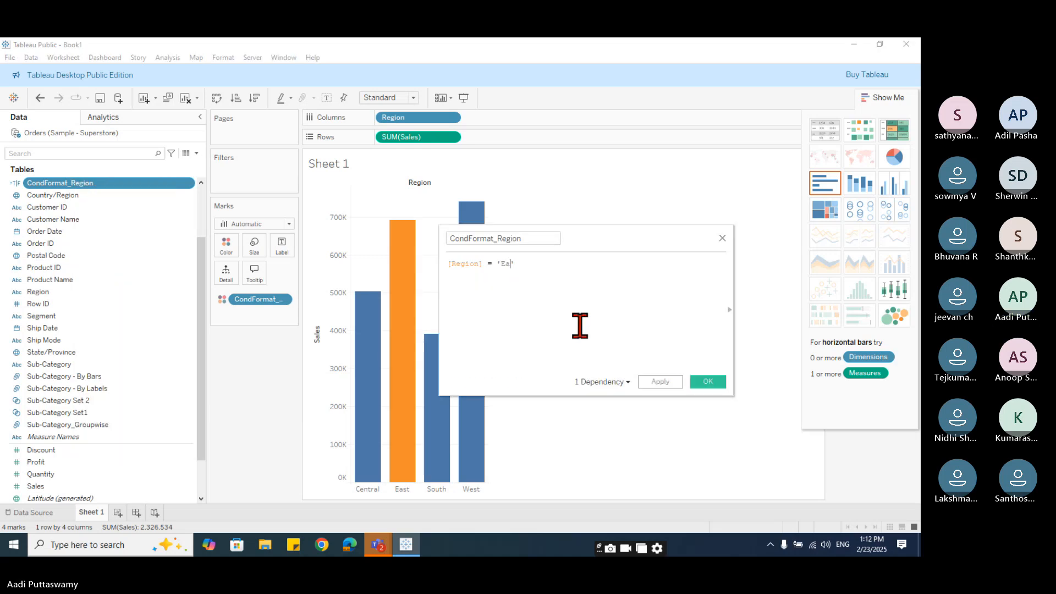
pyautogui.press('BackSpace')
pyautogui.press('BackSpace')
pyautogui.write('South')
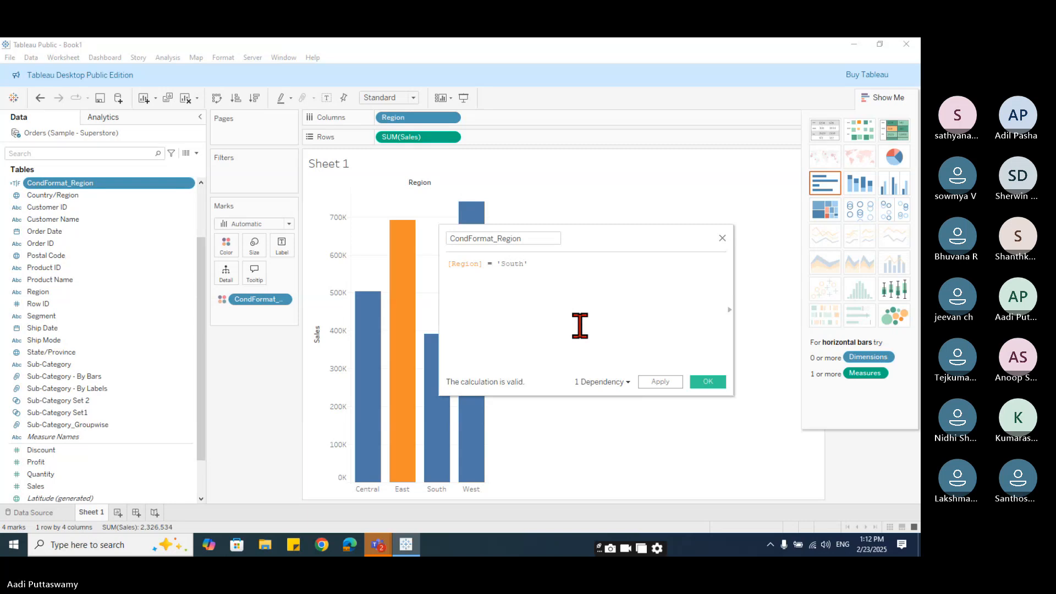
pyautogui.click(708, 381)
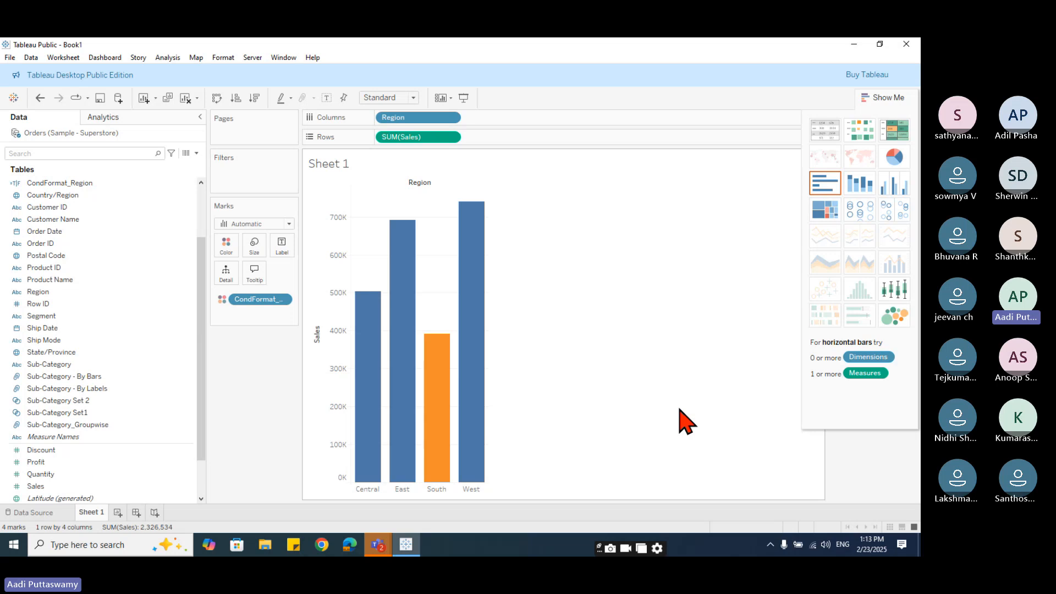
# - View the recolored Sales by Region bar chart in presentation mode and return to the worksheet
pyautogui.click(463, 98)
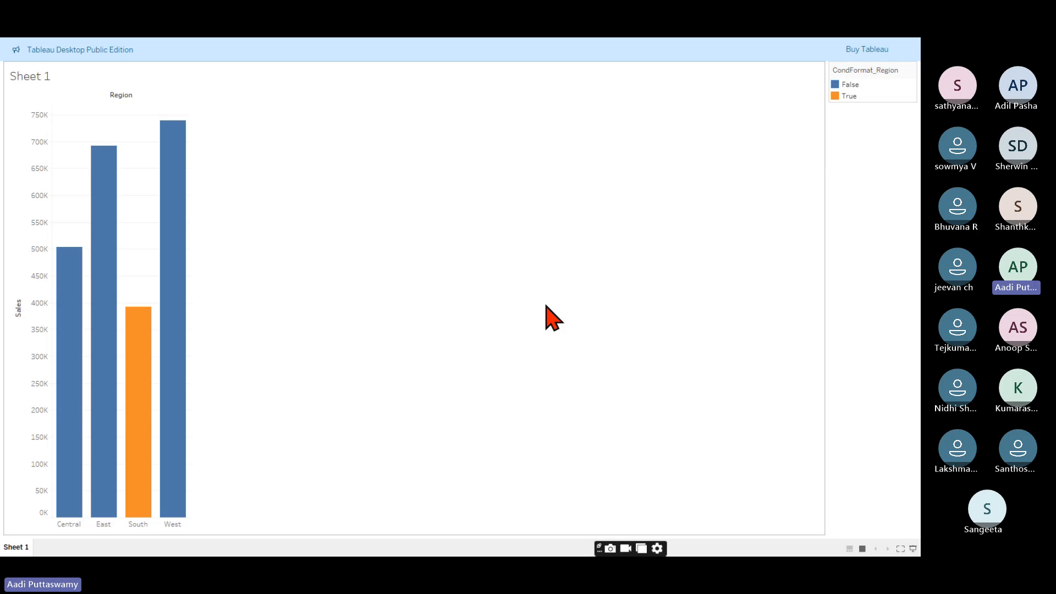
pyautogui.press('Escape')
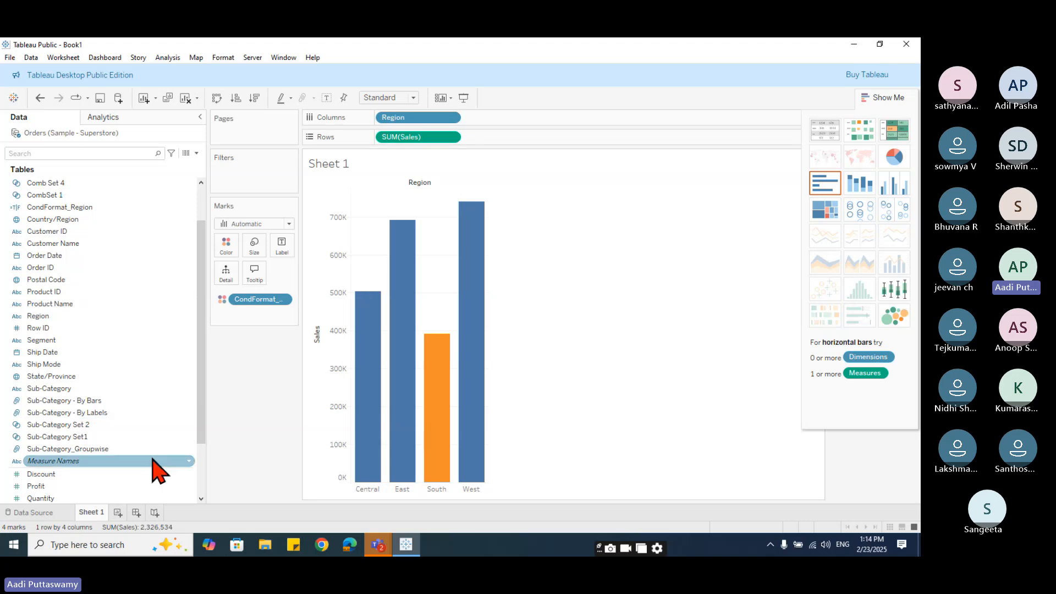
# - Start a new parameter named "Para_Region" with the String data type
pyautogui.moveTo(201, 418); pyautogui.dragTo(214, 483)
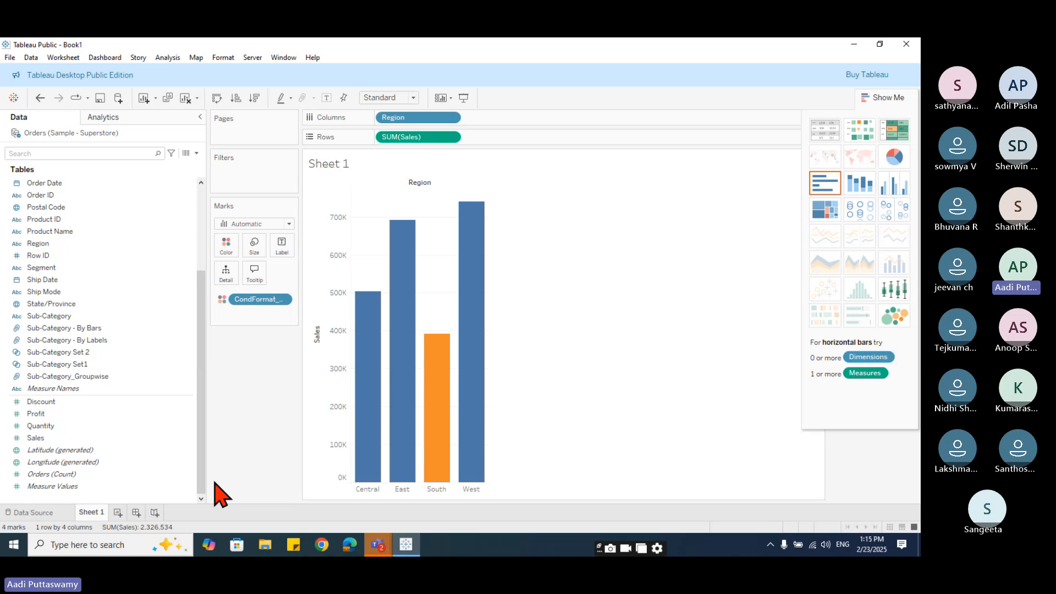
pyautogui.click(196, 153)
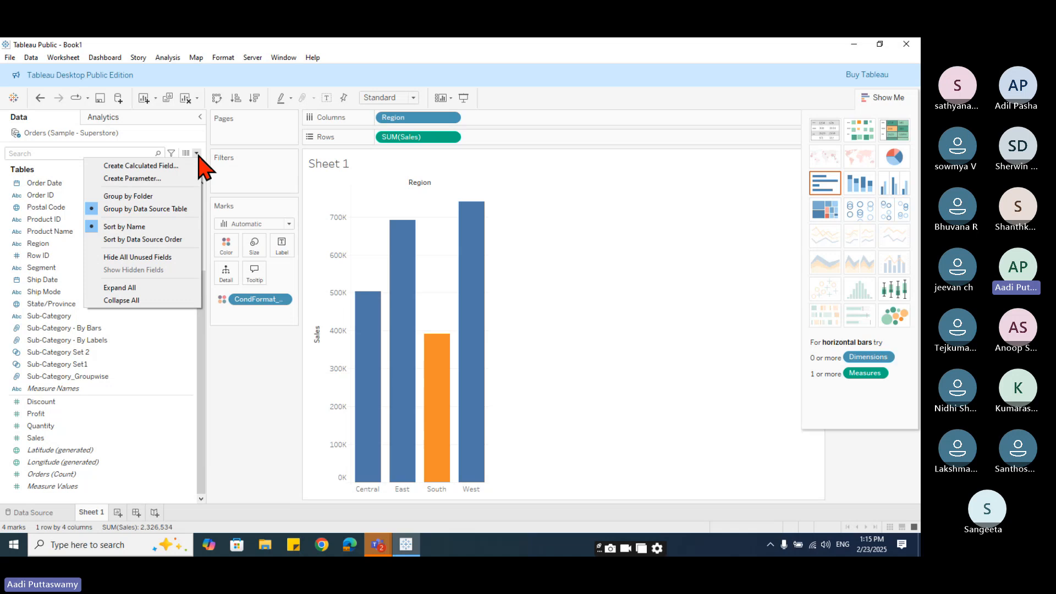
pyautogui.click(132, 179)
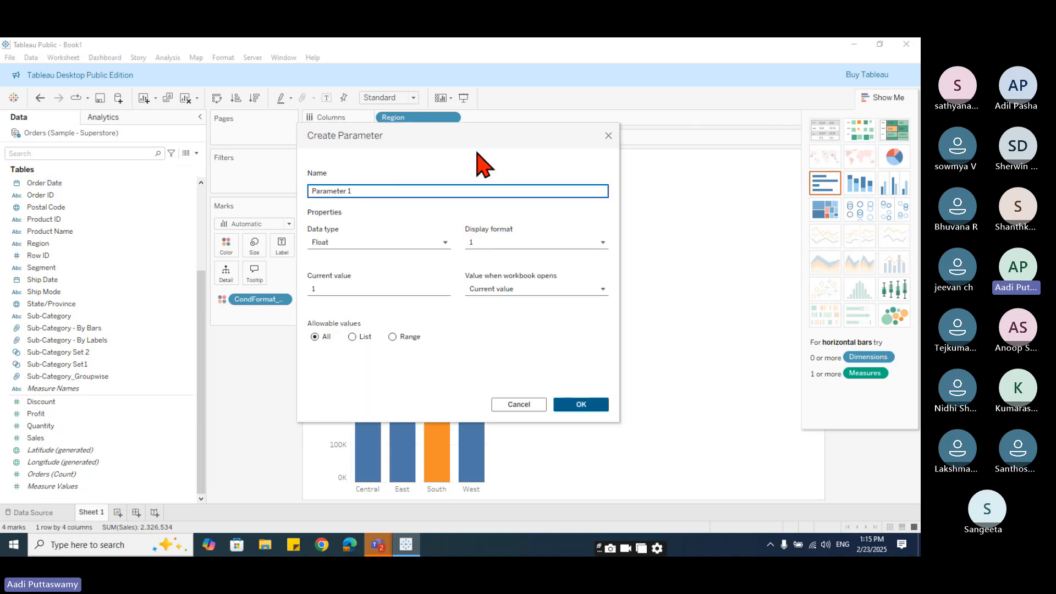
pyautogui.moveTo(476, 150); pyautogui.dragTo(519, 184)
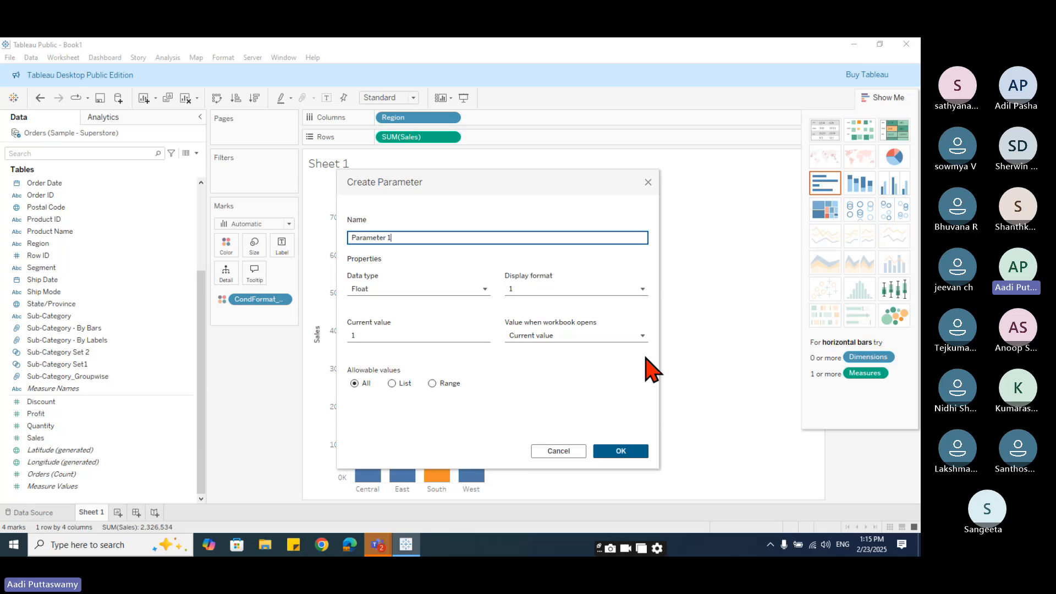
pyautogui.moveTo(416, 237); pyautogui.dragTo(278, 242)
pyautogui.write('Para')
pyautogui.write('_Region')
pyautogui.click(379, 291)
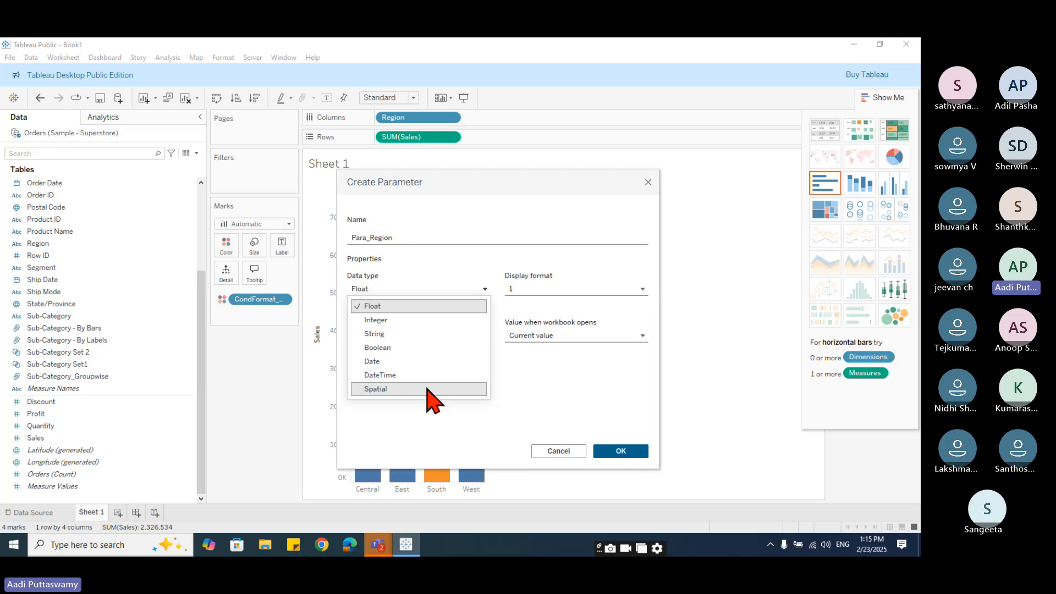
pyautogui.click(385, 334)
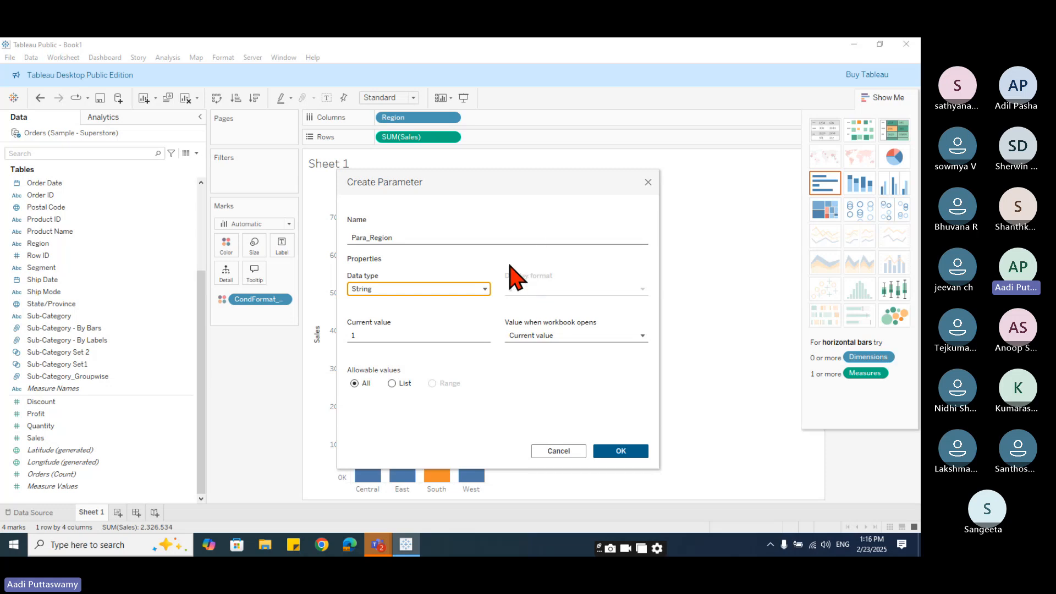
pyautogui.click(548, 338)
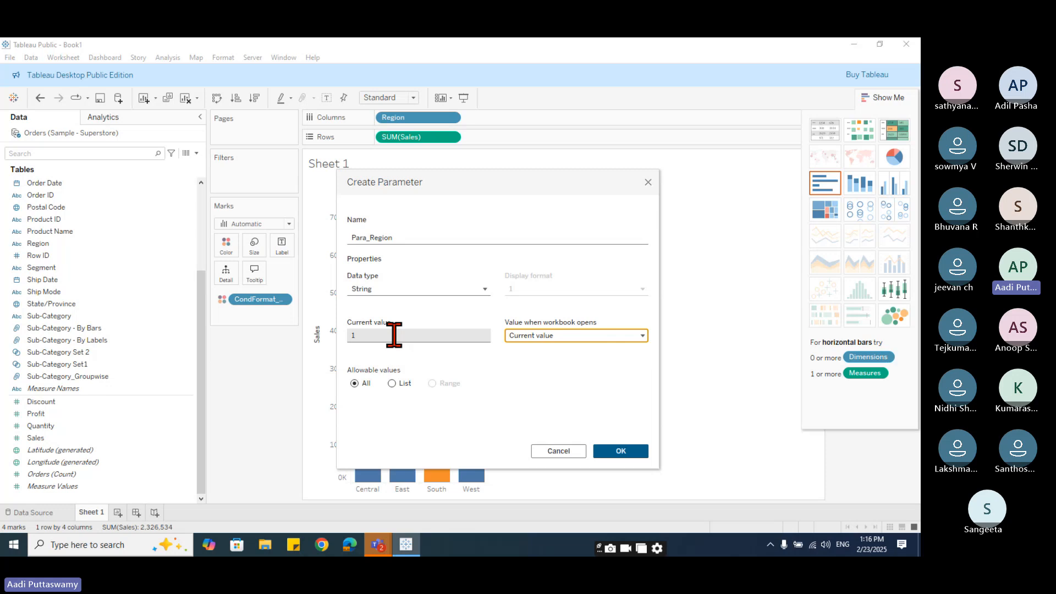
# - Restrict the parameter's allowable values to a list and enter East, West, South and Central manually
pyautogui.click(392, 383)
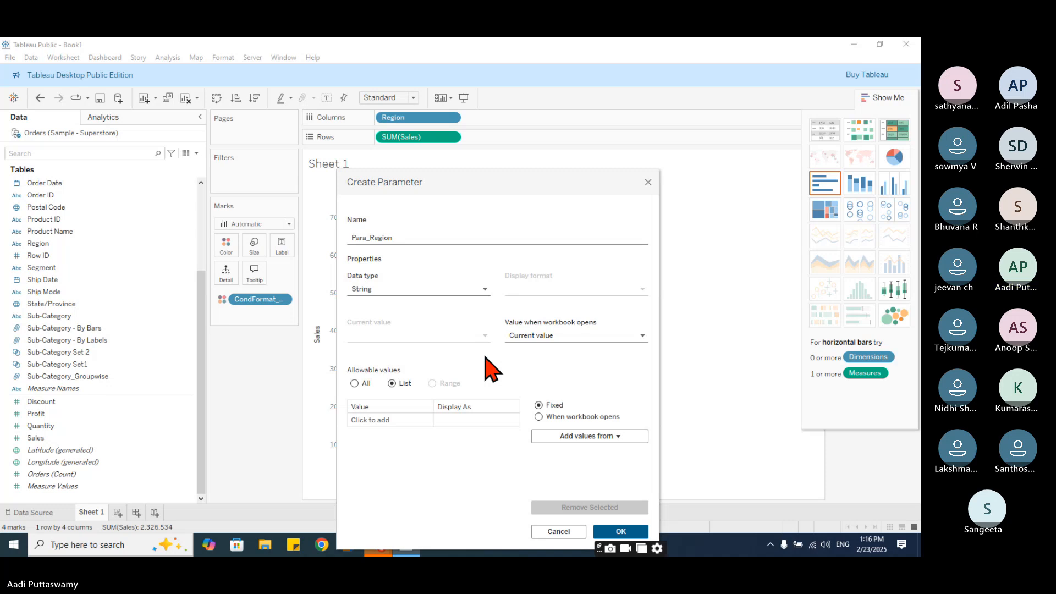
pyautogui.moveTo(497, 181); pyautogui.dragTo(490, 114)
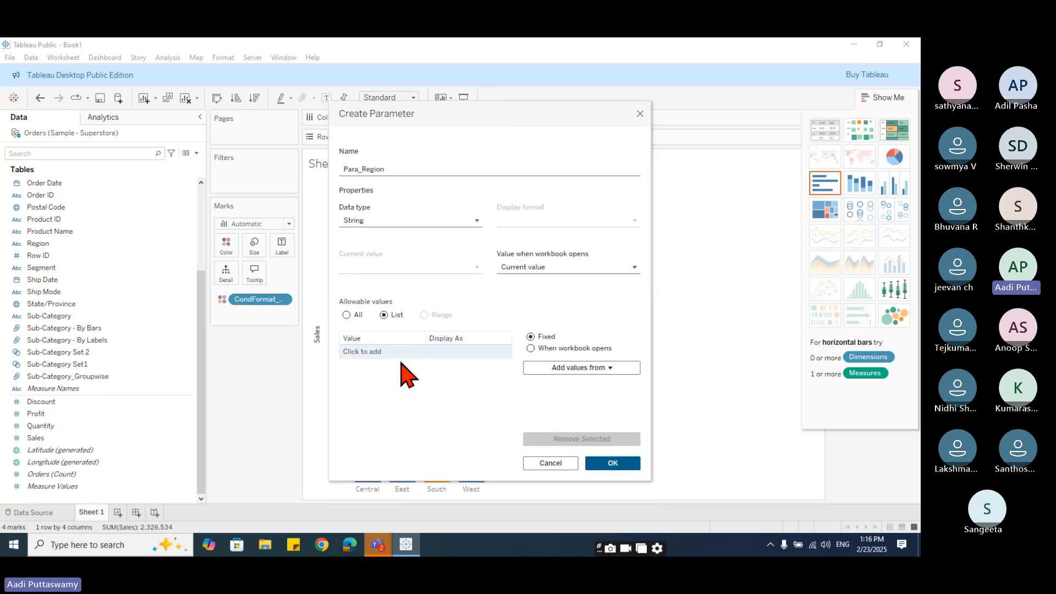
pyautogui.click(388, 352)
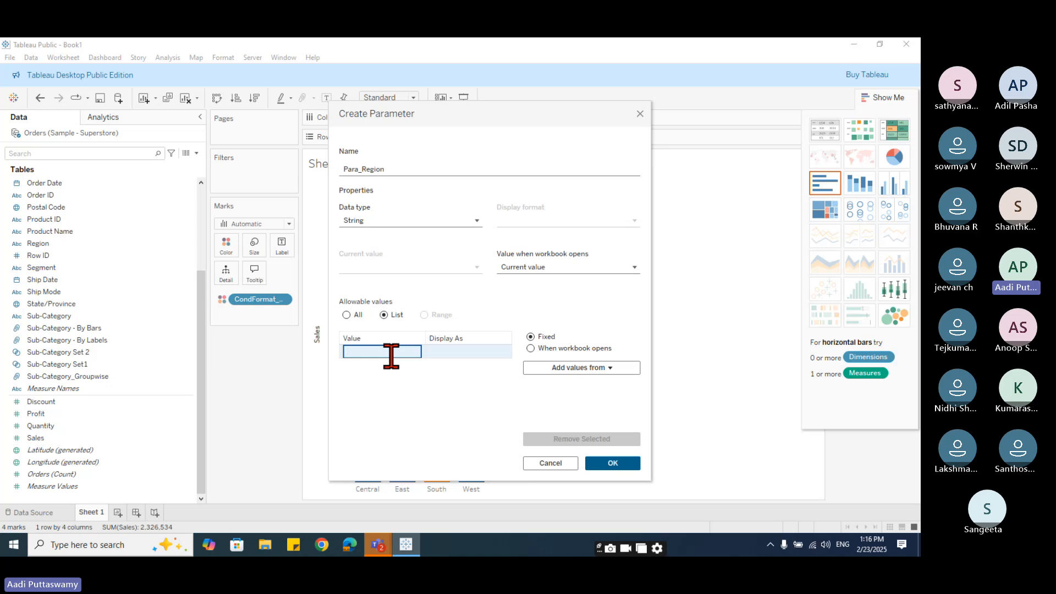
pyautogui.write('East')
pyautogui.press('Return')
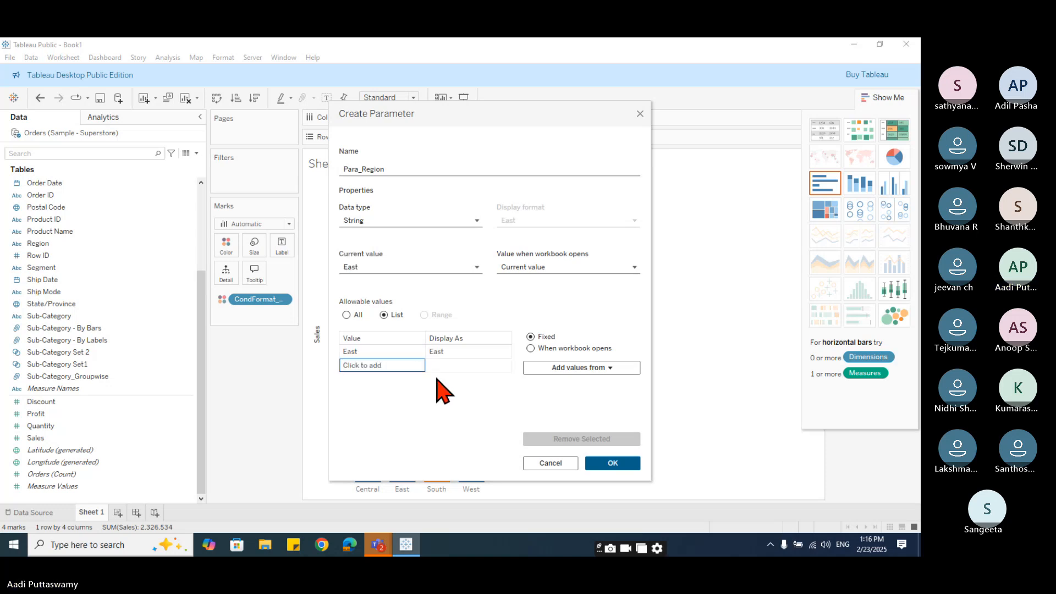
pyautogui.click(389, 365)
pyautogui.write('Ws')
pyautogui.write('est')
pyautogui.press('Return')
pyautogui.click(381, 378)
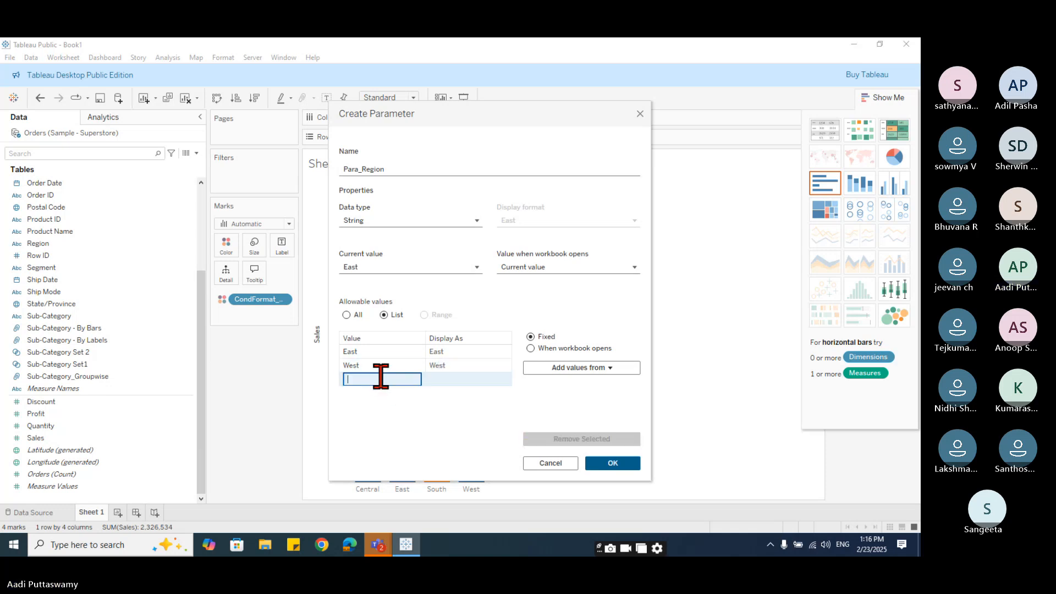
pyautogui.write('South')
pyautogui.press('Return')
pyautogui.click(381, 393)
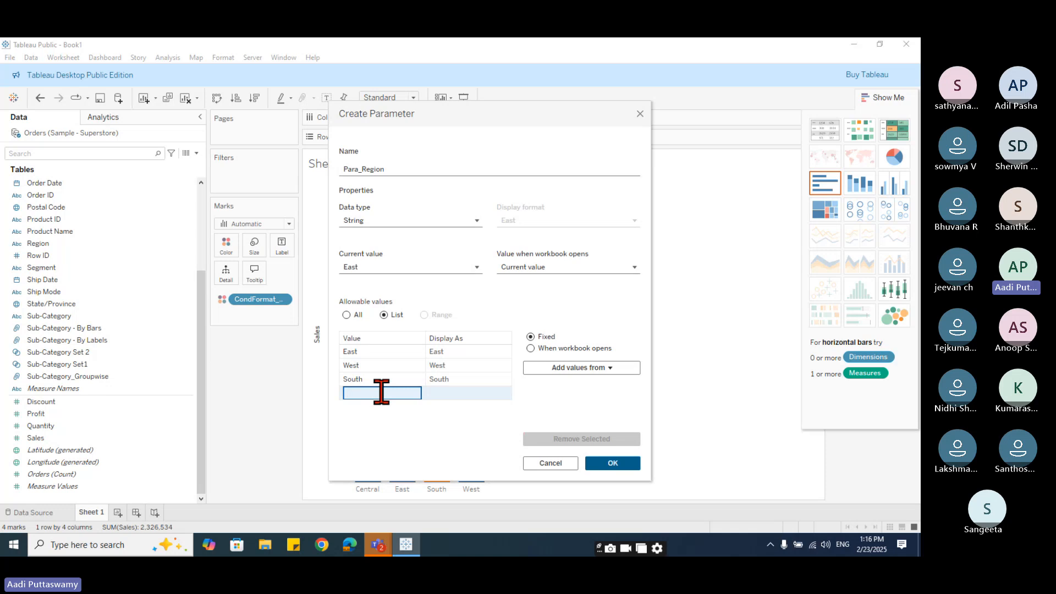
pyautogui.write('Central')
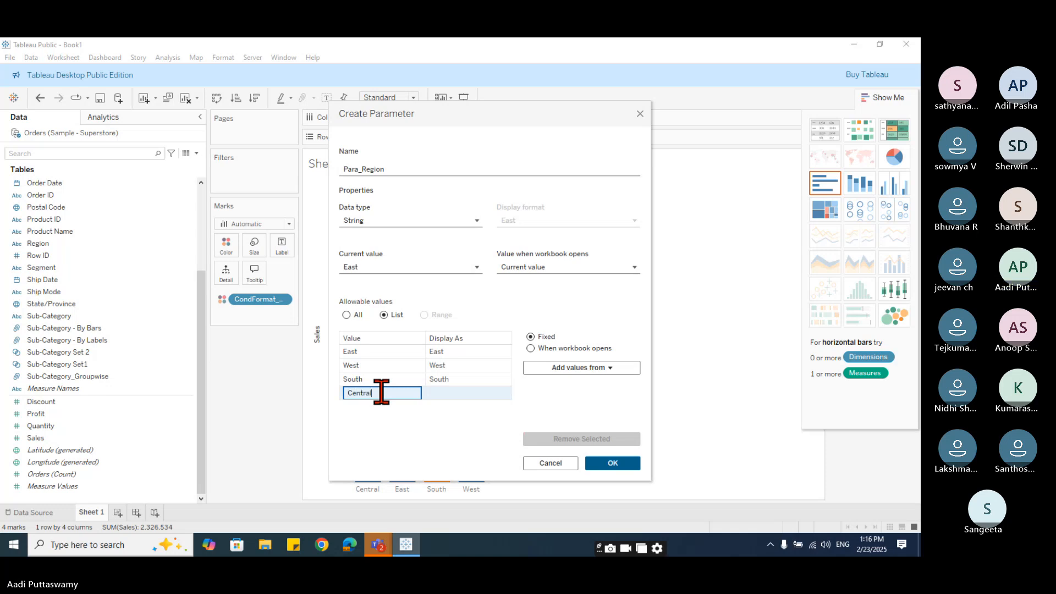
pyautogui.click(377, 352)
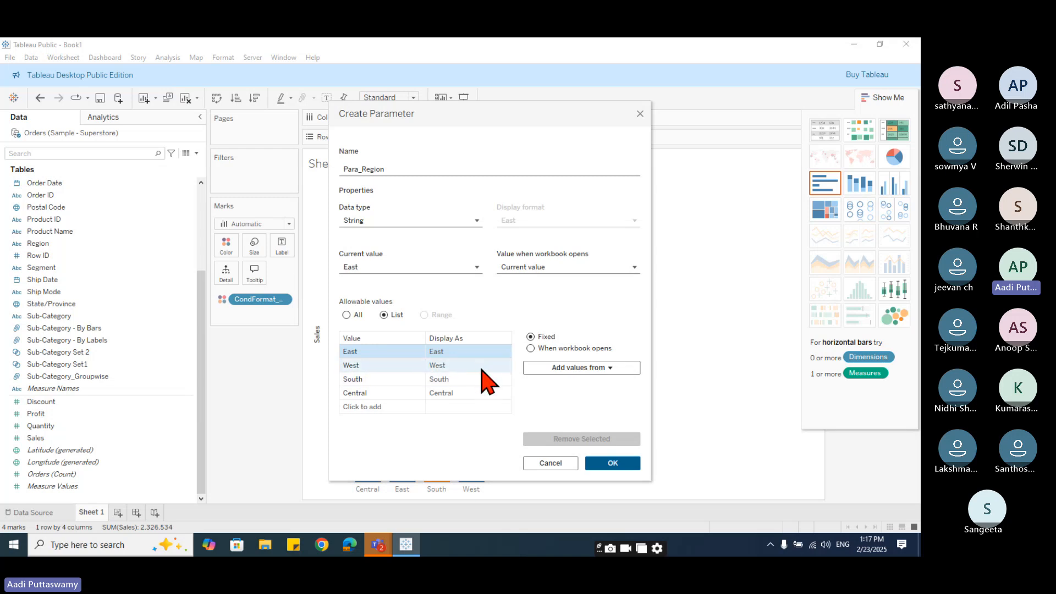
# - Clear the manually entered list and add the allowable values from the Region field instead
pyautogui.click(347, 314)
pyautogui.click(383, 314)
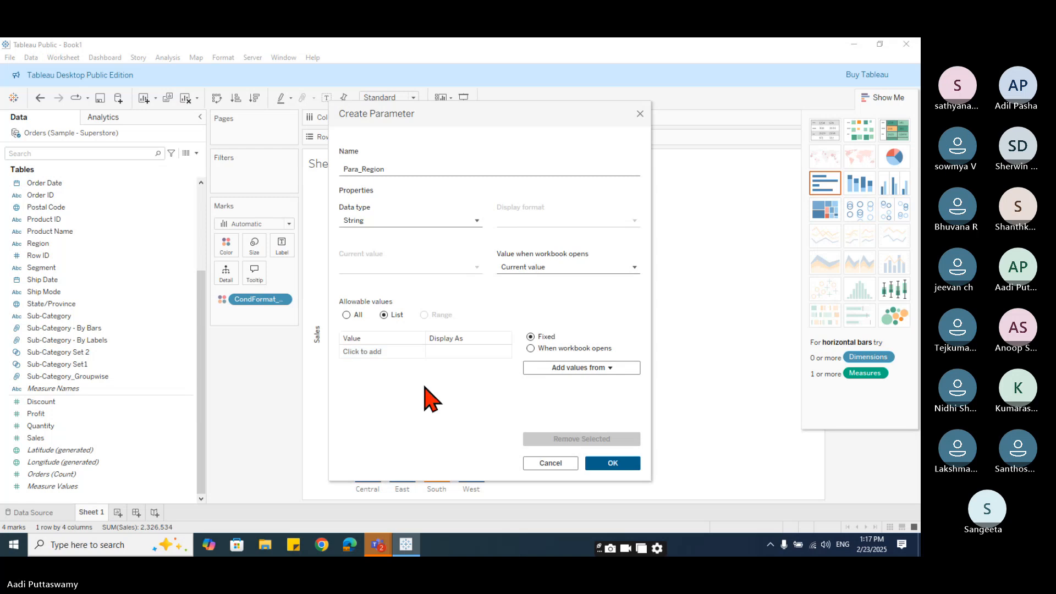
pyautogui.click(611, 368)
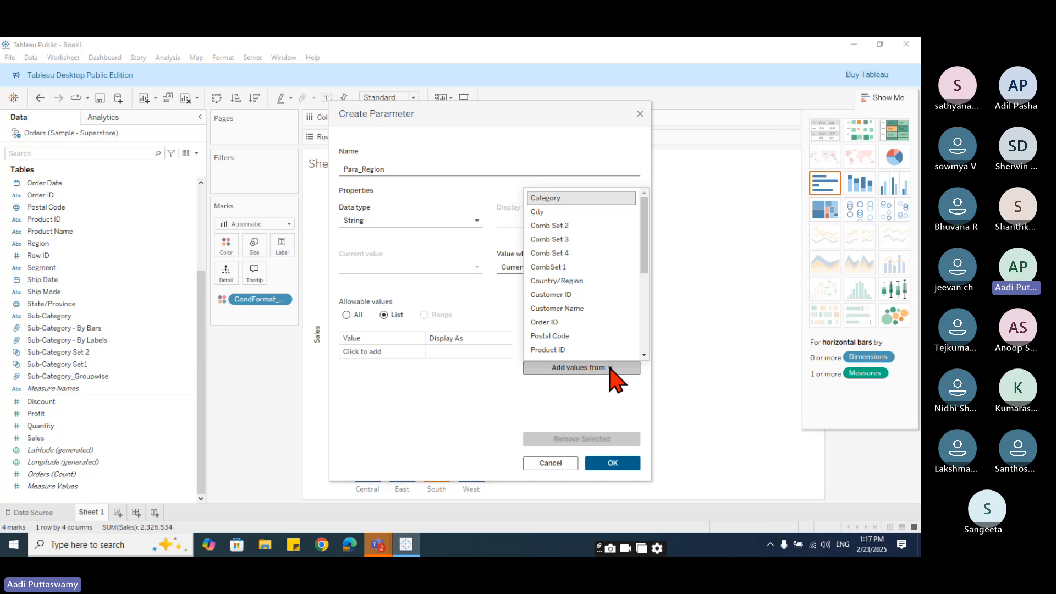
pyautogui.scroll(-3, 607, 355)
pyautogui.scroll(-2, 599, 352)
pyautogui.scroll(1, 566, 264)
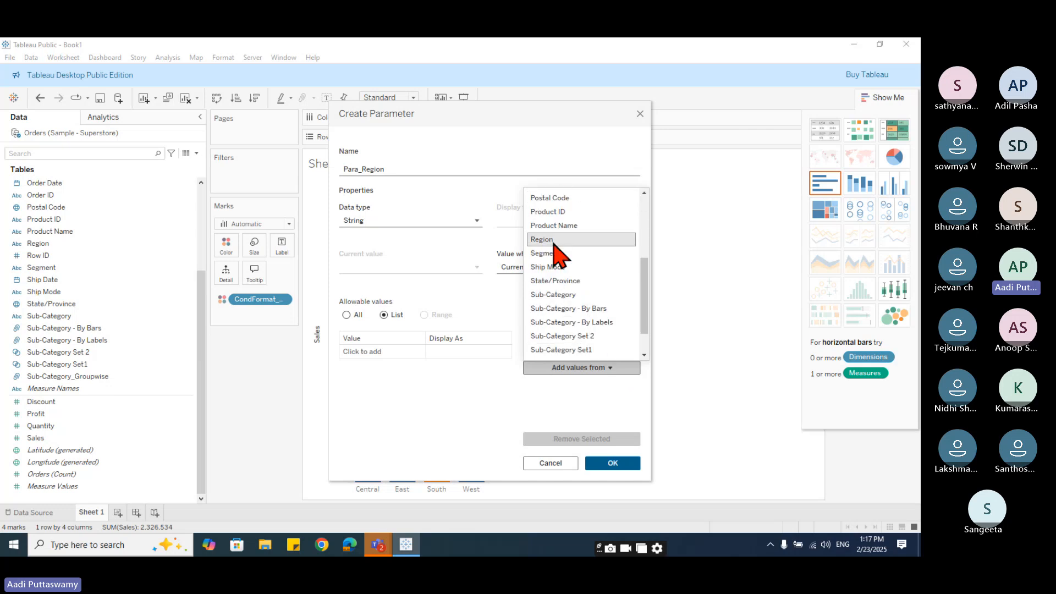
pyautogui.click(558, 240)
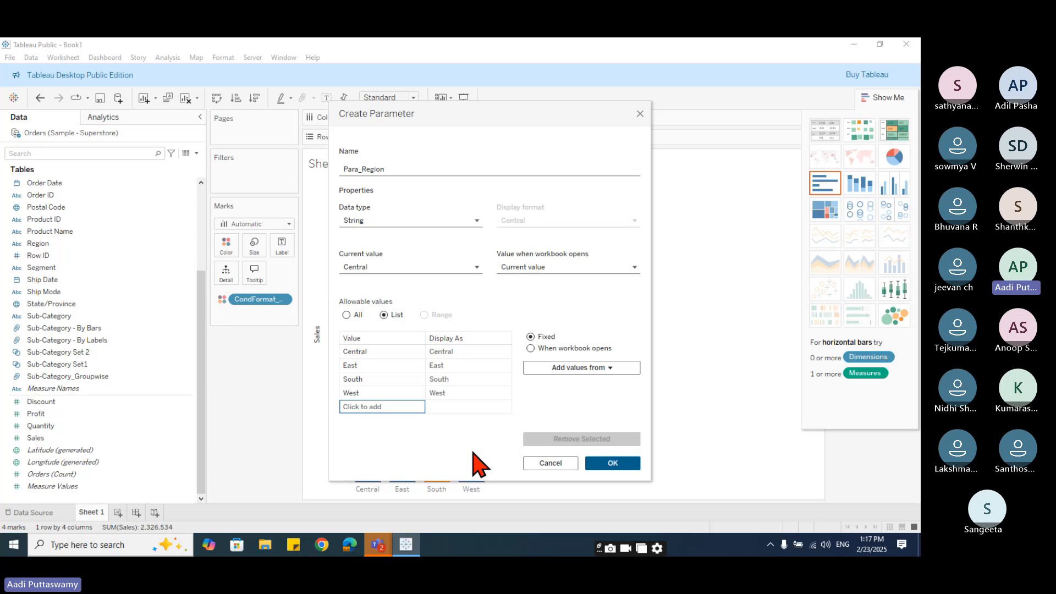
# - Add the Sub-Category field's values to the parameter's list and look through the combined entries
pyautogui.click(605, 368)
pyautogui.scroll(-3, 583, 299)
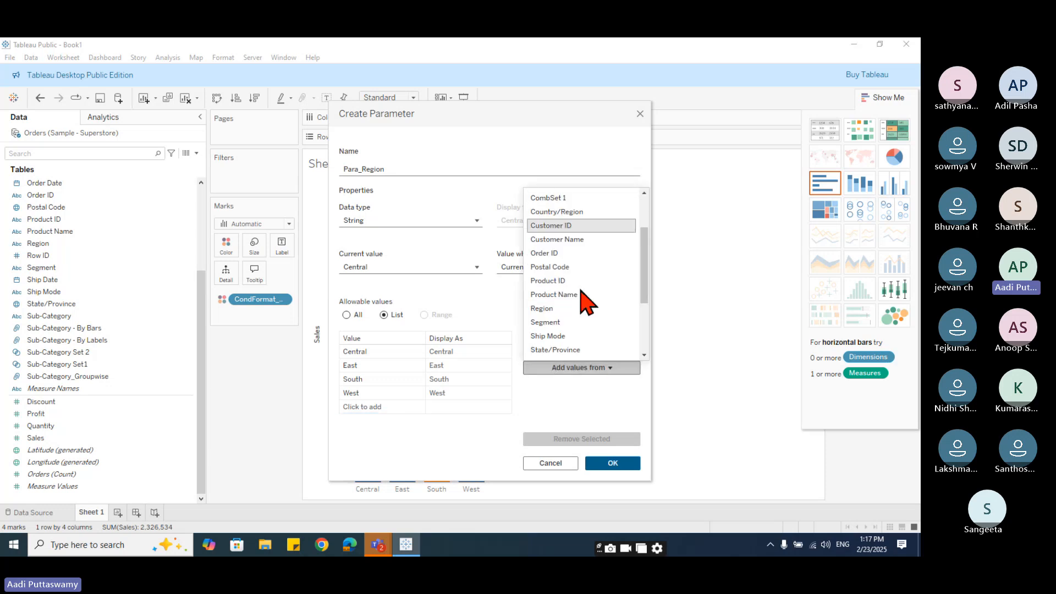
pyautogui.click(552, 328)
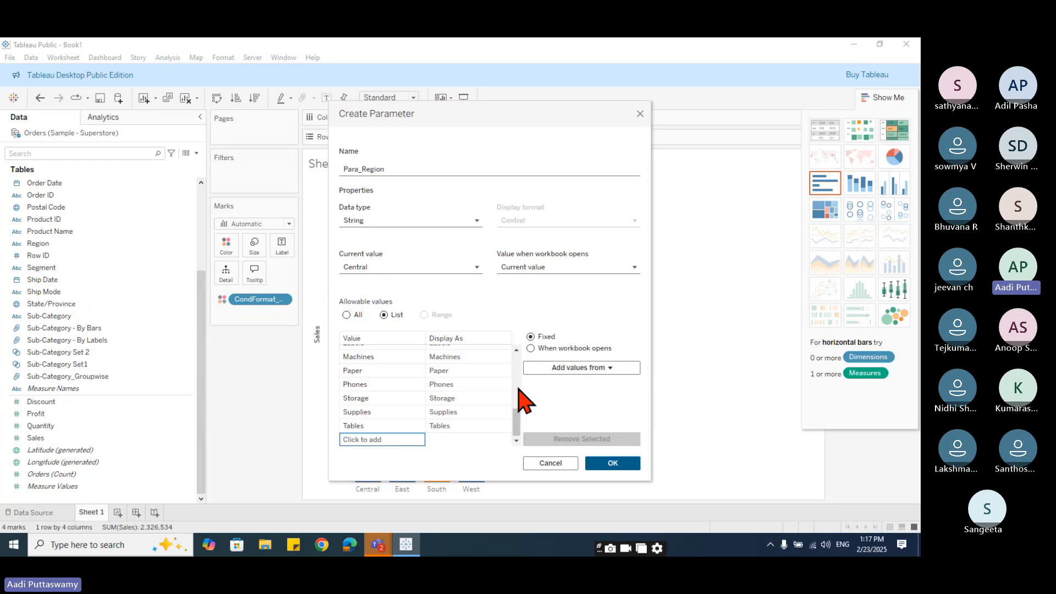
pyautogui.scroll(5, 380, 429)
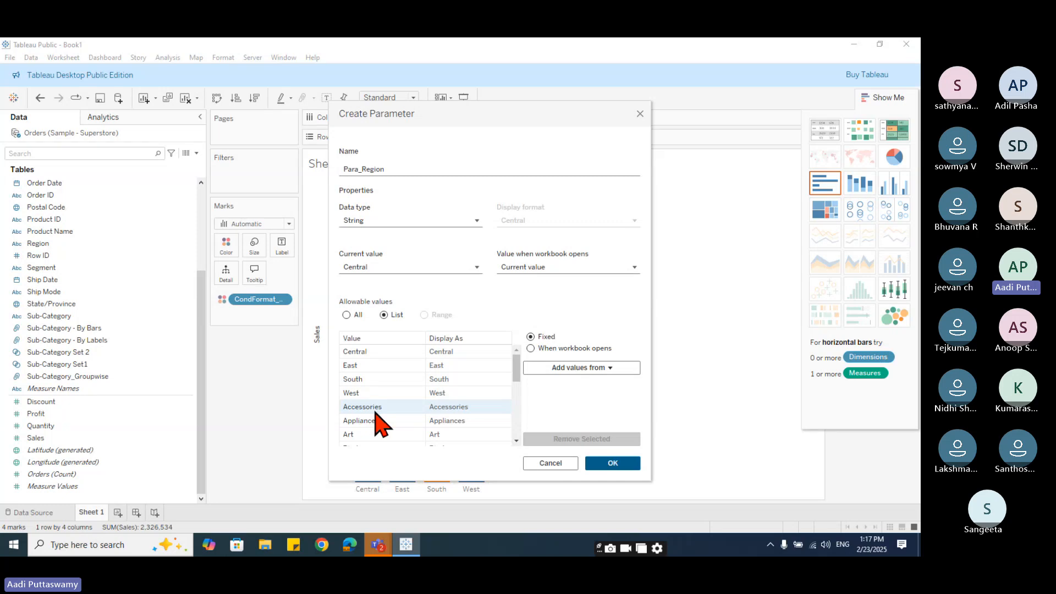
# - Reset the allowable values to a list holding only the Region field's values and save the Para_Region parameter
pyautogui.click(351, 316)
pyautogui.click(394, 315)
pyautogui.click(615, 367)
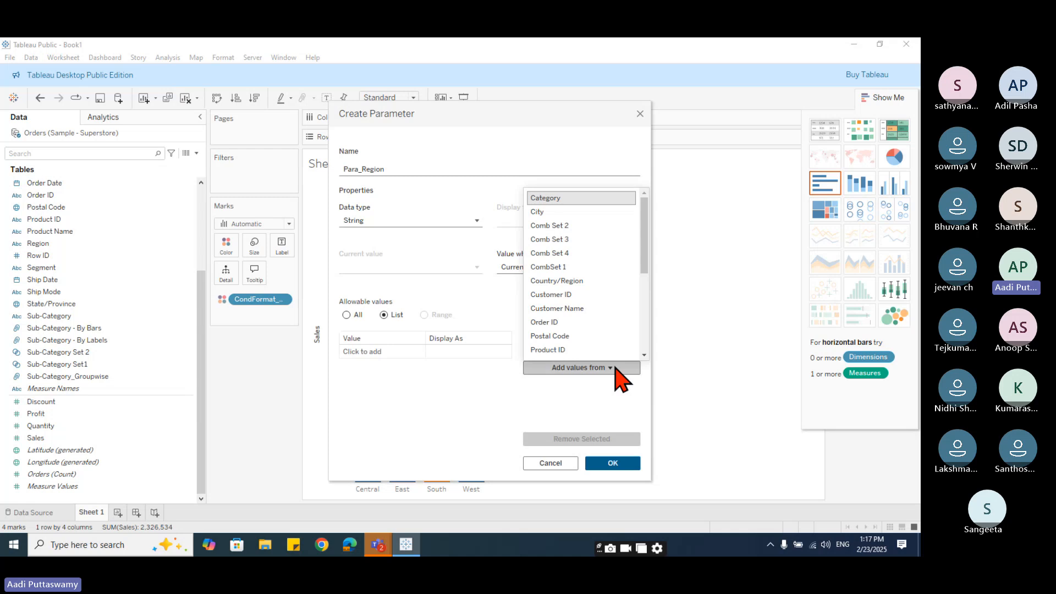
pyautogui.scroll(-2, 574, 332)
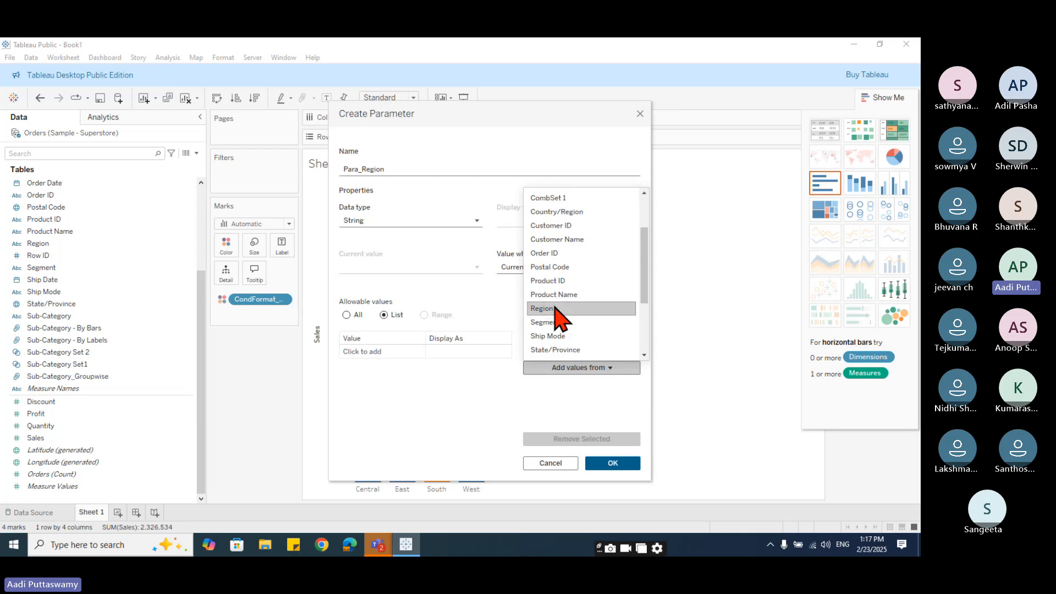
pyautogui.click(549, 308)
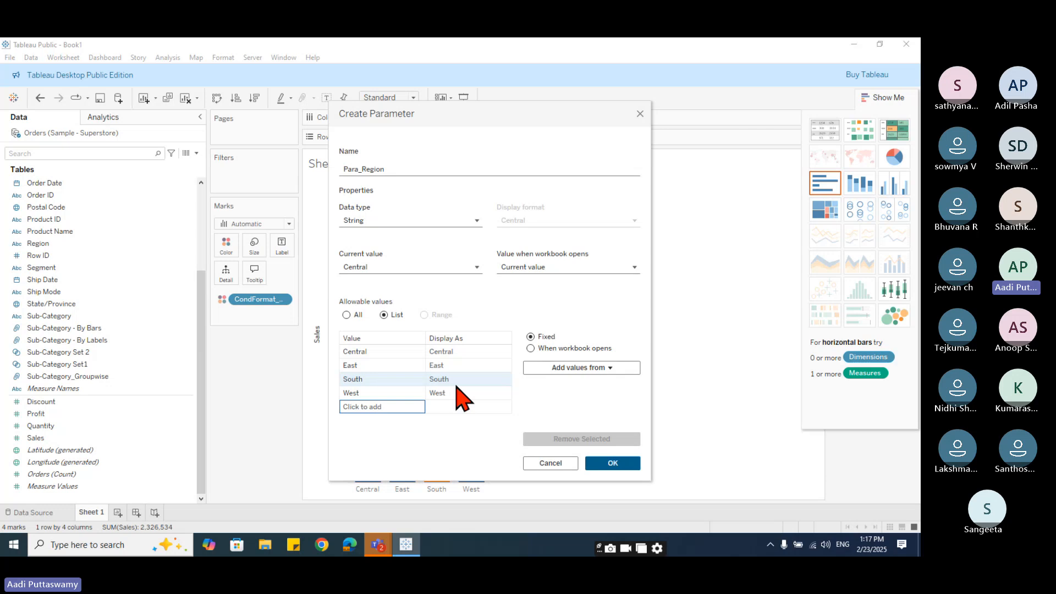
pyautogui.click(605, 464)
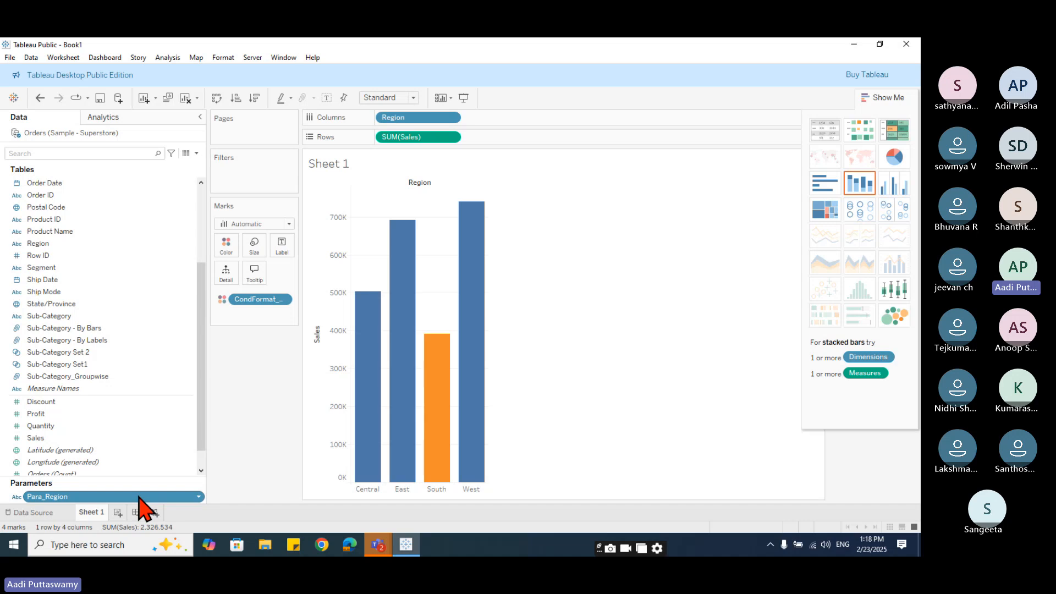
pyautogui.scroll(2, 102, 385)
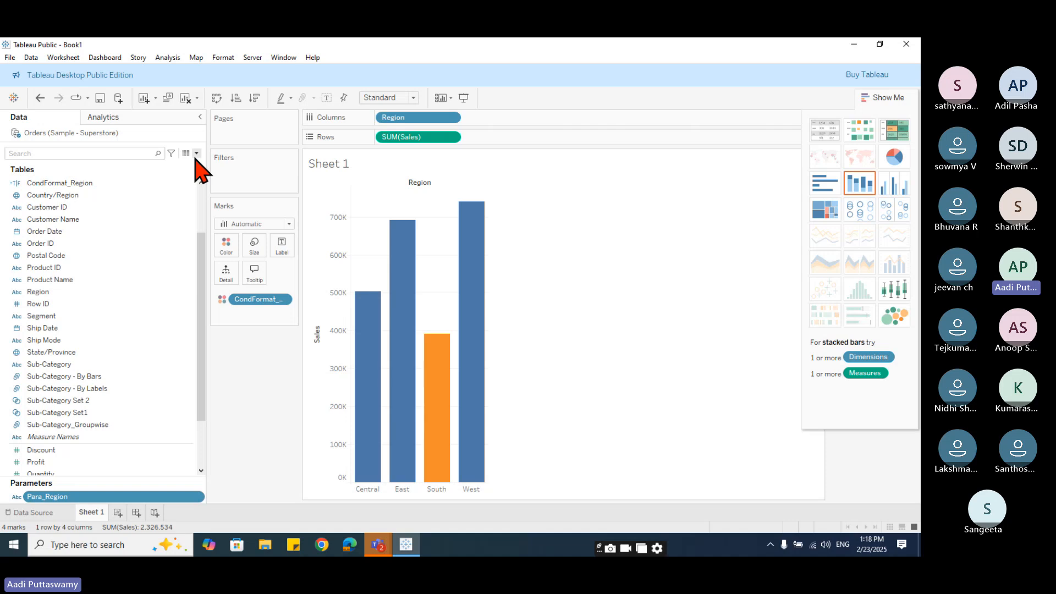
pyautogui.click(73, 293)
pyautogui.rightClick(73, 293)
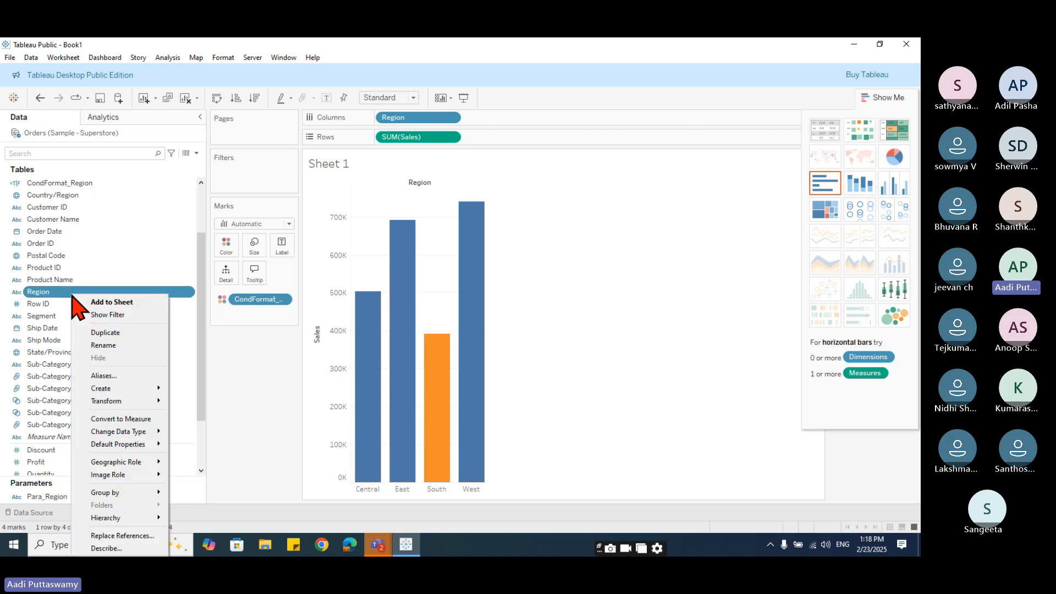
pyautogui.moveTo(122, 389)
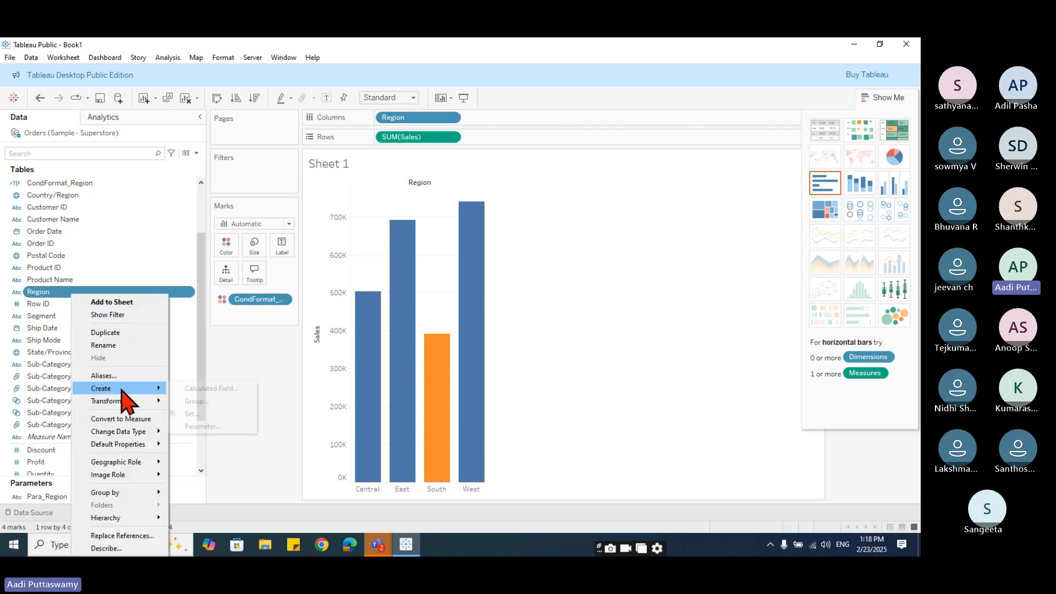
pyautogui.click(207, 427)
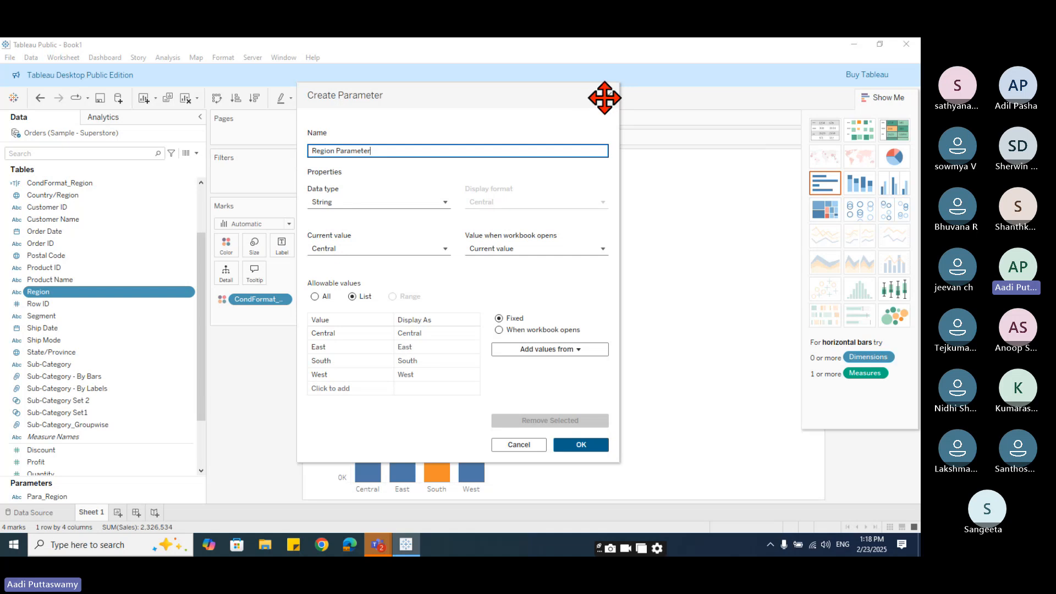
pyautogui.moveTo(603, 97); pyautogui.dragTo(596, 139)
pyautogui.click(522, 488)
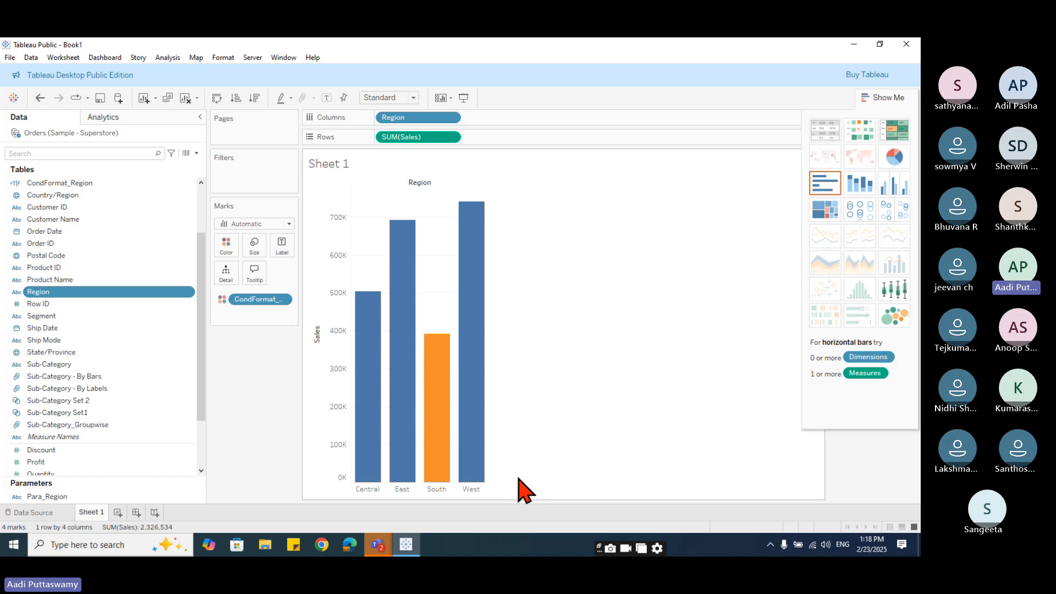
# - Edit the CondFormat_Region calculation to compare the region with the parameter: [Region] = [Para_Region]
pyautogui.moveTo(462, 439)
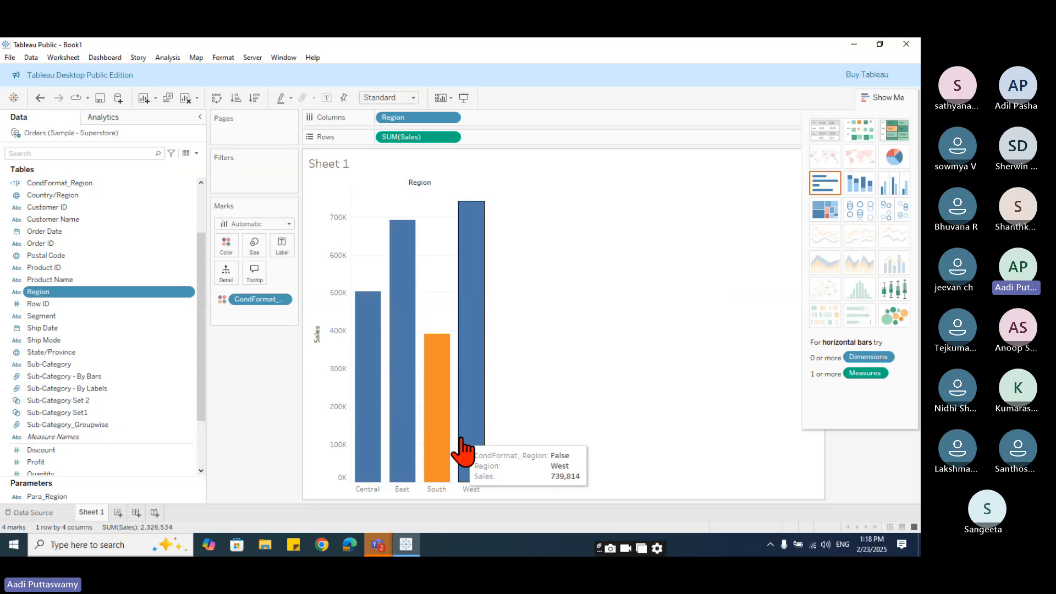
pyautogui.scroll(2, 102, 275)
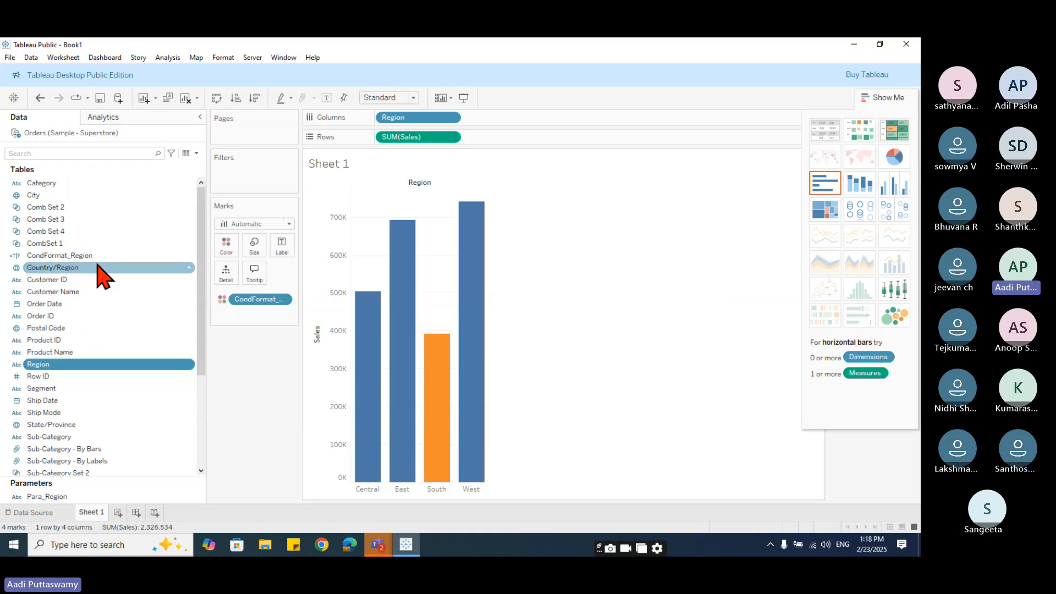
pyautogui.click(66, 255)
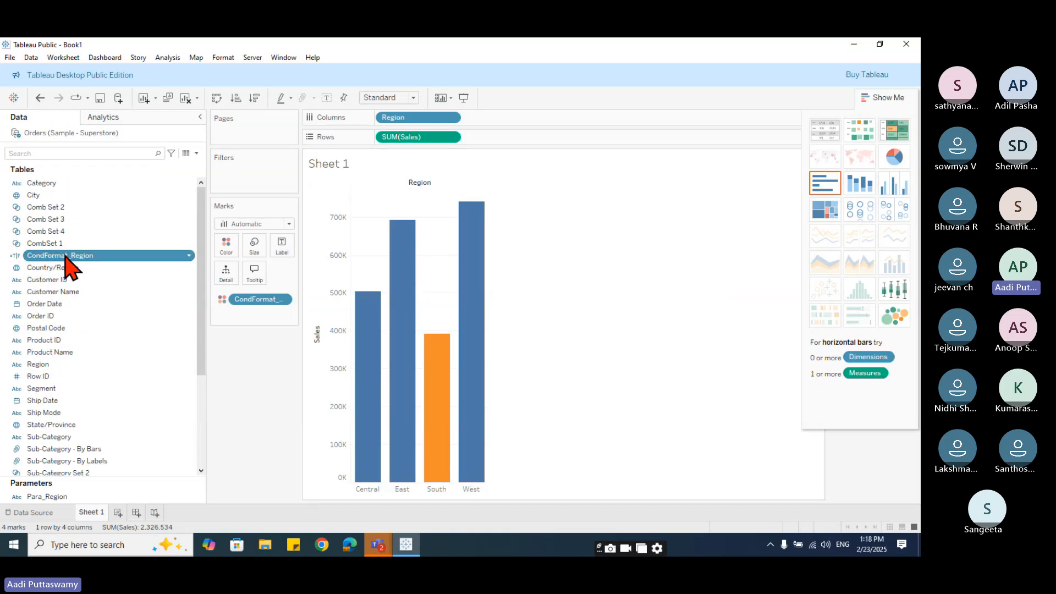
pyautogui.rightClick(66, 256)
pyautogui.click(118, 323)
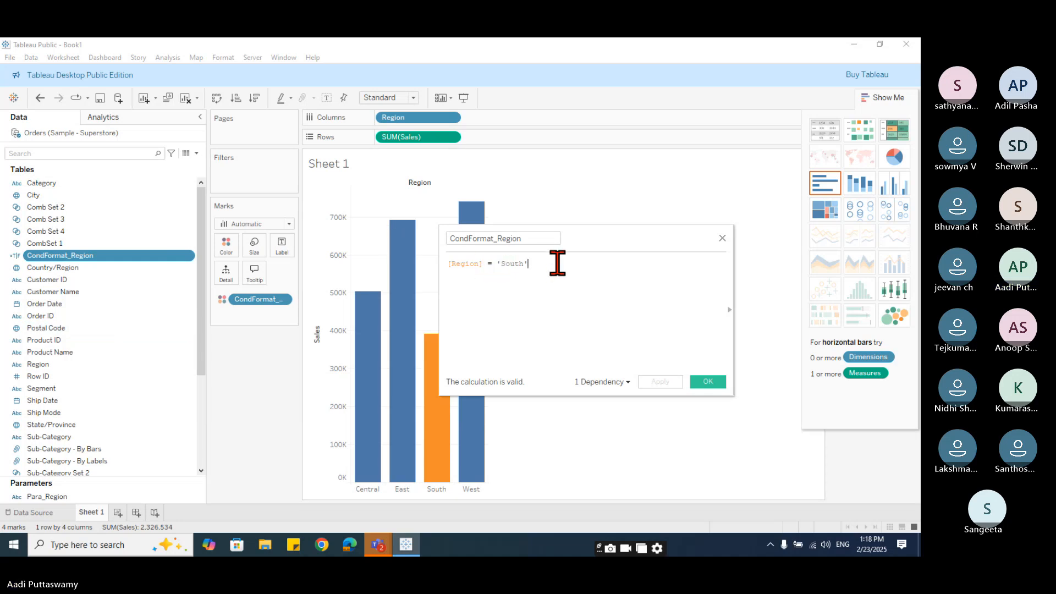
pyautogui.moveTo(558, 264); pyautogui.dragTo(499, 265)
pyautogui.press('BackSpace')
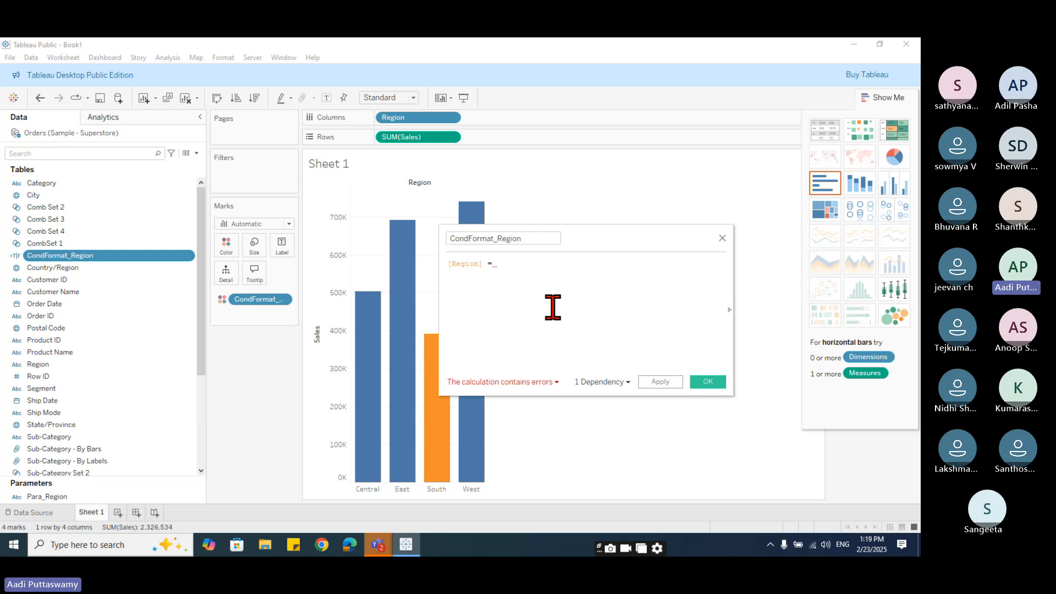
pyautogui.write('para')
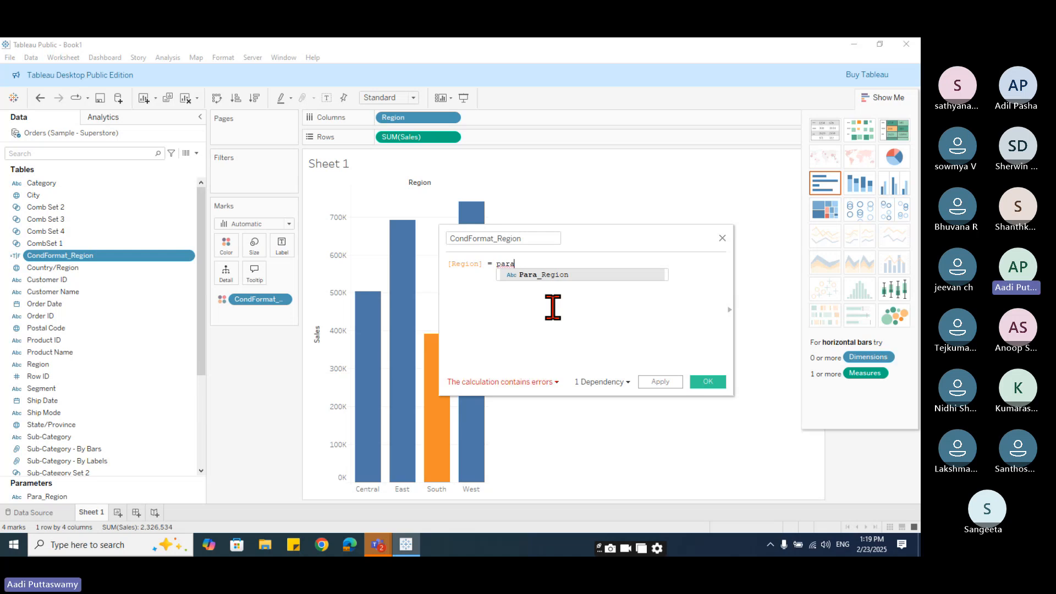
pyautogui.press('Return')
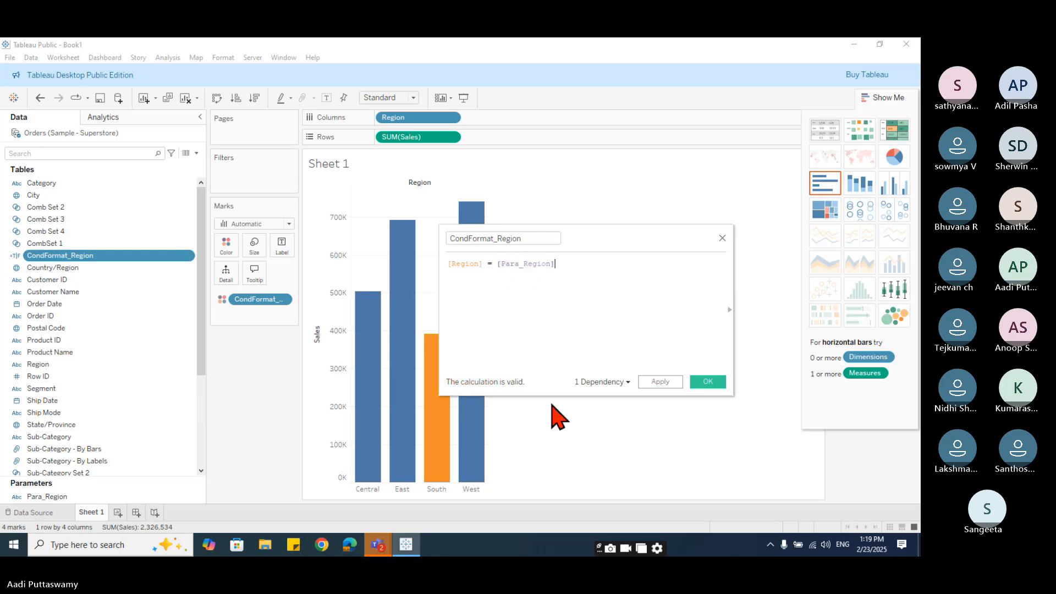
pyautogui.click(711, 383)
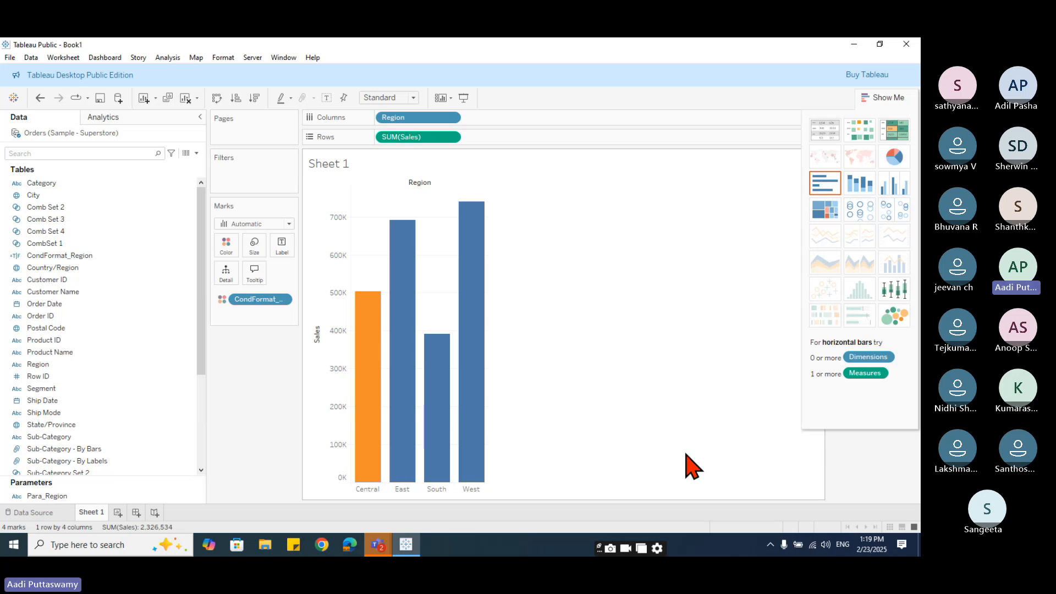
# - Show the Para_Region parameter control on the sheet and hide the CondFormat_Region colour legend
pyautogui.click(745, 479)
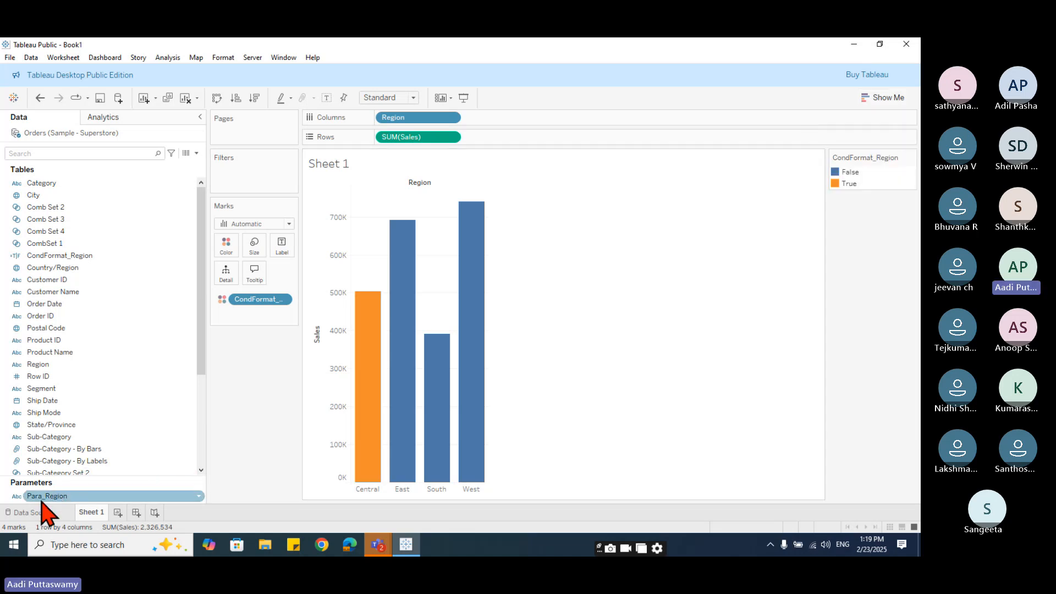
pyautogui.scroll(-4, 203, 435)
pyautogui.moveTo(204, 443); pyautogui.dragTo(204, 456)
pyautogui.moveTo(103, 476); pyautogui.dragTo(113, 412)
pyautogui.click(53, 432)
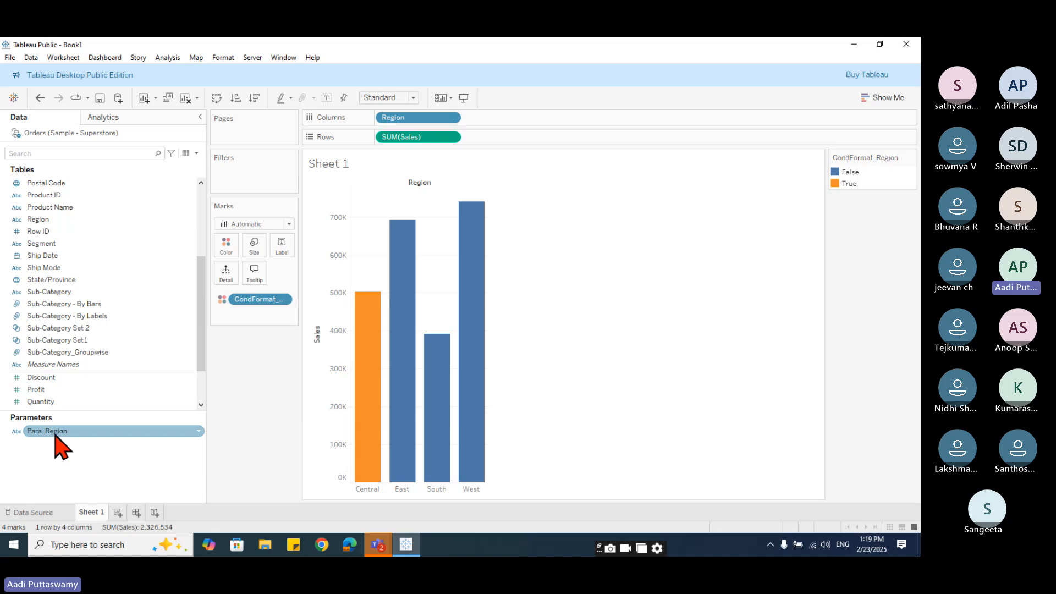
pyautogui.rightClick(54, 432)
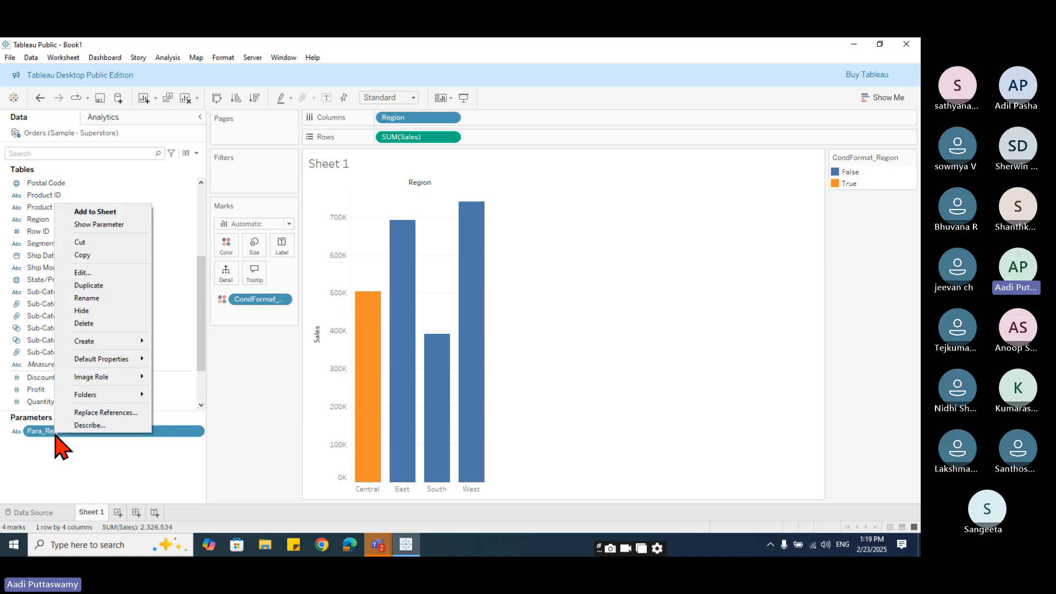
pyautogui.click(104, 225)
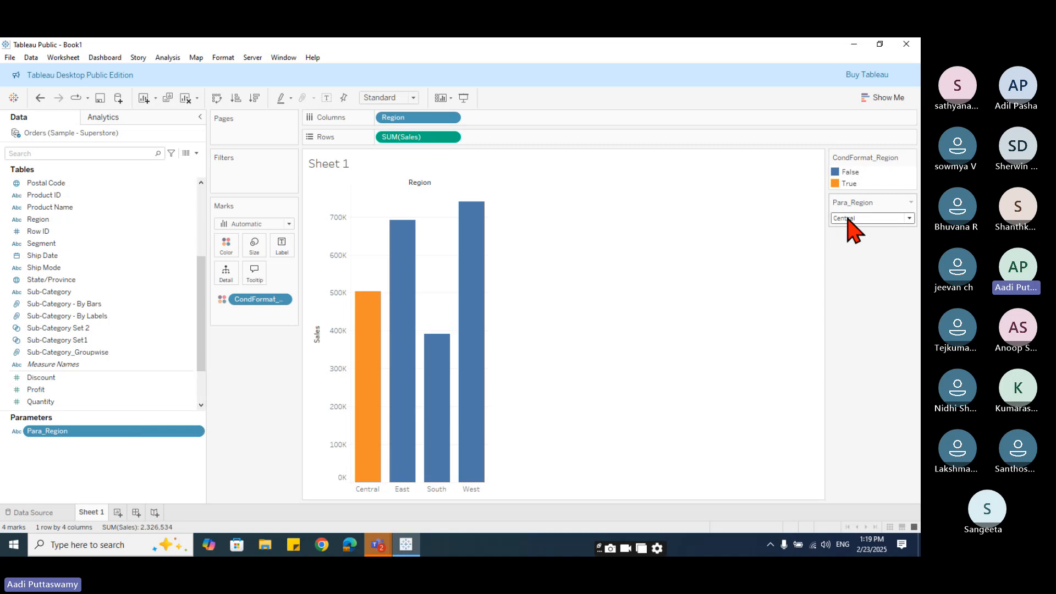
pyautogui.click(911, 158)
pyautogui.click(850, 255)
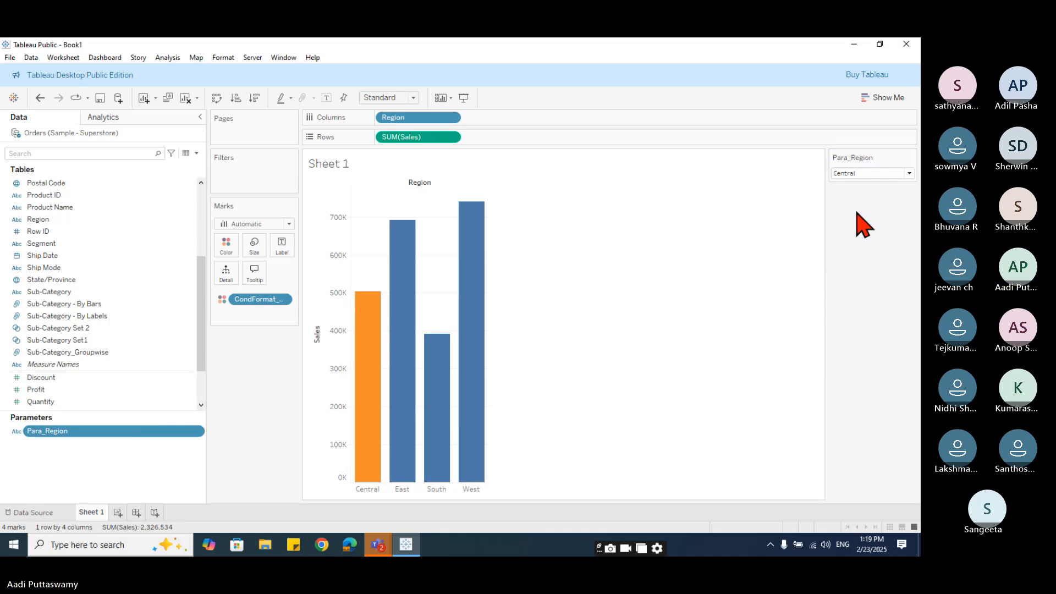
# - In presentation mode, switch the Para_Region value to East, South and finally West, and return to the worksheet
pyautogui.click(463, 99)
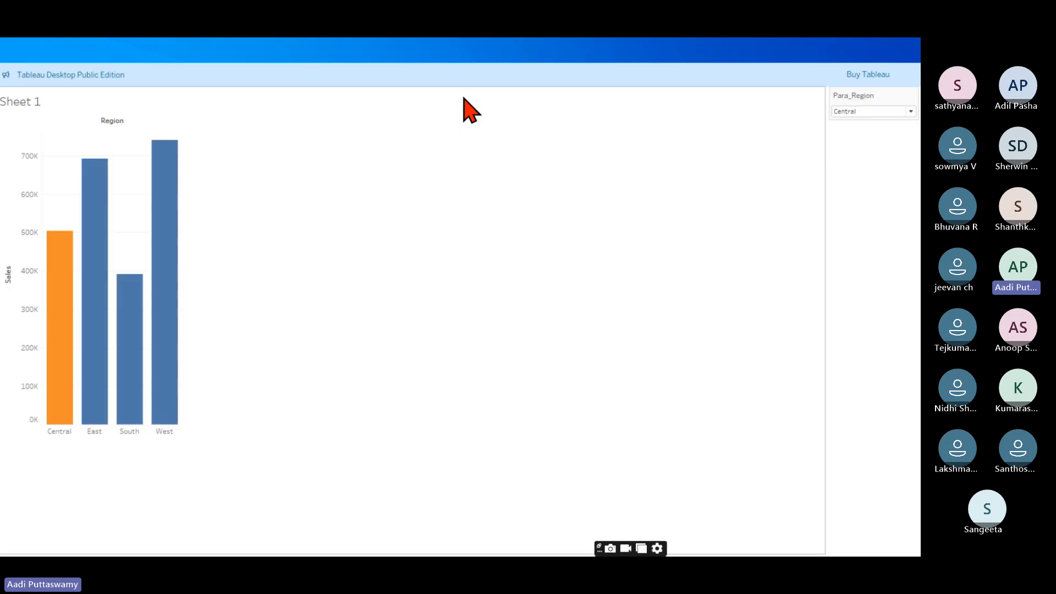
pyautogui.click(909, 86)
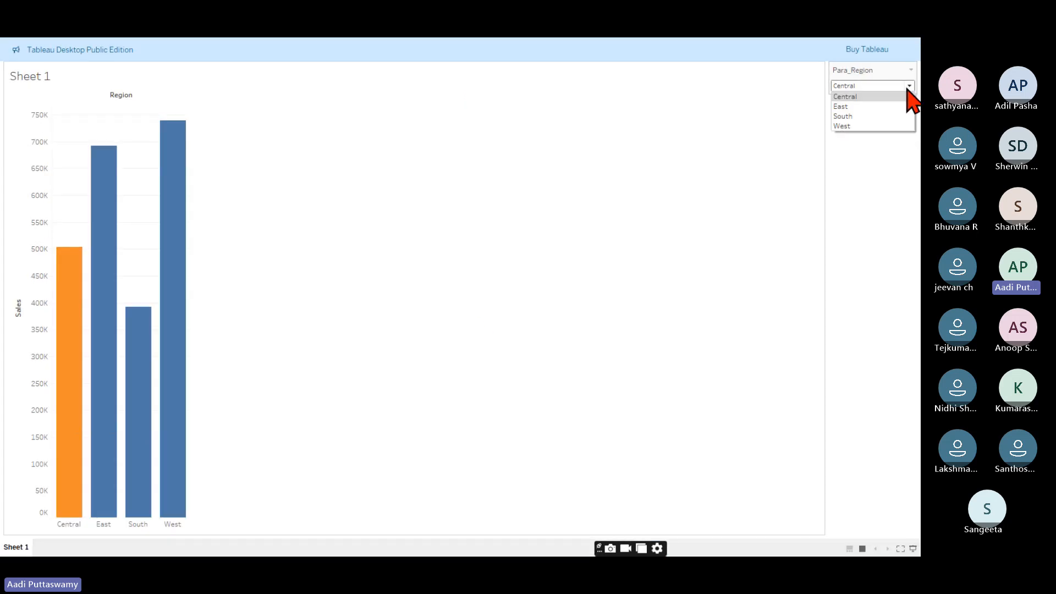
pyautogui.click(868, 107)
pyautogui.click(886, 87)
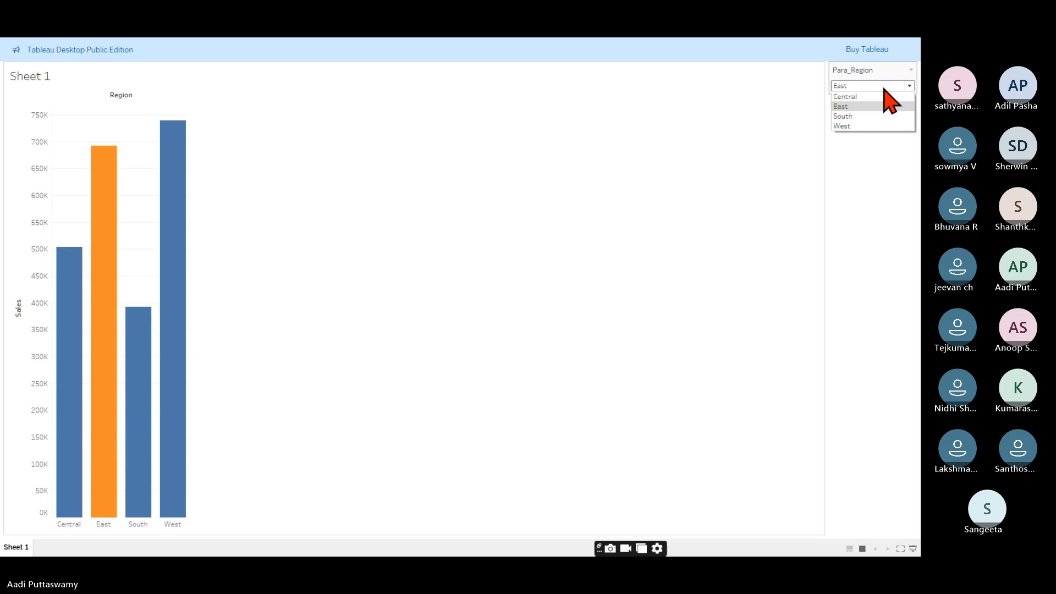
pyautogui.click(854, 116)
pyautogui.click(867, 86)
pyautogui.click(856, 126)
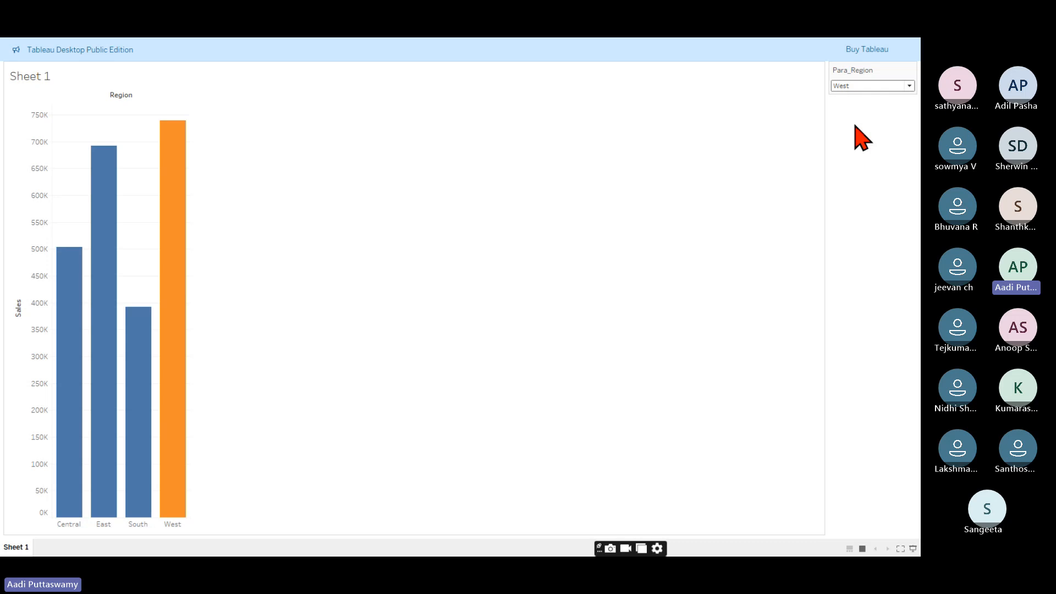
pyautogui.press('Escape')
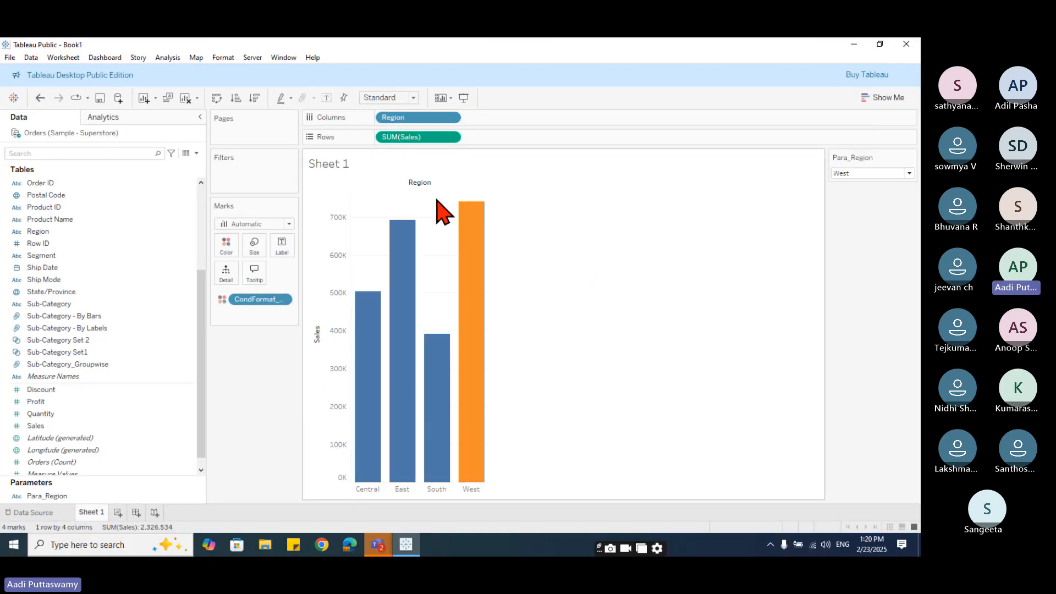
# - Convert the bar chart to a text table and move CondFormat_Region from the rows to the colour encoding
pyautogui.click(882, 98)
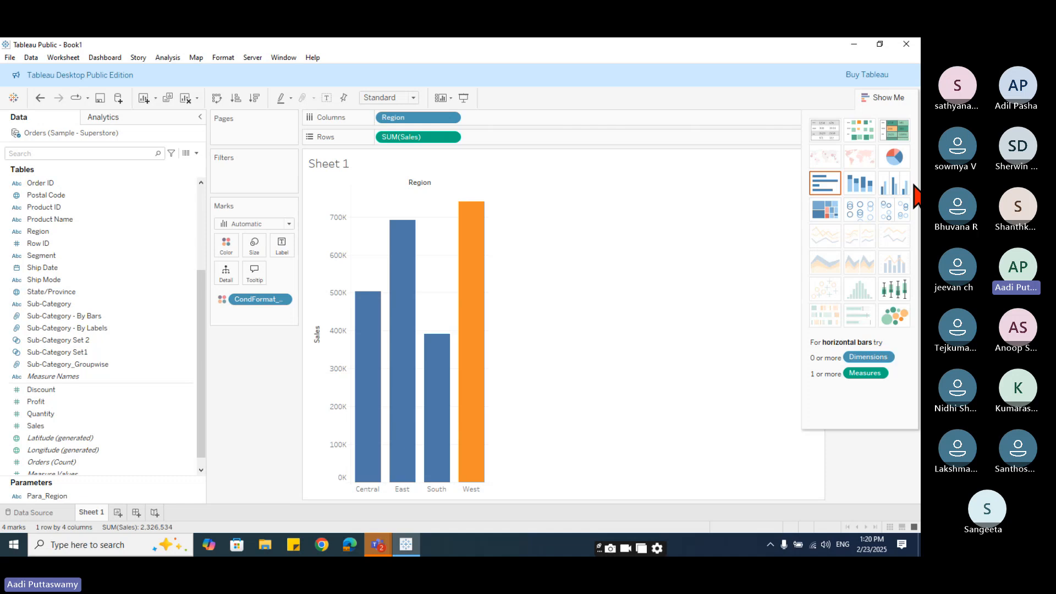
pyautogui.click(825, 130)
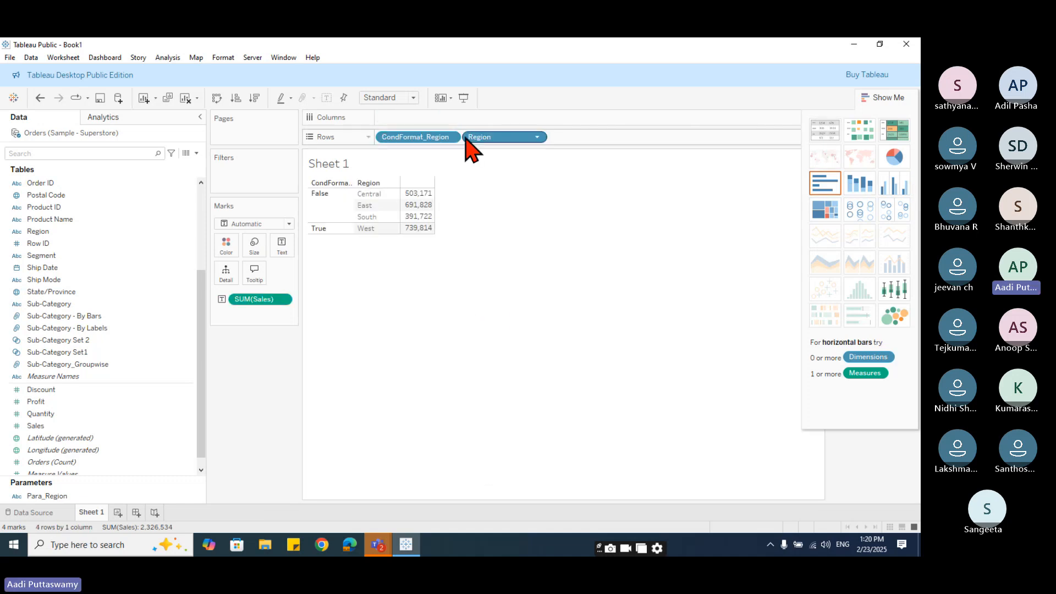
pyautogui.moveTo(457, 137); pyautogui.dragTo(226, 246)
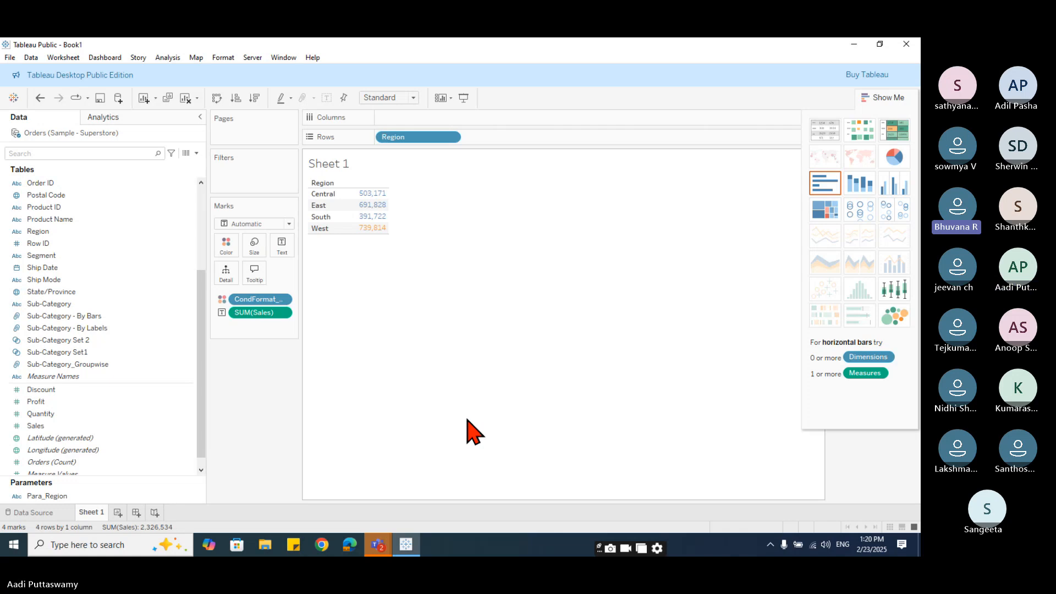
pyautogui.click(897, 97)
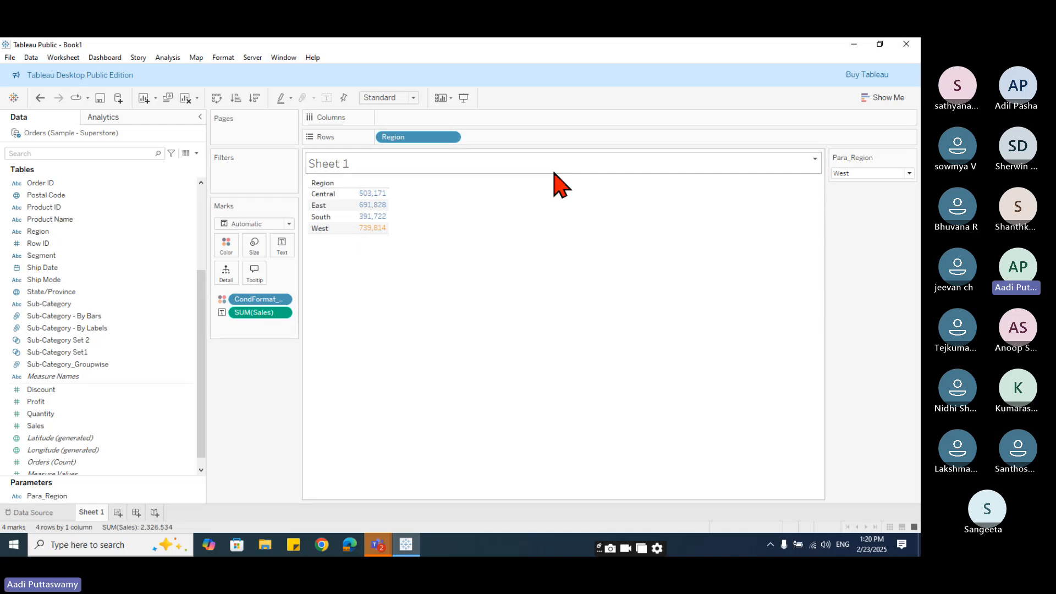
# - Add a new worksheet and build a map from the State/Province field
pyautogui.click(119, 514)
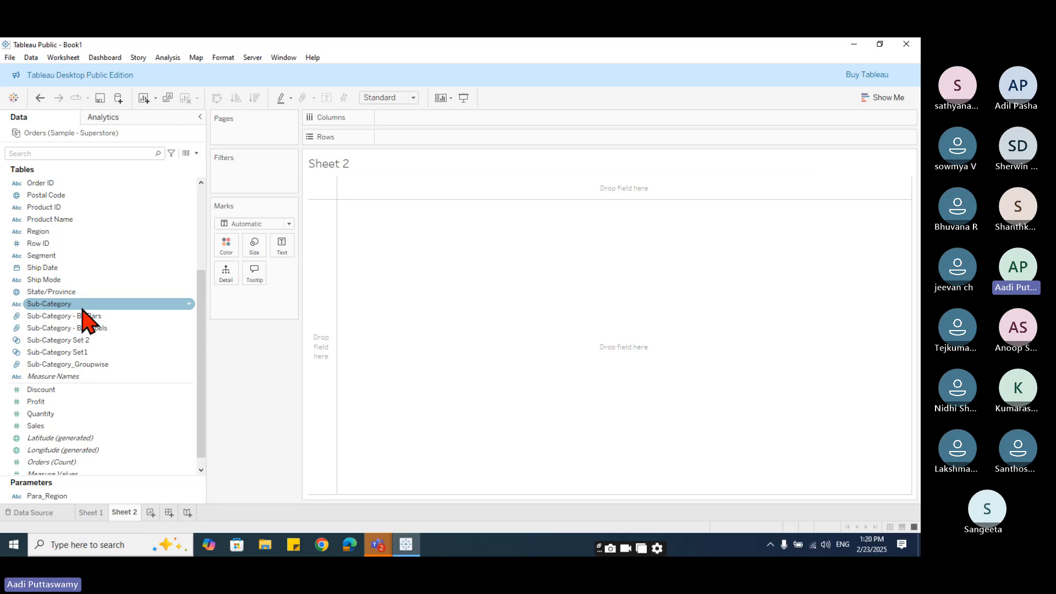
pyautogui.scroll(-1, 82, 319)
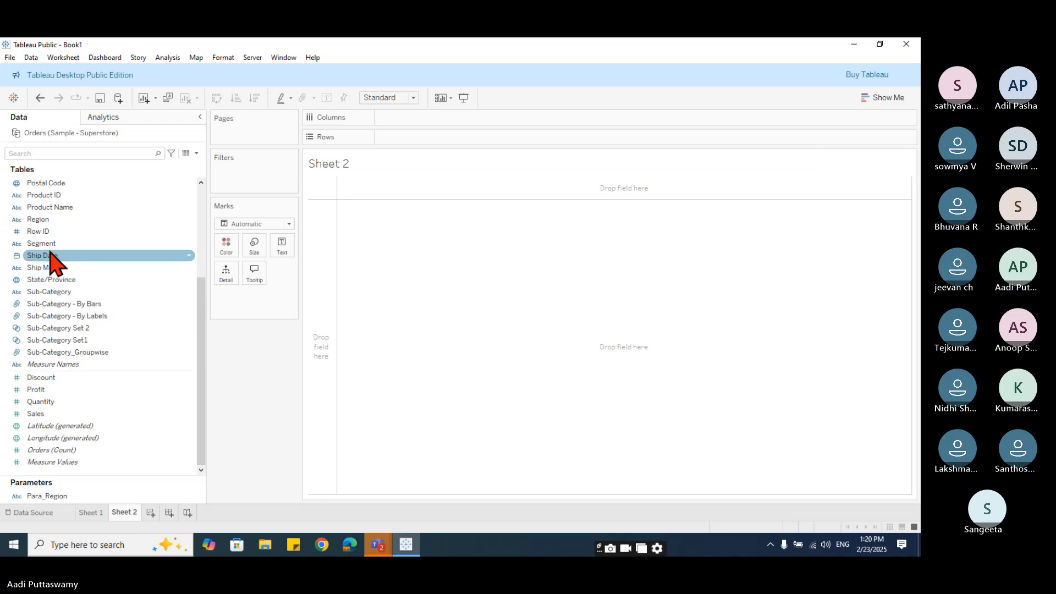
pyautogui.click(56, 280)
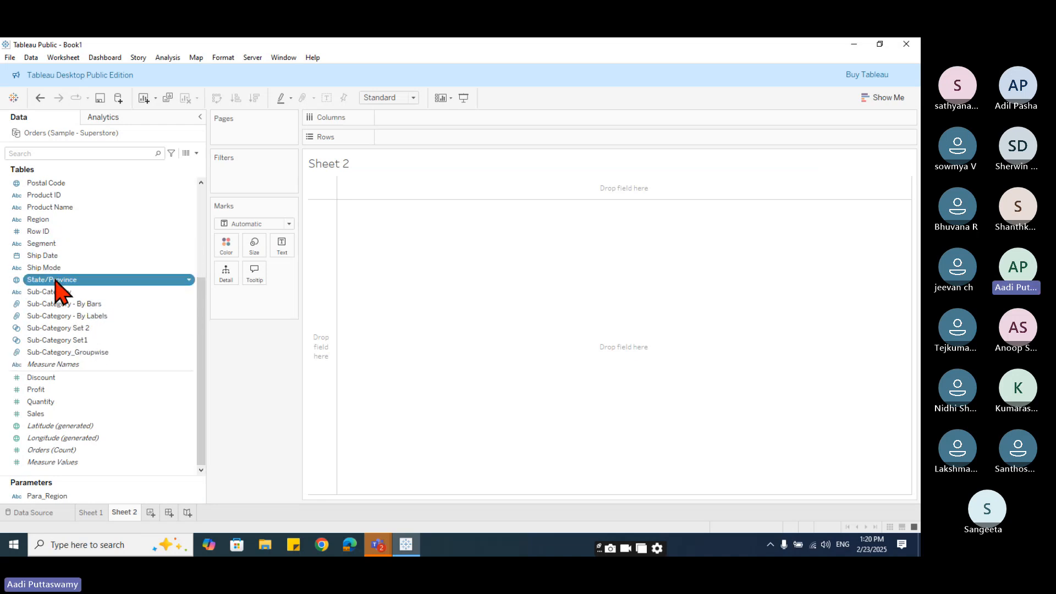
pyautogui.doubleClick(79, 280)
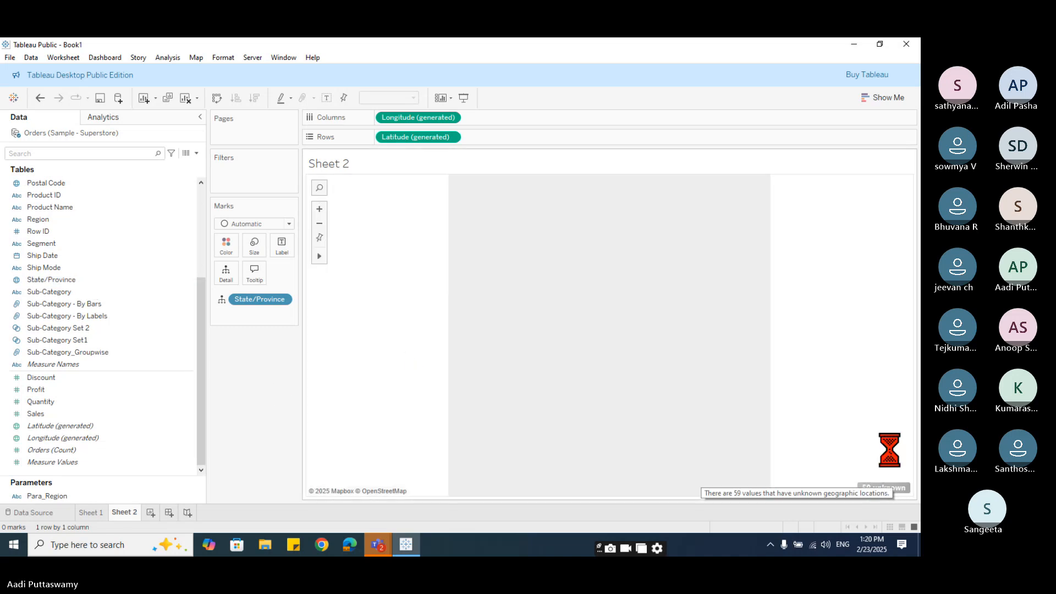
# - Try showing the map's unknown State/Province values at the default position and undo it
pyautogui.click(891, 488)
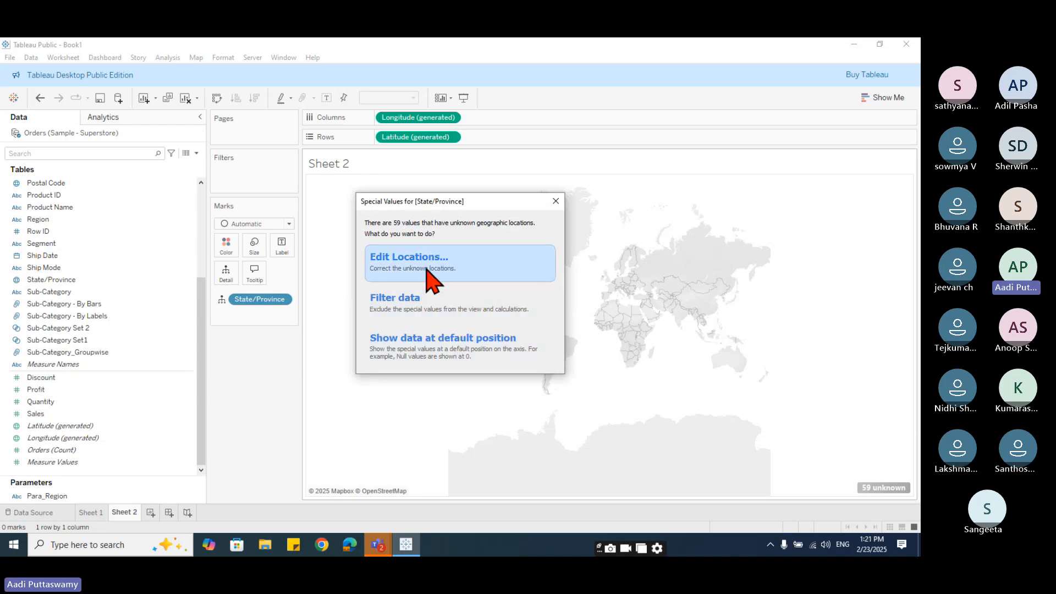
pyautogui.click(441, 352)
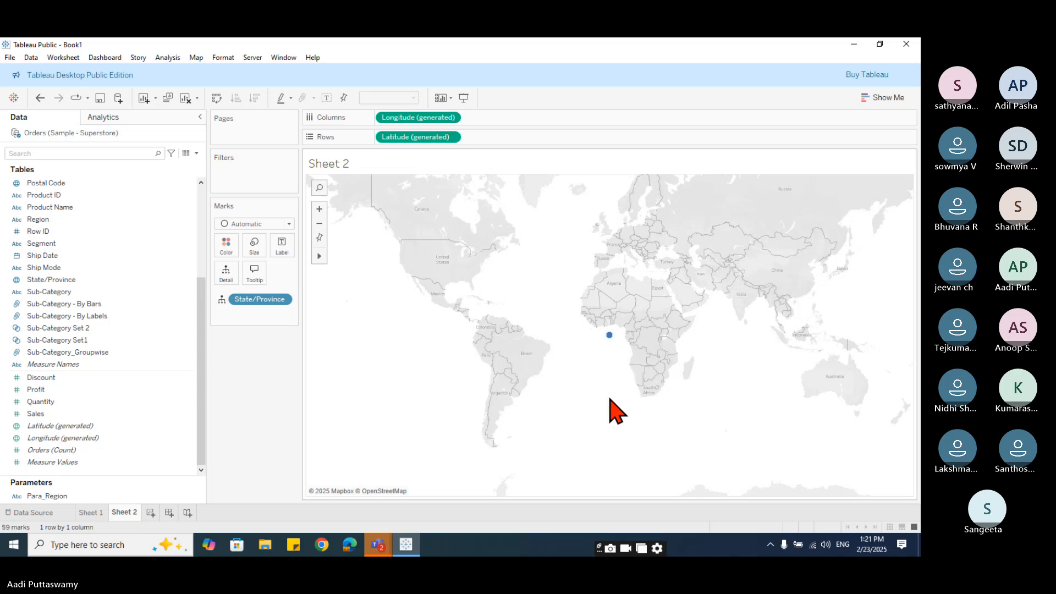
pyautogui.hotkey('ctrl', 'z')
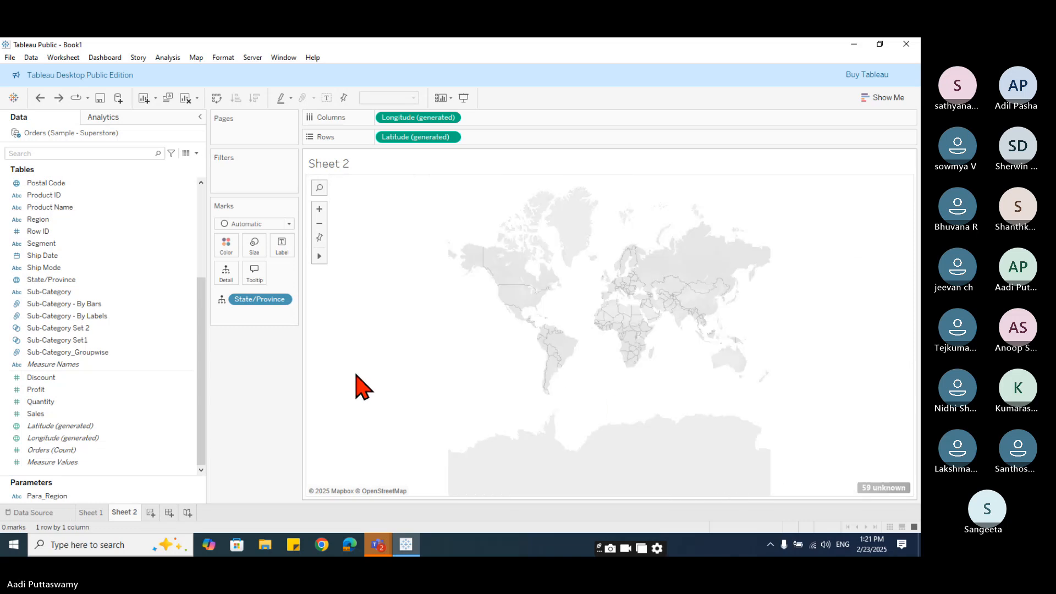
# - Open location editing for the unknown State/Province values and try taking the country from the Country/Region field
pyautogui.click(895, 489)
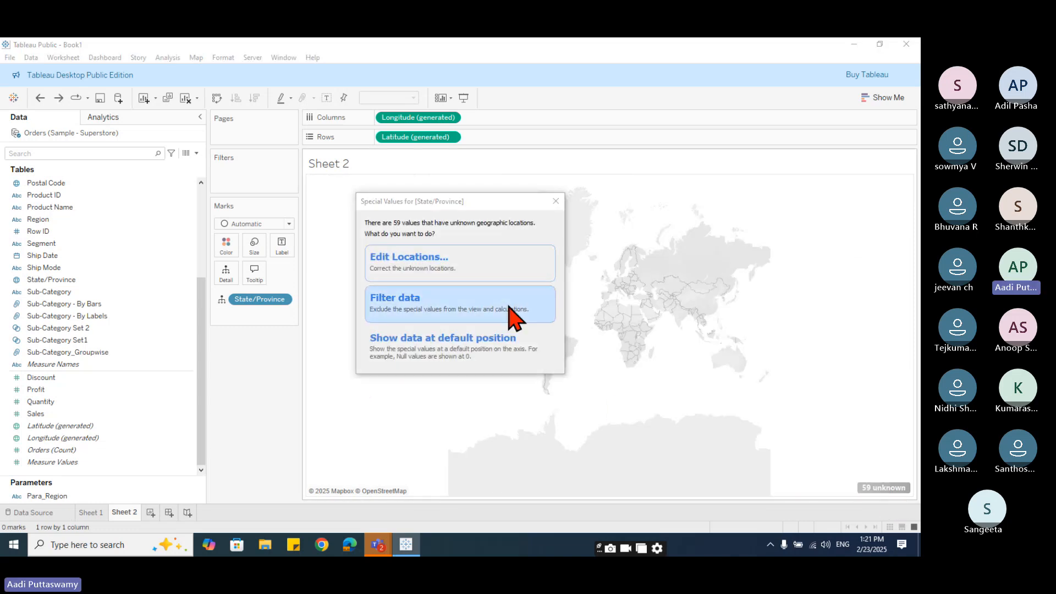
pyautogui.click(431, 266)
pyautogui.click(391, 184)
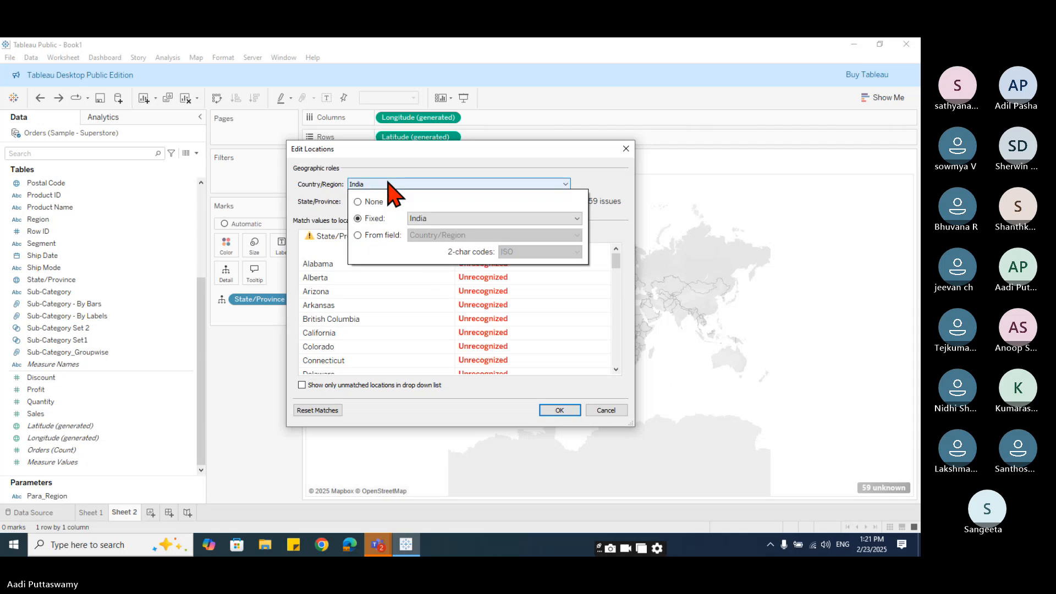
pyautogui.click(384, 235)
pyautogui.click(538, 235)
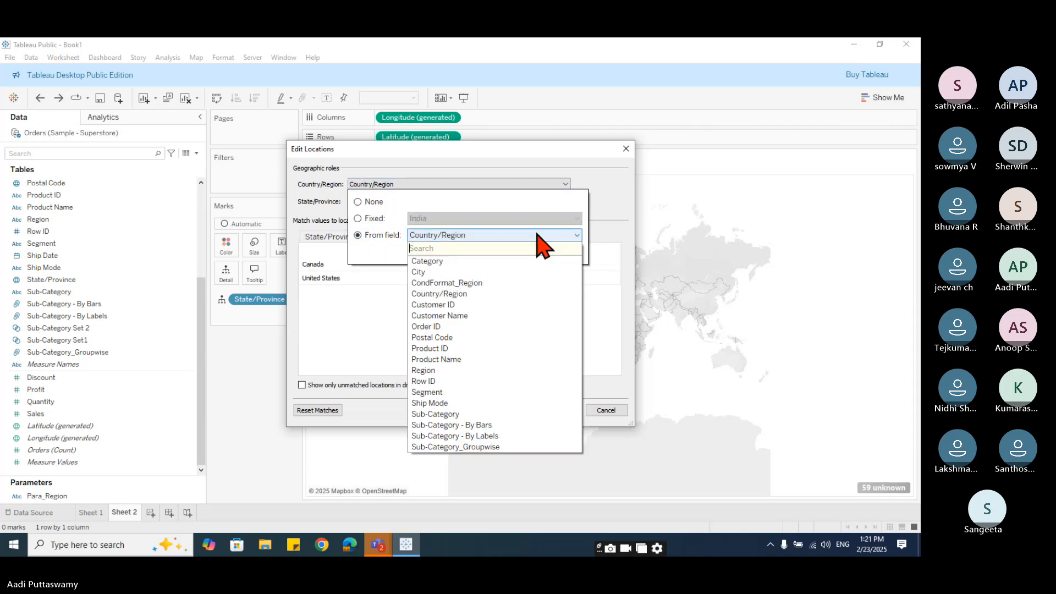
pyautogui.click(380, 251)
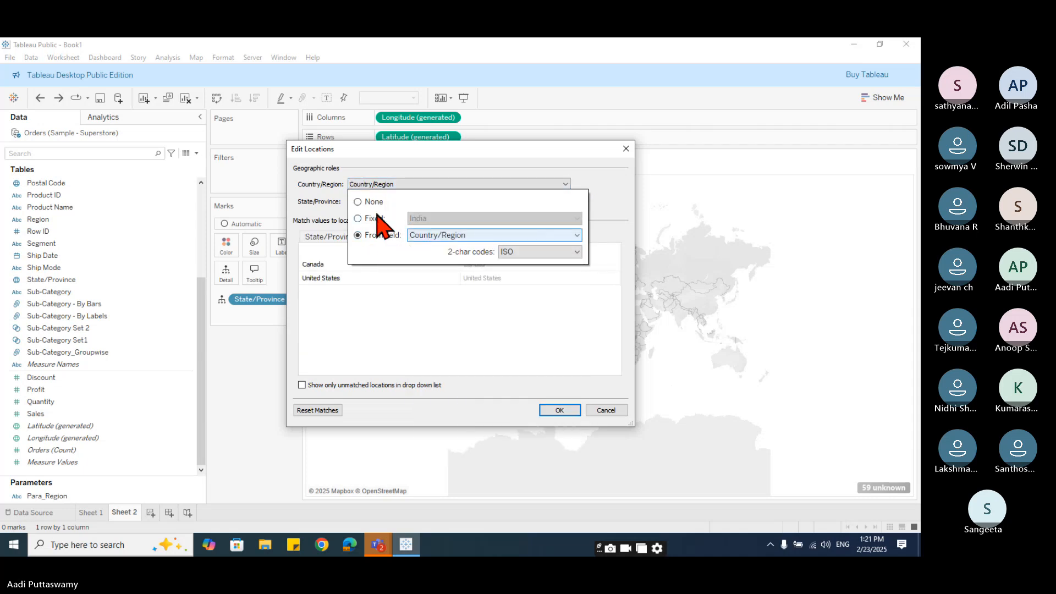
# - Set the map's Country/Region to the fixed value United States and apply the location changes
pyautogui.click(374, 218)
pyautogui.click(467, 218)
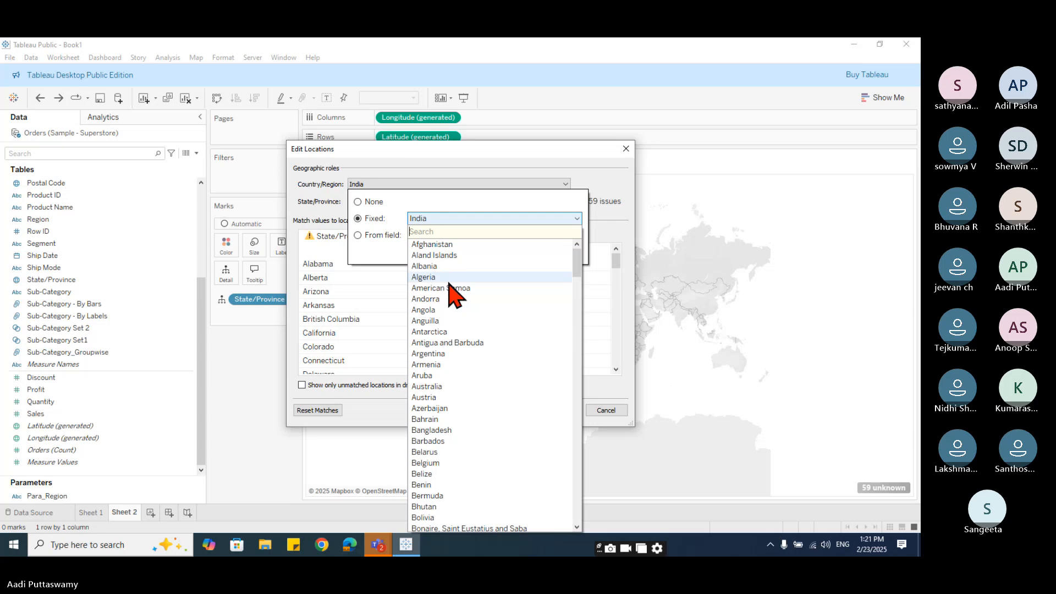
pyautogui.write('u')
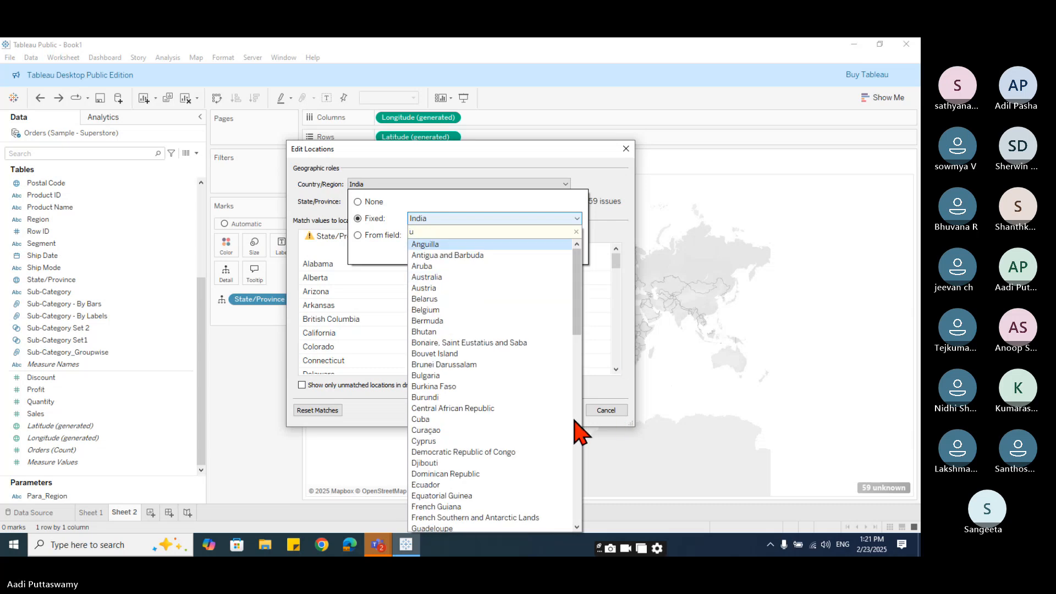
pyautogui.write('s')
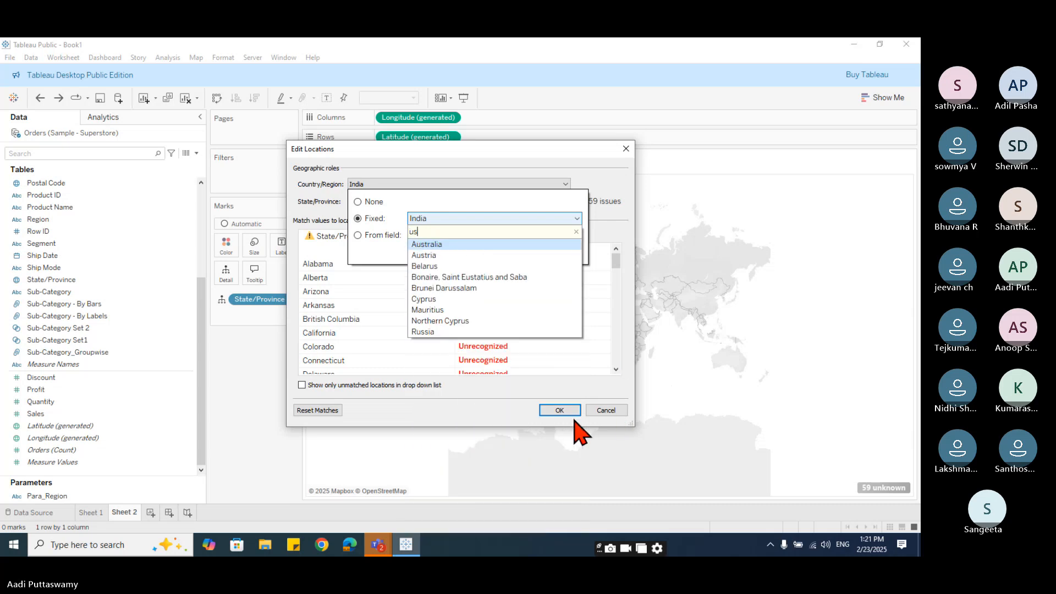
pyautogui.press('BackSpace')
pyautogui.write('ni')
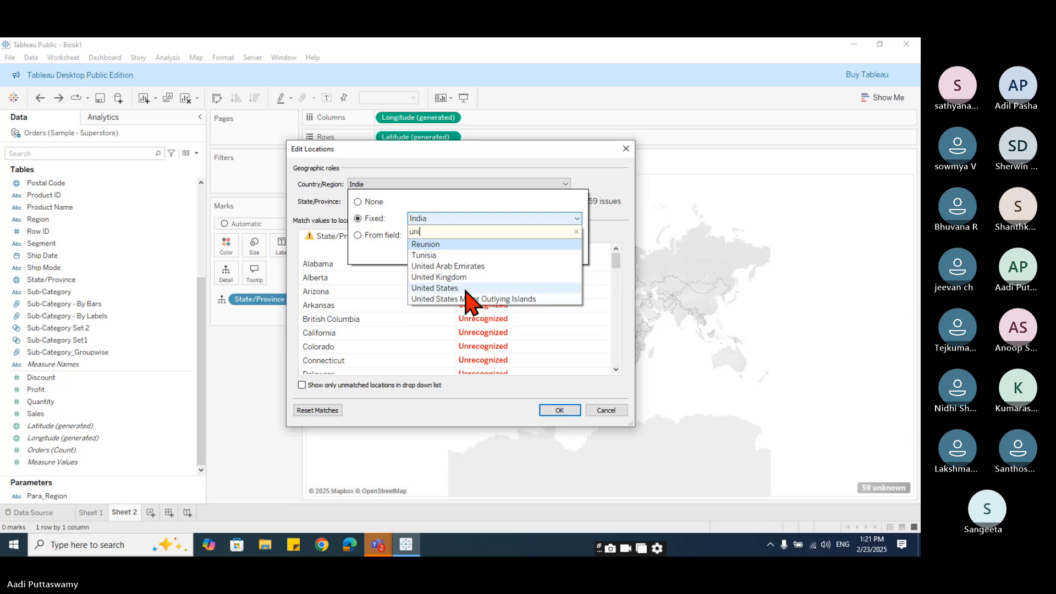
pyautogui.click(466, 289)
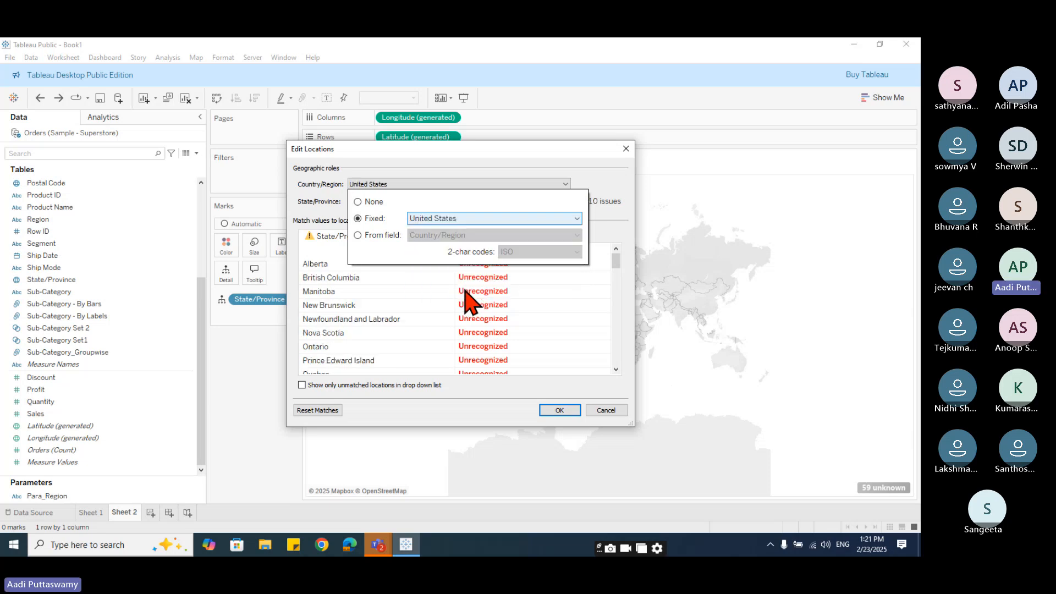
pyautogui.click(560, 410)
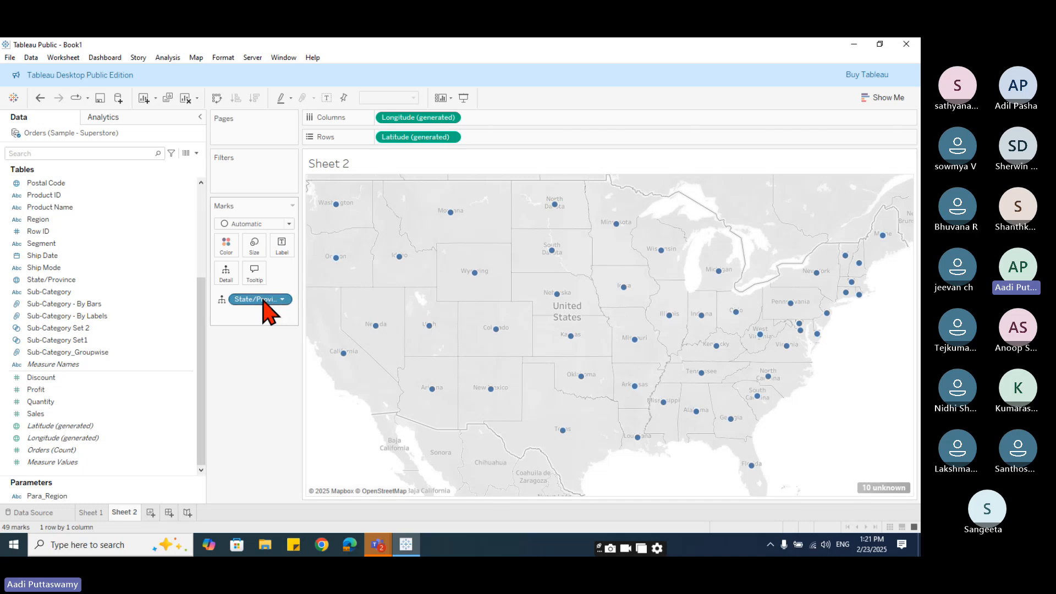
# - Try sizing the map's state marks by Sales and remove Sales from the marks again
pyautogui.moveTo(264, 300); pyautogui.dragTo(266, 365)
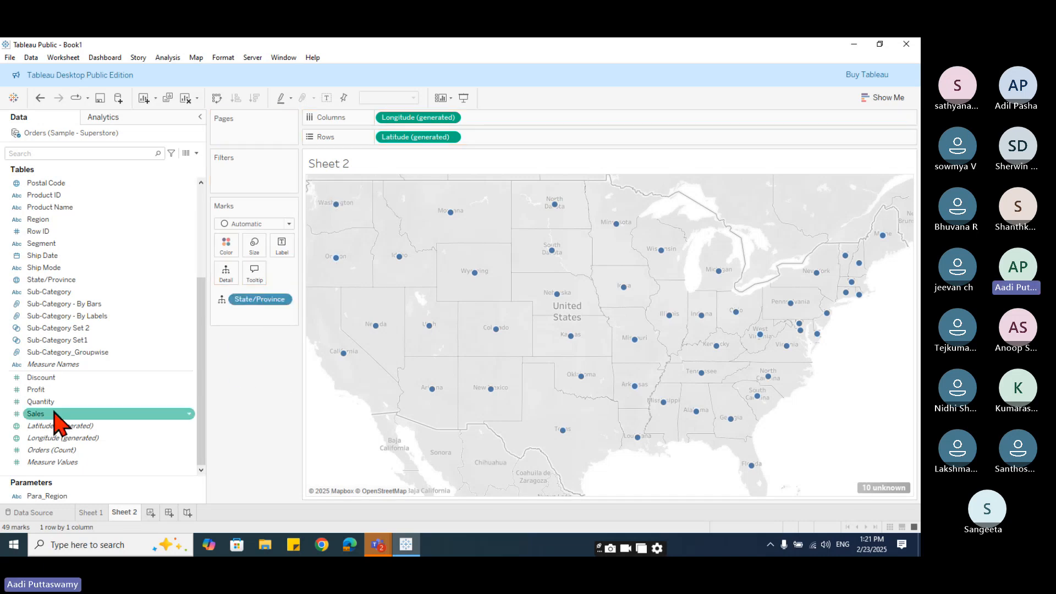
pyautogui.moveTo(55, 415); pyautogui.dragTo(253, 252)
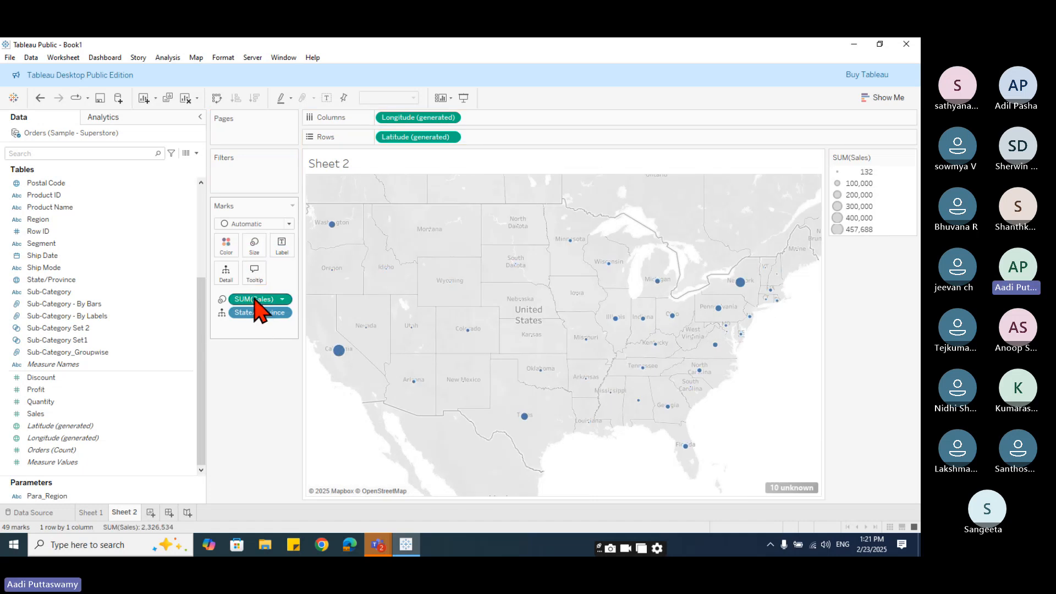
pyautogui.moveTo(259, 300); pyautogui.dragTo(267, 432)
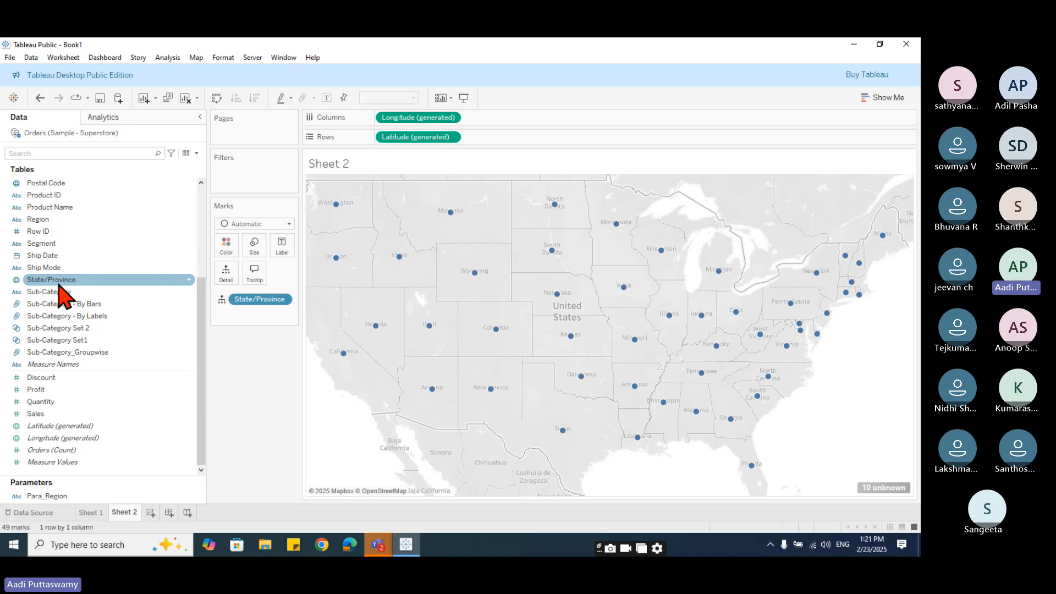
# - Colour the states by CondFormat_Region and convert the symbol map to a filled map, returning CondFormat_Region from the rows to colour
pyautogui.scroll(5, 82, 286)
pyautogui.moveTo(83, 256); pyautogui.dragTo(225, 254)
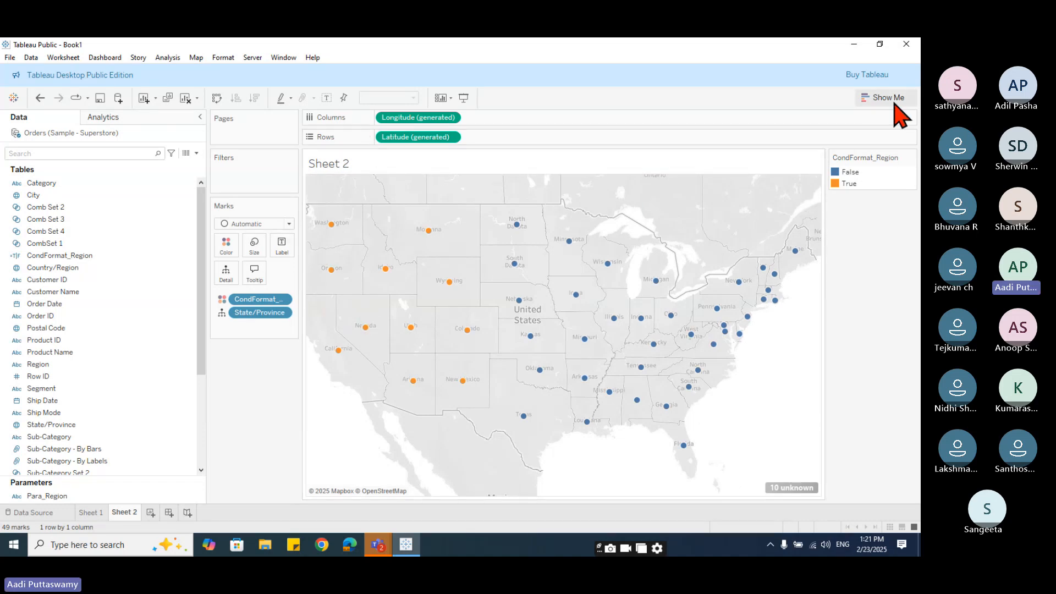
pyautogui.click(895, 105)
pyautogui.click(865, 161)
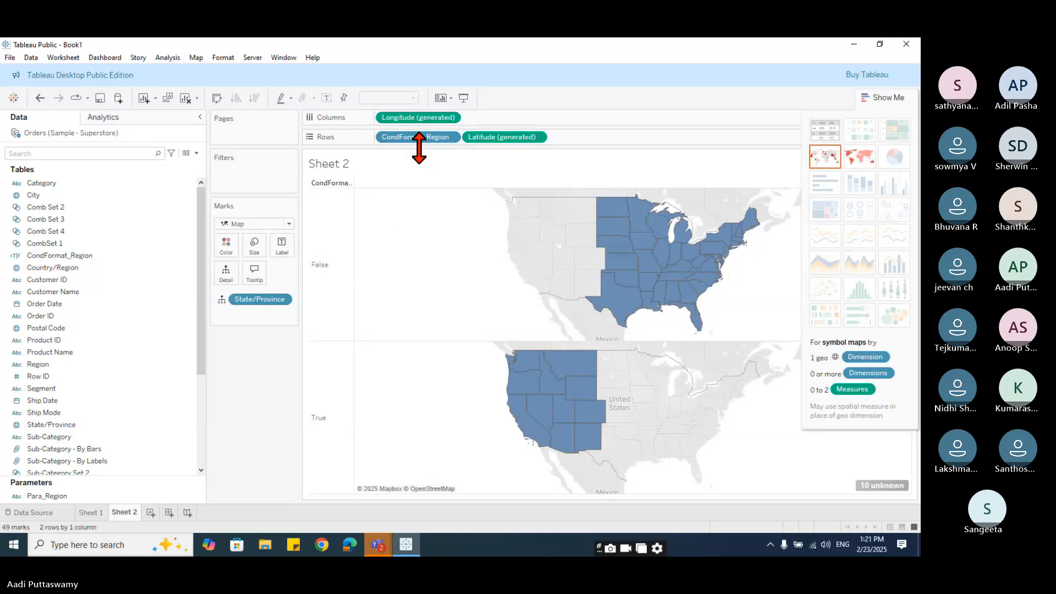
pyautogui.moveTo(425, 145); pyautogui.dragTo(228, 263)
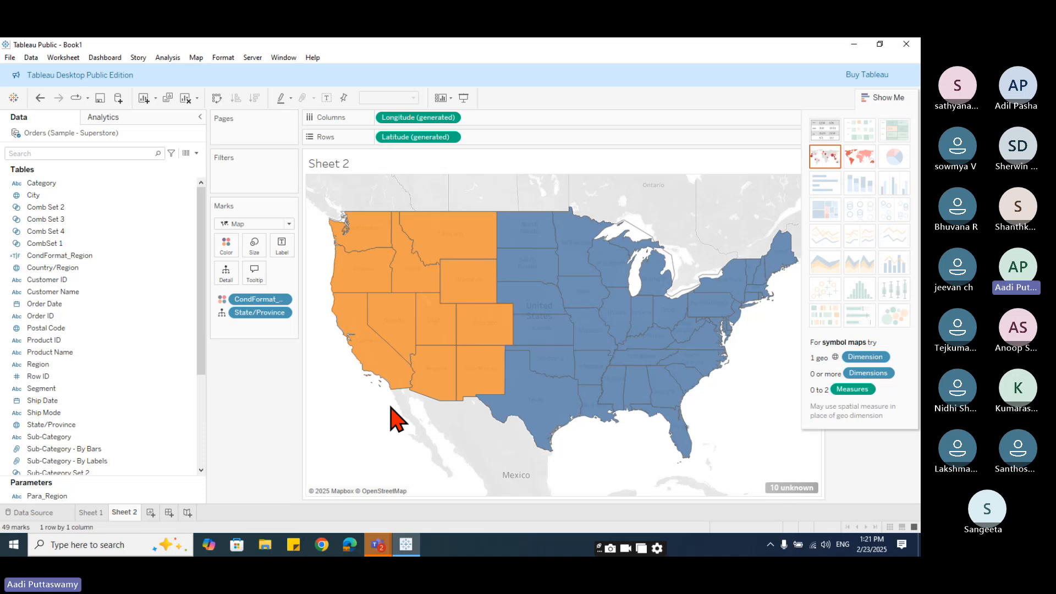
pyautogui.click(884, 98)
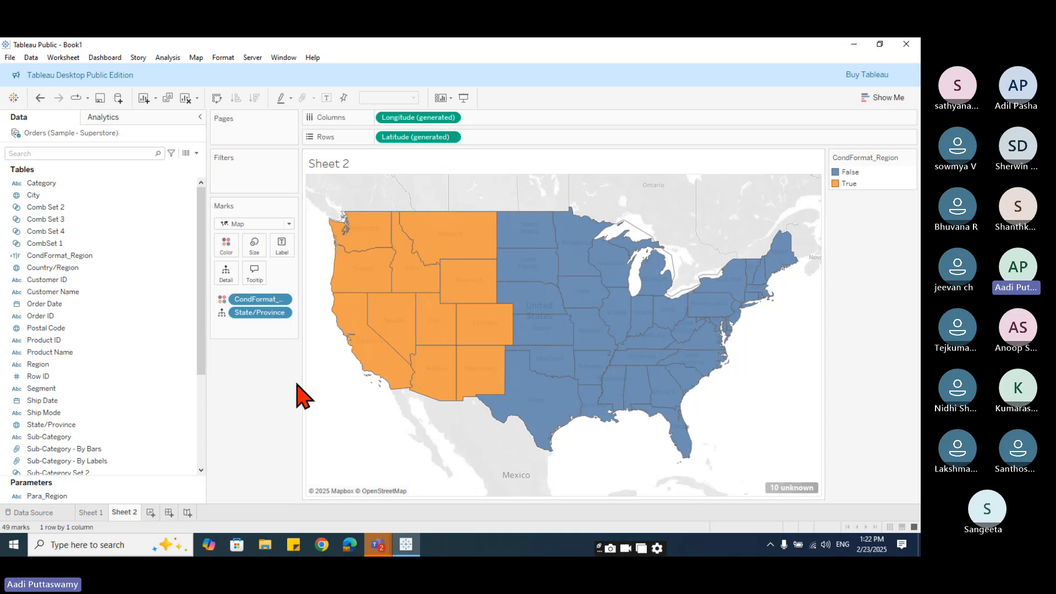
# - Open the available actions for the Para_Region parameter
pyautogui.scroll(-4, 105, 463)
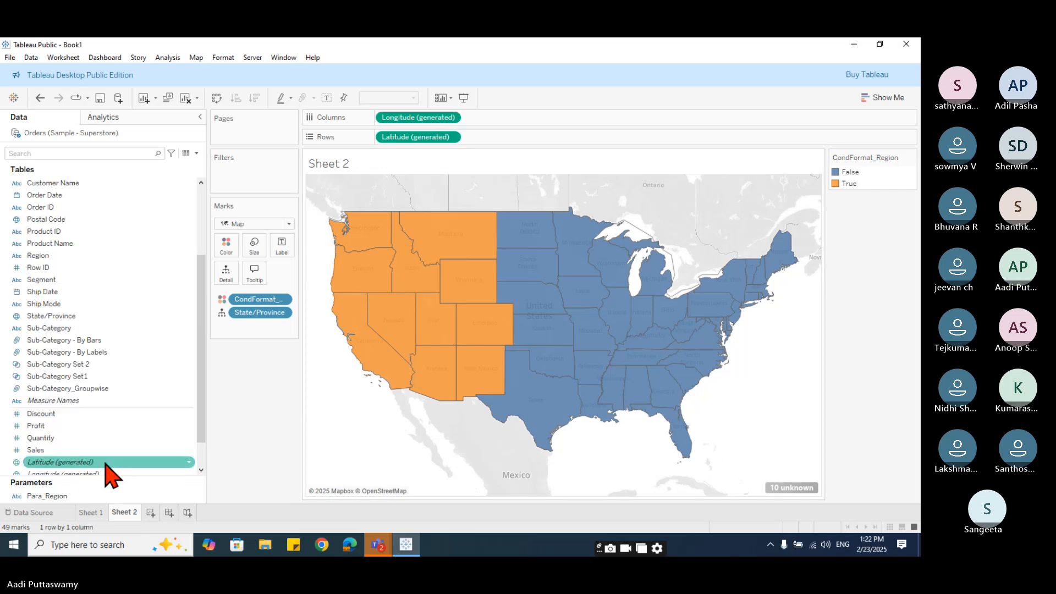
pyautogui.rightClick(61, 495)
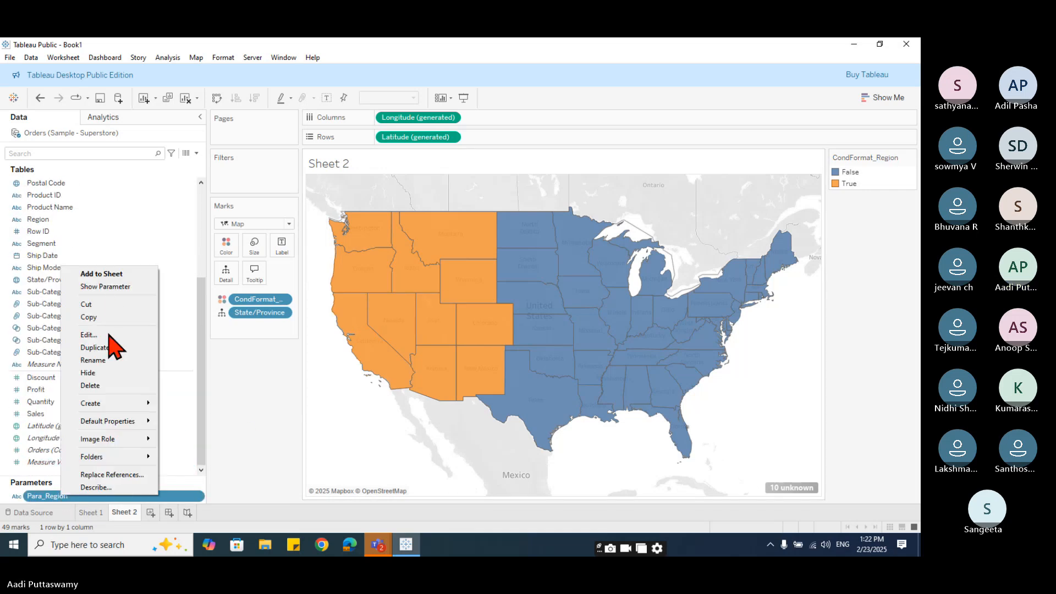
# - Show the Para_Region parameter control beside the map and switch it through East, South, West and South, finishing on Central
pyautogui.click(110, 286)
pyautogui.click(909, 219)
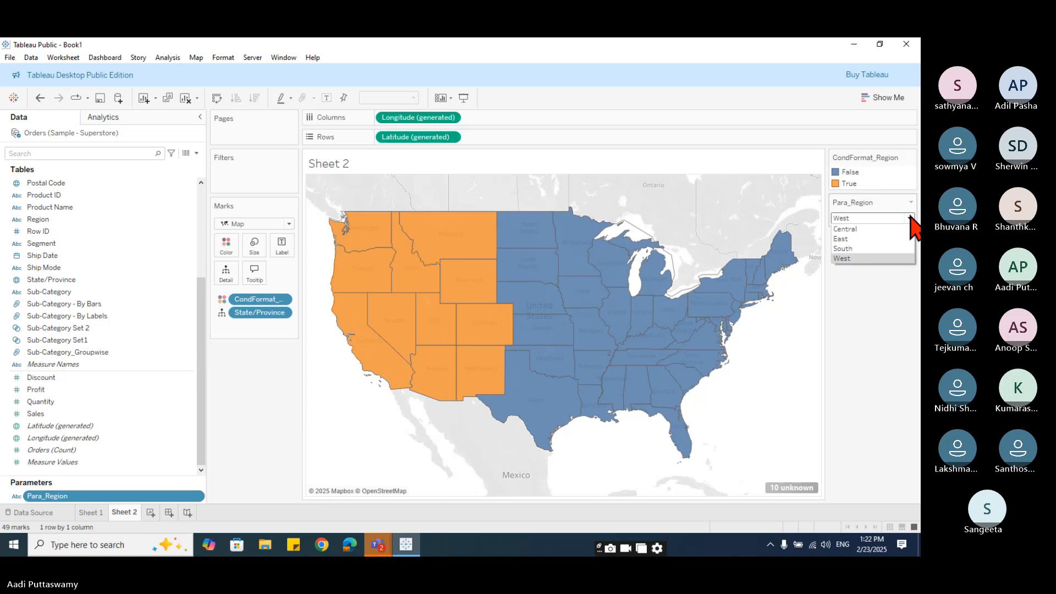
pyautogui.click(846, 238)
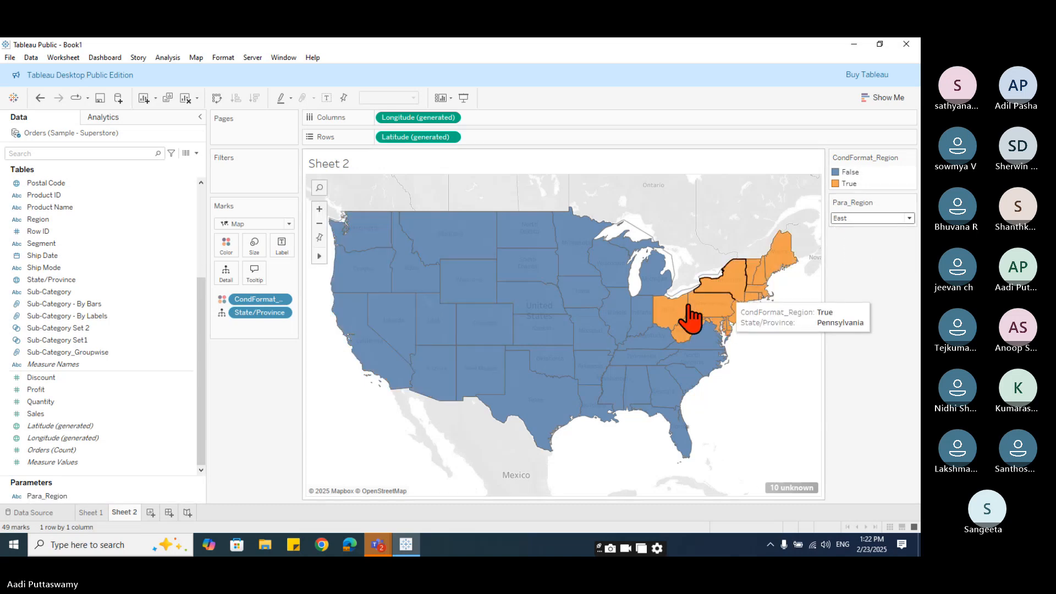
pyautogui.click(855, 220)
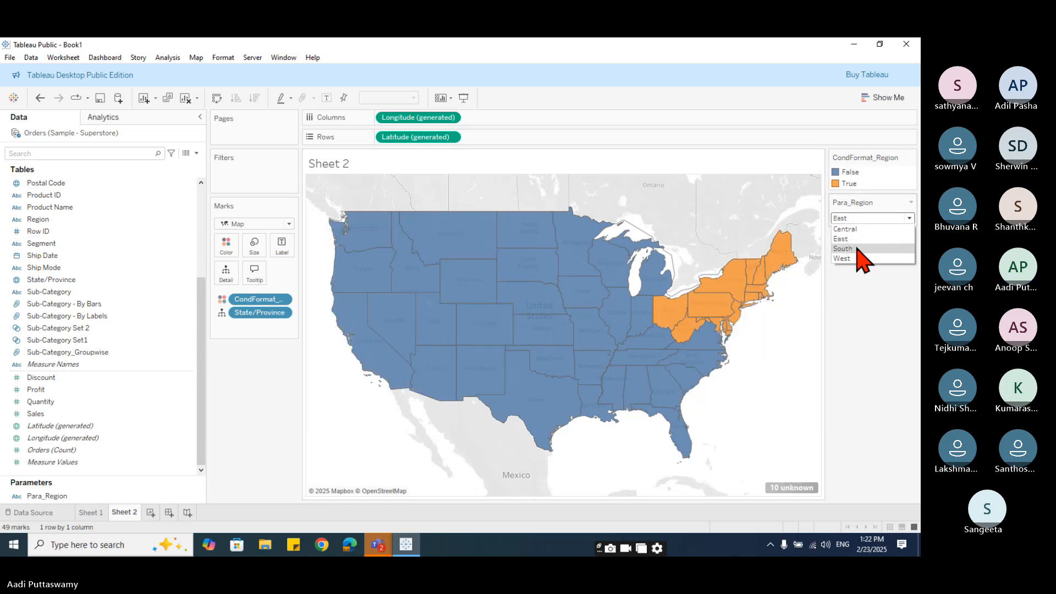
pyautogui.click(863, 248)
pyautogui.click(862, 218)
pyautogui.click(856, 258)
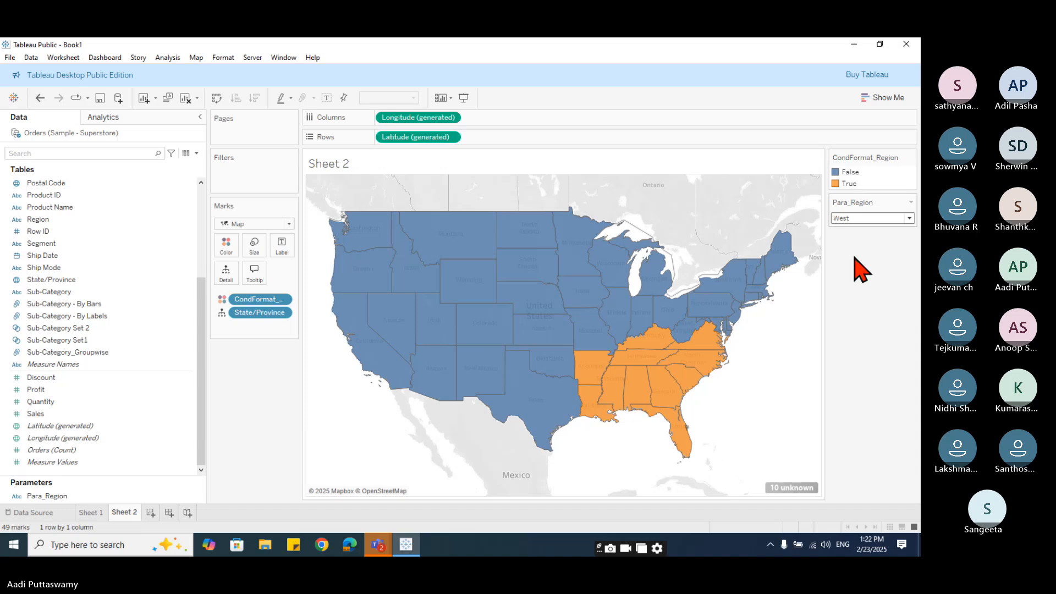
pyautogui.click(854, 220)
pyautogui.click(859, 248)
pyautogui.click(862, 219)
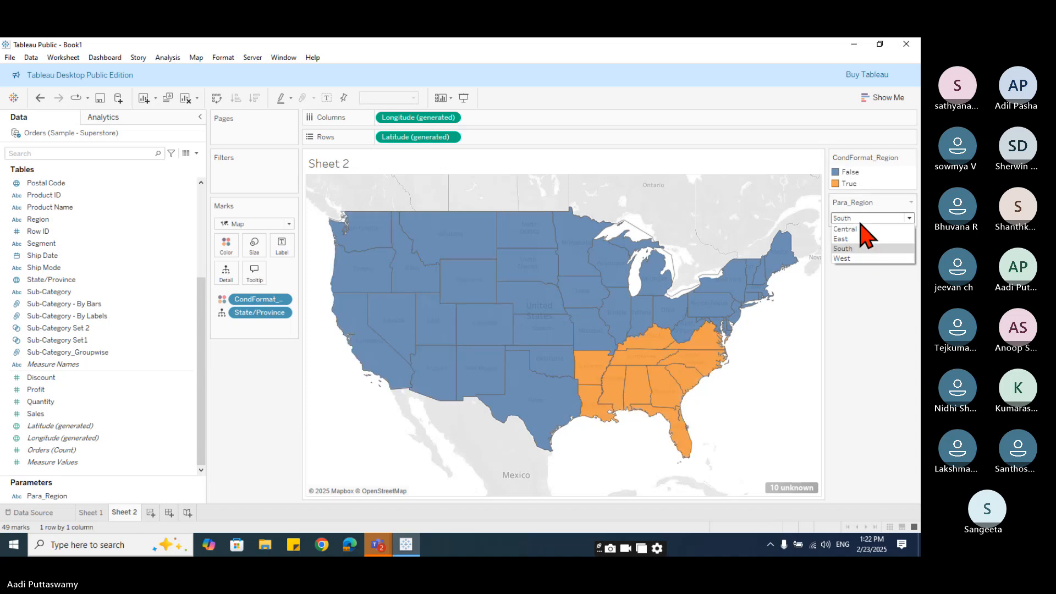
pyautogui.click(863, 230)
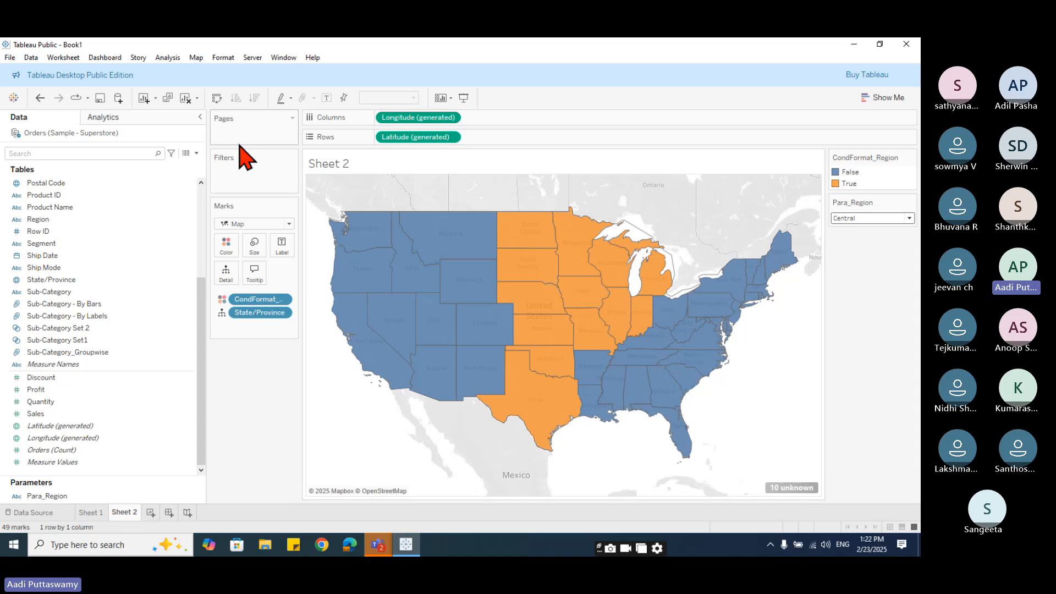
# - Clear the sheet and build a text table of Sales by Region
pyautogui.click(186, 99)
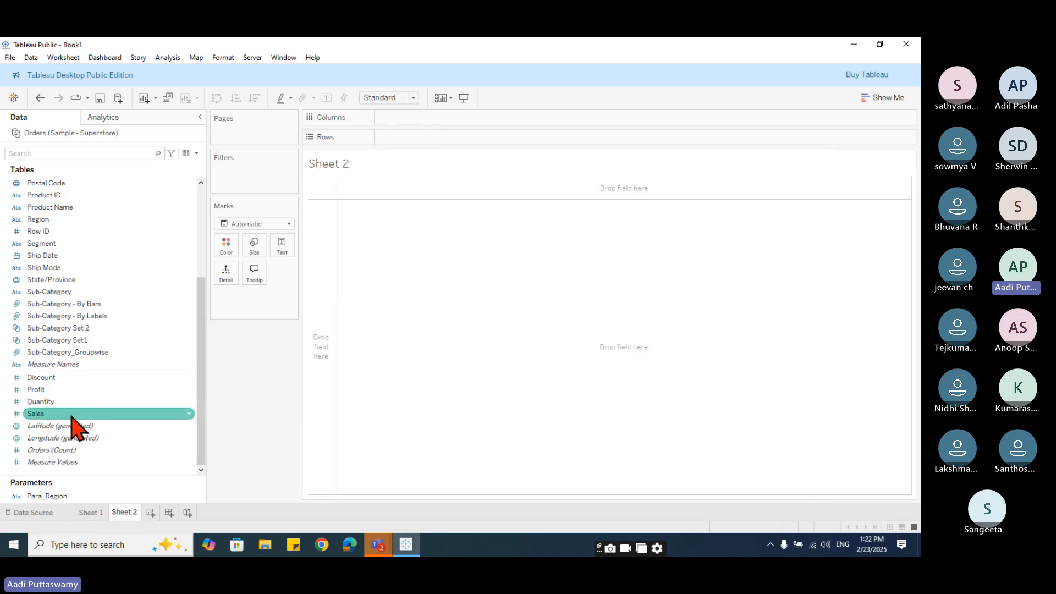
pyautogui.scroll(2, 72, 426)
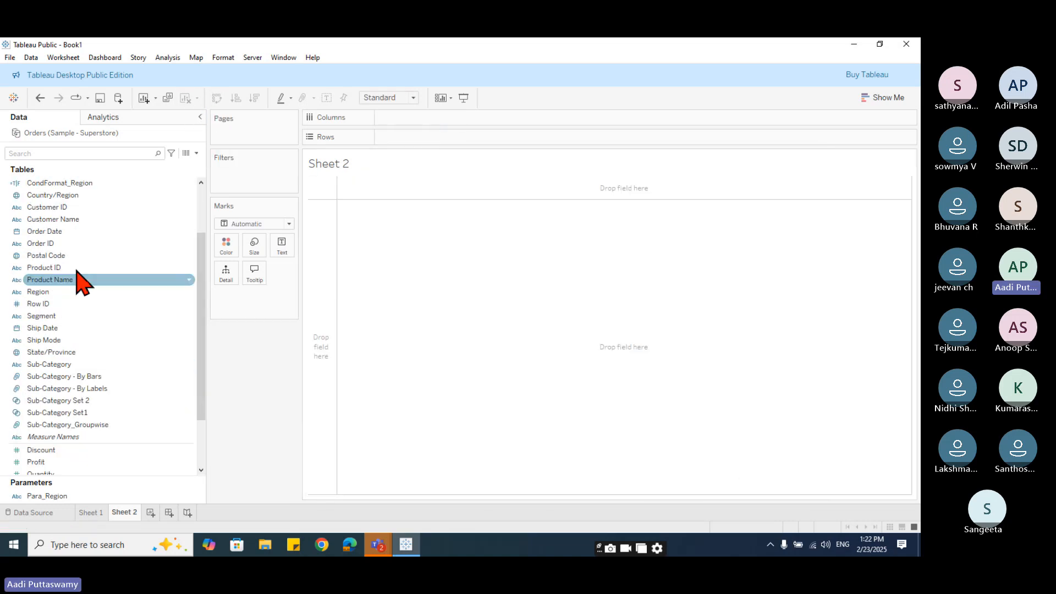
pyautogui.doubleClick(53, 294)
pyautogui.scroll(-2, 61, 426)
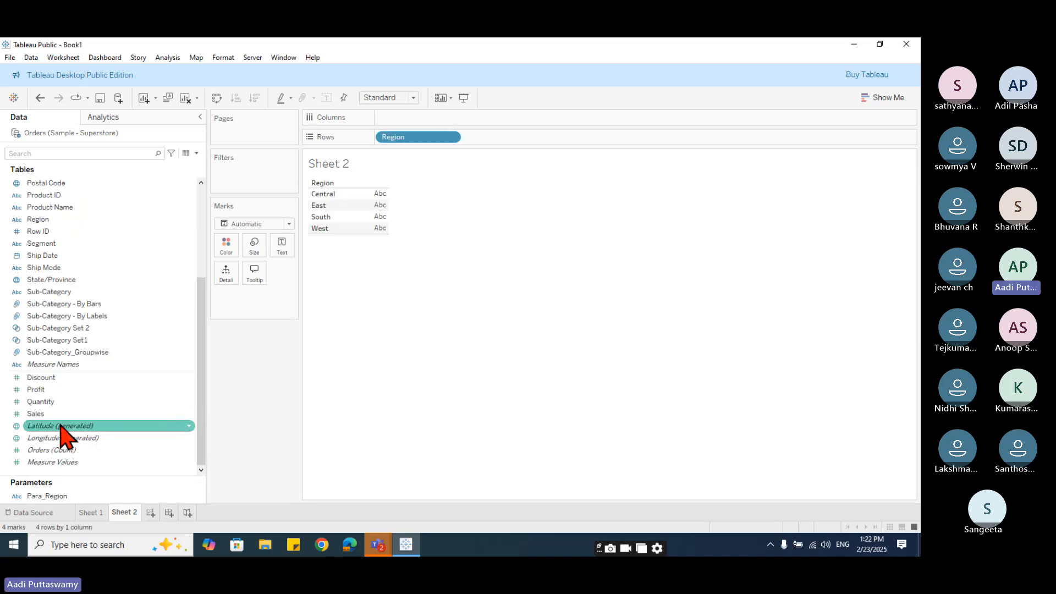
pyautogui.moveTo(46, 414); pyautogui.dragTo(402, 121)
pyautogui.click(883, 99)
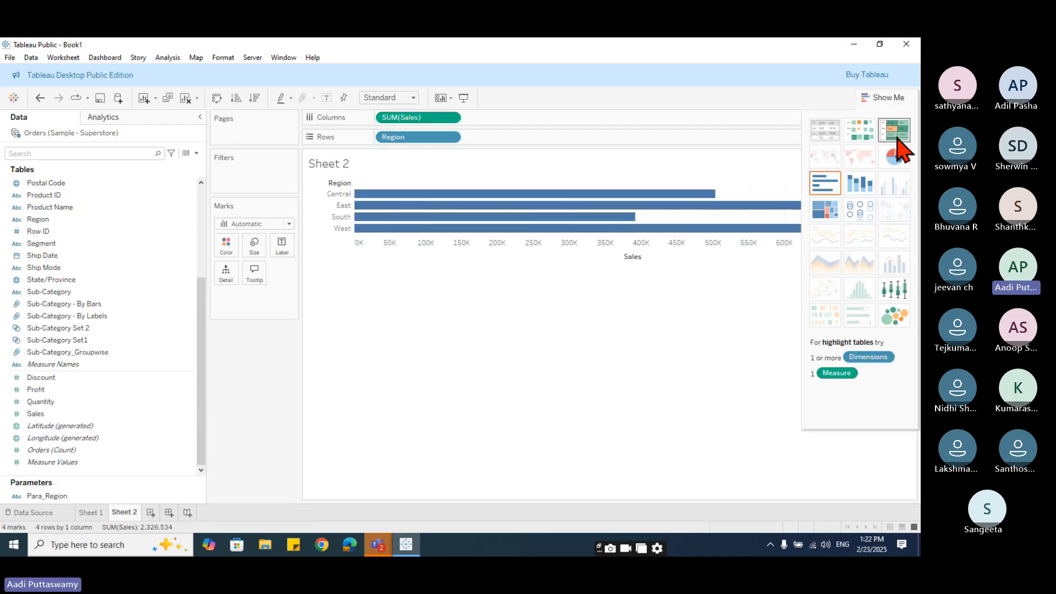
pyautogui.click(825, 132)
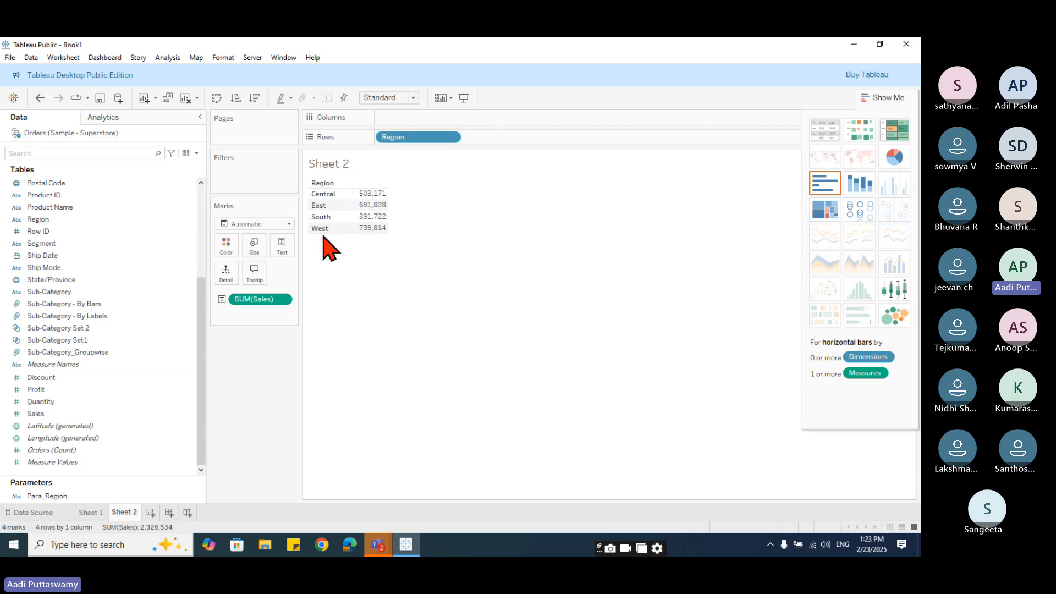
# - Add Category to the rows after Region and Ship Mode to the columns, and widen the table
pyautogui.scroll(4, 63, 234)
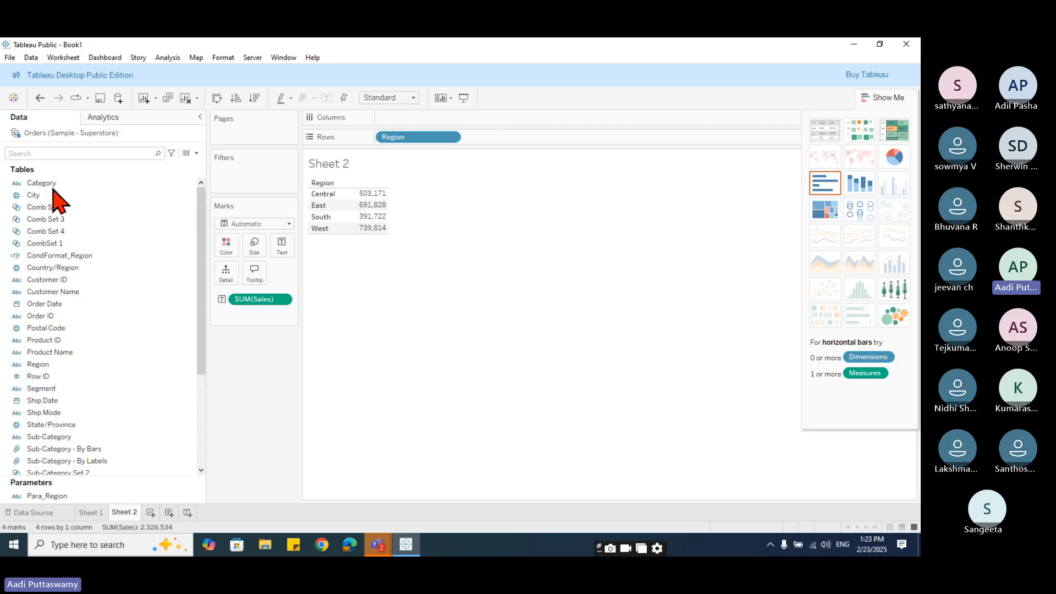
pyautogui.moveTo(50, 183); pyautogui.dragTo(550, 137)
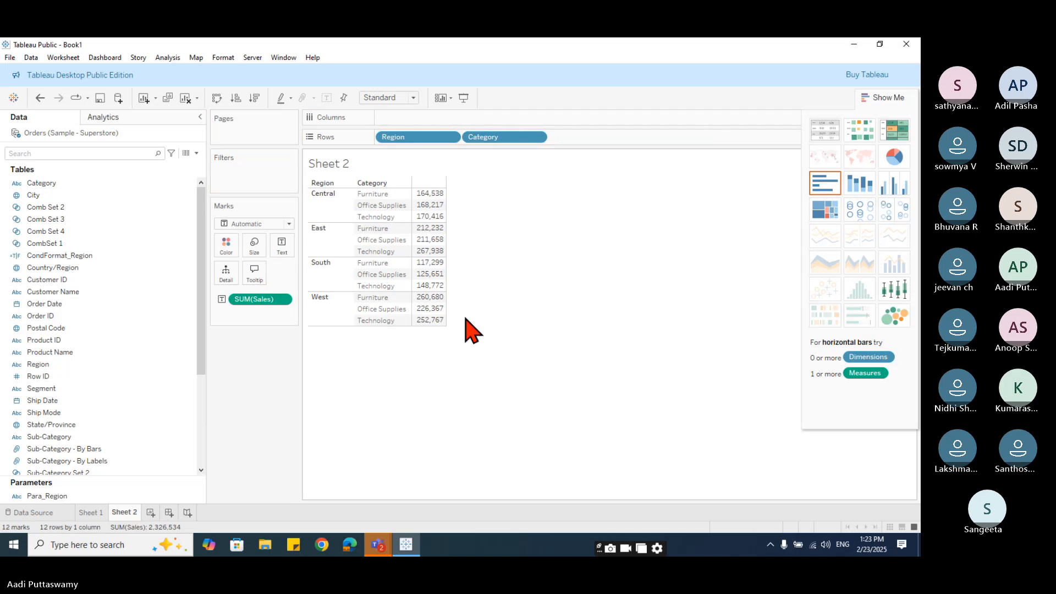
pyautogui.click(46, 402)
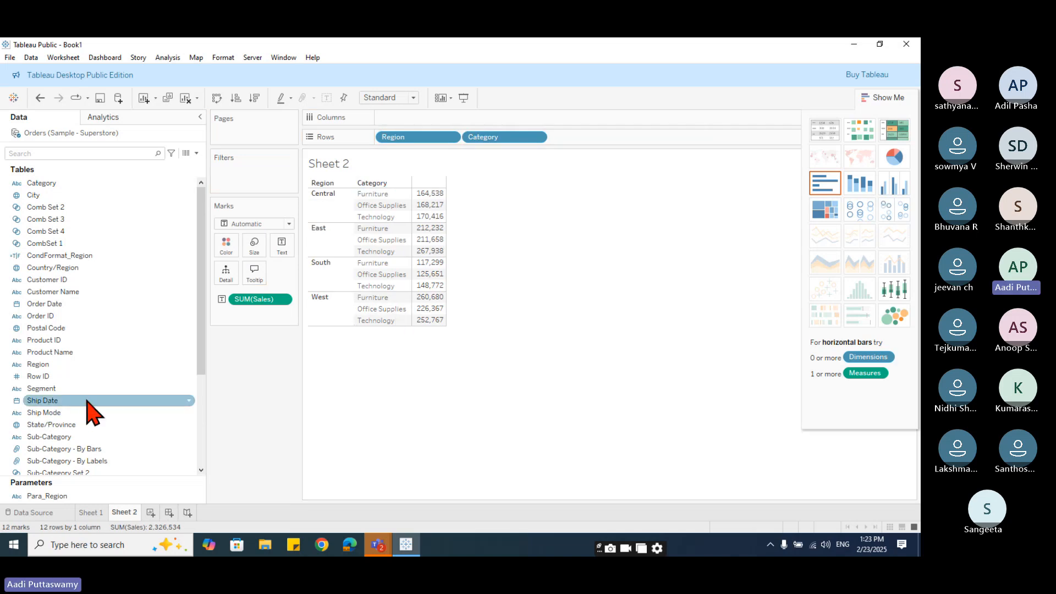
pyautogui.moveTo(44, 412); pyautogui.dragTo(401, 117)
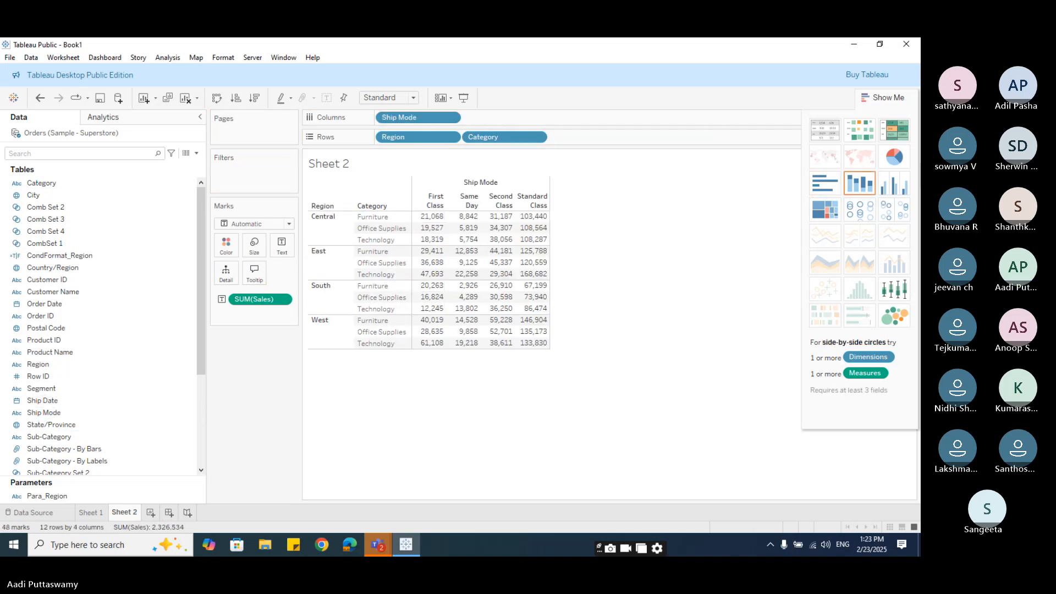
pyautogui.click(882, 97)
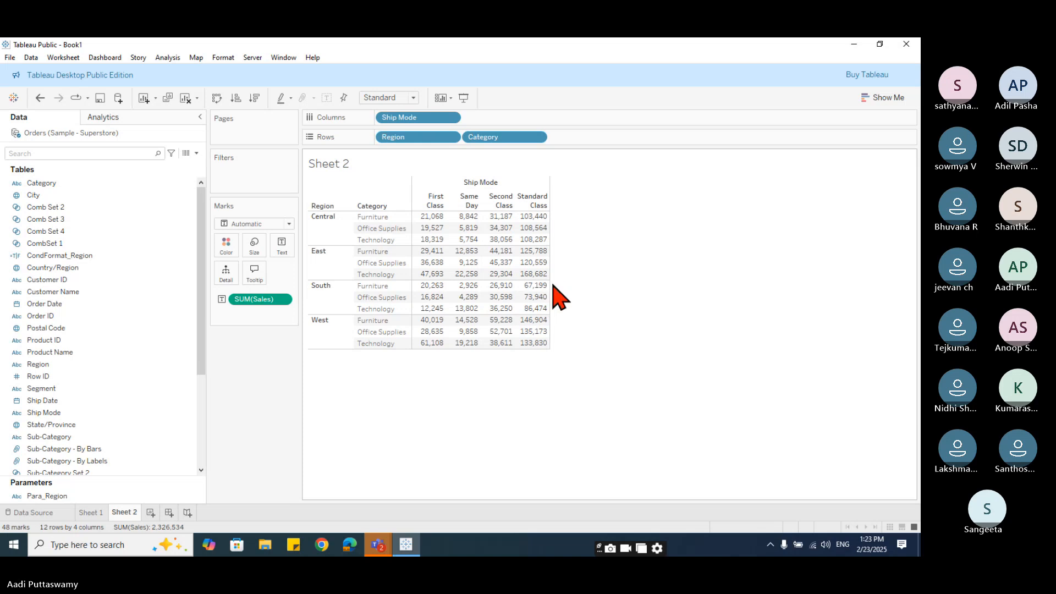
pyautogui.moveTo(550, 283); pyautogui.dragTo(772, 282)
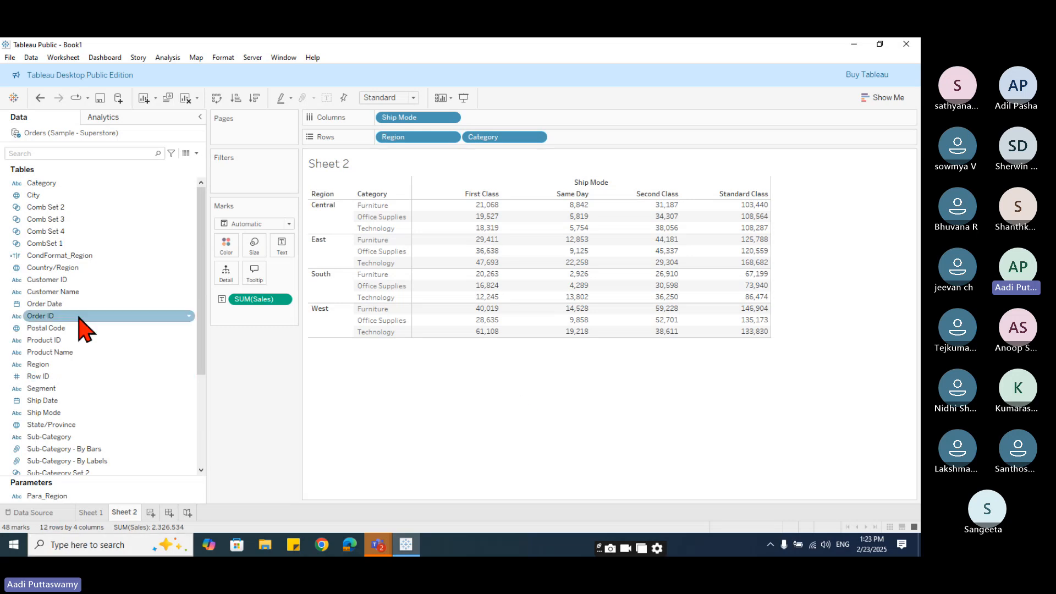
# - Color the table's sales values by CondFormat_Region and show the Para_Region parameter control
pyautogui.moveTo(75, 256); pyautogui.dragTo(223, 246)
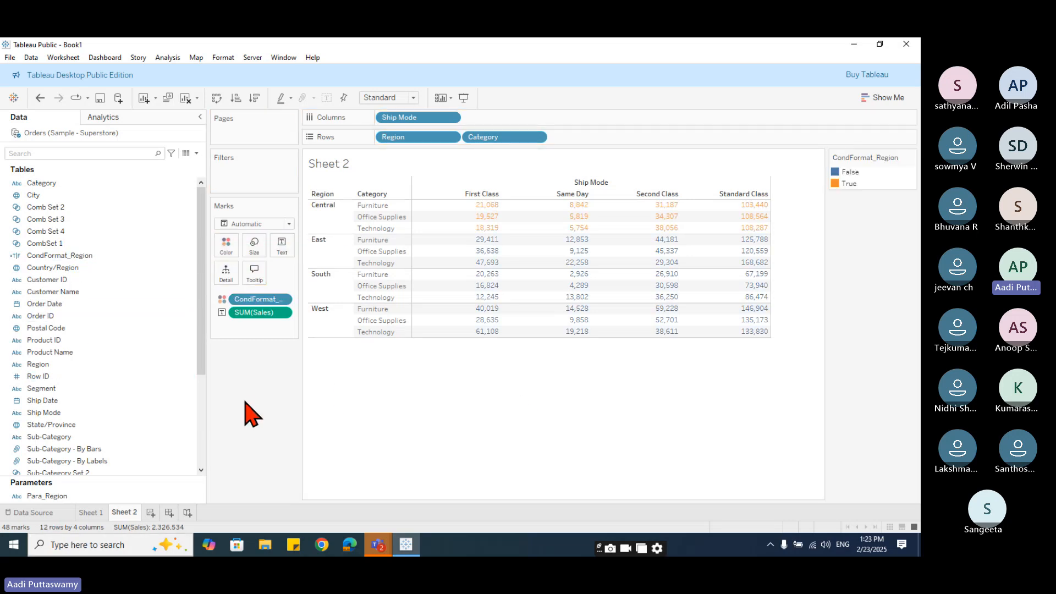
pyautogui.moveTo(642, 275)
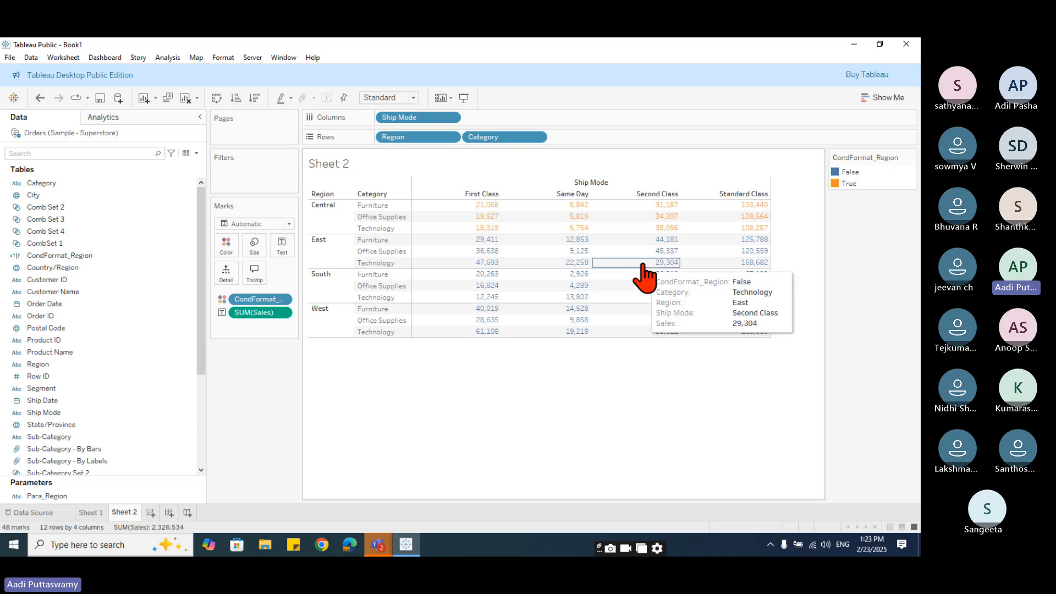
pyautogui.rightClick(65, 496)
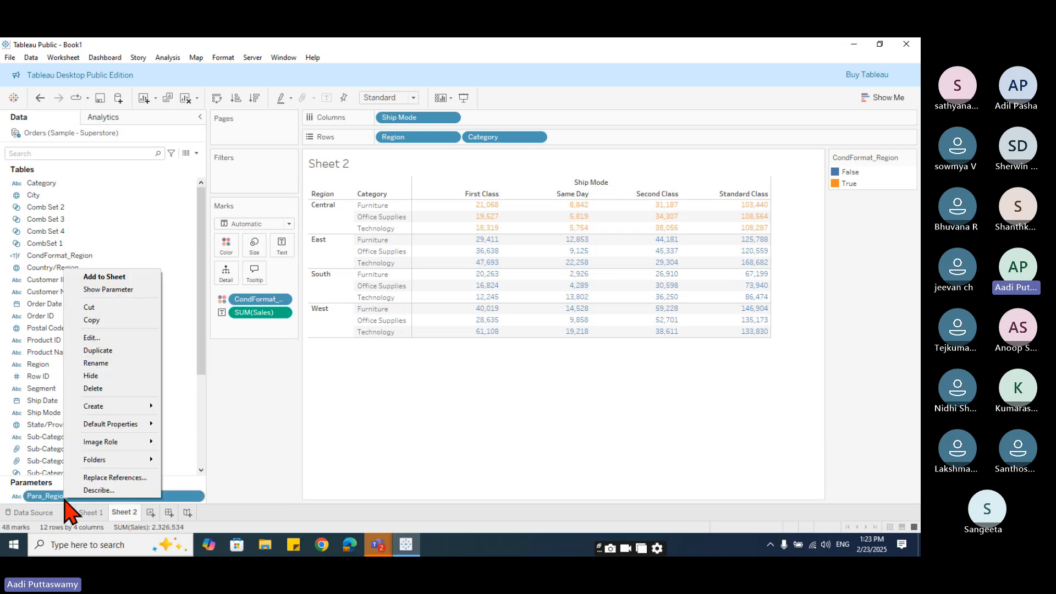
pyautogui.click(120, 301)
# - Switch Para_Region to South and then West to test the highlighting of the region rows
pyautogui.click(908, 218)
pyautogui.click(866, 235)
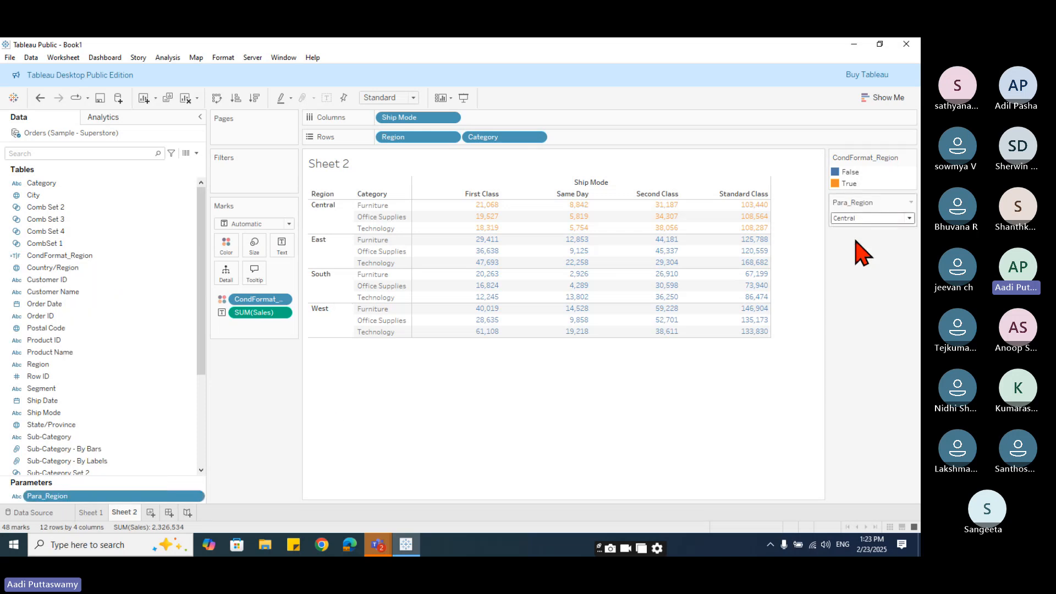
pyautogui.click(864, 219)
pyautogui.click(866, 246)
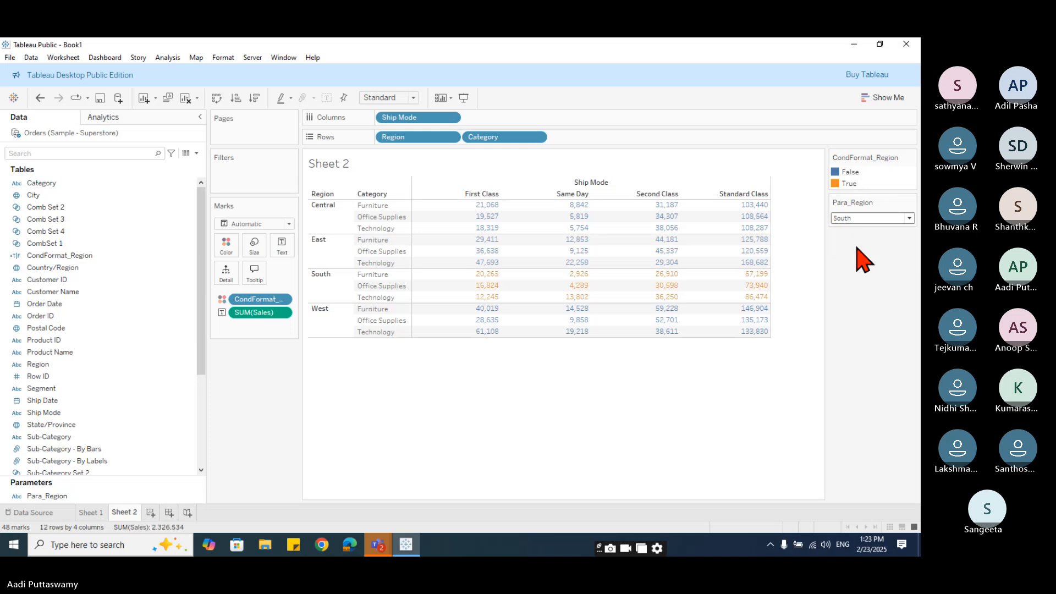
pyautogui.click(853, 219)
pyautogui.click(853, 258)
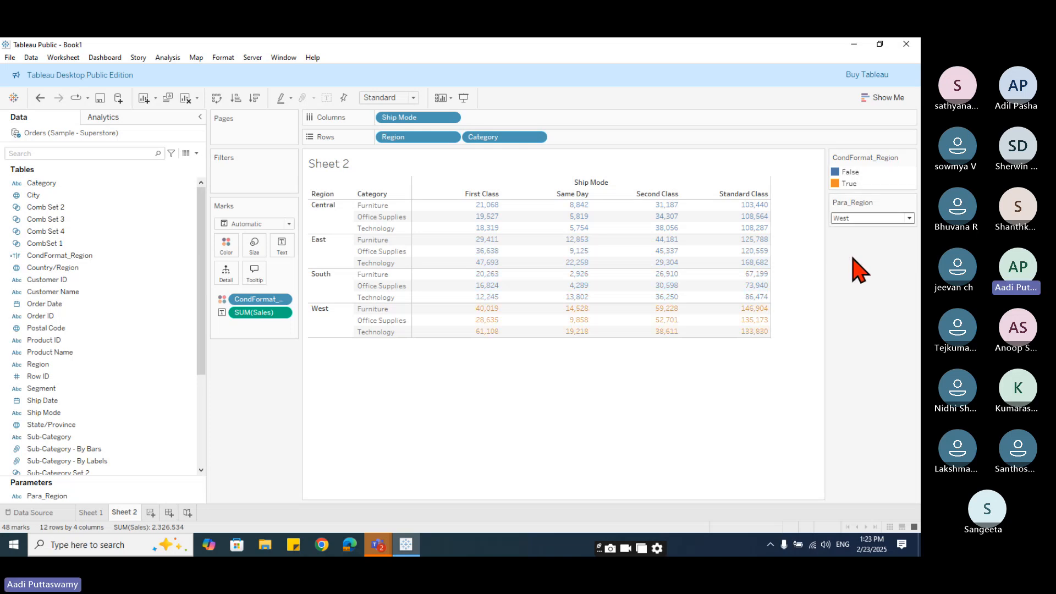
# - Swap Region onto the columns and Ship Mode onto the rows ahead of Category, and set Para_Region to Central
pyautogui.moveTo(402, 118)
pyautogui.mouseDown()
pyautogui.moveTo(469, 136)
pyautogui.moveTo(407, 117)
pyautogui.mouseUp()
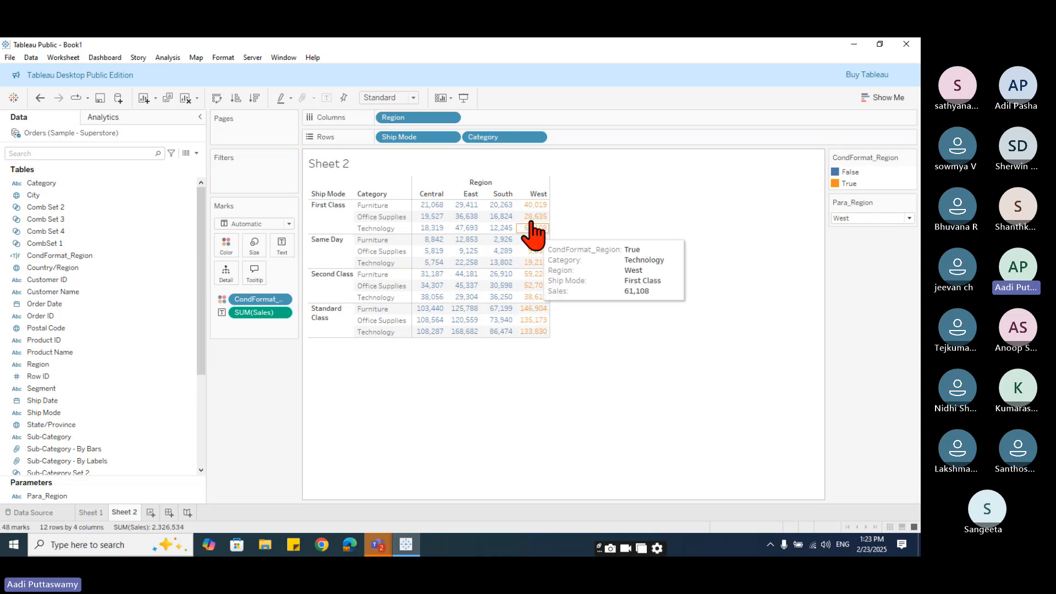
pyautogui.click(877, 218)
pyautogui.click(866, 227)
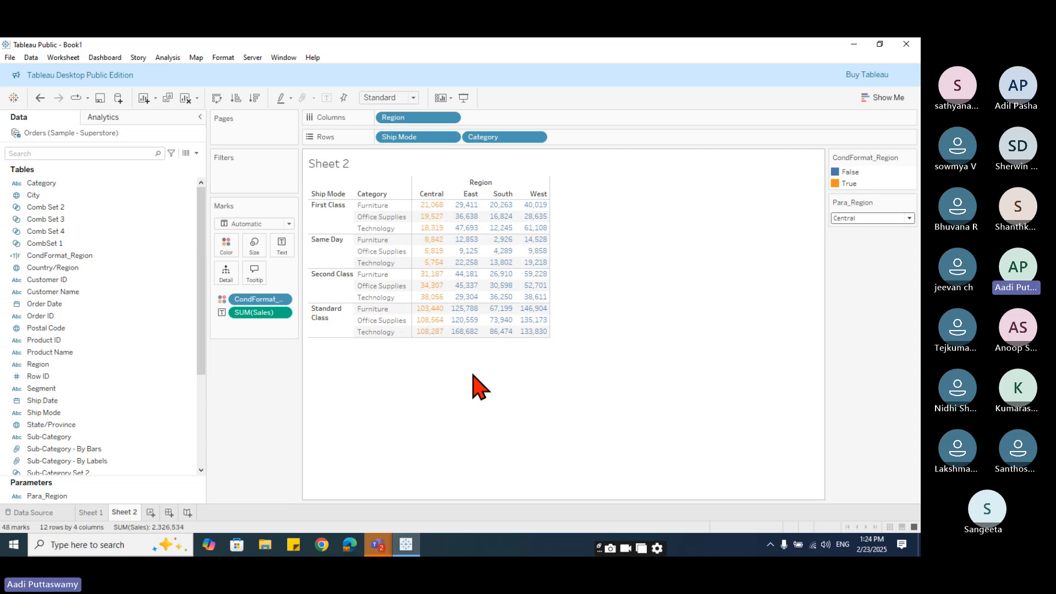
# - Create a new calculated field named CondFormat_TotalSales
pyautogui.click(197, 153)
pyautogui.click(186, 169)
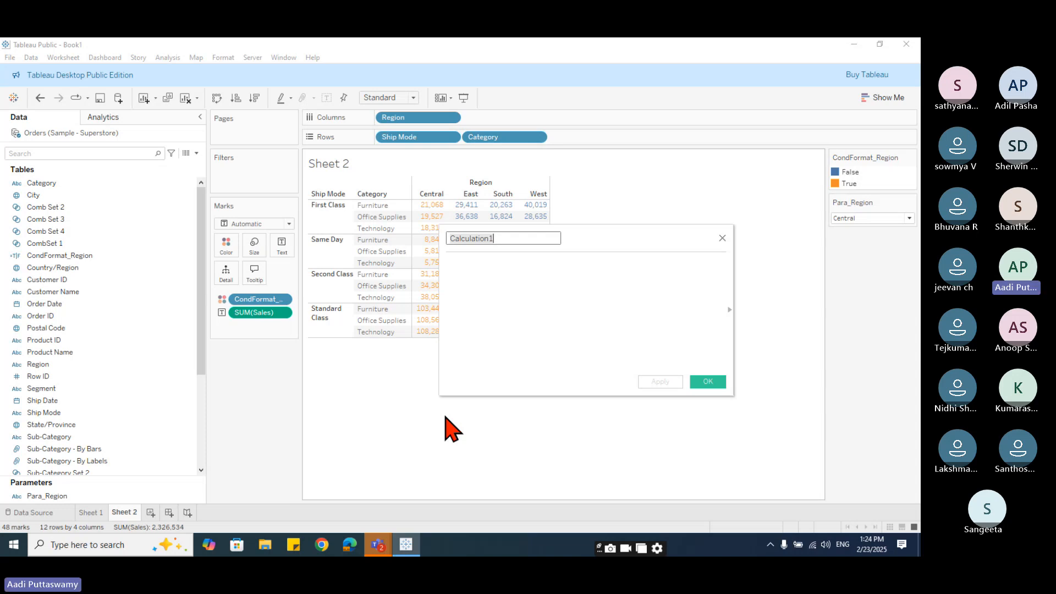
pyautogui.hotkey('ctrl', 'a')
pyautogui.write('Cond')
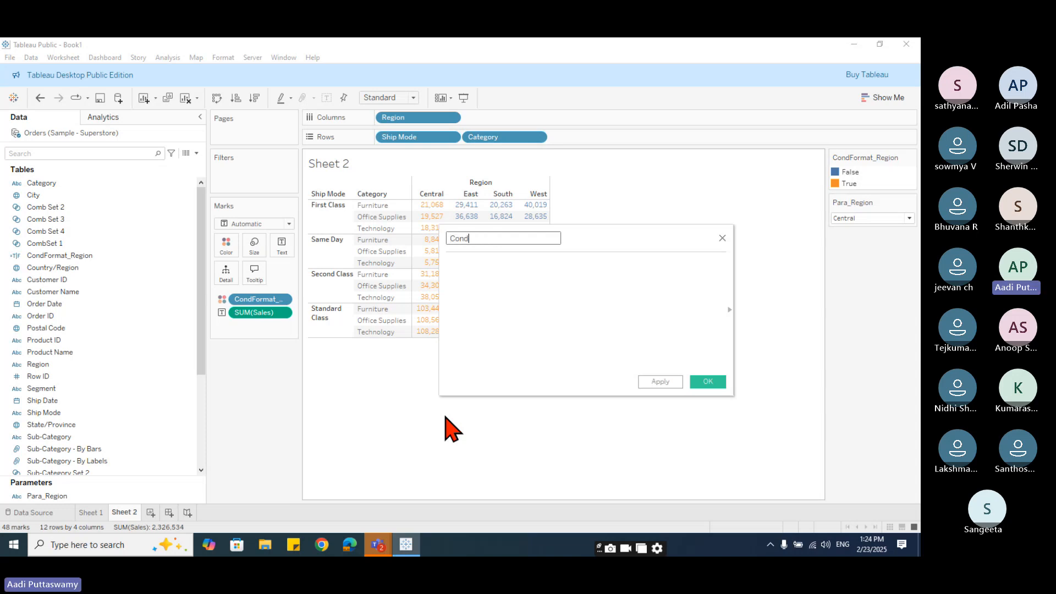
pyautogui.write('Format_TotalSales')
pyautogui.press('Tab')
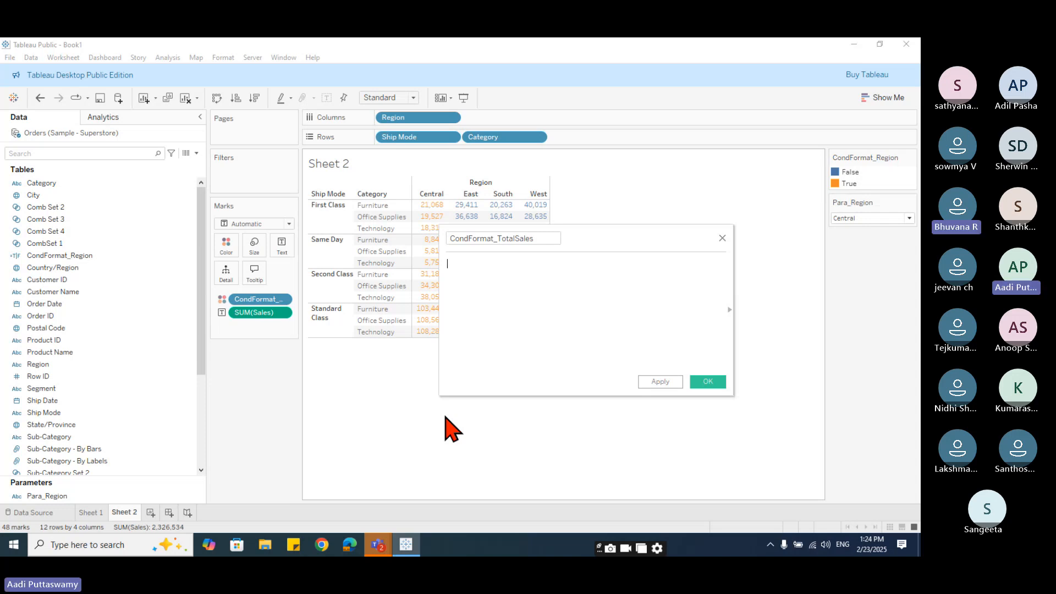
# - Enter the formula [Sales] >= 20000 for the CondFormat_TotalSales calculation
pyautogui.write('sl')
pyautogui.press('BackSpace')
pyautogui.write('ale')
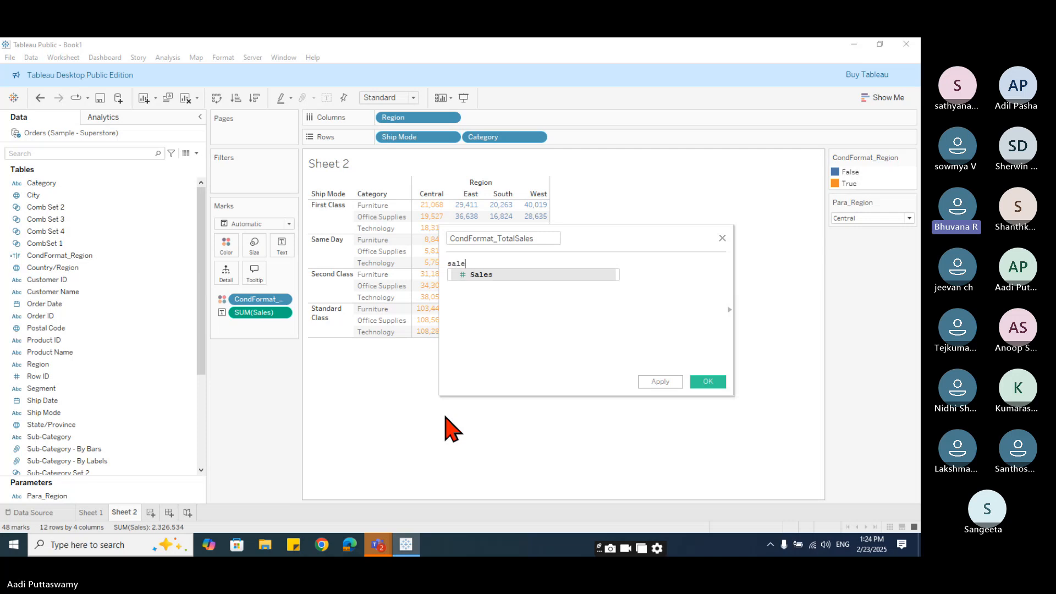
pyautogui.press('Return')
pyautogui.write('>')
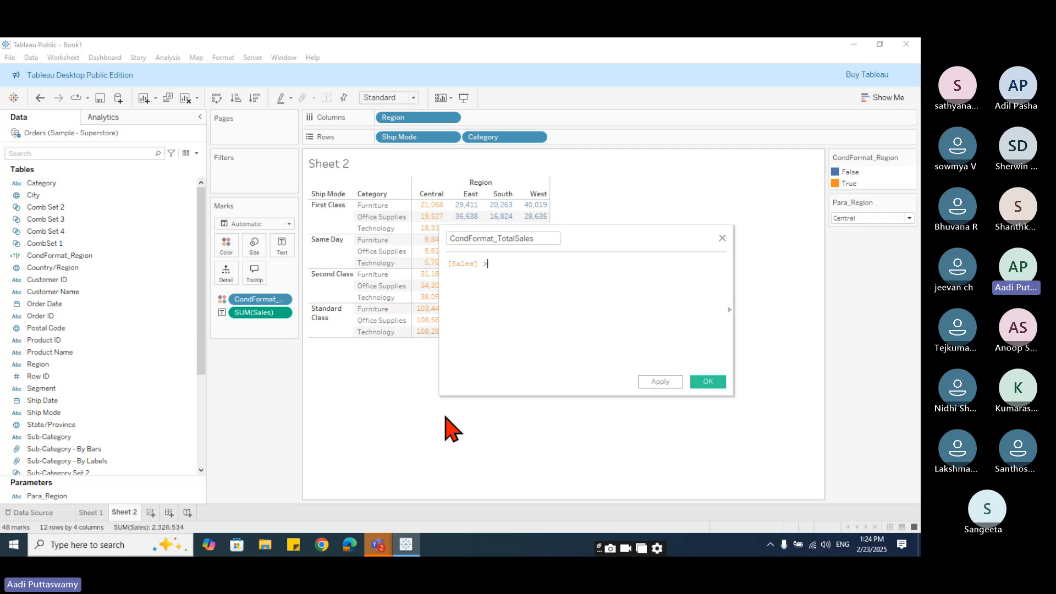
pyautogui.write('= 20000')
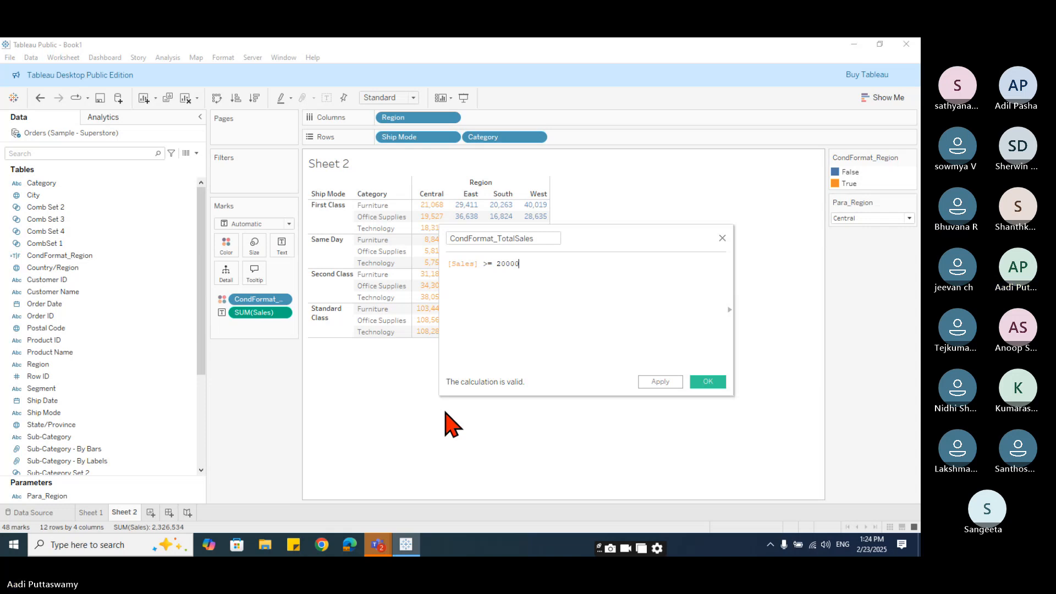
# - Wrap Sales in SUM so the CondFormat_TotalSales formula reads SUM([Sales]) >= 20000, and save the calculation
pyautogui.moveTo(601, 243); pyautogui.dragTo(713, 159)
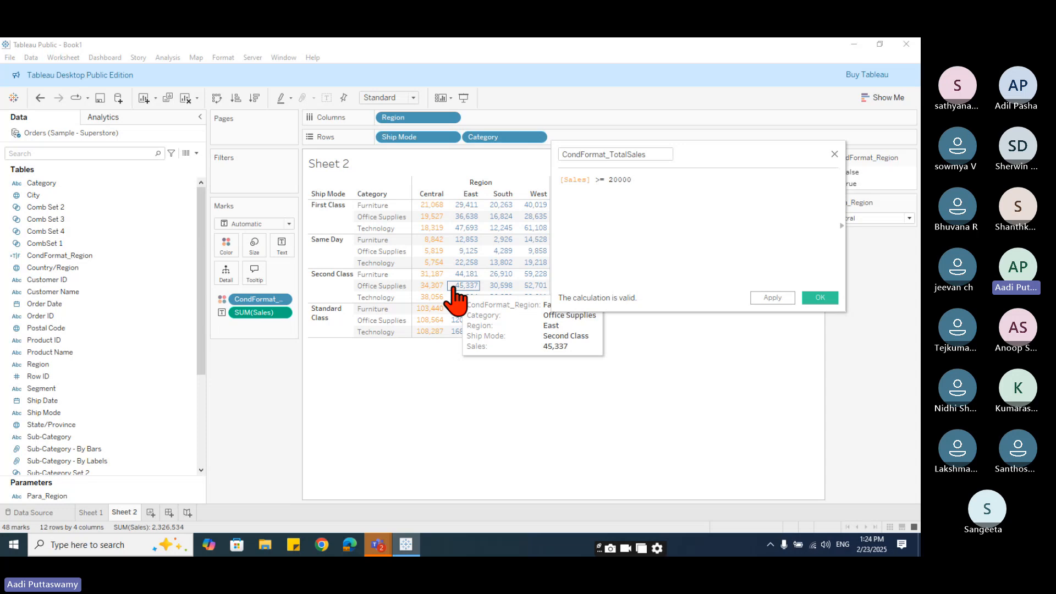
pyautogui.click(561, 179)
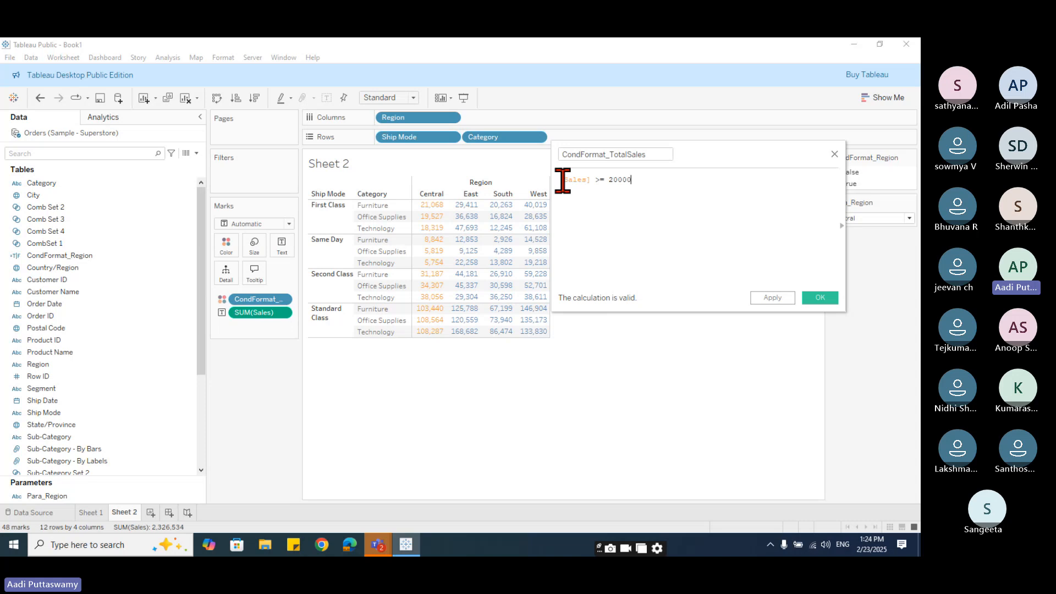
pyautogui.write('s')
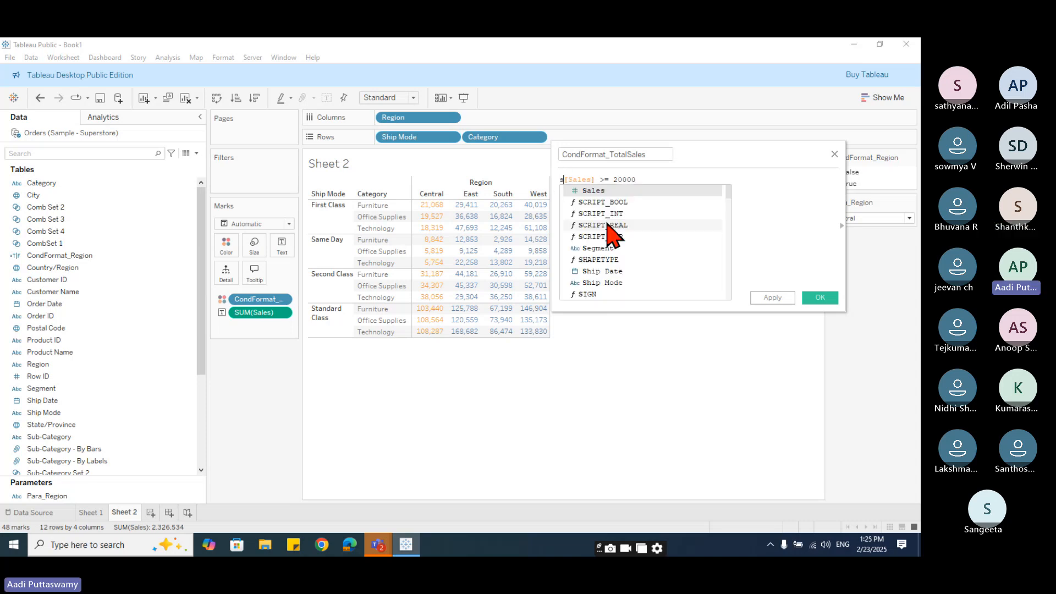
pyautogui.write('um')
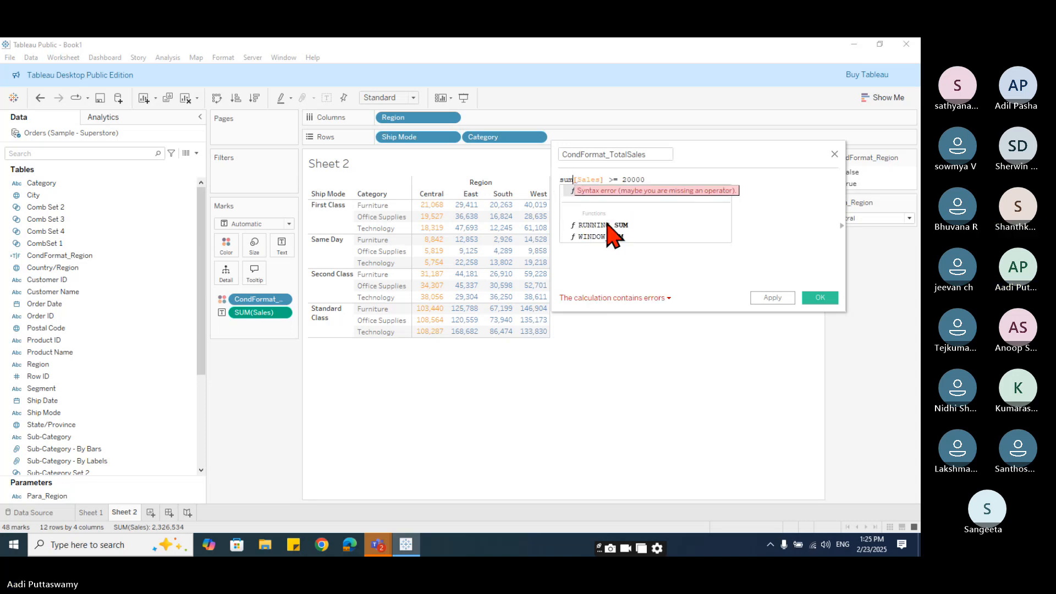
pyautogui.press('Return')
pyautogui.press('Delete')
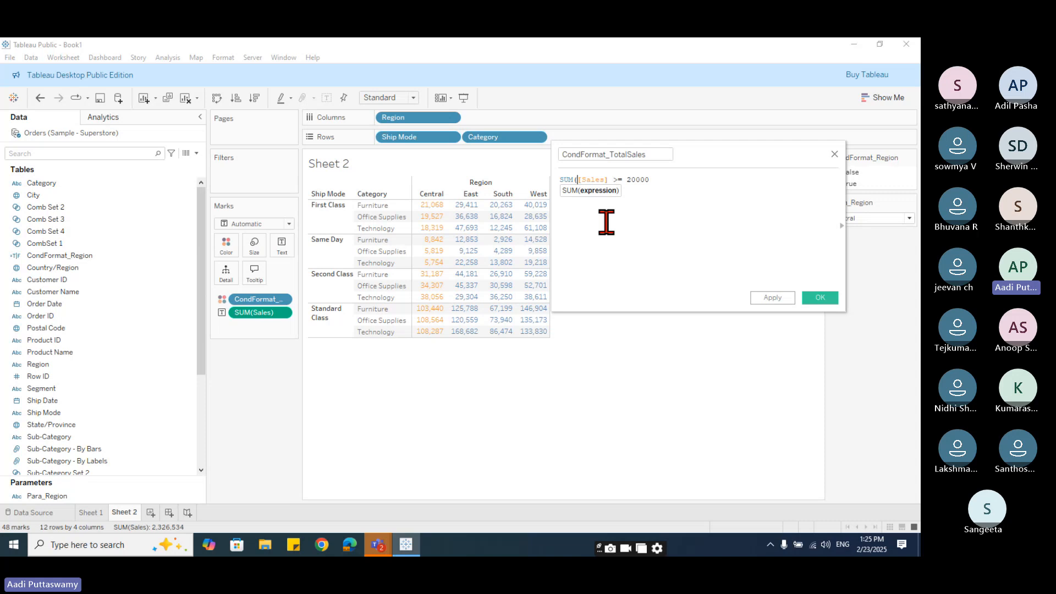
pyautogui.click(608, 179)
pyautogui.write(')')
pyautogui.press('End')
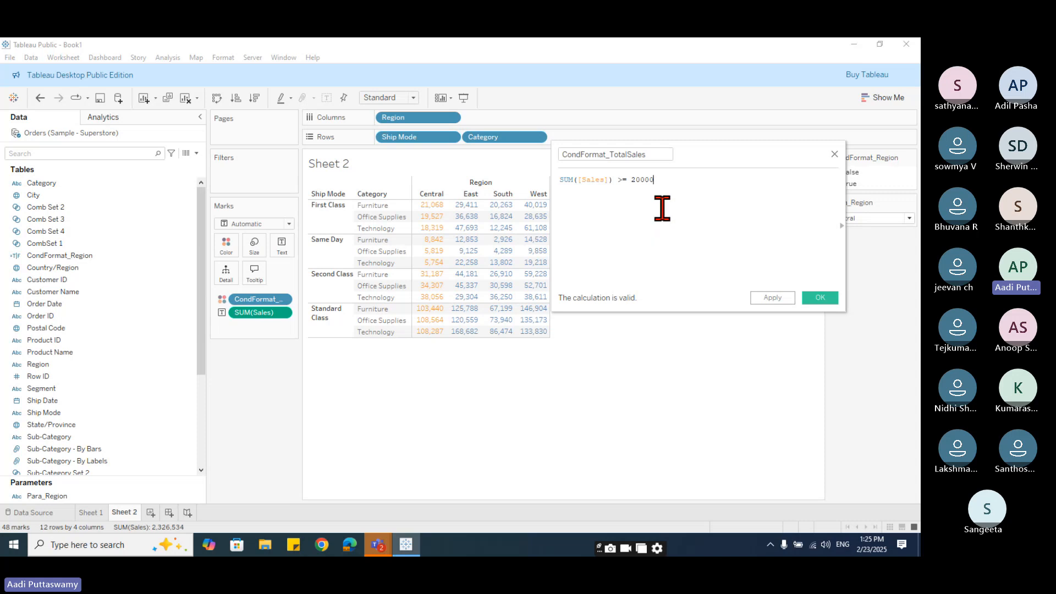
pyautogui.moveTo(694, 154); pyautogui.dragTo(778, 139)
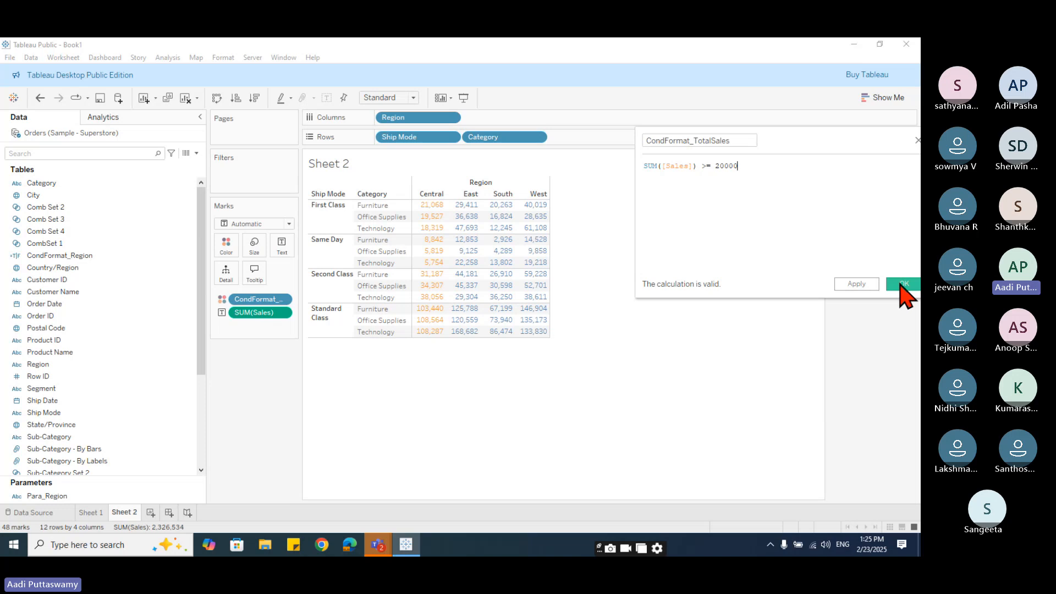
pyautogui.click(901, 284)
# - Replace the CondFormat_Region color encoding on the sales table with CondFormat_TotalSales
pyautogui.scroll(-3, 110, 418)
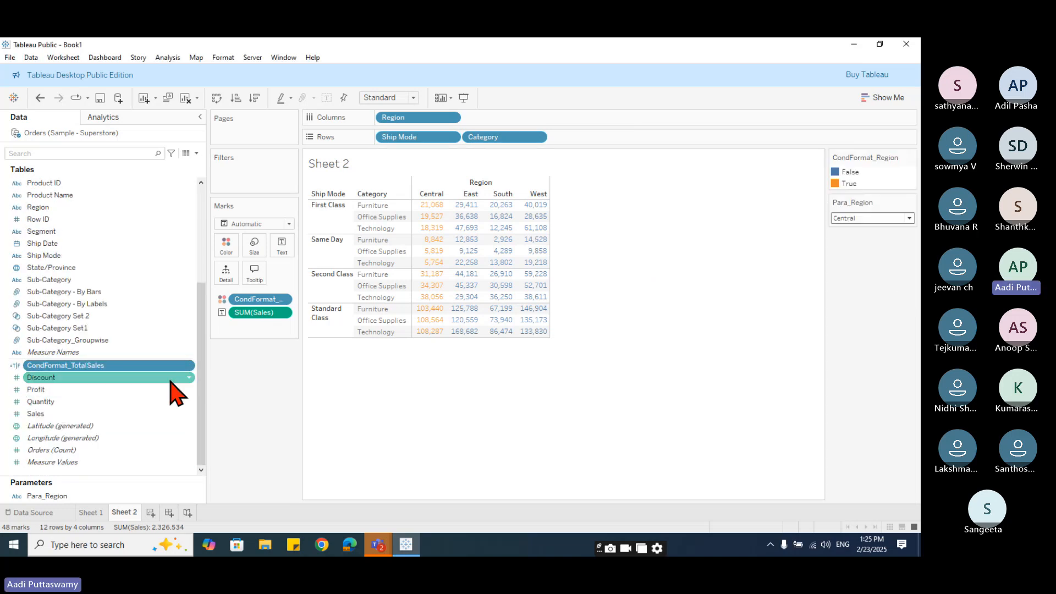
pyautogui.moveTo(257, 302); pyautogui.dragTo(208, 363)
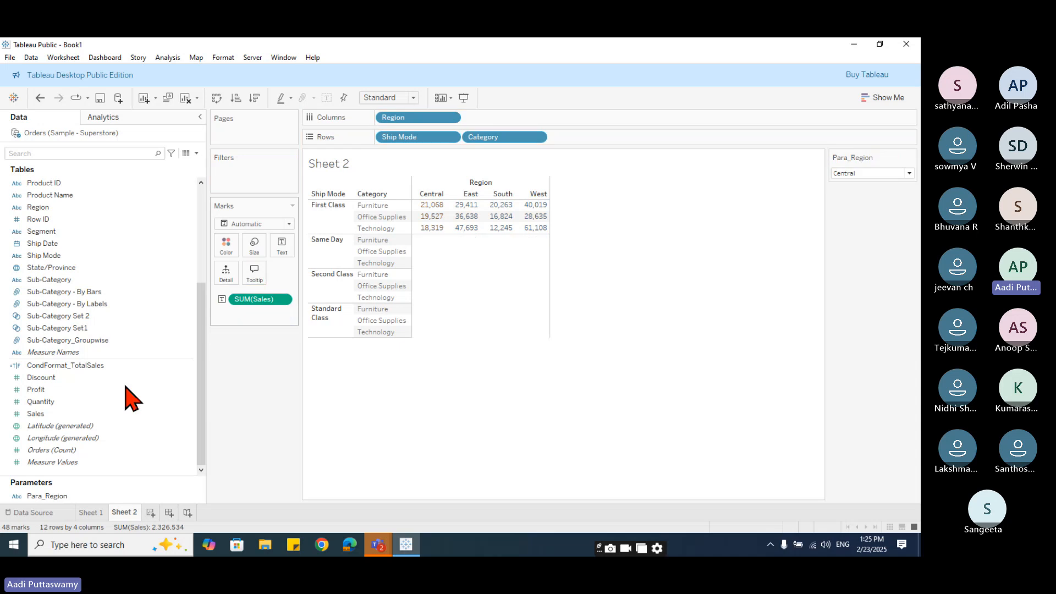
pyautogui.moveTo(113, 367); pyautogui.dragTo(226, 246)
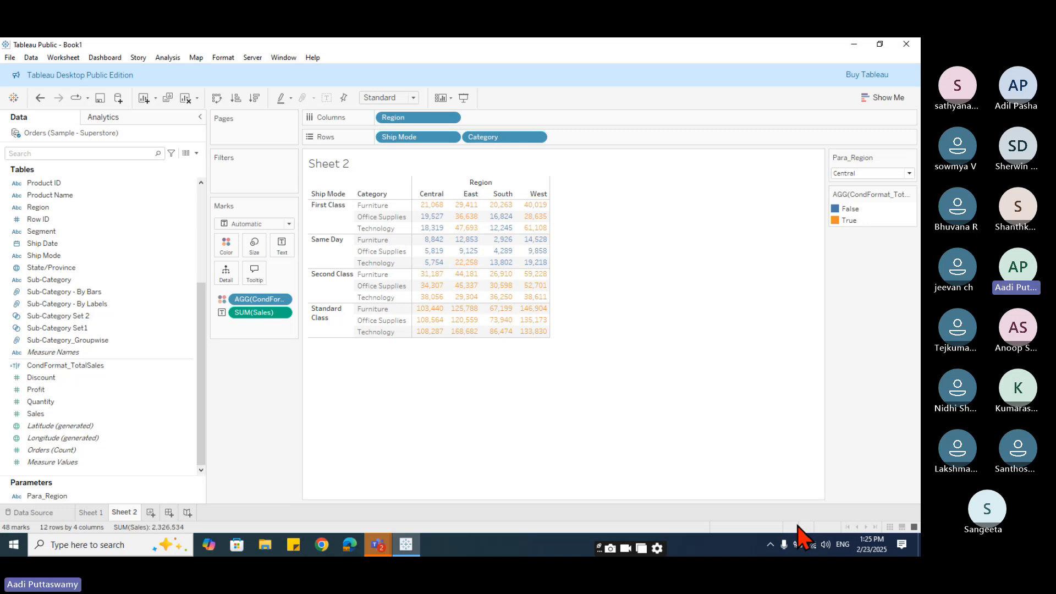
# - Edit the CondFormat_TotalSales formula to use a threshold of 10000, save it, and check the recolored table
pyautogui.rightClick(90, 367)
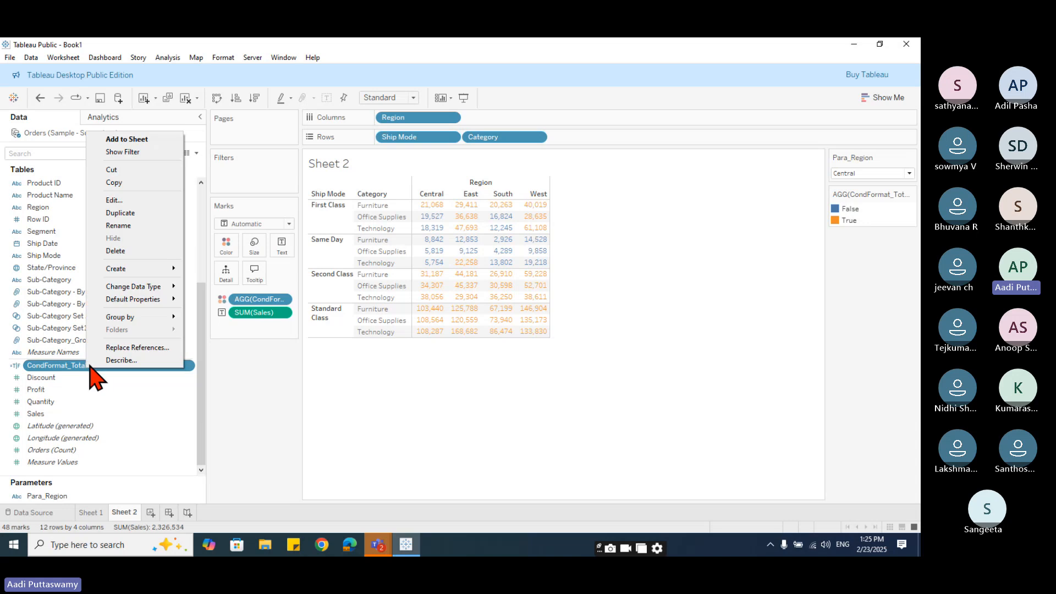
pyautogui.click(141, 200)
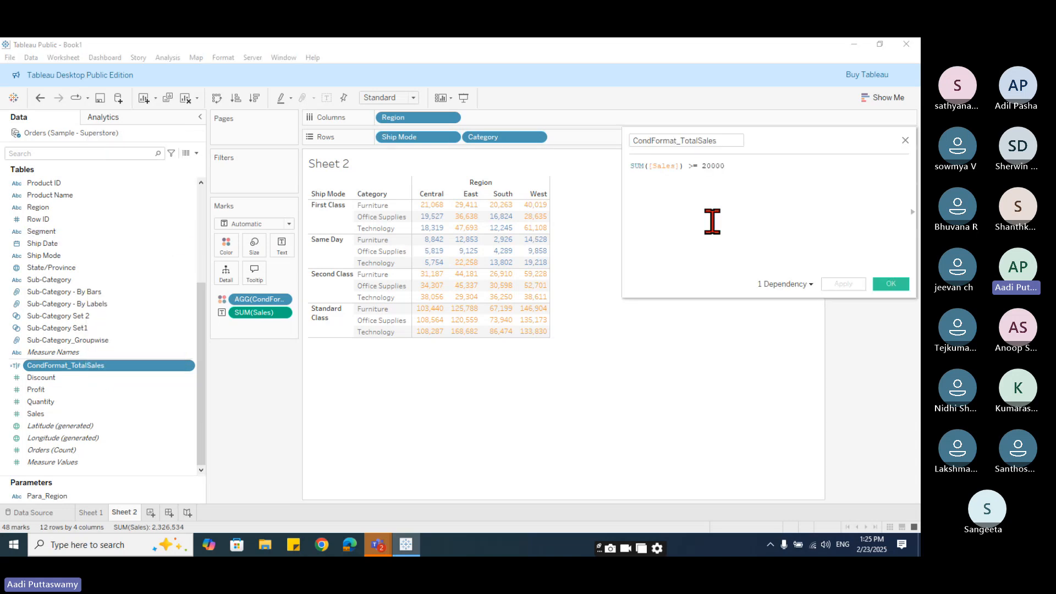
pyautogui.click(706, 166)
pyautogui.press('BackSpace')
pyautogui.write('1')
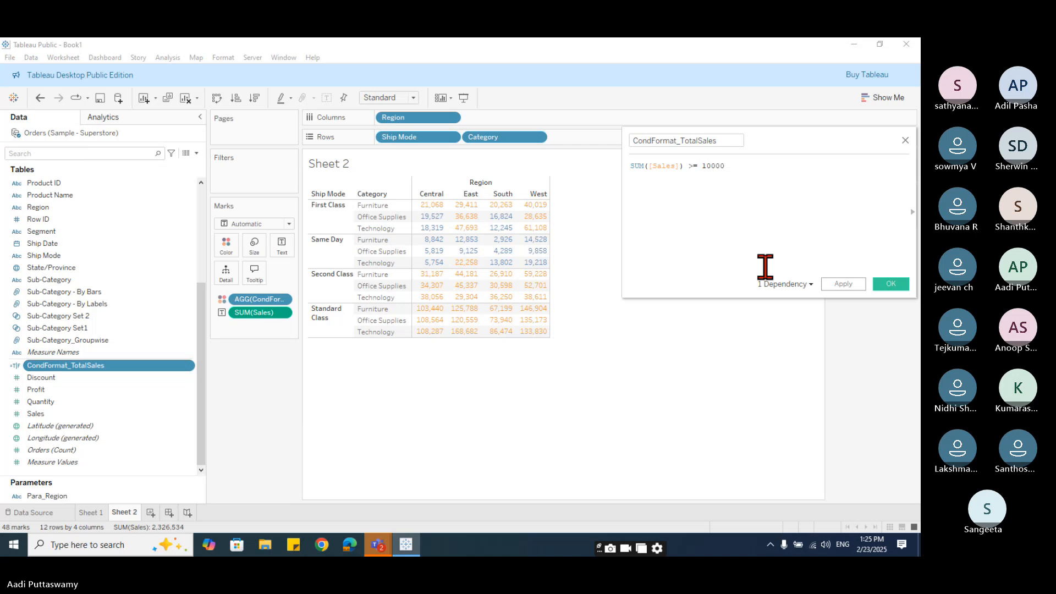
pyautogui.click(891, 284)
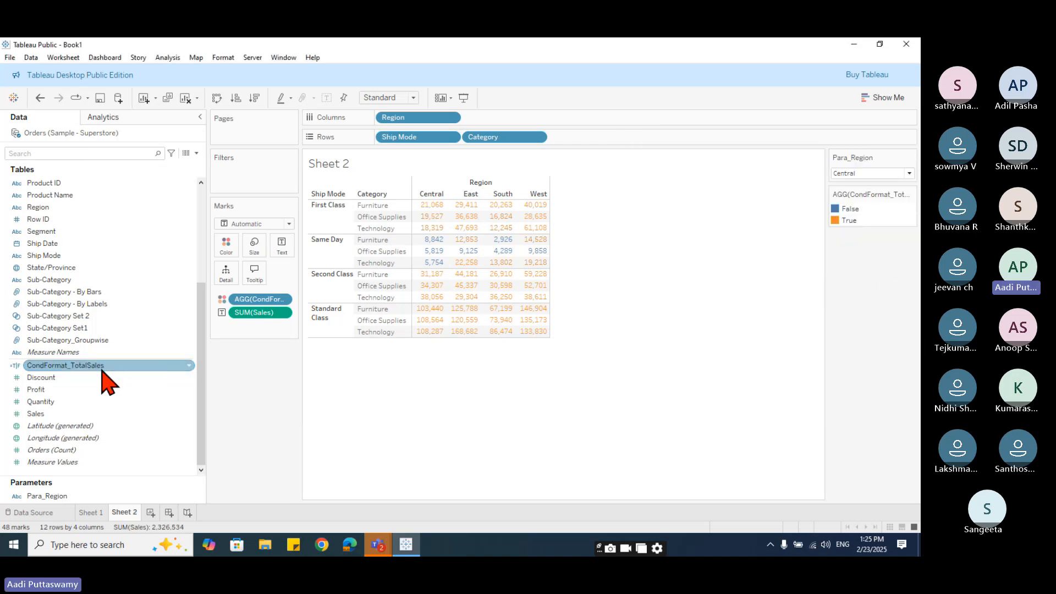
pyautogui.moveTo(474, 309)
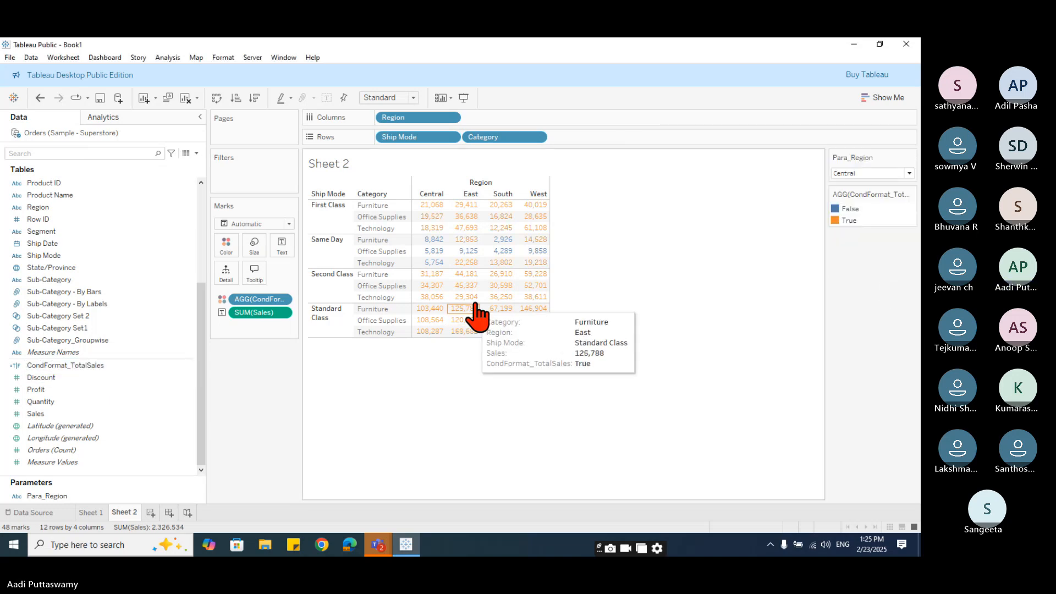
pyautogui.moveTo(538, 257)
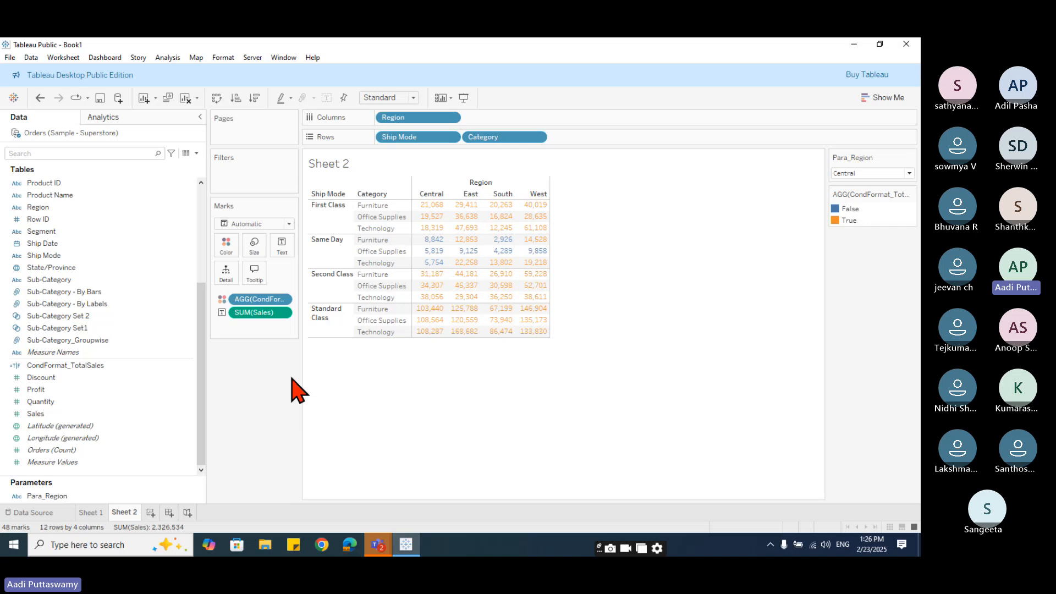
# - Start a new parameter and name it Para_Sales
pyautogui.click(196, 155)
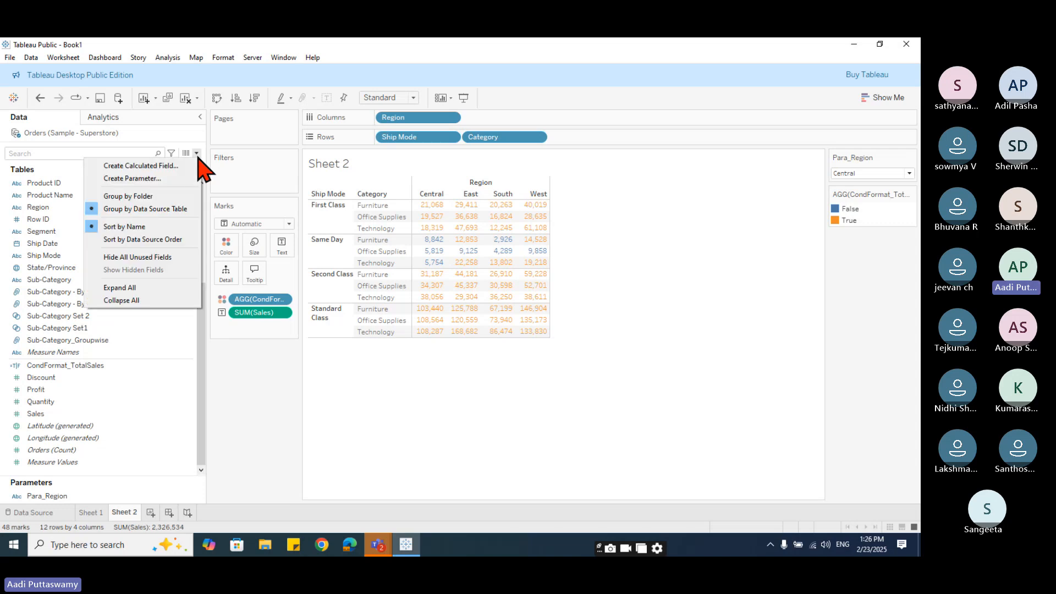
pyautogui.click(174, 174)
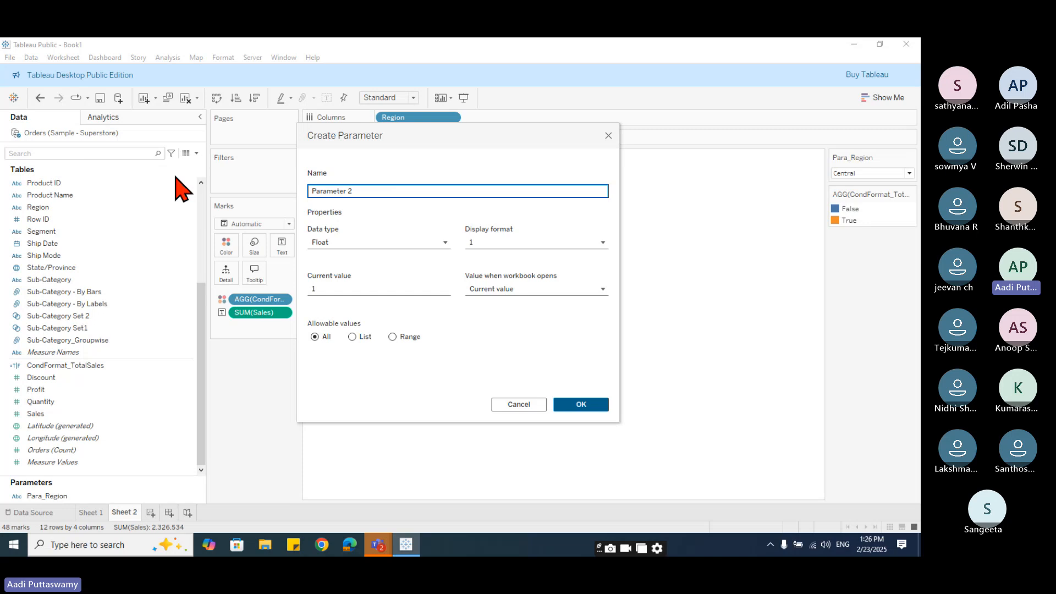
pyautogui.moveTo(490, 142); pyautogui.dragTo(596, 153)
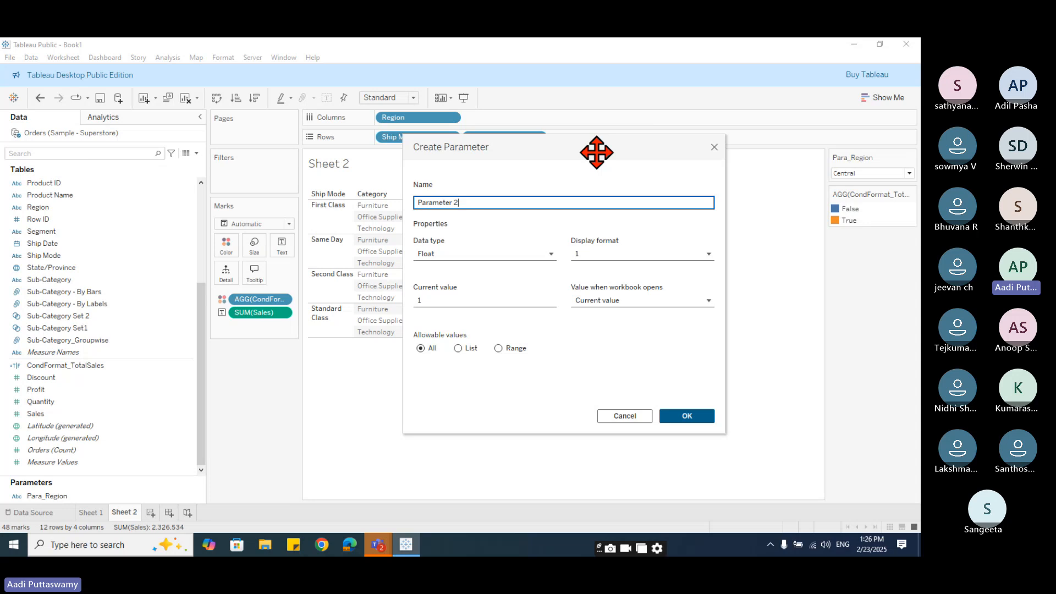
pyautogui.moveTo(471, 203); pyautogui.dragTo(421, 203)
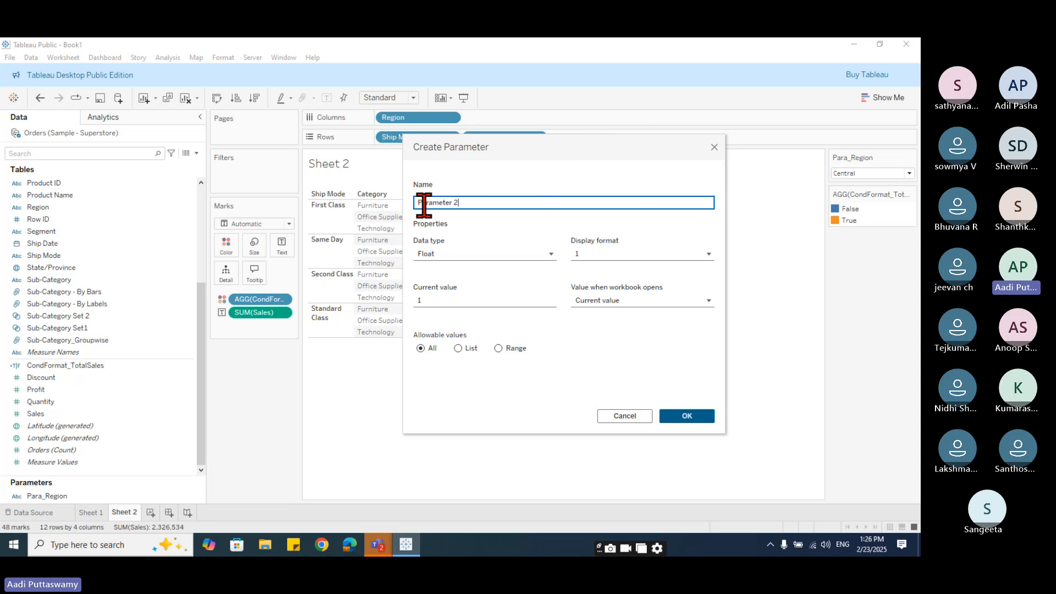
pyautogui.write('Para')
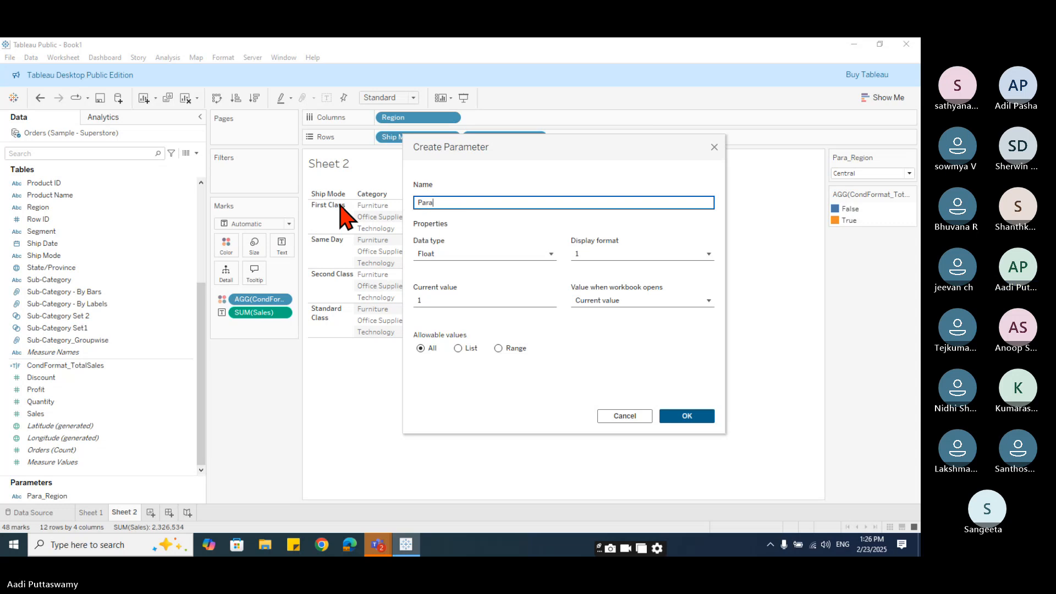
pyautogui.write('_')
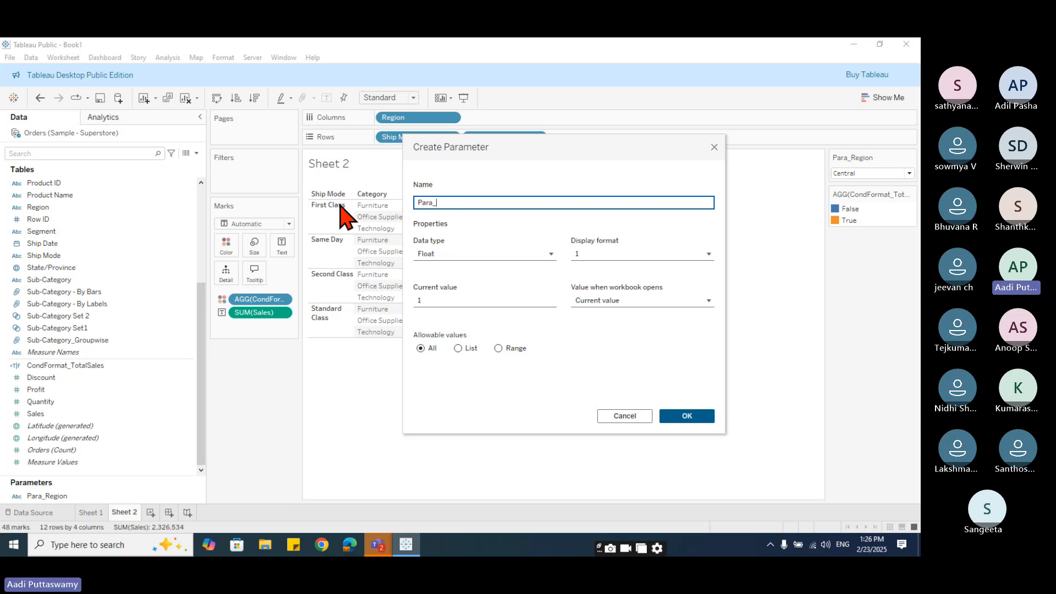
pyautogui.write('Sales')
# - Set the Para_Sales data type to Integer and its display format to Number (Standard)
pyautogui.click(502, 253)
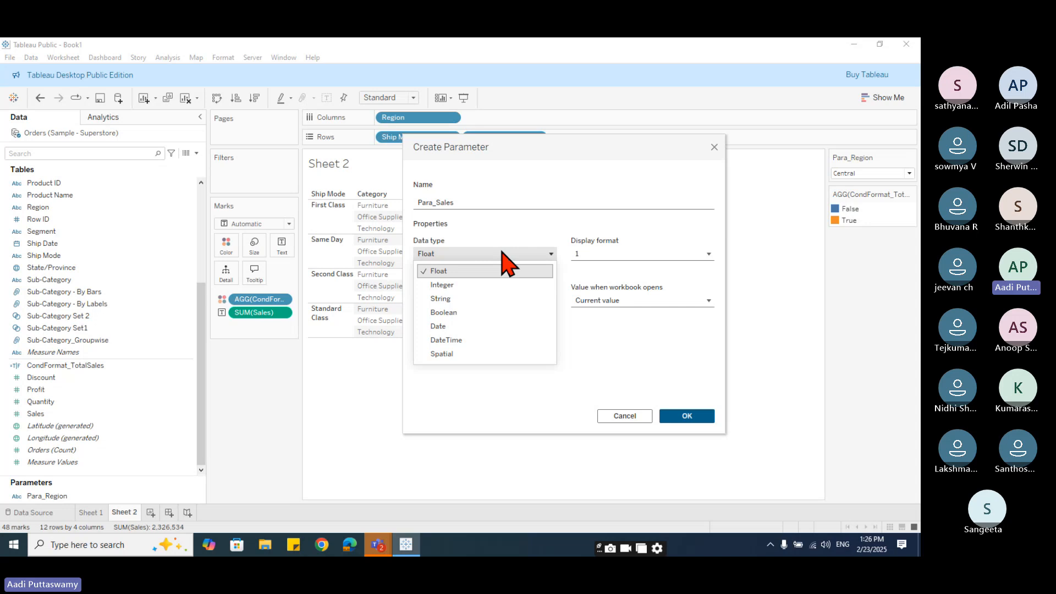
pyautogui.click(473, 286)
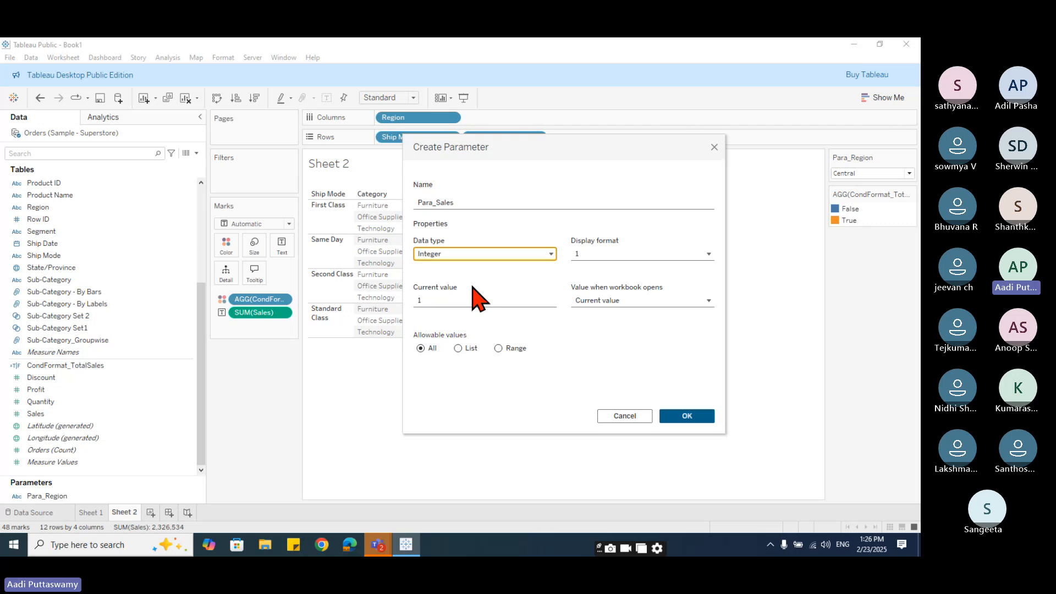
pyautogui.click(597, 254)
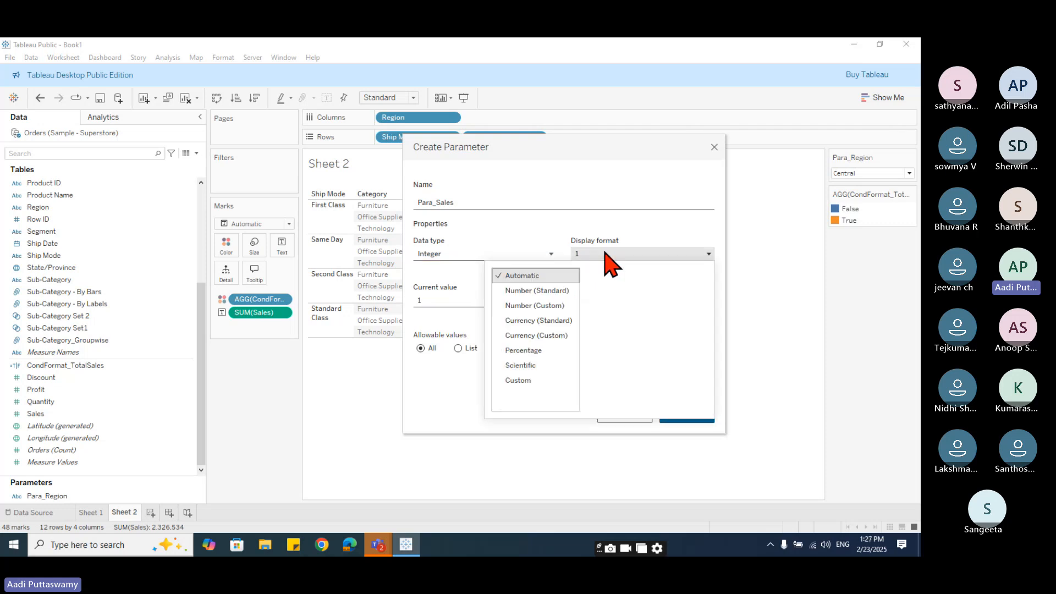
pyautogui.click(512, 292)
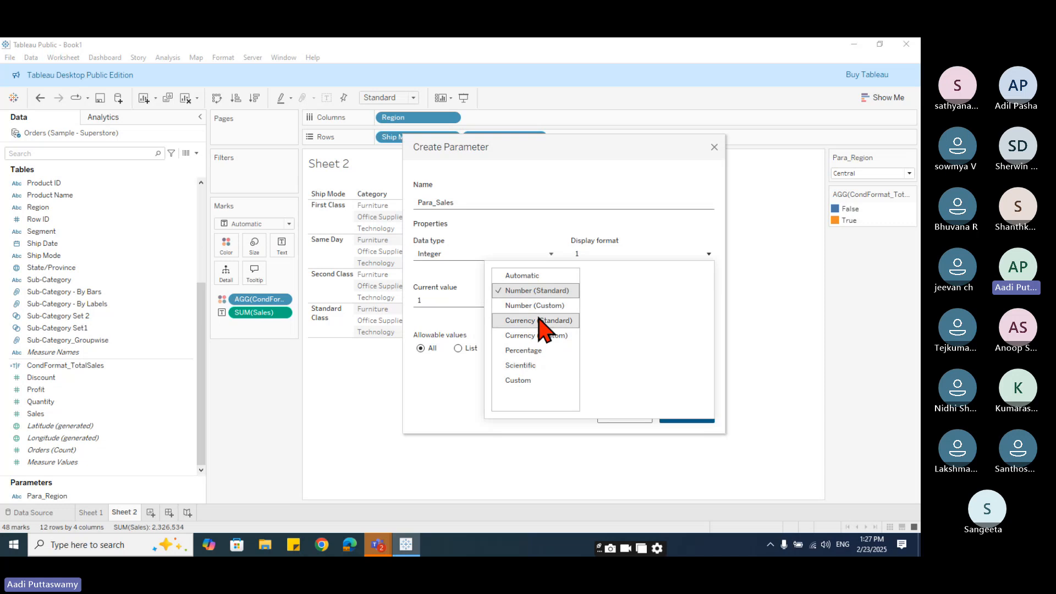
pyautogui.click(452, 406)
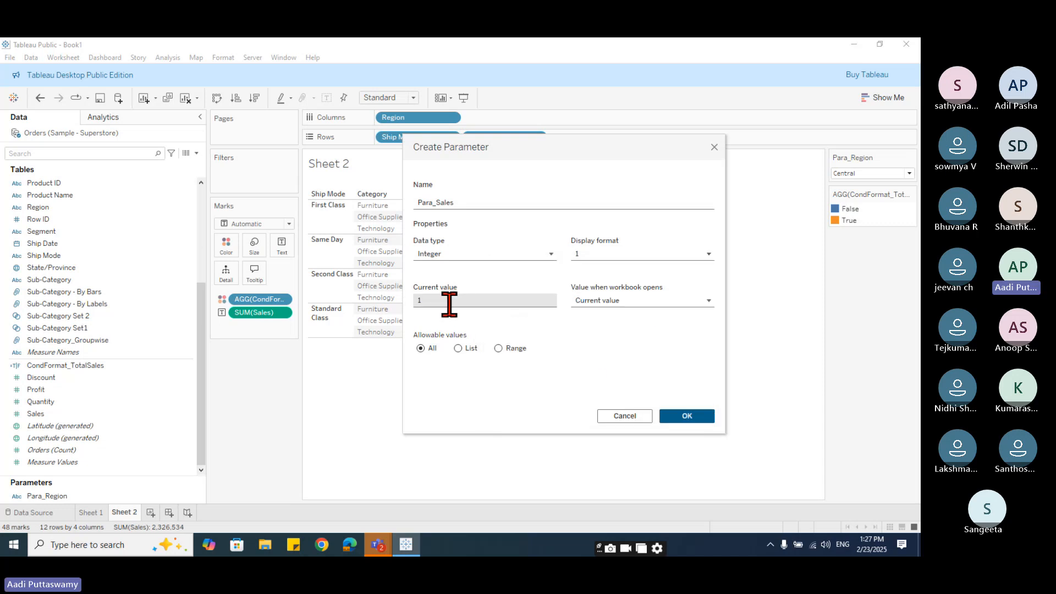
# - Restrict Para_Sales to a list of allowable values containing 10000, 20000, 30000 and 40000
pyautogui.click(458, 348)
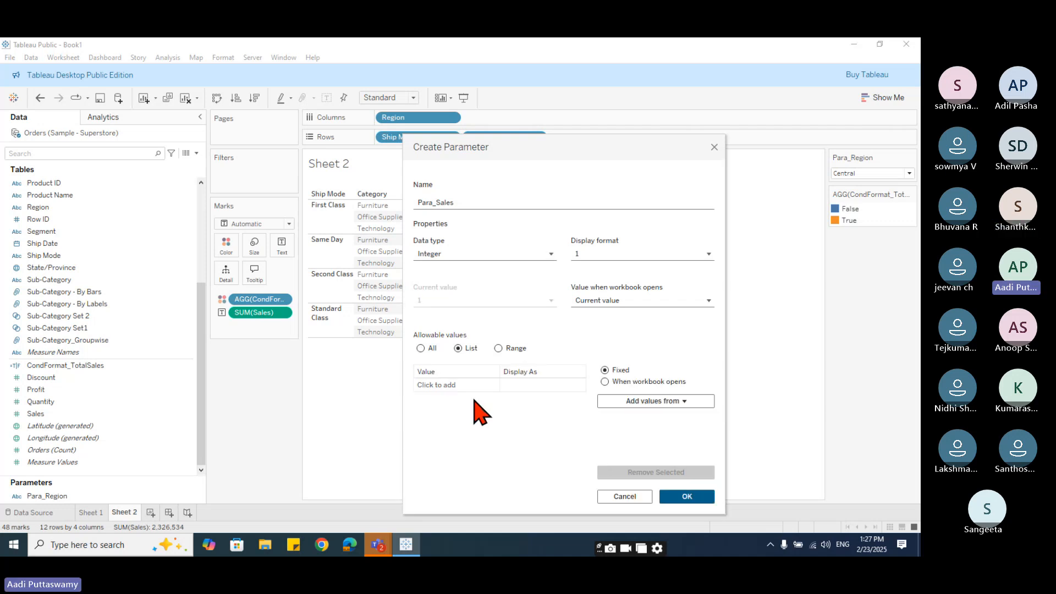
pyautogui.click(471, 385)
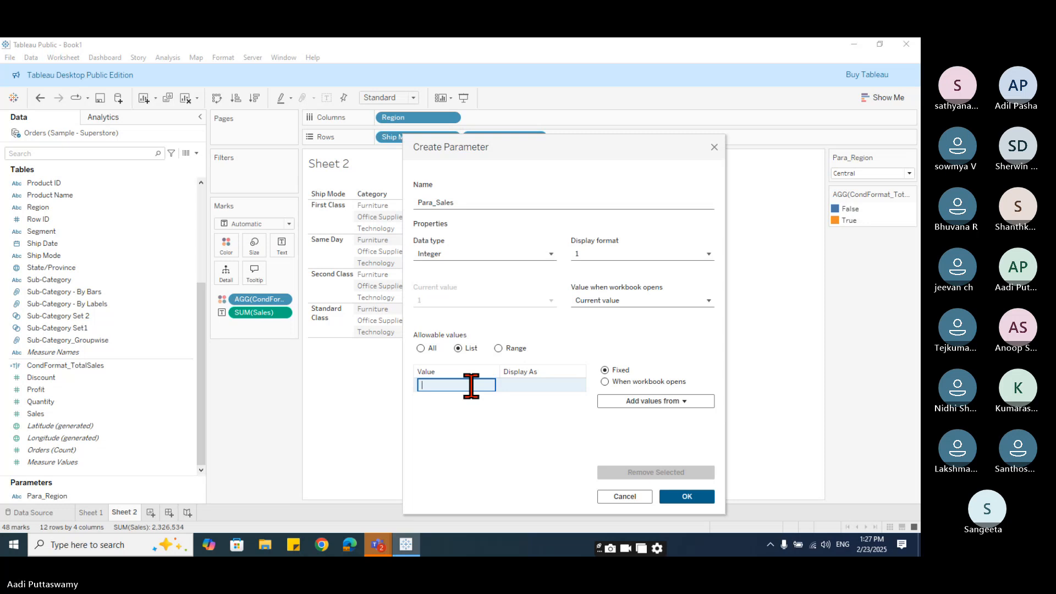
pyautogui.write('10000')
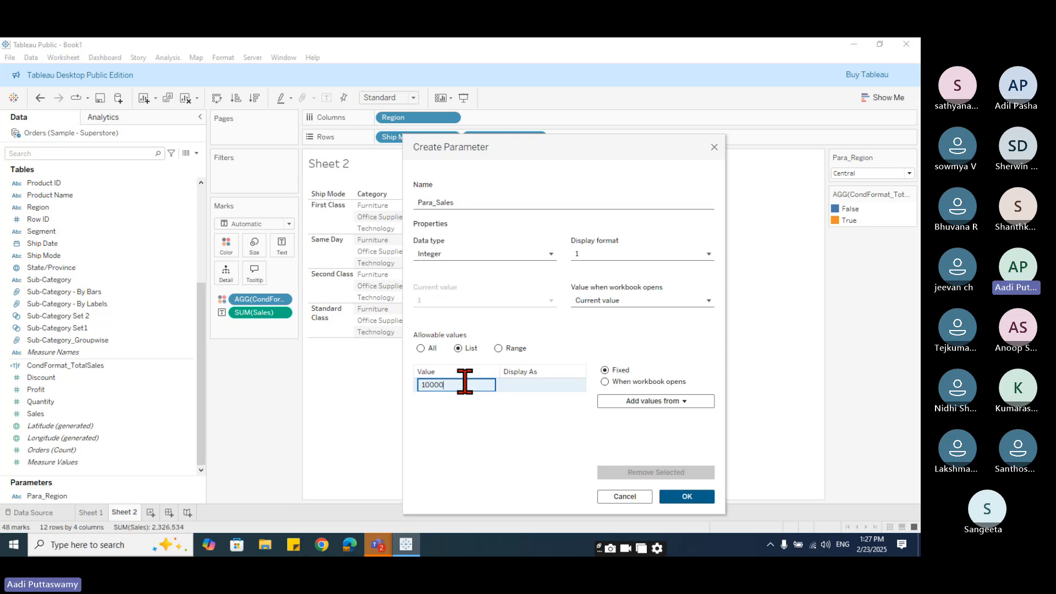
pyautogui.moveTo(465, 384); pyautogui.dragTo(387, 385)
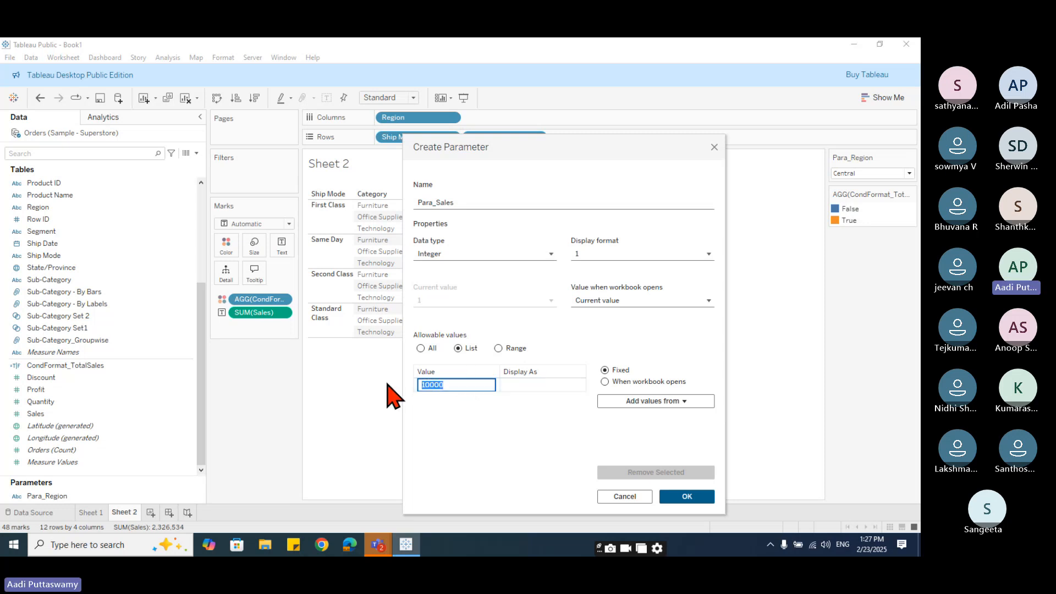
pyautogui.click(484, 399)
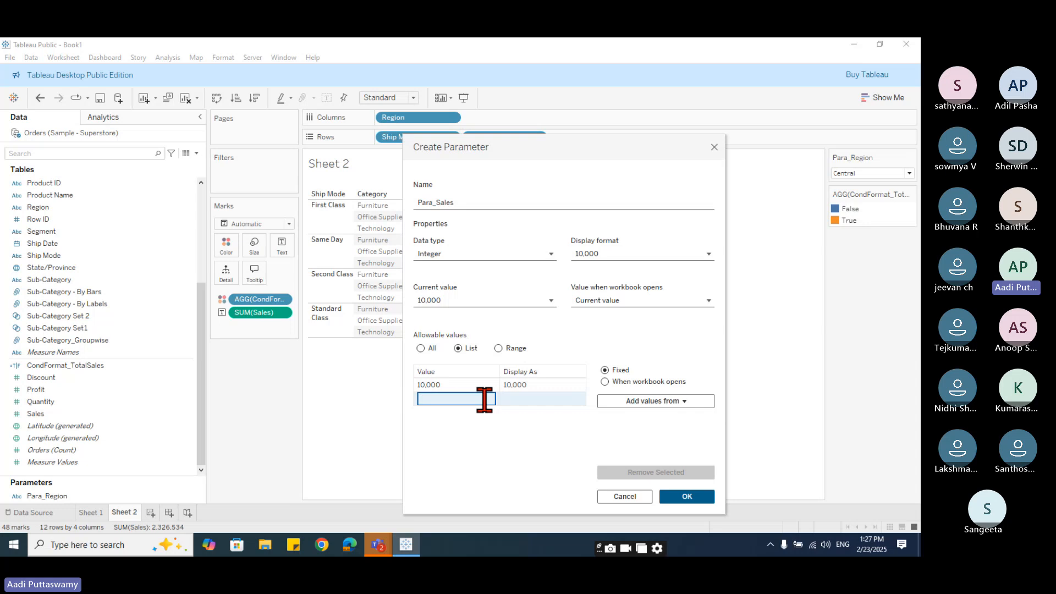
pyautogui.write('20000')
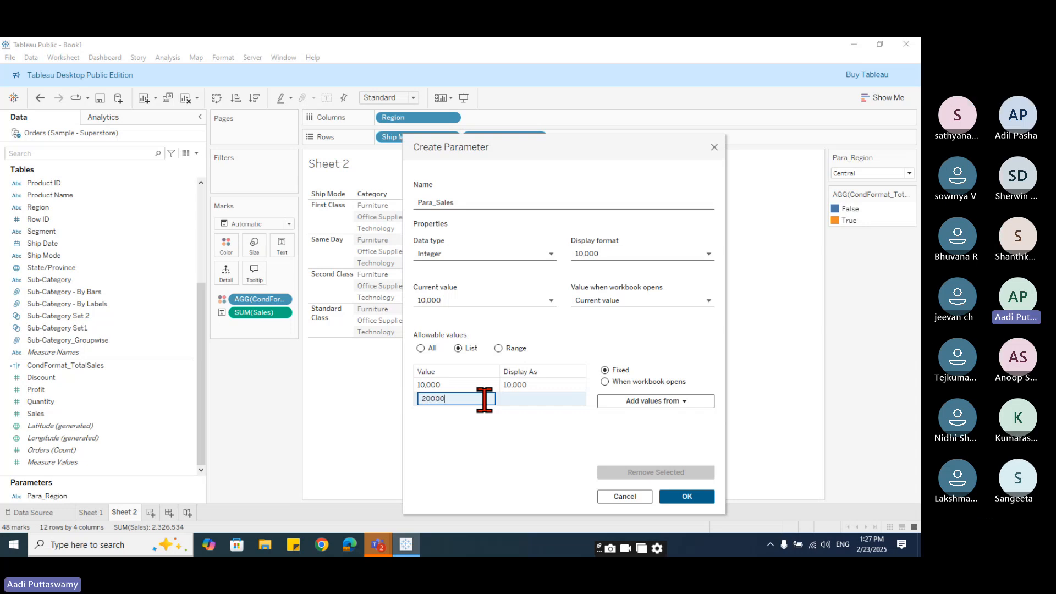
pyautogui.click(455, 412)
pyautogui.write('30')
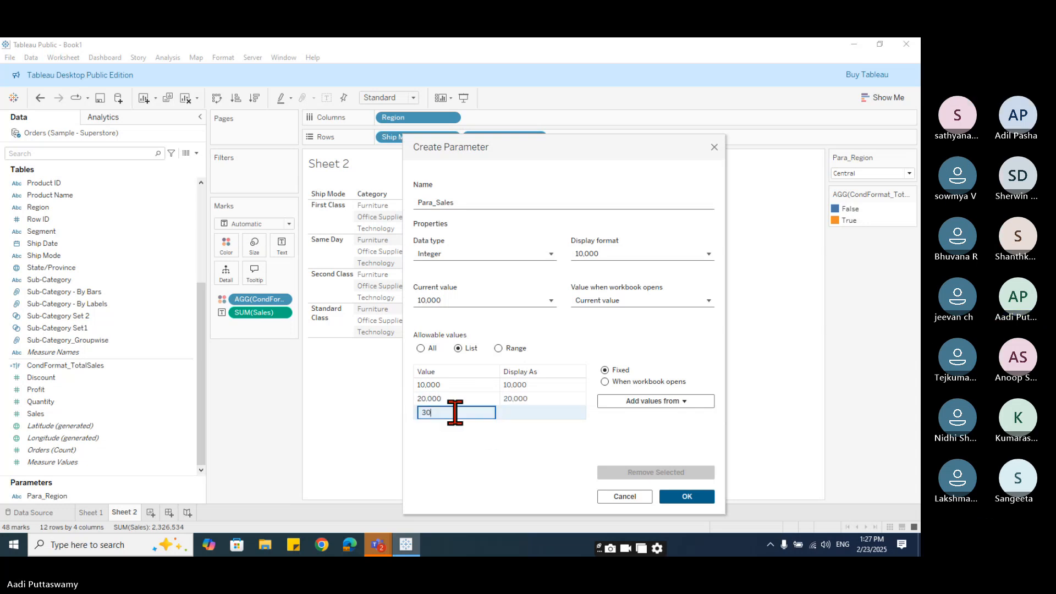
pyautogui.write(',000')
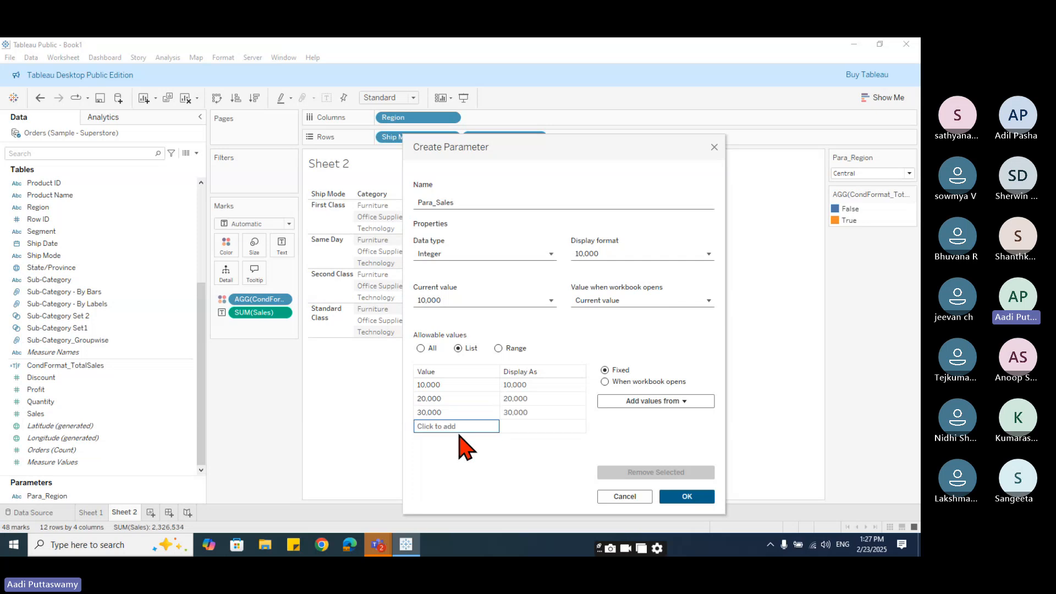
pyautogui.click(456, 425)
pyautogui.write('0')
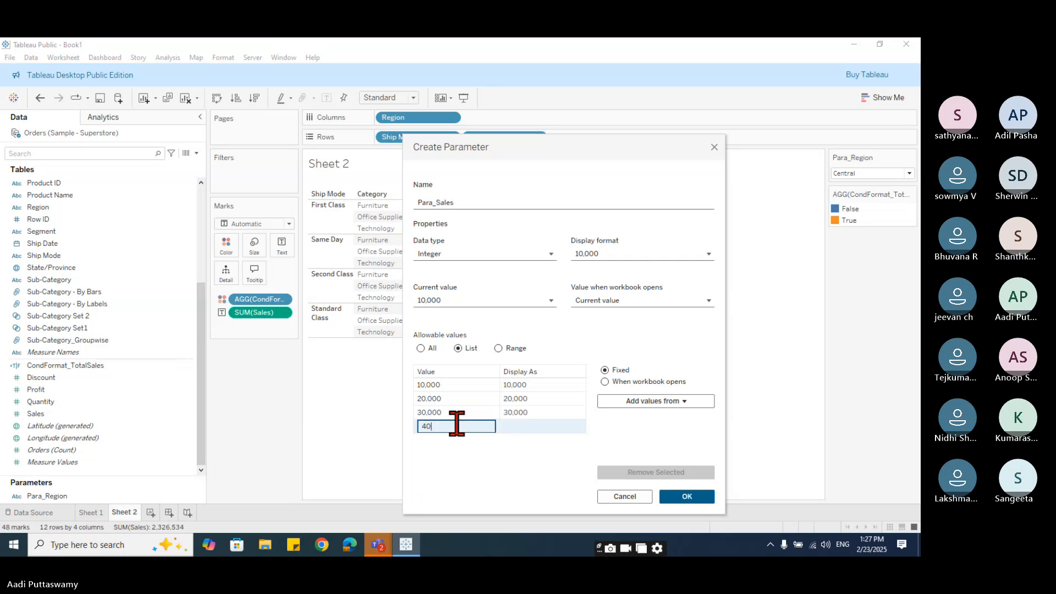
pyautogui.write('0000')
pyautogui.click(469, 457)
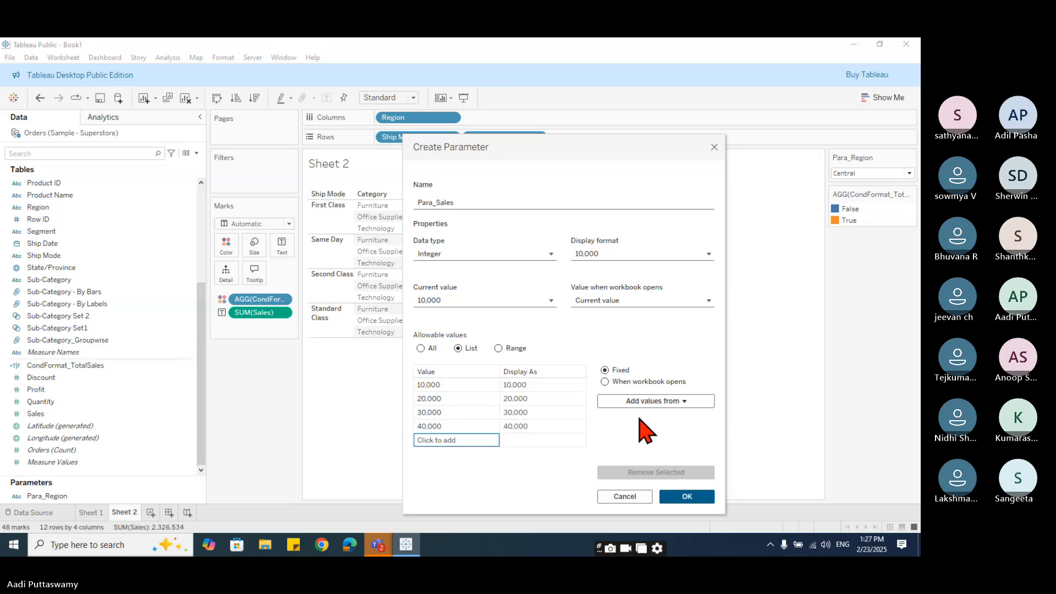
# - Check which fields can supply list values for the integer parameter and change the Para_Sales data type to Float
pyautogui.click(655, 404)
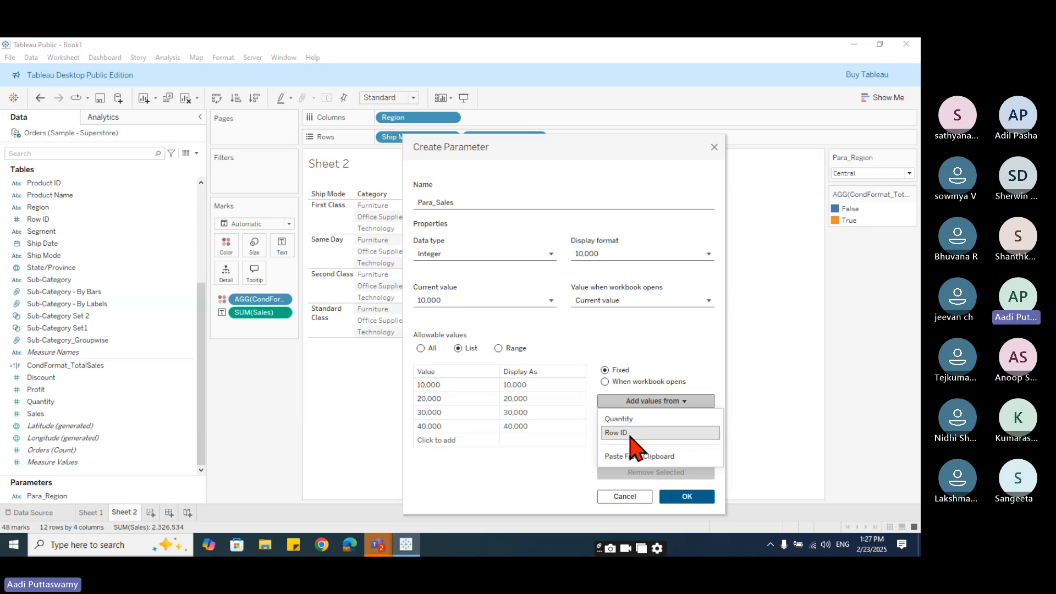
pyautogui.click(520, 487)
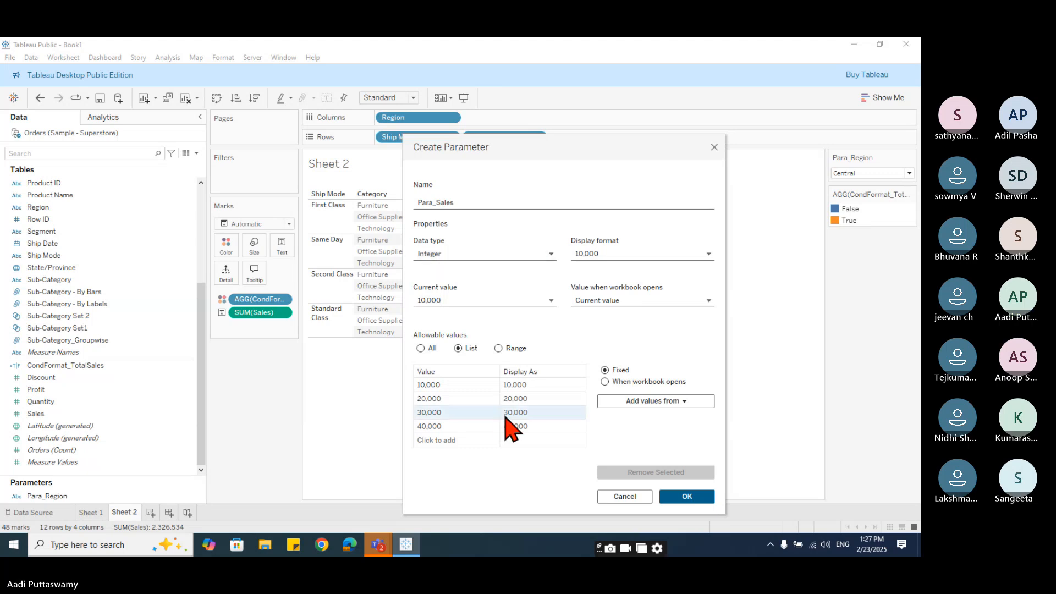
pyautogui.click(462, 254)
pyautogui.click(465, 272)
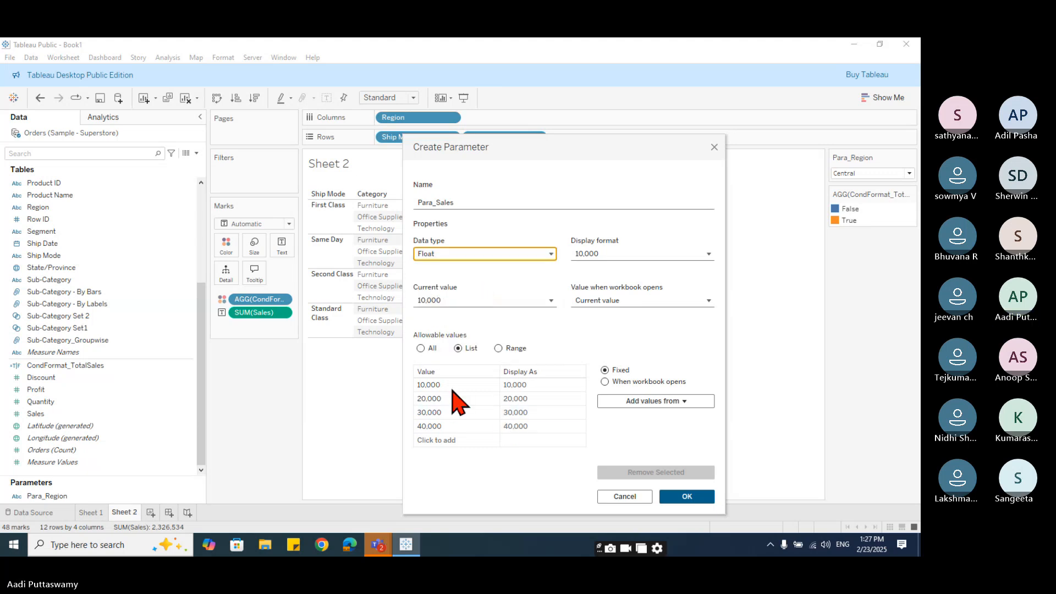
# - Try to fill the allowable values list from the Sales field and reset the allowable values to All
pyautogui.click(660, 402)
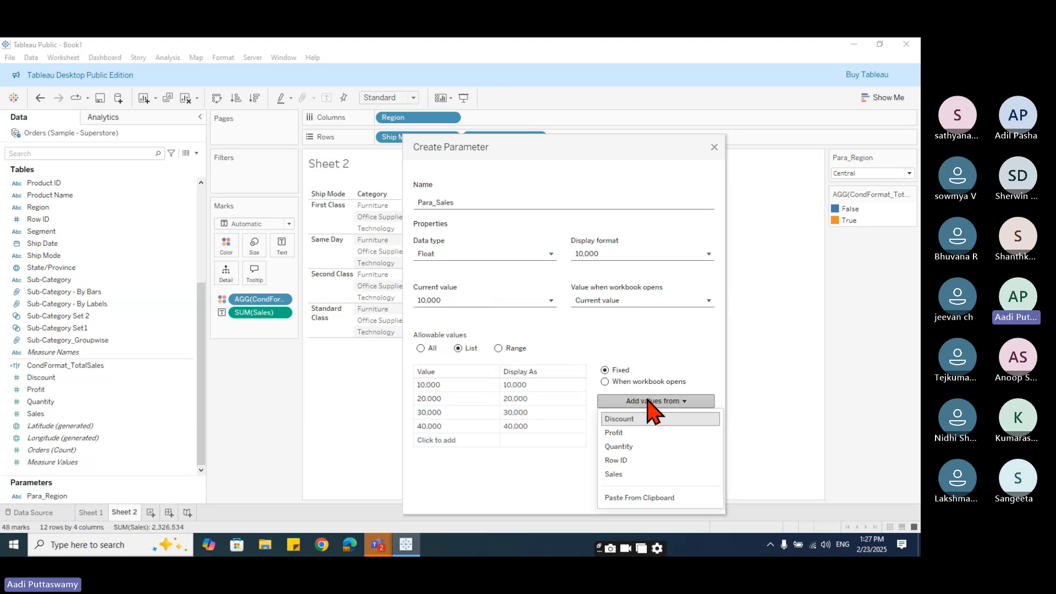
pyautogui.click(626, 477)
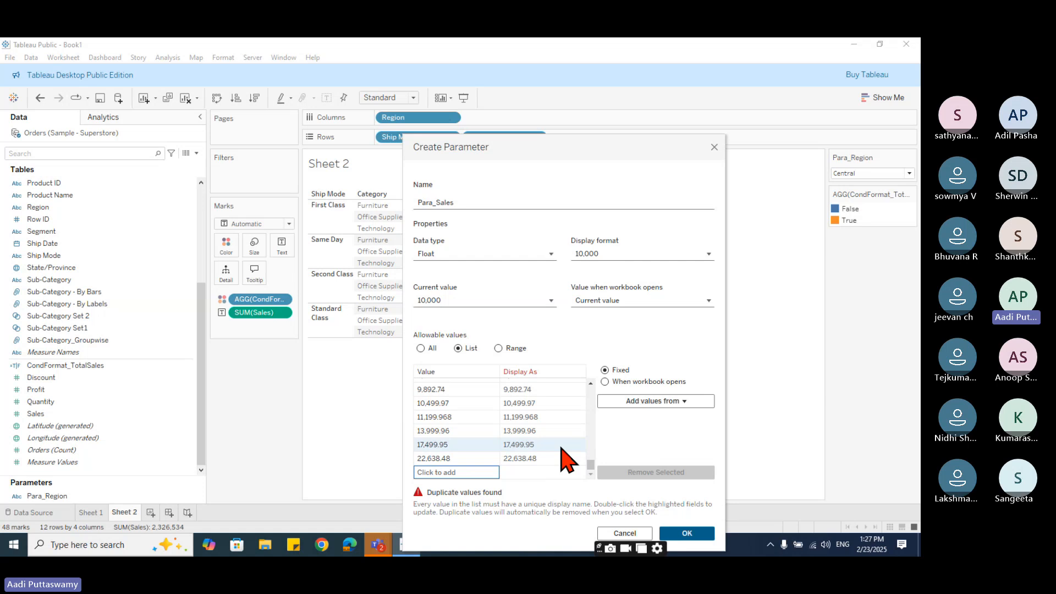
pyautogui.click(668, 402)
pyautogui.click(668, 402)
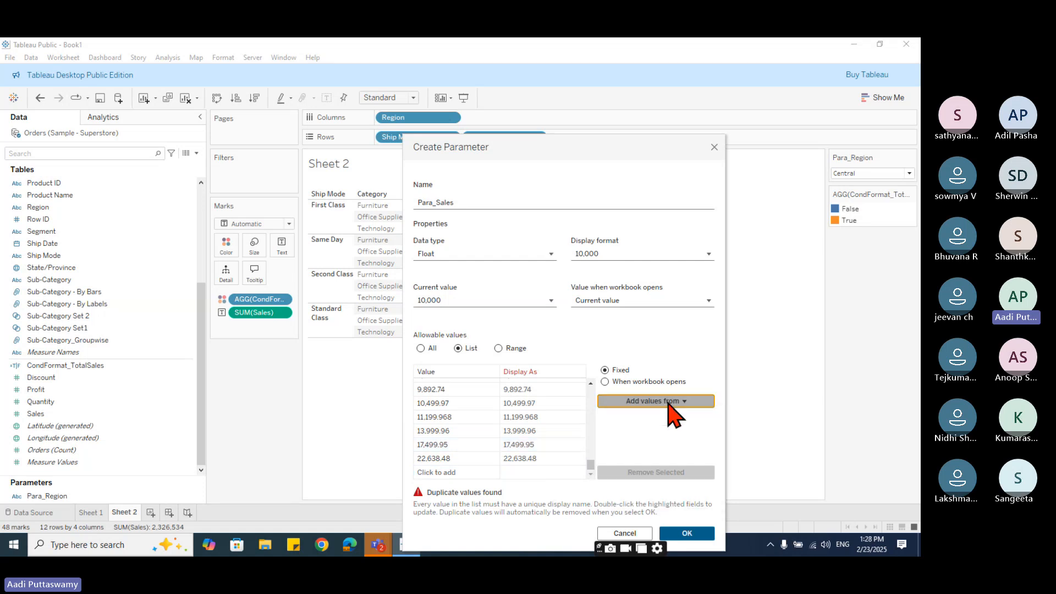
pyautogui.click(421, 349)
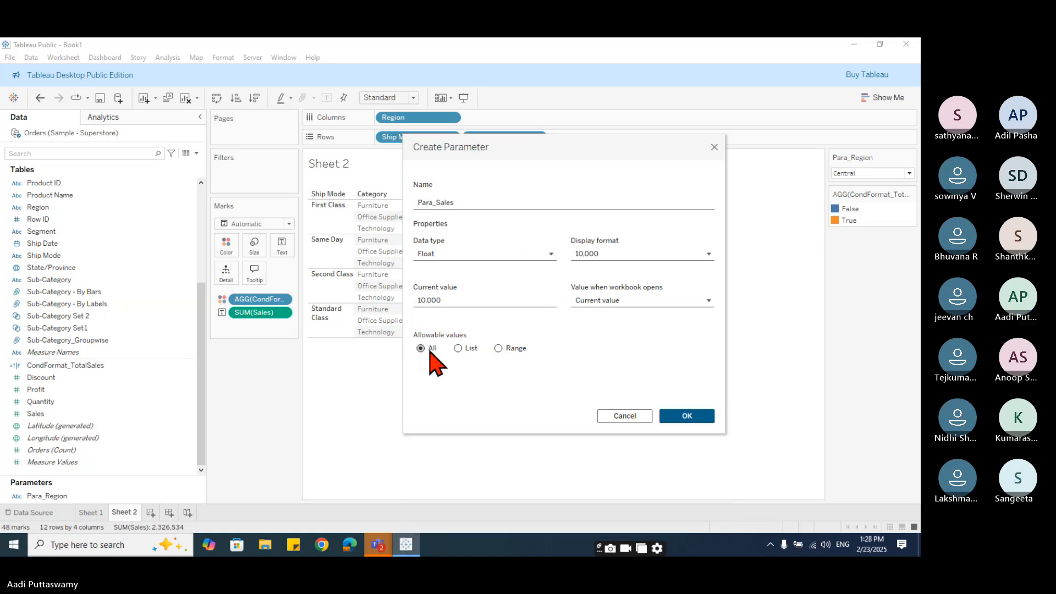
# - Rebuild the allowable values as a list of 10000, 20000, 30000 and 40000, and create the Para_Sales parameter
pyautogui.click(459, 348)
pyautogui.click(463, 384)
pyautogui.write('10000')
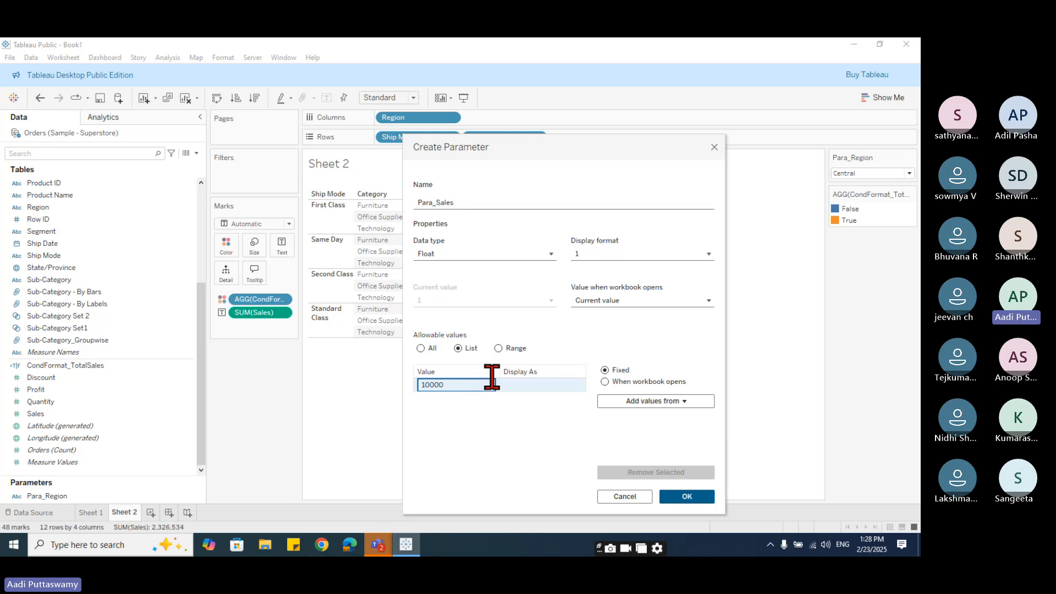
pyautogui.press('Return')
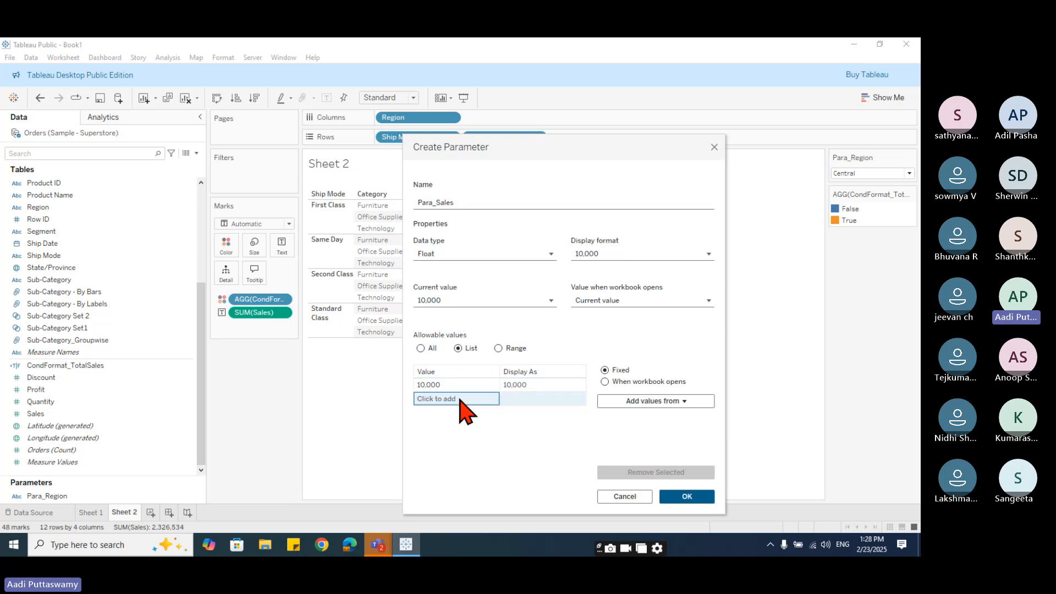
pyautogui.click(460, 398)
pyautogui.write('20000')
pyautogui.press('Return')
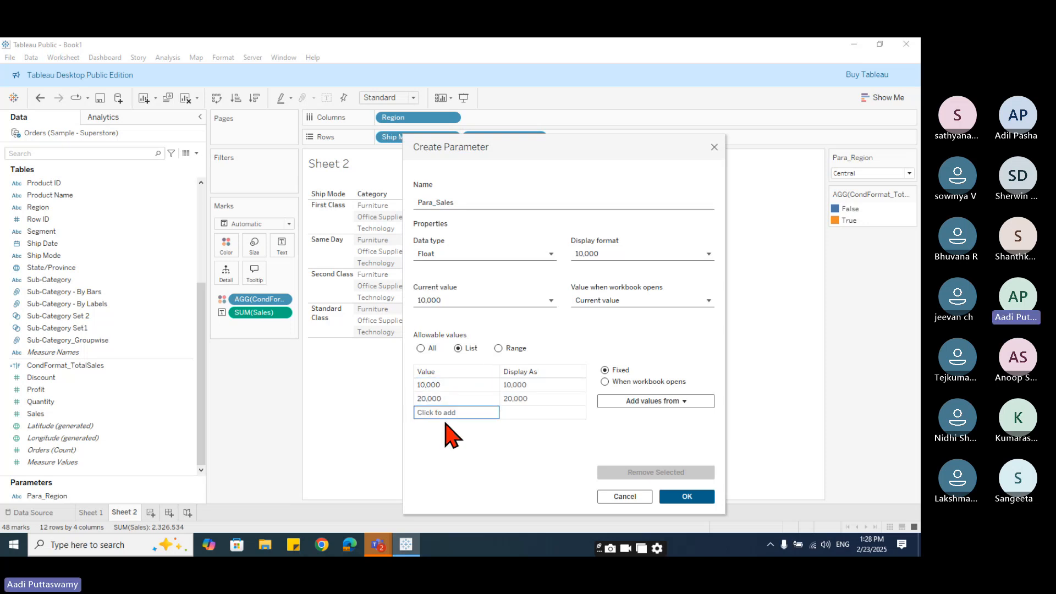
pyautogui.click(445, 412)
pyautogui.write('30000')
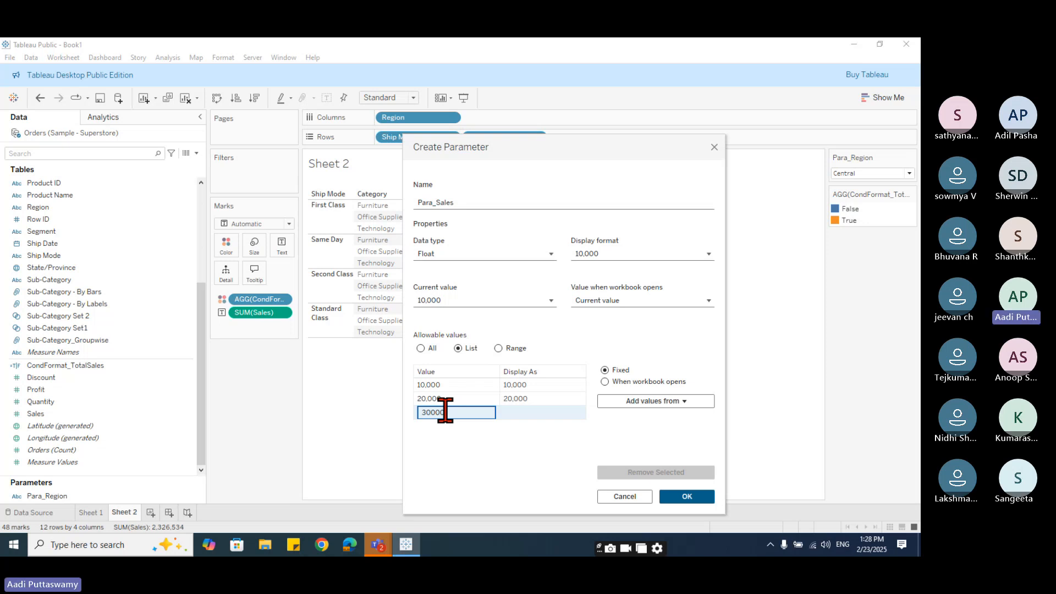
pyautogui.press('Return')
pyautogui.click(449, 424)
pyautogui.write('40000')
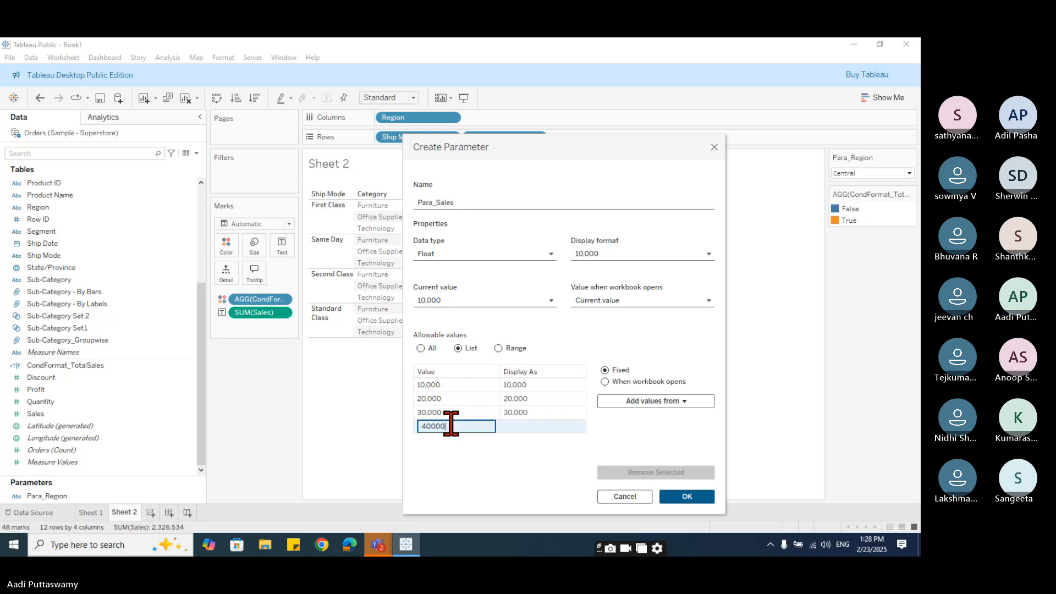
pyautogui.press('Return')
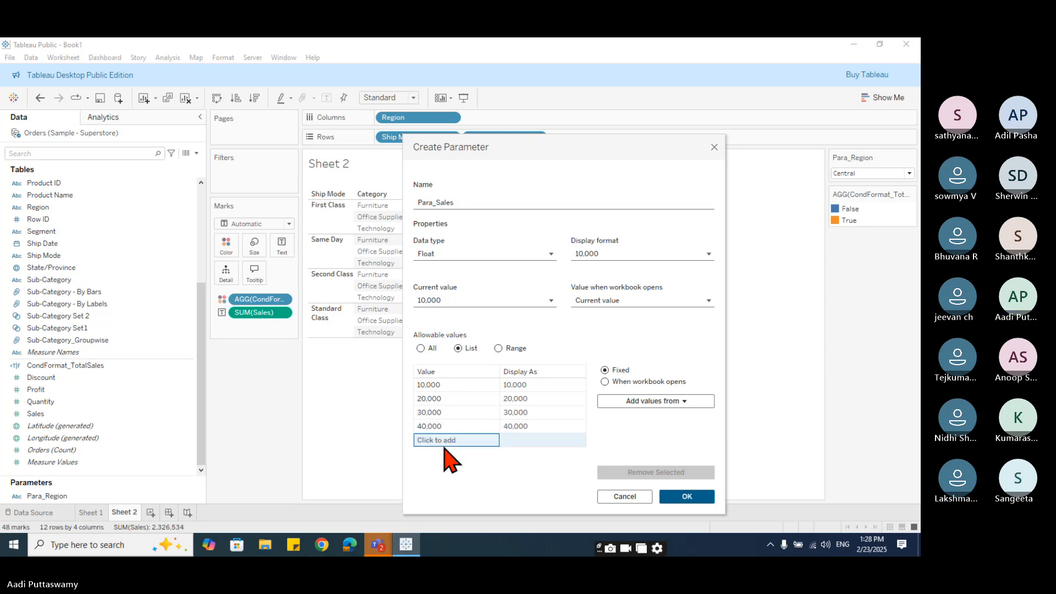
pyautogui.click(687, 496)
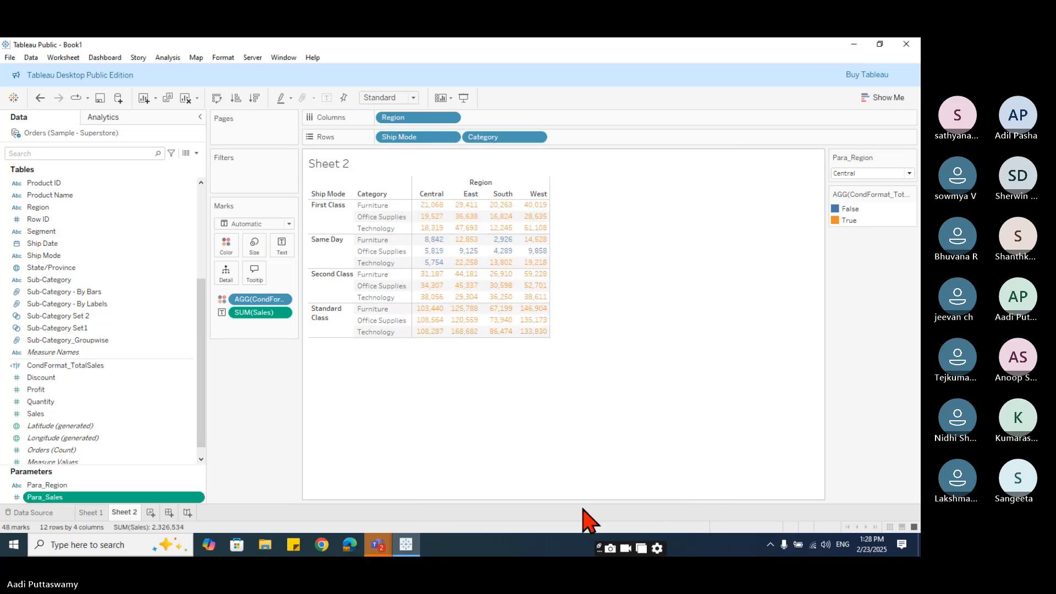
# - Show the Para_Sales control on the sheet and review the parameter's settings without changing them
pyautogui.rightClick(104, 498)
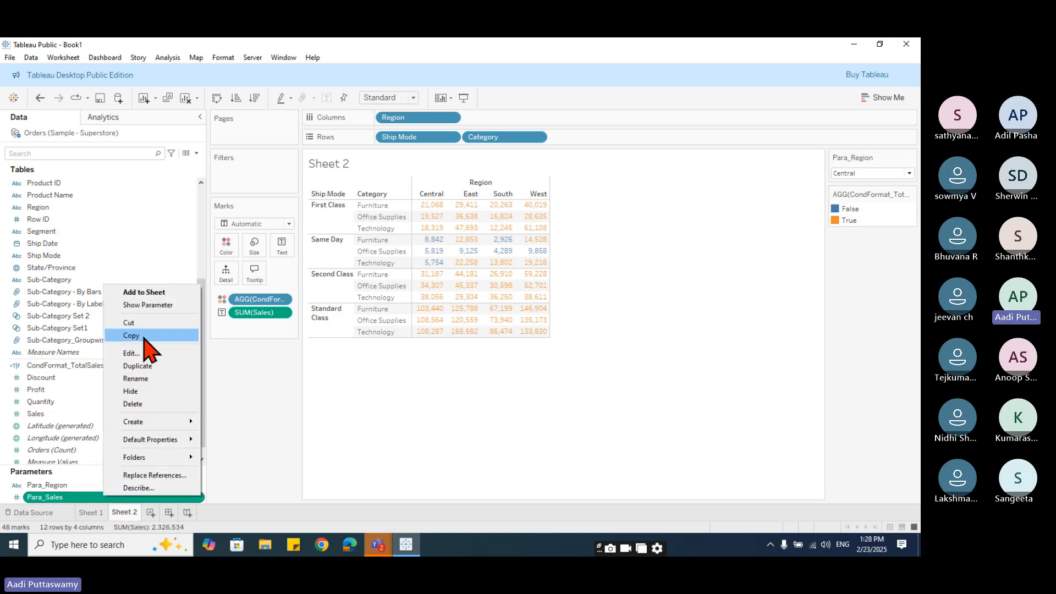
pyautogui.click(156, 305)
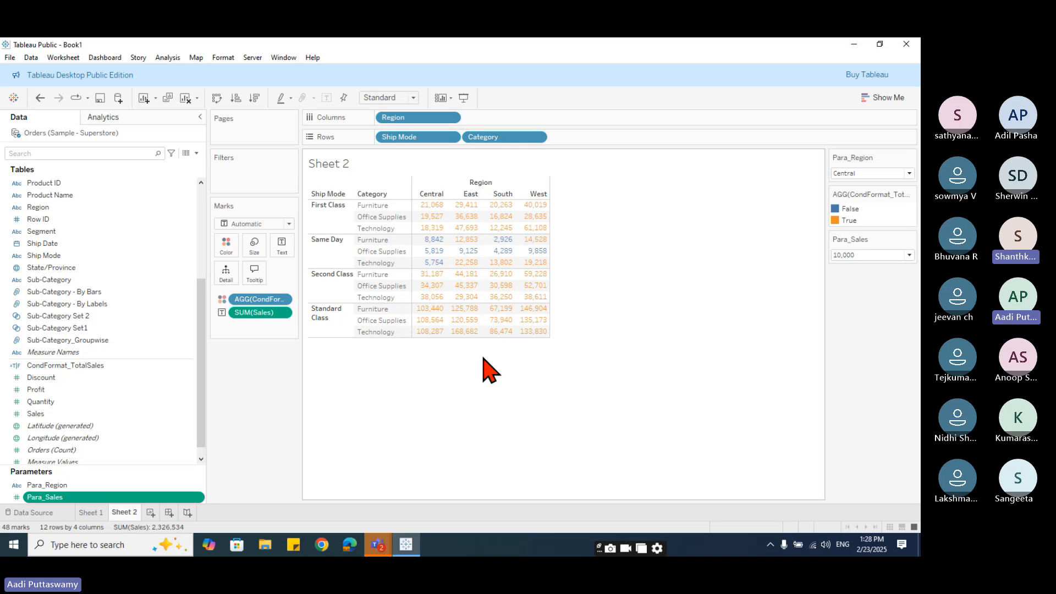
pyautogui.rightClick(156, 498)
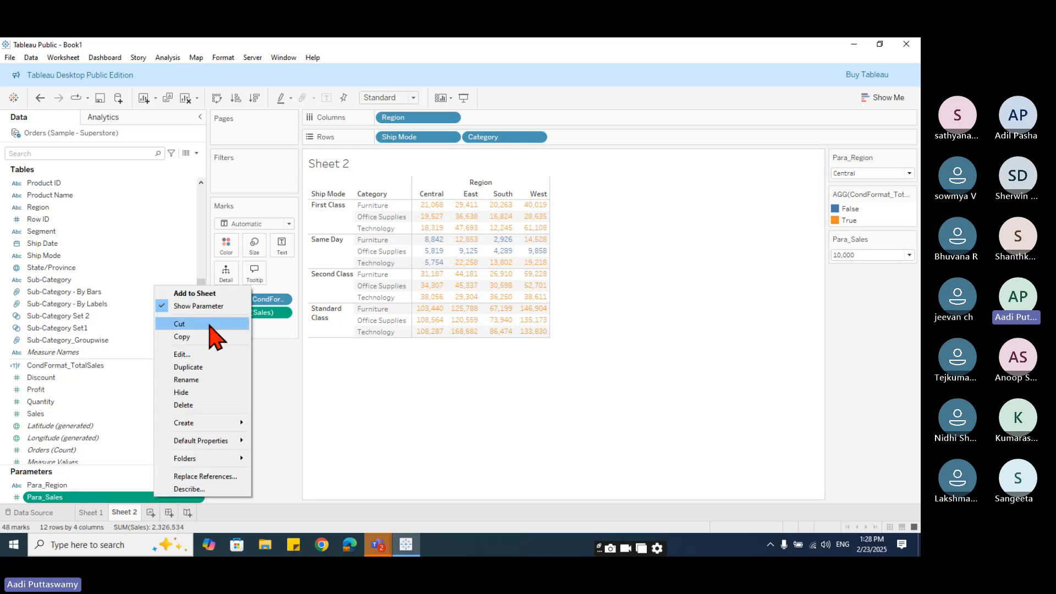
pyautogui.click(208, 354)
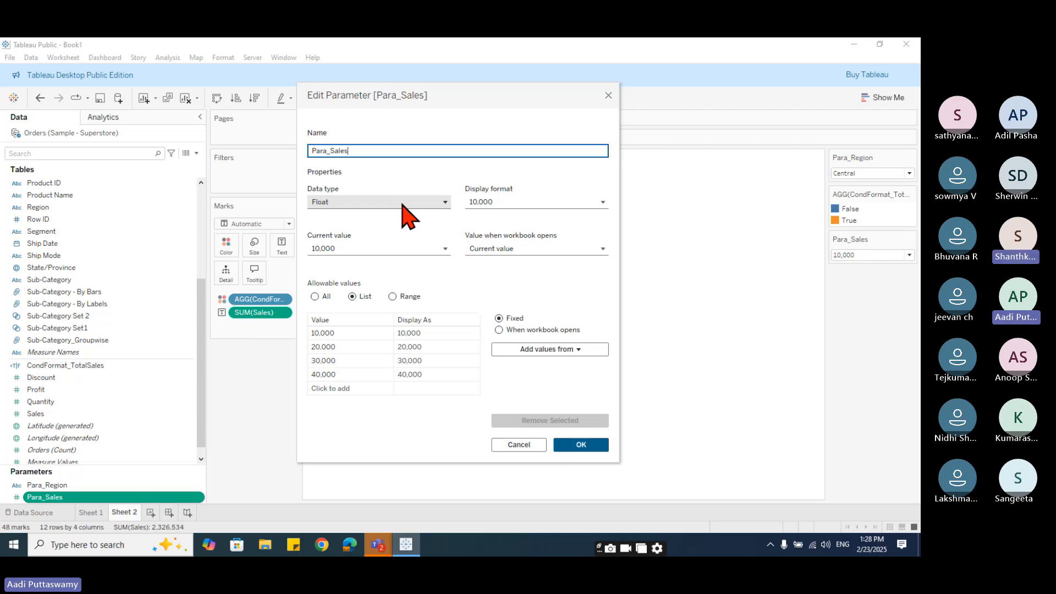
pyautogui.click(577, 447)
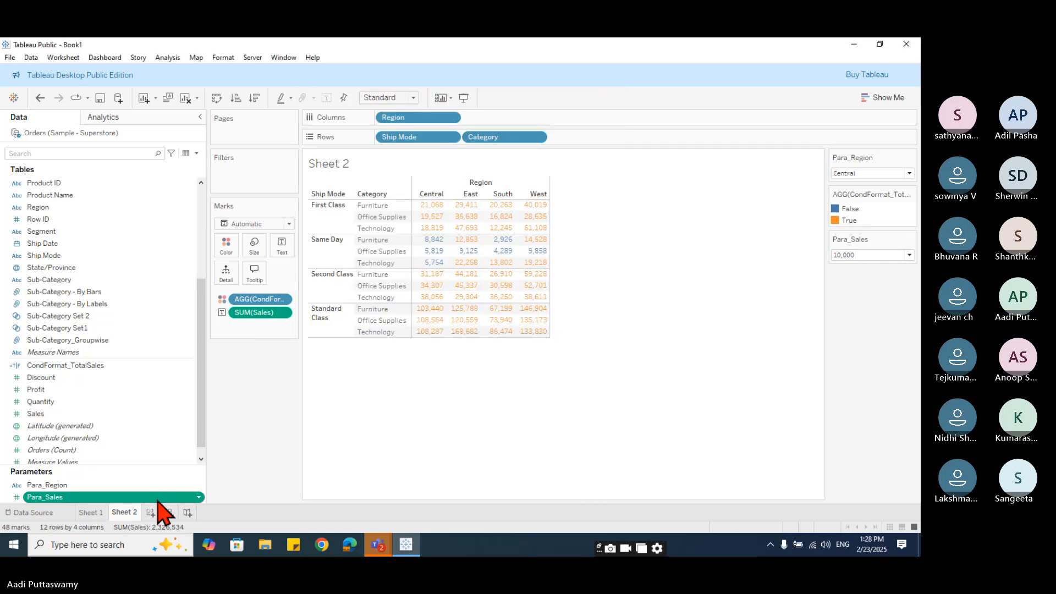
# - Test the Para_Sales control with 20,000 and 40,000 to check whether the sales table recolors
pyautogui.click(905, 256)
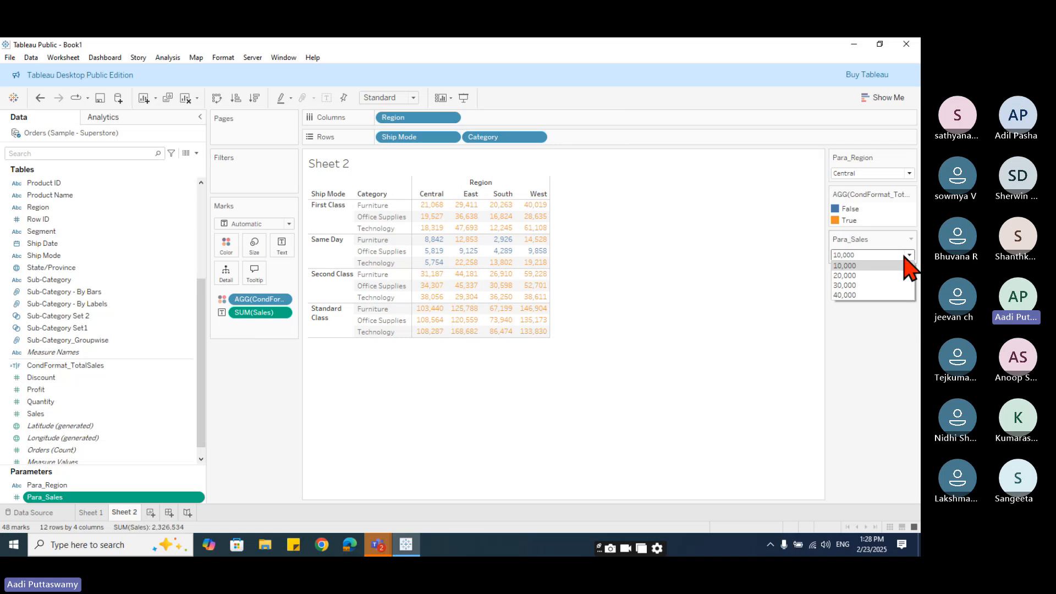
pyautogui.click(851, 275)
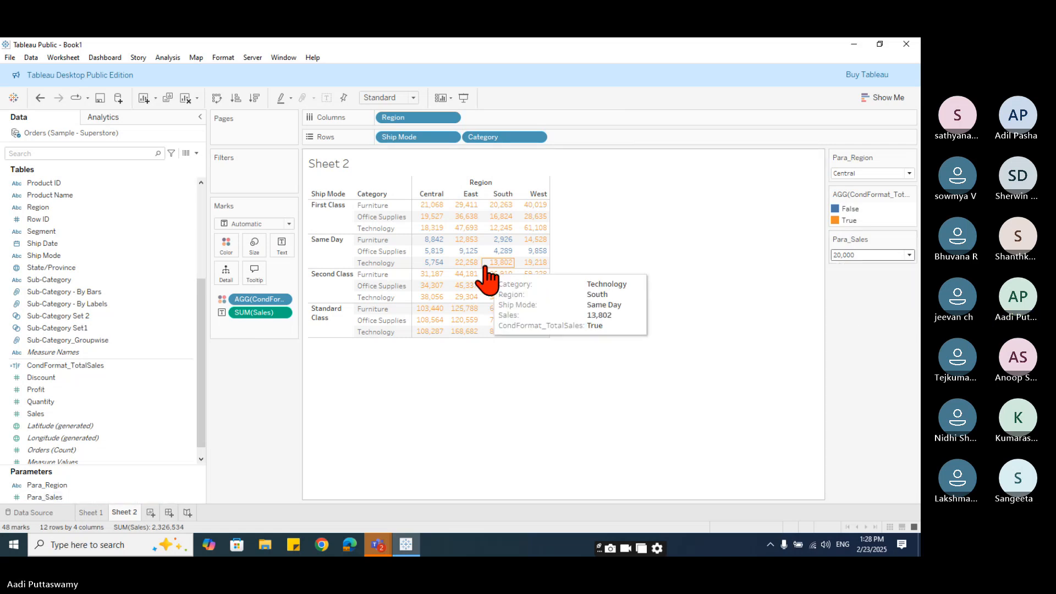
pyautogui.click(857, 256)
pyautogui.click(856, 295)
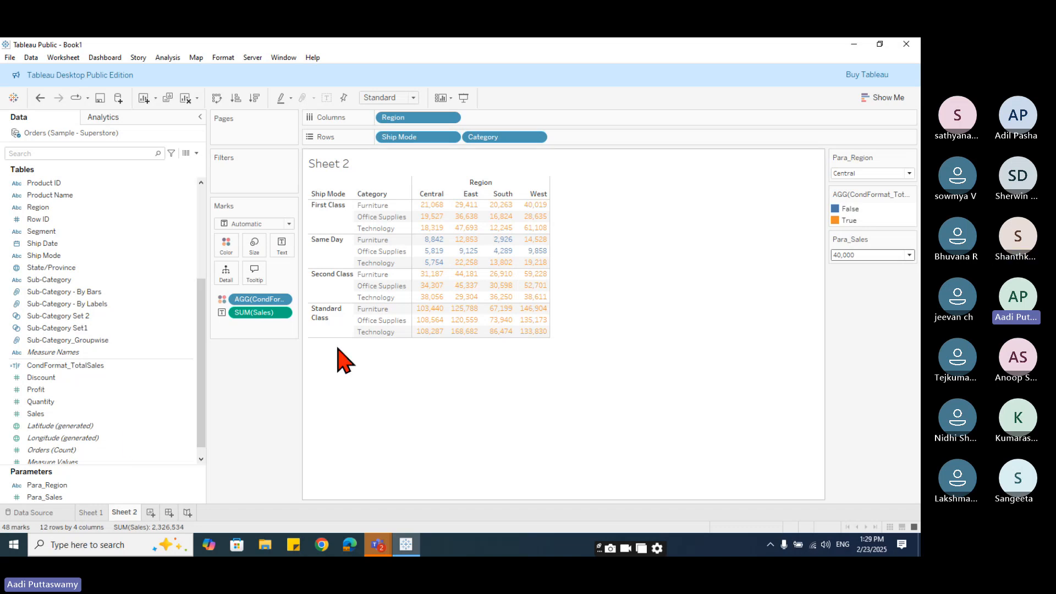
# - Complete the CondFormat_TotalSales calculation as SUM([Sales]) >= [Para_Sales] and save it
pyautogui.scroll(-1, 121, 443)
pyautogui.scroll(5, 121, 439)
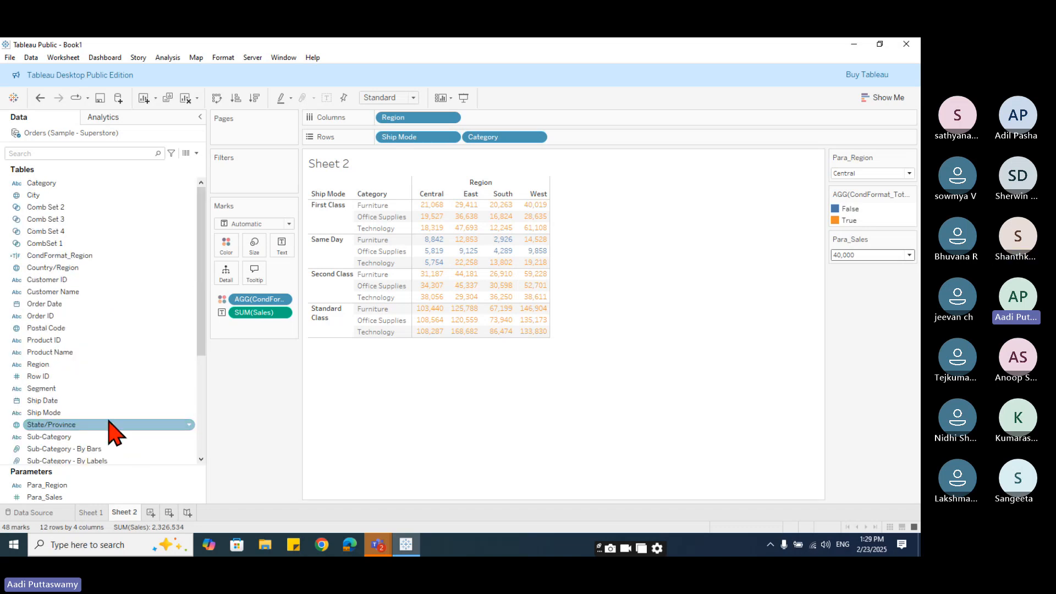
pyautogui.scroll(-5, 105, 369)
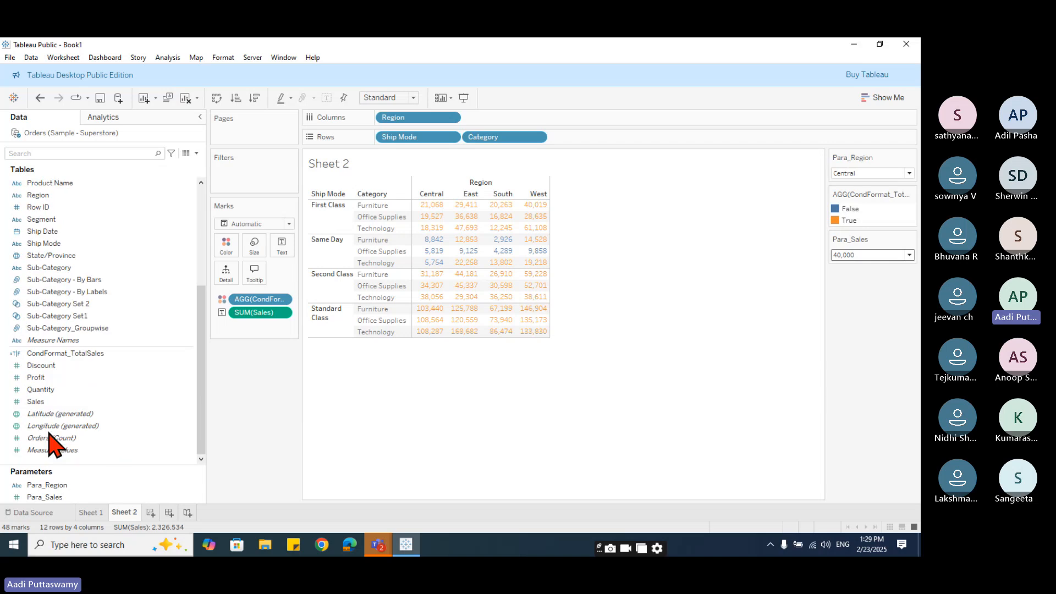
pyautogui.rightClick(64, 361)
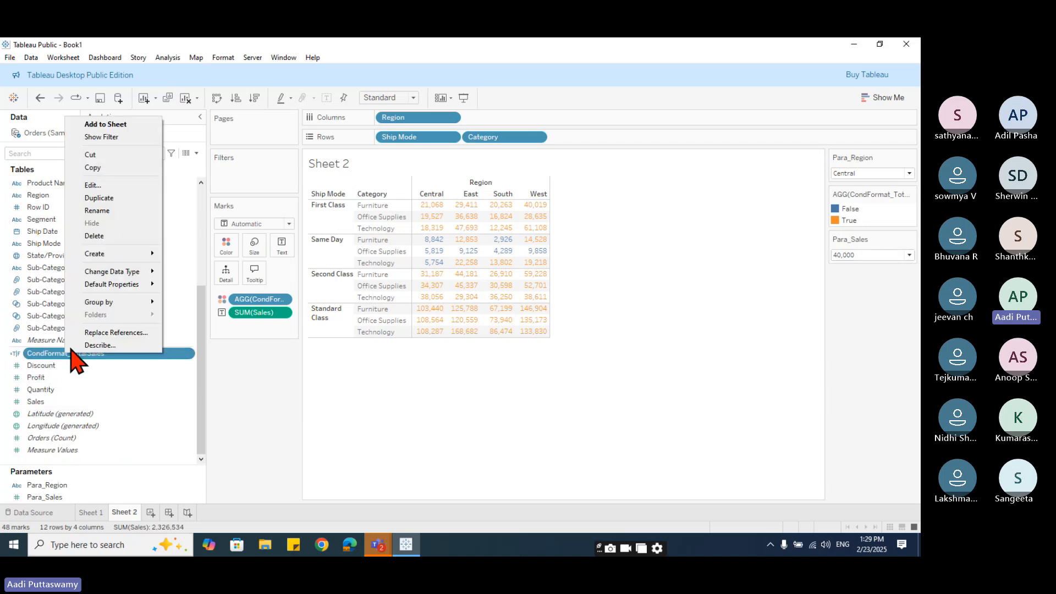
pyautogui.click(106, 186)
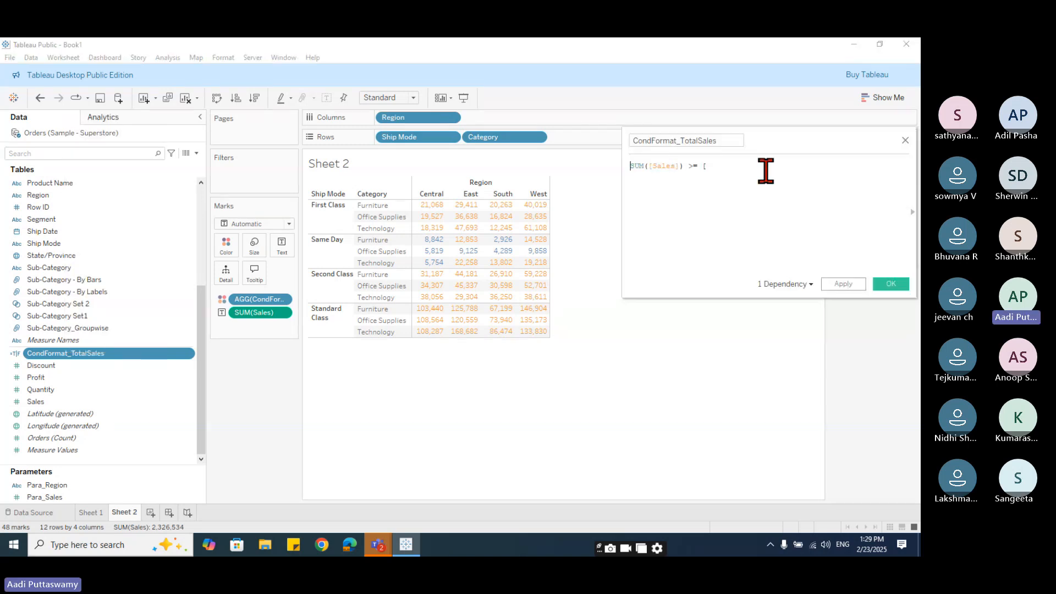
pyautogui.click(766, 171)
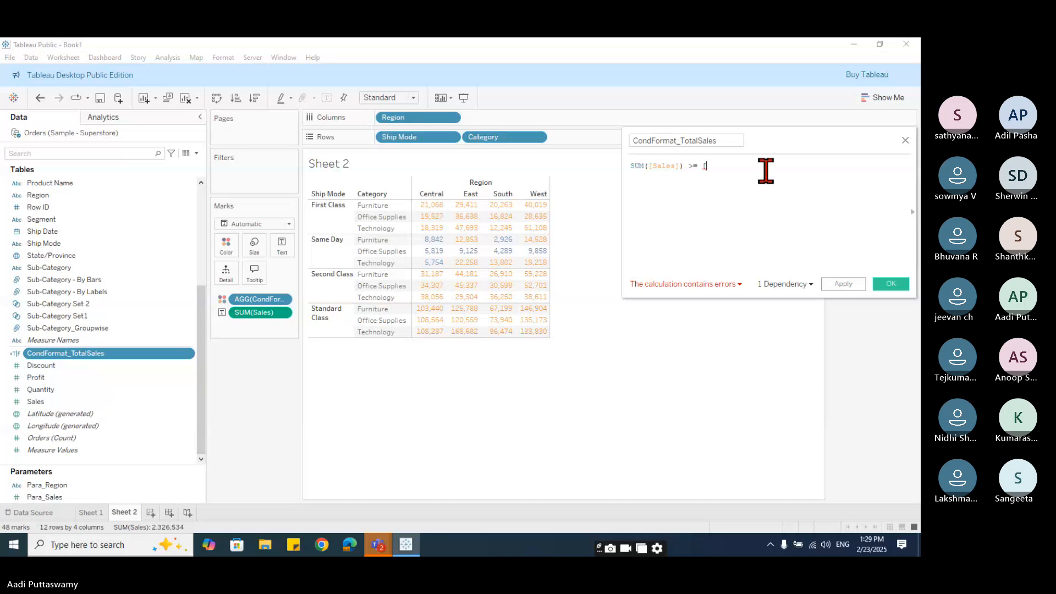
pyautogui.press('BackSpace')
pyautogui.write('para')
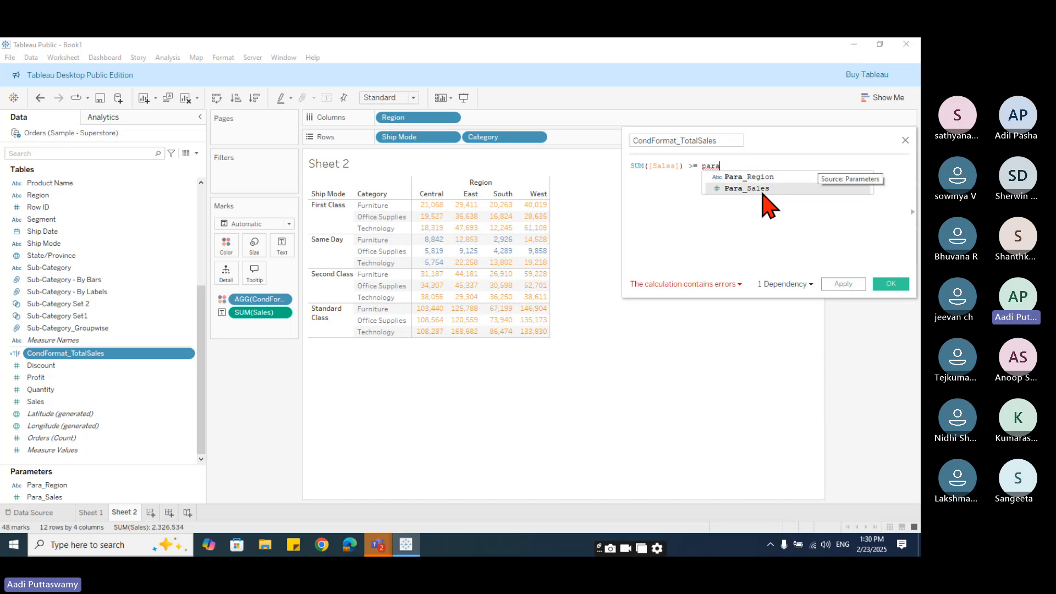
pyautogui.click(763, 189)
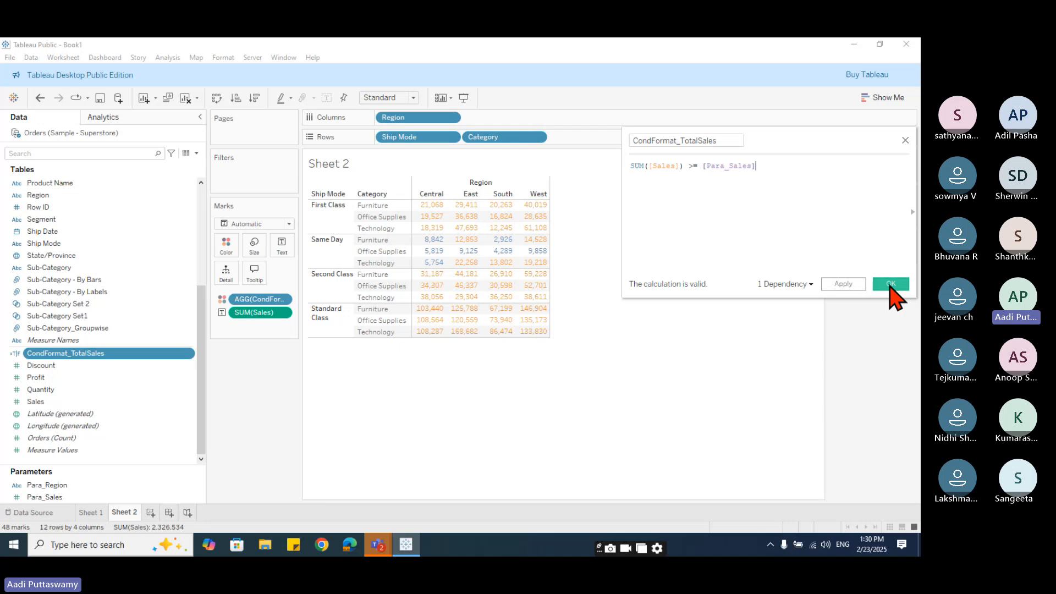
pyautogui.click(891, 284)
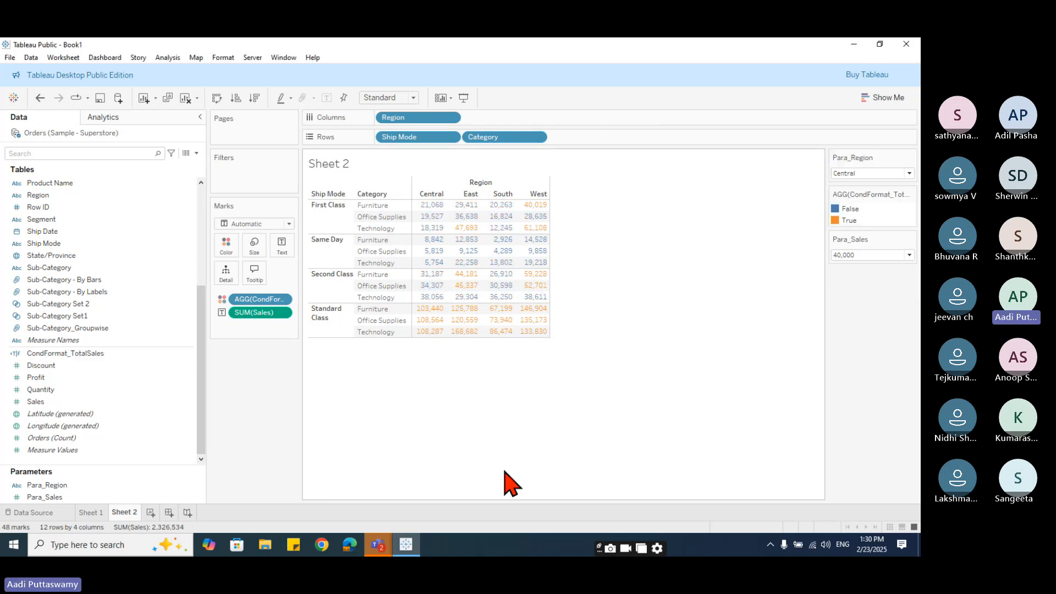
# - Test the Para_Sales control with 20,000 and 10,000, and return it to 40,000
pyautogui.click(874, 256)
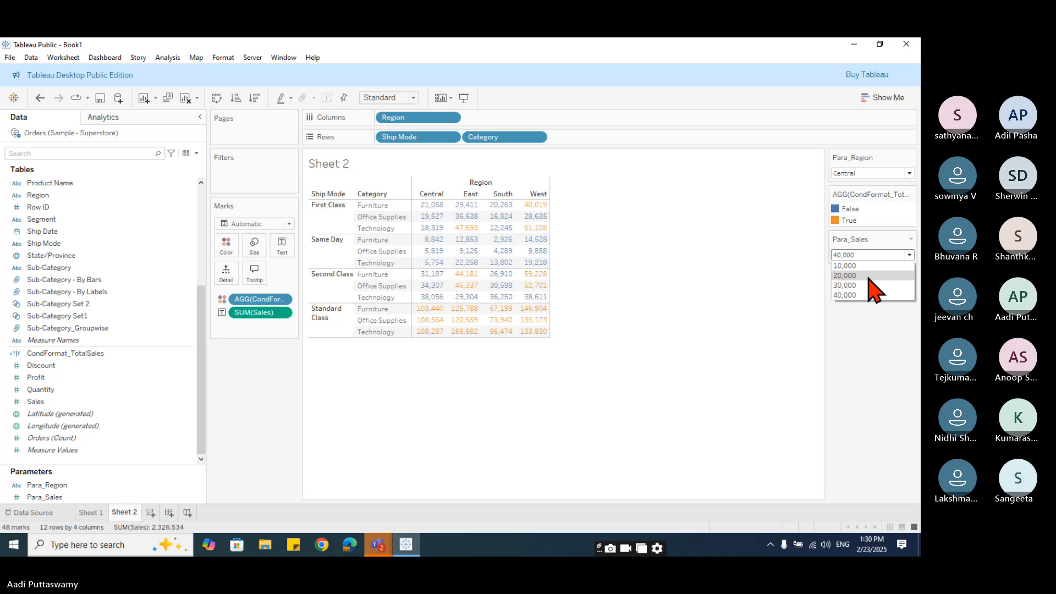
pyautogui.click(868, 276)
pyautogui.click(866, 255)
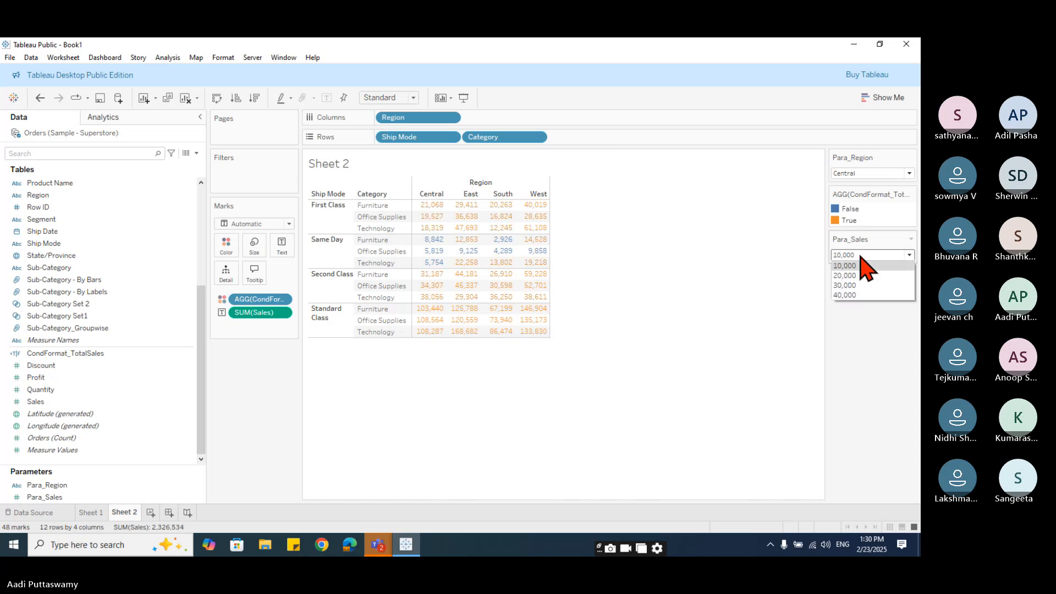
pyautogui.click(864, 296)
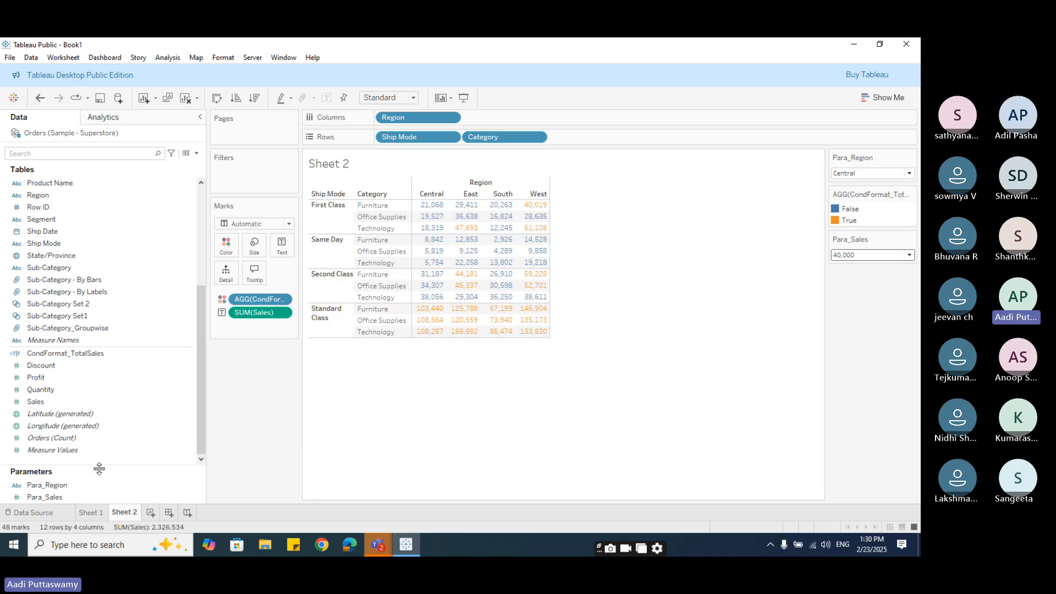
# - Edit the Para_Sales parameter so the values 10,000 and 20,000 display as 10K and 20K
pyautogui.rightClick(69, 499)
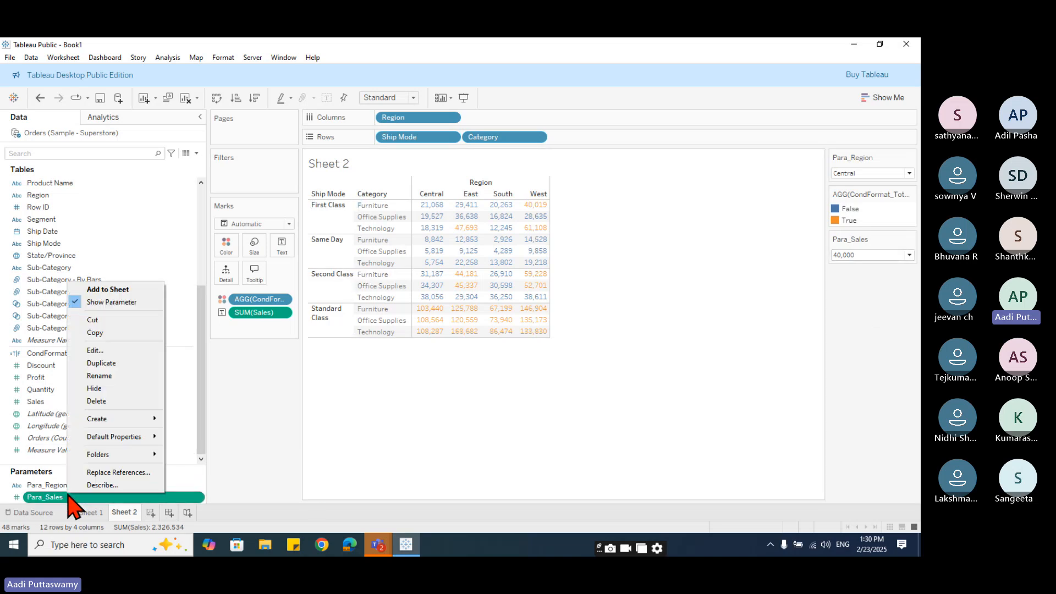
pyautogui.click(122, 352)
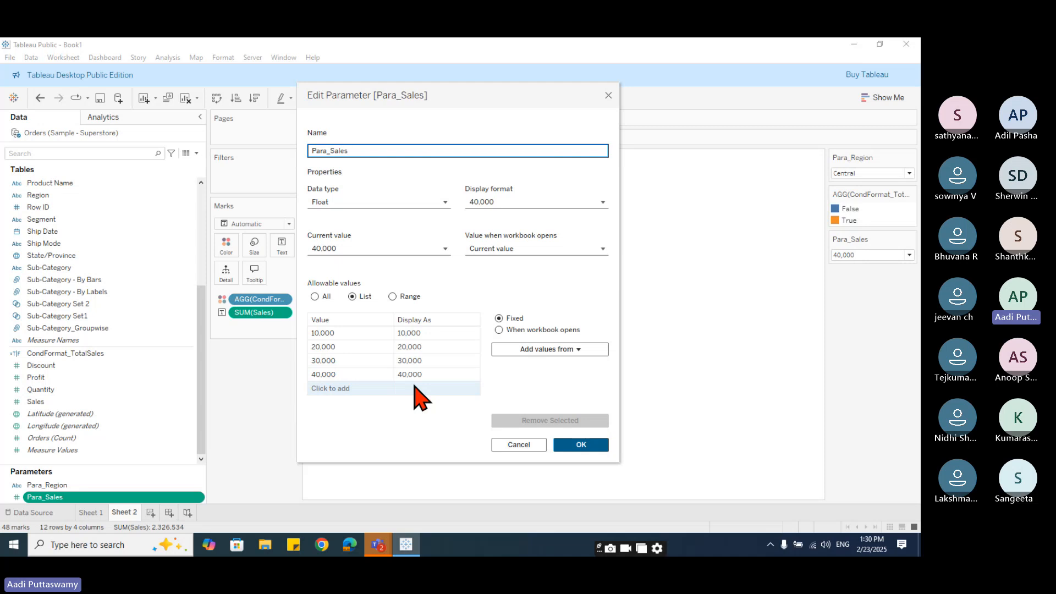
pyautogui.click(440, 333)
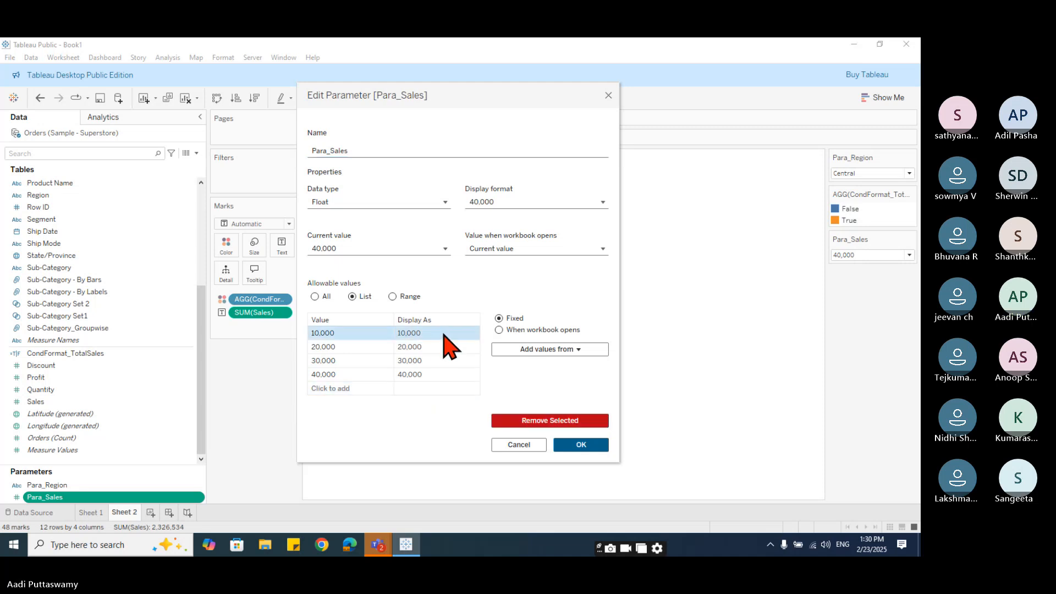
pyautogui.click(444, 332)
pyautogui.moveTo(432, 332); pyautogui.dragTo(394, 334)
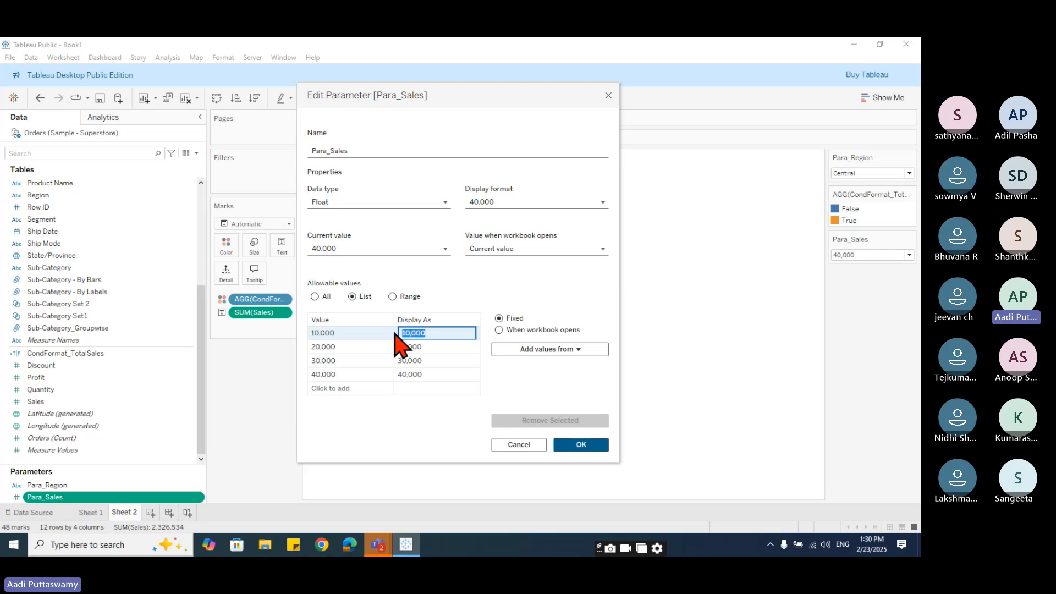
pyautogui.write('10K')
pyautogui.click(437, 347)
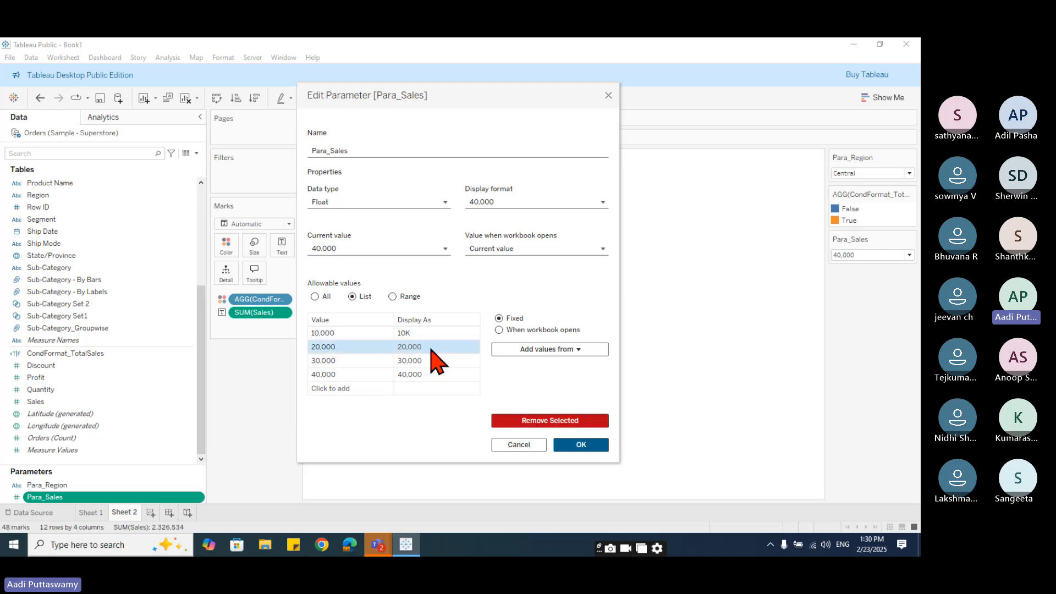
pyautogui.click(437, 347)
pyautogui.moveTo(437, 347); pyautogui.dragTo(391, 348)
pyautogui.write('20K')
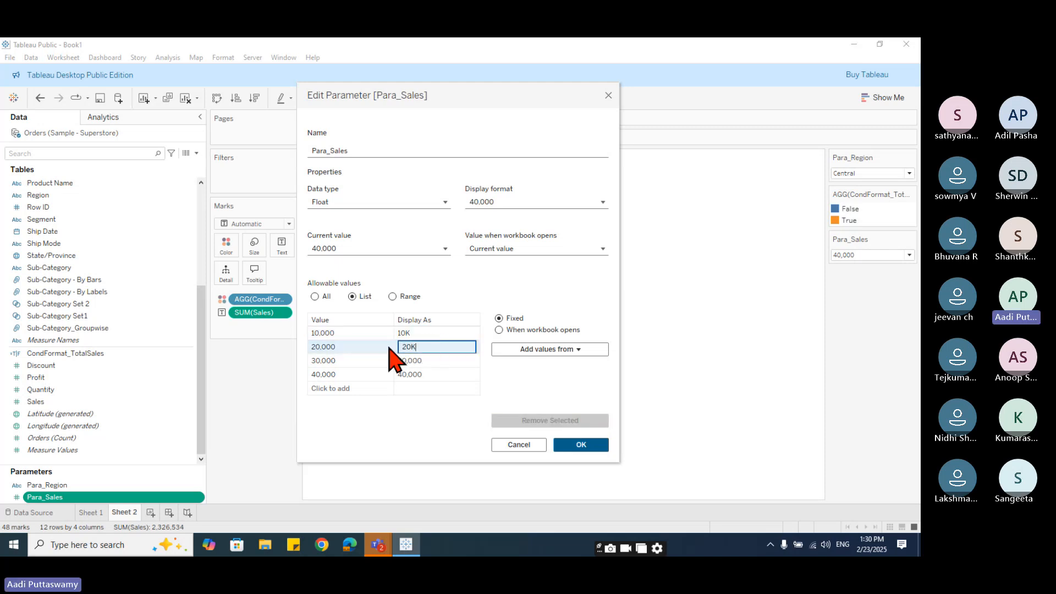
# - Set the display names of the 30,000 and 40,000 values to 30K and 40K, and save the Para_Sales parameter
pyautogui.click(440, 361)
pyautogui.click(441, 359)
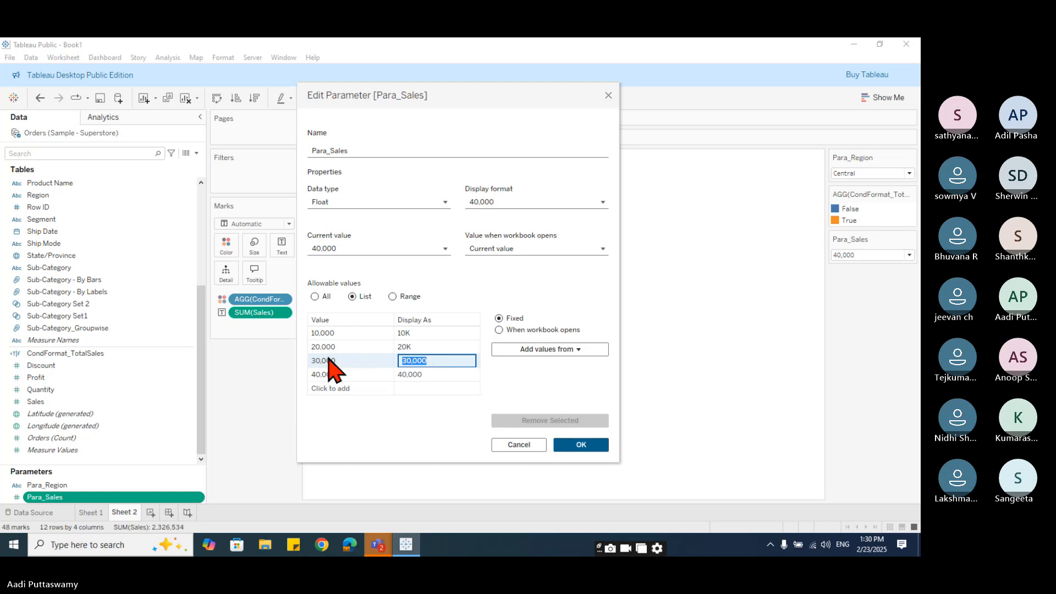
pyautogui.write('30K')
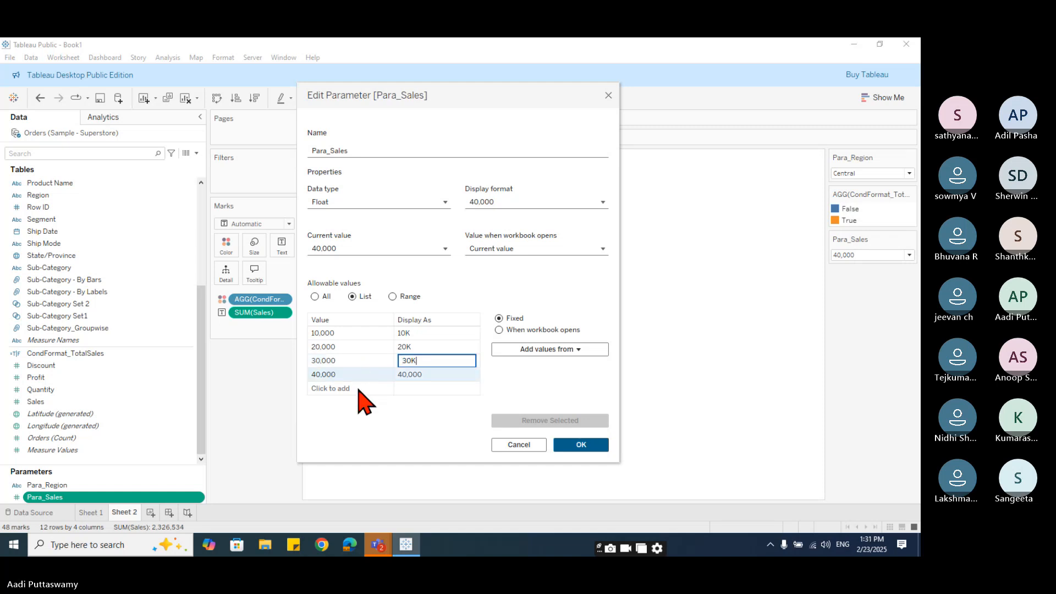
pyautogui.click(414, 374)
pyautogui.click(414, 375)
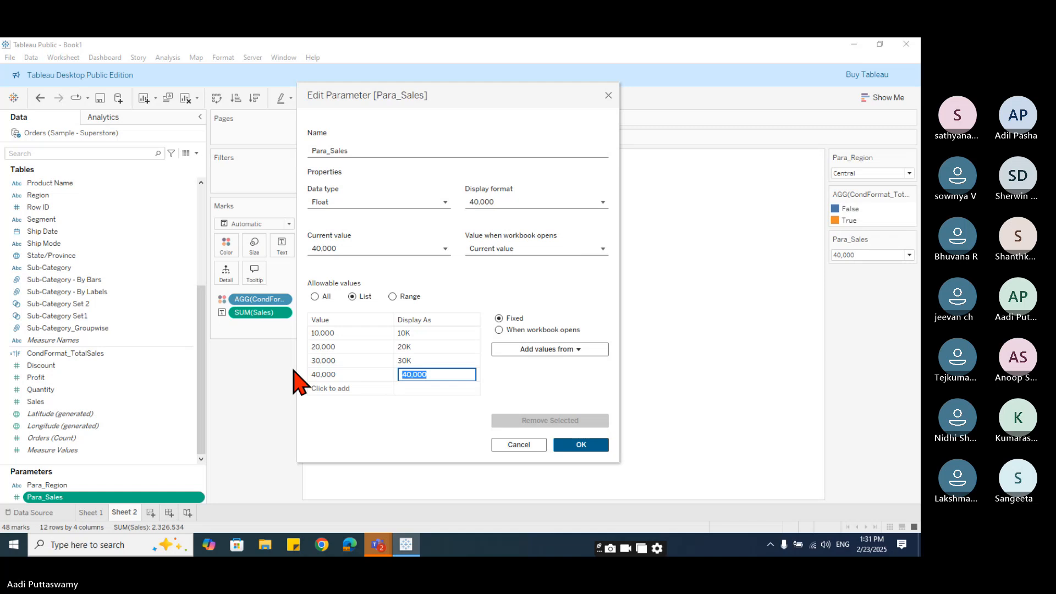
pyautogui.write('40K')
pyautogui.click(360, 439)
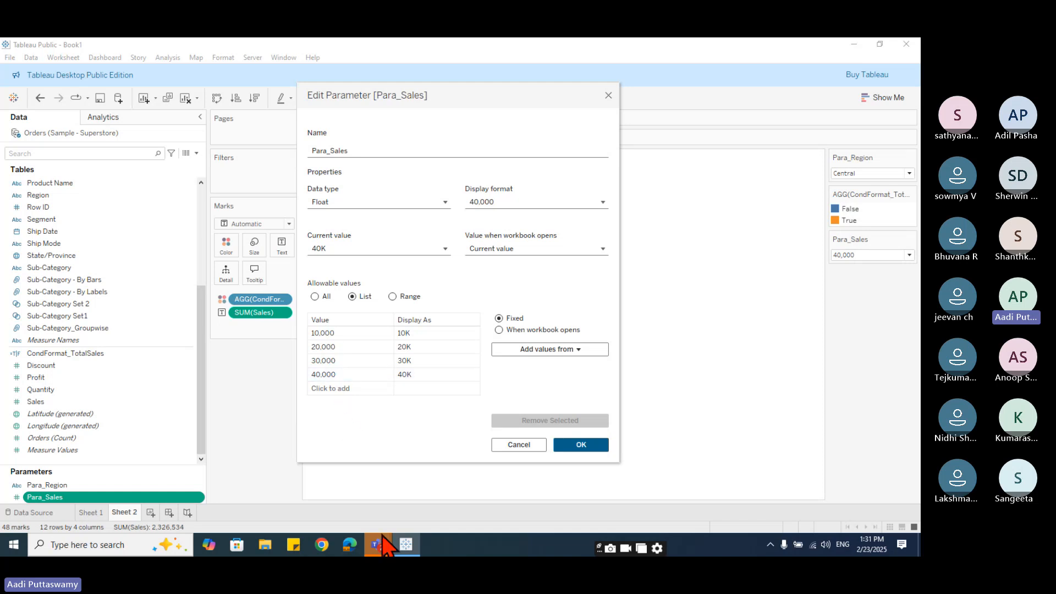
pyautogui.click(580, 445)
# - Check the sales table's coloring with Para_Sales at 20K, 30K and 40K
pyautogui.click(880, 255)
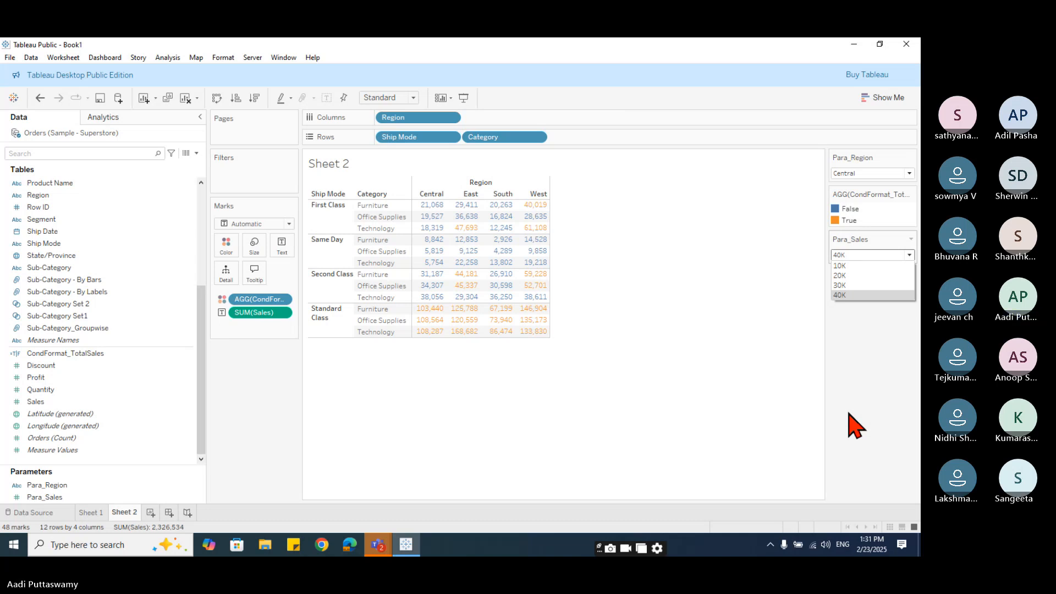
pyautogui.click(863, 256)
pyautogui.click(863, 255)
pyautogui.click(863, 276)
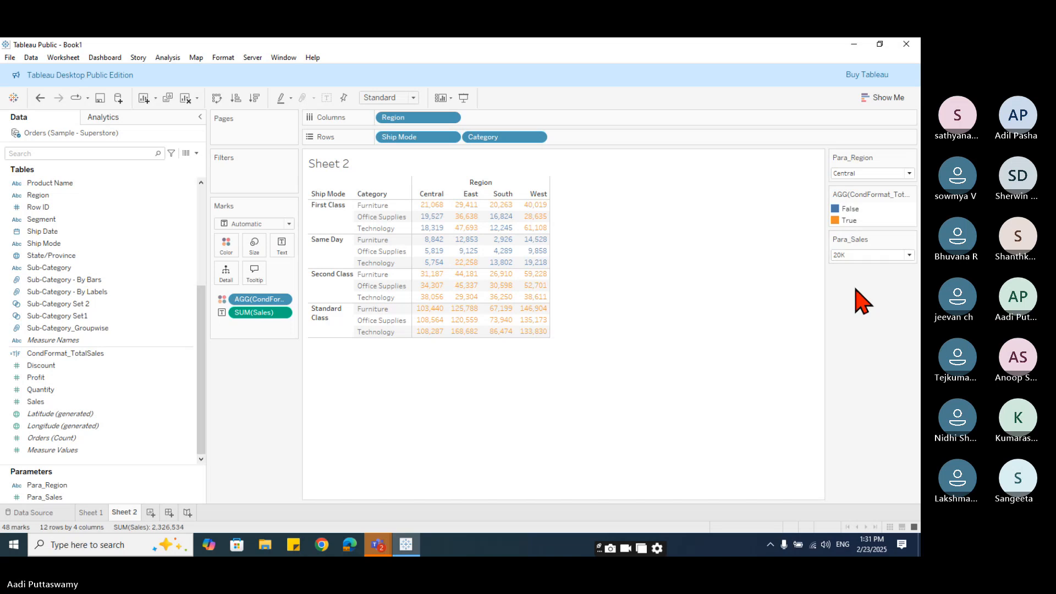
pyautogui.click(856, 255)
pyautogui.click(852, 284)
pyautogui.click(854, 256)
pyautogui.click(853, 295)
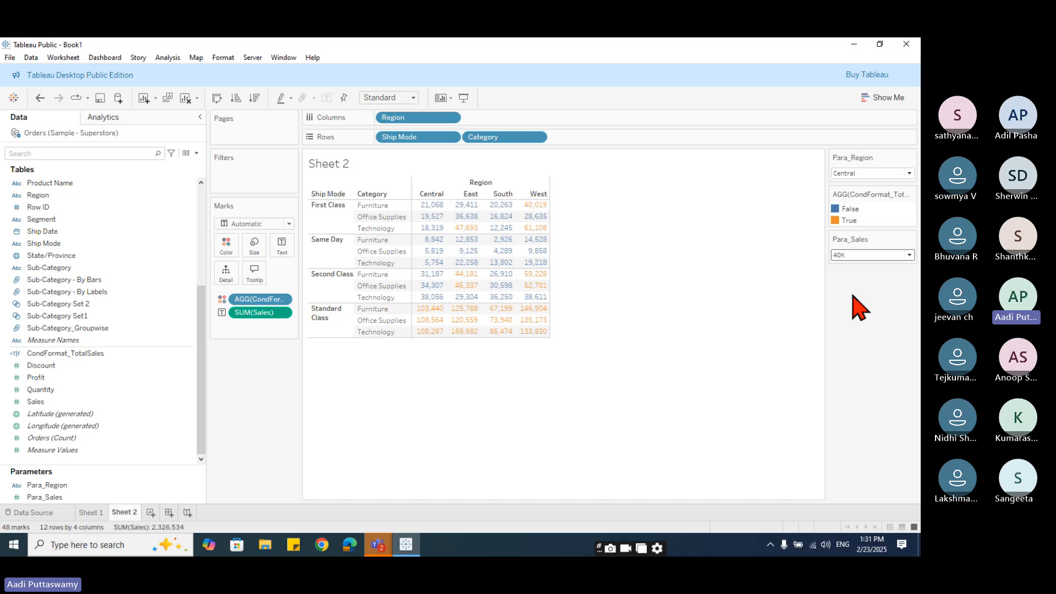
# - Start a new integer parameter with a range of allowable values from 1 to 100 and a step size of 5
pyautogui.click(196, 153)
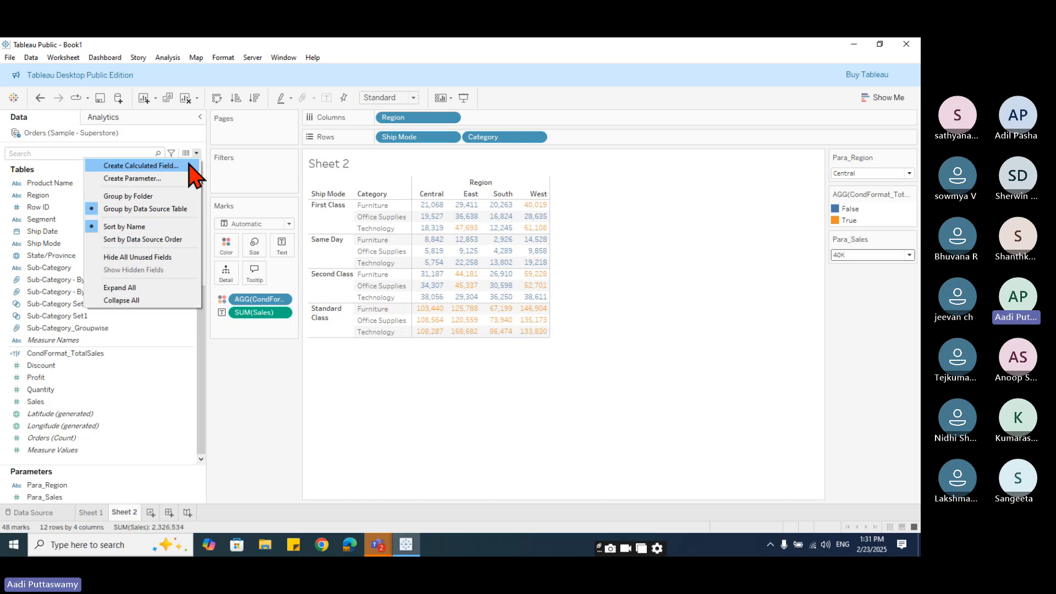
pyautogui.click(177, 178)
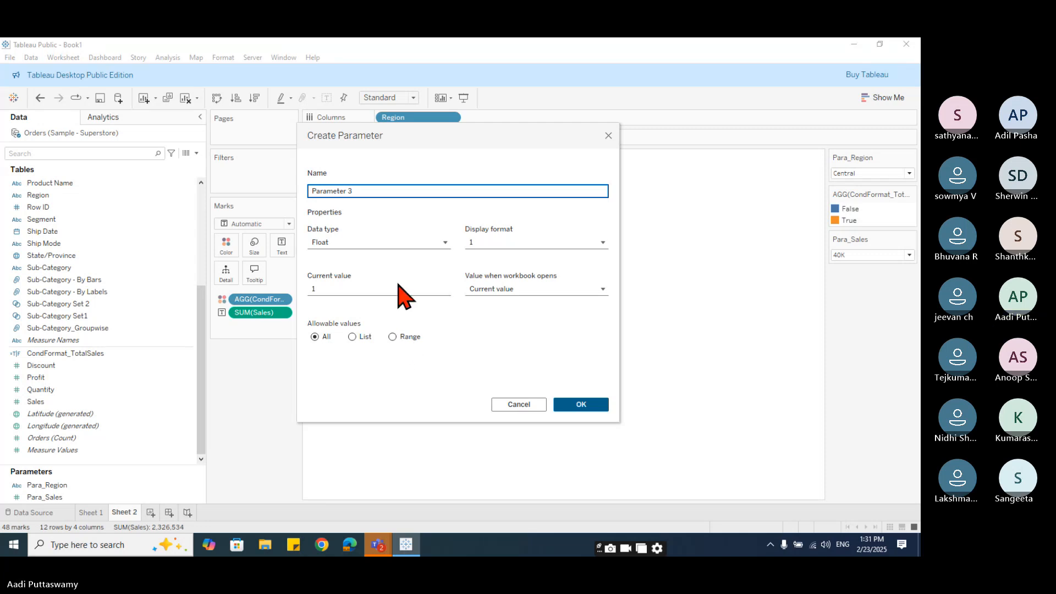
pyautogui.click(376, 243)
pyautogui.click(365, 273)
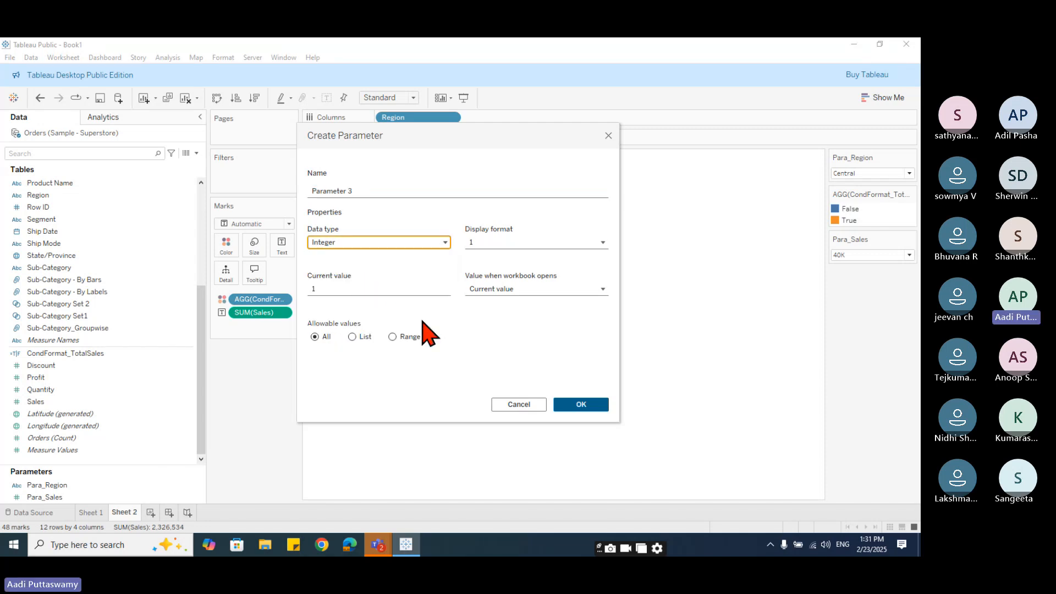
pyautogui.click(409, 335)
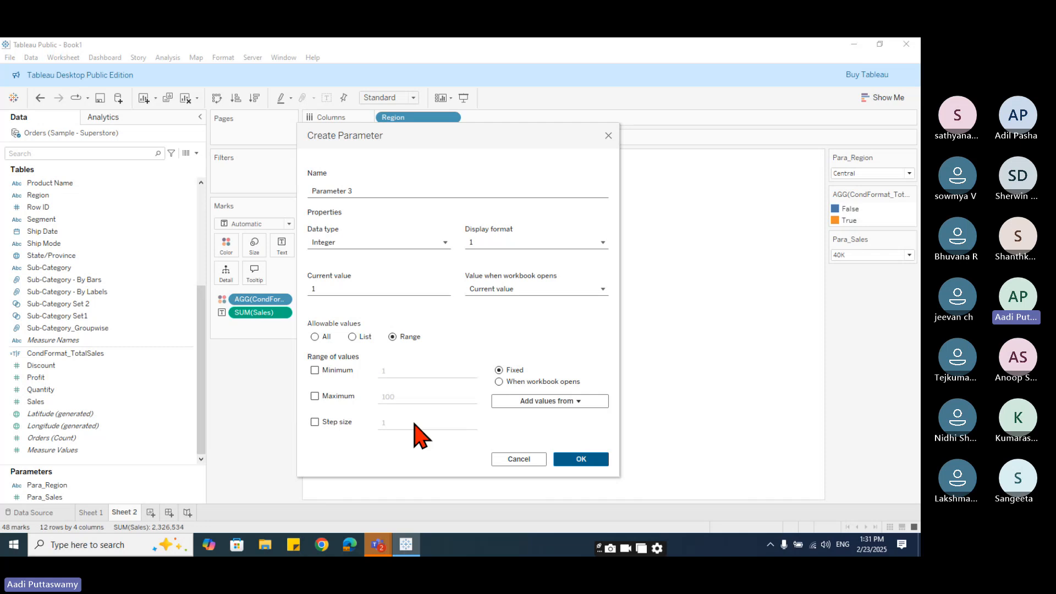
pyautogui.click(315, 370)
pyautogui.click(315, 396)
pyautogui.click(394, 397)
pyautogui.doubleClick(403, 397)
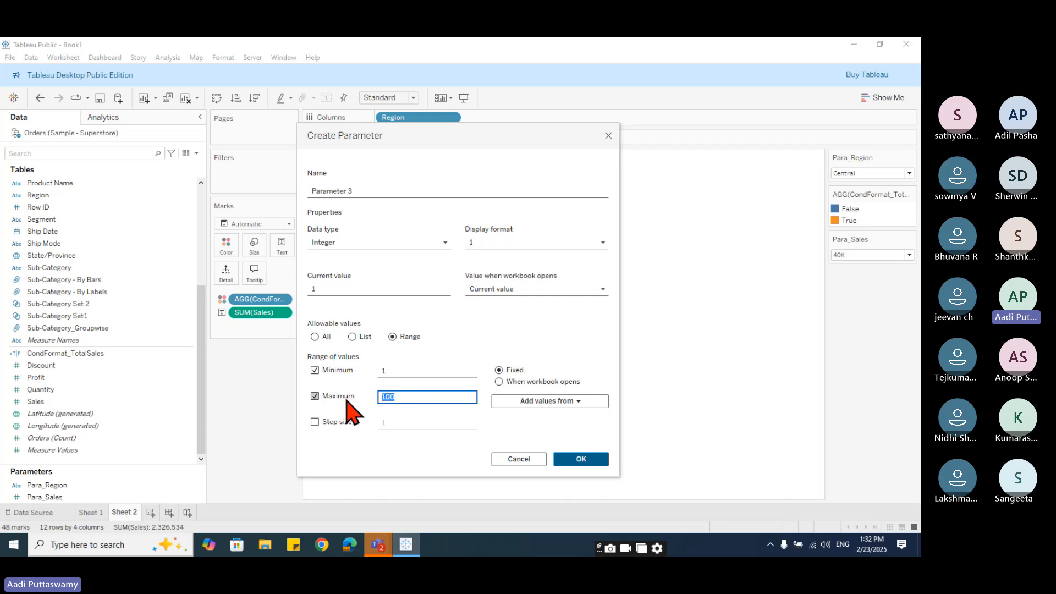
pyautogui.click(315, 422)
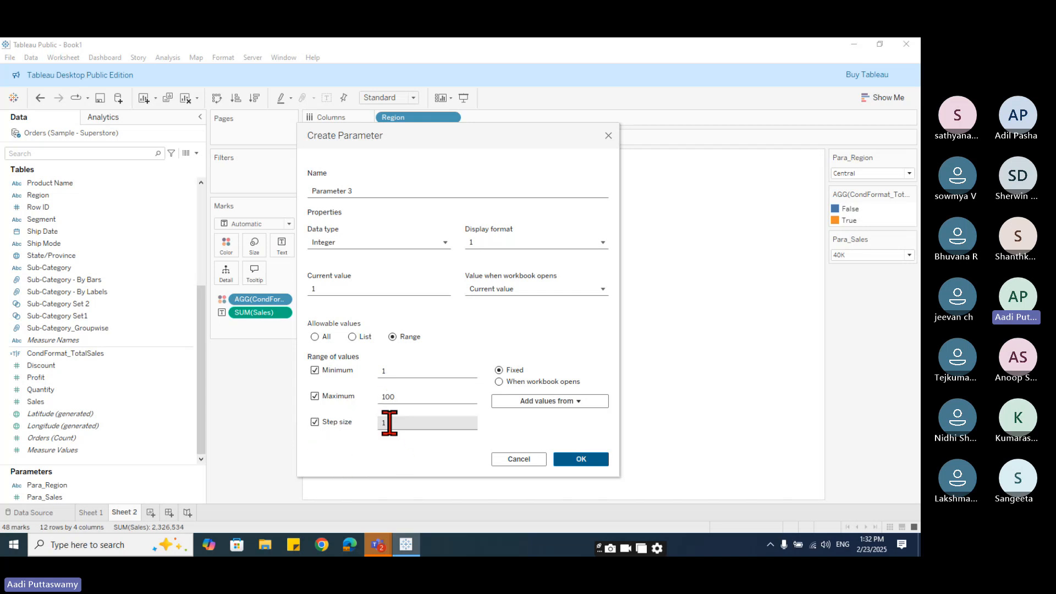
pyautogui.doubleClick(387, 423)
pyautogui.write('5')
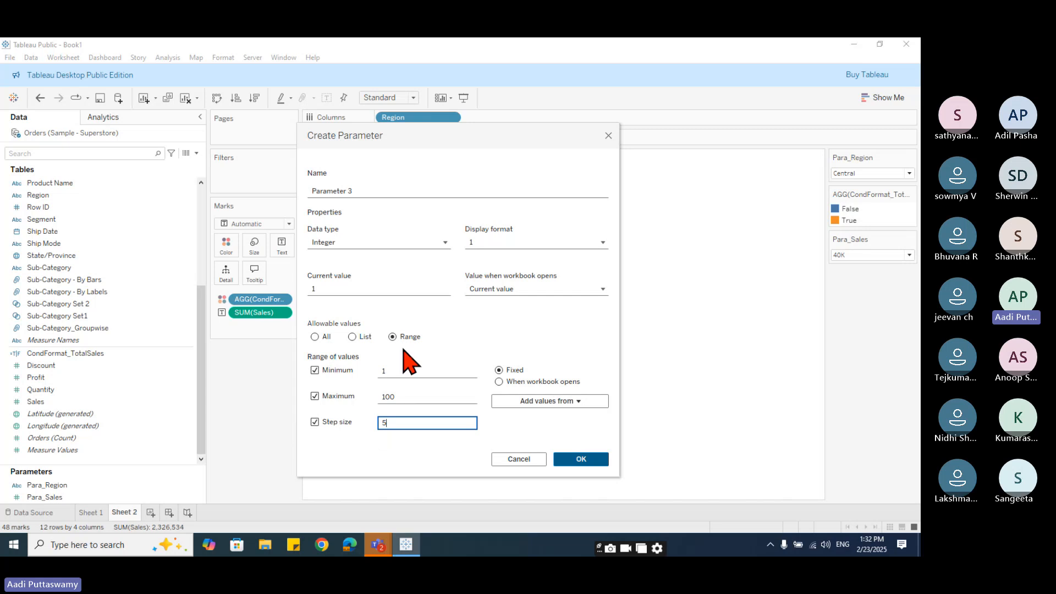
# - Review the range's values as a list, and cancel creating the new parameter
pyautogui.click(351, 337)
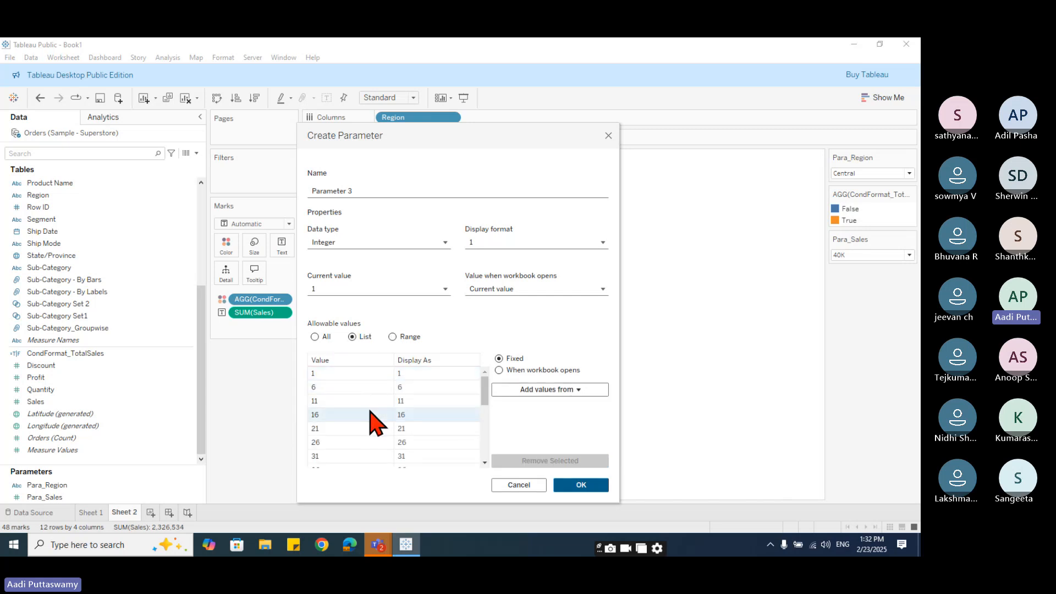
pyautogui.scroll(-5, 372, 420)
pyautogui.scroll(4, 372, 420)
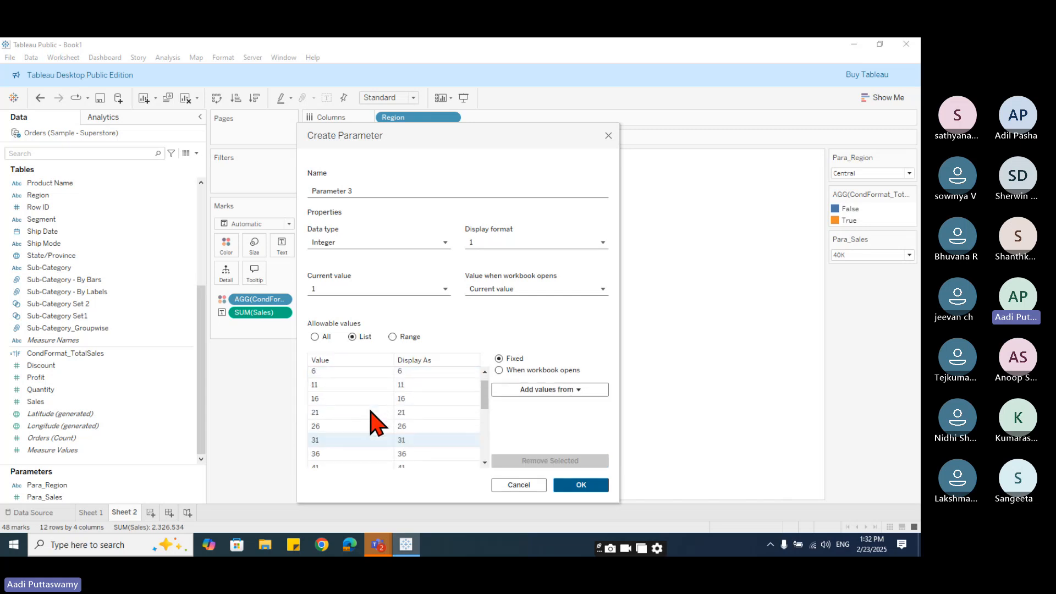
pyautogui.click(327, 337)
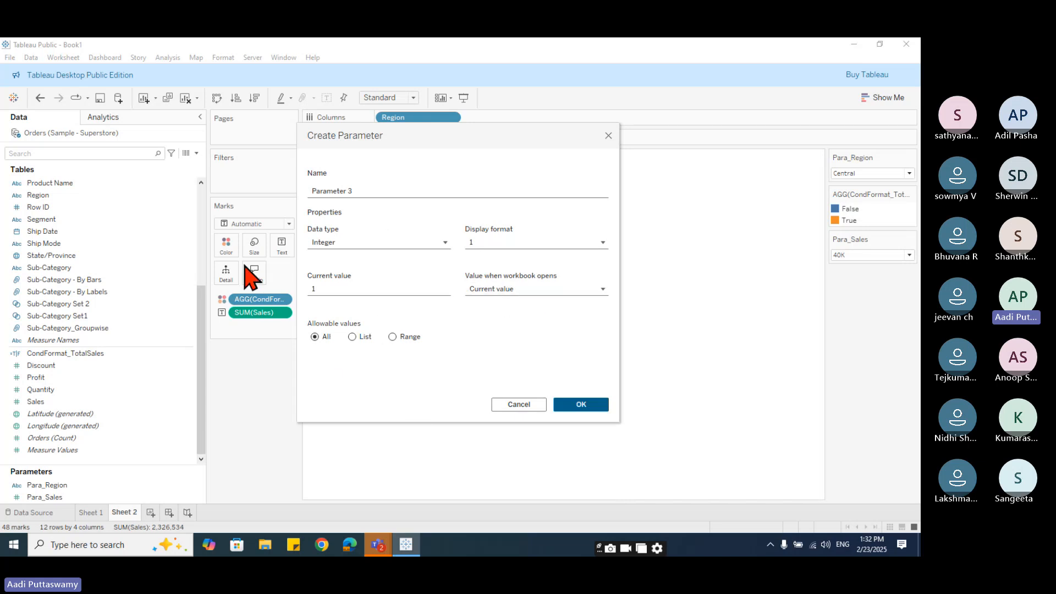
pyautogui.click(506, 405)
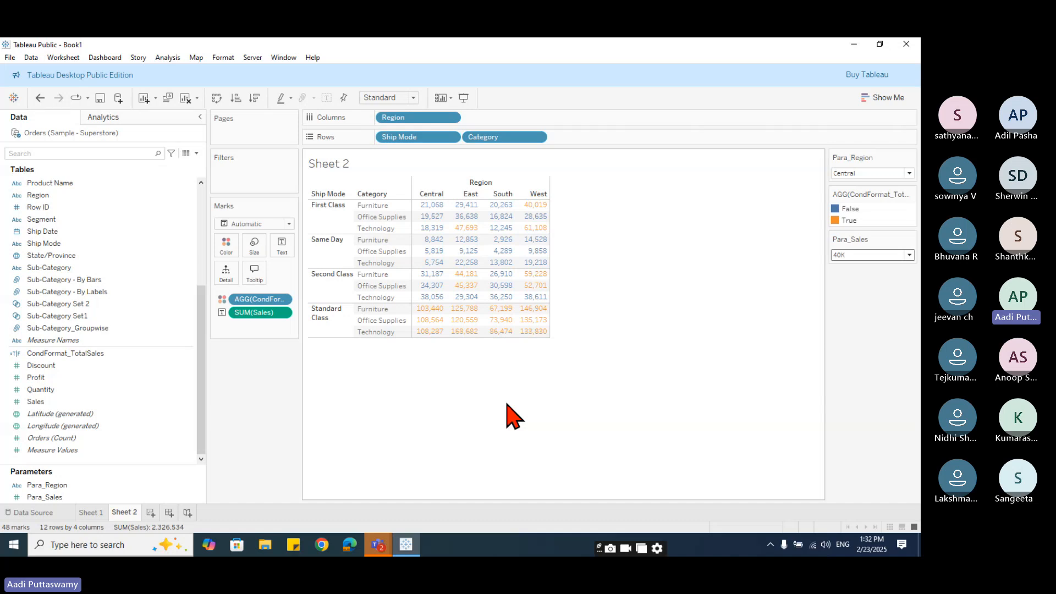
# - Add a new worksheet, then check the meeting chat in Microsoft Teams and return to Tableau
pyautogui.click(150, 512)
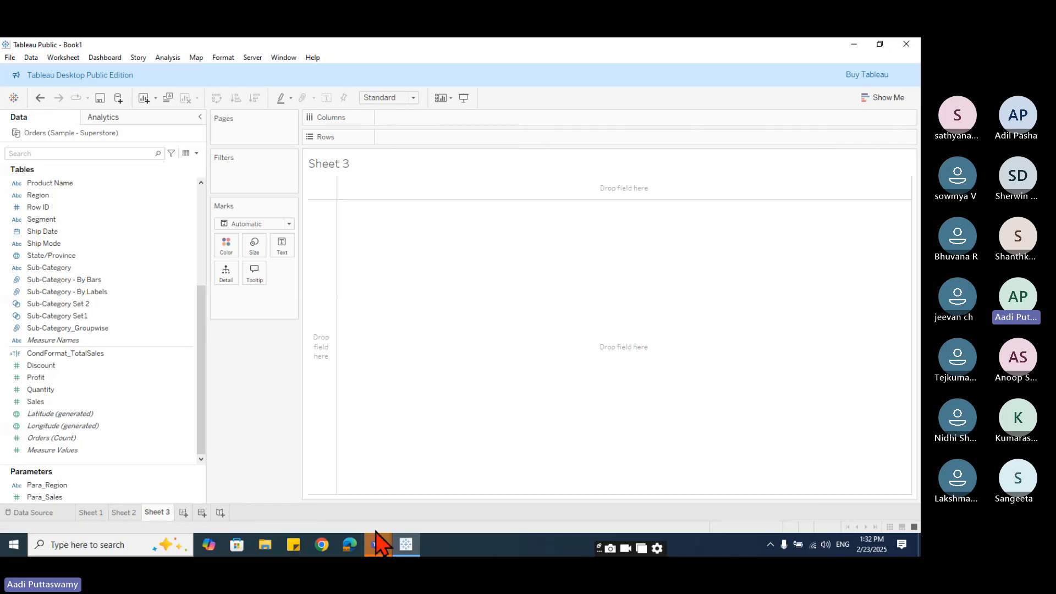
pyautogui.moveTo(380, 544)
pyautogui.click(341, 497)
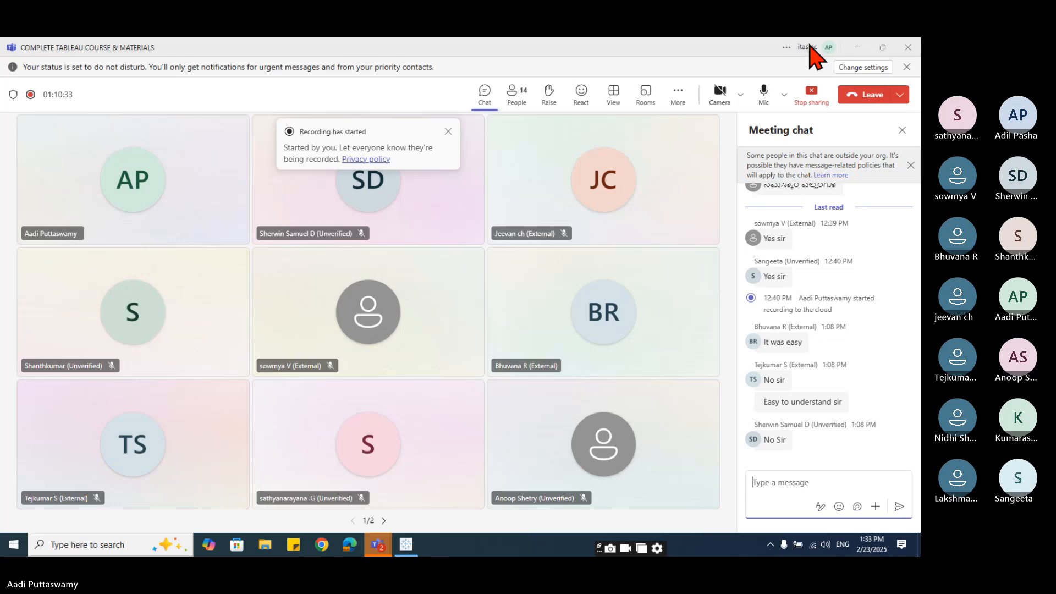
pyautogui.click(857, 47)
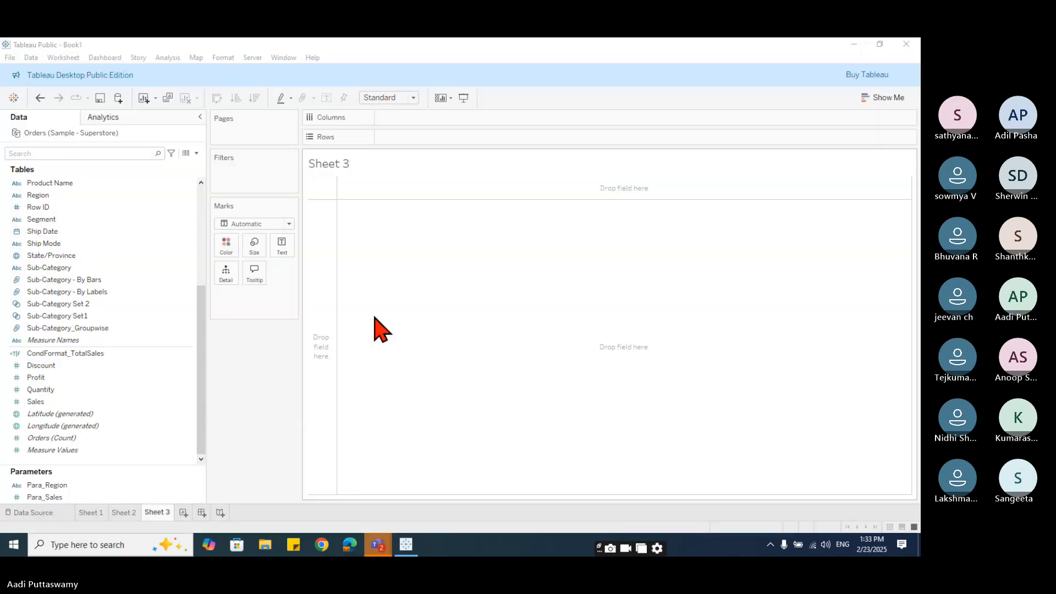
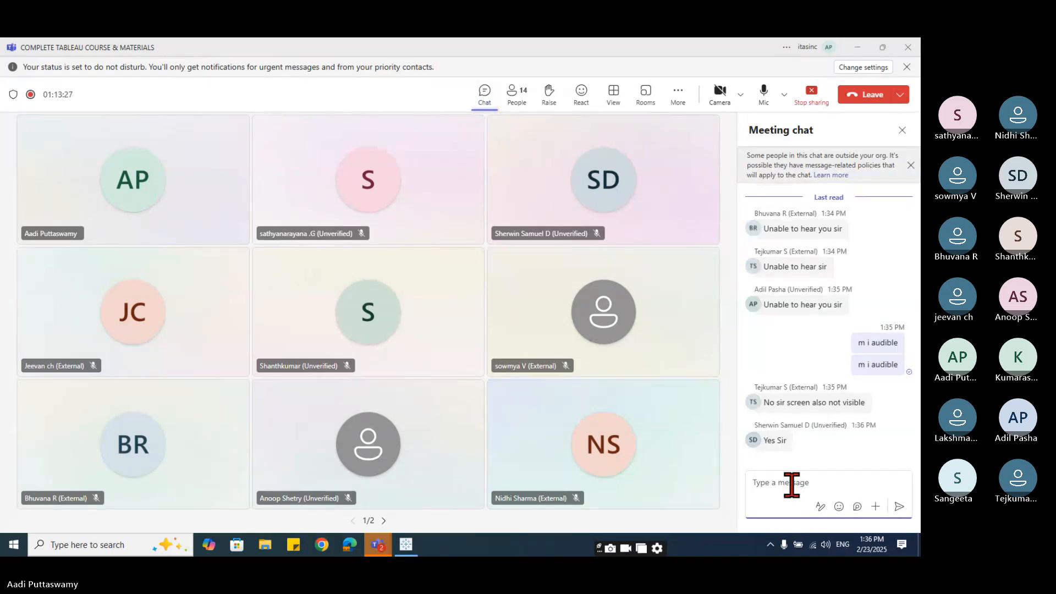
pyautogui.click(857, 47)
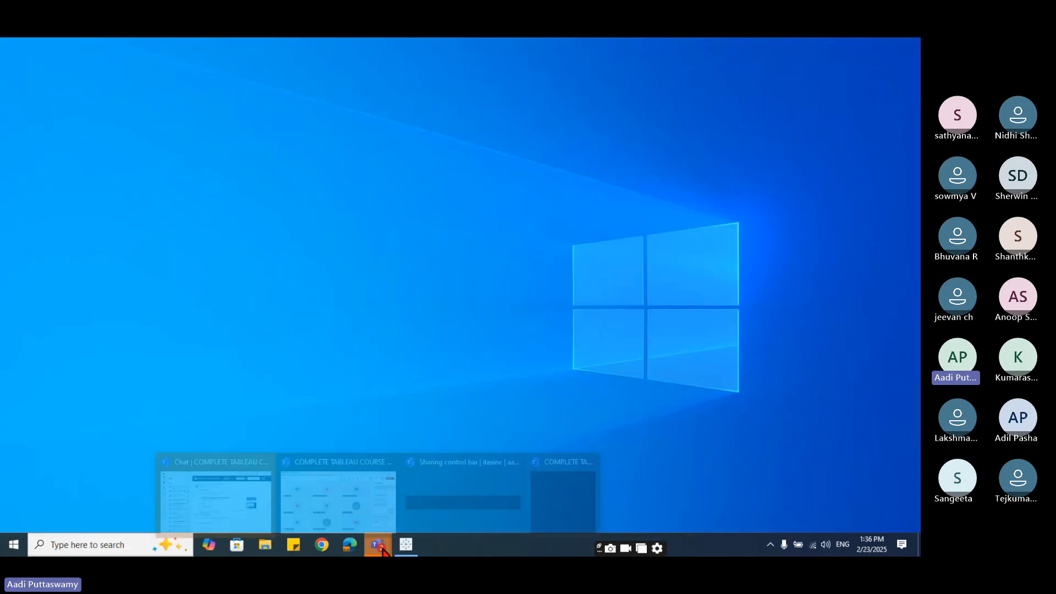
pyautogui.click(406, 545)
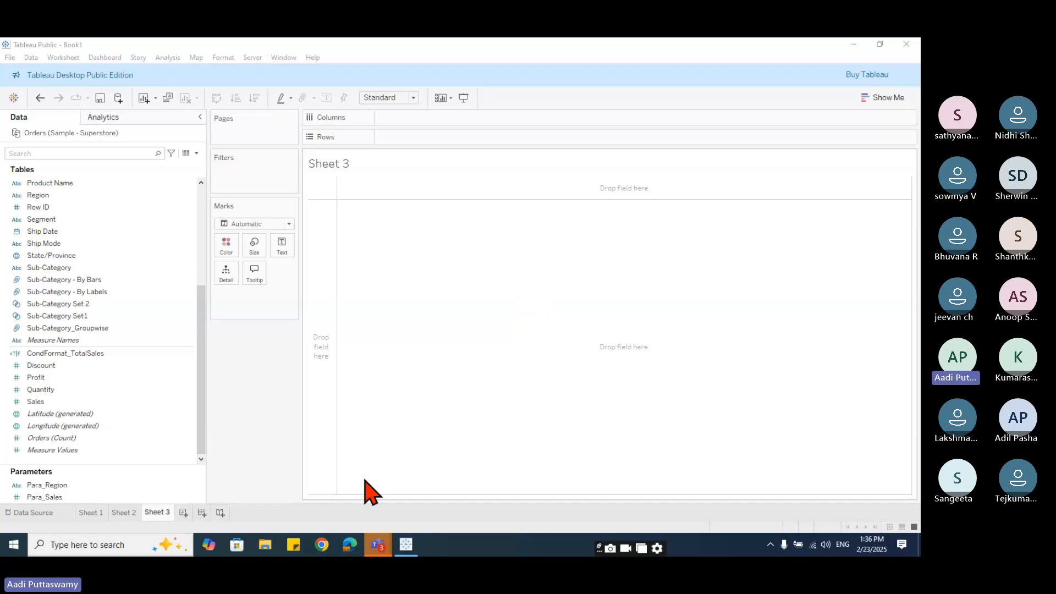
# - Open Tableau Functions.txt from File Explorer, review its table functions and conditional formatting formulas, and return to Tableau
pyautogui.click(271, 550)
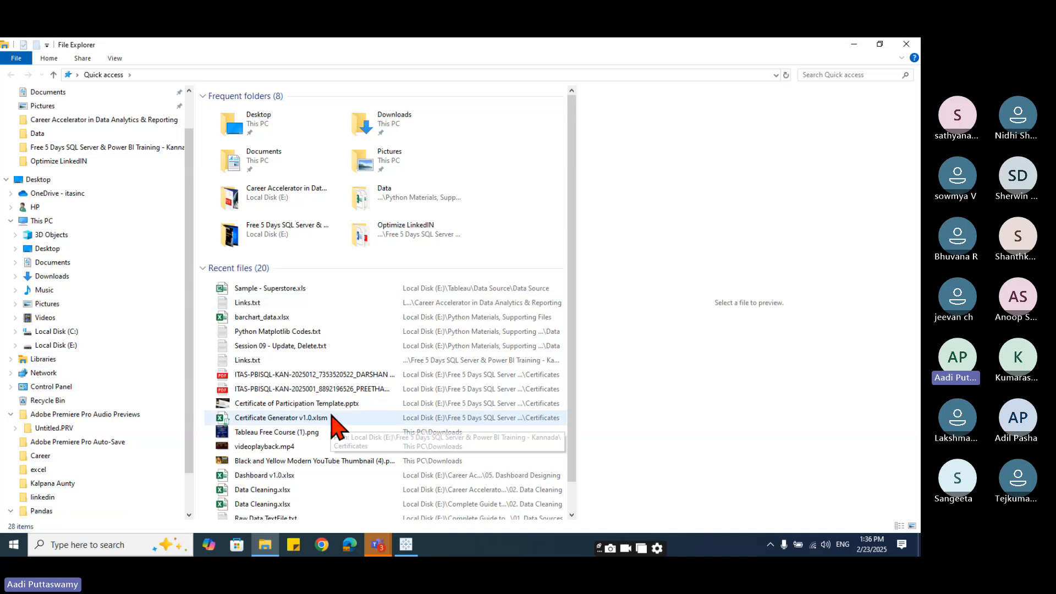
pyautogui.scroll(-3, 330, 420)
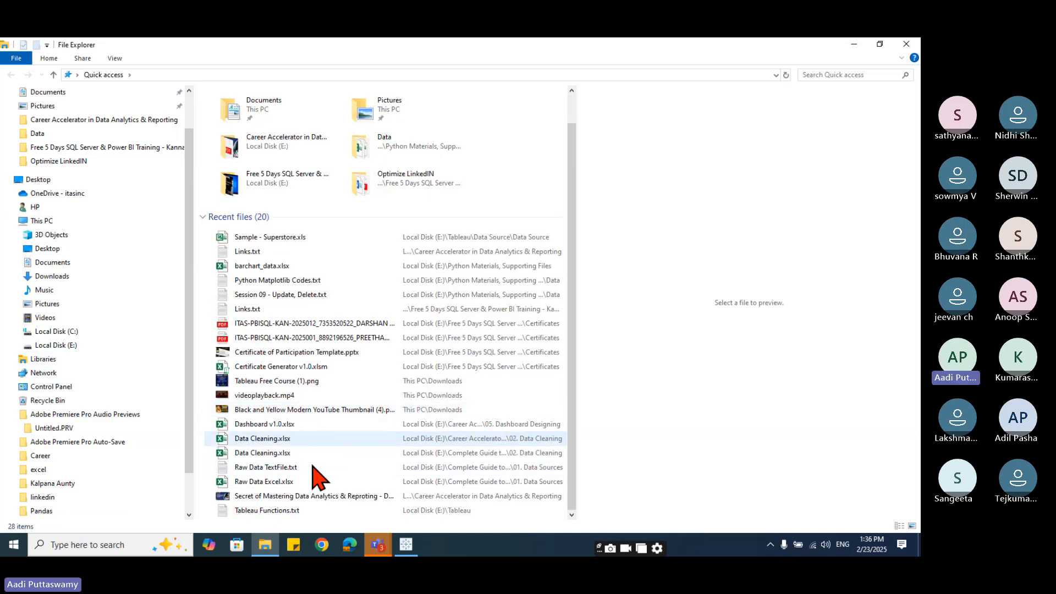
pyautogui.click(282, 511)
pyautogui.doubleClick(282, 510)
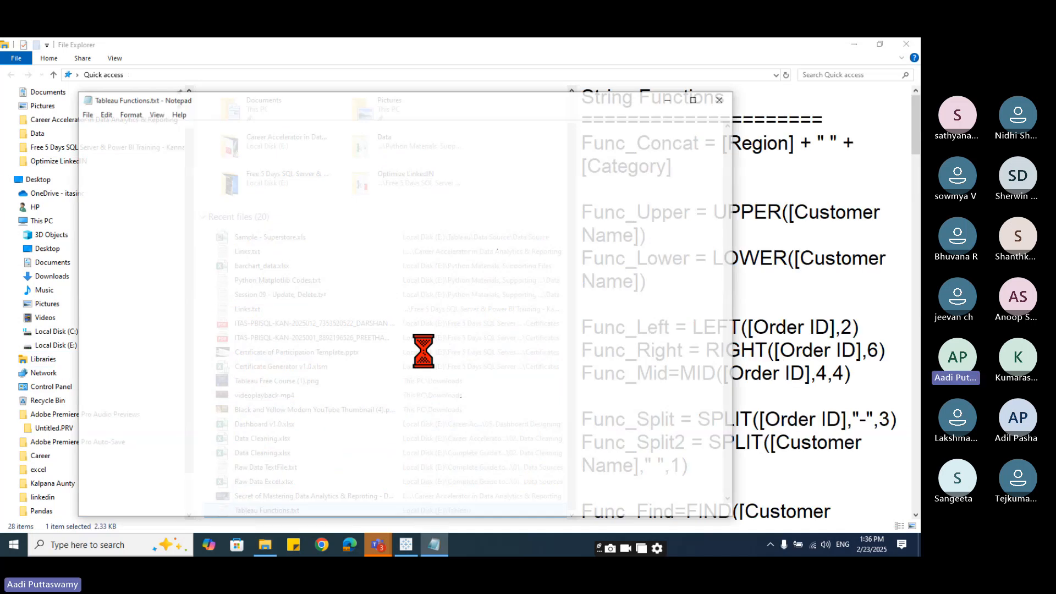
pyautogui.click(693, 100)
pyautogui.scroll(-20, 374, 361)
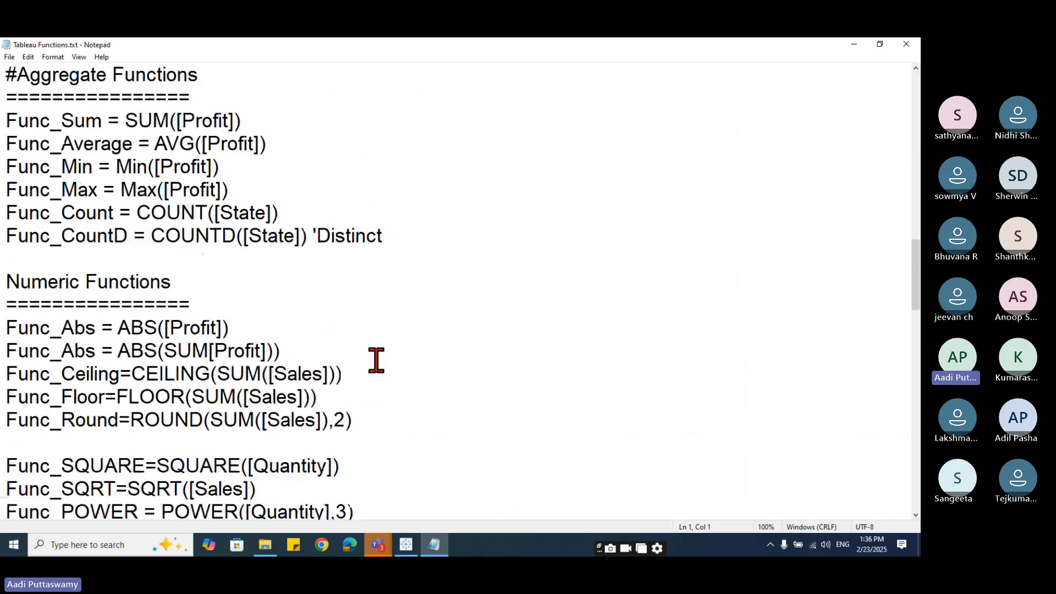
pyautogui.scroll(-5, 722, 396)
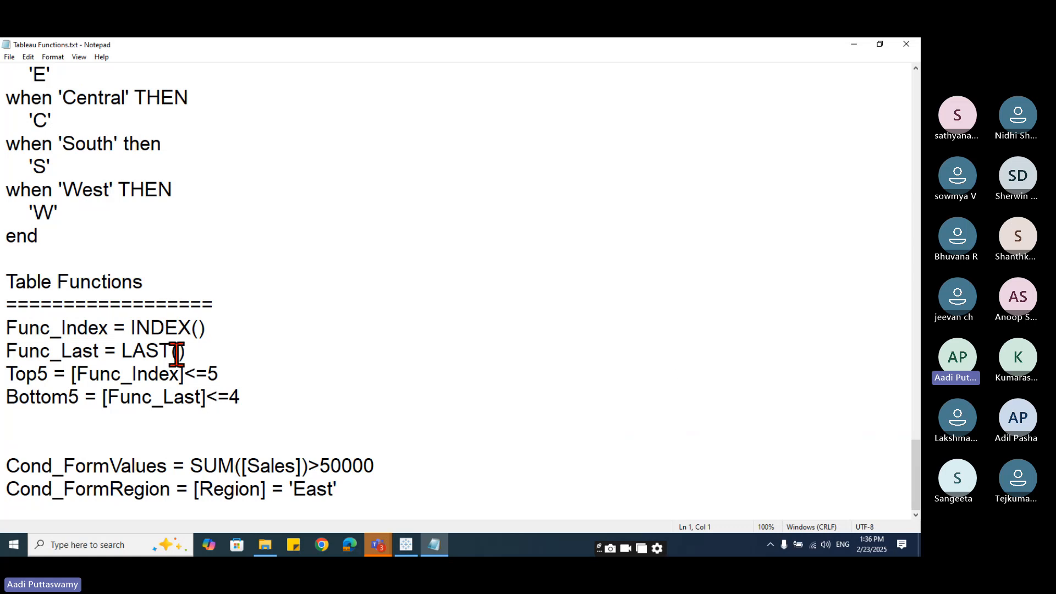
pyautogui.click(854, 44)
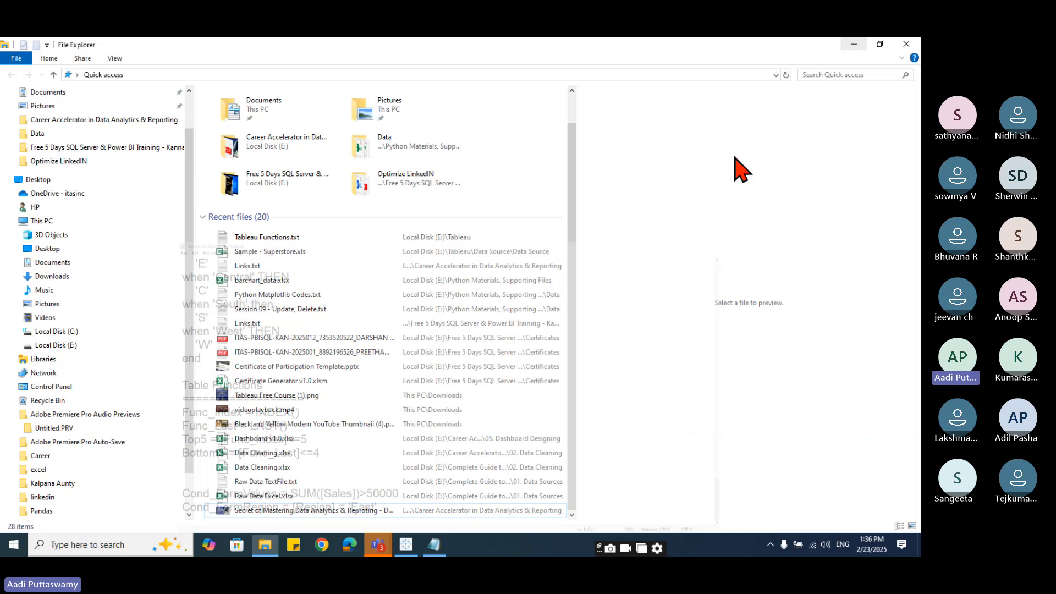
pyautogui.click(854, 44)
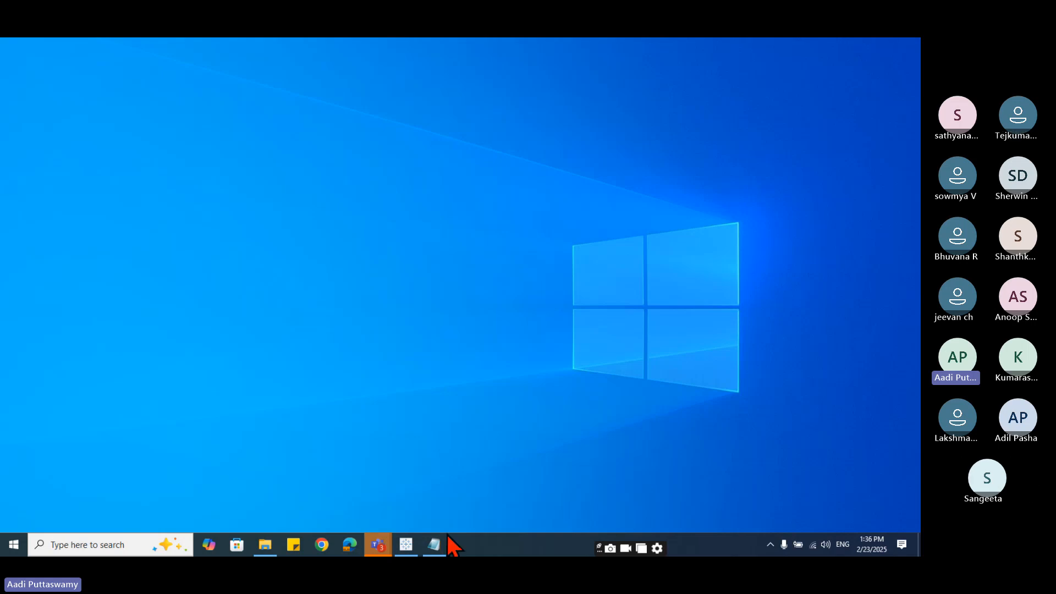
pyautogui.click(406, 544)
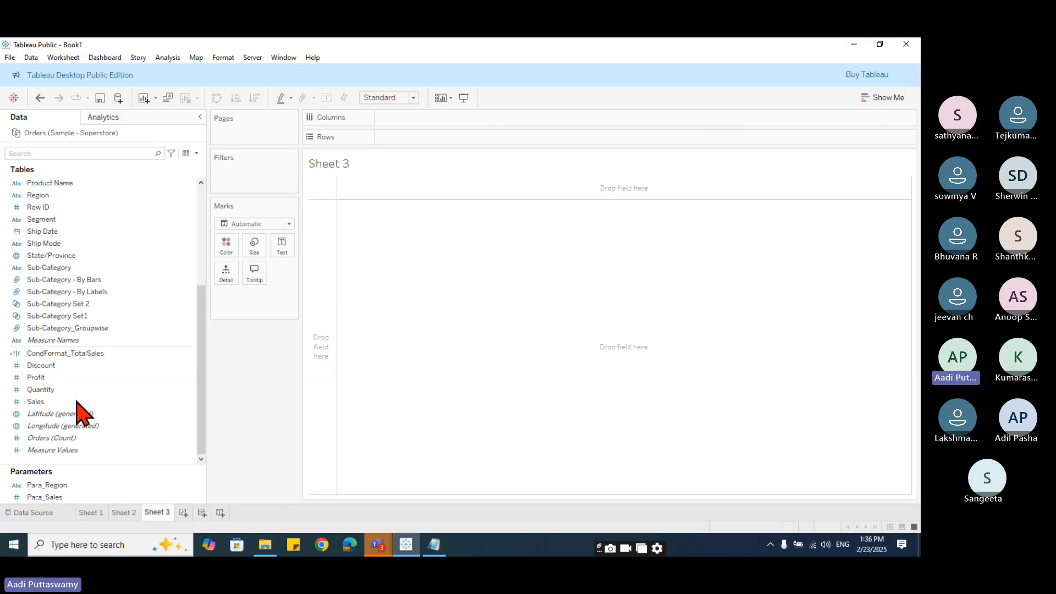
# - Build a horizontal bar chart of Sales by Sub-Category, sorted by sales in descending order
pyautogui.click(91, 329)
pyautogui.moveTo(49, 268); pyautogui.dragTo(410, 154)
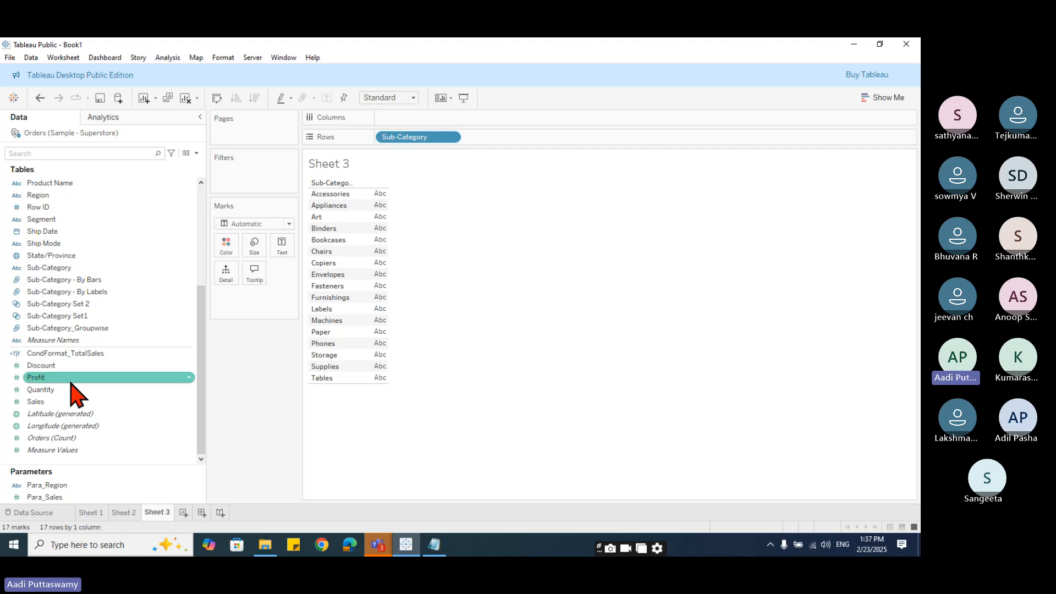
pyautogui.moveTo(36, 401); pyautogui.dragTo(459, 119)
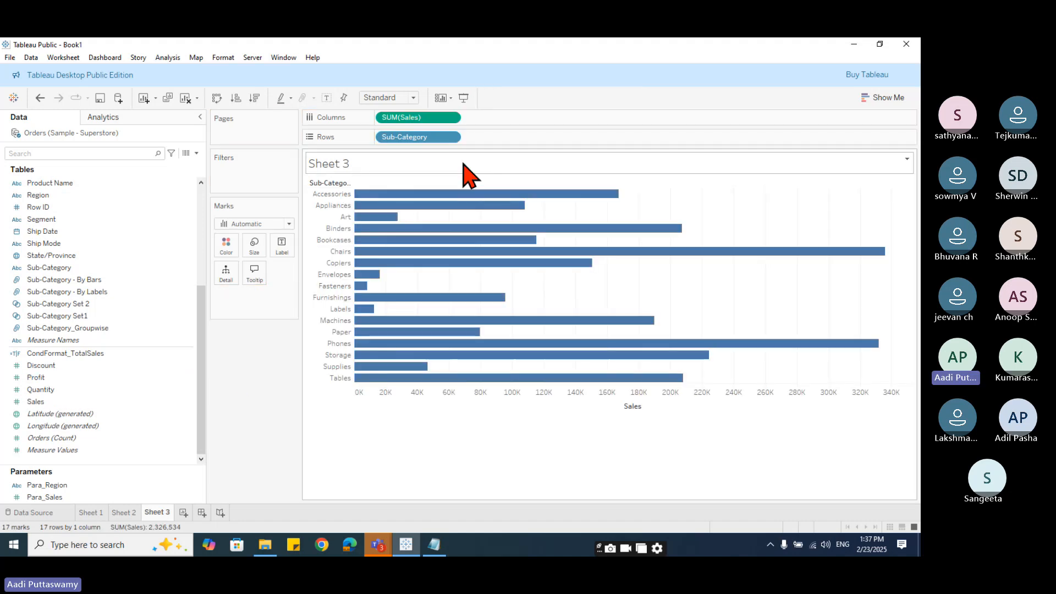
pyautogui.click(632, 183)
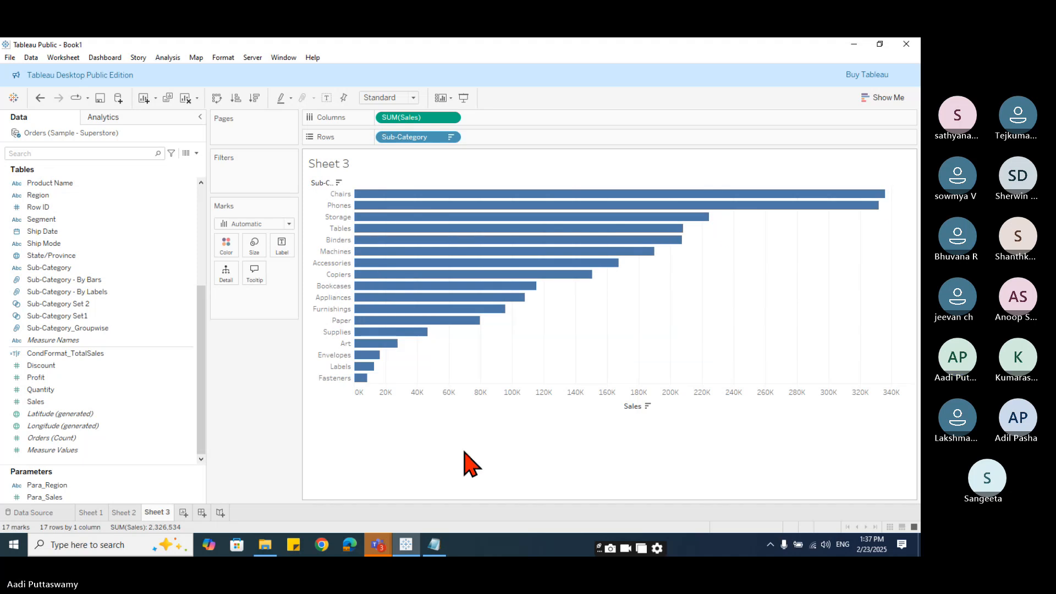
pyautogui.moveTo(370, 329)
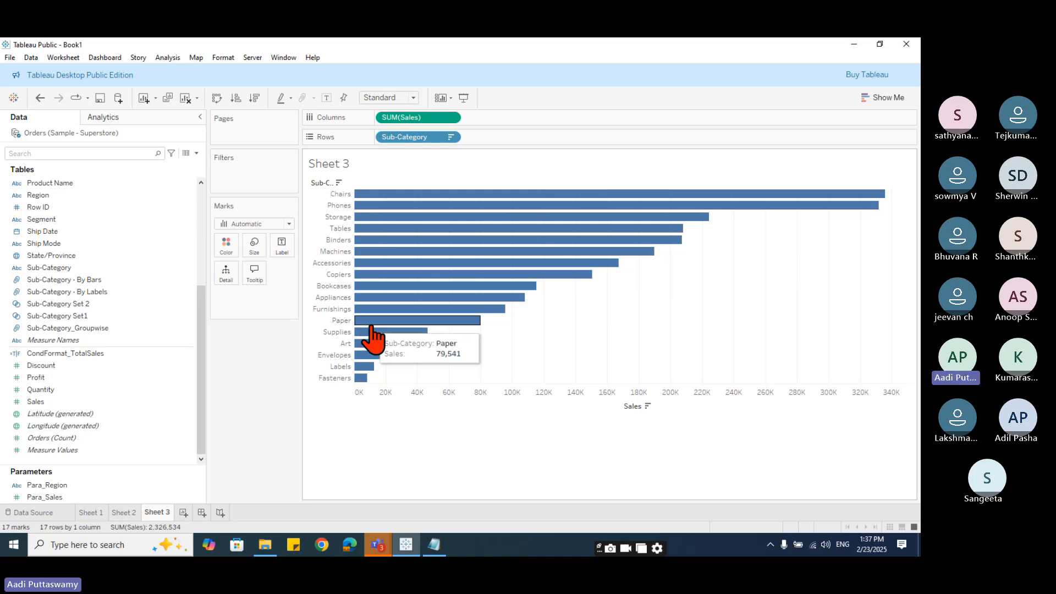
# - Create a calculated field named GetIndex with the formula INDEX()
pyautogui.click(196, 153)
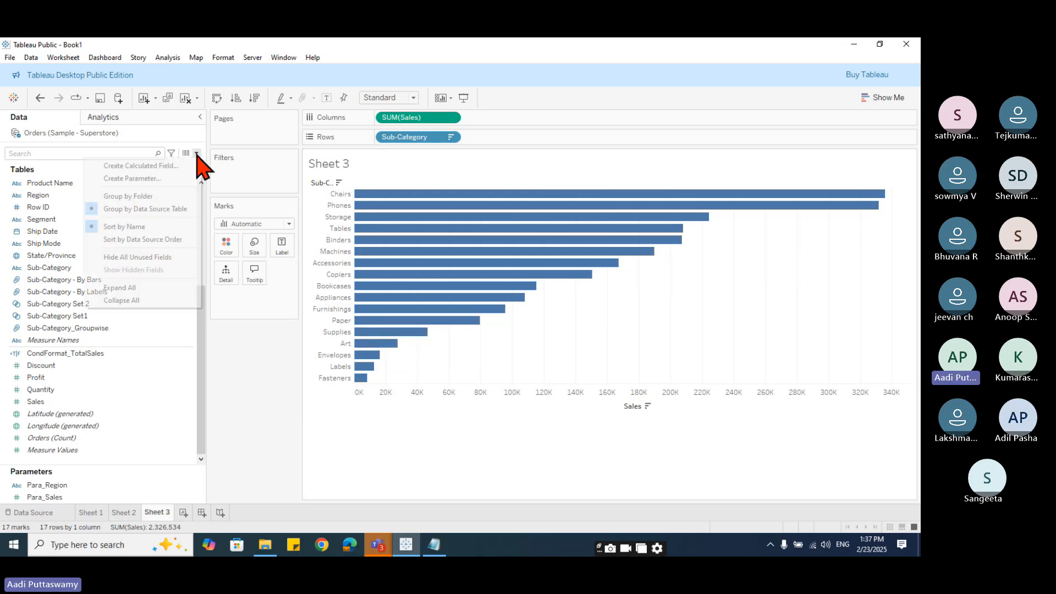
pyautogui.click(129, 166)
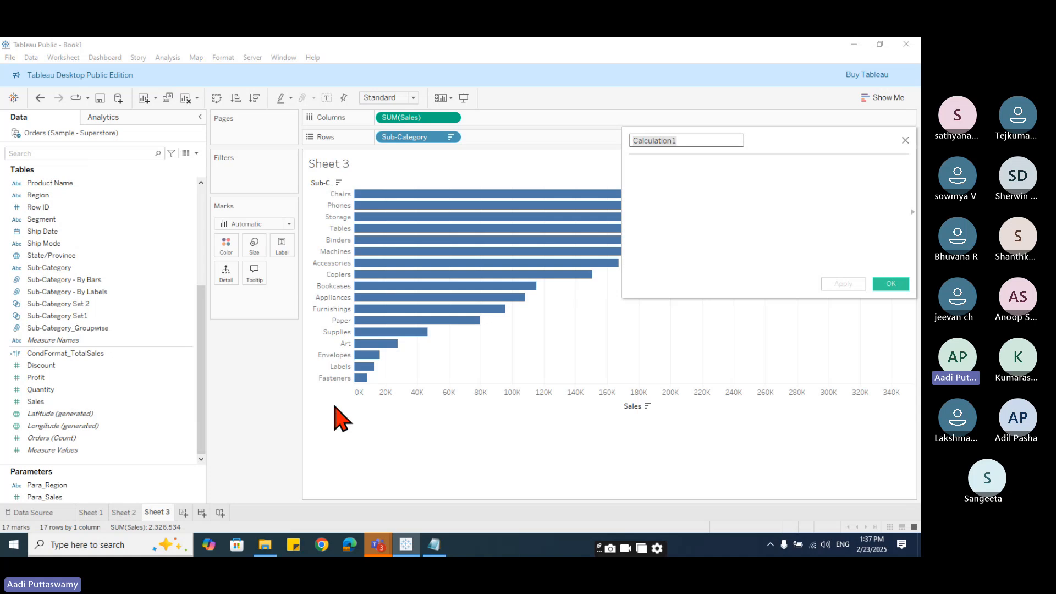
pyautogui.moveTo(775, 158); pyautogui.dragTo(650, 329)
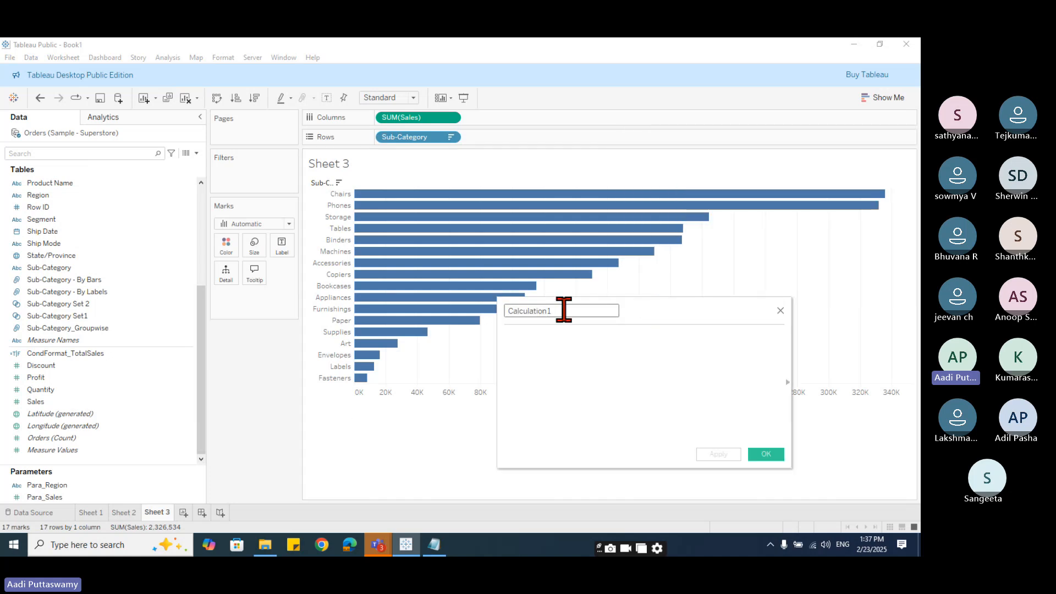
pyautogui.moveTo(563, 310); pyautogui.dragTo(375, 313)
pyautogui.press('BackSpace')
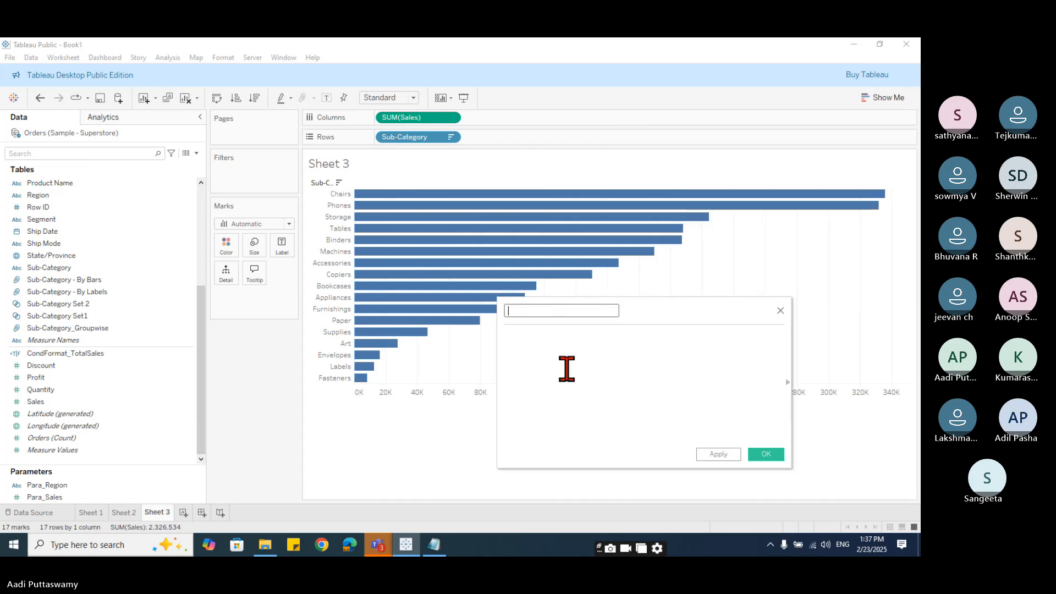
pyautogui.write('GetIndex')
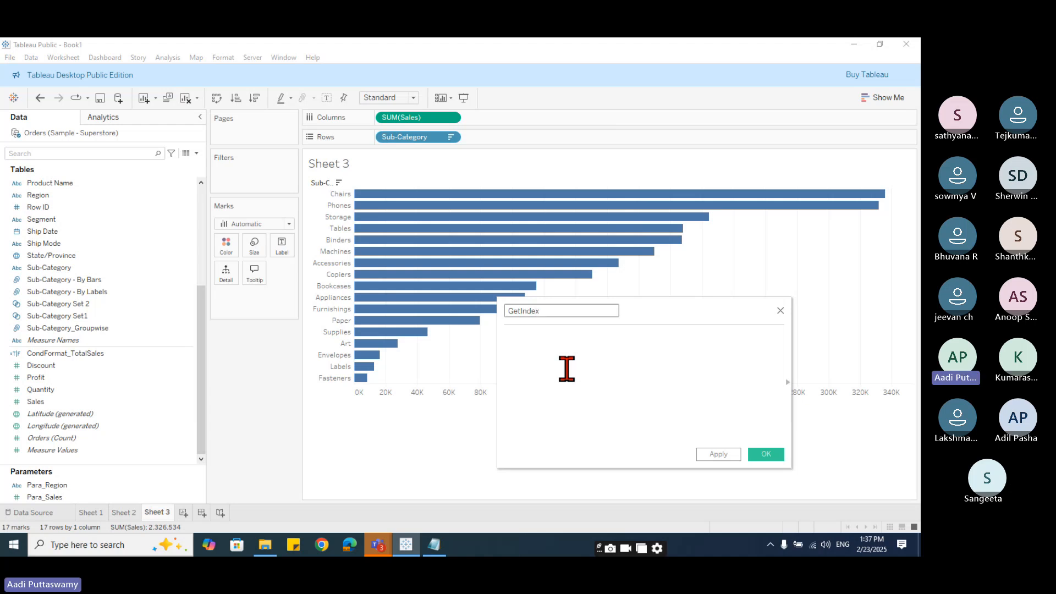
pyautogui.click(572, 370)
pyautogui.write('INDEX()')
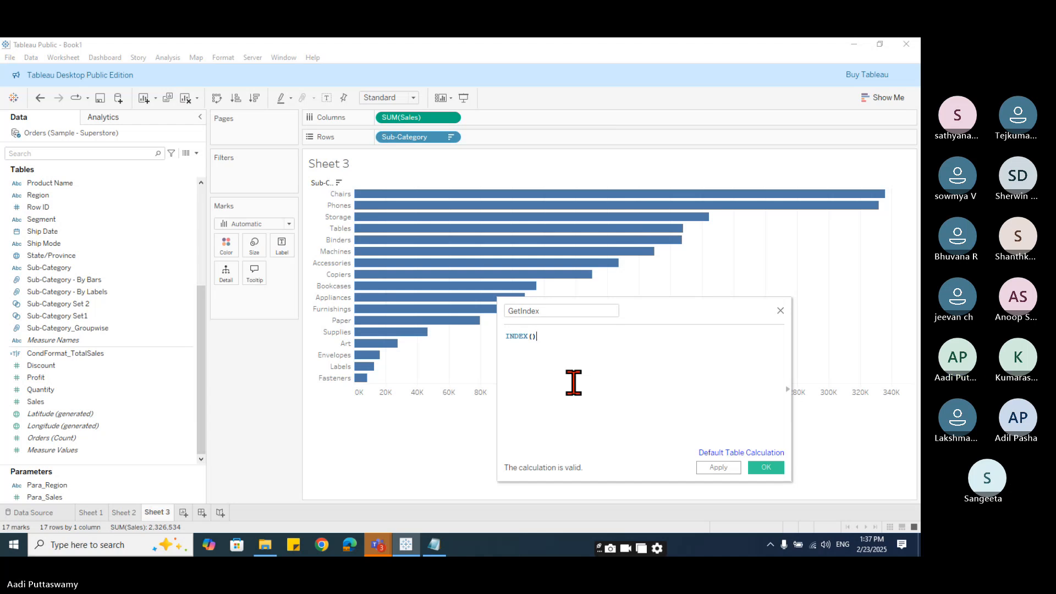
pyautogui.click(766, 468)
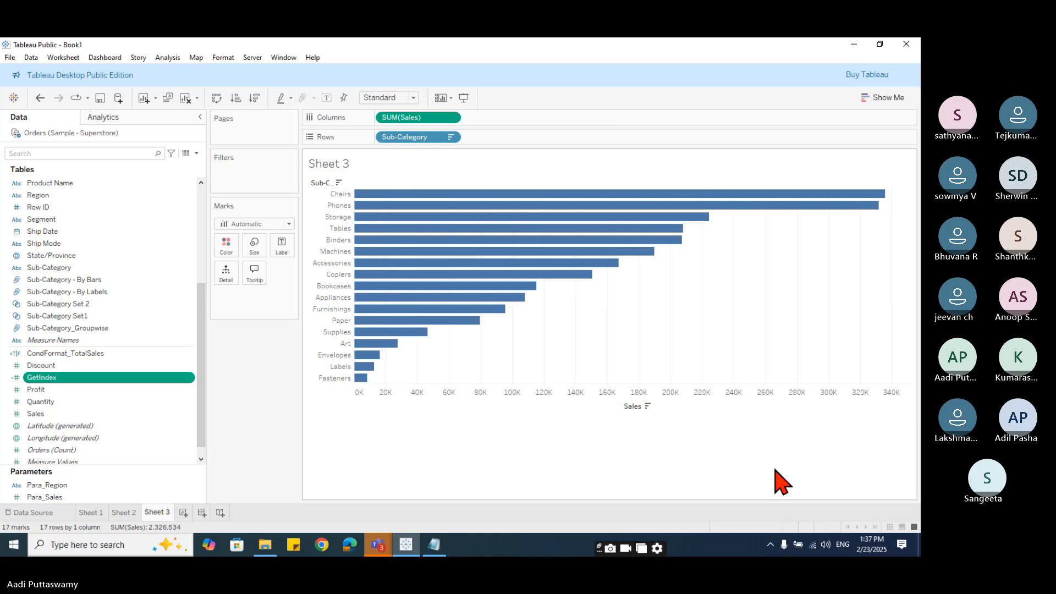
# - Convert the bar chart to a text table and remove GetIndex from its measure values
pyautogui.click(874, 105)
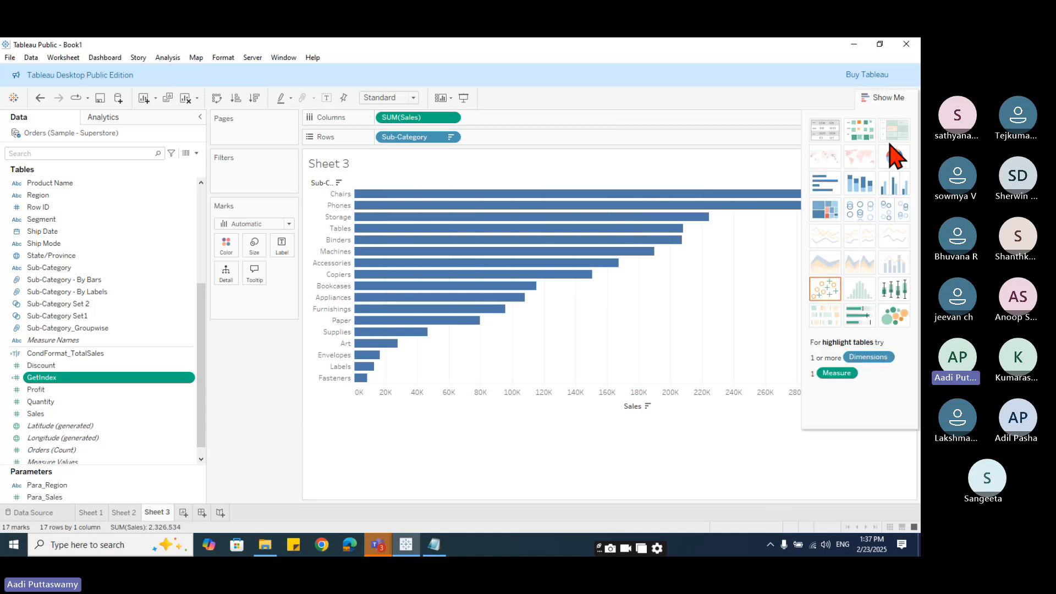
pyautogui.click(826, 134)
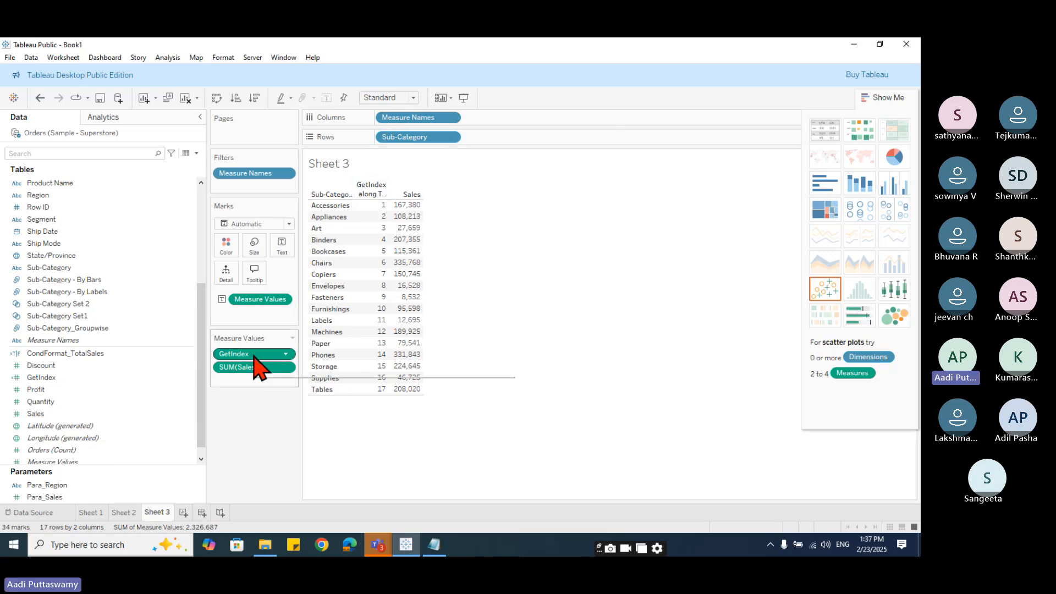
pyautogui.moveTo(254, 354); pyautogui.dragTo(263, 458)
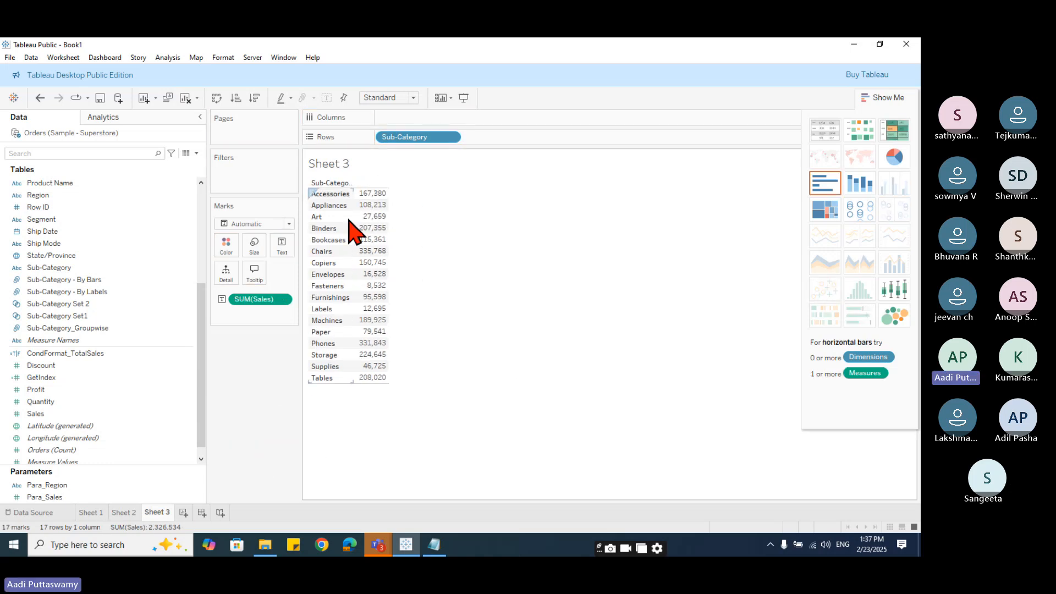
# - Add GetIndex to the rows and show it with Sales as a text table by Sub-Category
pyautogui.click(103, 416)
pyautogui.scroll(3, 104, 429)
pyautogui.scroll(-2, 105, 429)
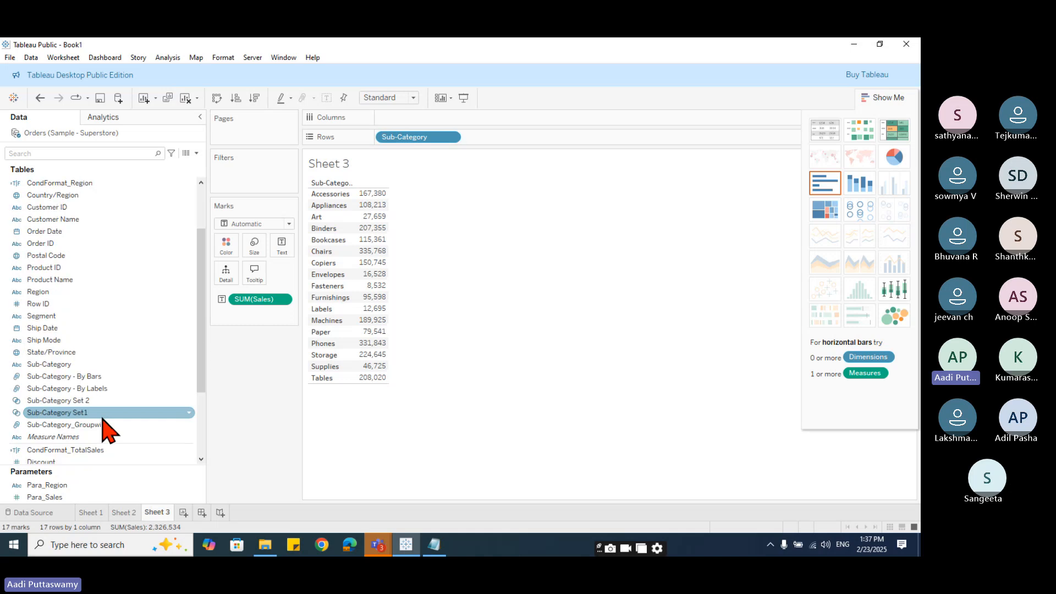
pyautogui.scroll(-2, 104, 429)
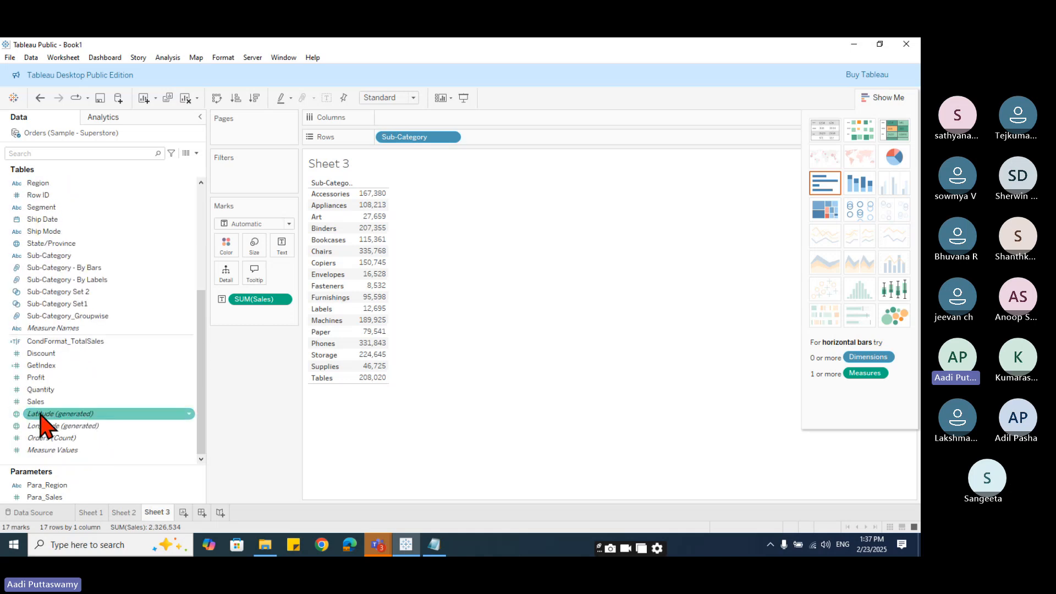
pyautogui.moveTo(44, 365); pyautogui.dragTo(353, 275)
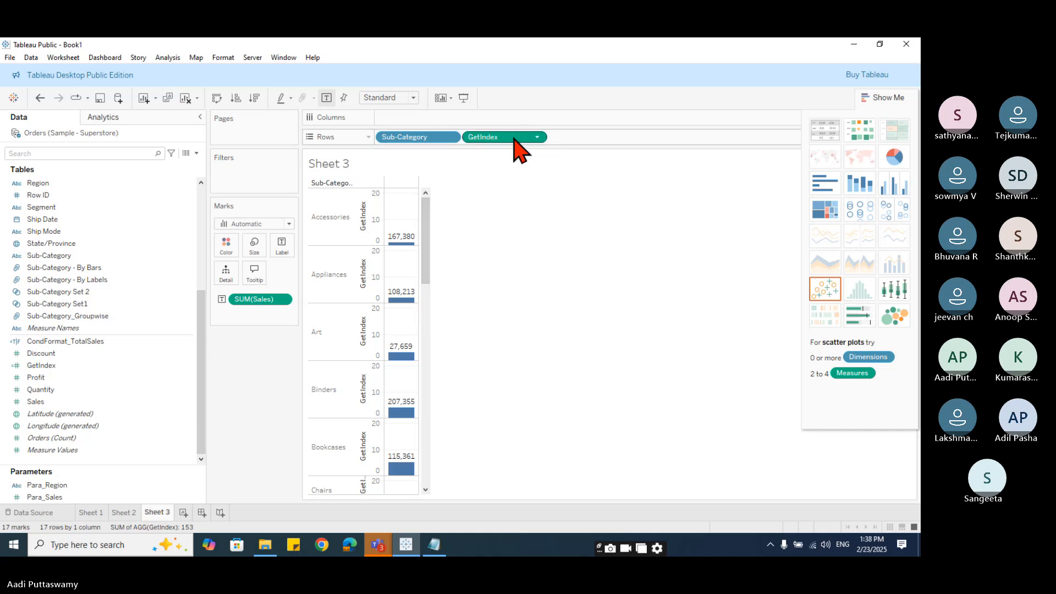
pyautogui.click(825, 130)
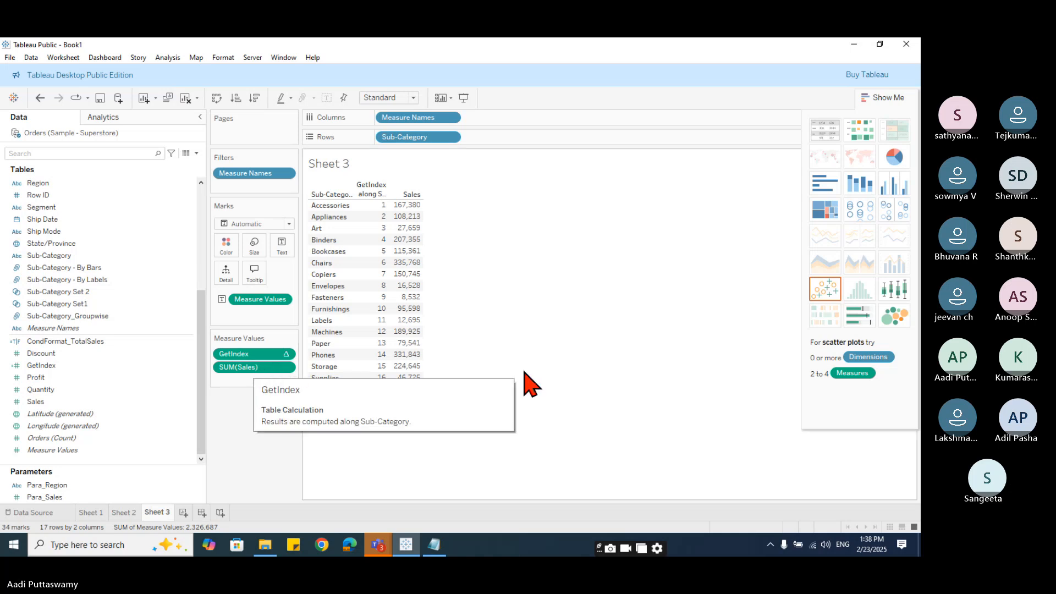
# - Clear the worksheet and place Sub-Category on the rows
pyautogui.hotkey('alt', 'shift', 'BackSpace')
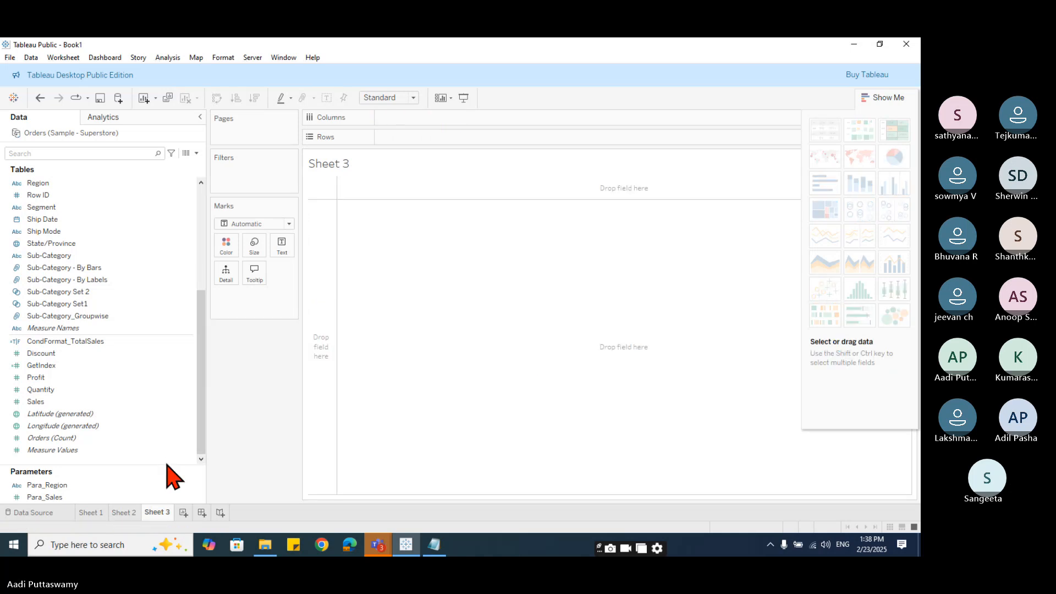
pyautogui.click(38, 365)
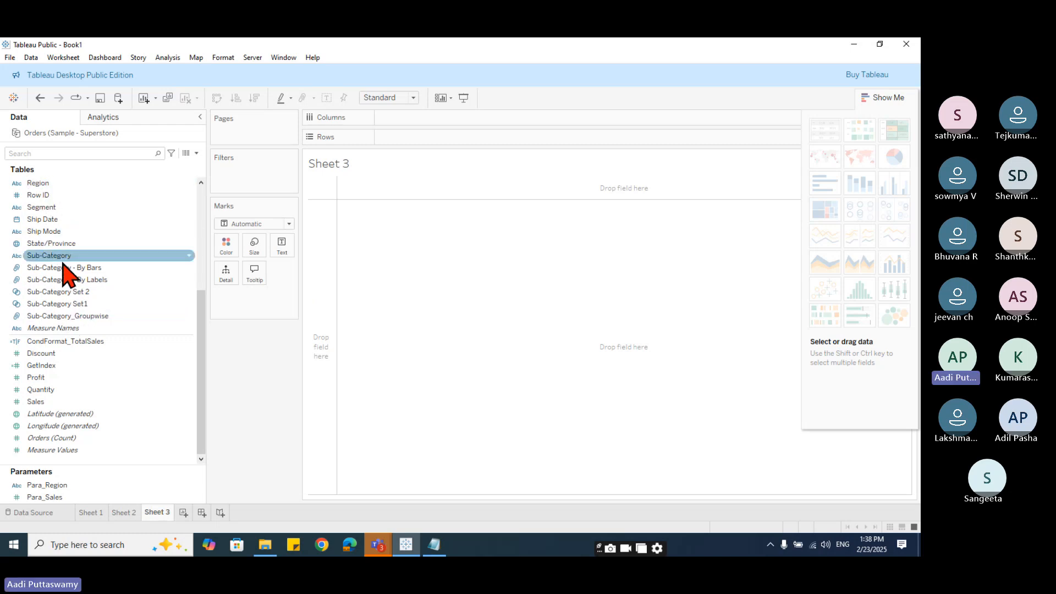
pyautogui.moveTo(63, 256); pyautogui.dragTo(427, 138)
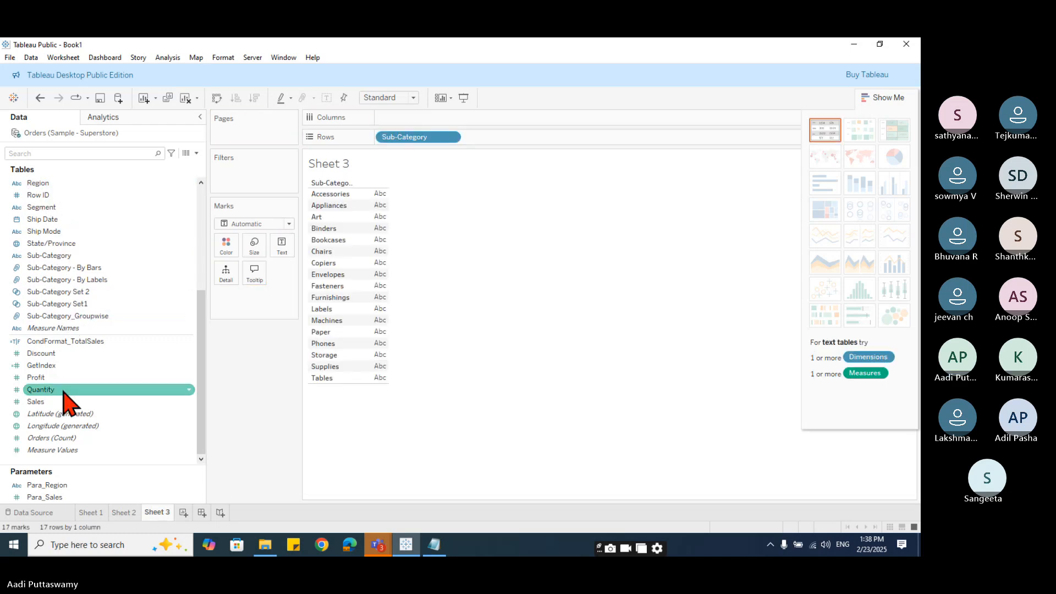
# - Add GetIndex to the rows as a discrete field and show Sales as text for each Sub-Category
pyautogui.moveTo(55, 365); pyautogui.dragTo(358, 325)
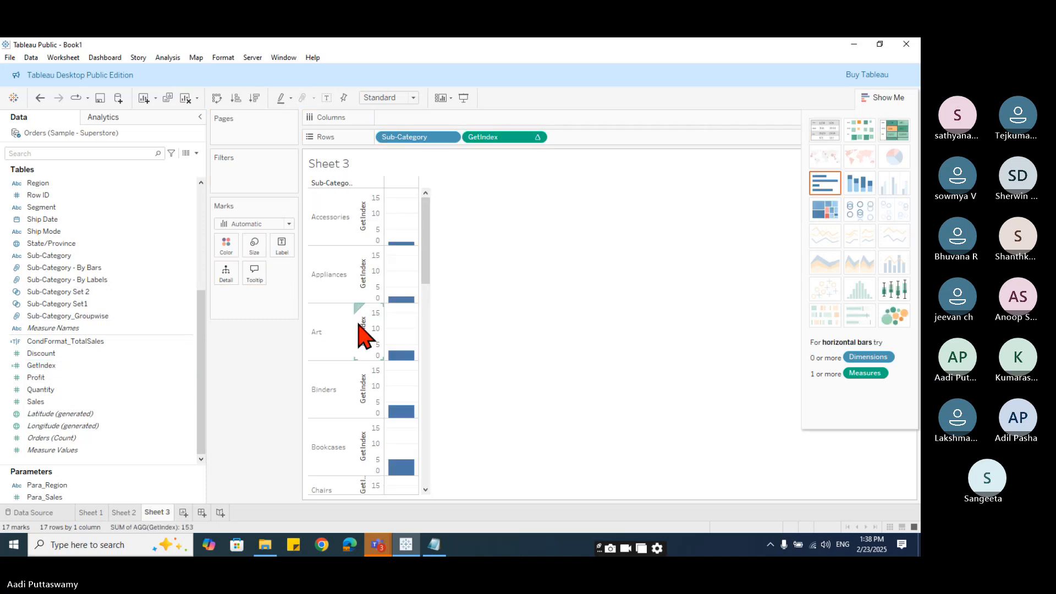
pyautogui.click(537, 137)
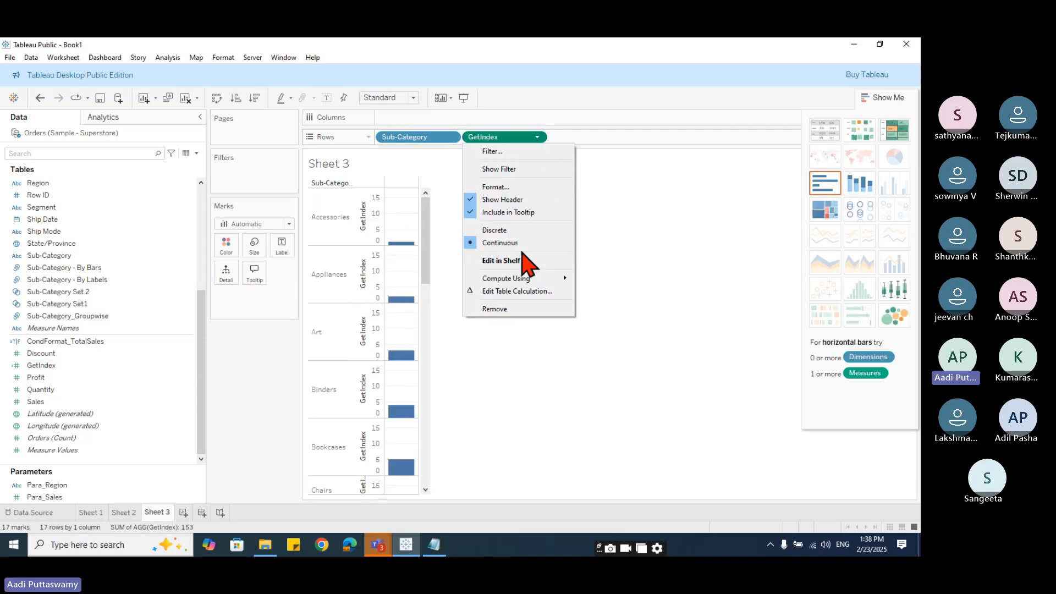
pyautogui.click(522, 231)
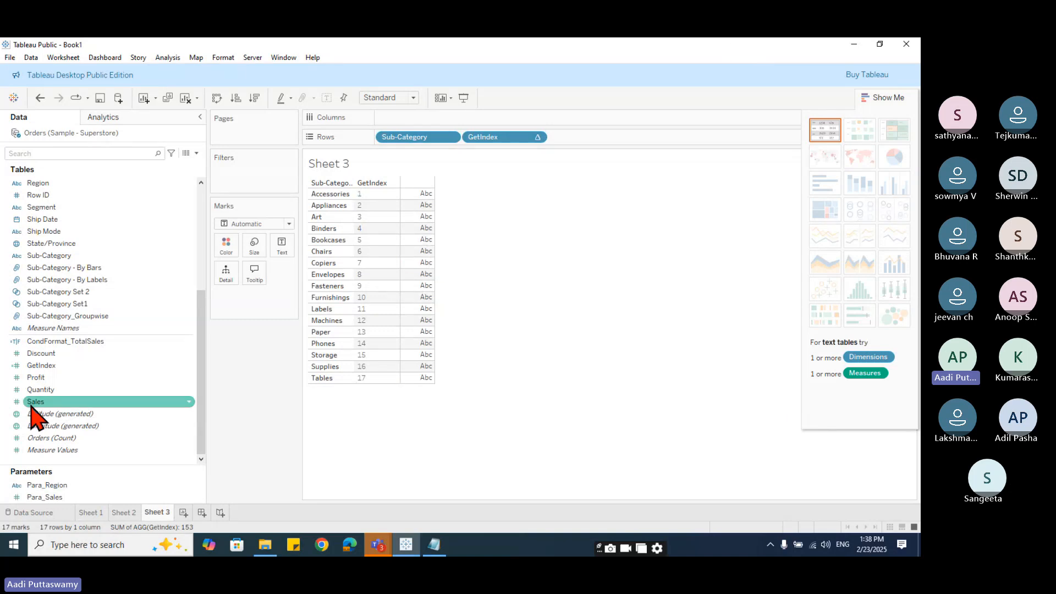
pyautogui.moveTo(31, 404); pyautogui.dragTo(418, 302)
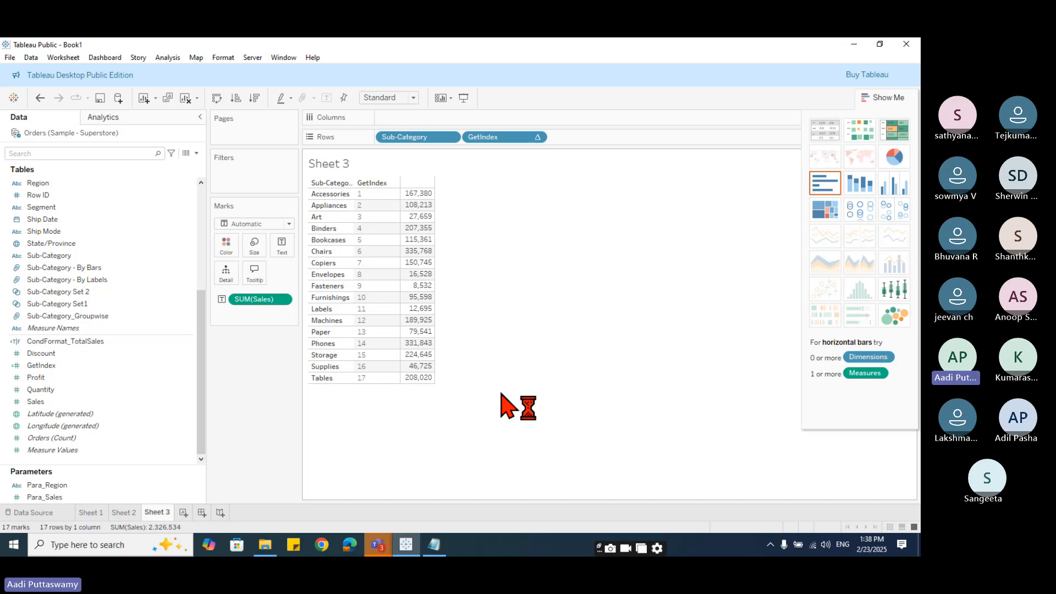
# - Remove GetIndex from the rows and show Sales by Sub-Category as a horizontal bar chart sorted in descending order
pyautogui.moveTo(507, 138); pyautogui.dragTo(478, 361)
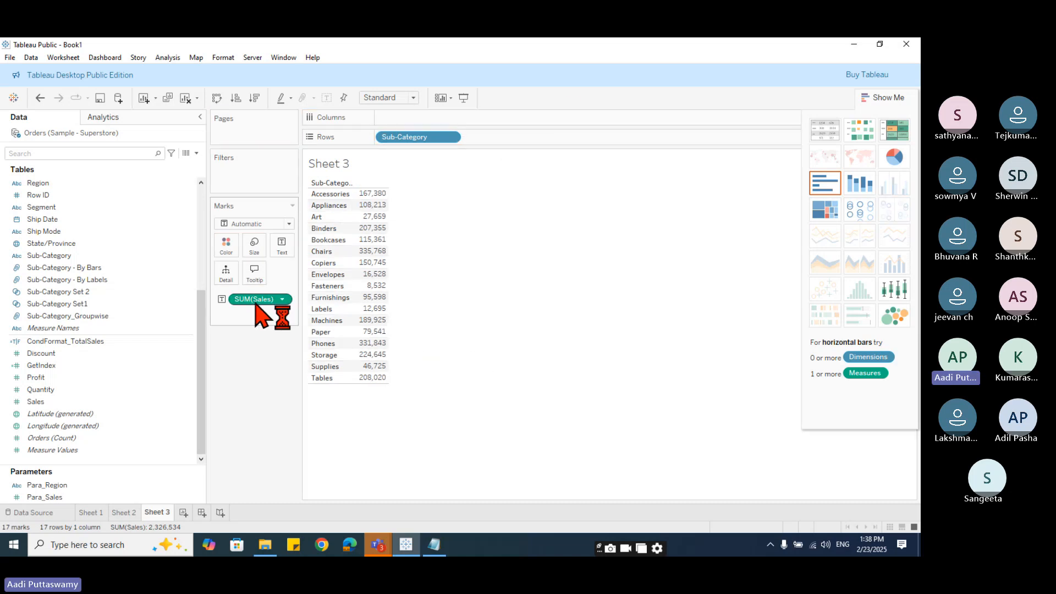
pyautogui.click(833, 187)
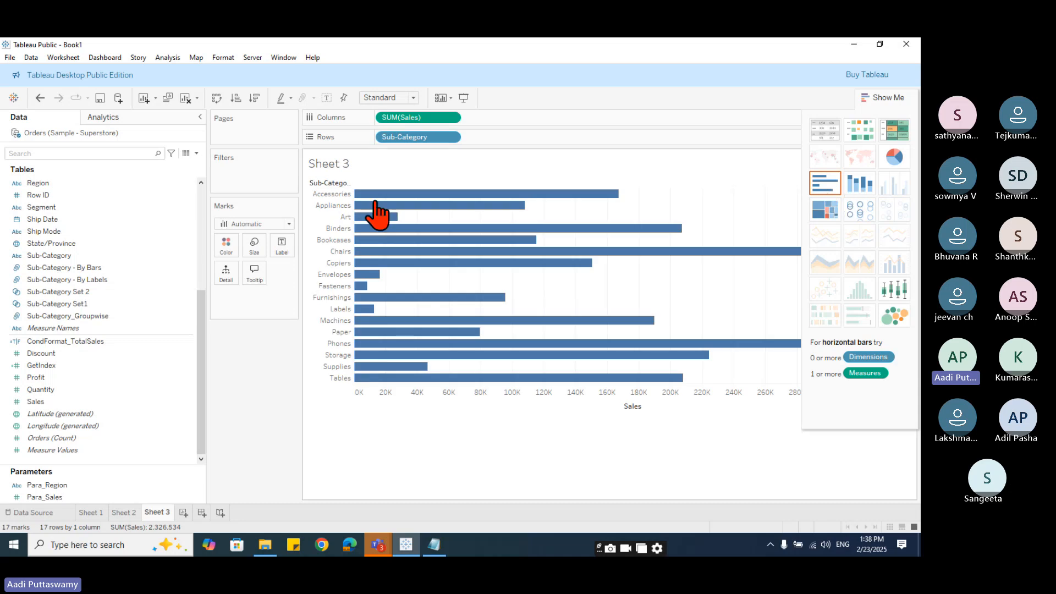
pyautogui.click(632, 182)
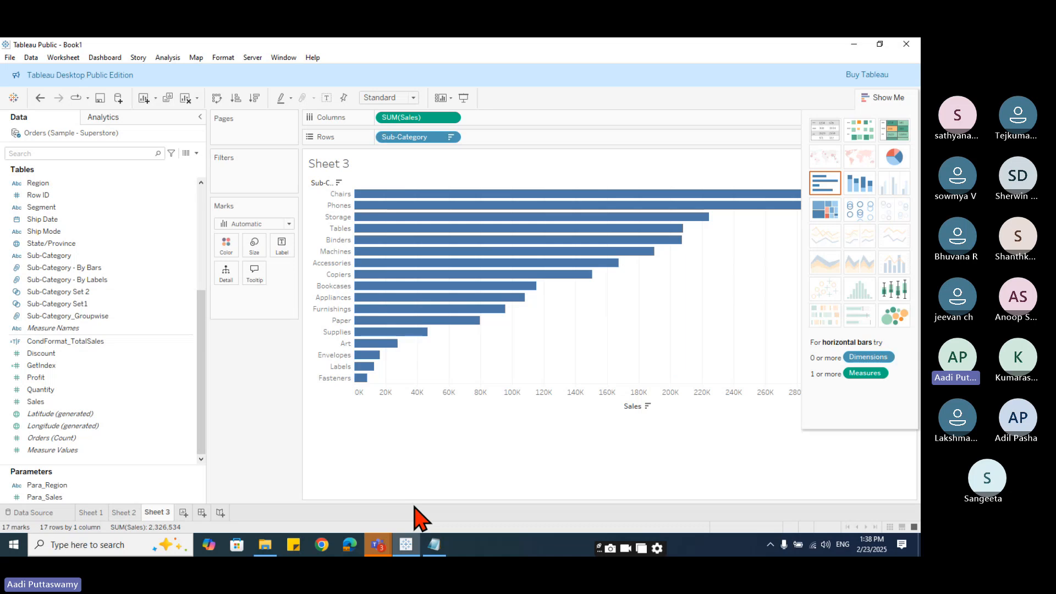
# - Start a new calculated field named TopNValues
pyautogui.click(196, 153)
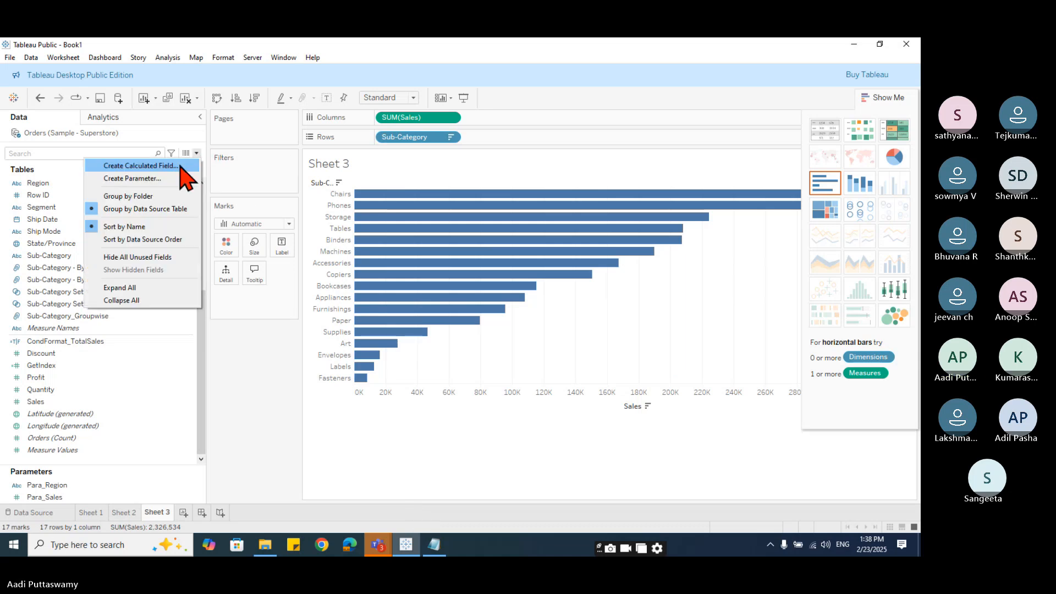
pyautogui.click(181, 163)
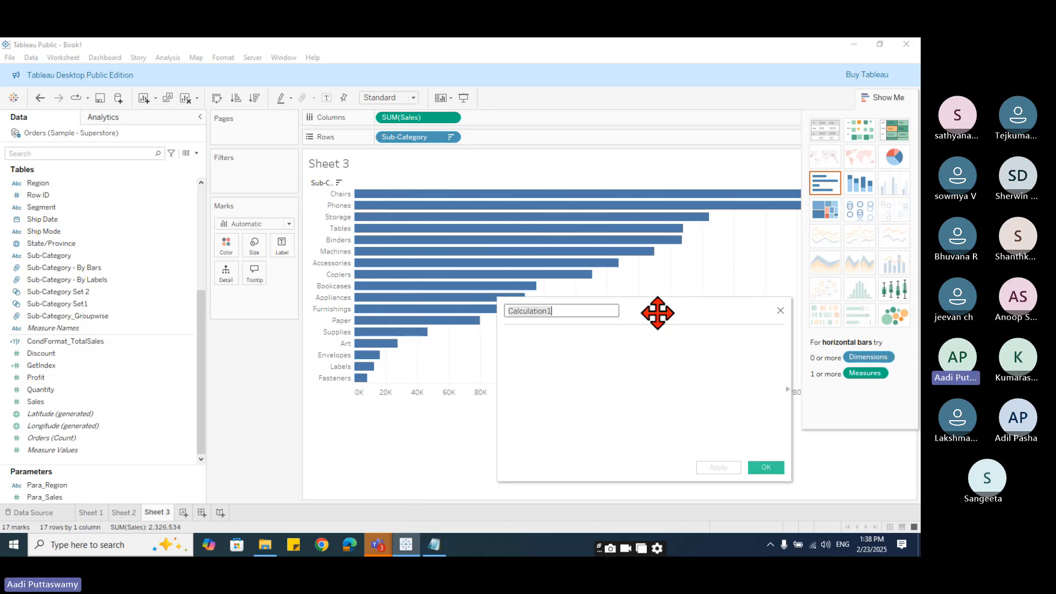
pyautogui.moveTo(473, 273); pyautogui.dragTo(397, 271)
pyautogui.press('BackSpace')
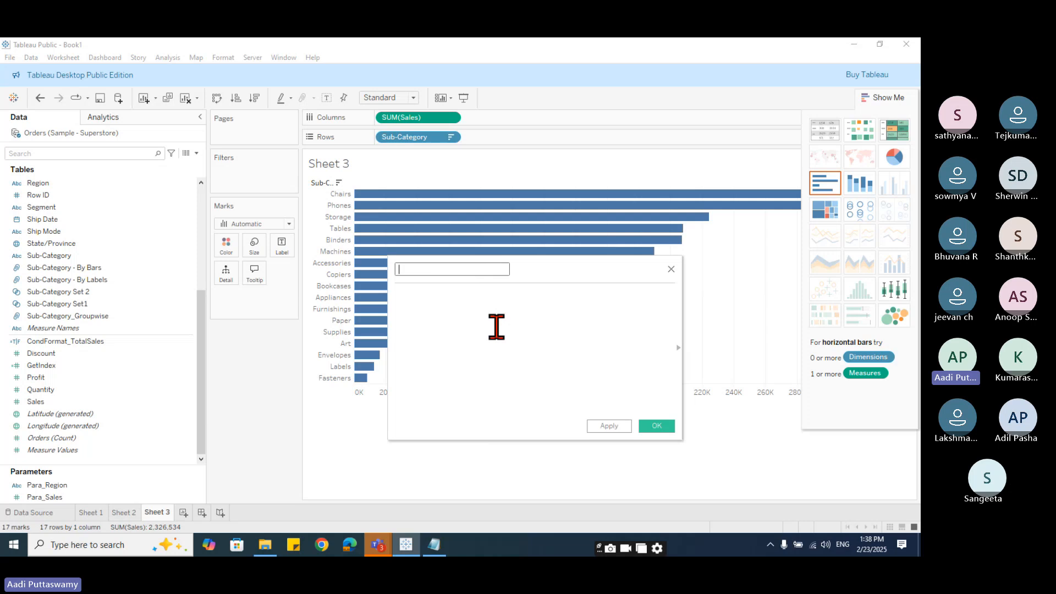
pyautogui.write('TopNValues')
pyautogui.click(496, 327)
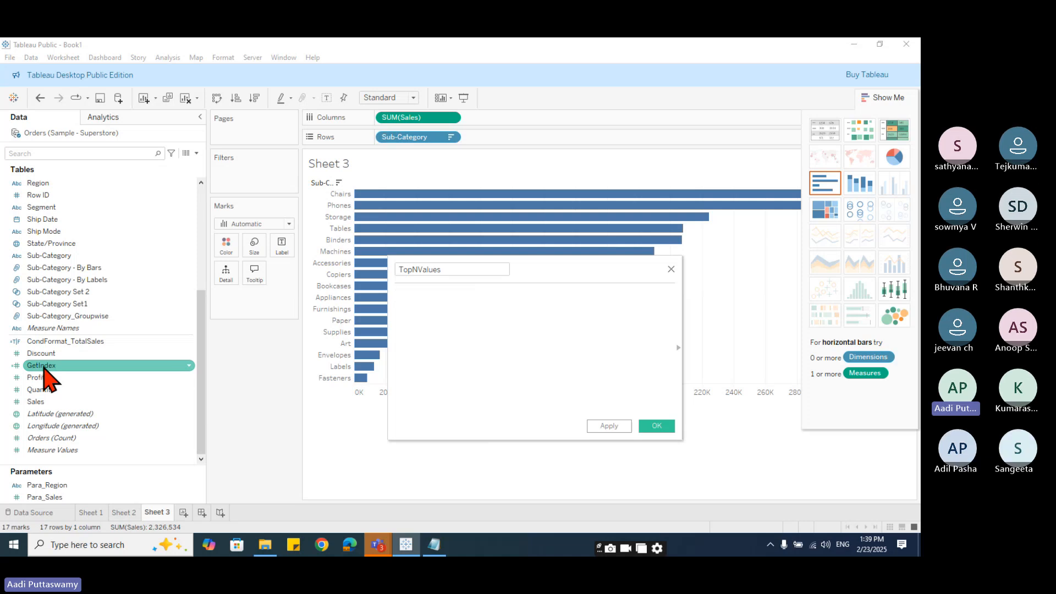
pyautogui.write('INDEX()')
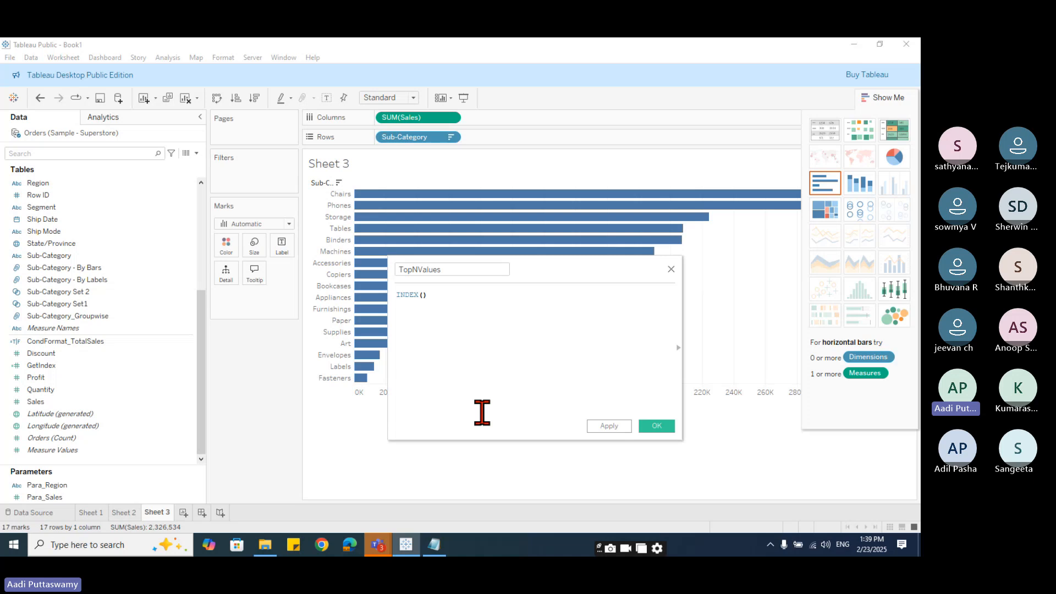
pyautogui.write('>')
pyautogui.write('5')
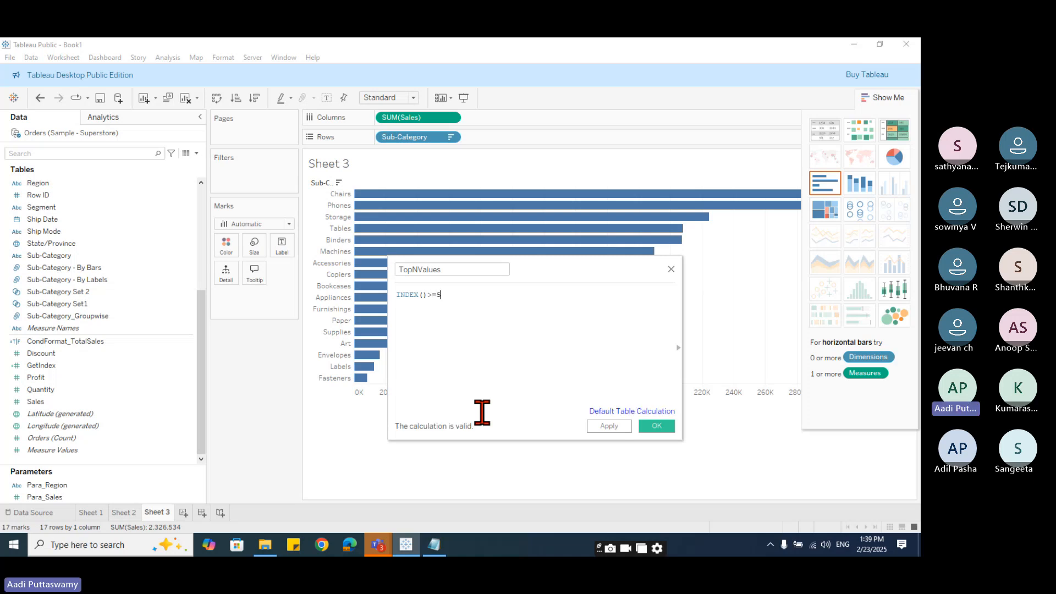
pyautogui.press('BackSpace')
pyautogui.press('BackSpace')
pyautogui.press('BackSpace')
pyautogui.press('BackSpace')
pyautogui.press('BackSpace')
pyautogui.press('BackSpace')
pyautogui.press('BackSpace')
pyautogui.press('BackSpace')
pyautogui.press('BackSpace')
pyautogui.press('BackSpace')
# - Save TopNValues with the formula [GetIndex]>=5 and color the sales bars by it
pyautogui.write('get')
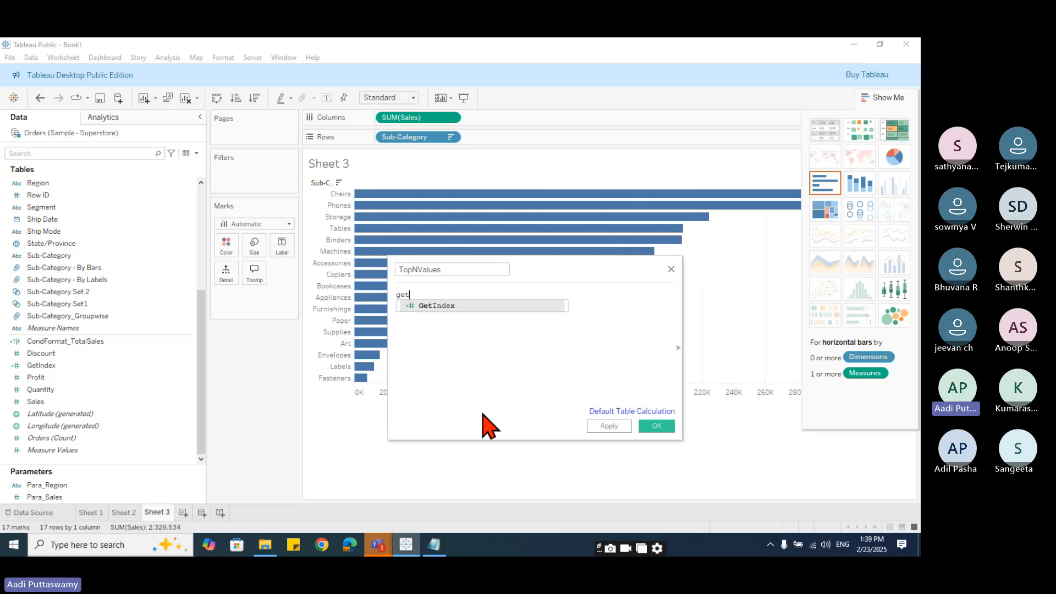
pyautogui.press('Return')
pyautogui.write('>=')
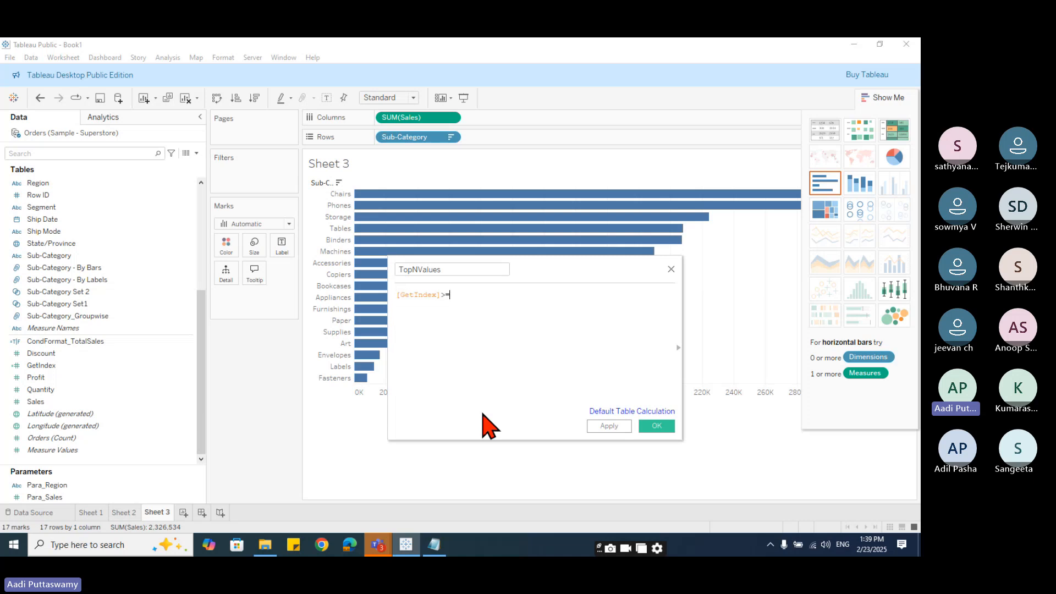
pyautogui.write('5')
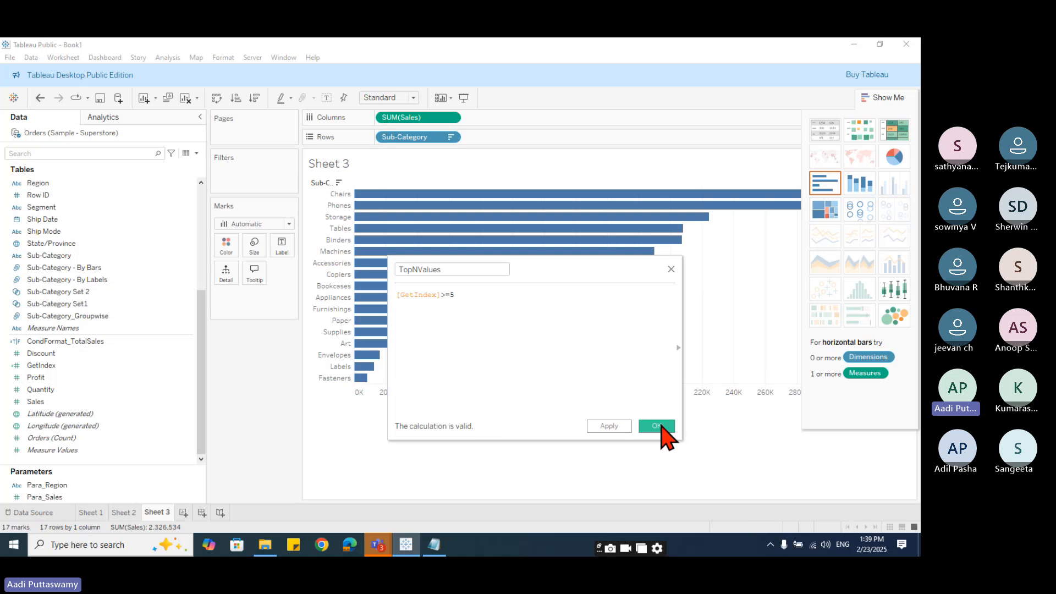
pyautogui.click(661, 426)
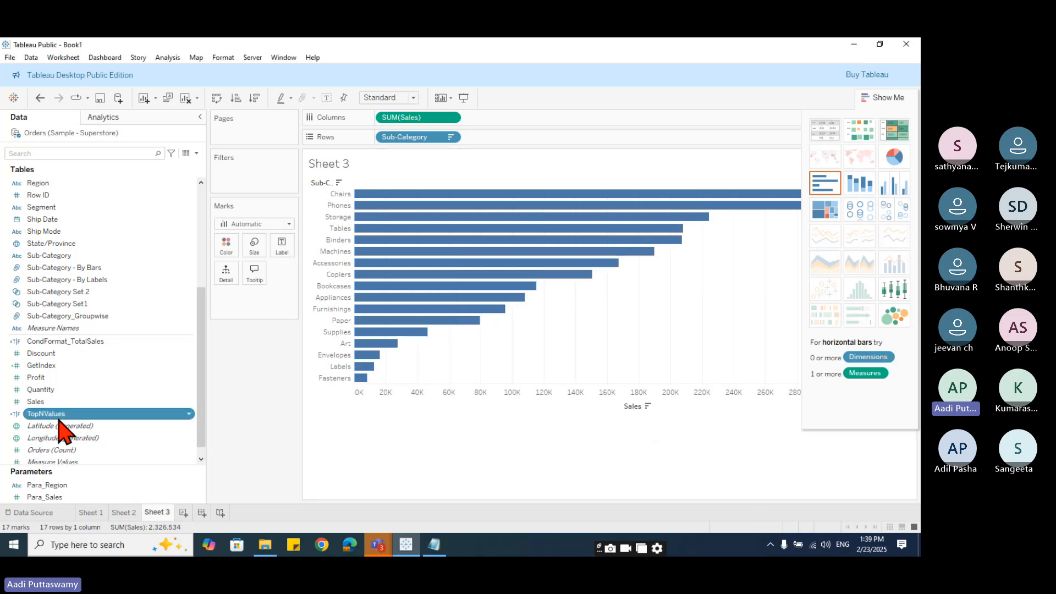
pyautogui.moveTo(60, 416); pyautogui.dragTo(226, 247)
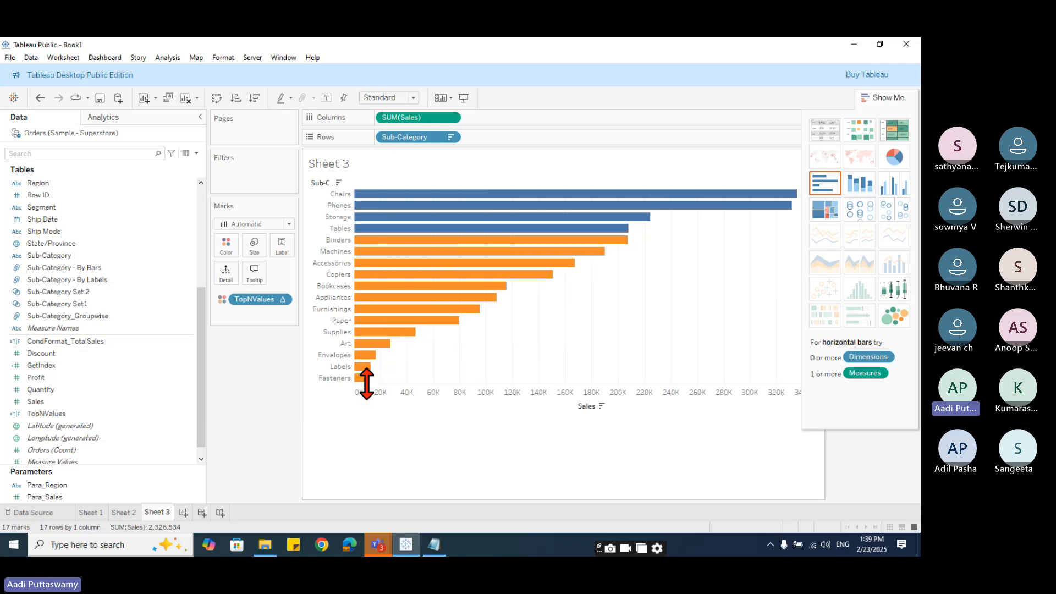
# - Change the TopNValues formula to [GetIndex]<=5 and save it
pyautogui.rightClick(60, 415)
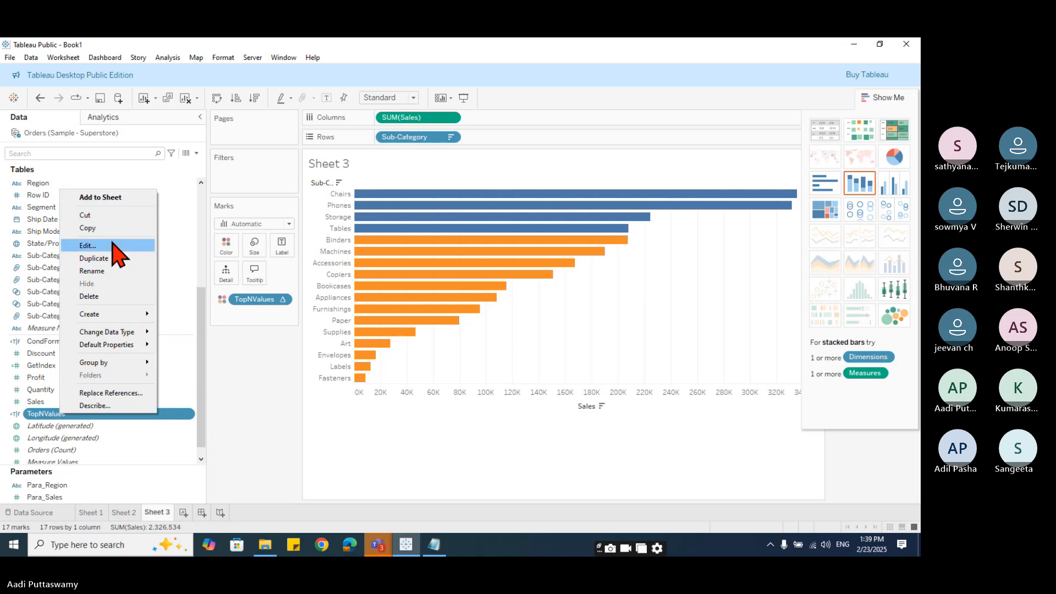
pyautogui.click(88, 245)
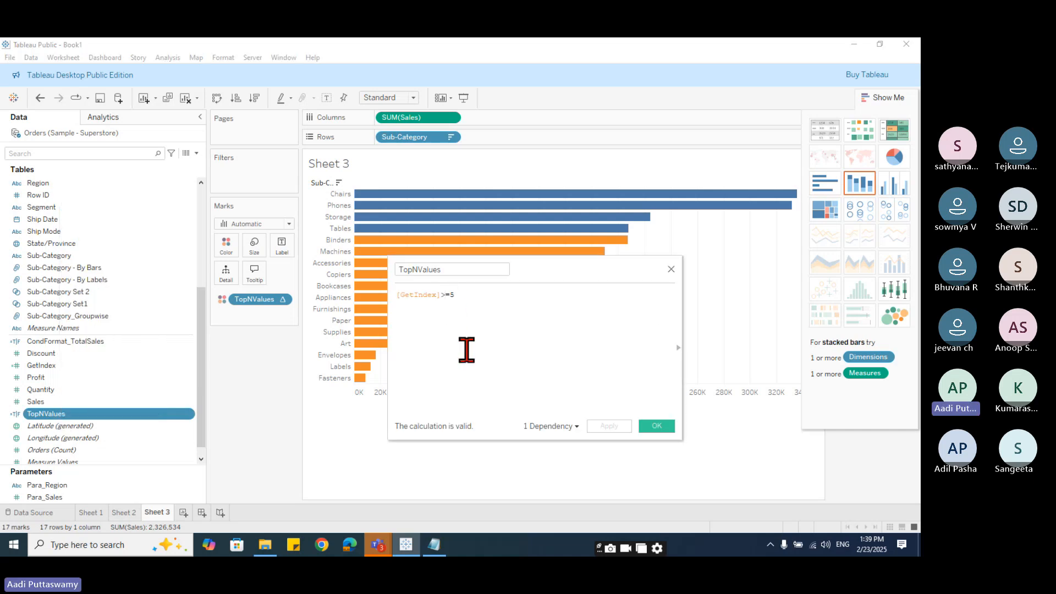
pyautogui.press('BackSpace')
pyautogui.write('<')
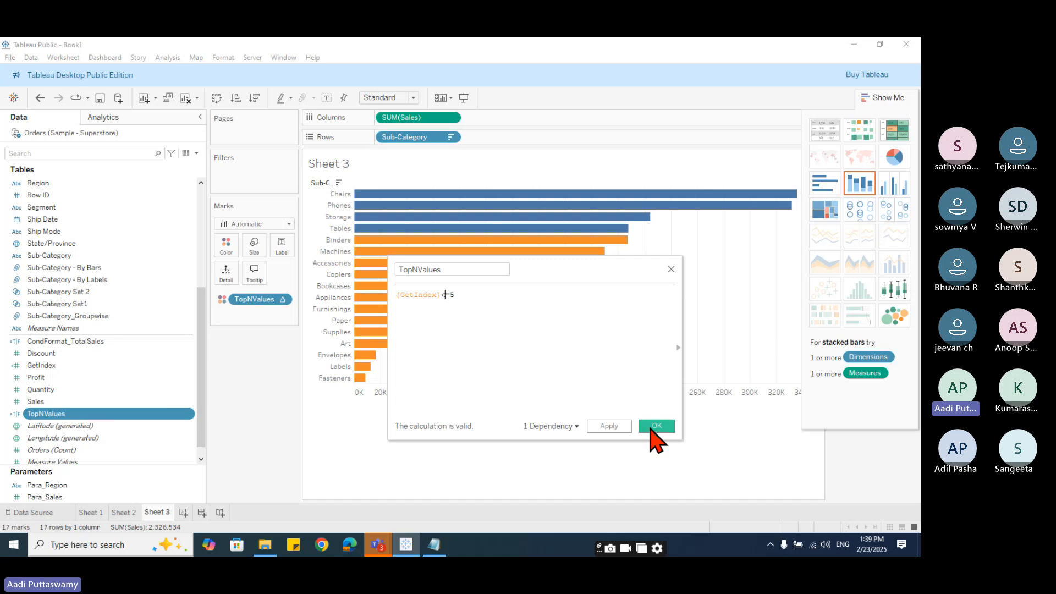
pyautogui.click(652, 427)
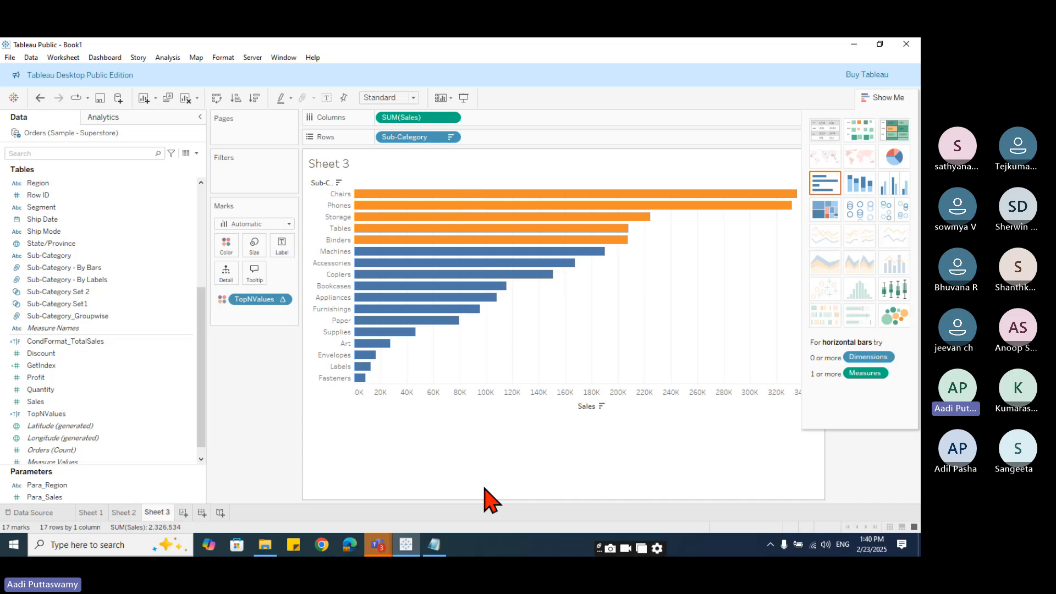
# - Create a calculated field named BottomNValues with the formula LAST()
pyautogui.click(197, 154)
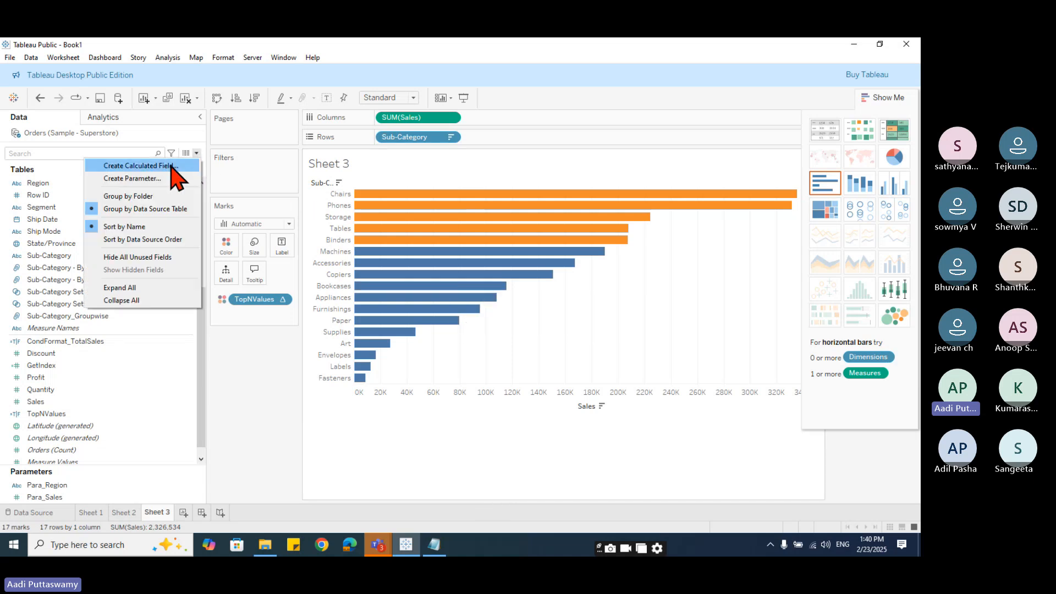
pyautogui.click(172, 167)
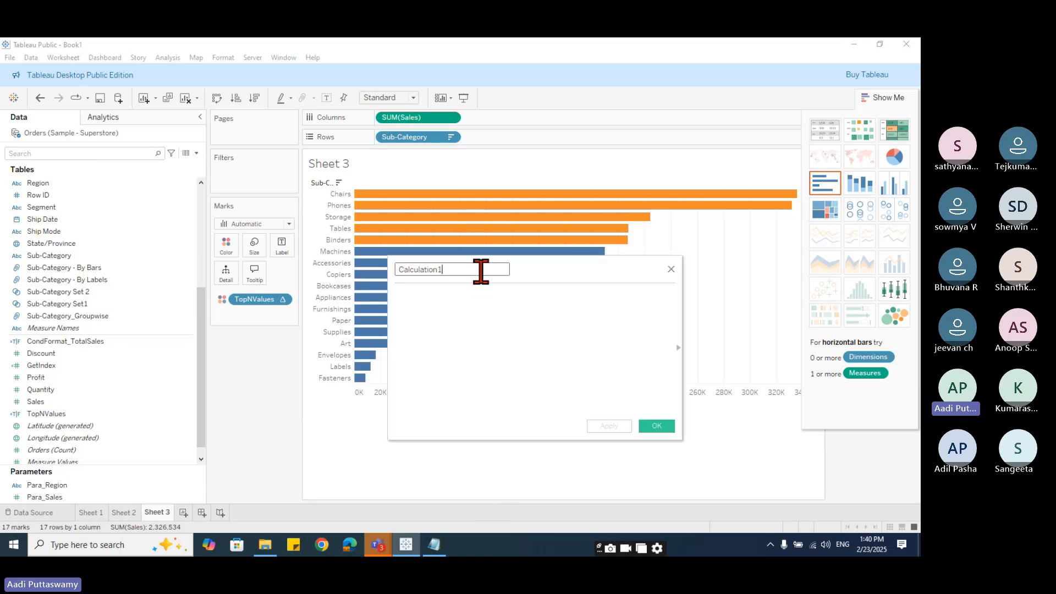
pyautogui.press('BackSpace')
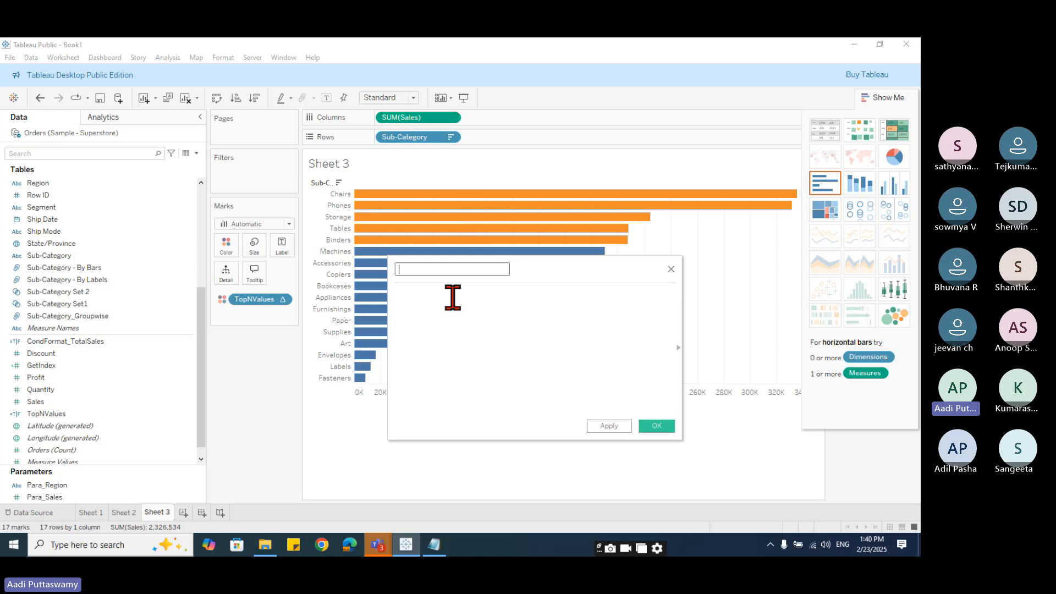
pyautogui.write('BottomNValues')
pyautogui.click(453, 297)
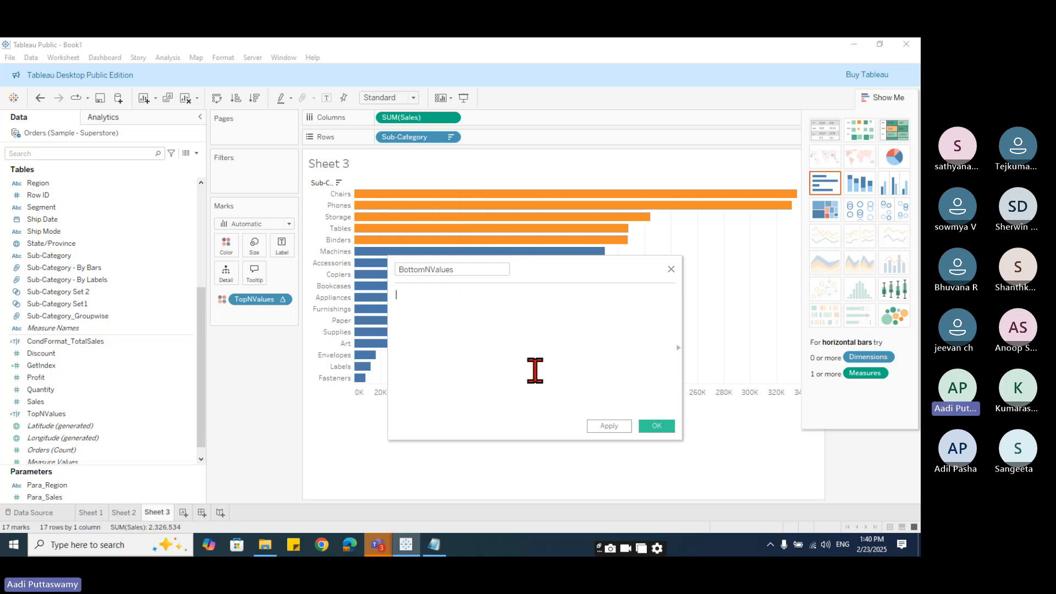
pyautogui.write('last')
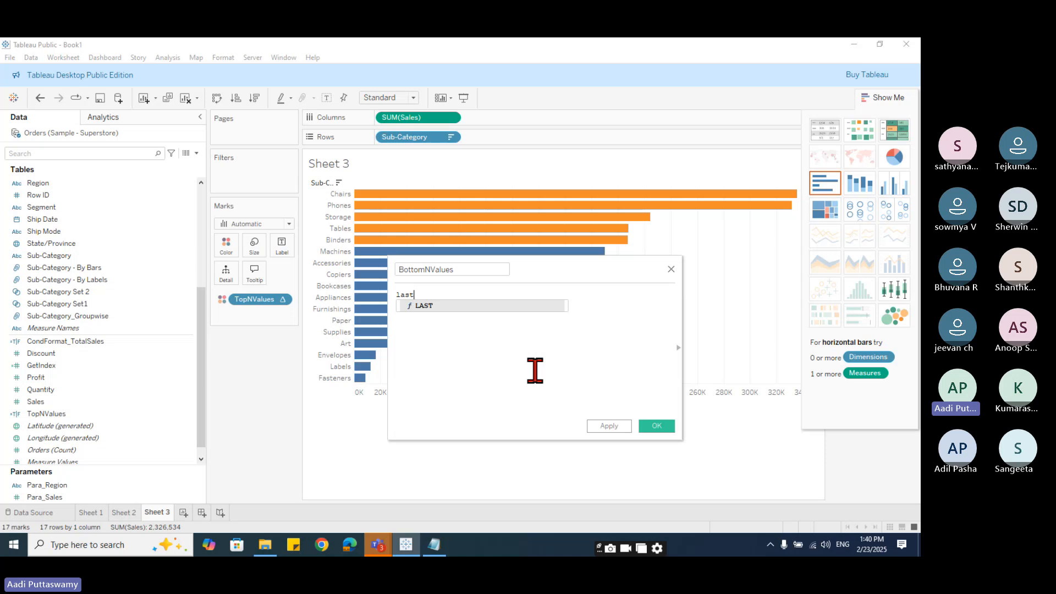
pyautogui.press('Return')
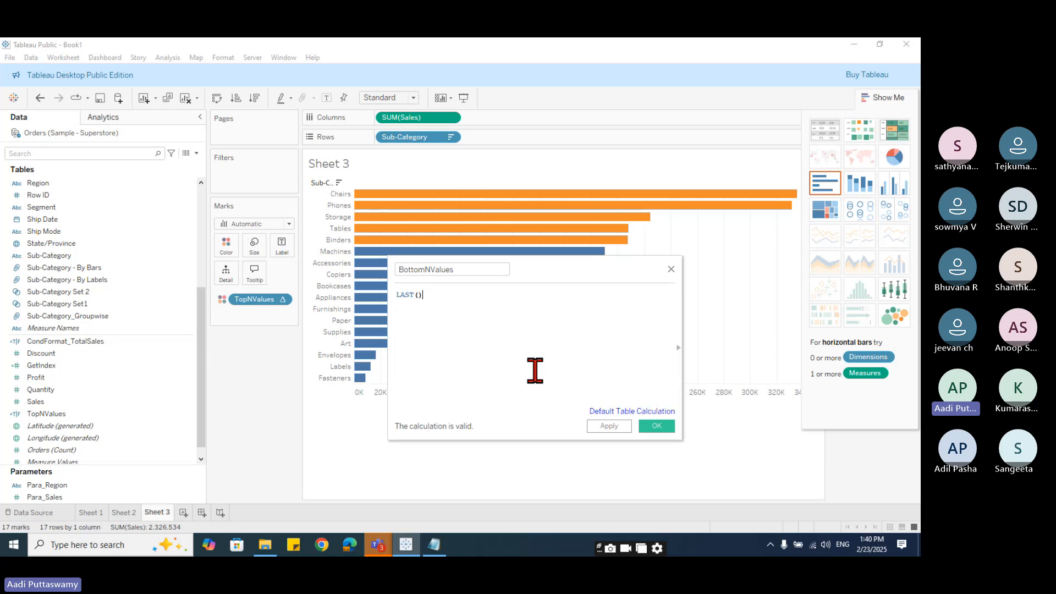
pyautogui.click(663, 427)
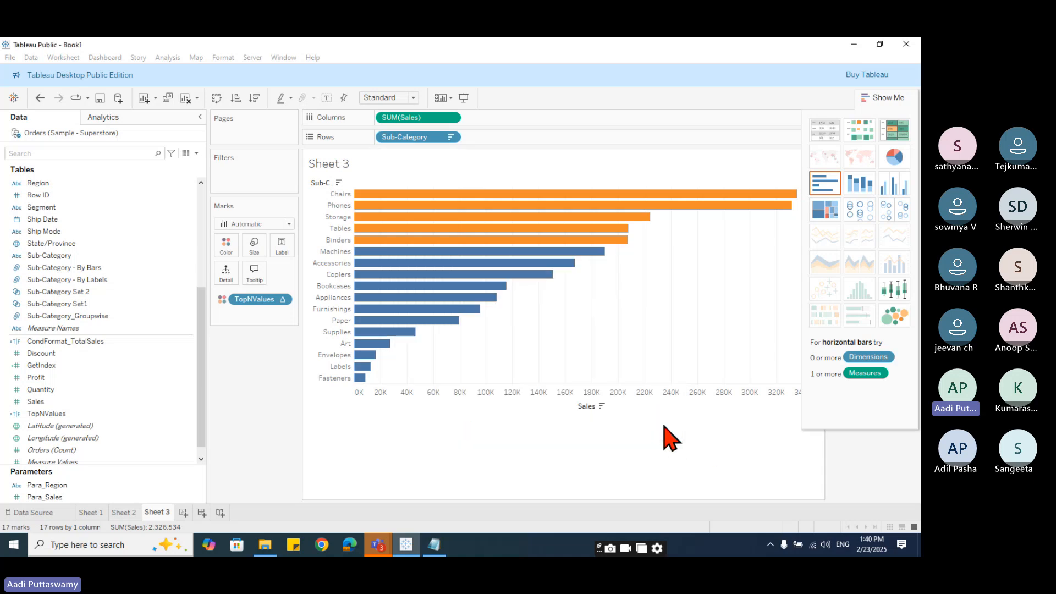
# - Convert the chart to a text table and remove TopNValues, BottomNValues and Measure Values, keeping only Sub-Category on the rows
pyautogui.click(830, 135)
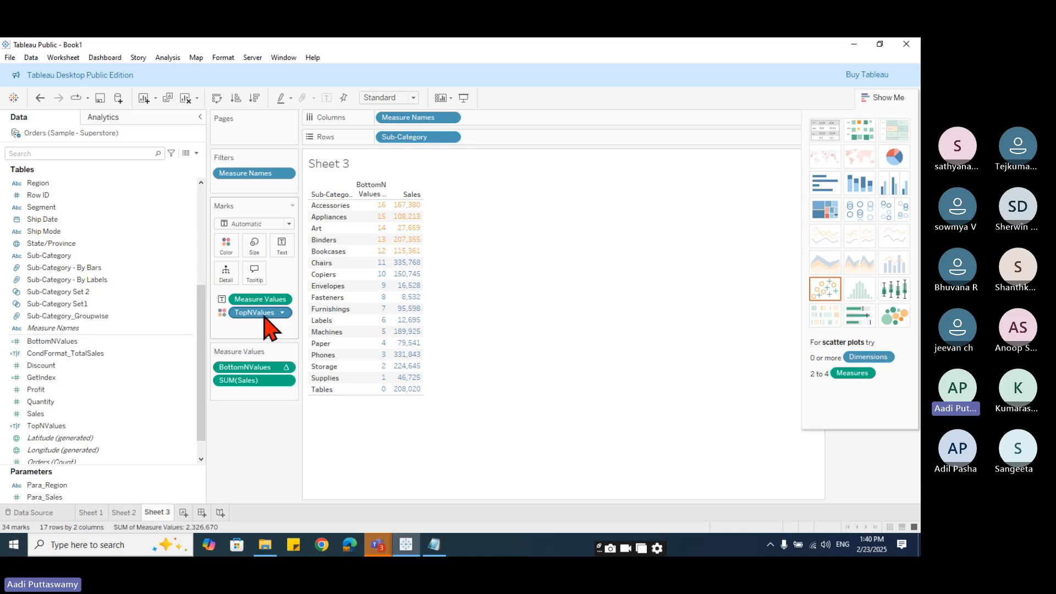
pyautogui.moveTo(258, 312); pyautogui.dragTo(264, 467)
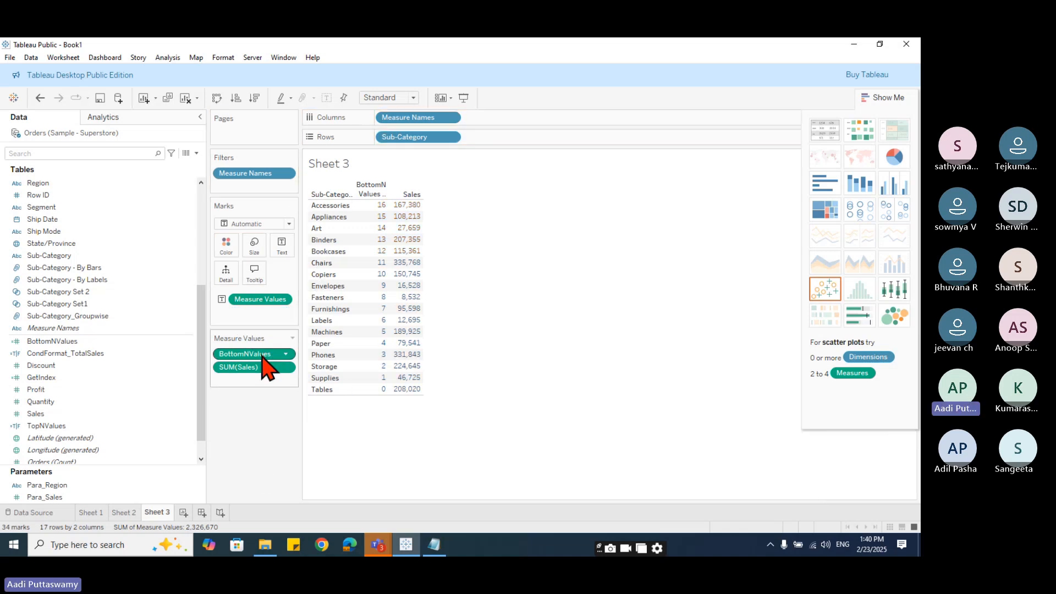
pyautogui.moveTo(271, 356); pyautogui.dragTo(264, 440)
pyautogui.moveTo(259, 299); pyautogui.dragTo(269, 418)
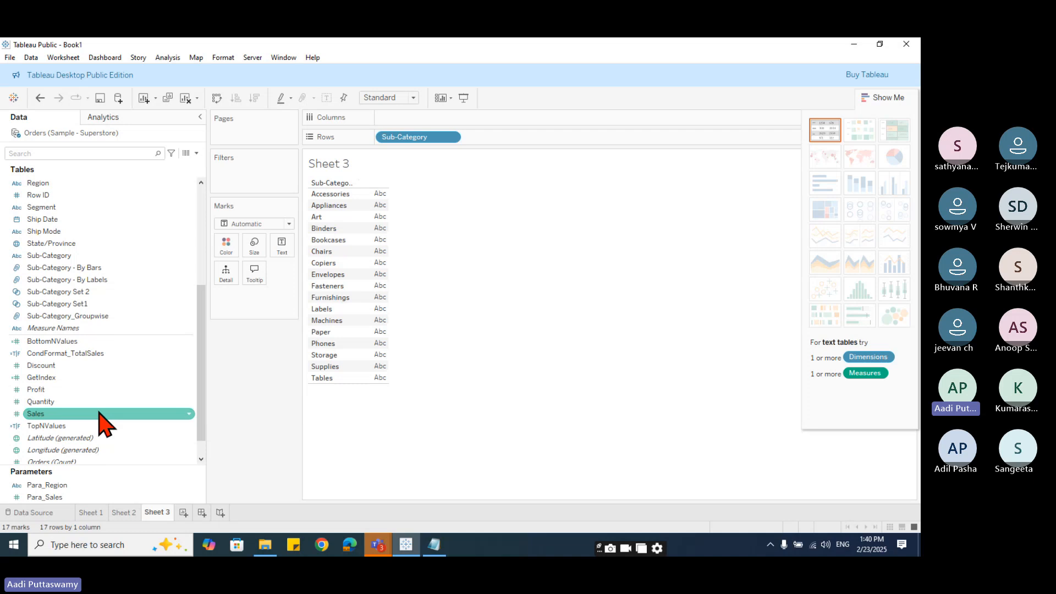
# - Add BottomNValues to the rows beside Sub-Category and make it discrete
pyautogui.moveTo(63, 343); pyautogui.dragTo(353, 306)
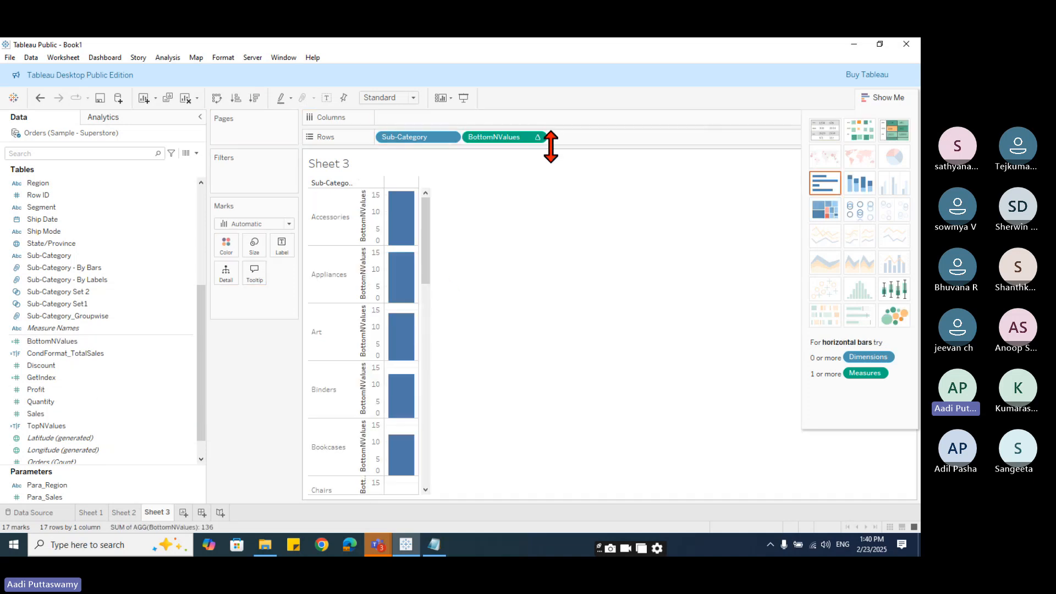
pyautogui.click(542, 137)
pyautogui.click(531, 227)
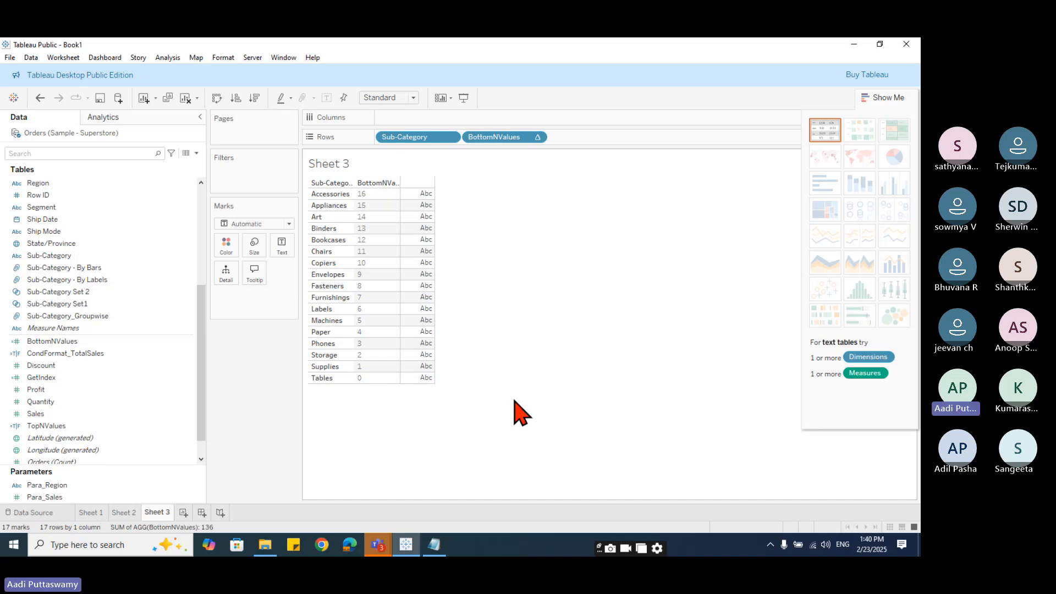
# - Change the BottomNValues formula to LAST()<=4 and save it
pyautogui.rightClick(69, 342)
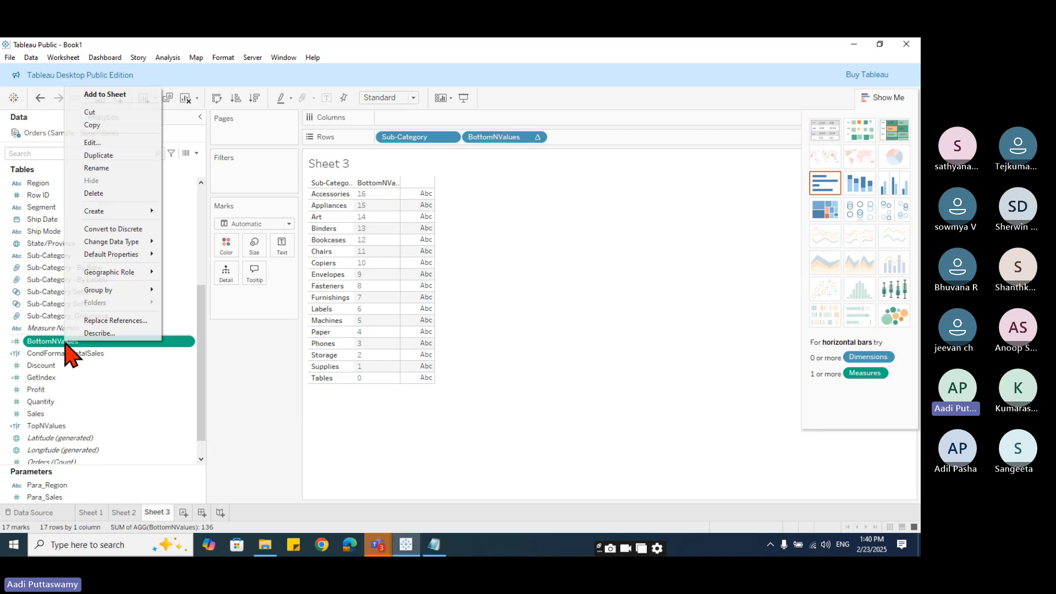
pyautogui.click(102, 143)
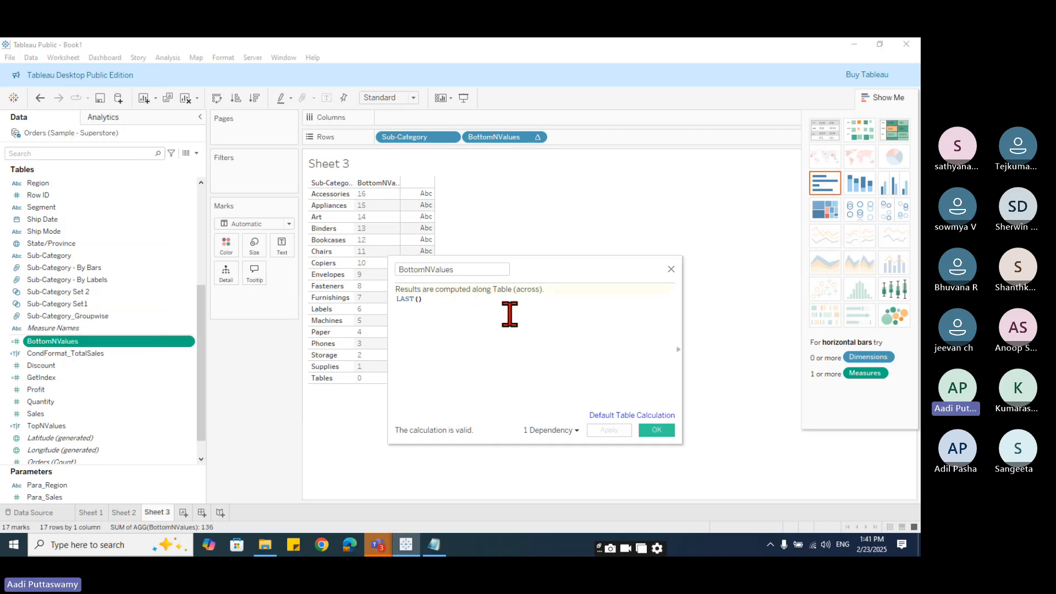
pyautogui.write('<=')
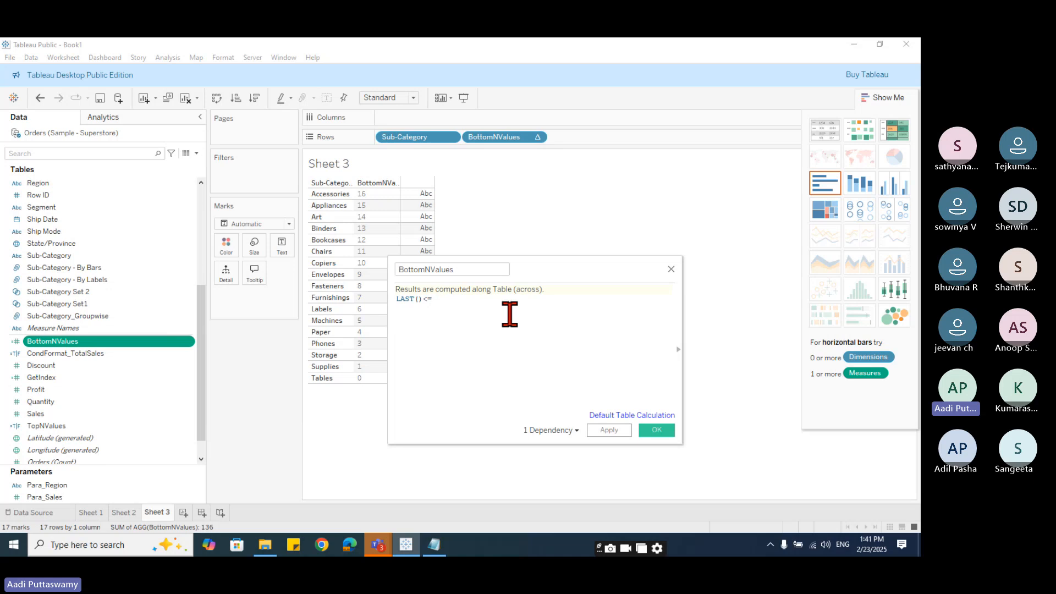
pyautogui.write('4')
pyautogui.click(657, 430)
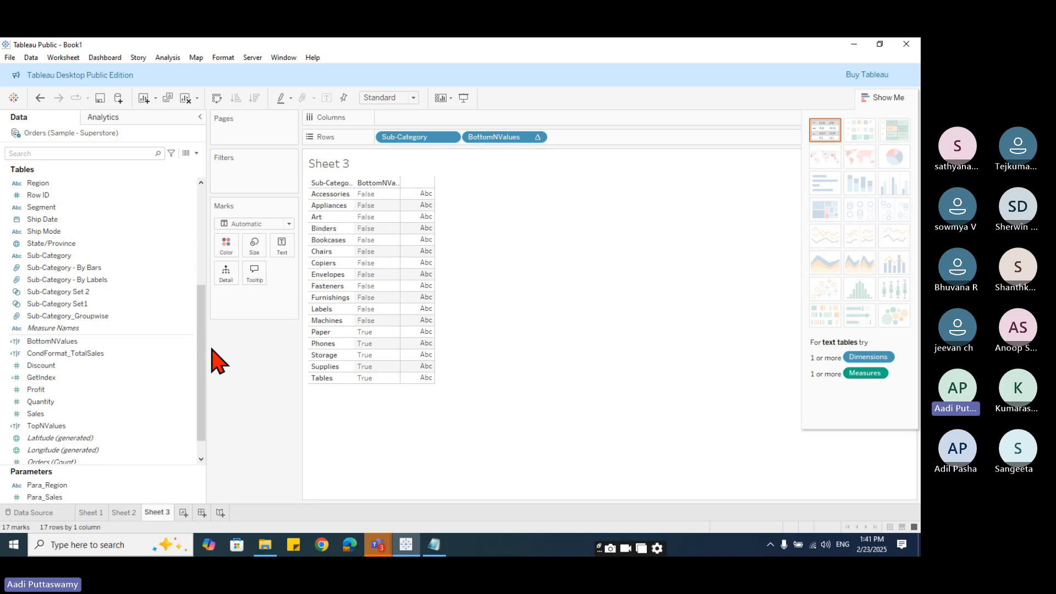
# - Color the marks by BottomNValues and add Sales to the columns to draw horizontal bars
pyautogui.moveTo(68, 342); pyautogui.dragTo(230, 245)
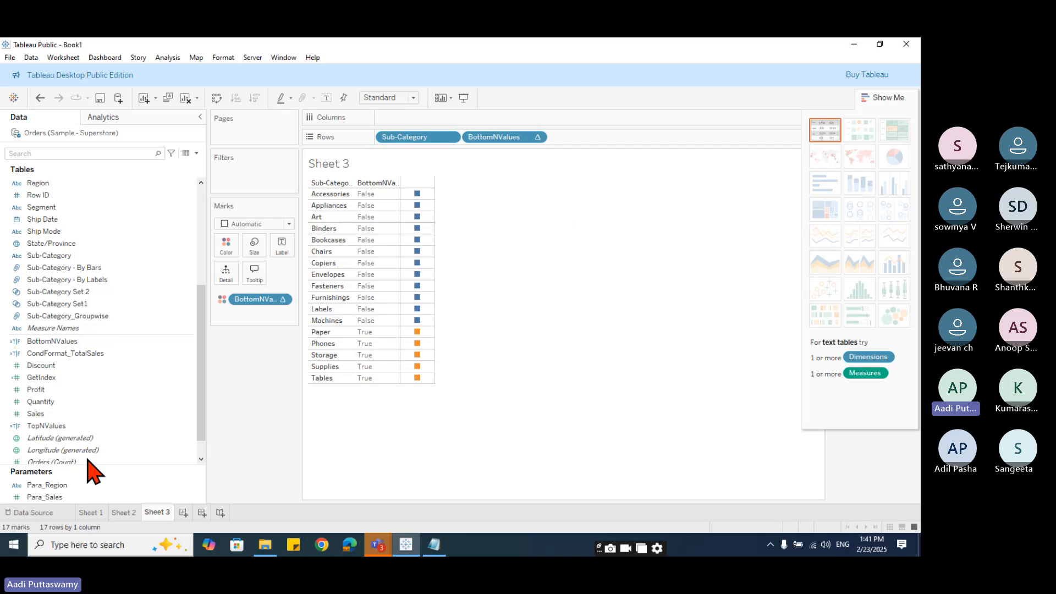
pyautogui.click(47, 415)
pyautogui.moveTo(47, 417); pyautogui.dragTo(412, 117)
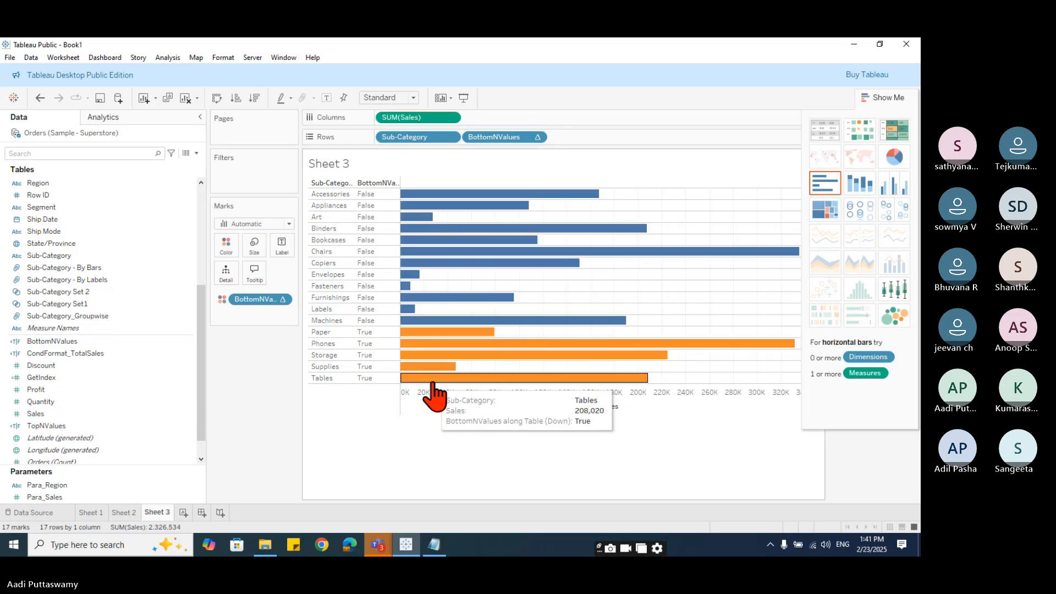
# - Sort the sub-categories by descending sales and remove BottomNValues from both the rows and the mark color
pyautogui.moveTo(495, 137); pyautogui.dragTo(249, 491)
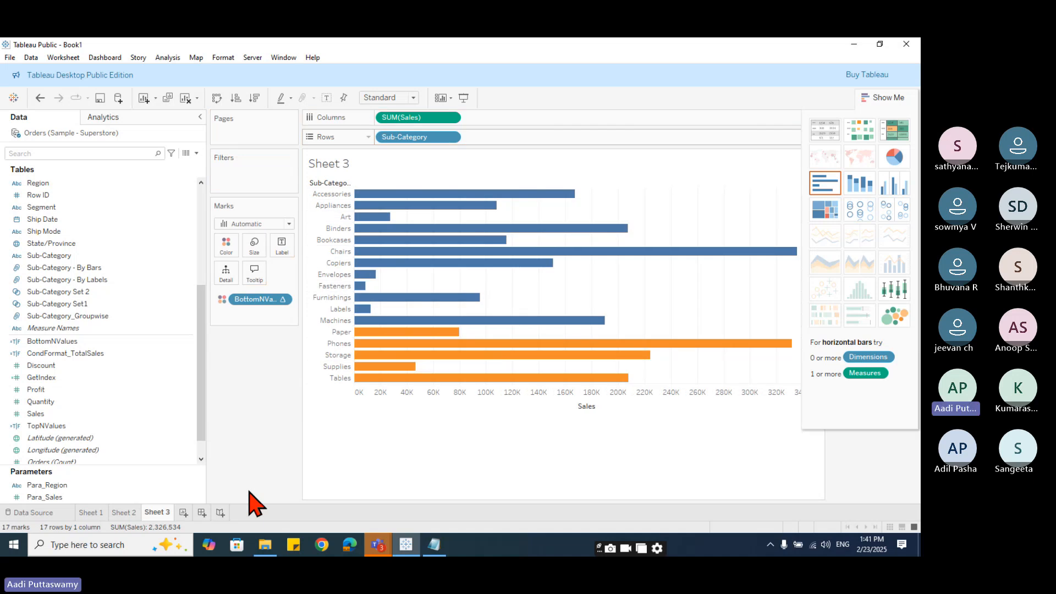
pyautogui.click(587, 181)
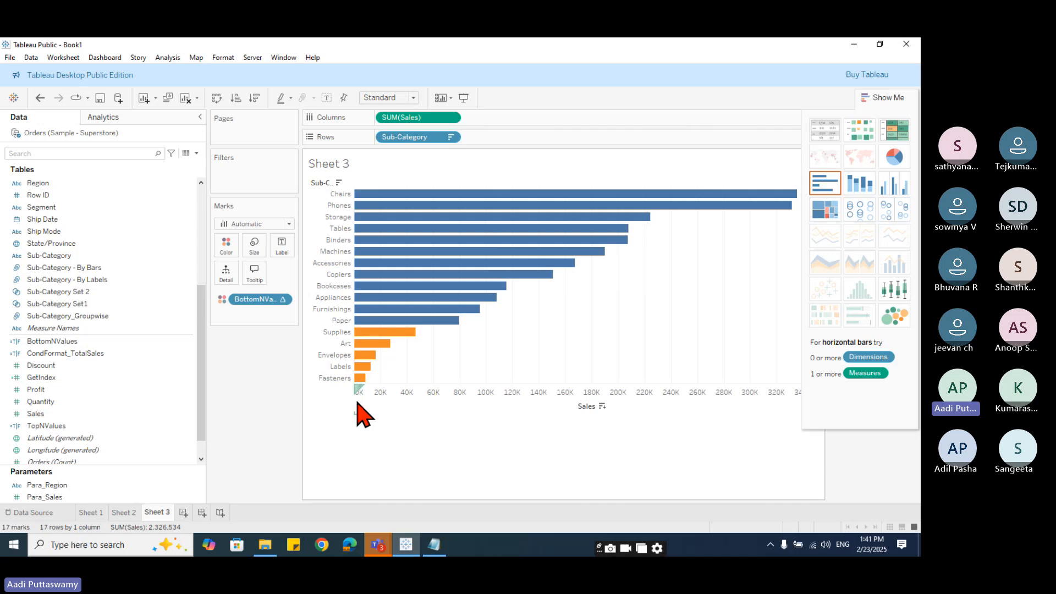
pyautogui.moveTo(276, 299); pyautogui.dragTo(274, 434)
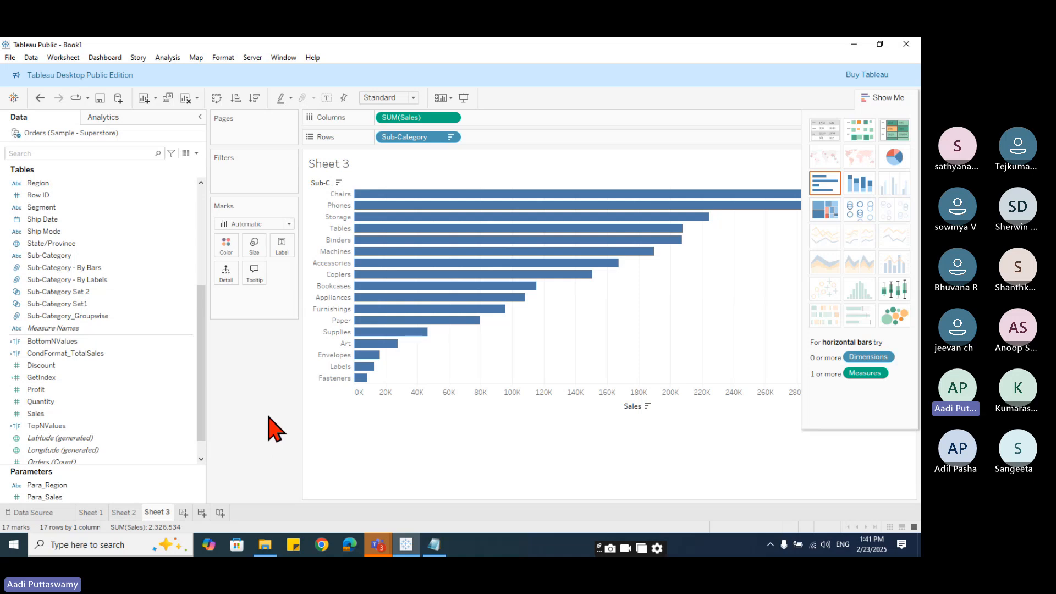
# - Start a new parameter named Para_Index with the Integer data type
pyautogui.click(196, 154)
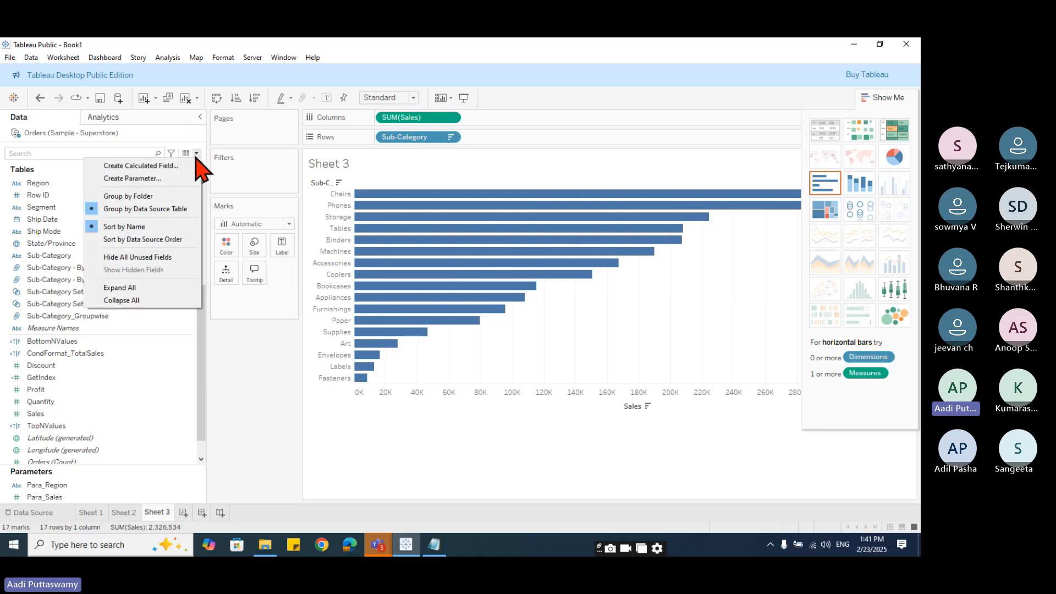
pyautogui.click(165, 178)
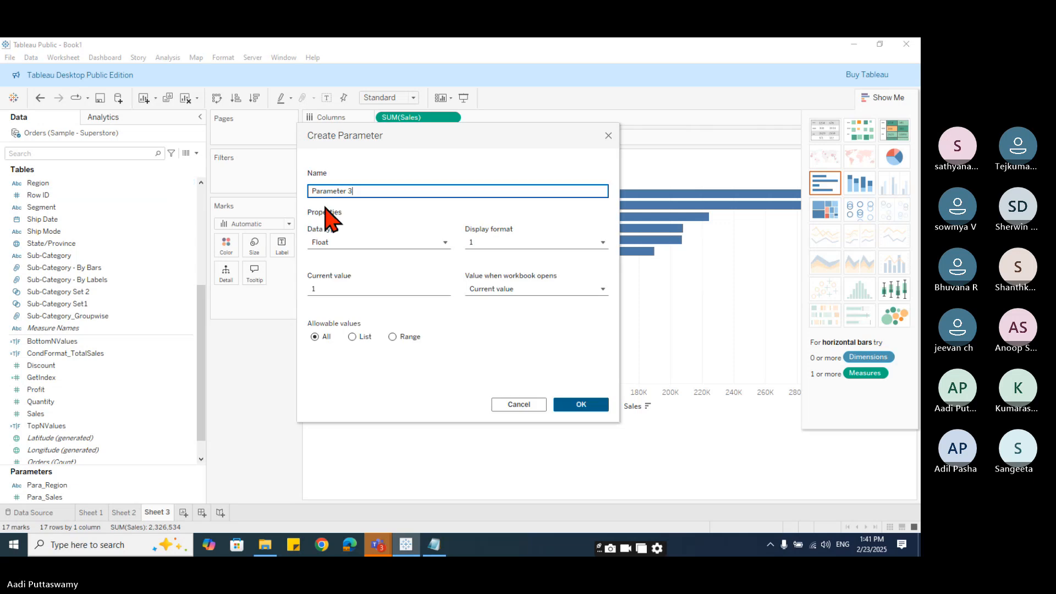
pyautogui.moveTo(384, 189); pyautogui.dragTo(203, 198)
pyautogui.write('Para_Index')
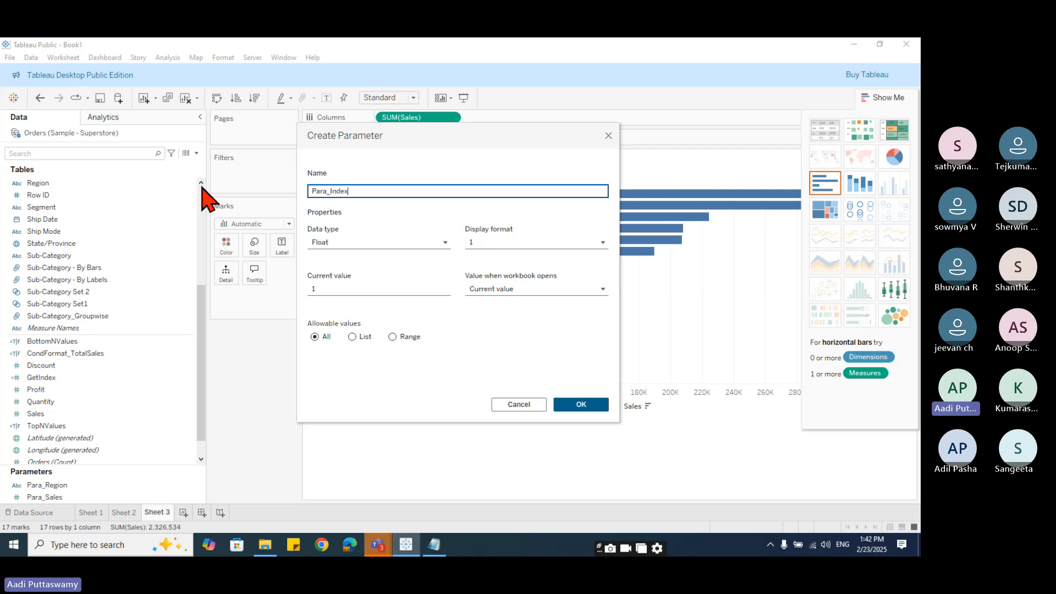
pyautogui.click(362, 243)
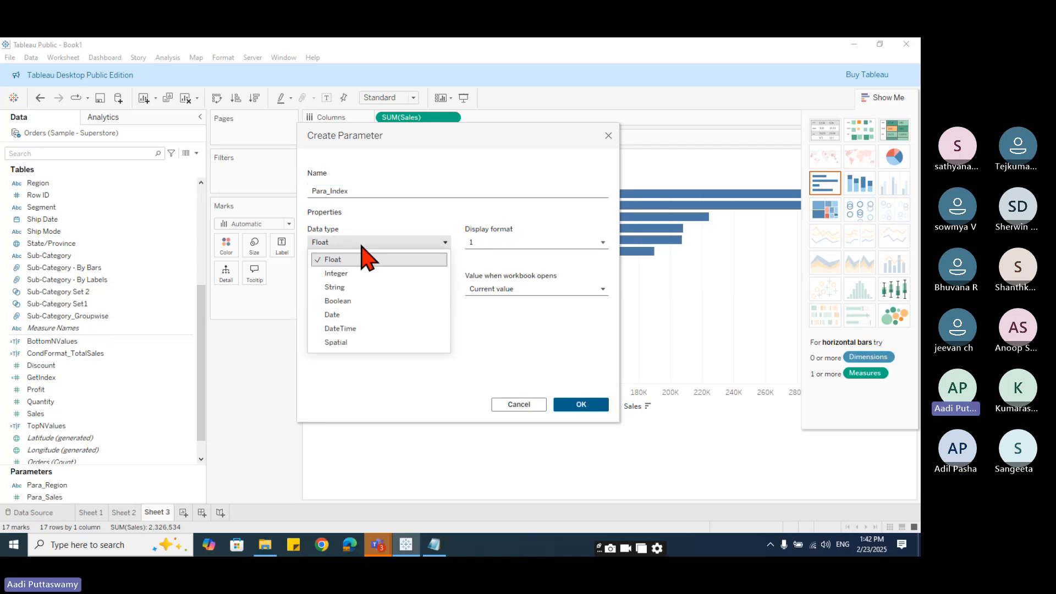
pyautogui.click(346, 273)
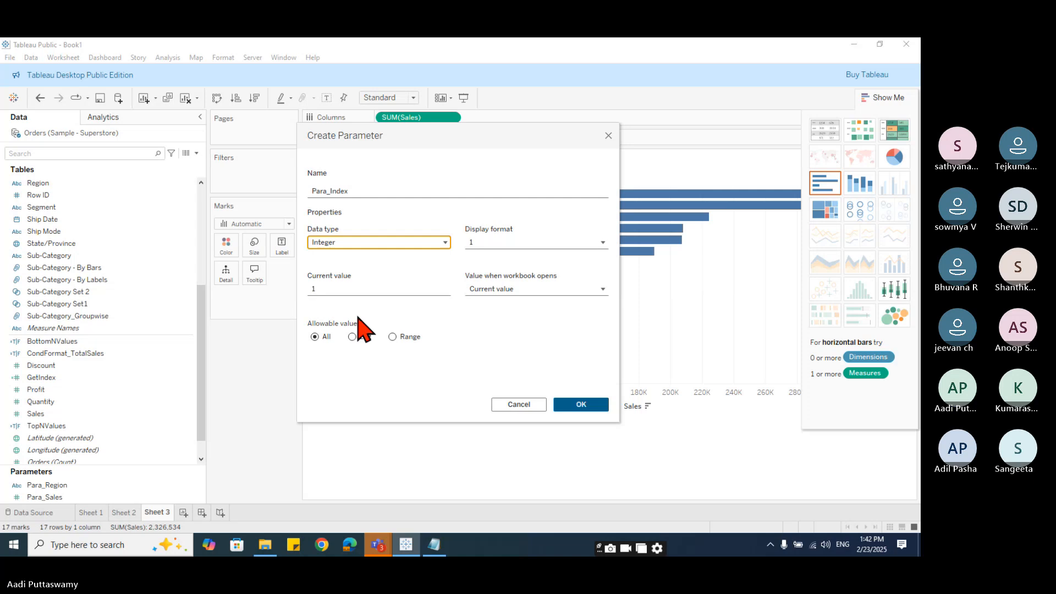
# - Limit Para_Index to a range from minimum 1 to maximum 10 without a step size, and save the parameter
pyautogui.click(392, 337)
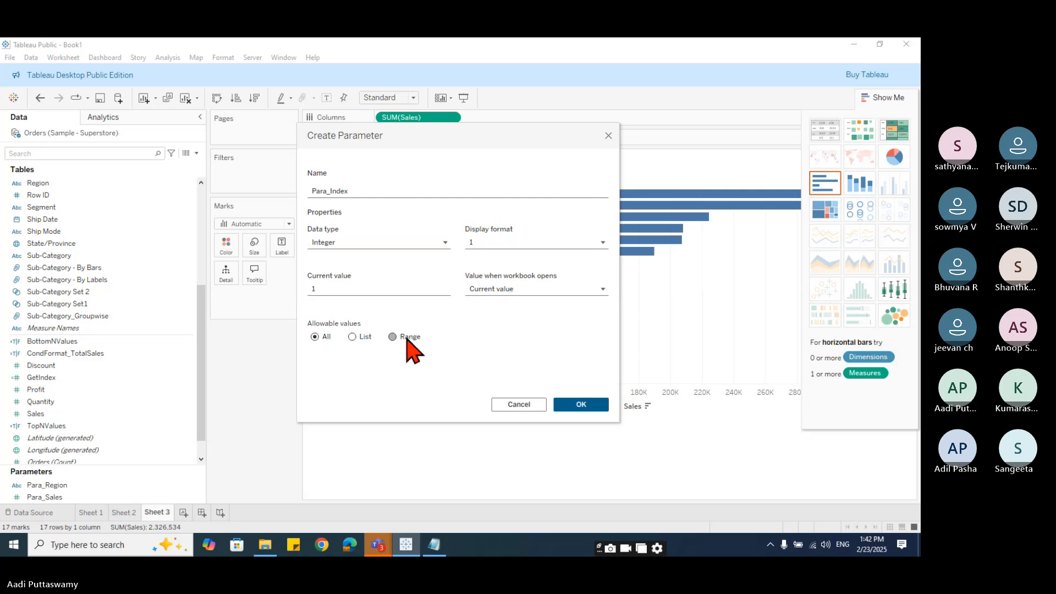
pyautogui.click(314, 370)
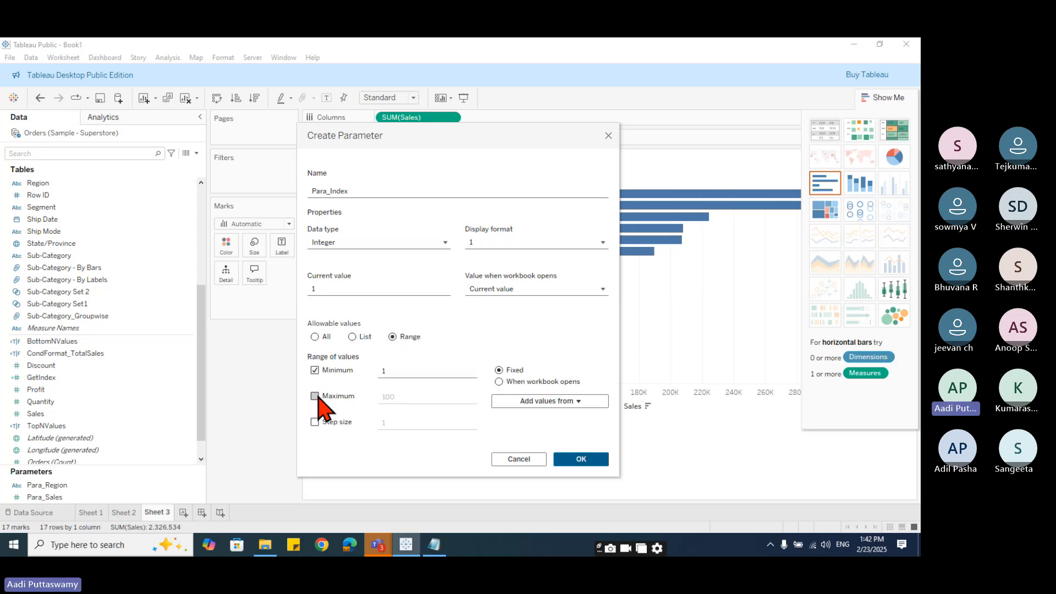
pyautogui.click(315, 396)
pyautogui.doubleClick(405, 397)
pyautogui.write('10')
pyautogui.click(315, 422)
pyautogui.click(315, 422)
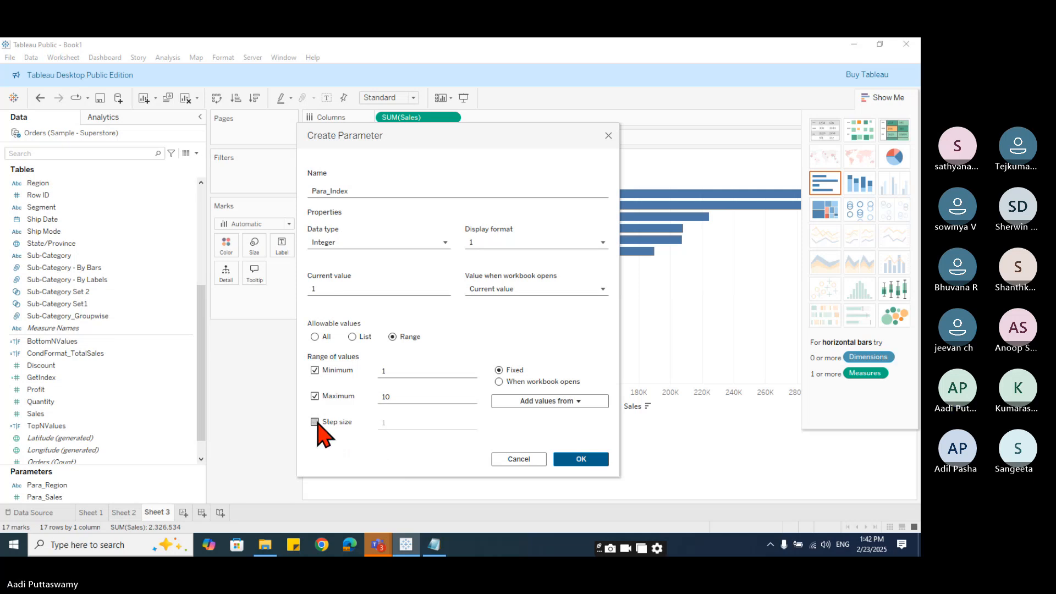
pyautogui.click(577, 460)
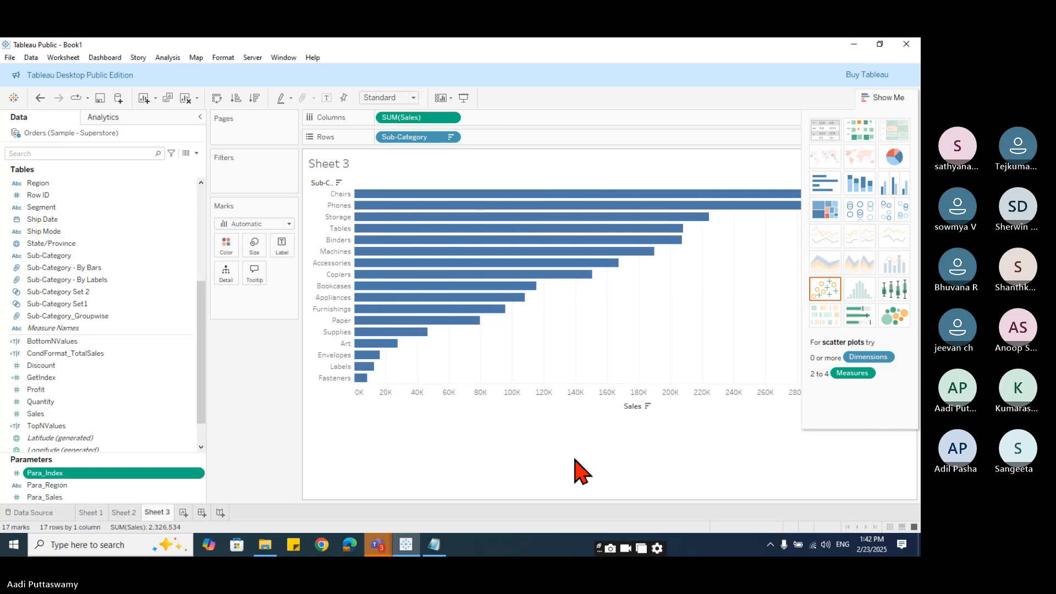
# - Show the Para_Index parameter control on the sheet and hide the chart type suggestions covering it
pyautogui.rightClick(199, 476)
pyautogui.click(249, 283)
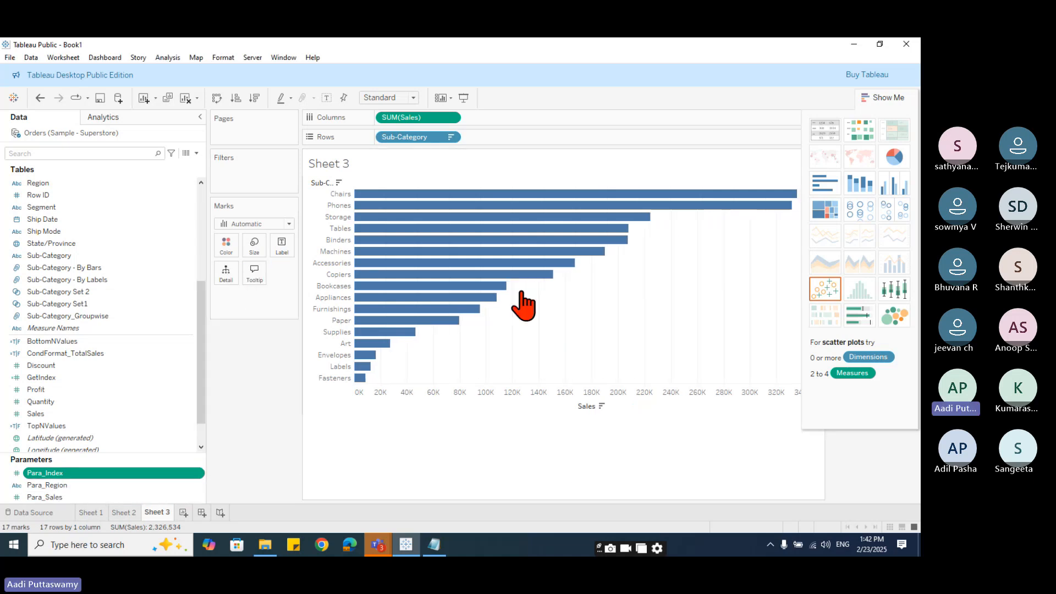
pyautogui.click(900, 96)
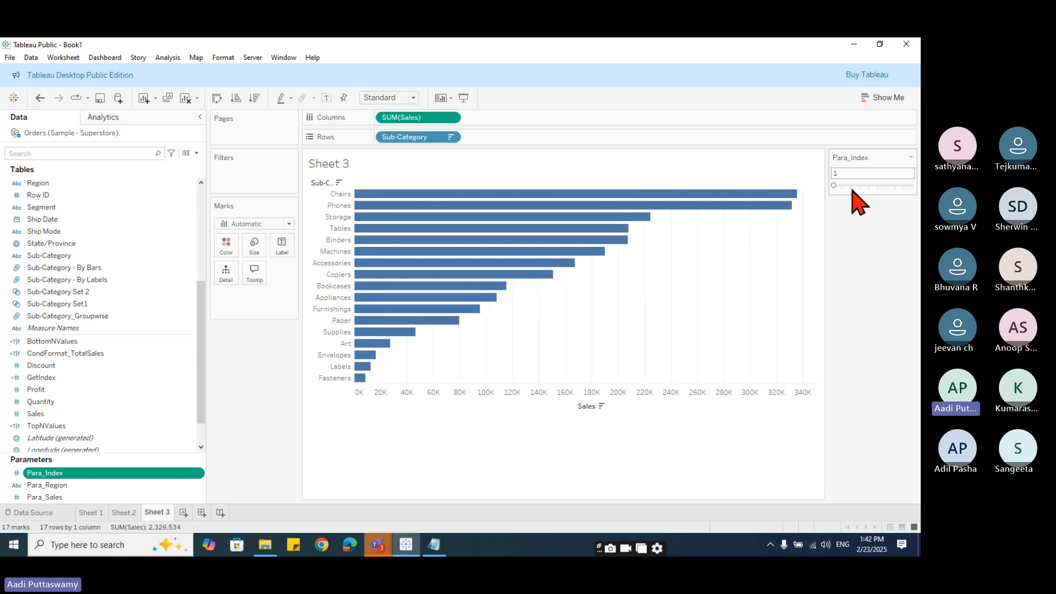
# - Switch the Para_Index control from a slider to type-in and set its value to 10
pyautogui.moveTo(842, 186); pyautogui.dragTo(877, 186)
pyautogui.click(910, 157)
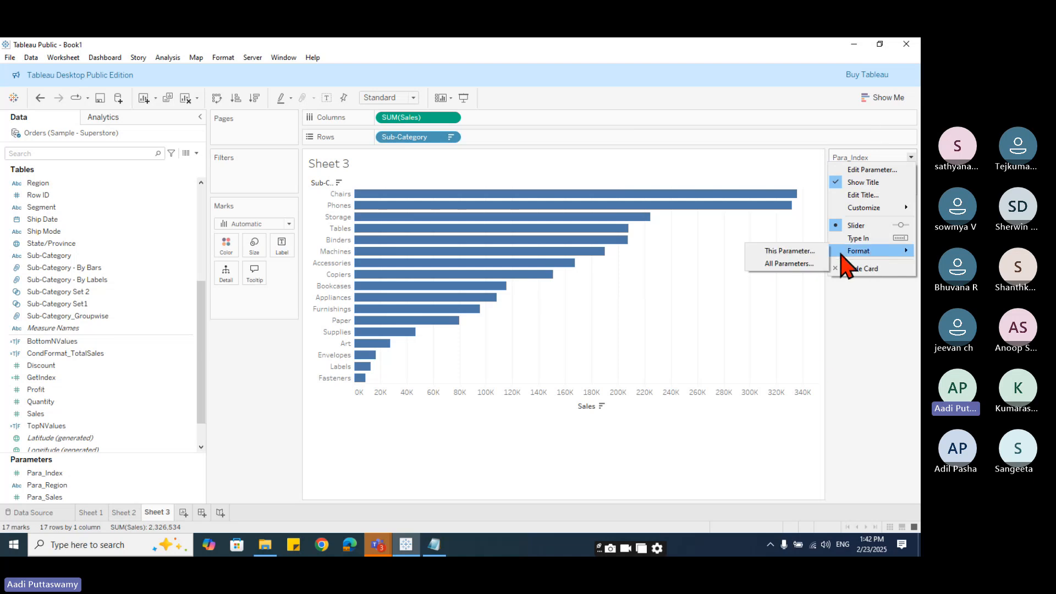
pyautogui.click(872, 241)
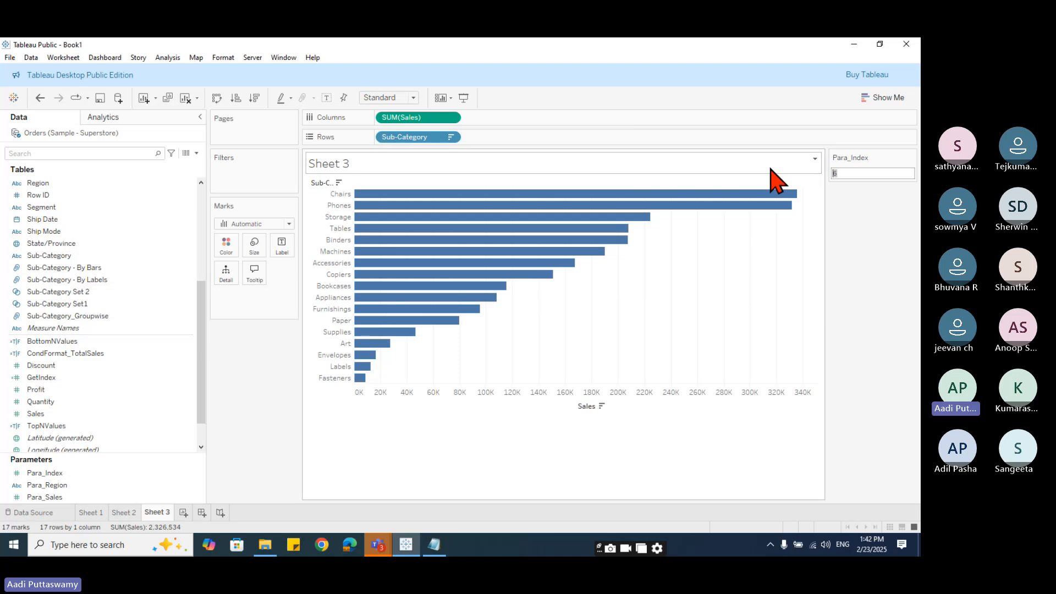
pyautogui.write('10')
pyautogui.press('Return')
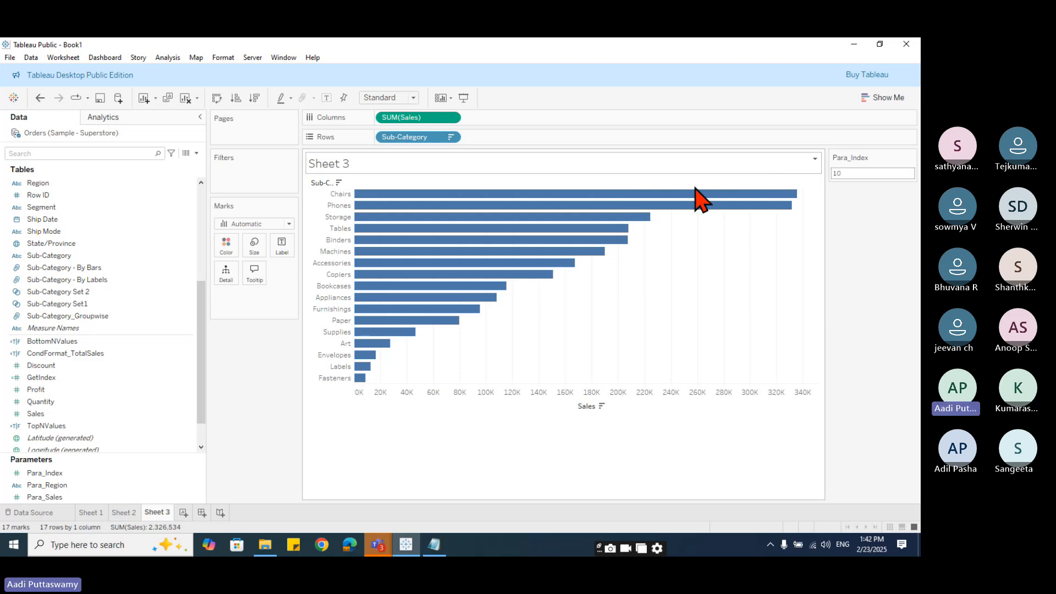
# - Change the TopNValues formula to [GetIndex]<=[Para_Index] and save it
pyautogui.scroll(-1, 69, 401)
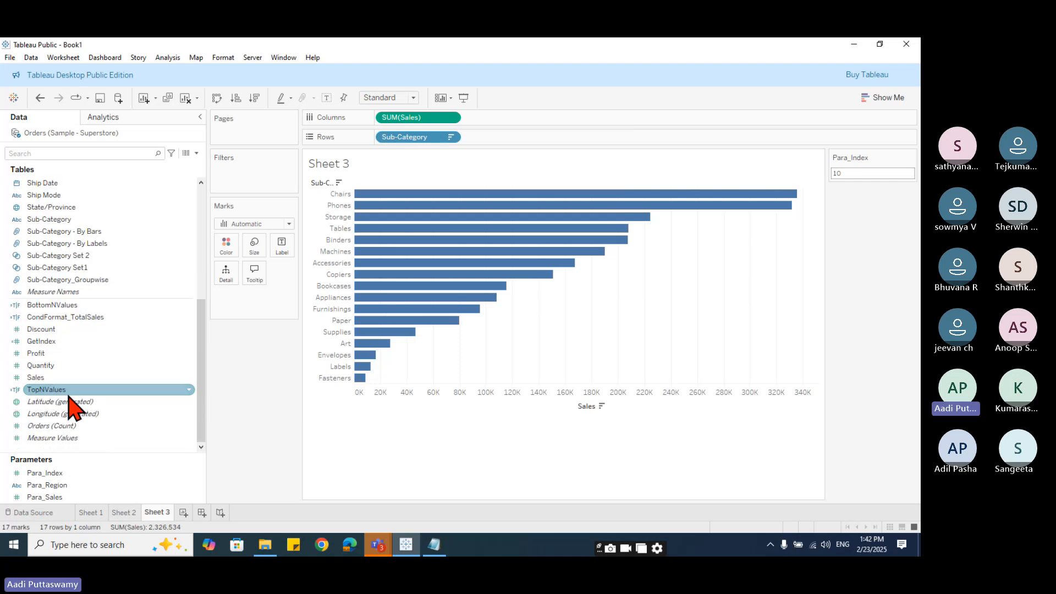
pyautogui.rightClick(54, 391)
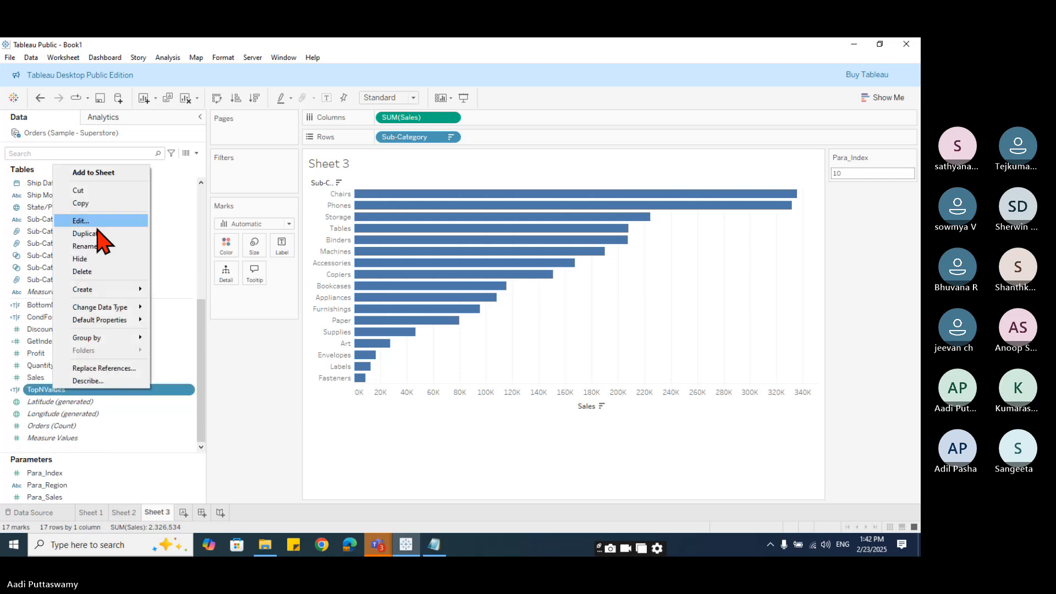
pyautogui.click(90, 221)
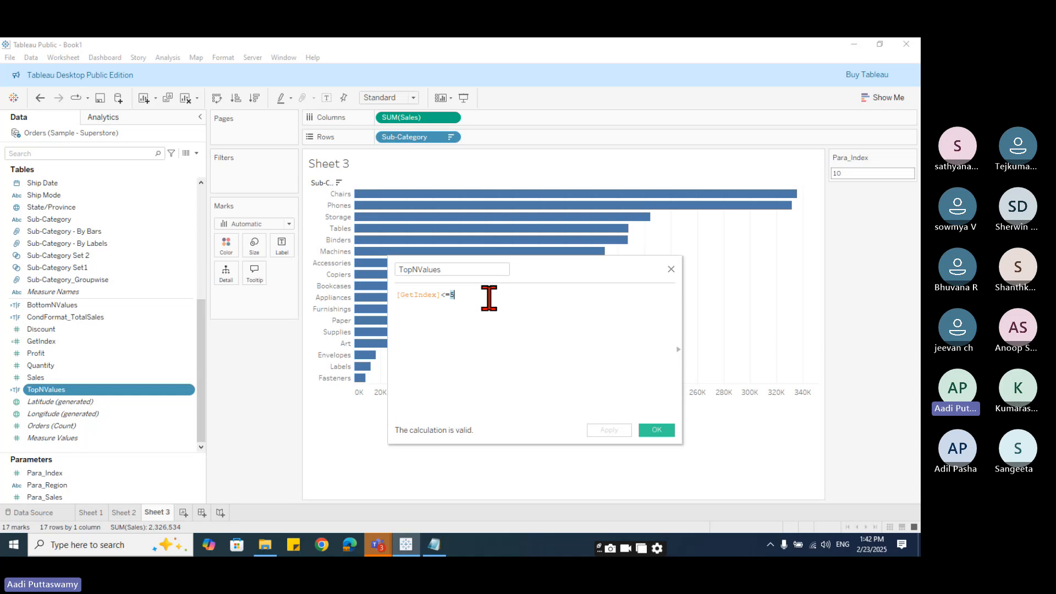
pyautogui.write('para')
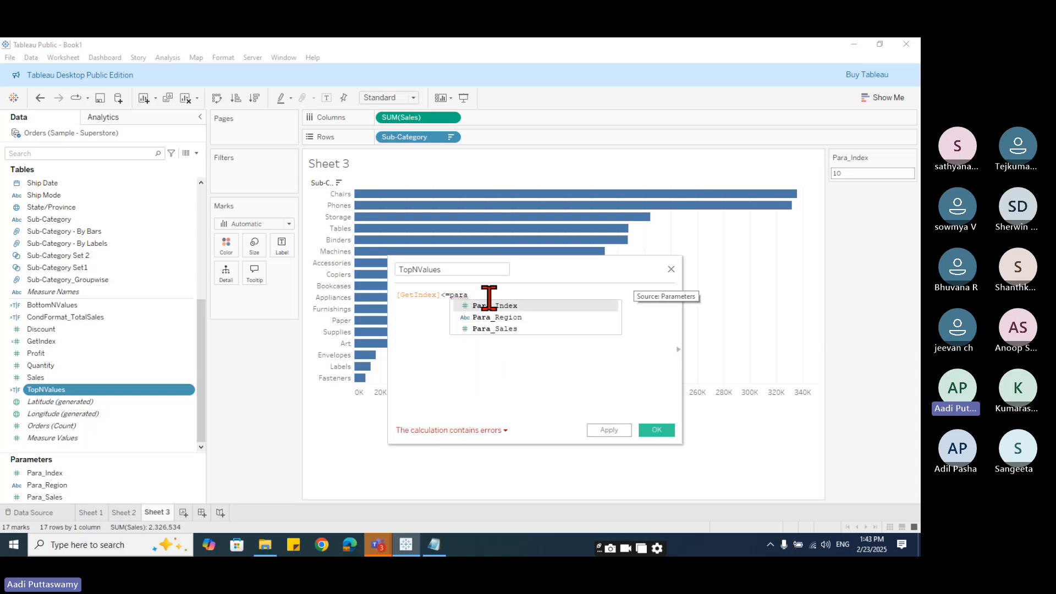
pyautogui.press('Return')
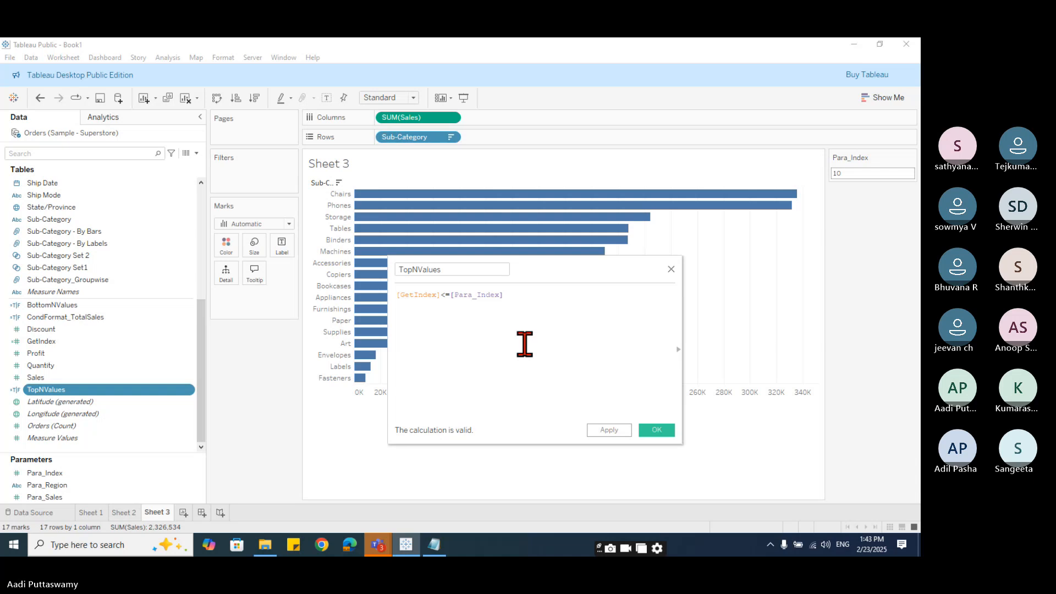
pyautogui.click(655, 431)
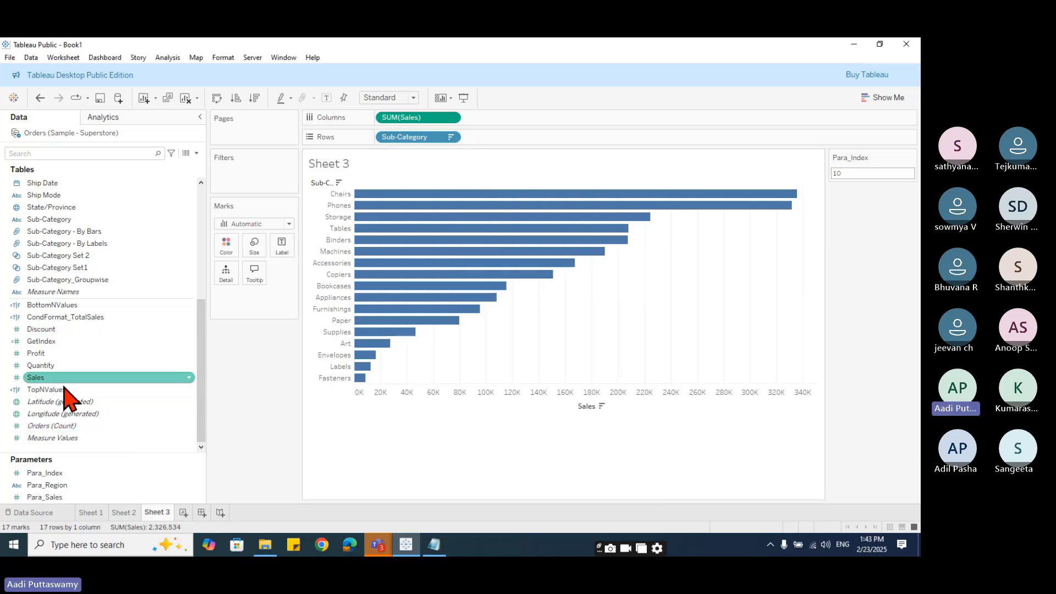
# - Color the bars by TopNValues and set the Para_Index value to 2
pyautogui.moveTo(59, 390); pyautogui.dragTo(226, 245)
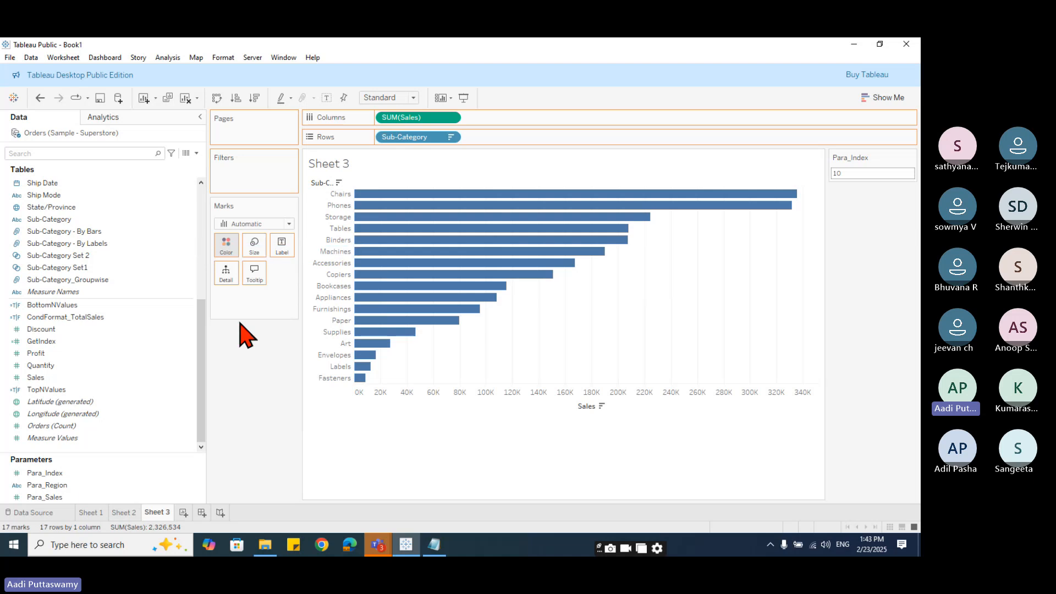
pyautogui.click(866, 175)
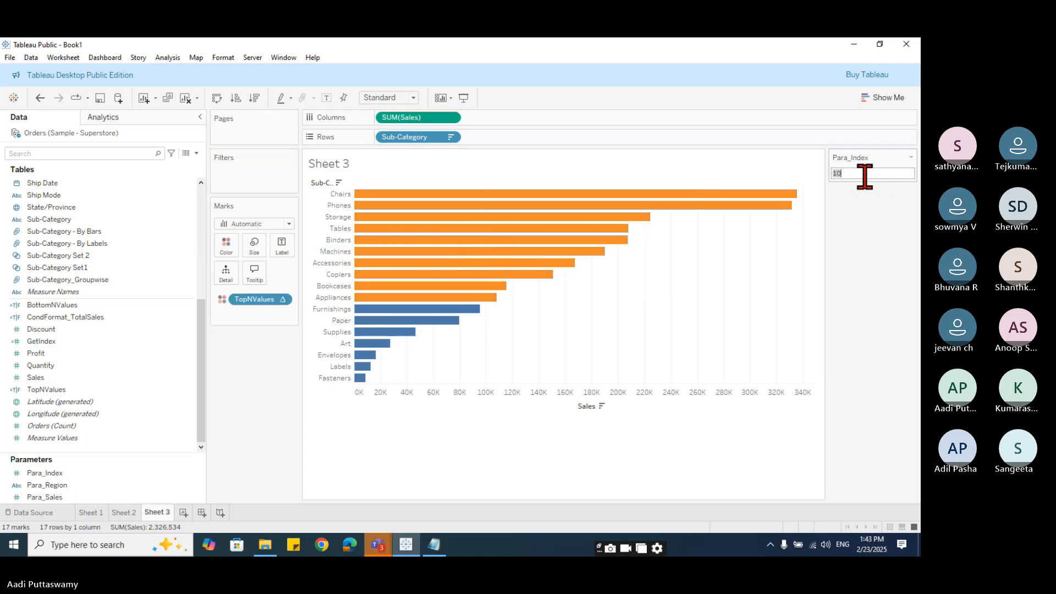
pyautogui.write('2')
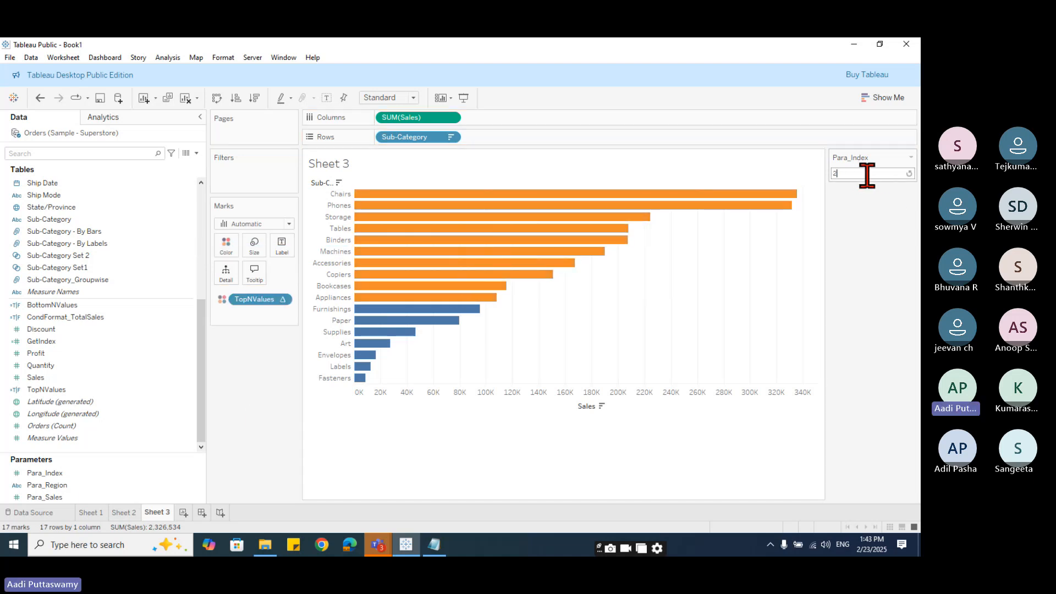
pyautogui.press('Return')
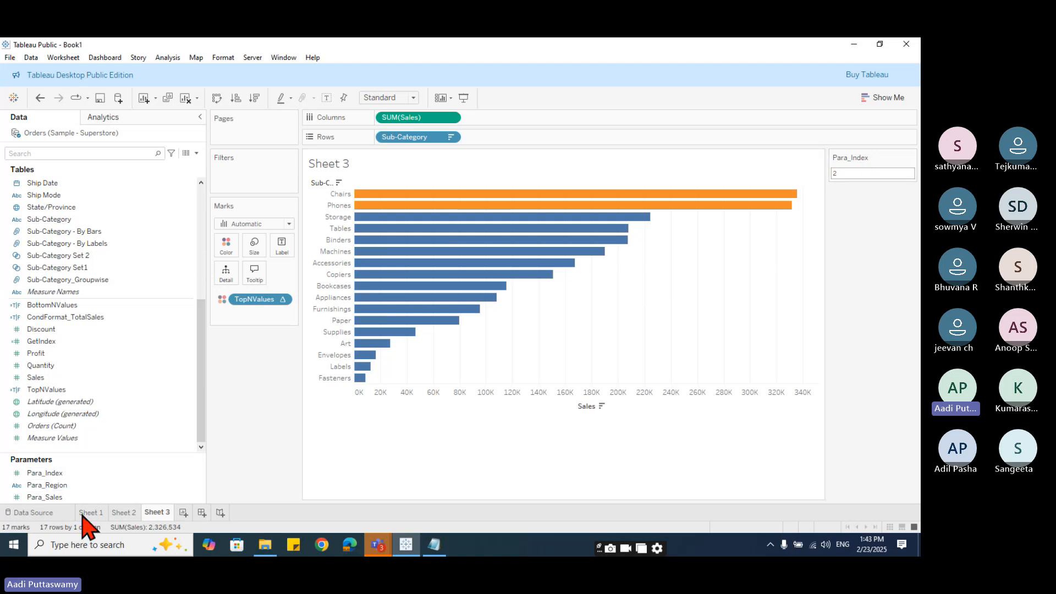
# - Check how the allowable values of the Para_Sales parameter are defined, leaving the parameter unedited
pyautogui.rightClick(55, 497)
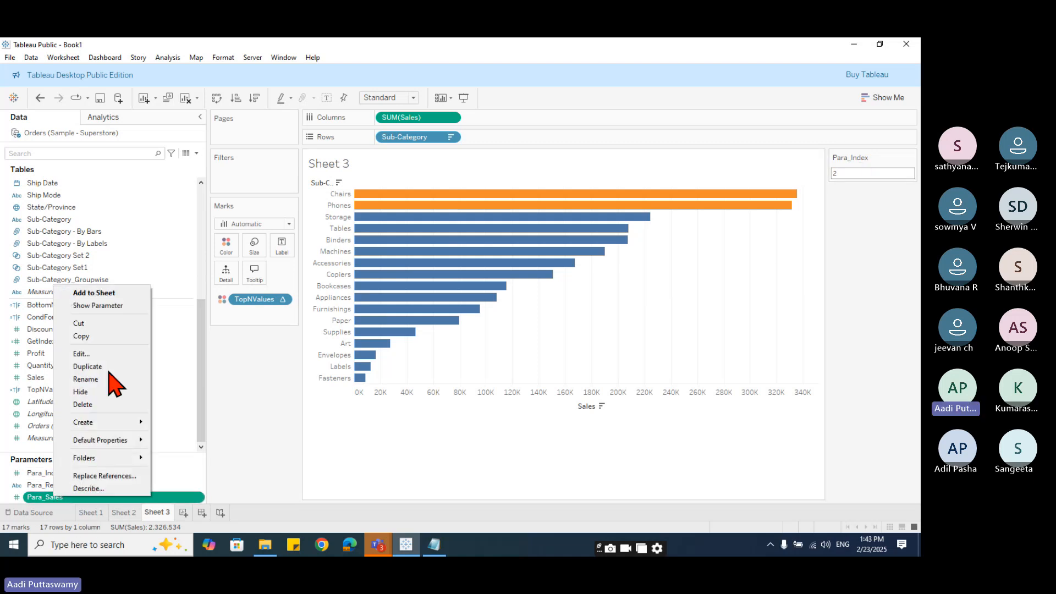
pyautogui.click(99, 353)
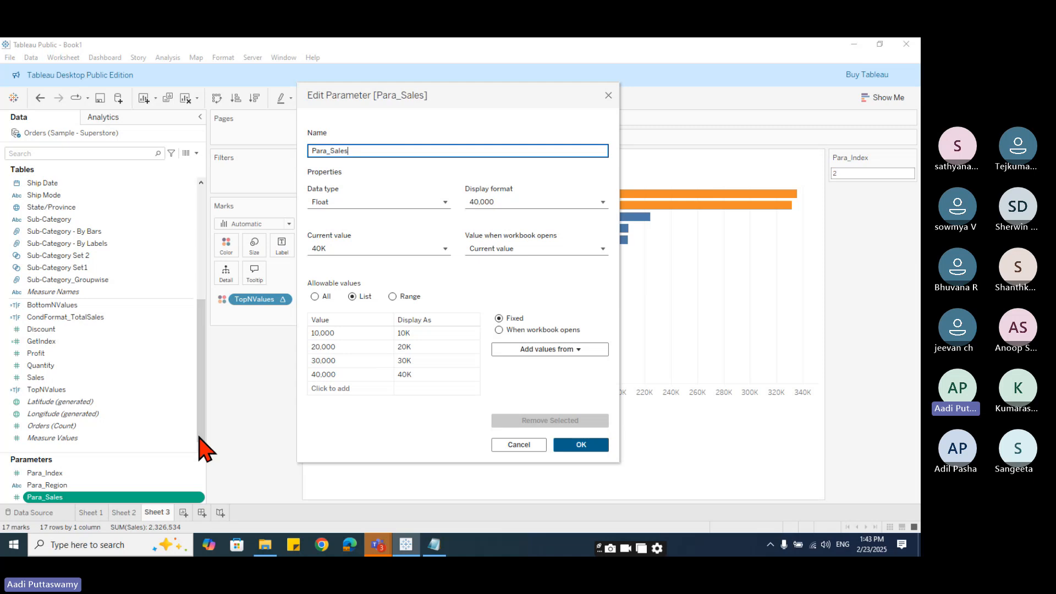
pyautogui.press('Escape')
# - Change the allowable values of the Para_Index parameter to a list of whole numbers from 1 to 10
pyautogui.rightClick(69, 473)
pyautogui.click(114, 329)
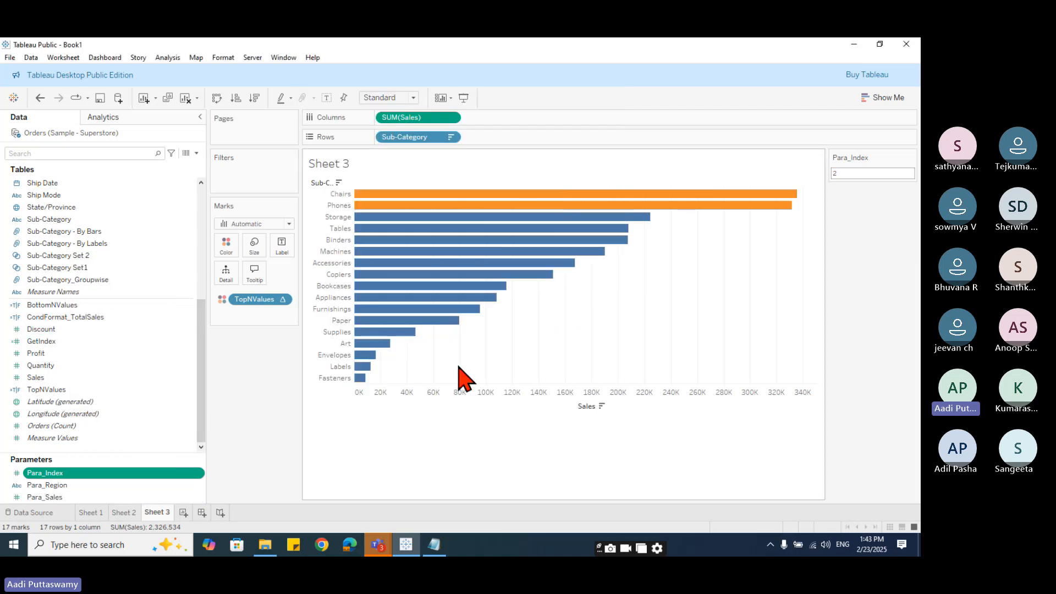
pyautogui.click(367, 310)
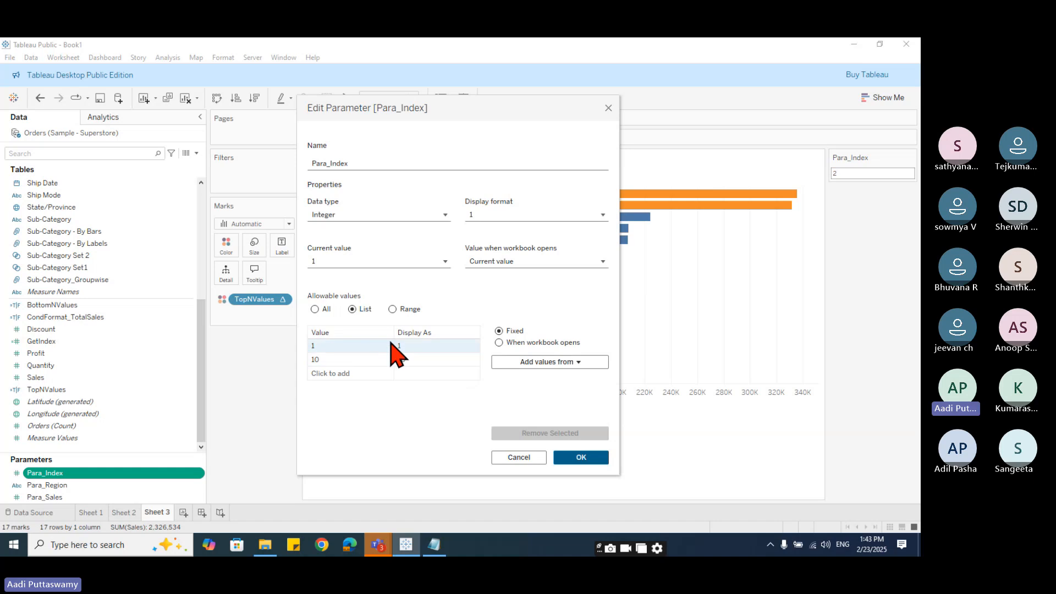
pyautogui.click(394, 309)
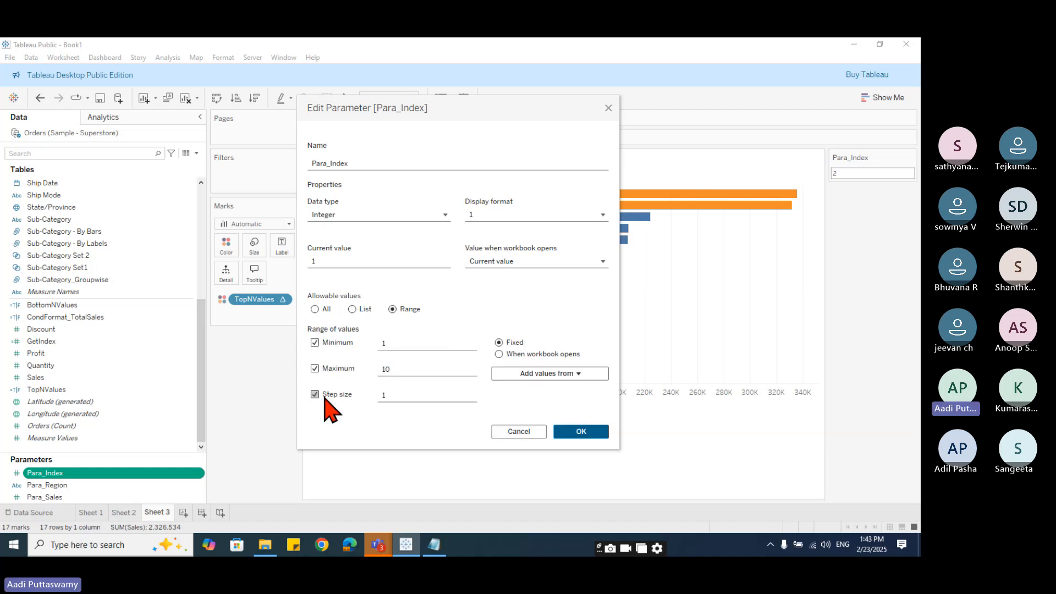
pyautogui.click(365, 310)
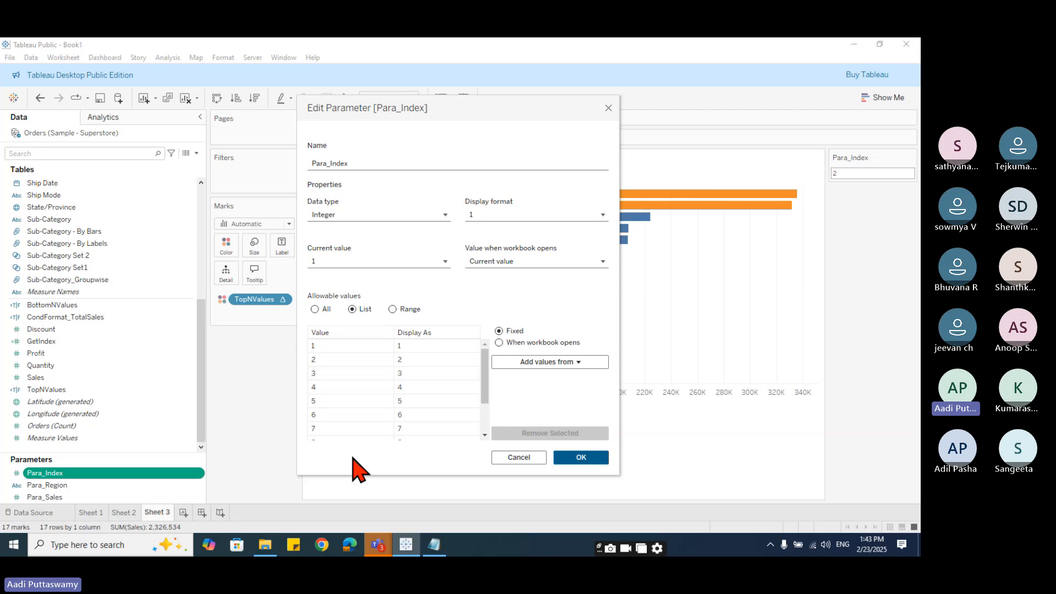
pyautogui.click(584, 461)
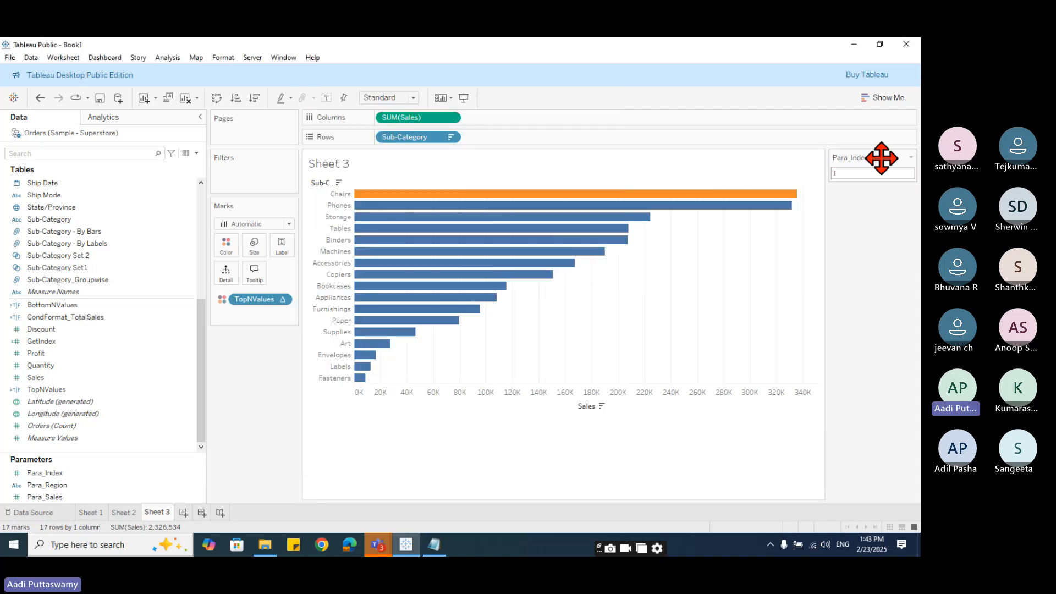
# - Hide the Para_Index parameter control and show it on the sheet again
pyautogui.click(60, 473)
pyautogui.rightClick(61, 472)
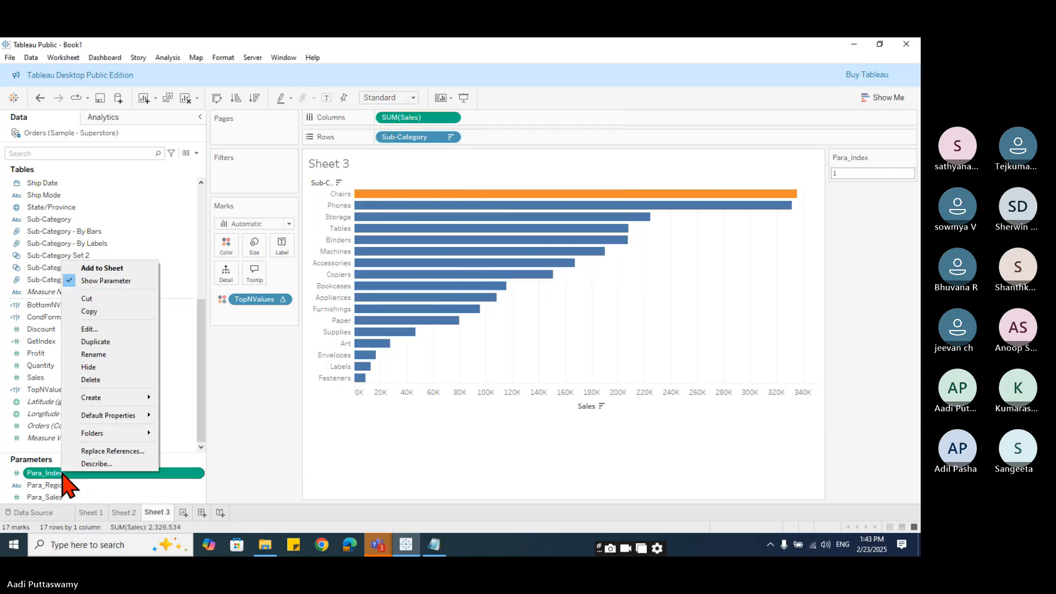
pyautogui.click(110, 281)
pyautogui.rightClick(54, 474)
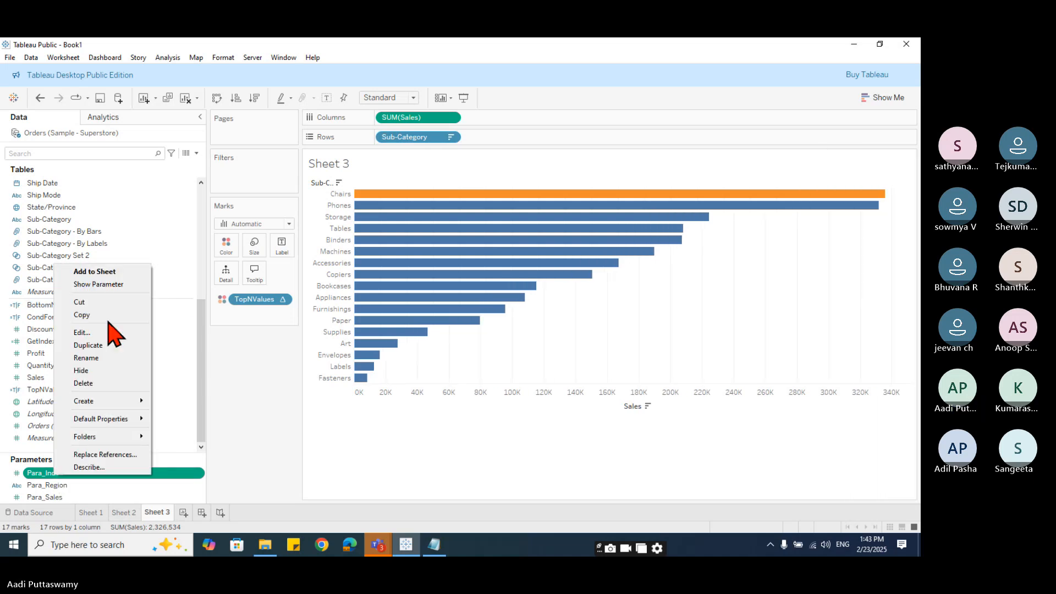
pyautogui.click(99, 284)
# - Display the Para_Index control as a single value list, and switch it to a compact list
pyautogui.click(905, 157)
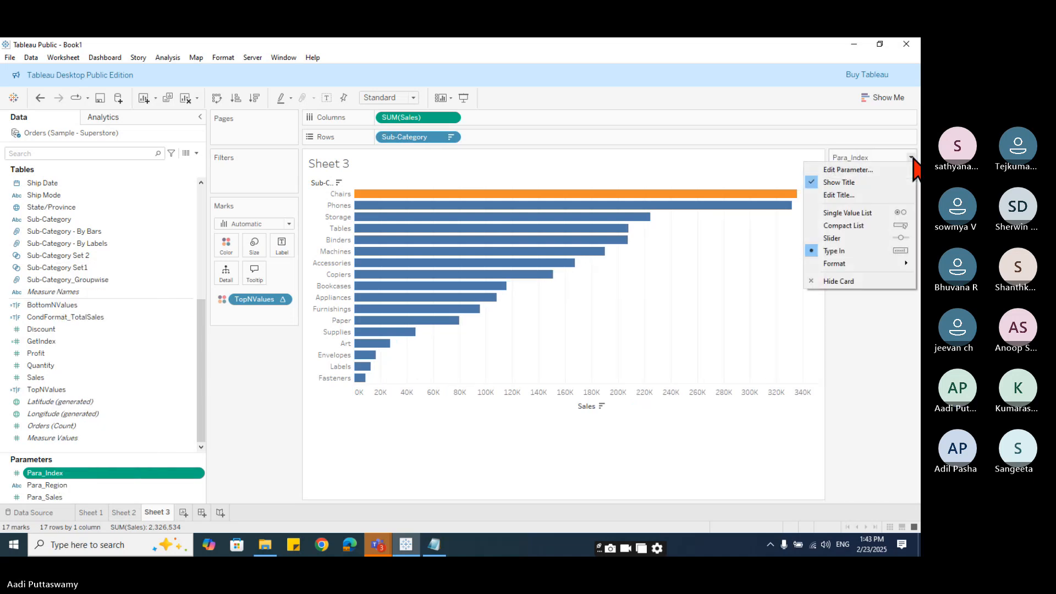
pyautogui.click(869, 214)
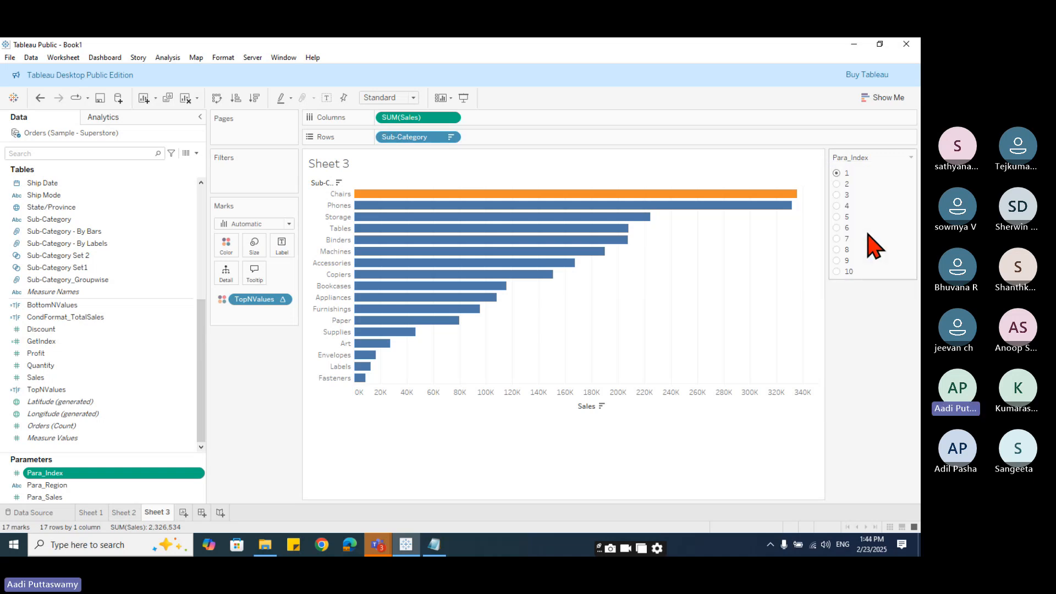
pyautogui.click(911, 157)
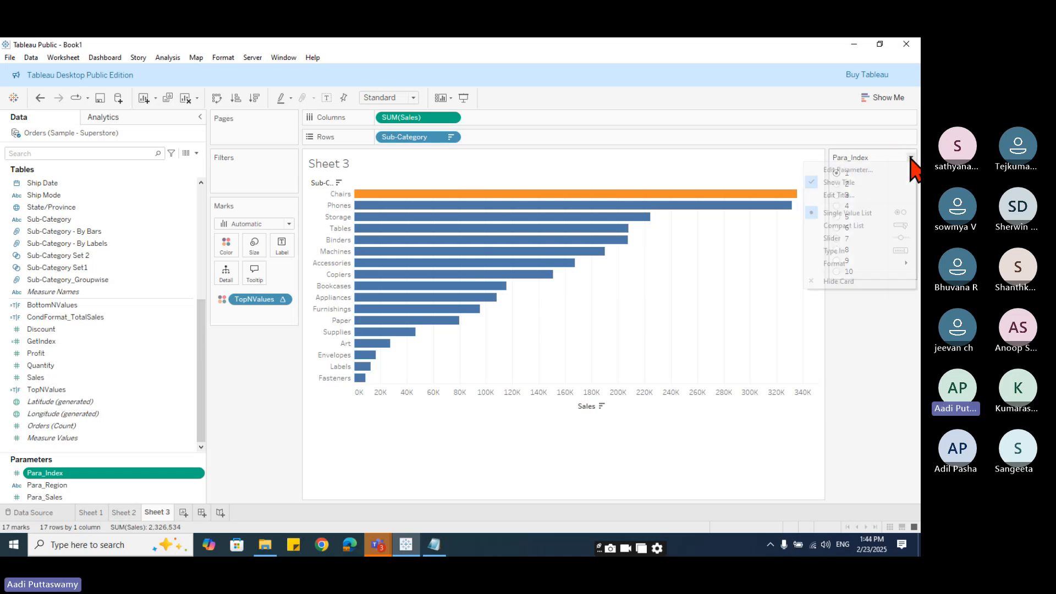
pyautogui.click(857, 226)
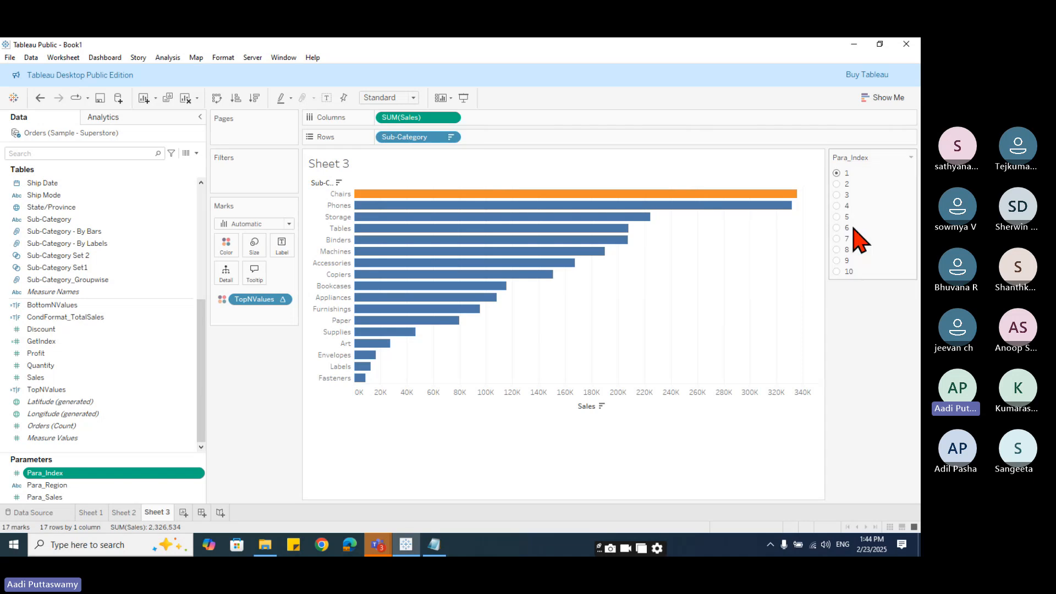
# - Try Para_Index at 2 and set it to 7 to change how many top sub-categories are highlighted
pyautogui.click(910, 174)
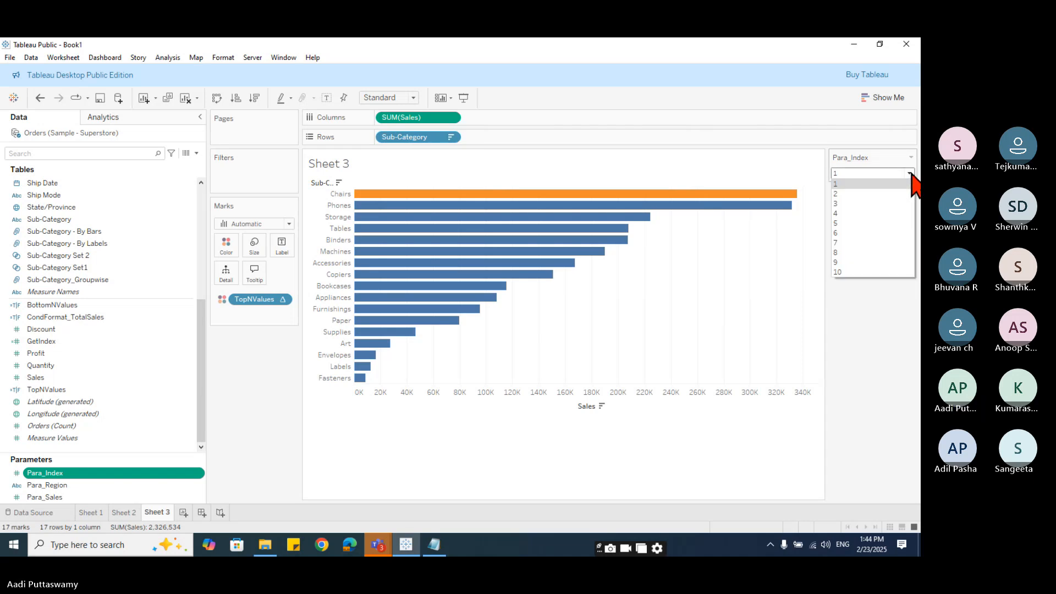
pyautogui.click(877, 194)
pyautogui.click(870, 176)
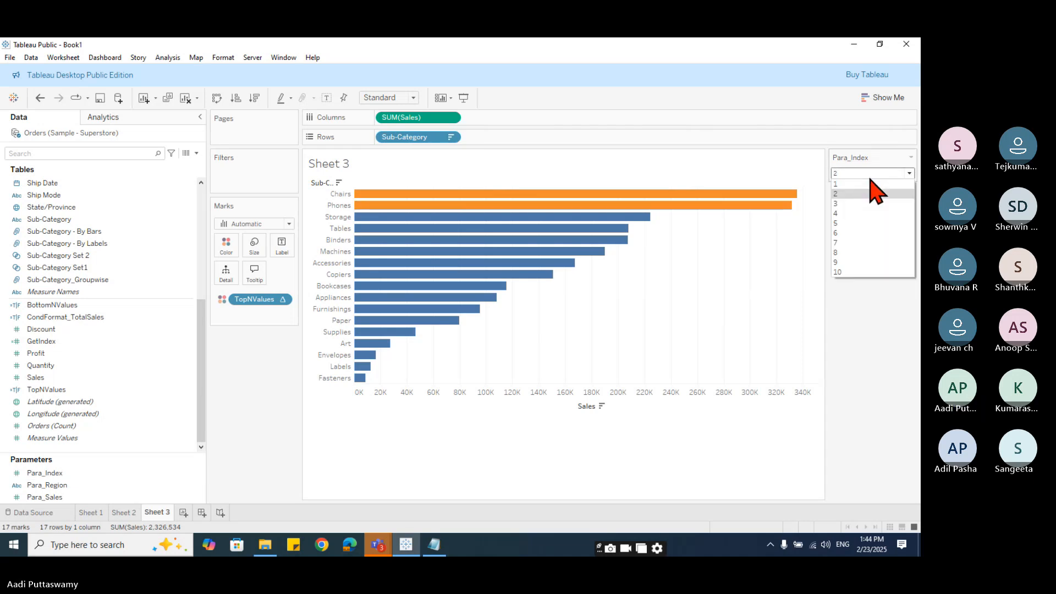
pyautogui.click(853, 245)
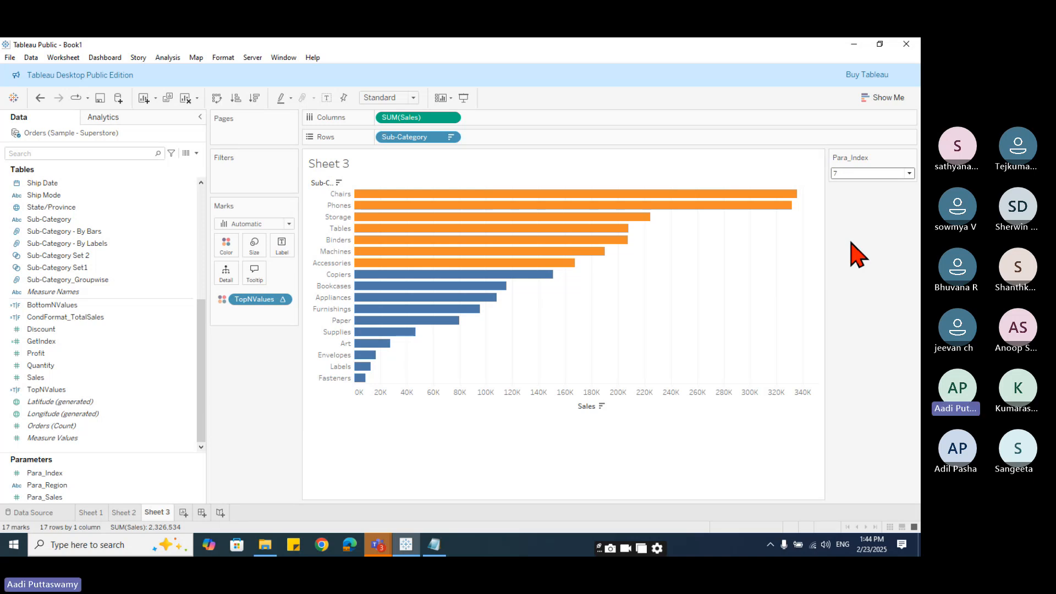
# - Examine which parameters a new Float or String parameter can take its workbook-opening value from, and discard the new parameter
pyautogui.click(196, 154)
pyautogui.click(173, 175)
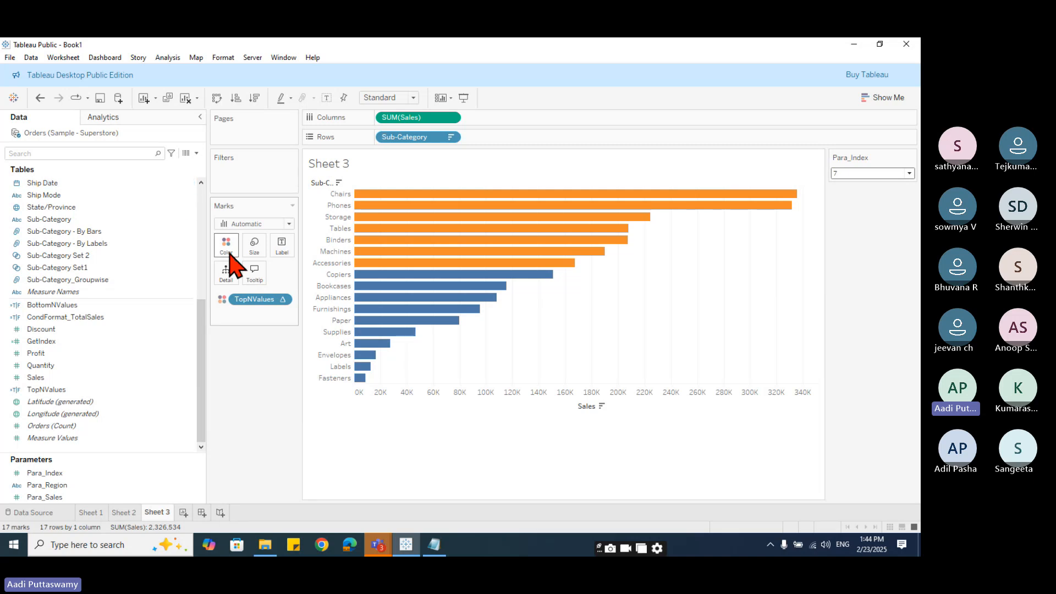
pyautogui.click(585, 290)
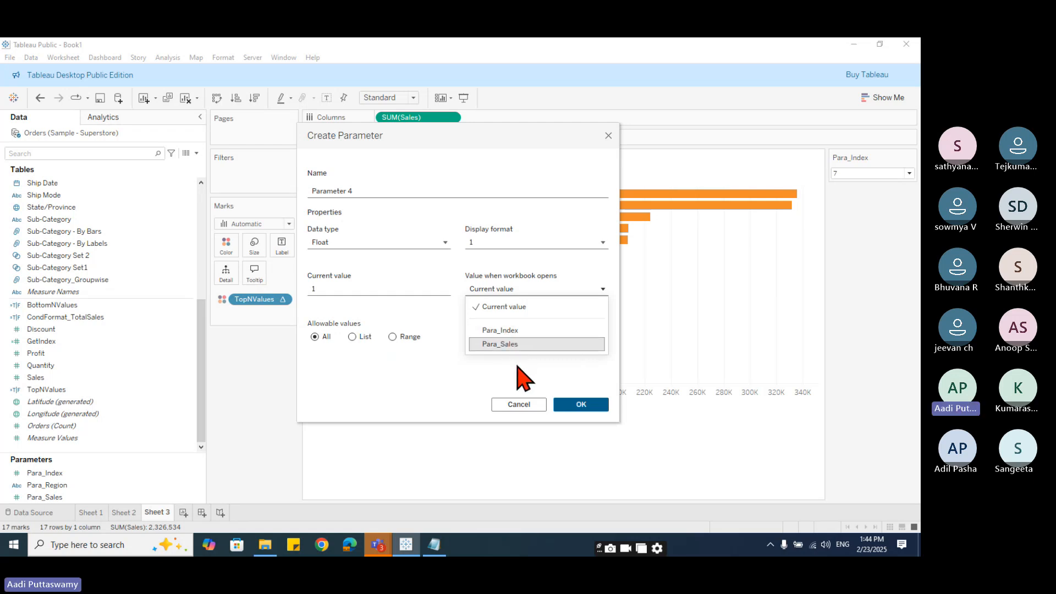
pyautogui.click(384, 244)
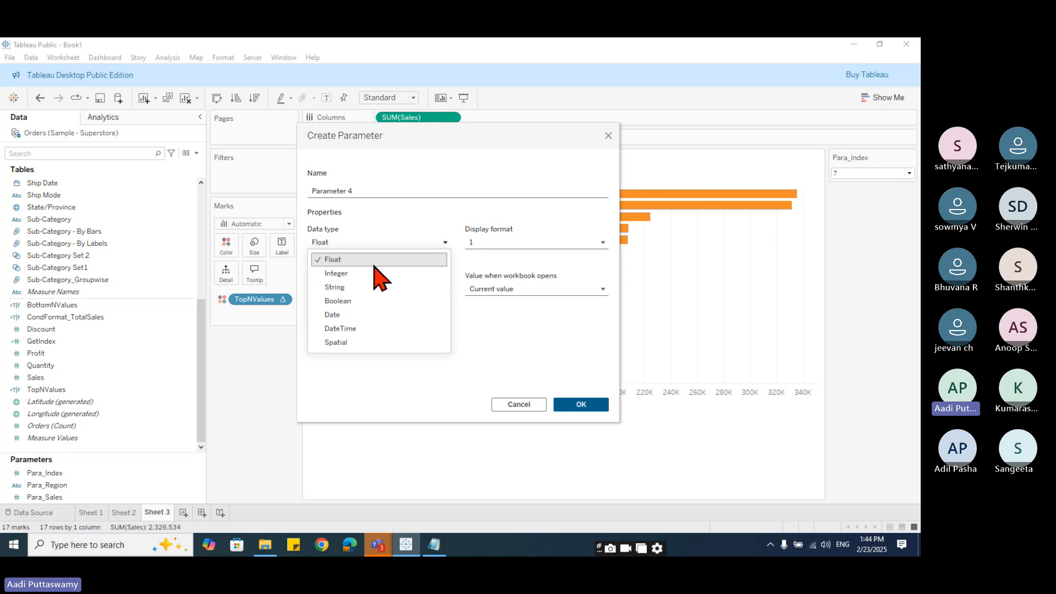
pyautogui.click(367, 287)
pyautogui.click(553, 289)
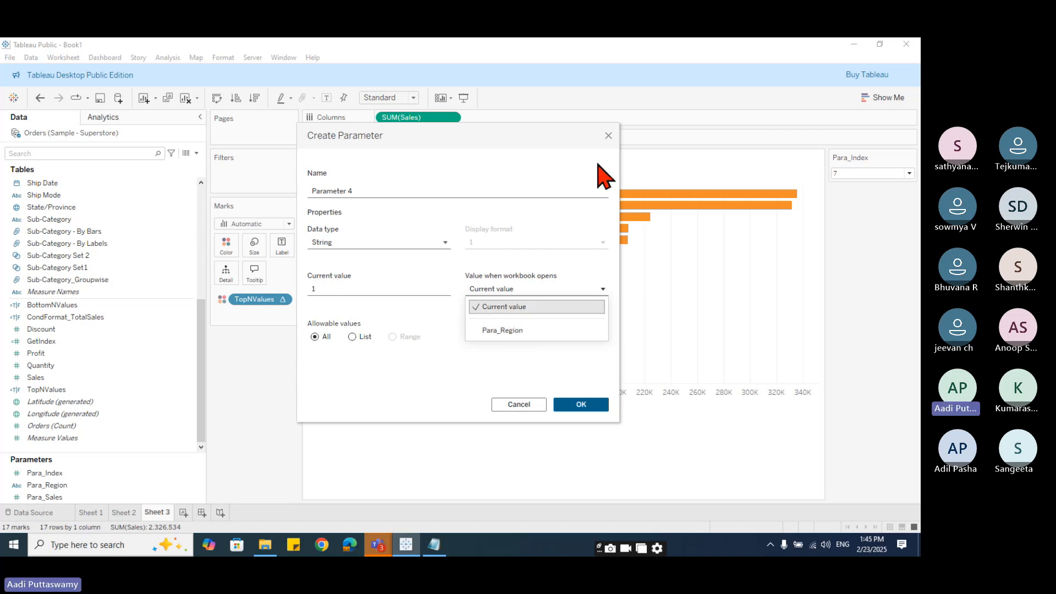
pyautogui.click(608, 135)
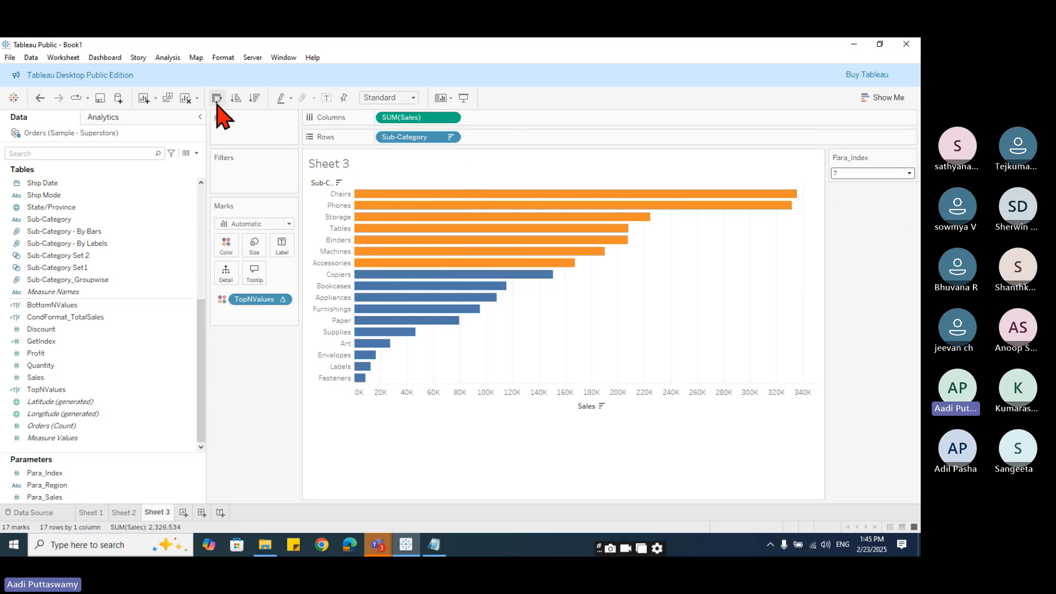
# - Clear Sheet 3 and place Region on Rows
pyautogui.click(187, 98)
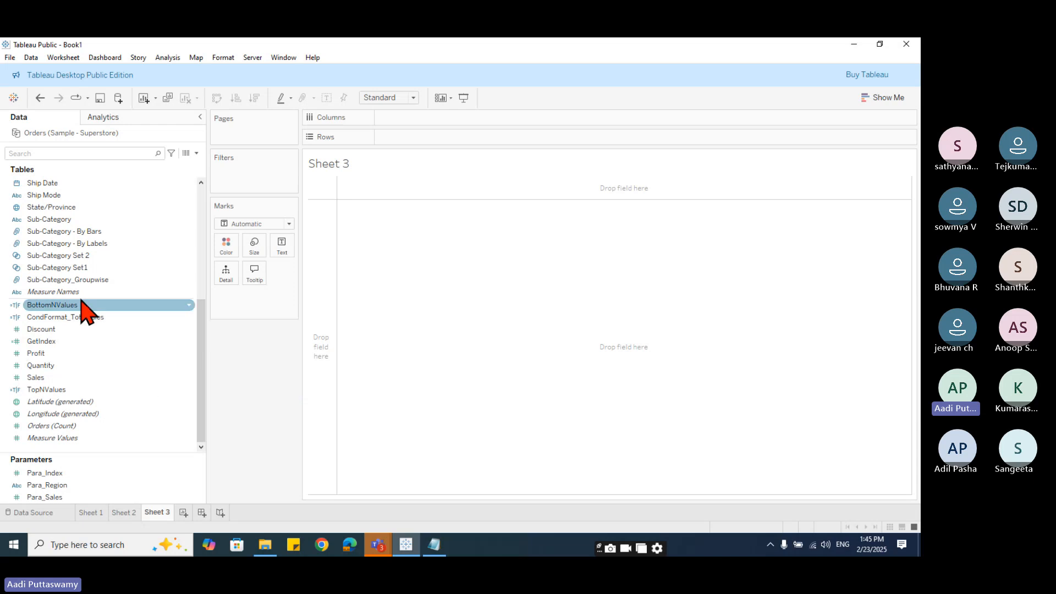
pyautogui.scroll(6, 78, 239)
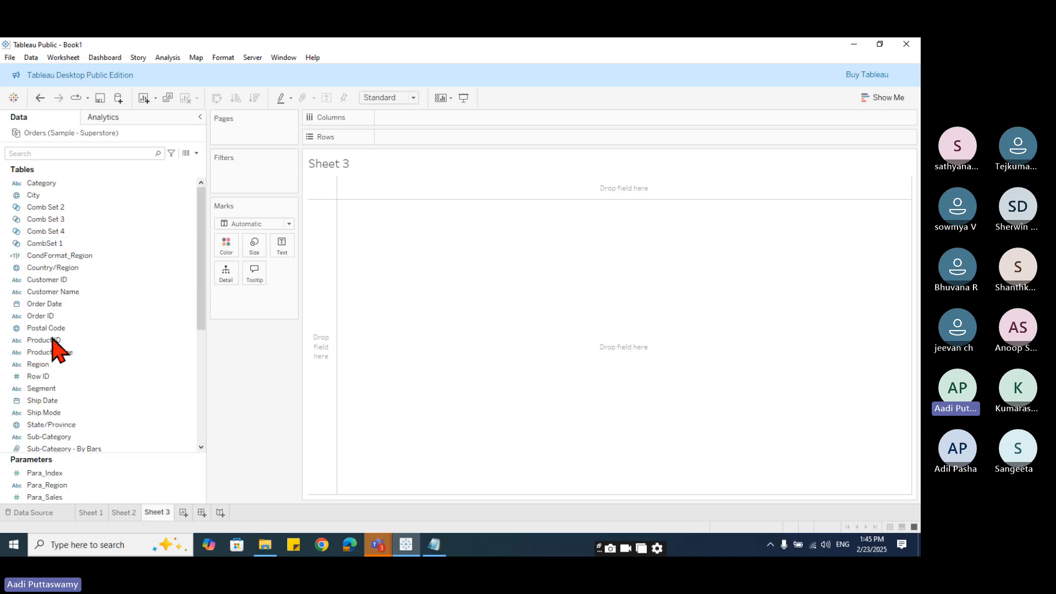
pyautogui.moveTo(52, 366); pyautogui.dragTo(437, 139)
# - Add Sales to the Region view and display the result as a text table
pyautogui.scroll(-3, 60, 418)
pyautogui.click(53, 439)
pyautogui.scroll(-3, 53, 438)
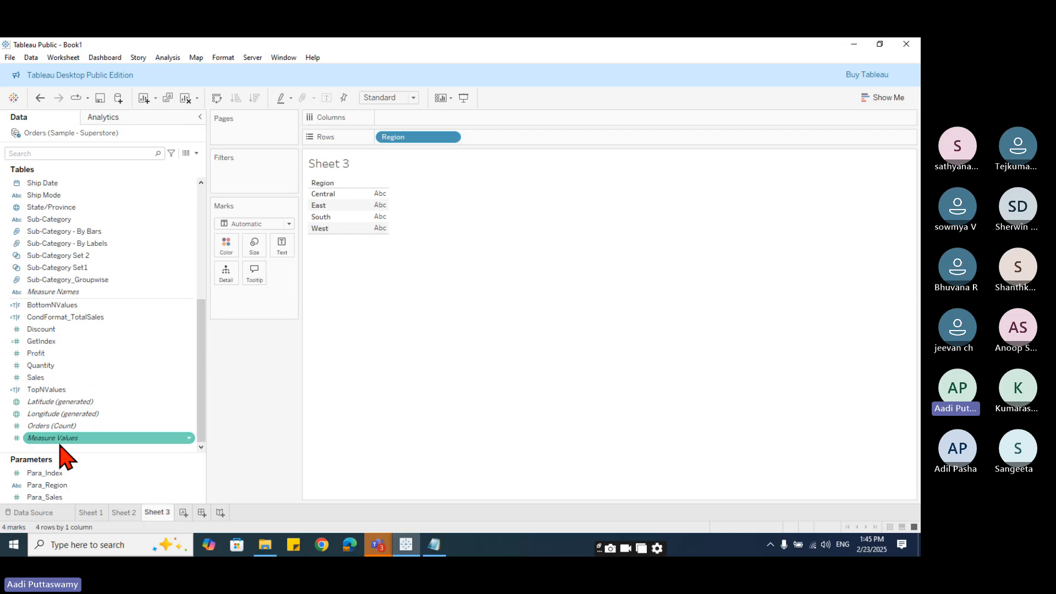
pyautogui.moveTo(36, 378); pyautogui.dragTo(412, 118)
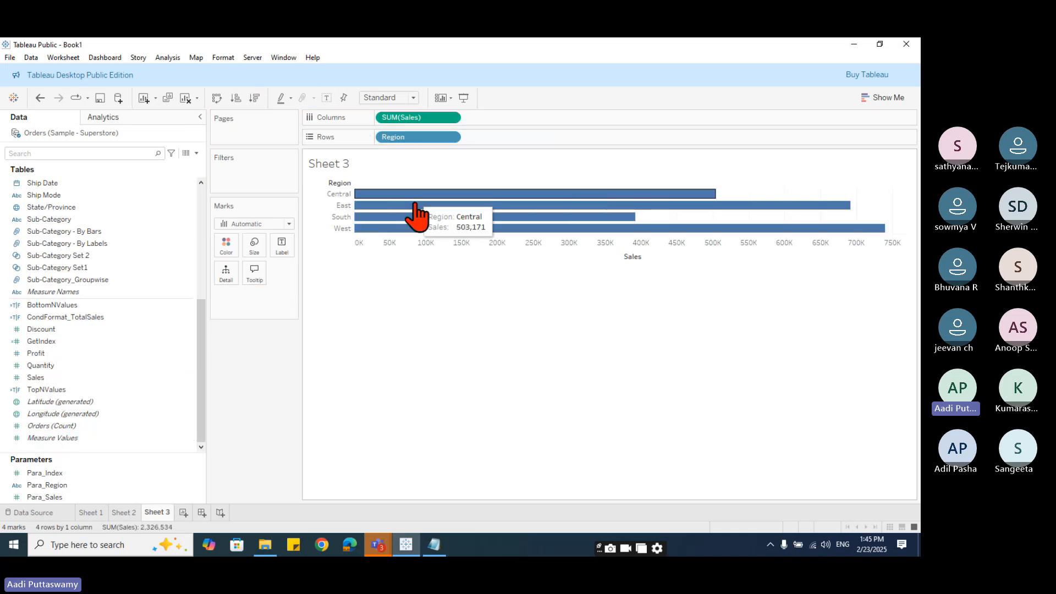
pyautogui.click(877, 99)
pyautogui.click(827, 133)
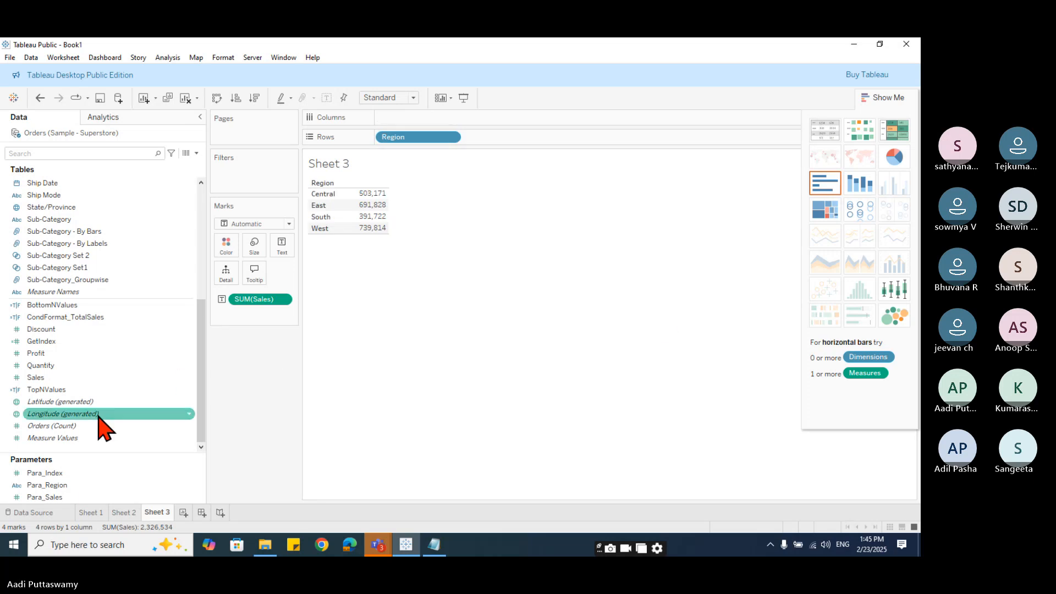
# - Break the text table down by Category on Rows and Ship Mode on Columns
pyautogui.scroll(5, 89, 252)
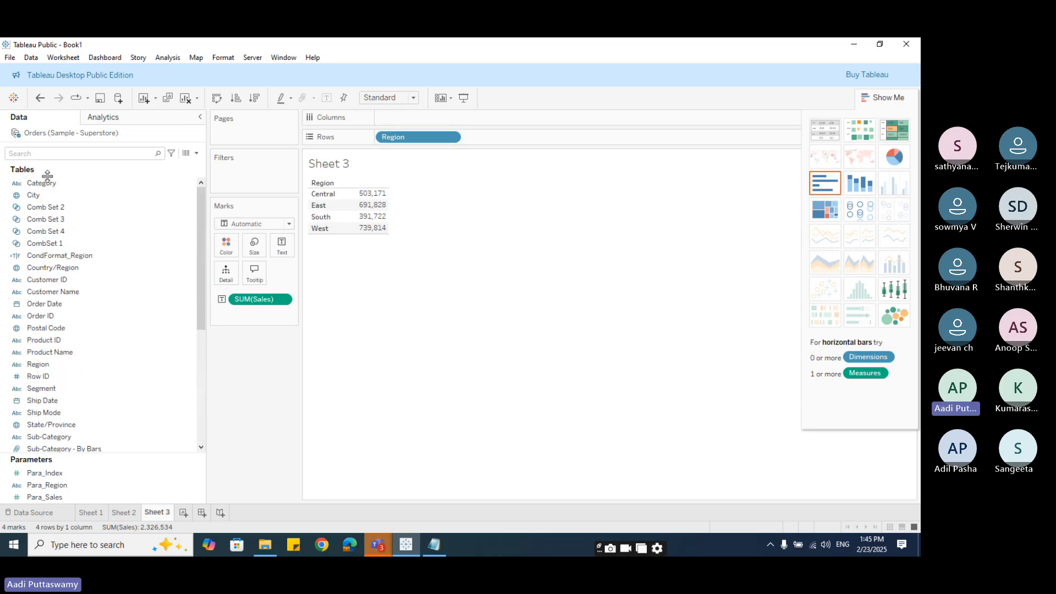
pyautogui.moveTo(47, 175); pyautogui.dragTo(506, 140)
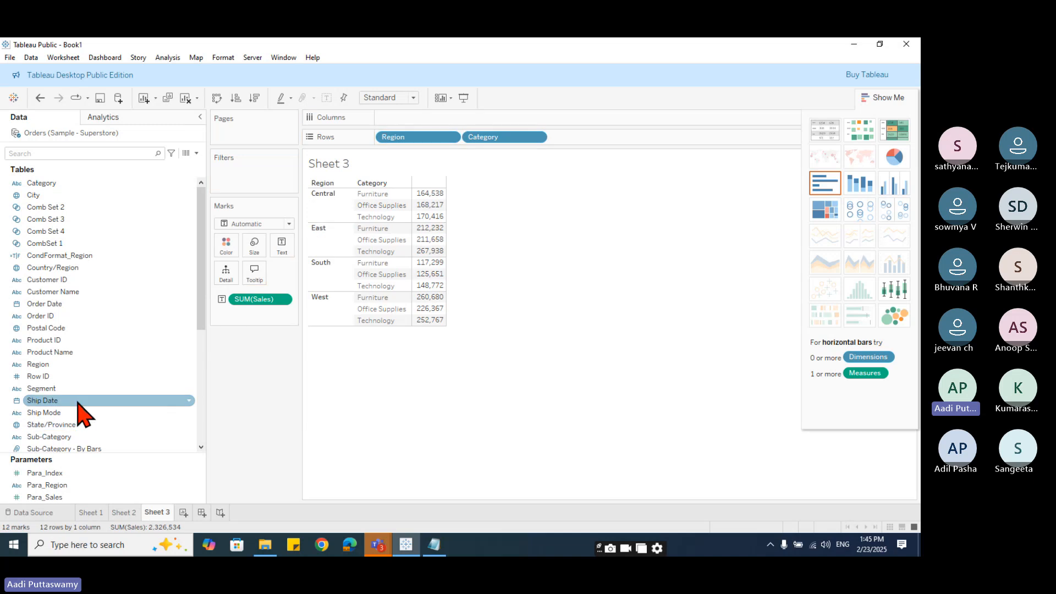
pyautogui.scroll(-5, 82, 415)
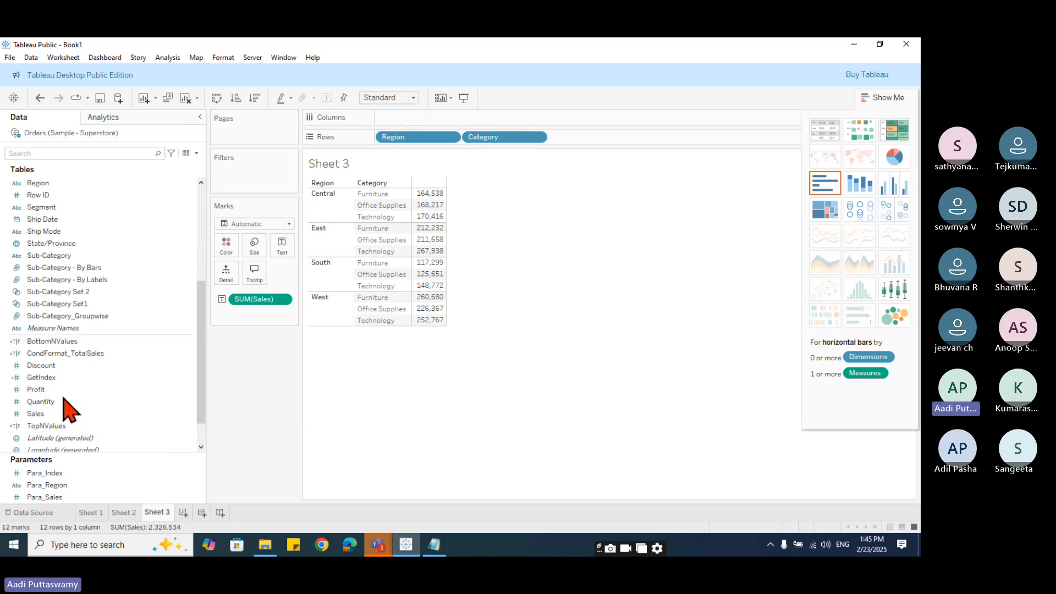
pyautogui.scroll(4, 66, 385)
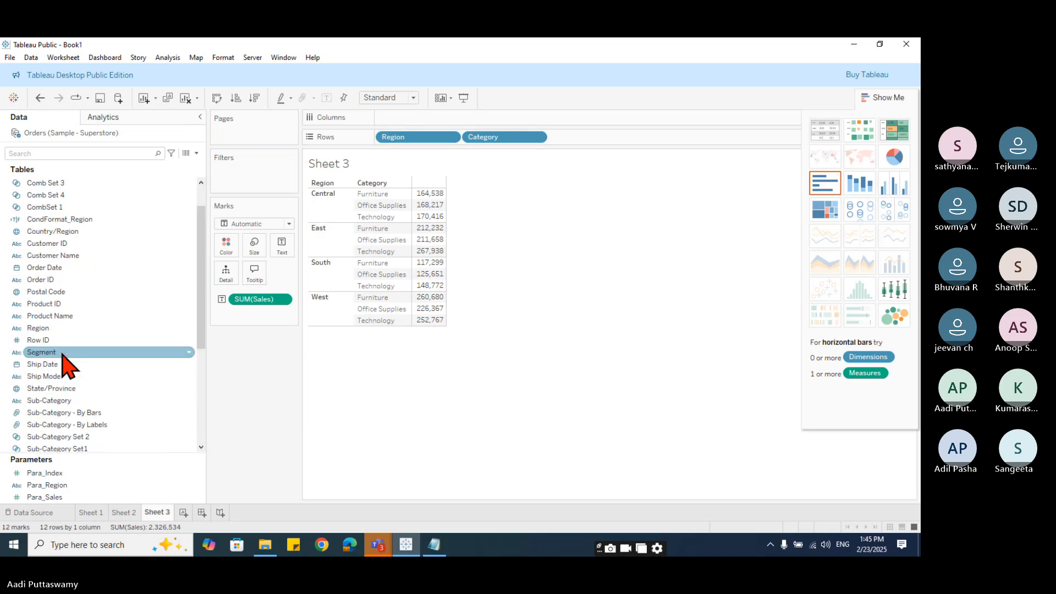
pyautogui.moveTo(52, 376); pyautogui.dragTo(448, 116)
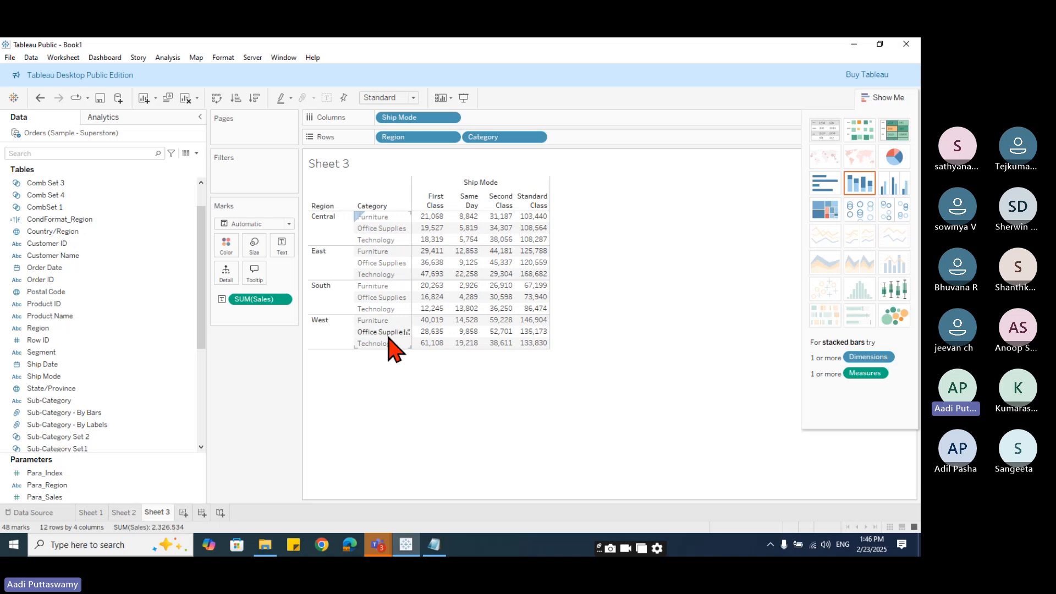
# - Color the sales figures in the text table by the CondFormat_TotalSales field
pyautogui.scroll(-2, 85, 418)
pyautogui.scroll(-1, 96, 451)
pyautogui.click(92, 440)
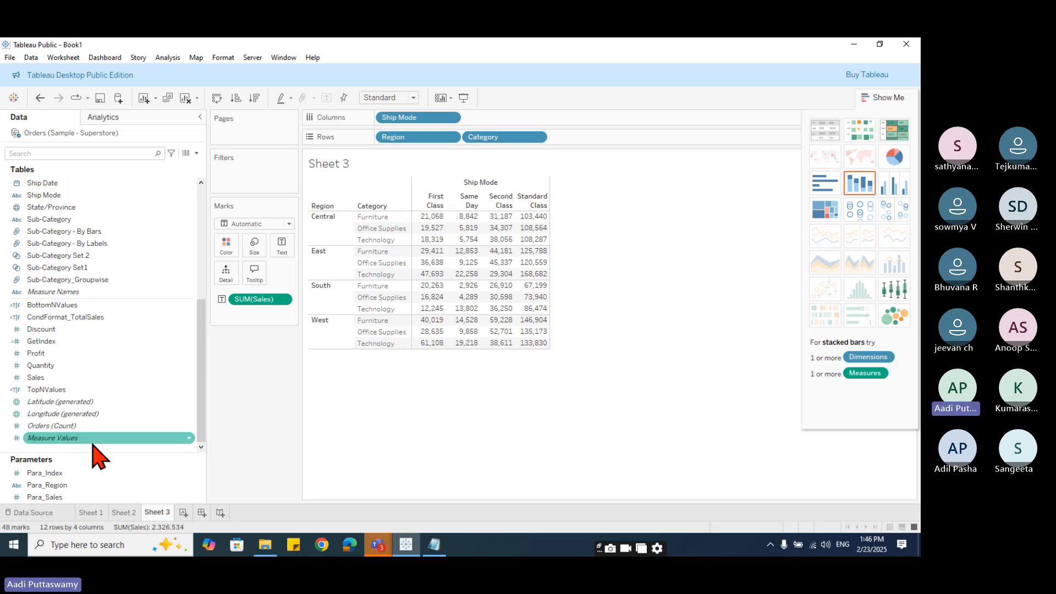
pyautogui.scroll(-2, 82, 437)
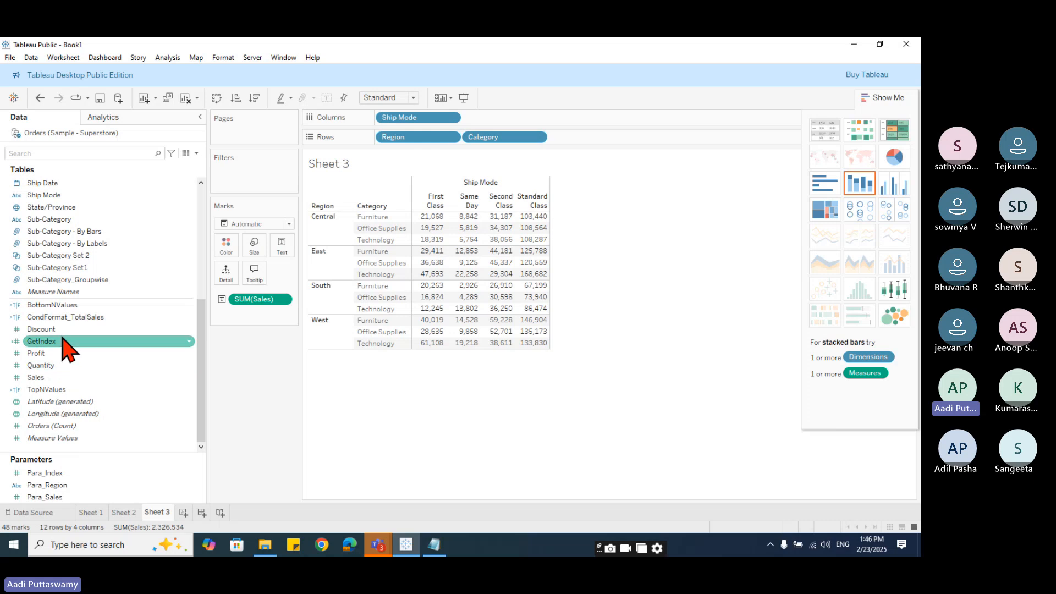
pyautogui.rightClick(81, 318)
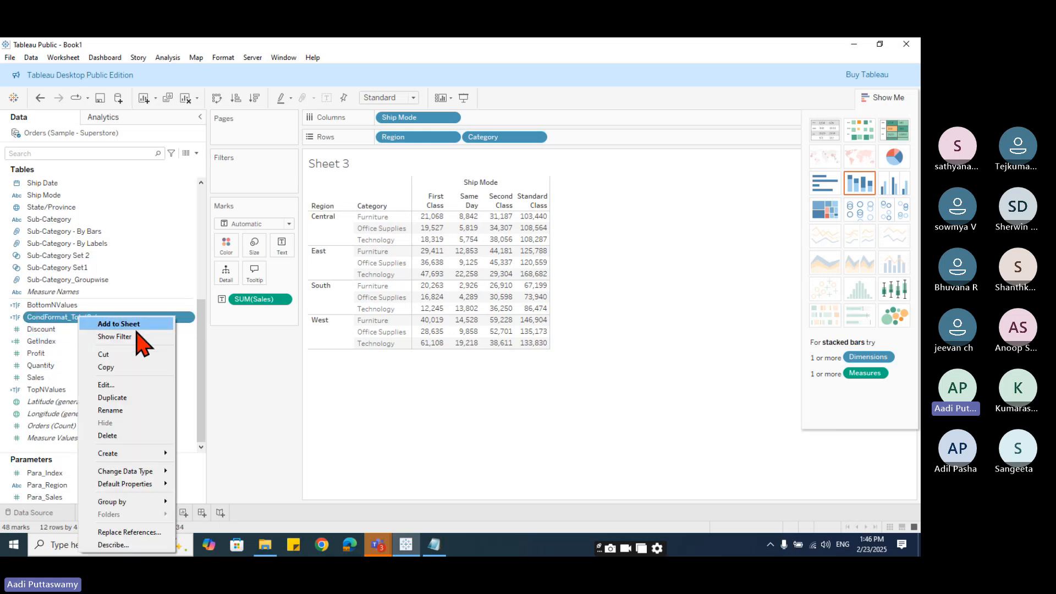
pyautogui.moveTo(55, 318); pyautogui.dragTo(226, 245)
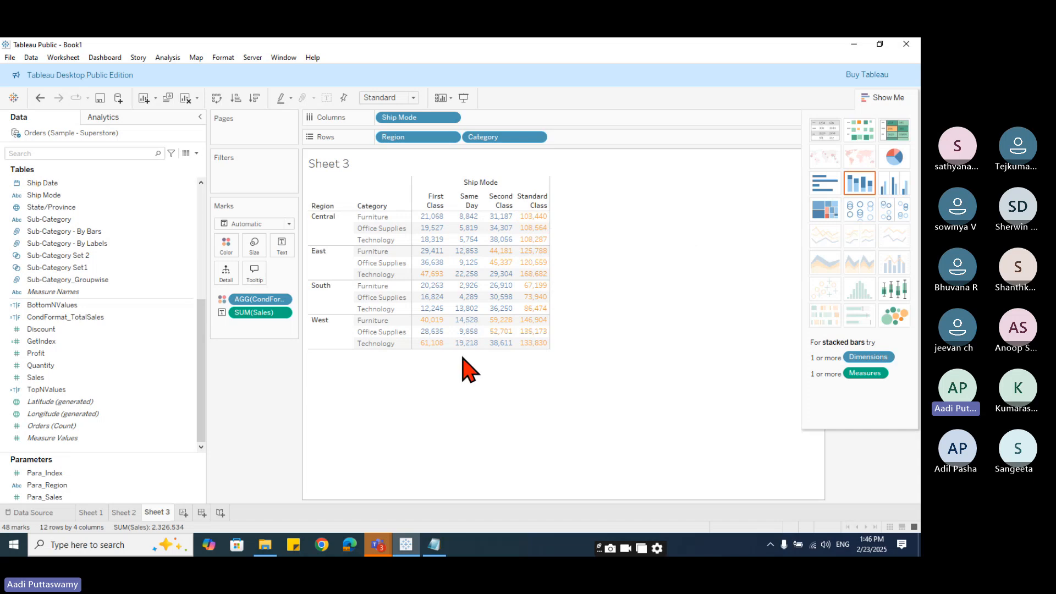
# - Edit the CondFormat_TotalSales calculation to remove the SUM aggregation, making the formula [Sales] >= [Para_Sales]
pyautogui.rightClick(55, 318)
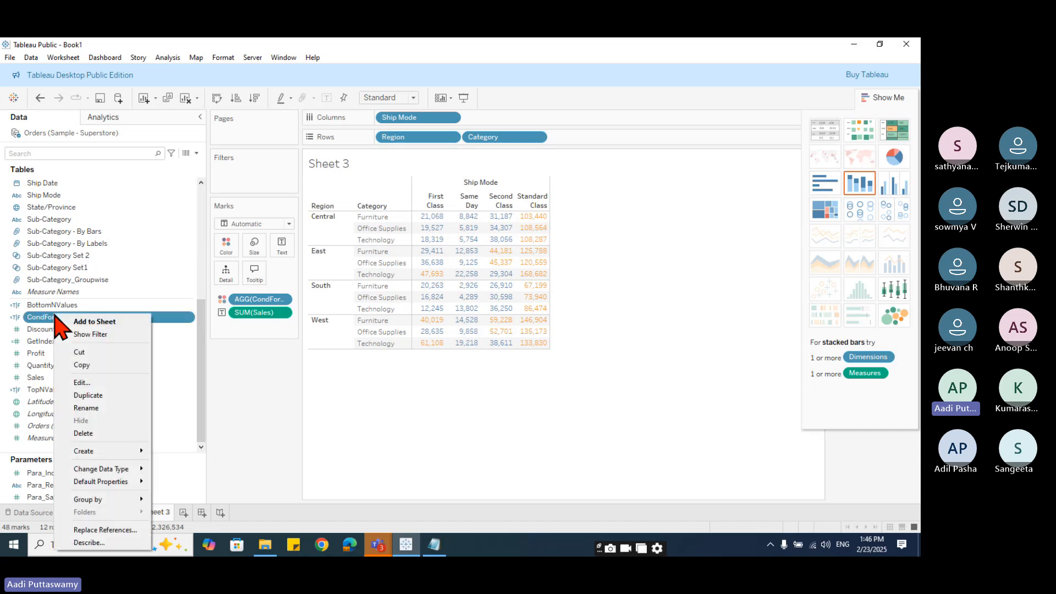
pyautogui.click(112, 382)
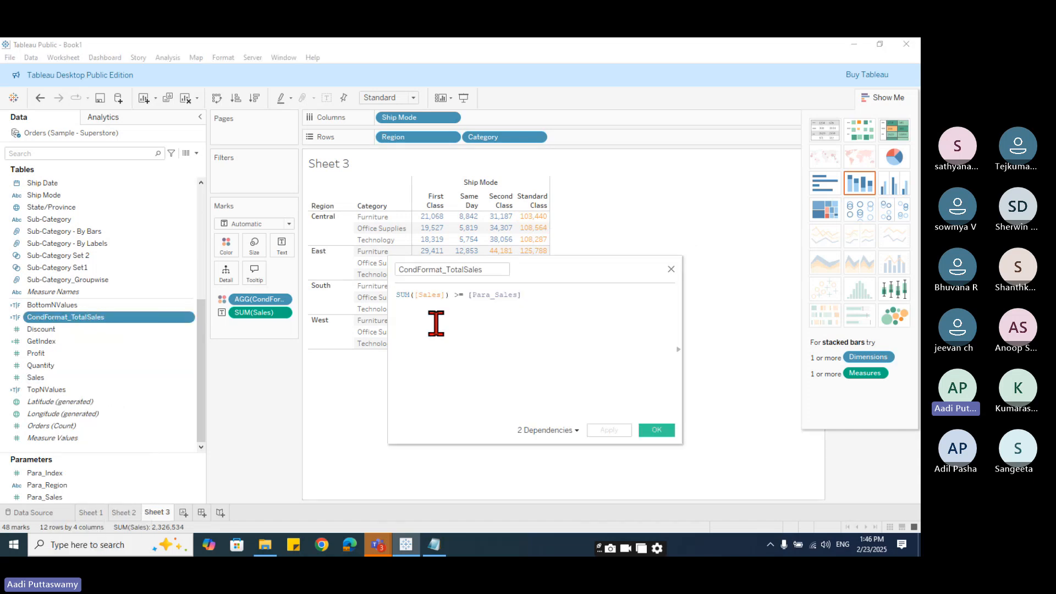
pyautogui.click(414, 295)
pyautogui.press('BackSpace')
pyautogui.press('BackSpace')
pyautogui.press('BackSpace')
pyautogui.press('BackSpace')
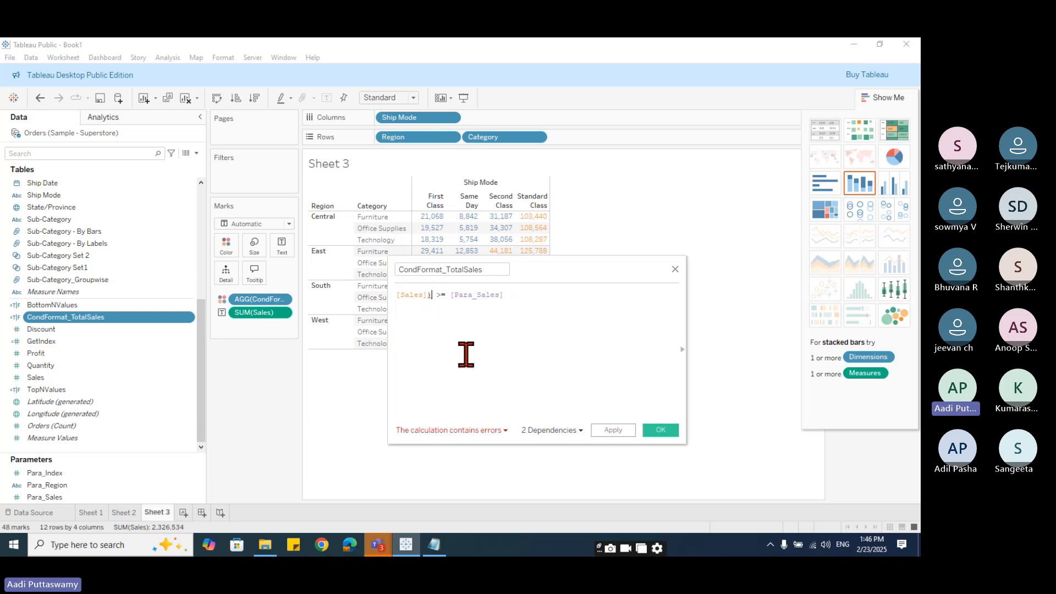
pyautogui.press('BackSpace')
pyautogui.click(527, 302)
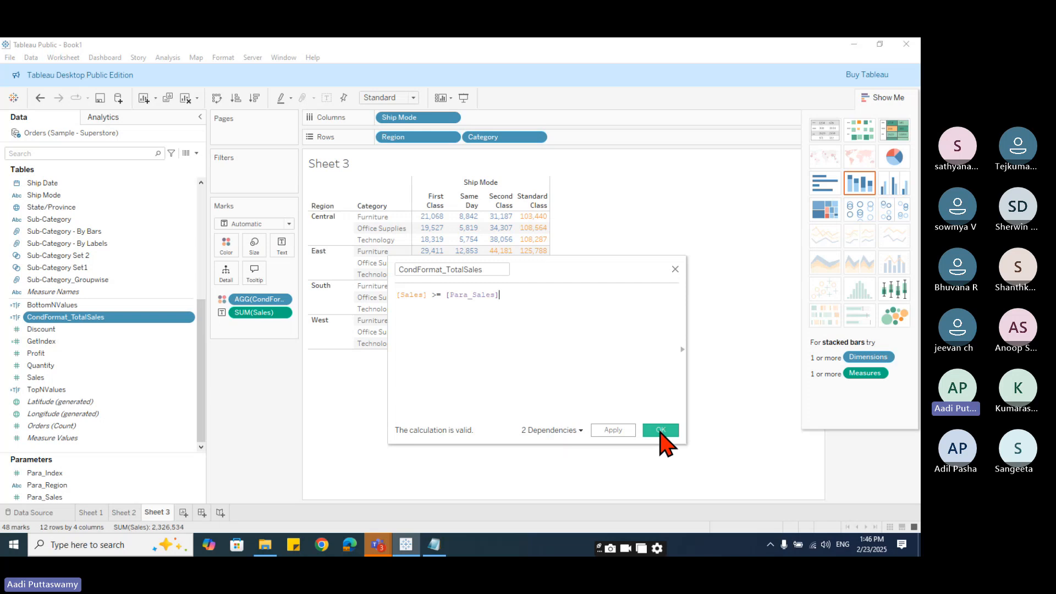
pyautogui.click(660, 430)
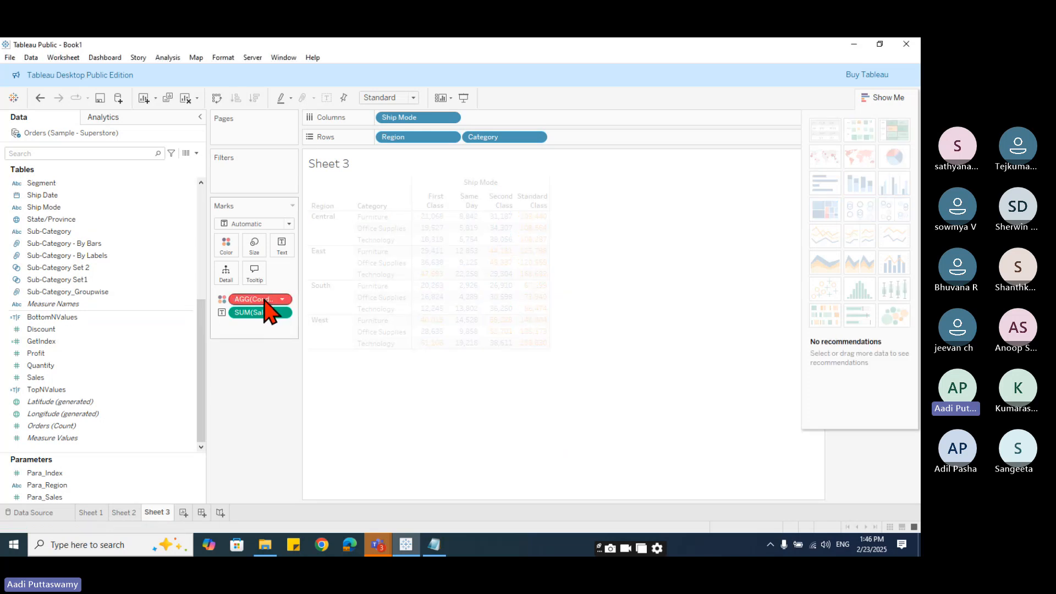
# - Remove the invalid CondFormat_TotalSales field from the marks and color the sales figures by the updated row-level CondFormat_TotalSales
pyautogui.moveTo(266, 308); pyautogui.dragTo(268, 388)
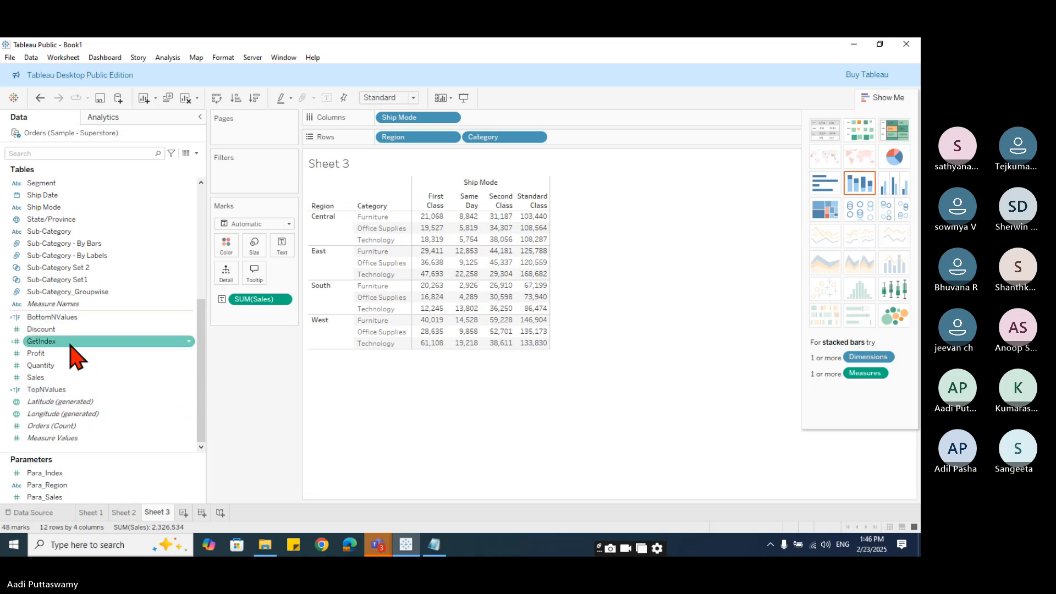
pyautogui.scroll(4, 74, 355)
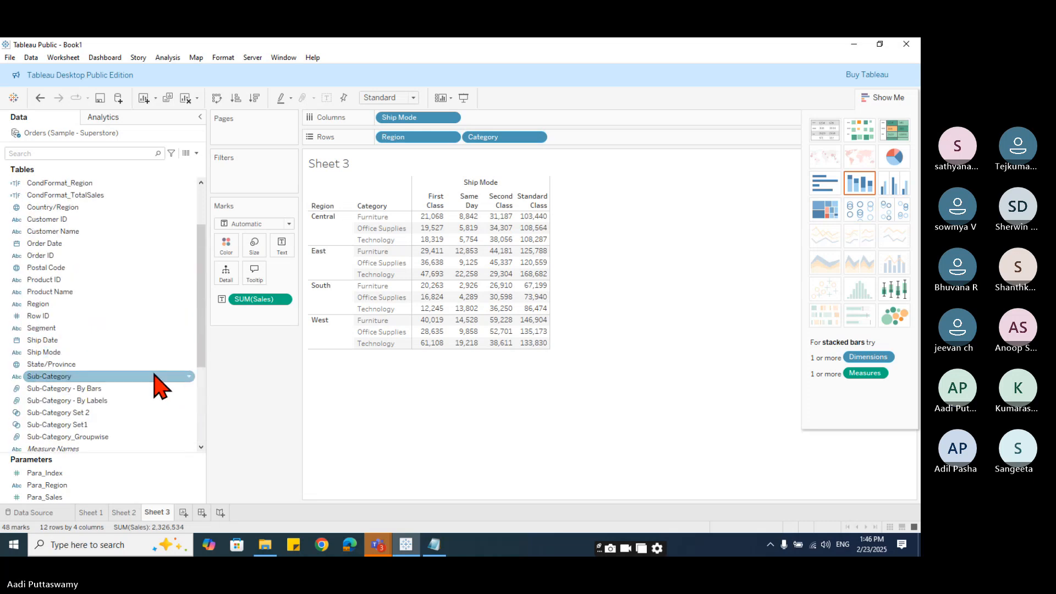
pyautogui.scroll(-3, 156, 382)
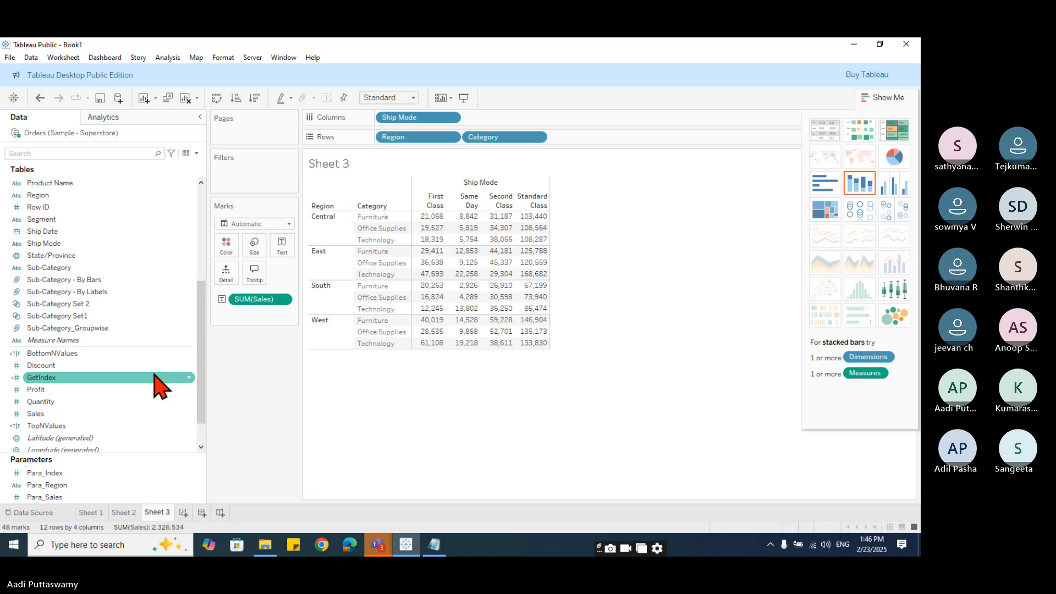
pyautogui.scroll(5, 156, 382)
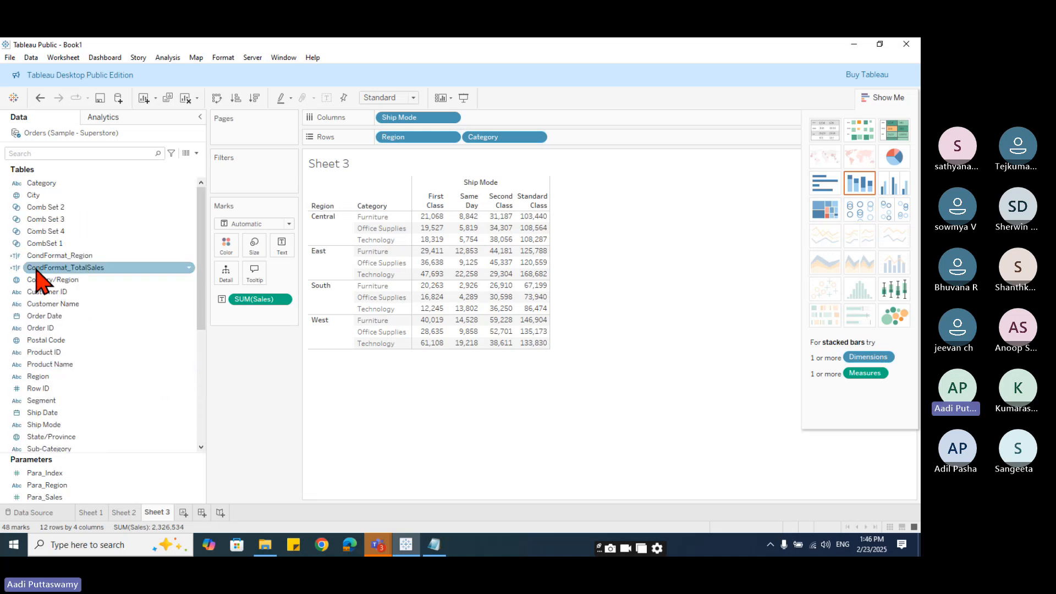
pyautogui.moveTo(37, 271); pyautogui.dragTo(221, 250)
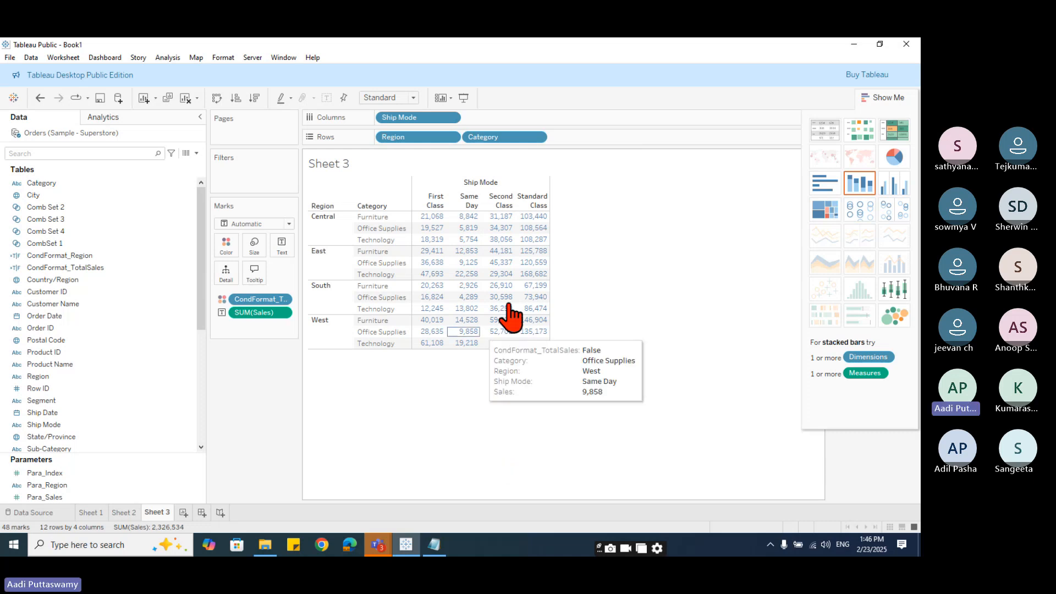
# - Change the CondFormat_TotalSales formula to compare Sales with the fixed value 500 instead of the Para_Sales parameter
pyautogui.rightClick(81, 267)
pyautogui.click(108, 335)
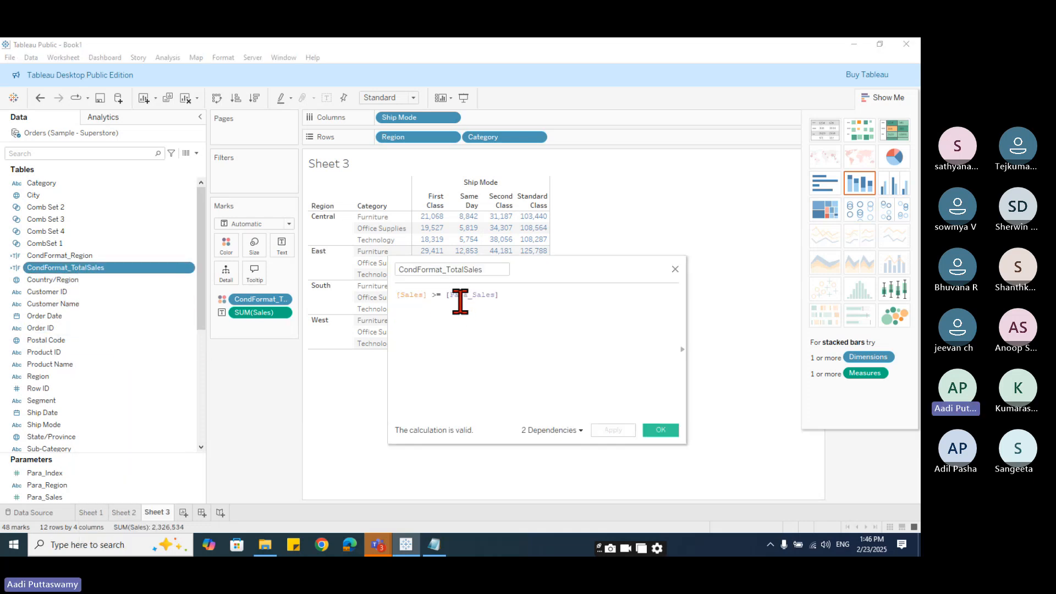
pyautogui.moveTo(449, 297); pyautogui.dragTo(530, 296)
pyautogui.press('BackSpace')
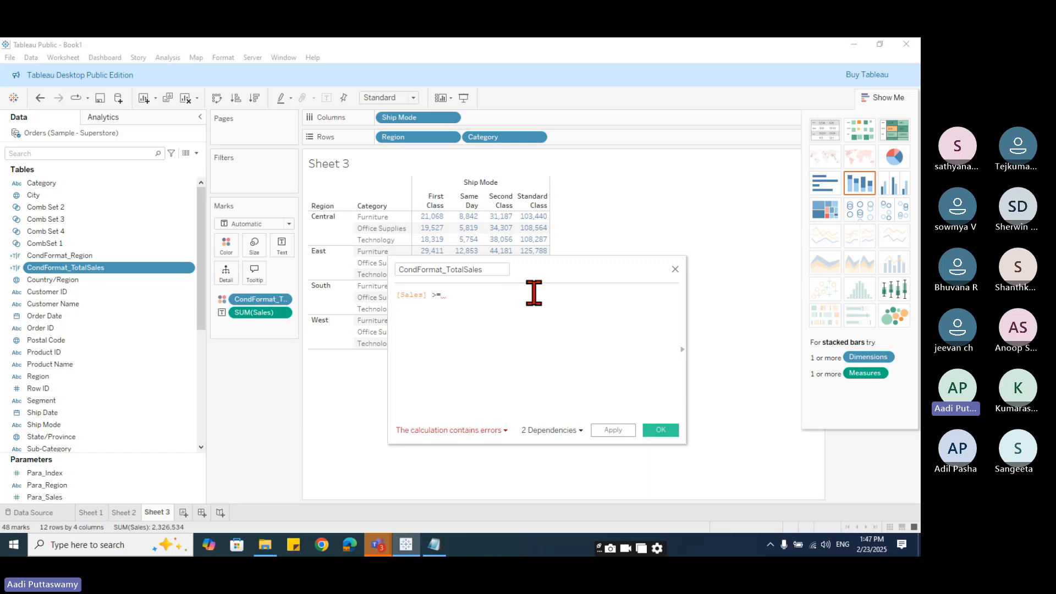
pyautogui.write('500')
pyautogui.click(660, 432)
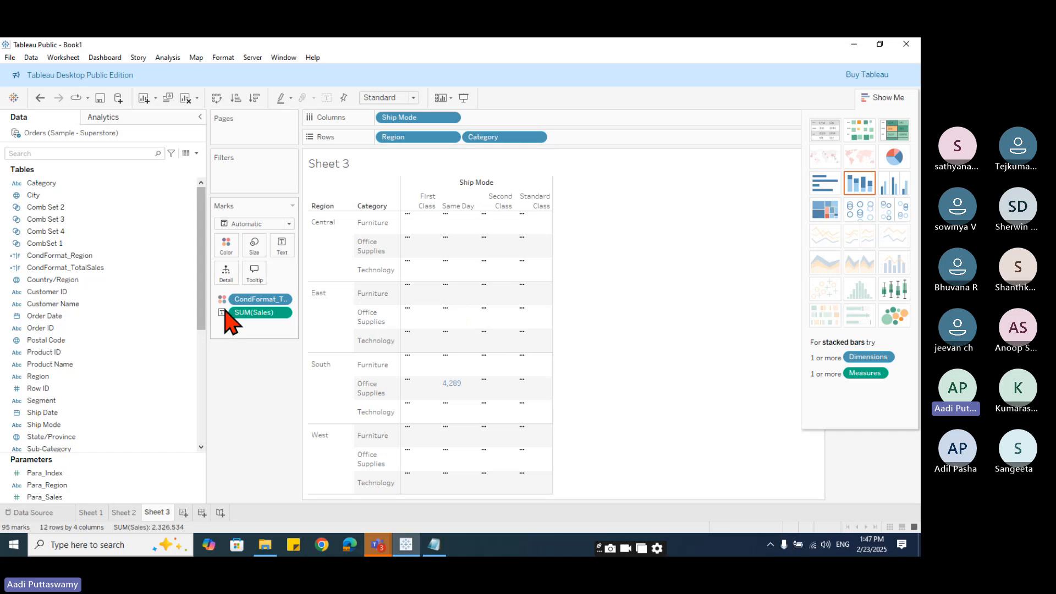
# - Change the Sales text mark from a sum to an attribute and make it discrete
pyautogui.click(283, 313)
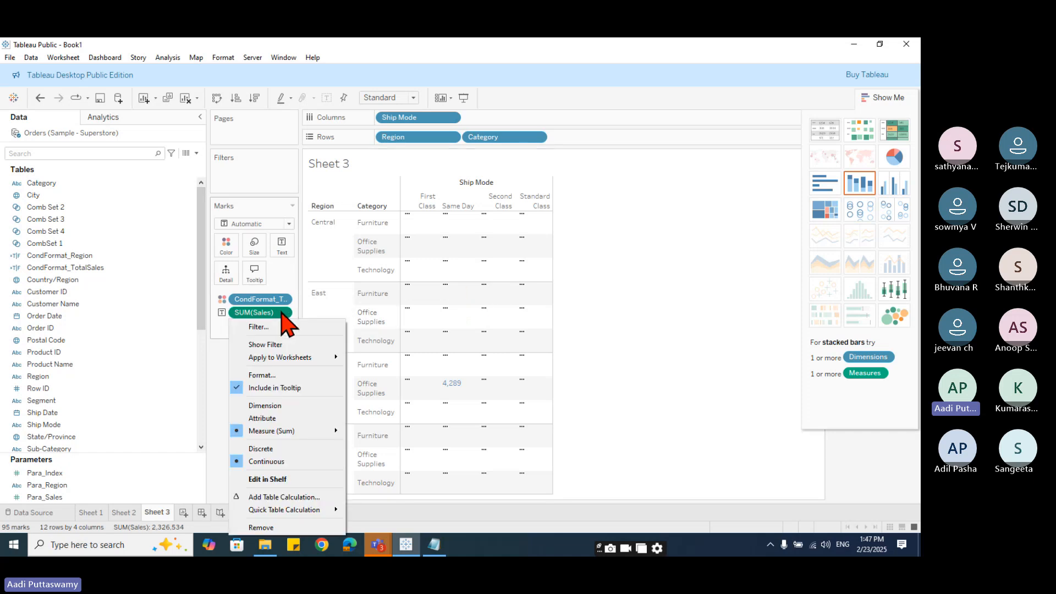
pyautogui.moveTo(275, 433)
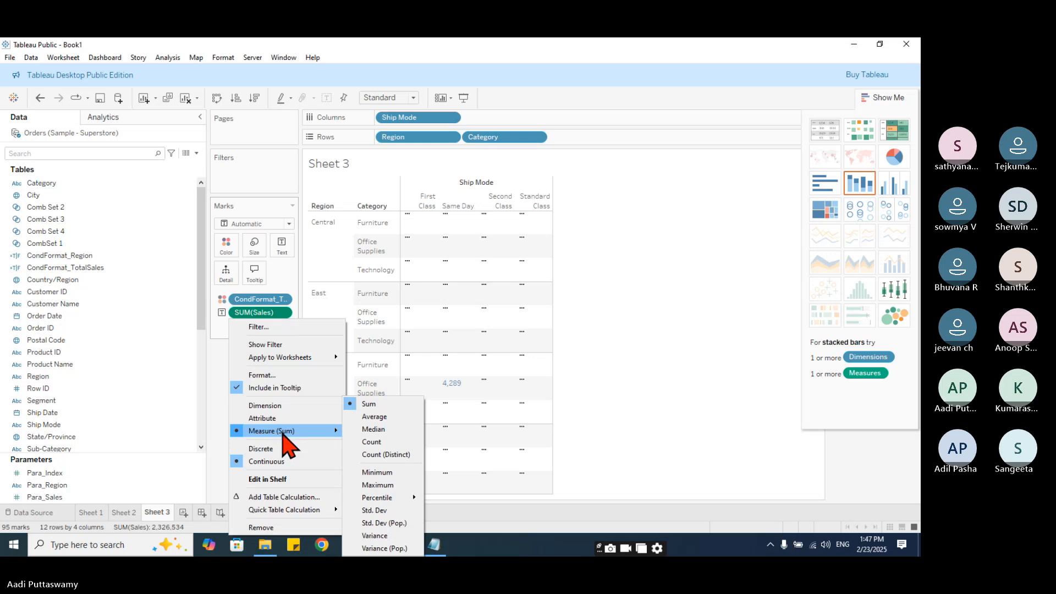
pyautogui.click(275, 420)
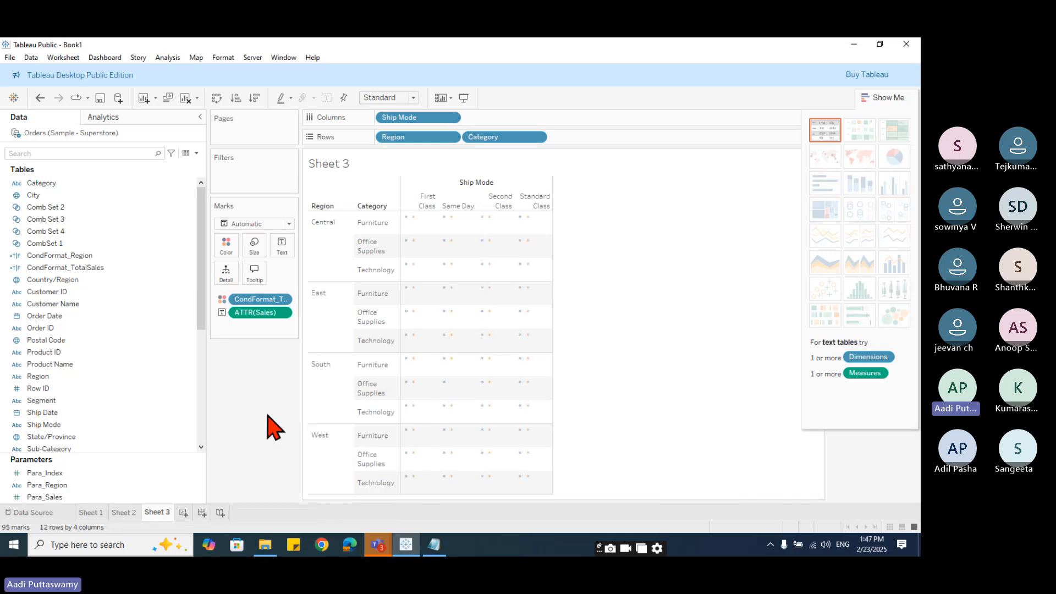
pyautogui.click(283, 322)
pyautogui.click(279, 464)
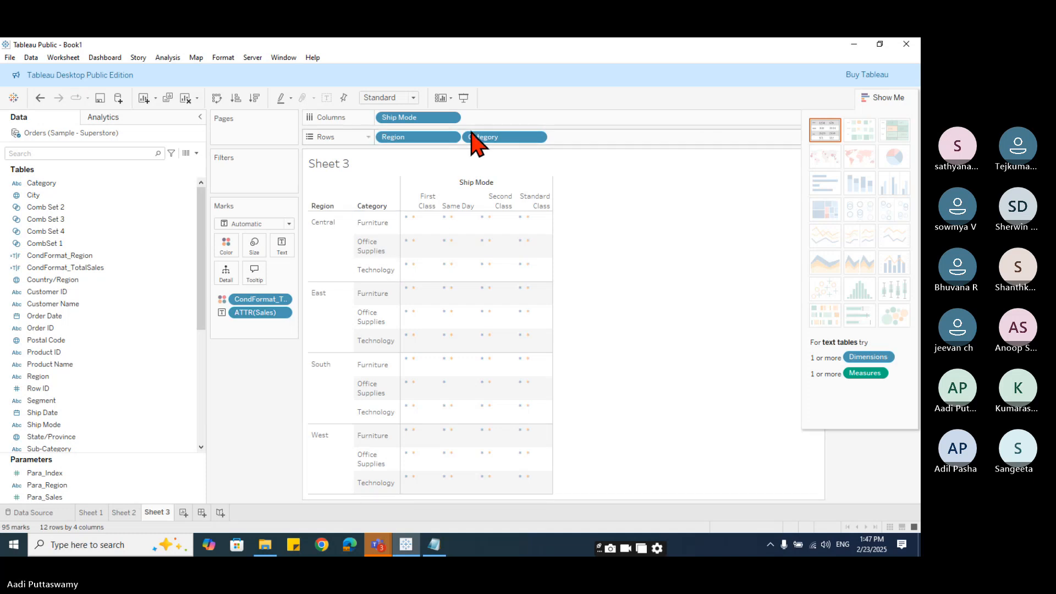
# - Remove Region, Category, Ship Mode and Sales from the view, keeping only CondFormat_TotalSales on Color
pyautogui.moveTo(421, 137); pyautogui.dragTo(665, 330)
pyautogui.moveTo(412, 119); pyautogui.dragTo(247, 459)
pyautogui.moveTo(389, 138); pyautogui.dragTo(257, 440)
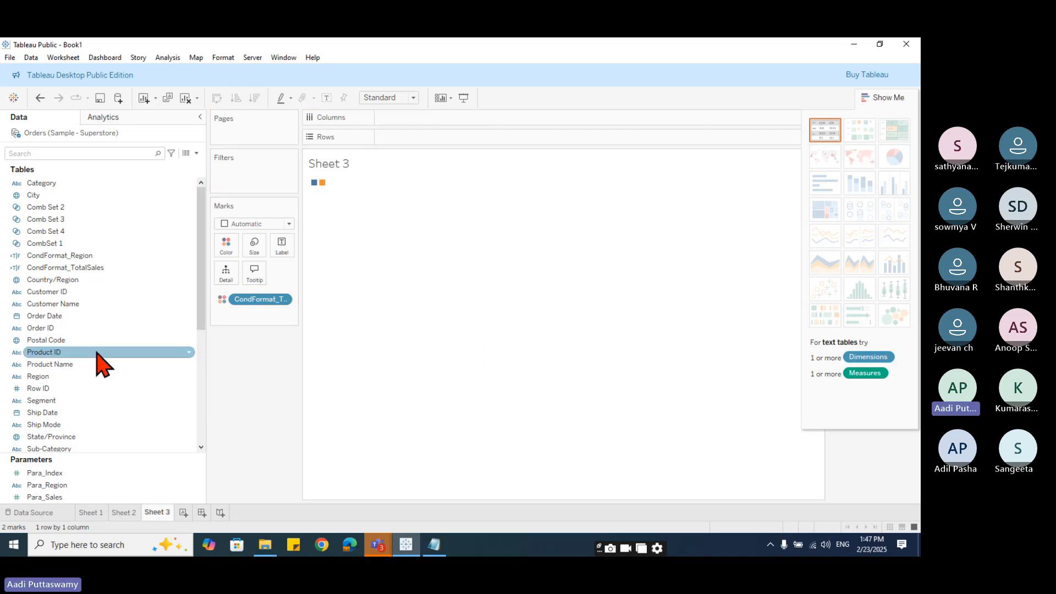
pyautogui.scroll(-3, 91, 424)
pyautogui.moveTo(86, 407)
pyautogui.mouseDown()
pyautogui.moveTo(75, 337)
pyautogui.moveTo(412, 147)
pyautogui.moveTo(382, 254)
pyautogui.mouseUp()
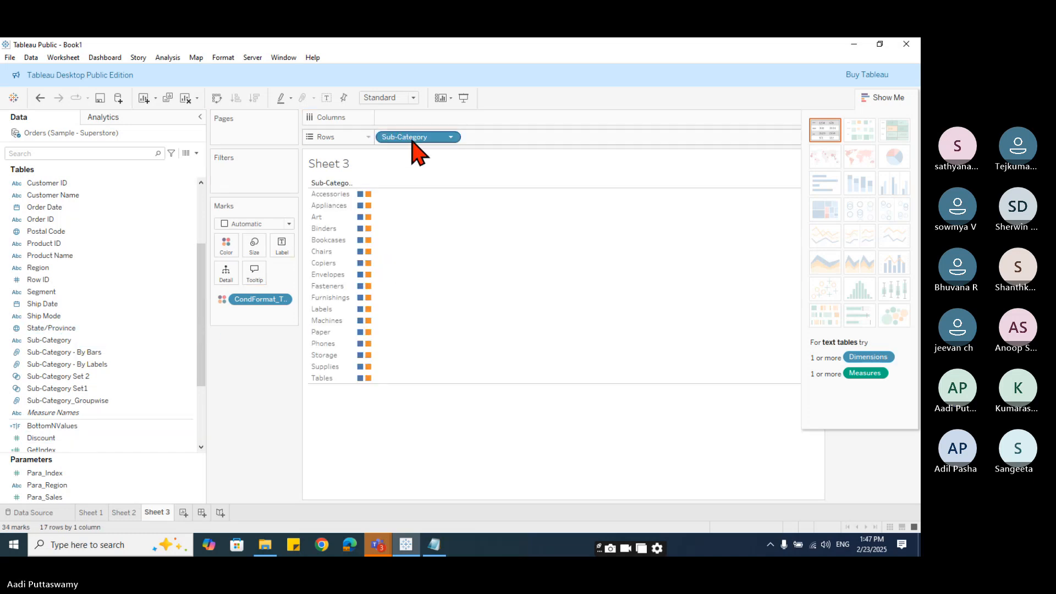
pyautogui.moveTo(418, 137); pyautogui.dragTo(215, 472)
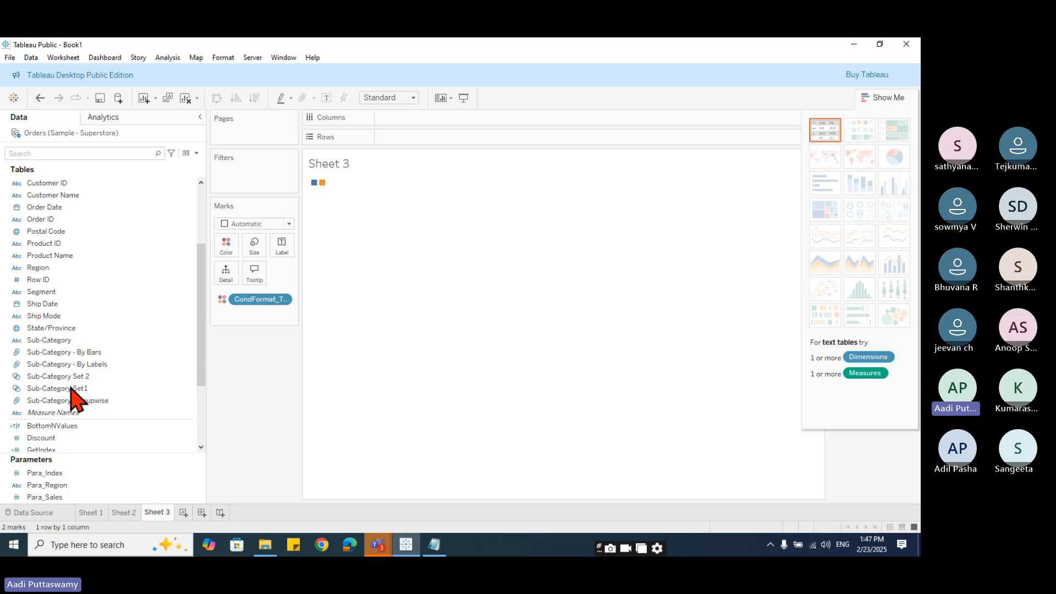
# - Build a bar chart with State/Province on Rows and Sales on Columns
pyautogui.scroll(-2, 72, 404)
pyautogui.scroll(2, 69, 378)
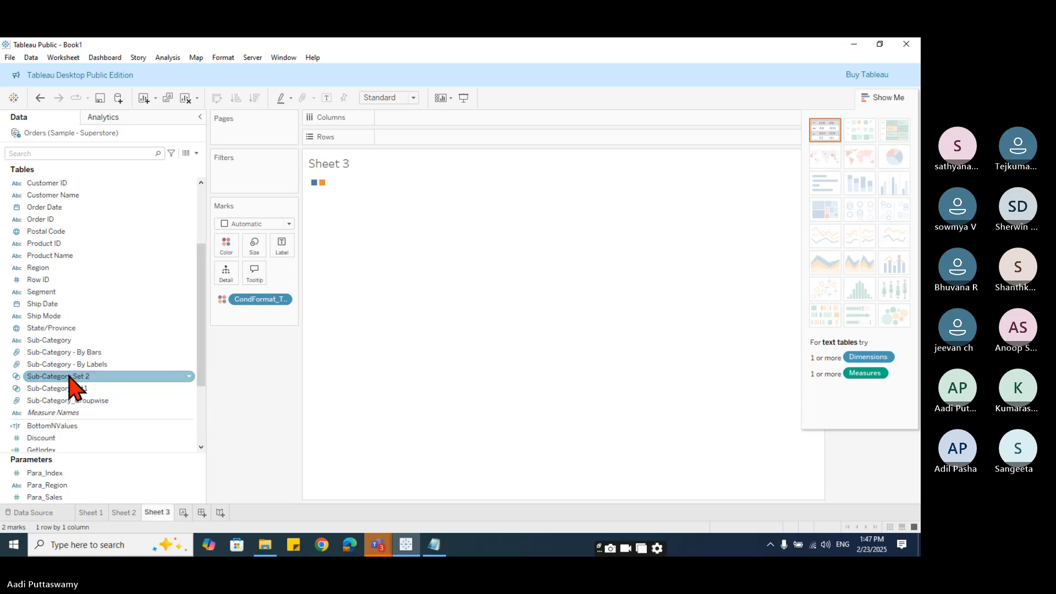
pyautogui.moveTo(51, 328); pyautogui.dragTo(435, 141)
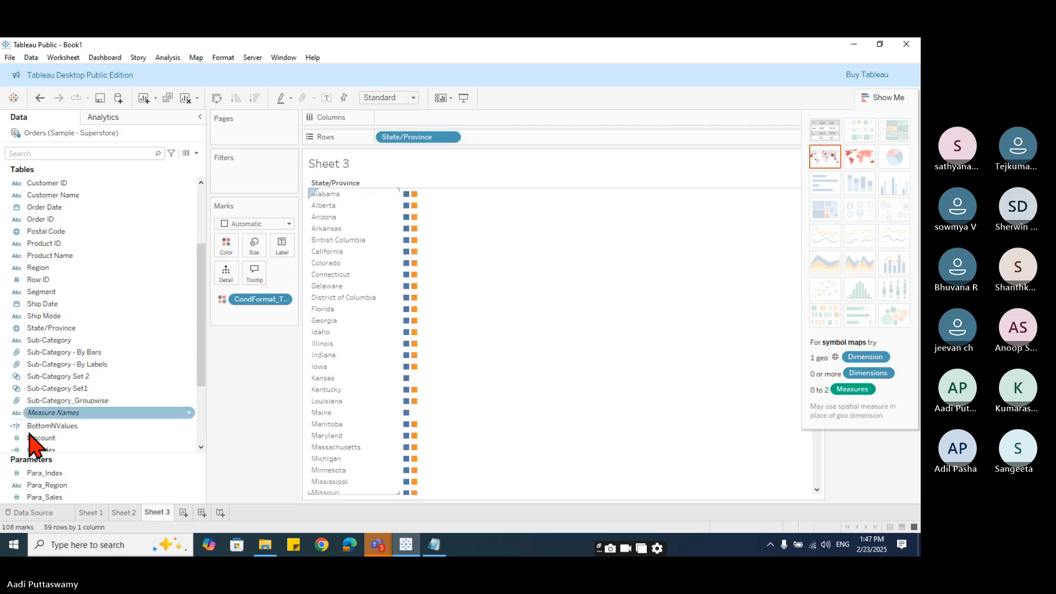
pyautogui.scroll(-3, 33, 434)
pyautogui.moveTo(36, 377); pyautogui.dragTo(442, 121)
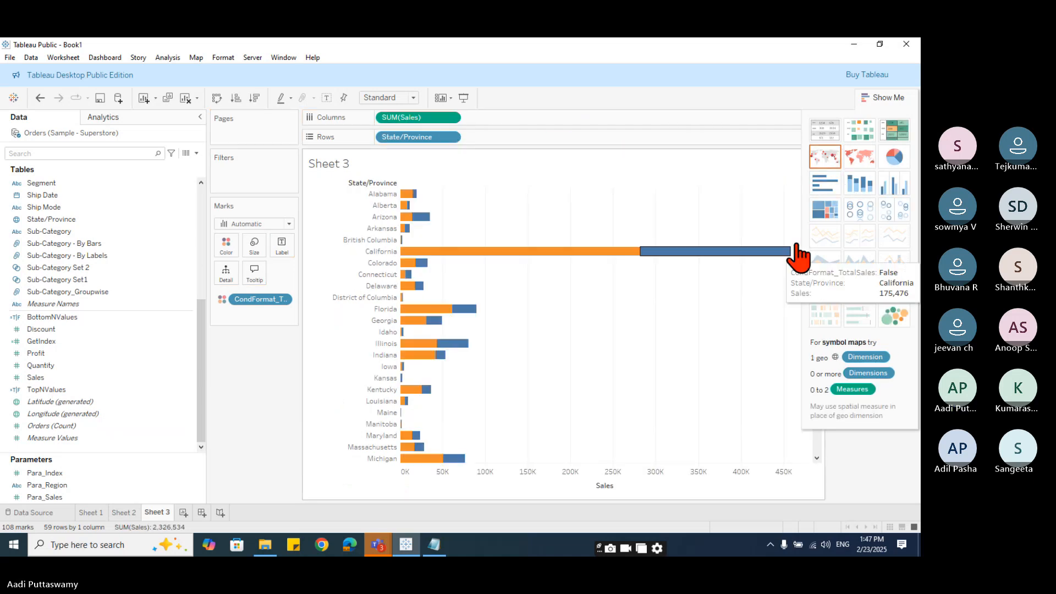
# - Convert the state sales bars to a text table and move CondFormat_TotalSales from Rows to Color
pyautogui.click(825, 132)
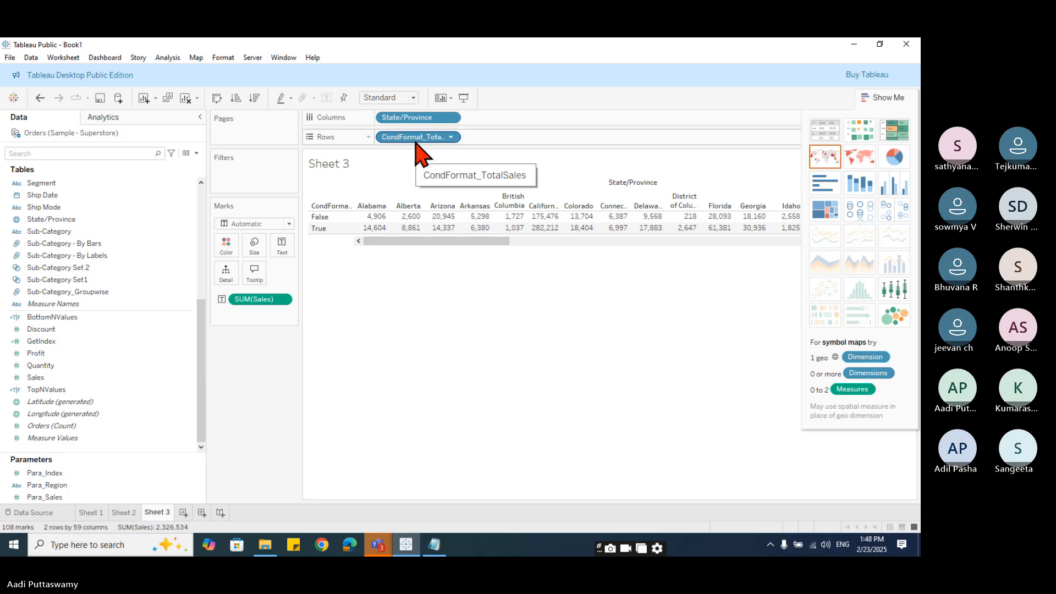
pyautogui.moveTo(413, 137); pyautogui.dragTo(226, 245)
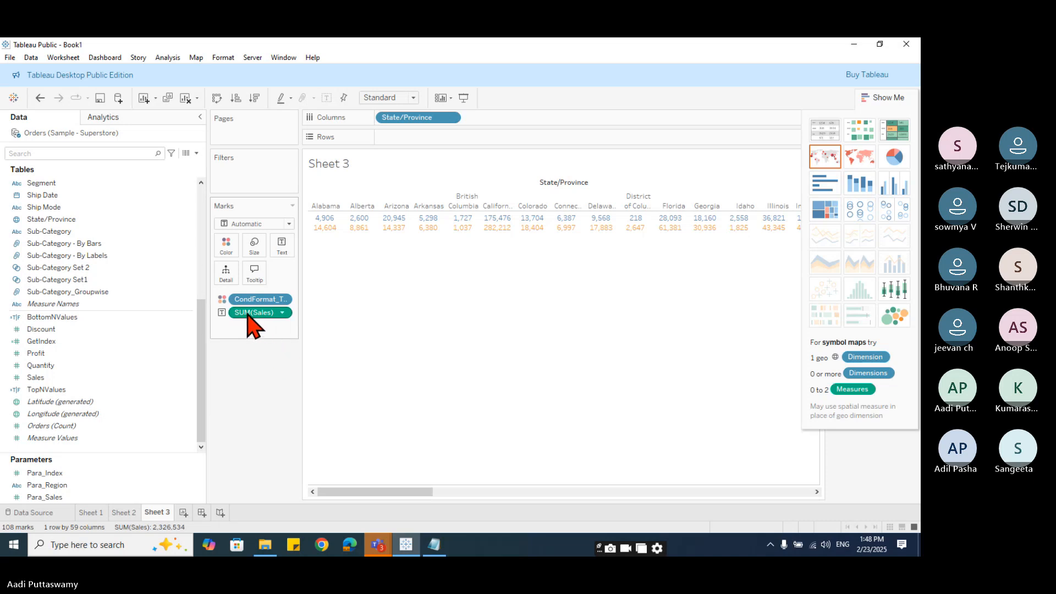
pyautogui.moveTo(251, 317)
pyautogui.mouseDown()
pyautogui.moveTo(423, 140)
pyautogui.moveTo(236, 322)
pyautogui.mouseUp()
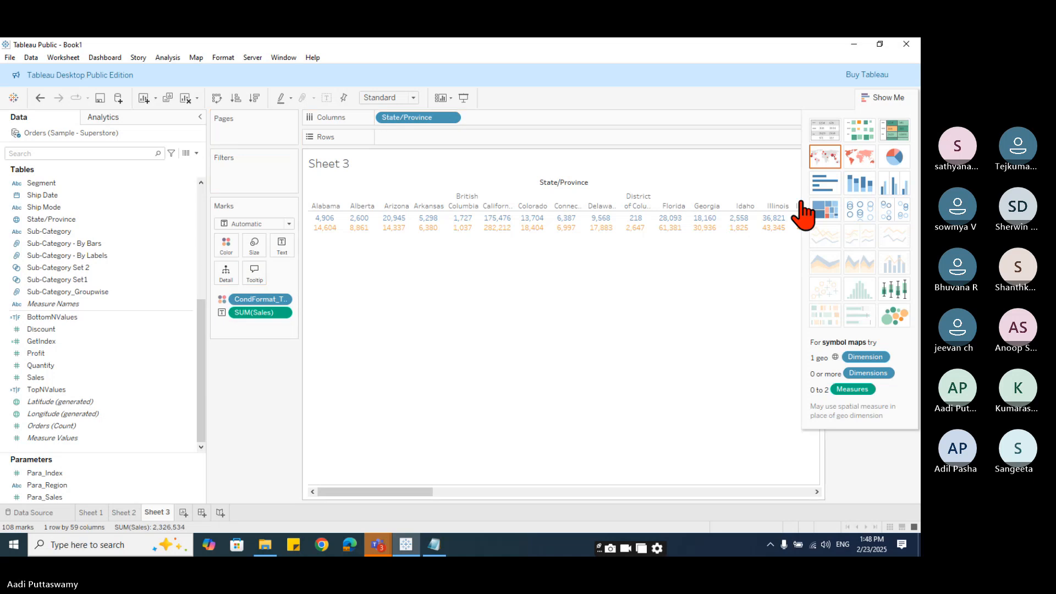
# - Show the view as a text table, remove CondFormat_TotalSales from Rows and move State/Province to Rows
pyautogui.click(829, 135)
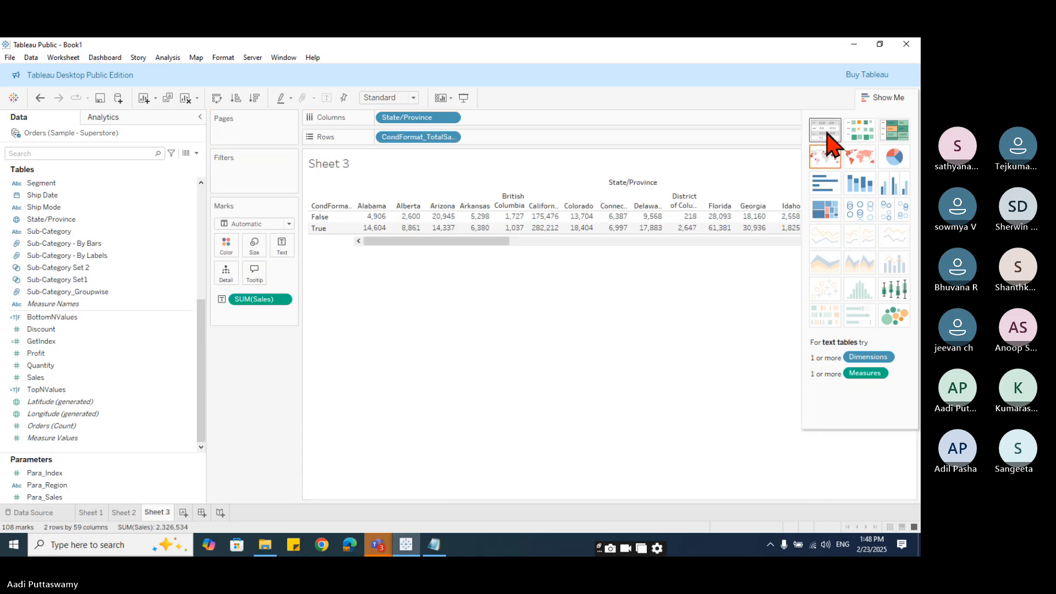
pyautogui.moveTo(413, 137); pyautogui.dragTo(559, 109)
pyautogui.moveTo(437, 119); pyautogui.dragTo(414, 137)
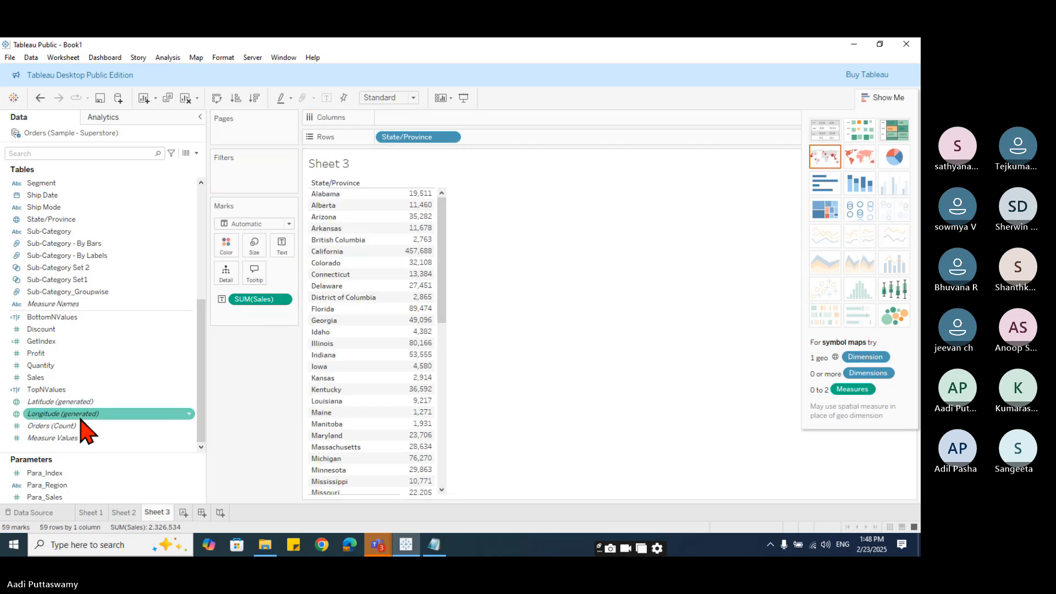
# - Color the state sales figures by CondFormat_TotalSales and hide the chart type suggestions to reveal the color legend
pyautogui.scroll(6, 75, 297)
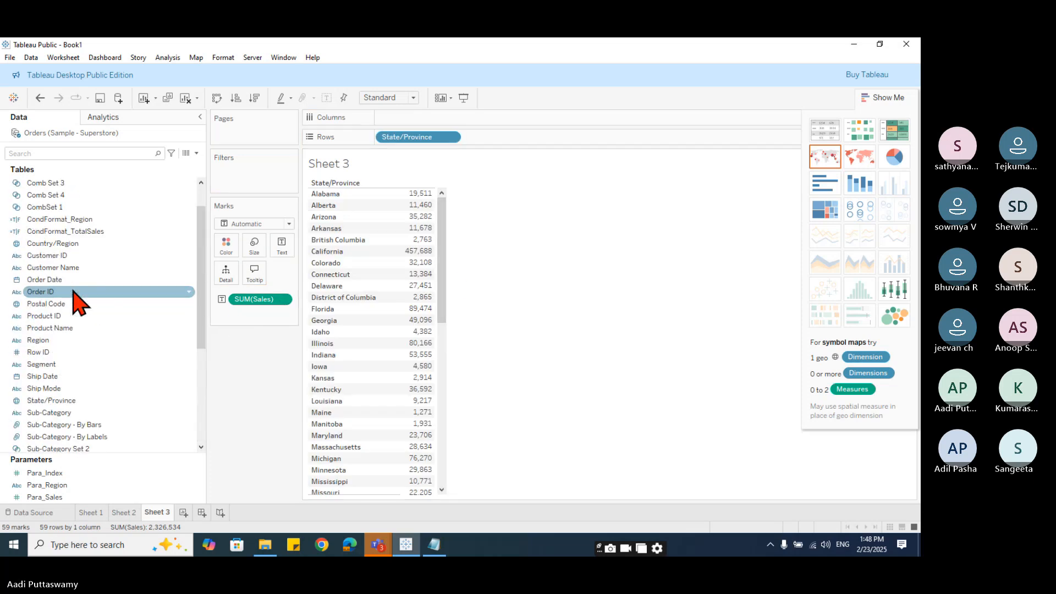
pyautogui.moveTo(65, 268); pyautogui.dragTo(226, 245)
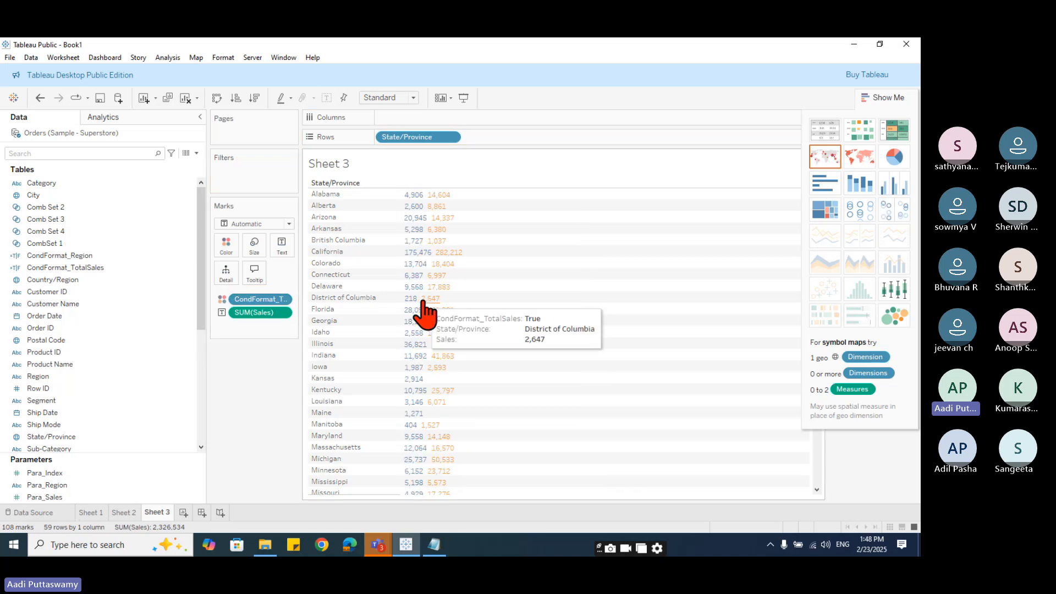
pyautogui.click(894, 96)
pyautogui.scroll(-1, 471, 390)
pyautogui.scroll(1, 471, 390)
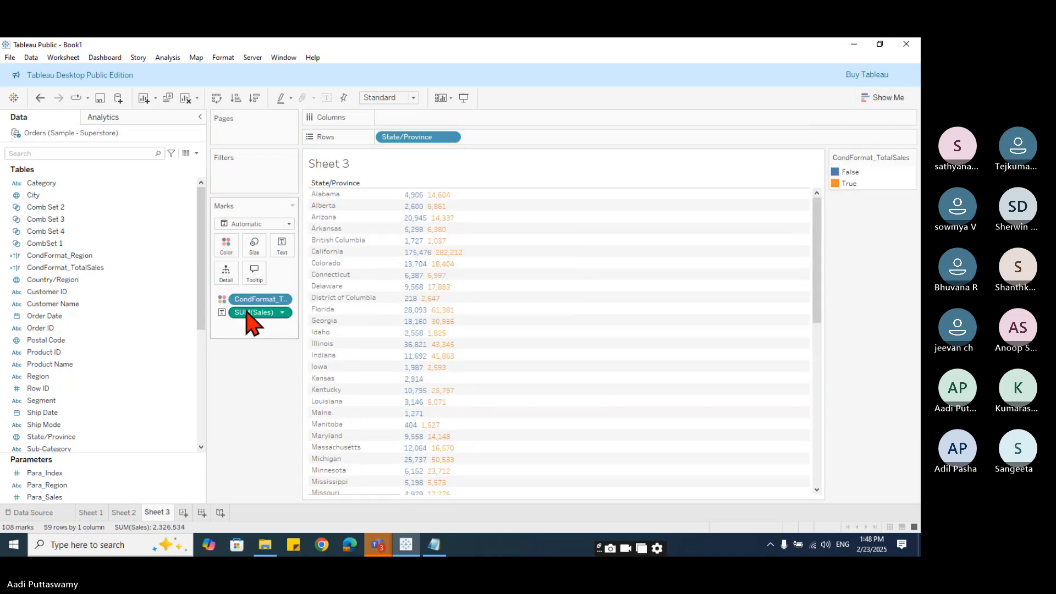
# - Remove Sales from the marks, add it back as the text for each state, and review the list
pyautogui.moveTo(247, 316); pyautogui.dragTo(250, 405)
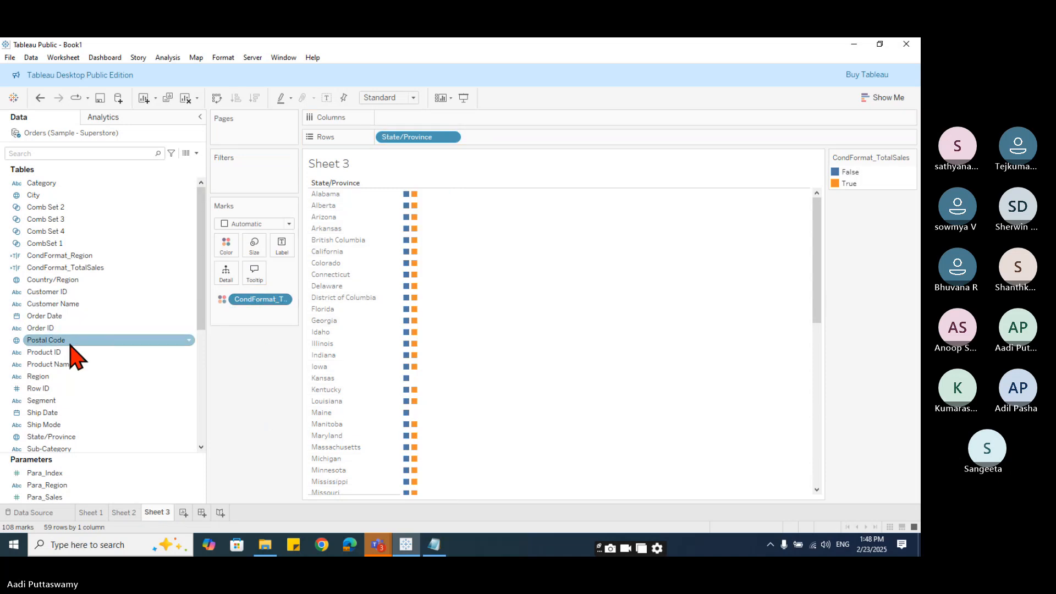
pyautogui.scroll(-4, 65, 396)
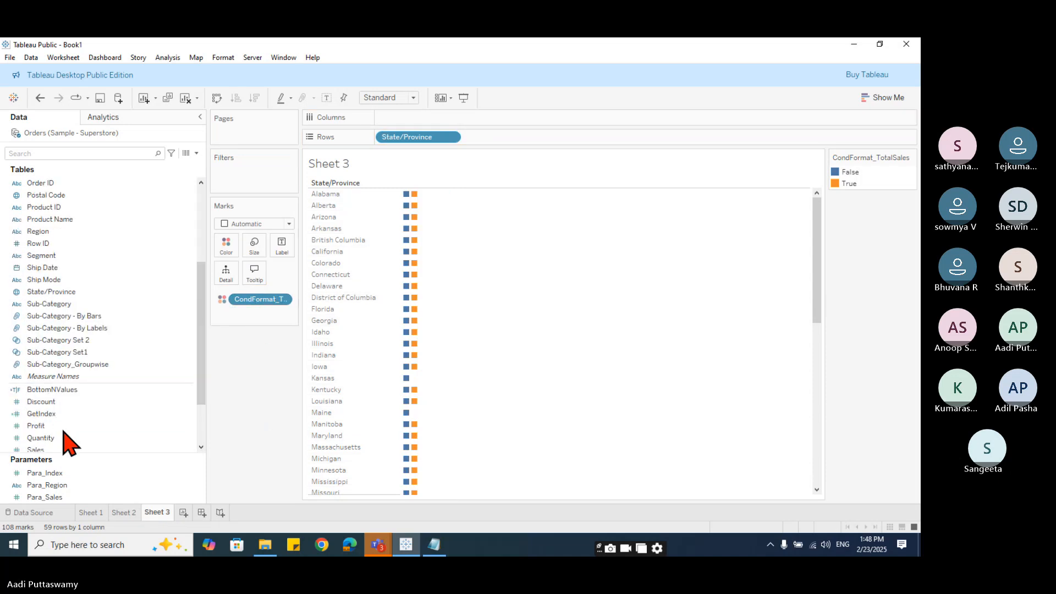
pyautogui.moveTo(62, 452); pyautogui.dragTo(278, 251)
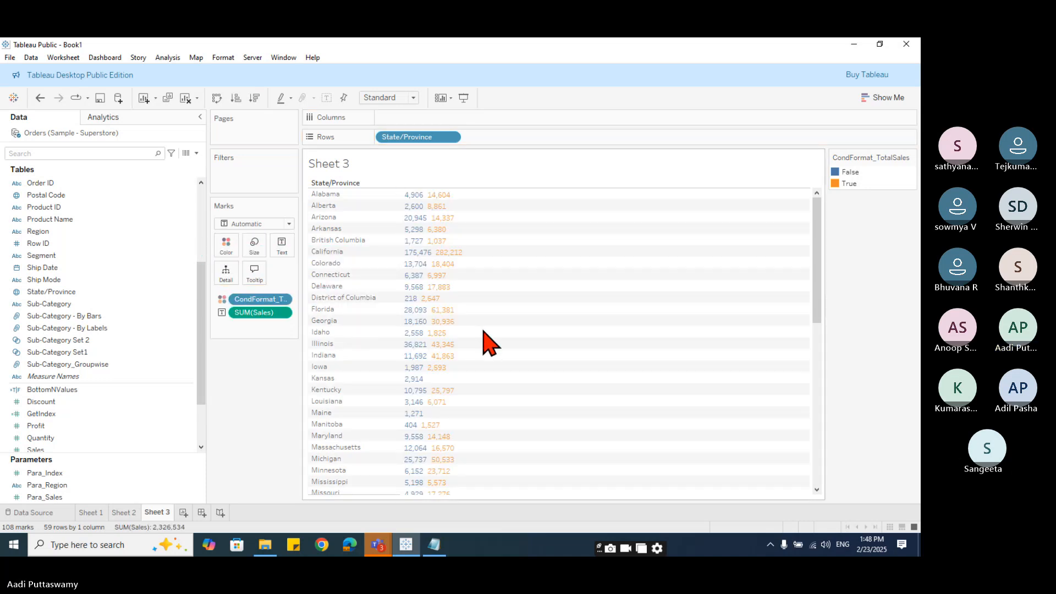
pyautogui.scroll(-1, 488, 342)
pyautogui.scroll(-4, 489, 342)
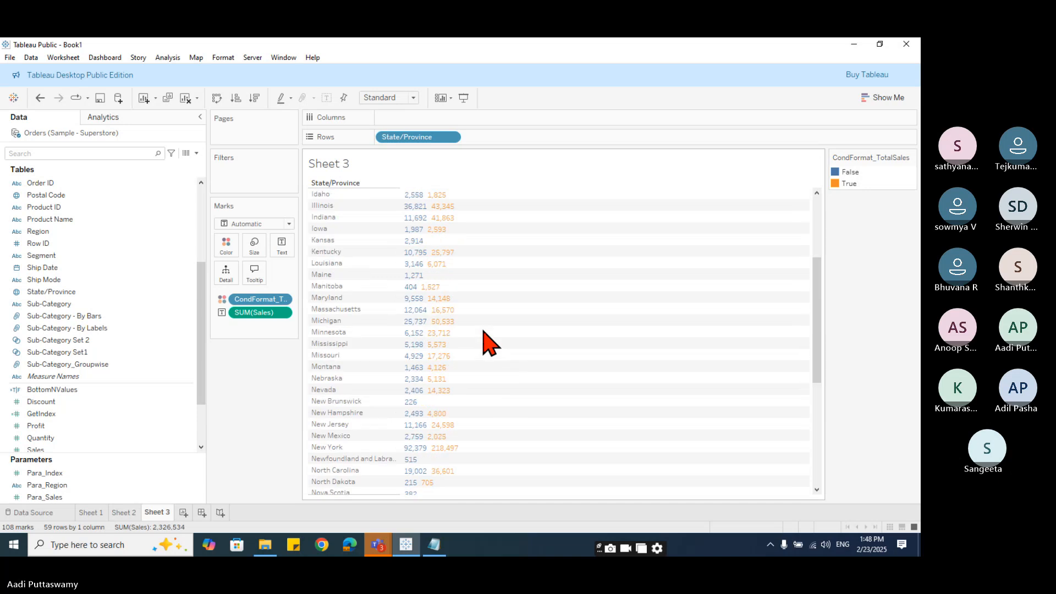
# - Switch the Sales text values for the states to discrete and return them to continuous
pyautogui.scroll(5, 488, 342)
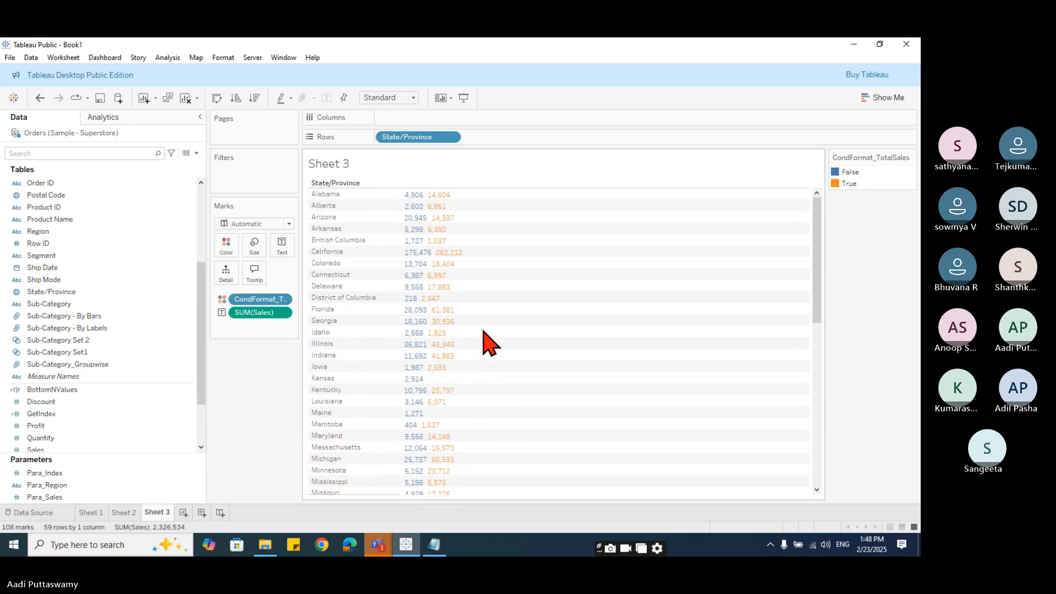
pyautogui.click(282, 312)
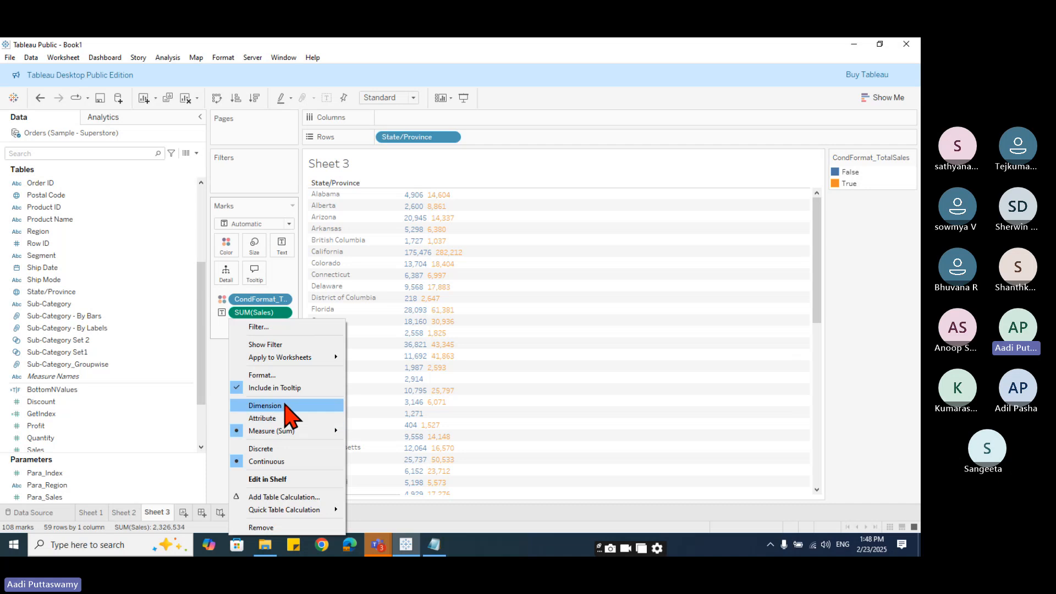
pyautogui.click(280, 449)
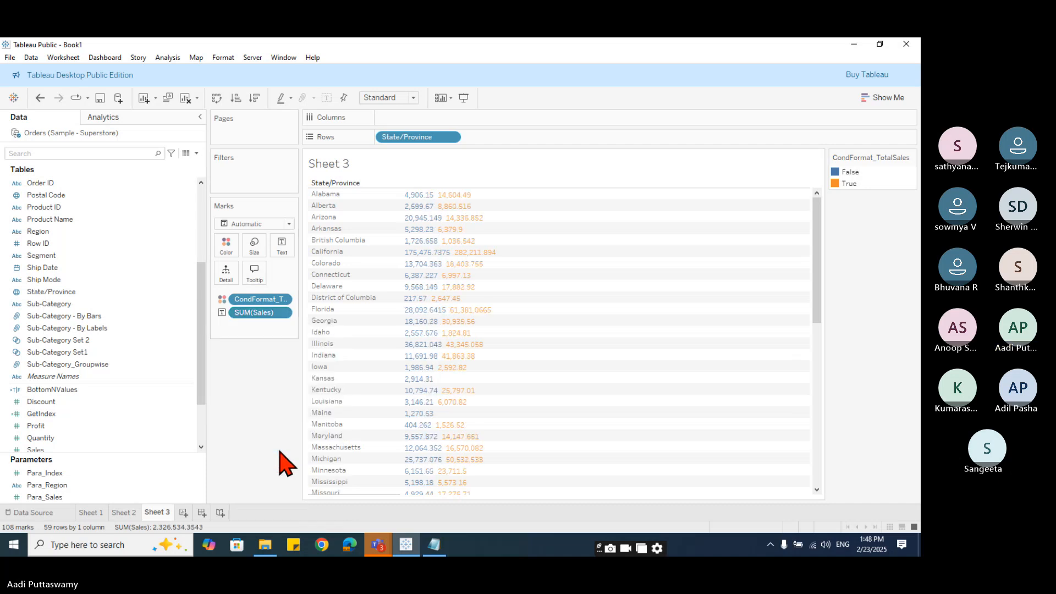
pyautogui.click(287, 300)
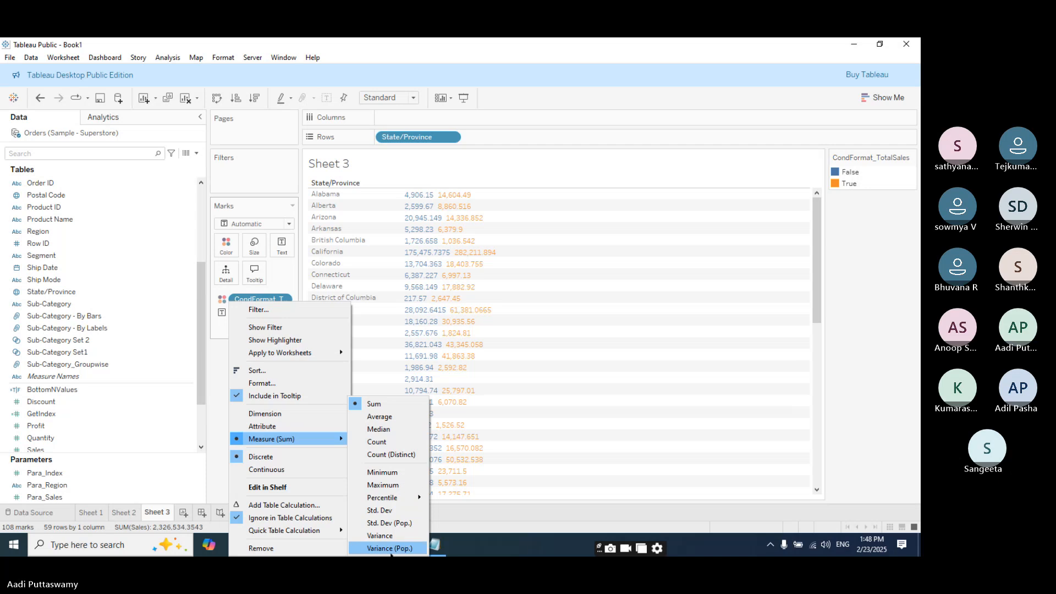
pyautogui.click(275, 470)
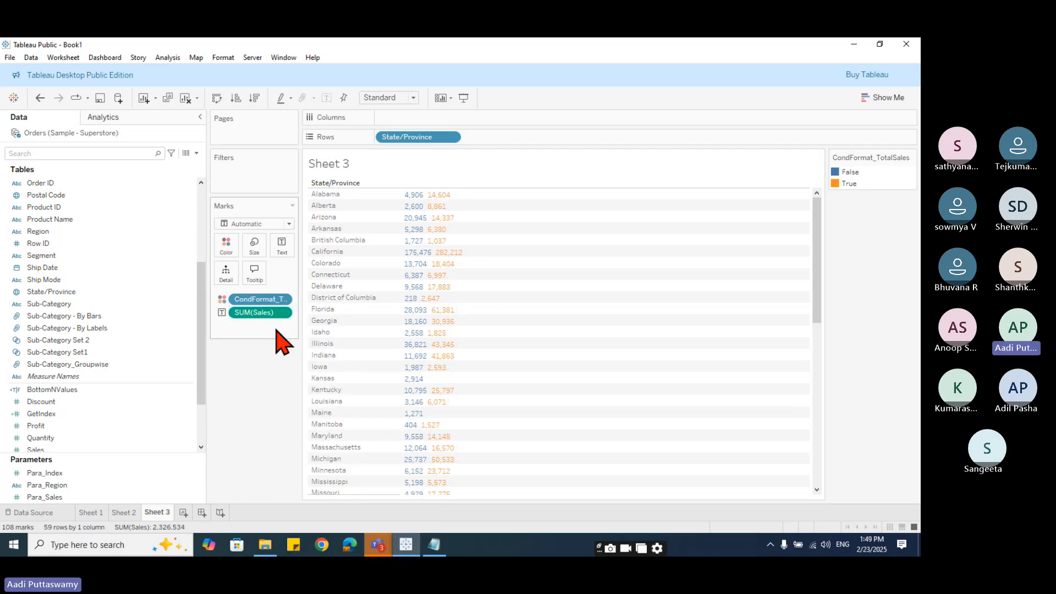
# - Convert the Sales text to a dimension and review the individual colored sales values across the states
pyautogui.rightClick(285, 313)
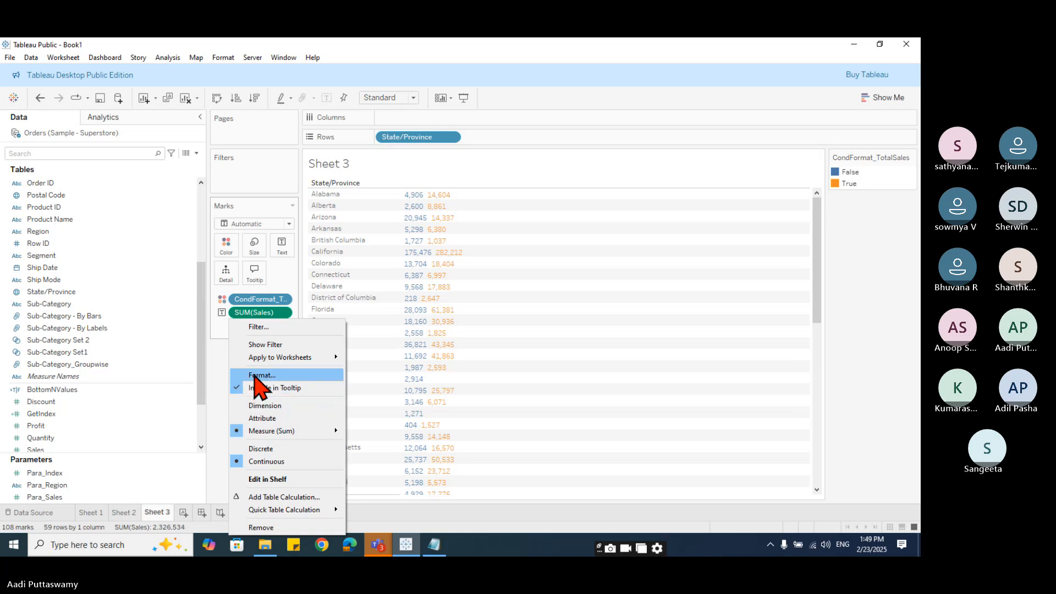
pyautogui.click(268, 407)
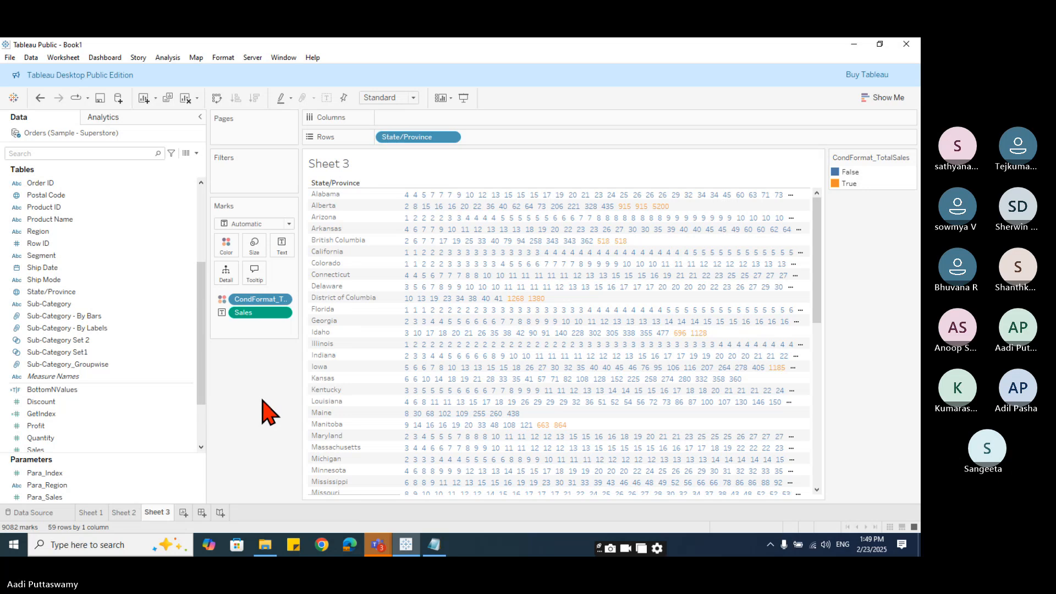
pyautogui.scroll(-3, 605, 440)
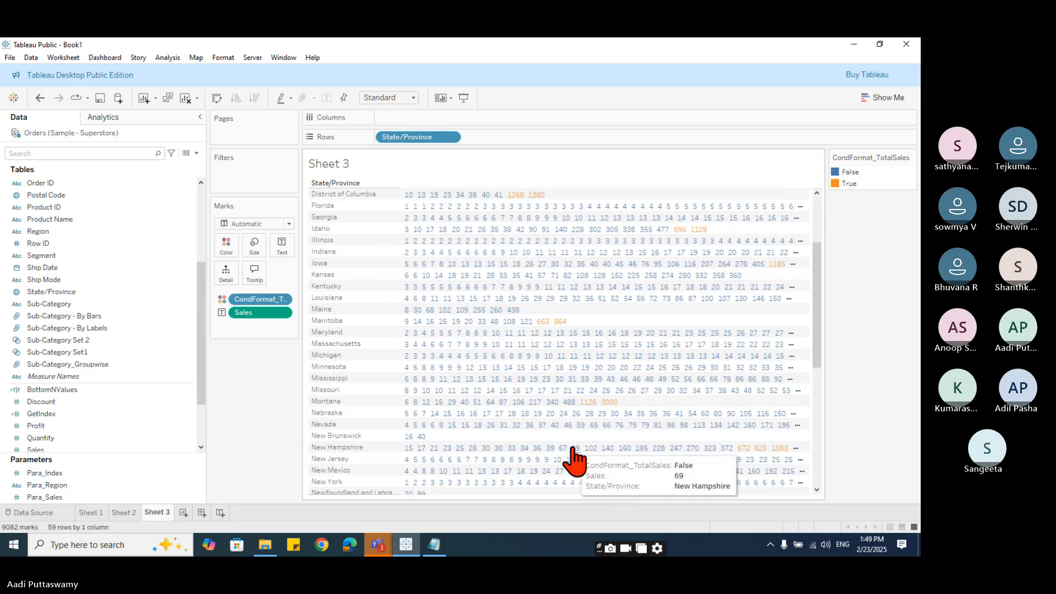
pyautogui.scroll(3, 574, 458)
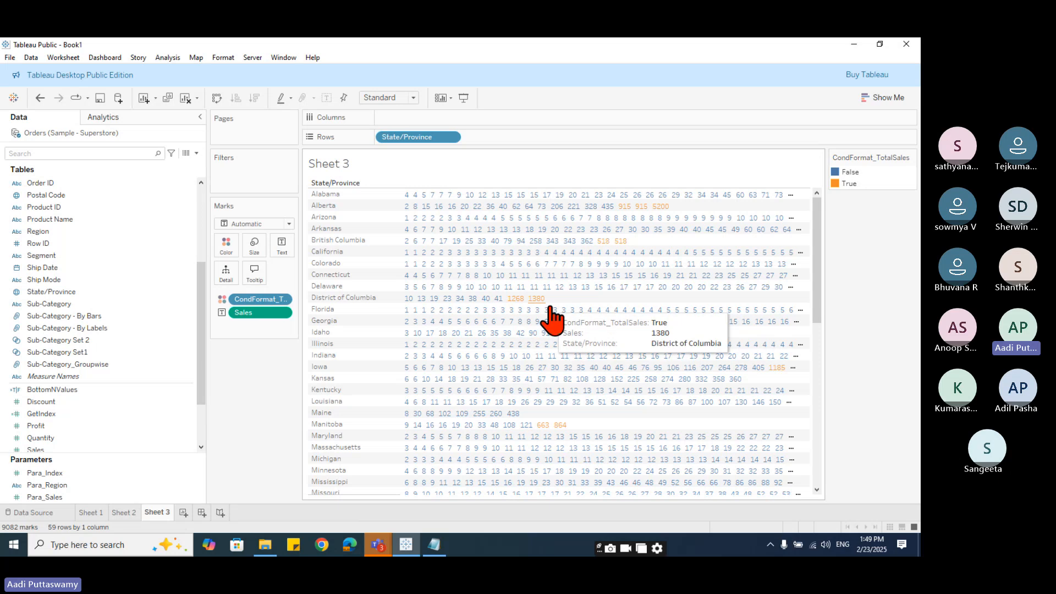
pyautogui.scroll(-10, 770, 346)
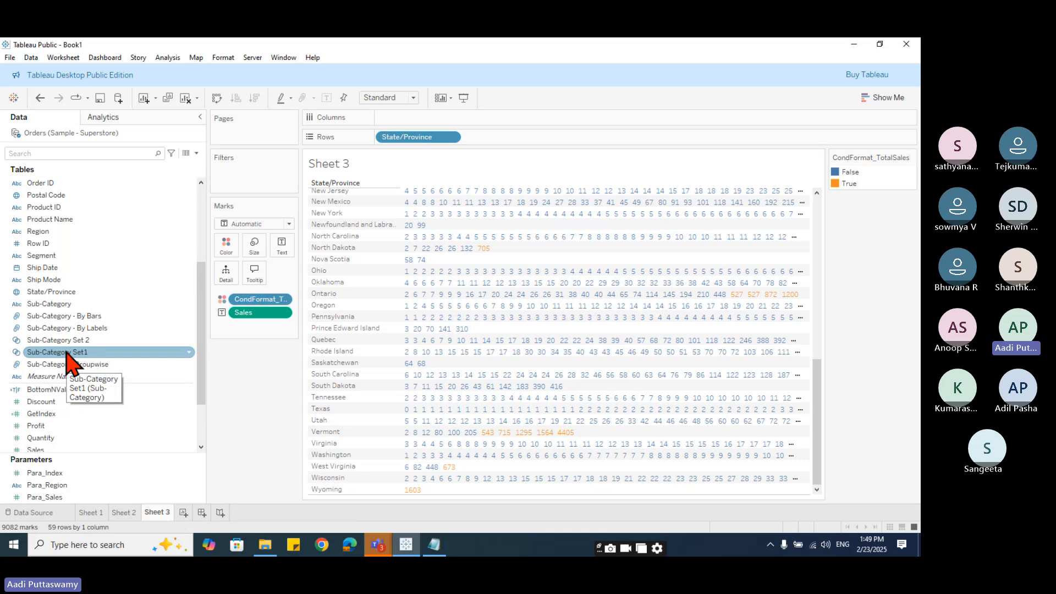
# - Change the Sales text to an attribute and review the state list
pyautogui.click(282, 314)
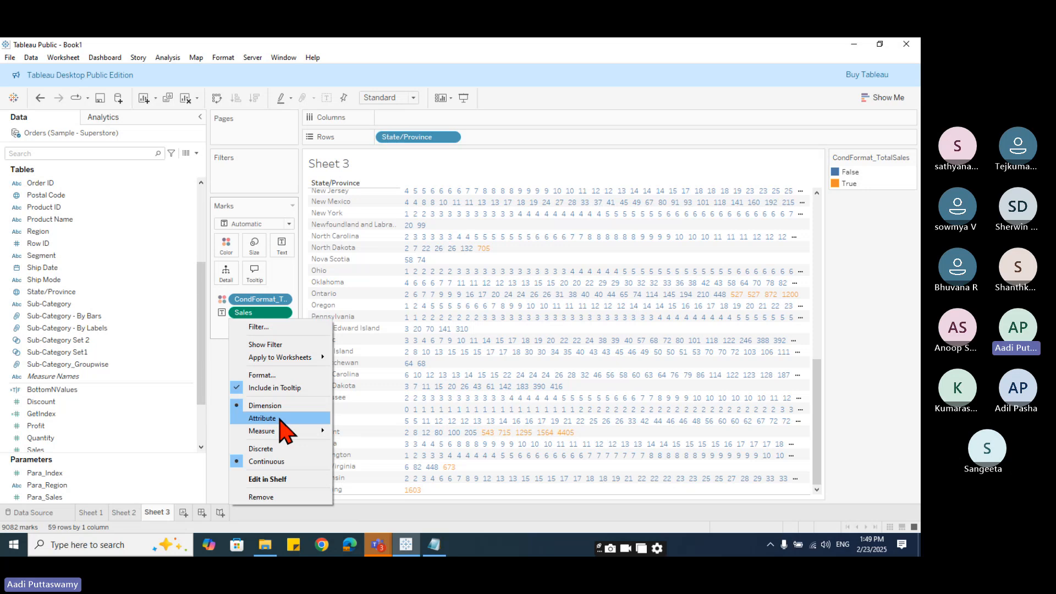
pyautogui.click(262, 419)
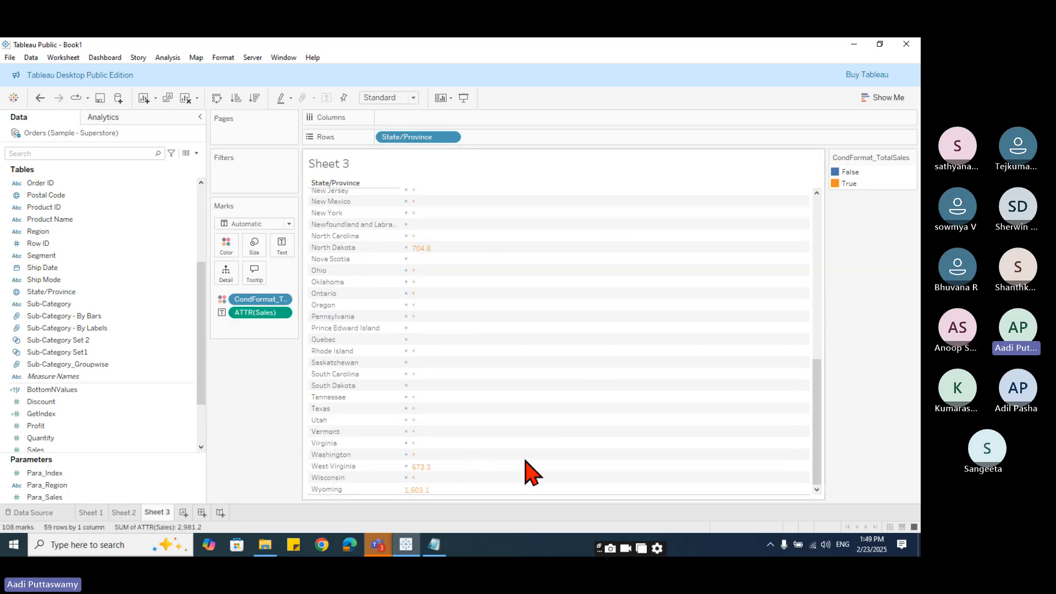
pyautogui.scroll(8, 429, 385)
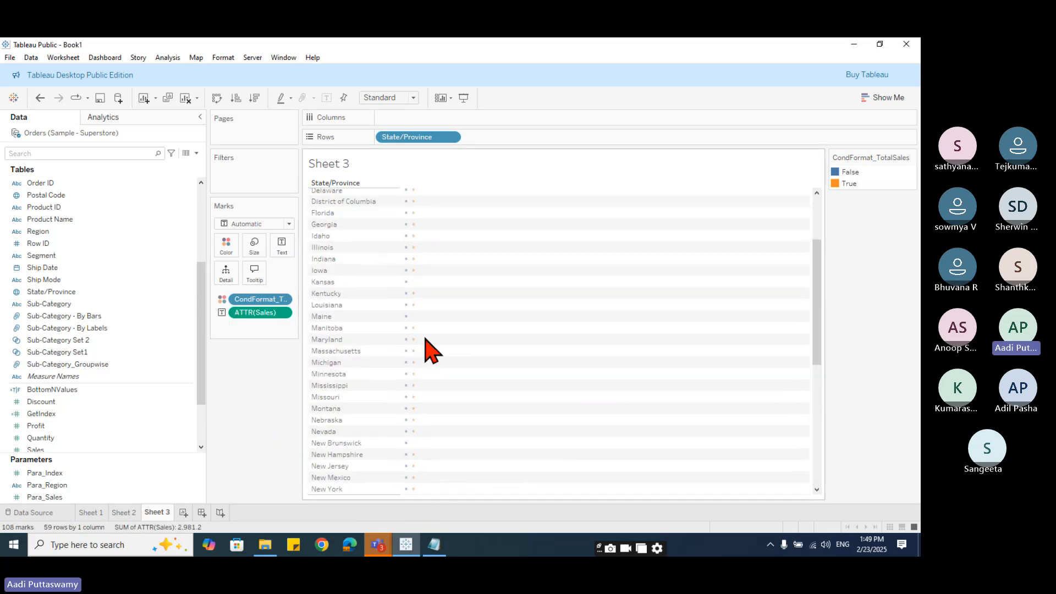
pyautogui.scroll(3, 429, 350)
# - Clear Sheet 3 by removing Sales, State/Province and CondFormat_TotalSales from the view
pyautogui.moveTo(260, 312); pyautogui.dragTo(261, 409)
pyautogui.moveTo(403, 141); pyautogui.dragTo(266, 408)
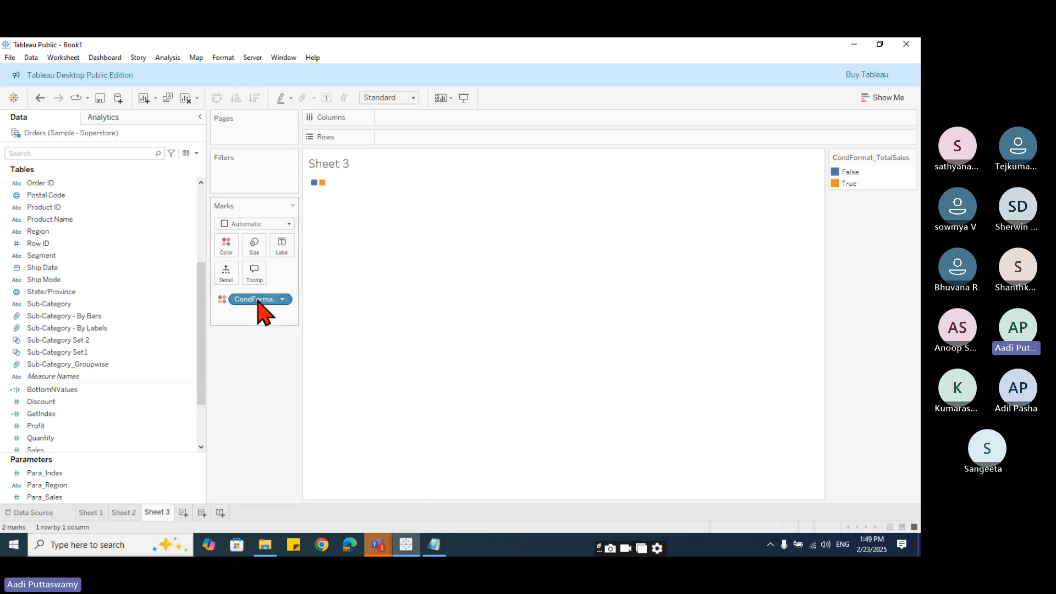
pyautogui.moveTo(258, 302); pyautogui.dragTo(258, 400)
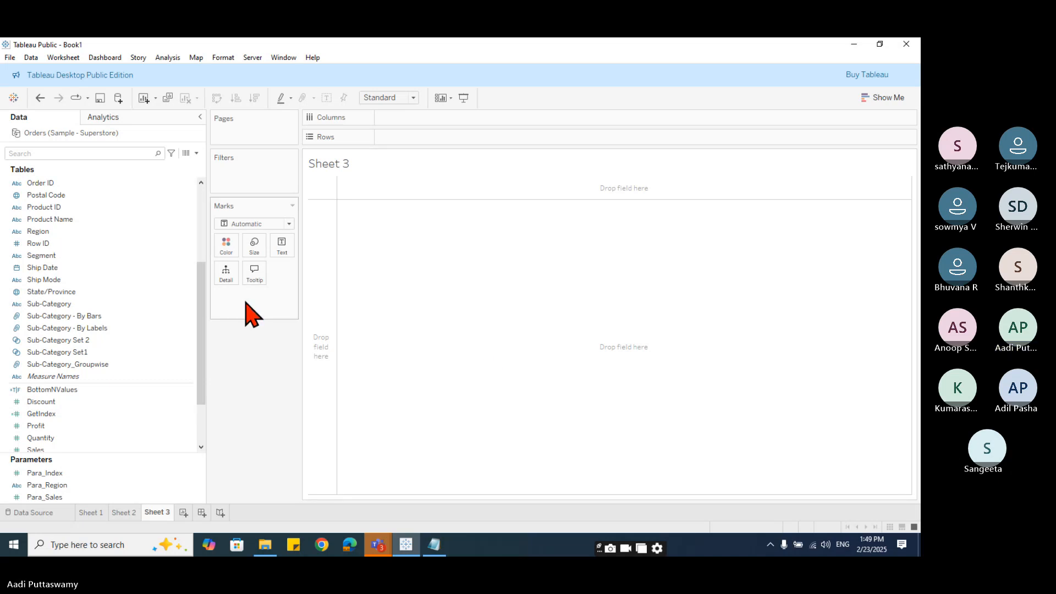
# - Switch to the Teams meeting window to check the meeting chat, and return to Tableau
pyautogui.click(379, 546)
pyautogui.click(347, 508)
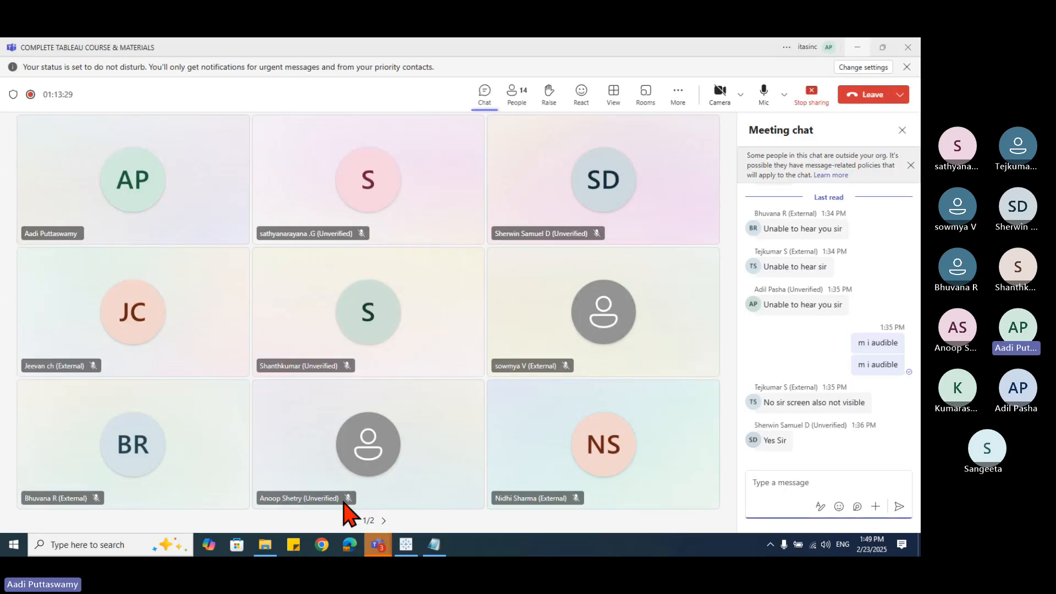
pyautogui.click(857, 49)
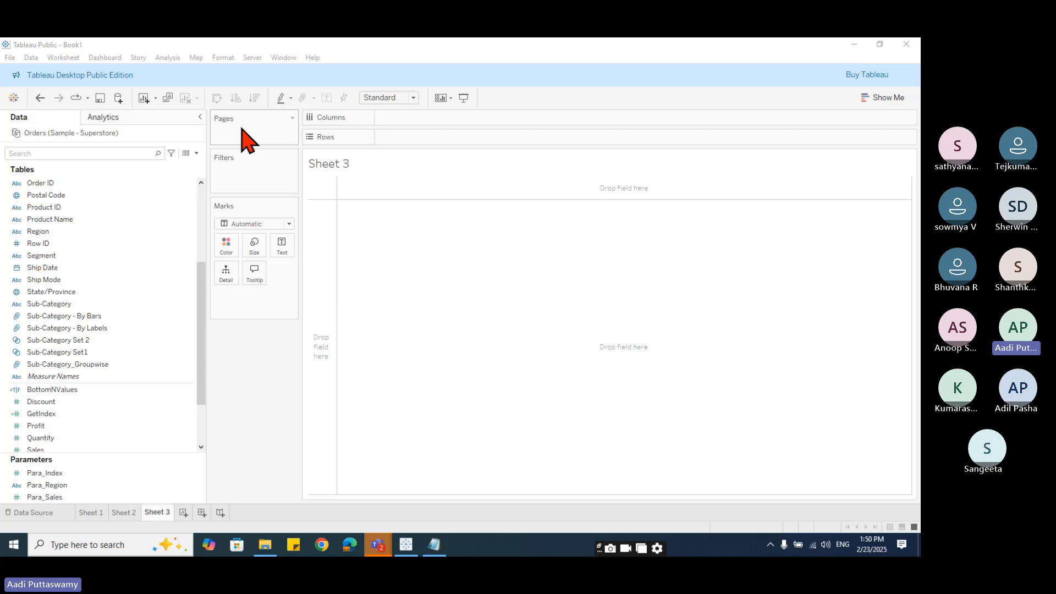
pyautogui.click(63, 57)
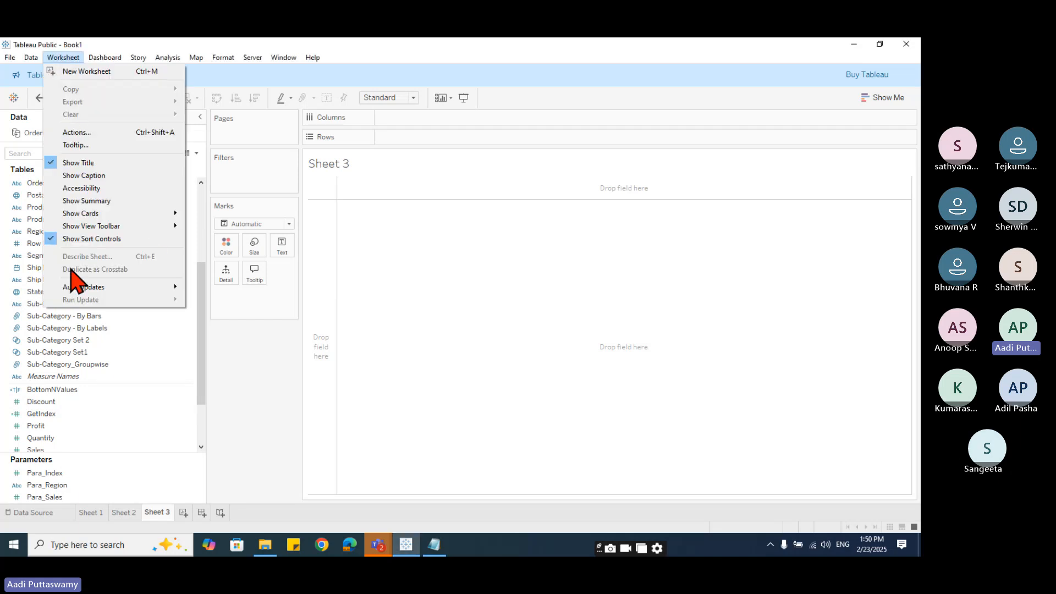
pyautogui.click(270, 353)
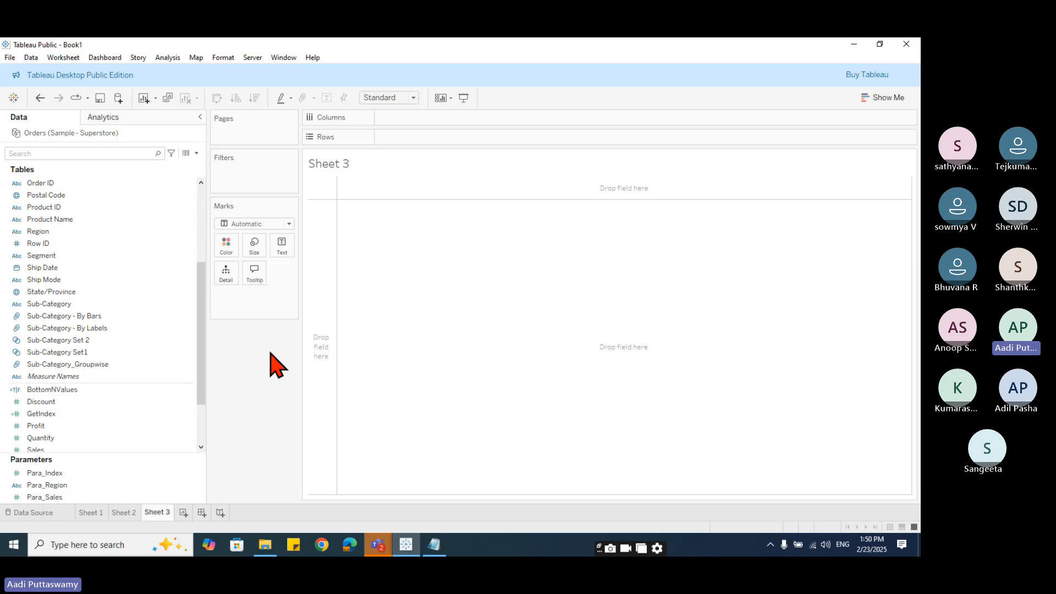
pyautogui.click(845, 195)
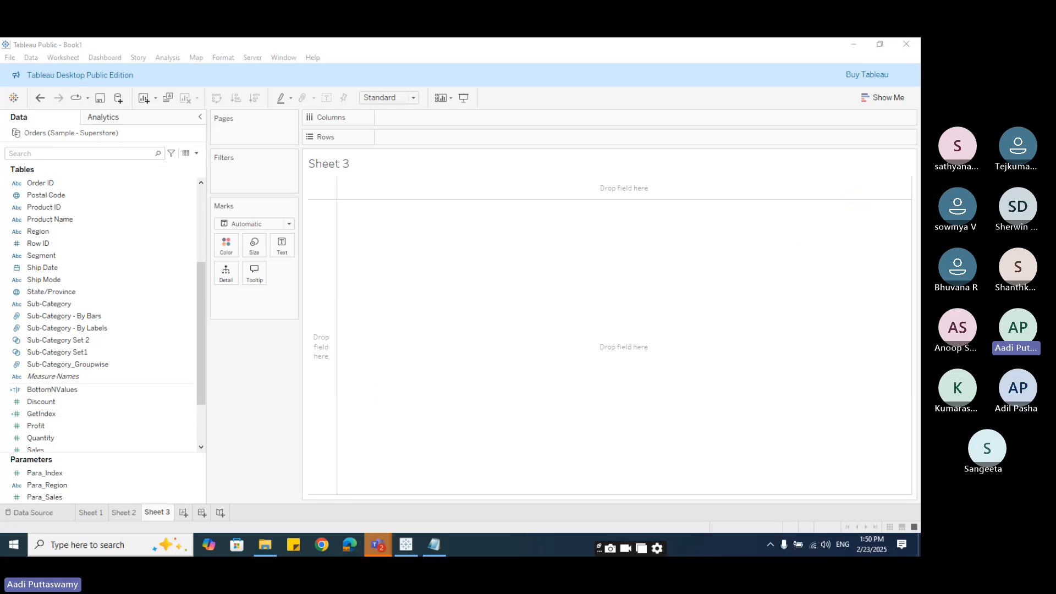
# - Switch to the Teams meeting window and open the options for leaving or ending the meeting
pyautogui.moveTo(384, 549)
pyautogui.click(360, 519)
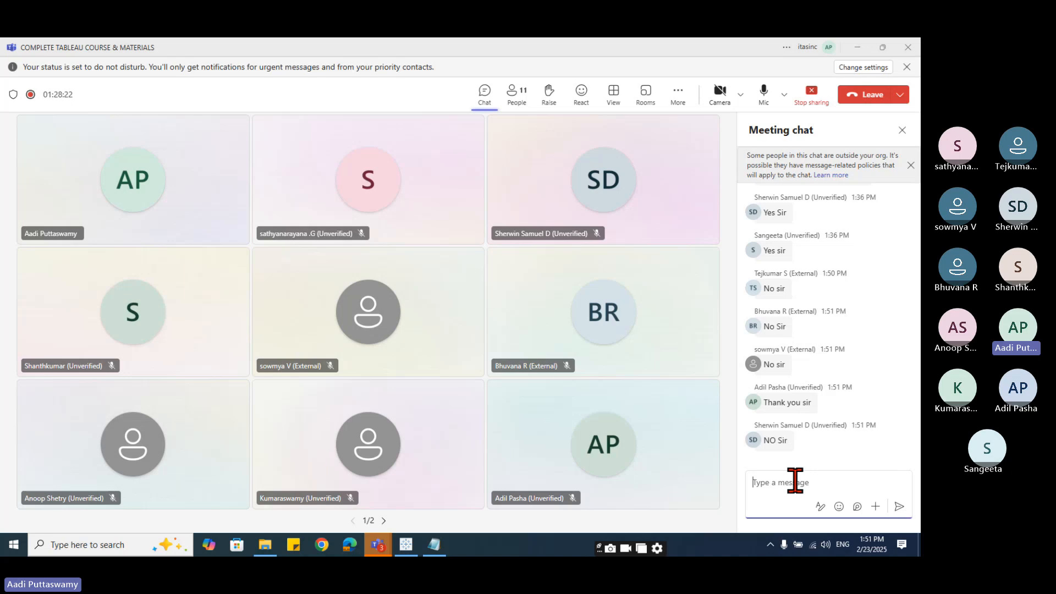
pyautogui.click(900, 95)
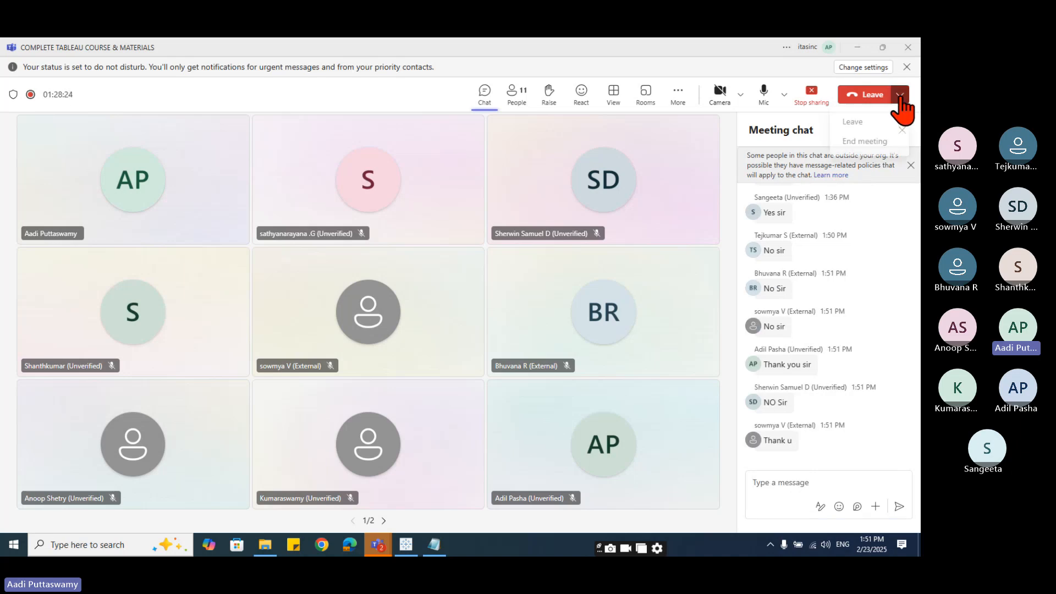